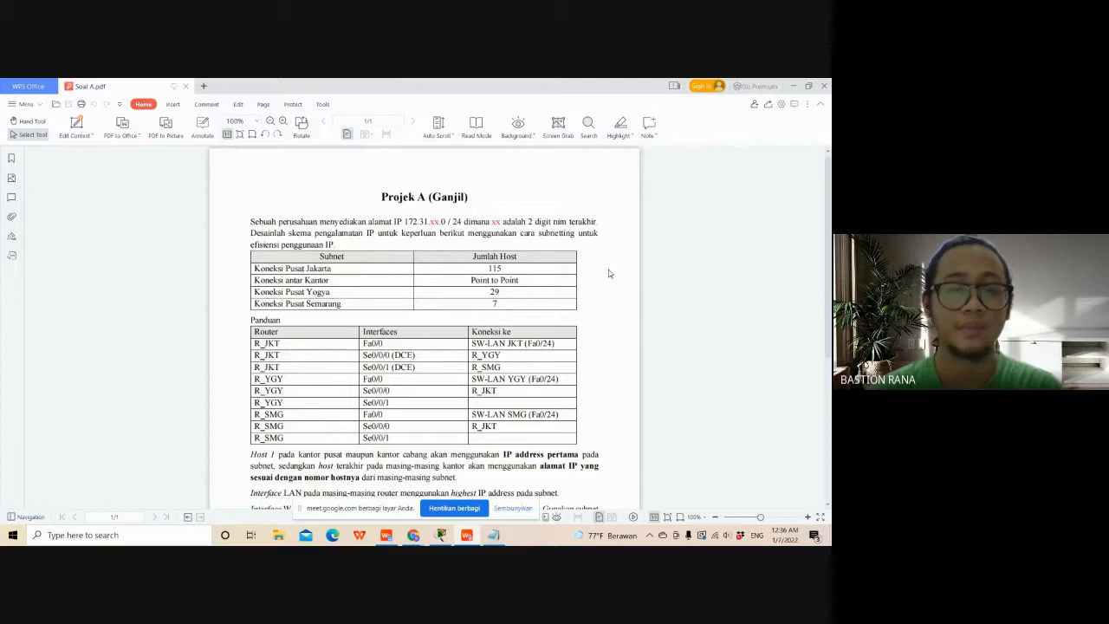
- Arrange the subnet table document and the assignment Soal A.pdf side by side
{"action": "key", "text": "alt+Tab"}
{"action": "key", "text": "Tab"}
{"action": "key", "text": "Tab"}
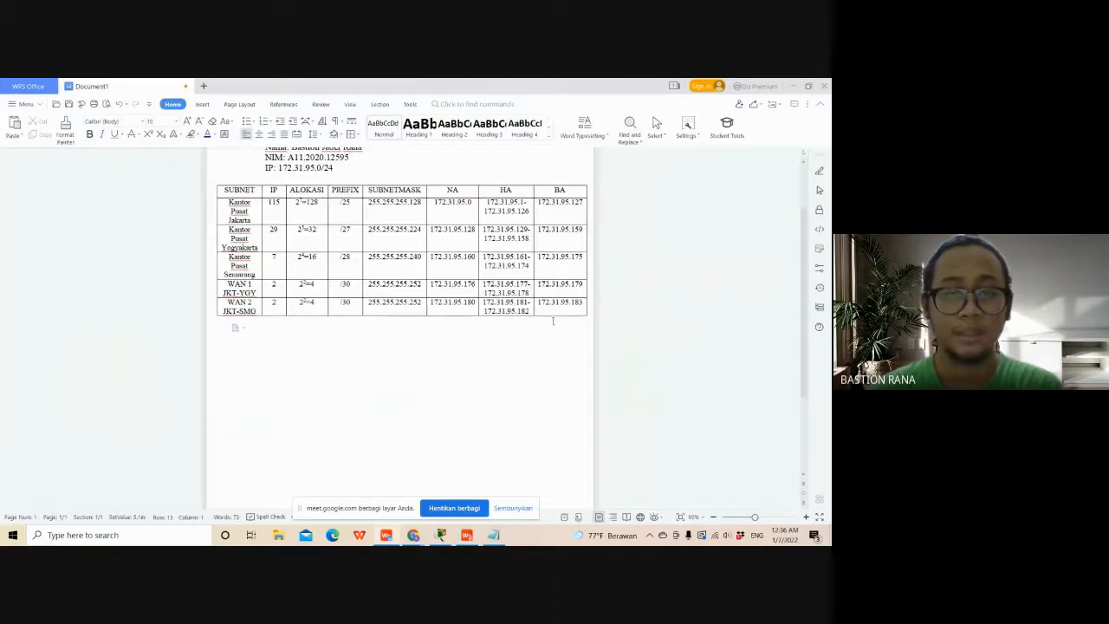
{"action": "scroll", "coordinate": [497, 385], "scroll_direction": "up", "scroll_amount": 2}
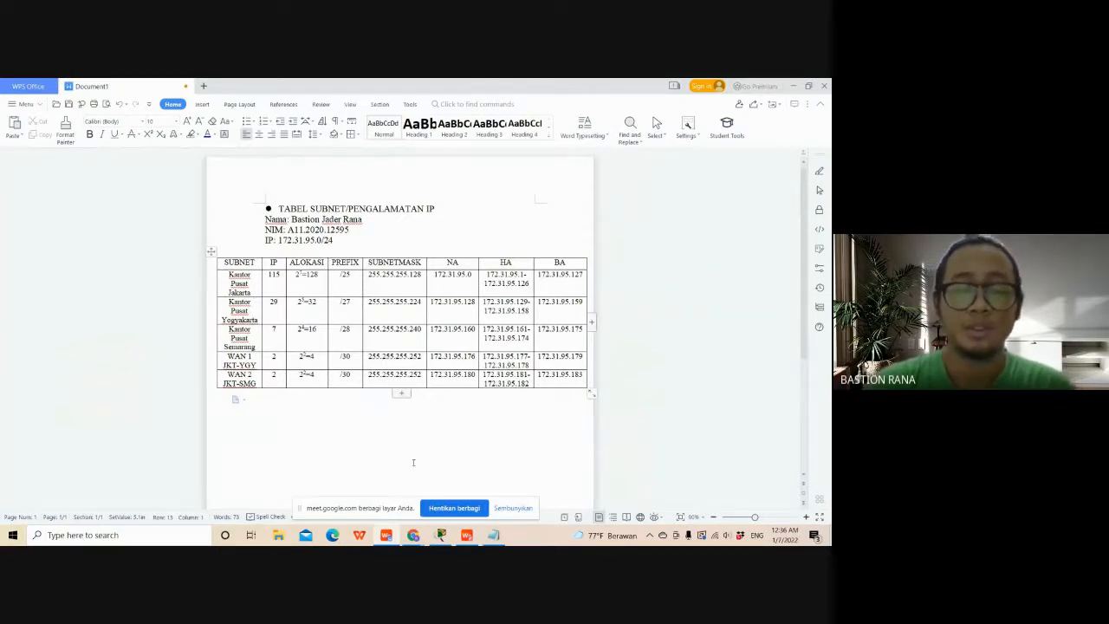
{"action": "mouse_move", "coordinate": [466, 534]}
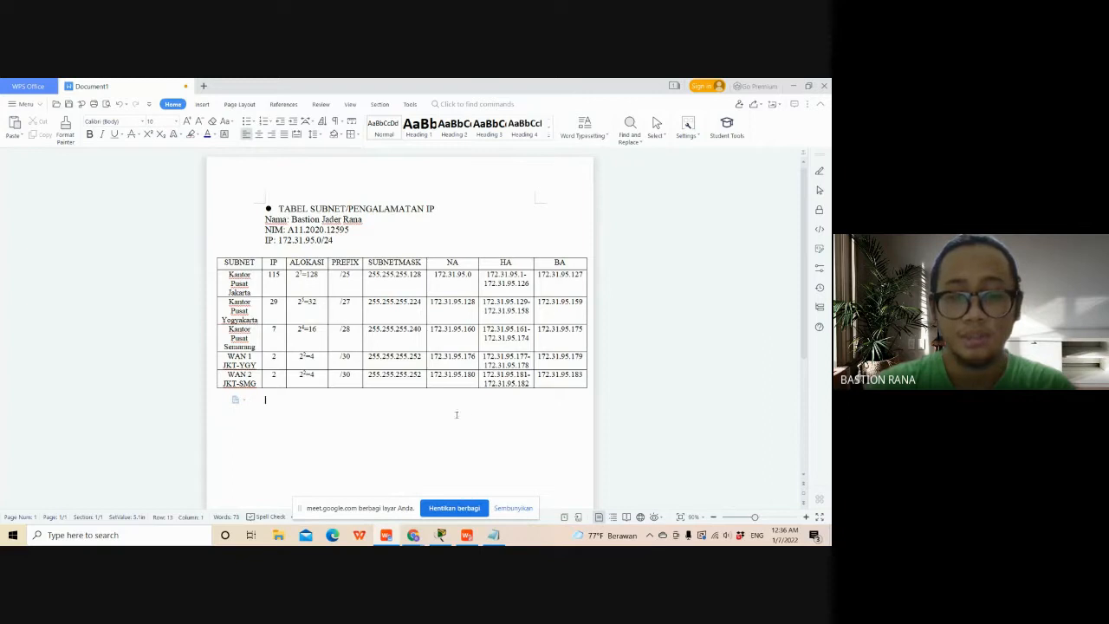
{"action": "left_click", "coordinate": [469, 537]}
{"action": "key", "text": "super+Right"}
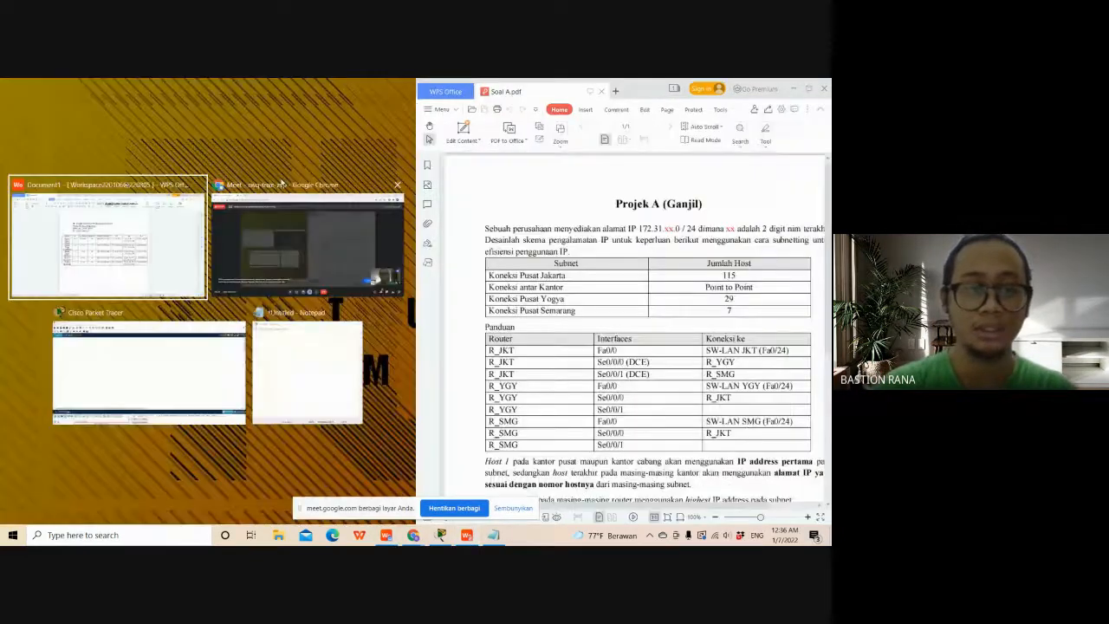
{"action": "left_click", "coordinate": [149, 232]}
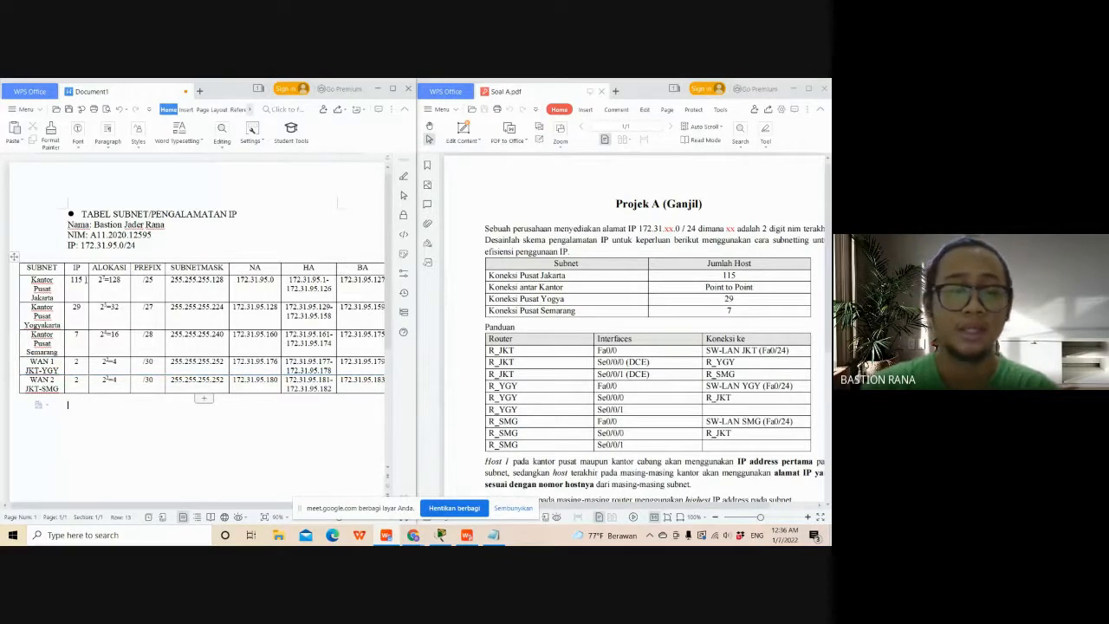
- Examine the Kantor Pusat Jakarta row of the subnet table, from host count and allocation to network, host and broadcast addresses
{"action": "double_click", "coordinate": [75, 281]}
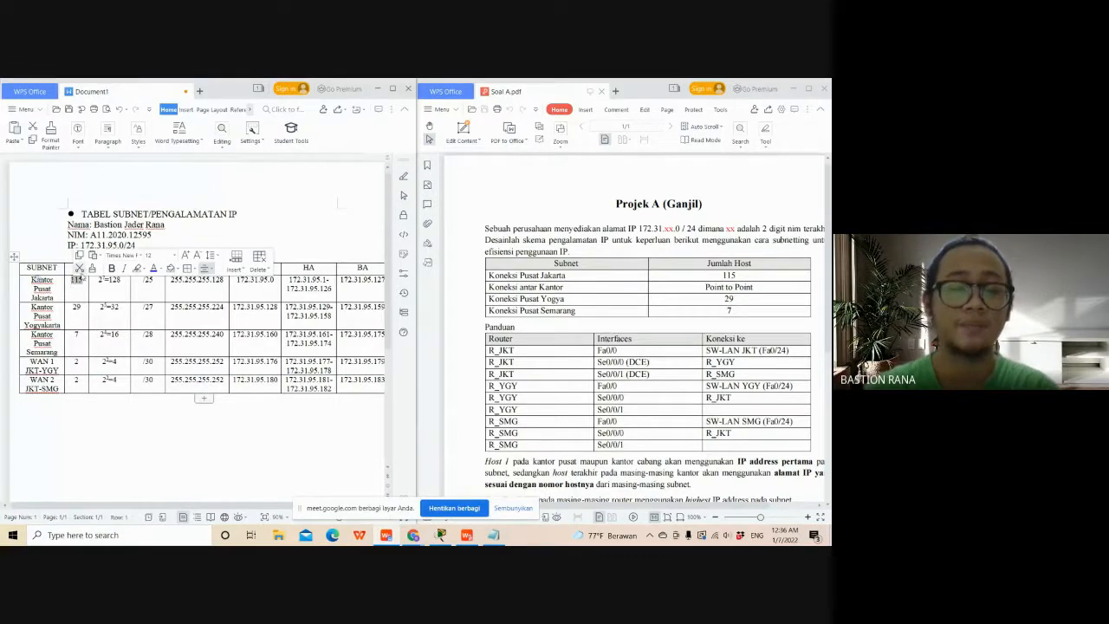
{"action": "left_click", "coordinate": [98, 310]}
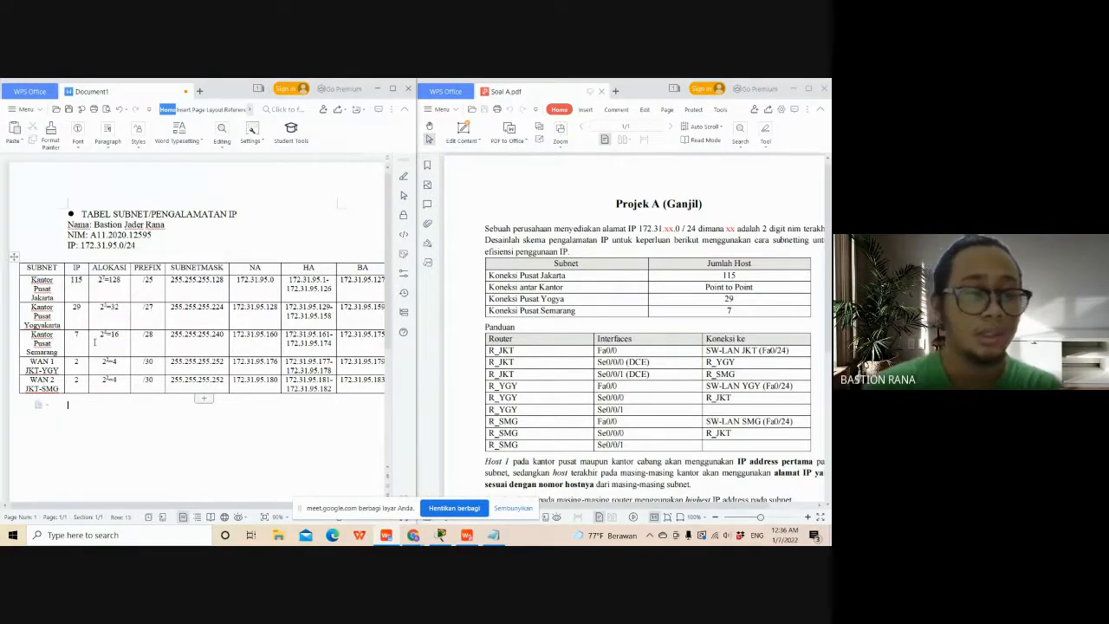
{"action": "left_click", "coordinate": [118, 288]}
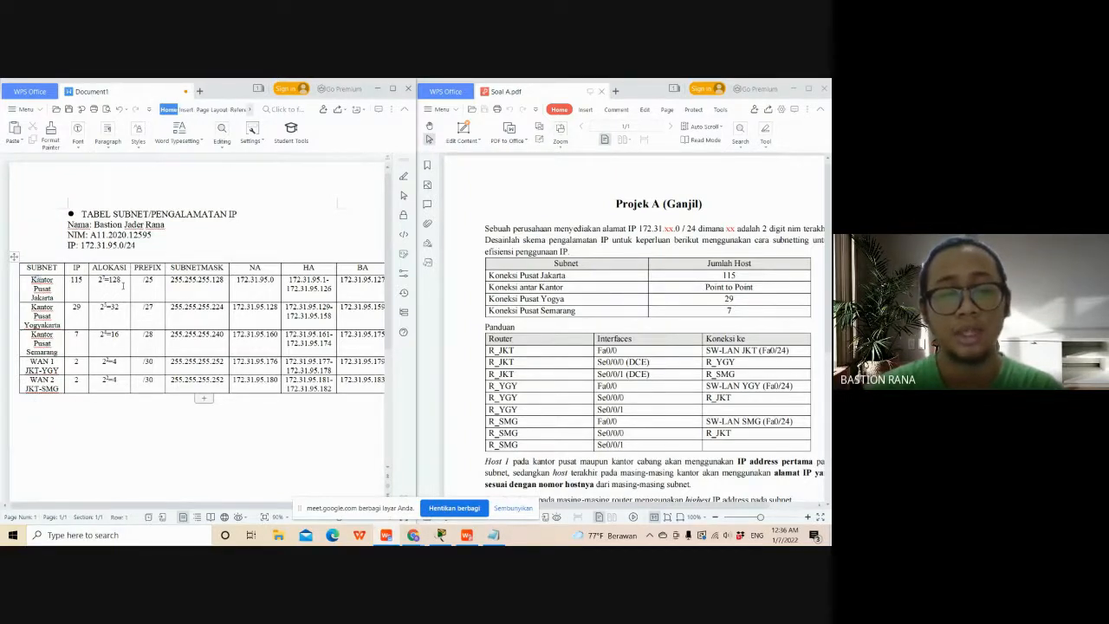
{"action": "left_click_drag", "start_coordinate": [121, 282], "coordinate": [113, 285]}
{"action": "left_click", "coordinate": [85, 281]}
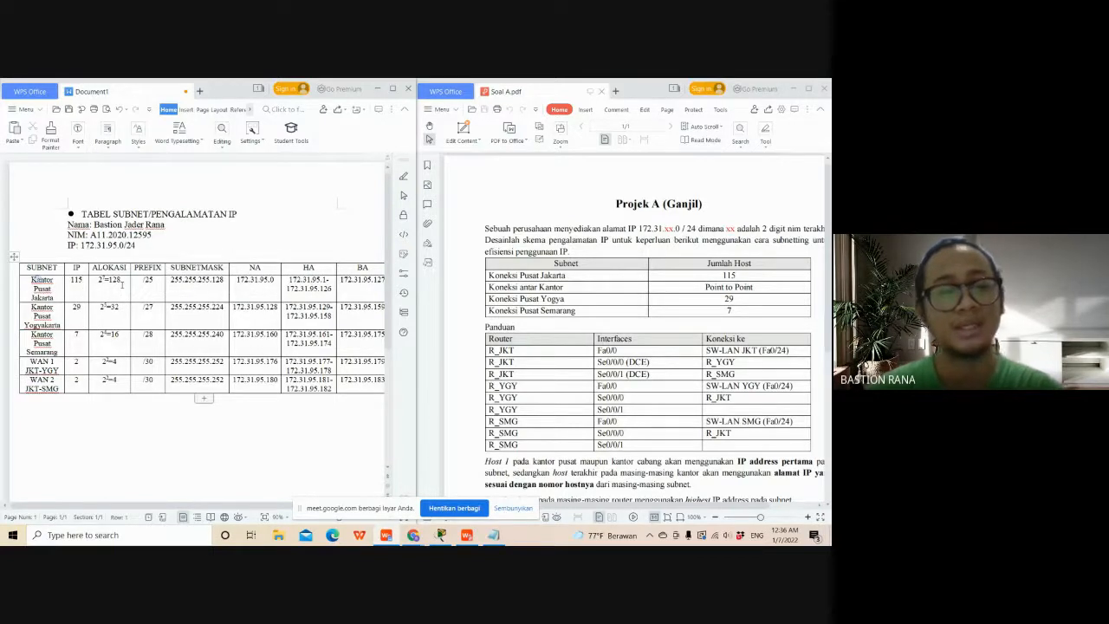
{"action": "left_click", "coordinate": [122, 285]}
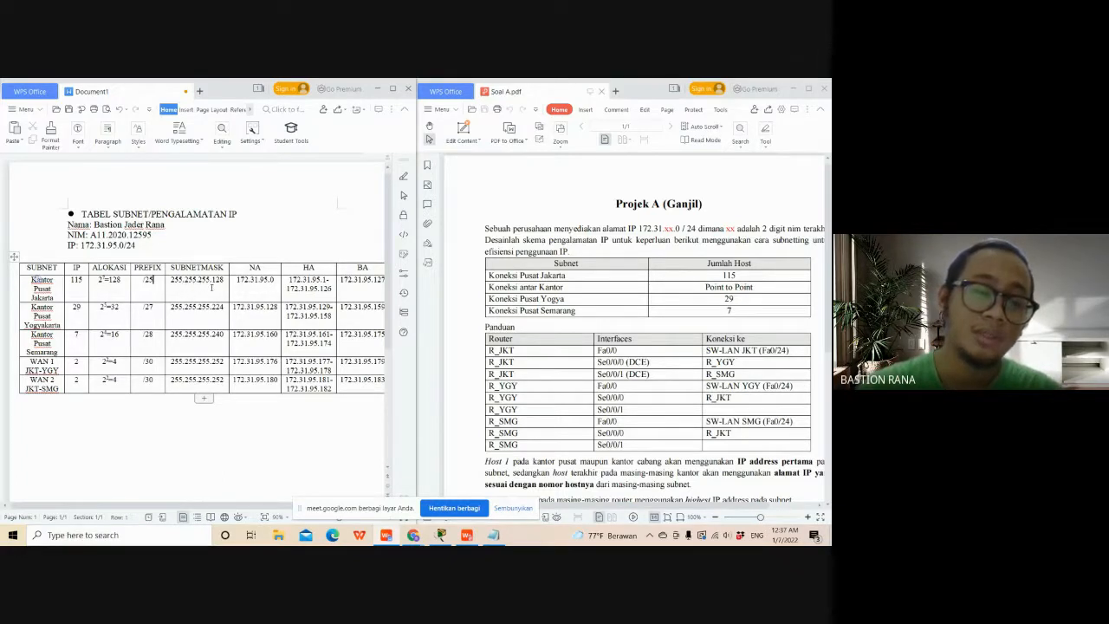
{"action": "left_click", "coordinate": [224, 297]}
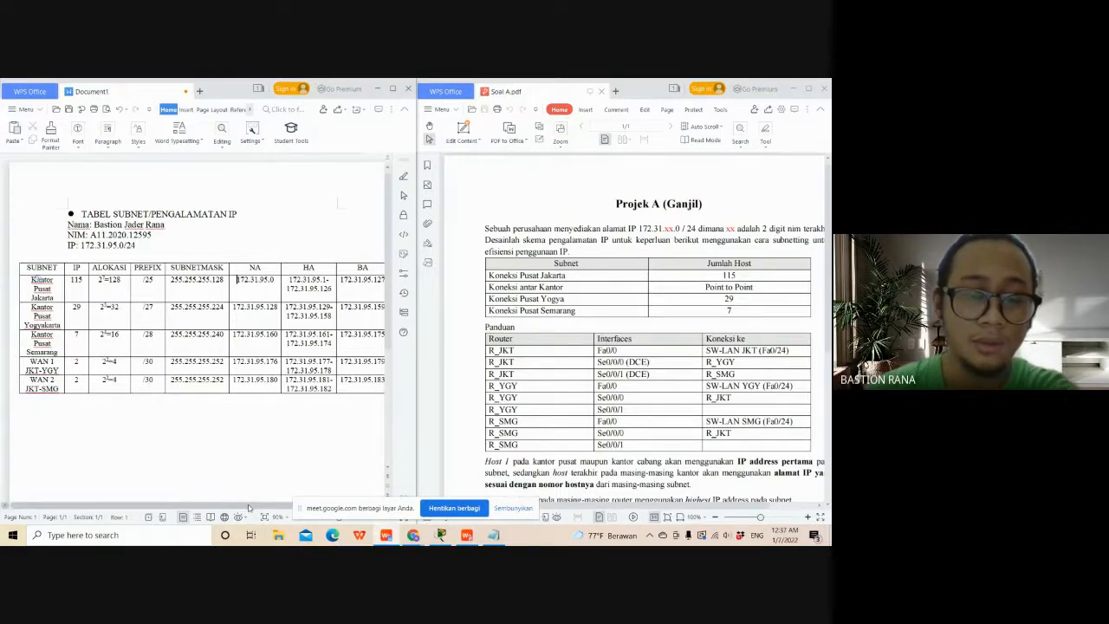
{"action": "left_click_drag", "start_coordinate": [250, 506], "coordinate": [258, 507]}
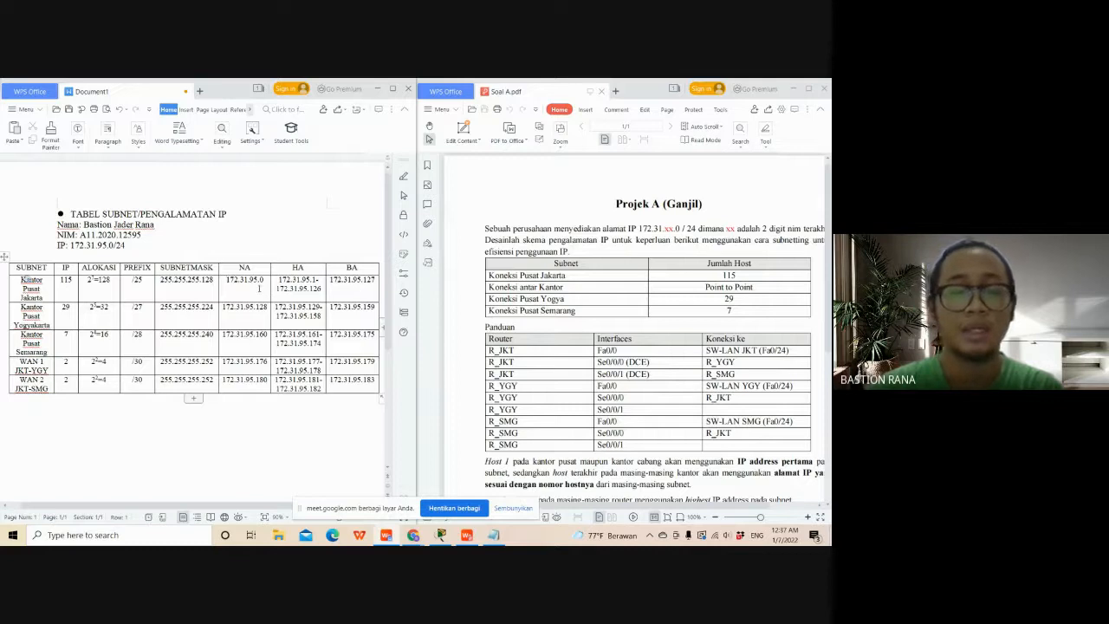
{"action": "left_click_drag", "start_coordinate": [264, 283], "coordinate": [260, 283]}
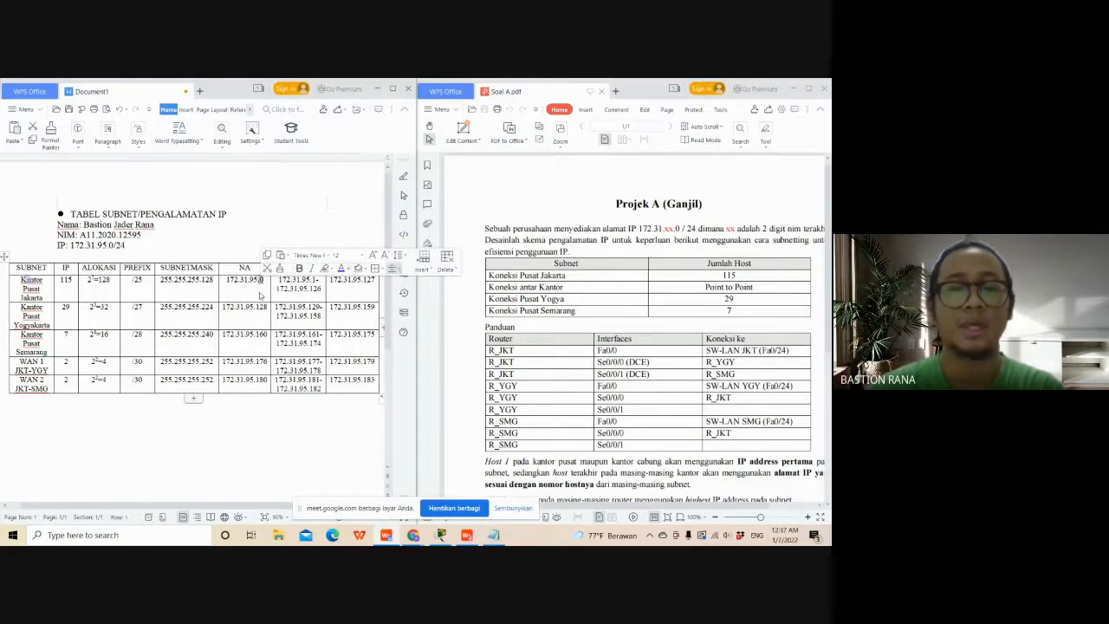
{"action": "left_click", "coordinate": [269, 280]}
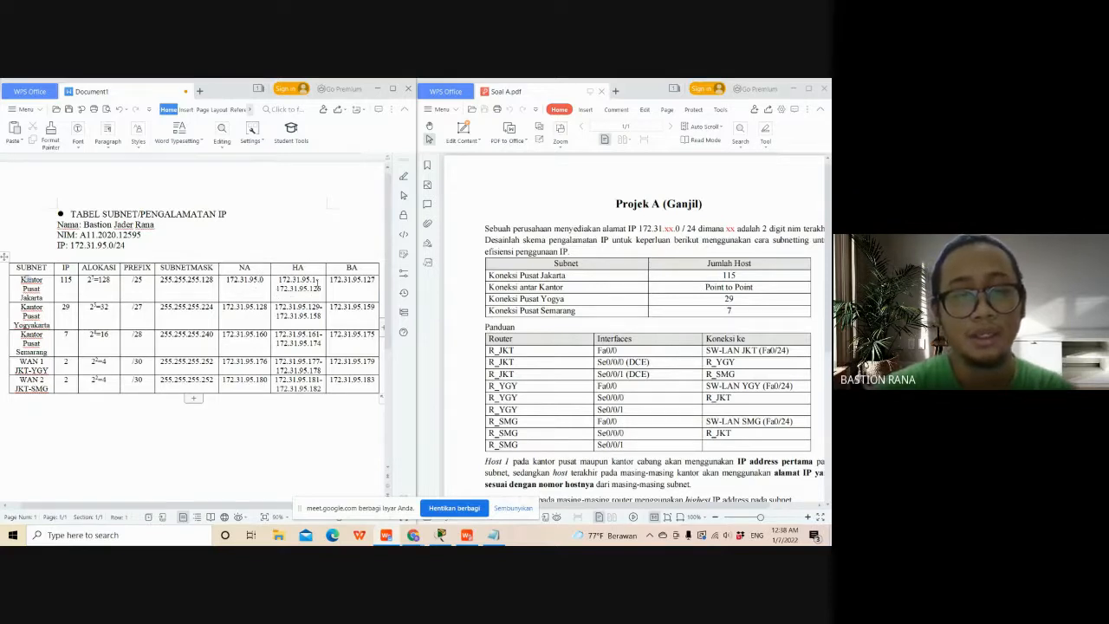
{"action": "left_click", "coordinate": [313, 288]}
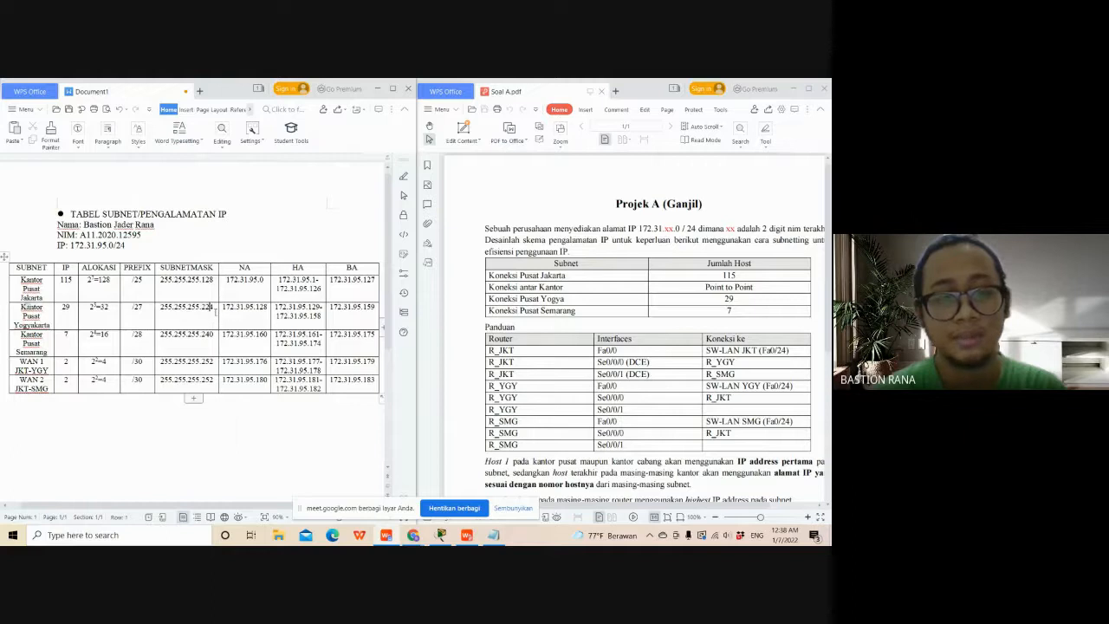
- Examine the Yogyakarta and Semarang rows of the subnet table, comparing allocations, subnet masks and network address ranges
{"action": "left_click", "coordinate": [216, 312]}
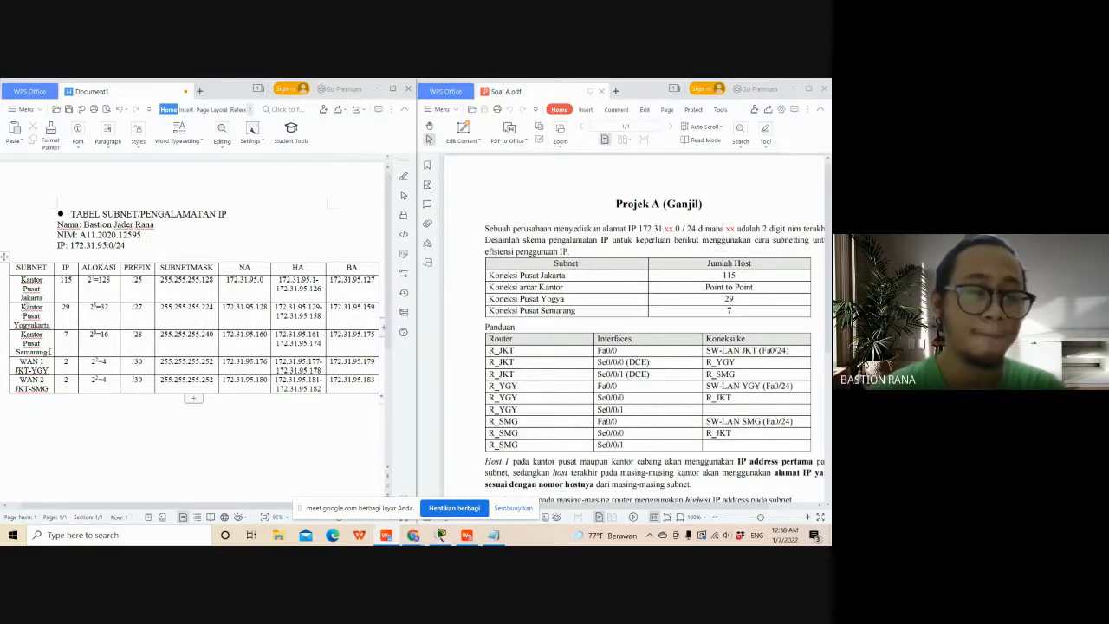
{"action": "left_click", "coordinate": [98, 346]}
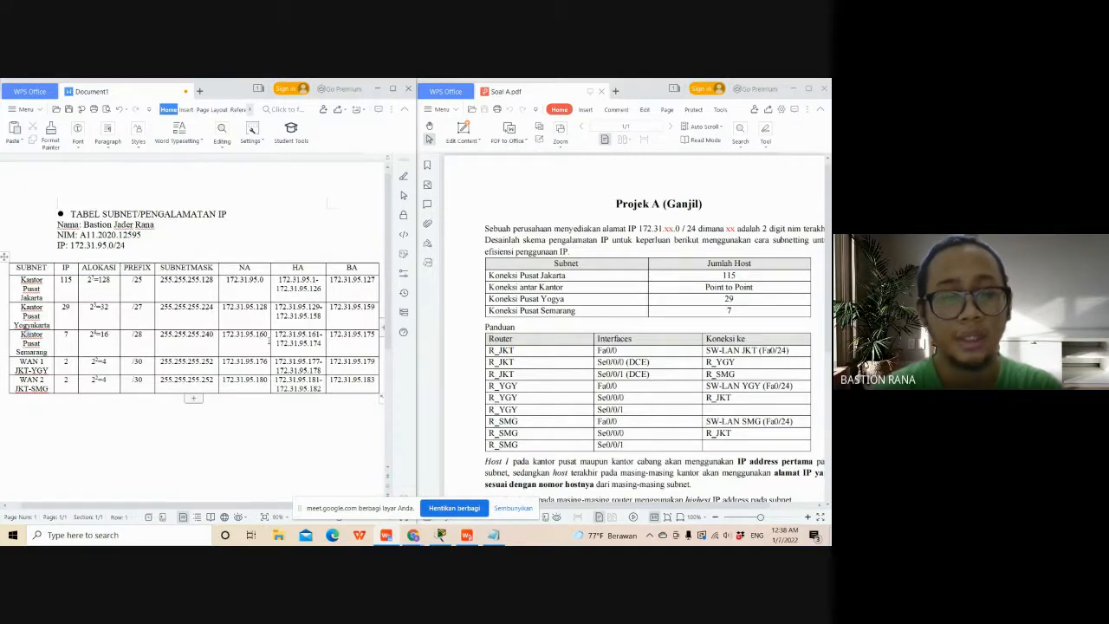
{"action": "left_click_drag", "start_coordinate": [267, 338], "coordinate": [256, 338]}
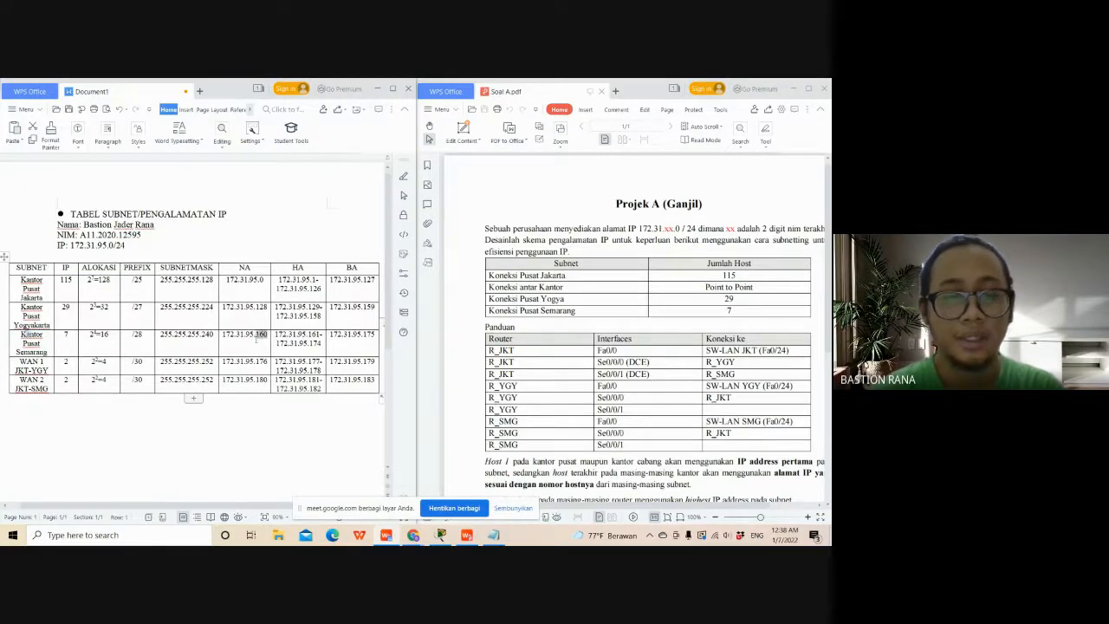
{"action": "left_click", "coordinate": [363, 305]}
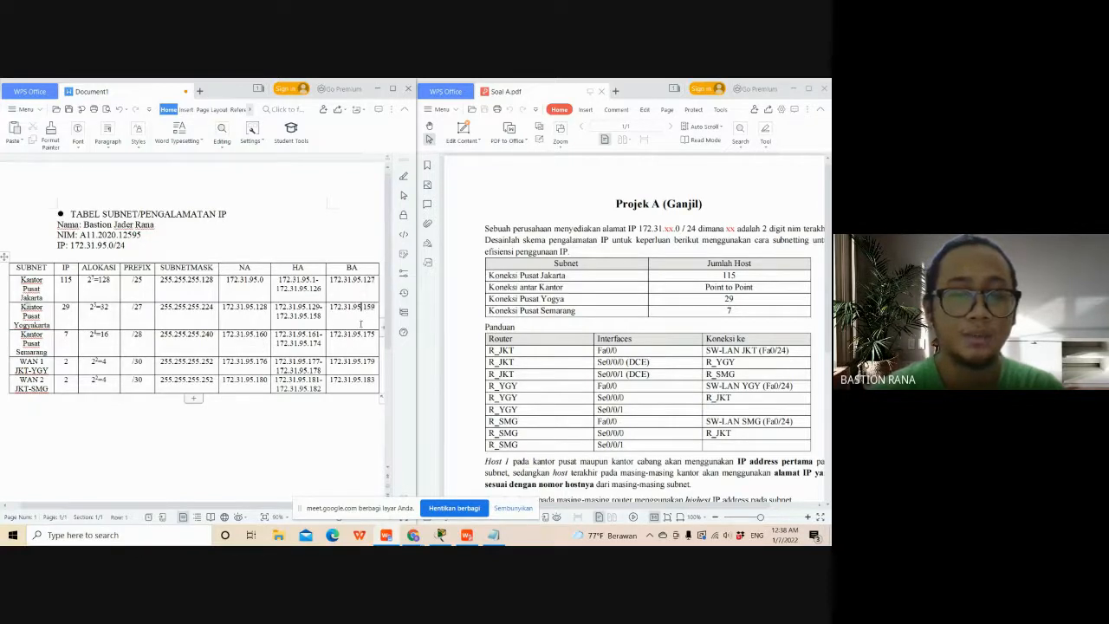
{"action": "double_click", "coordinate": [261, 307]}
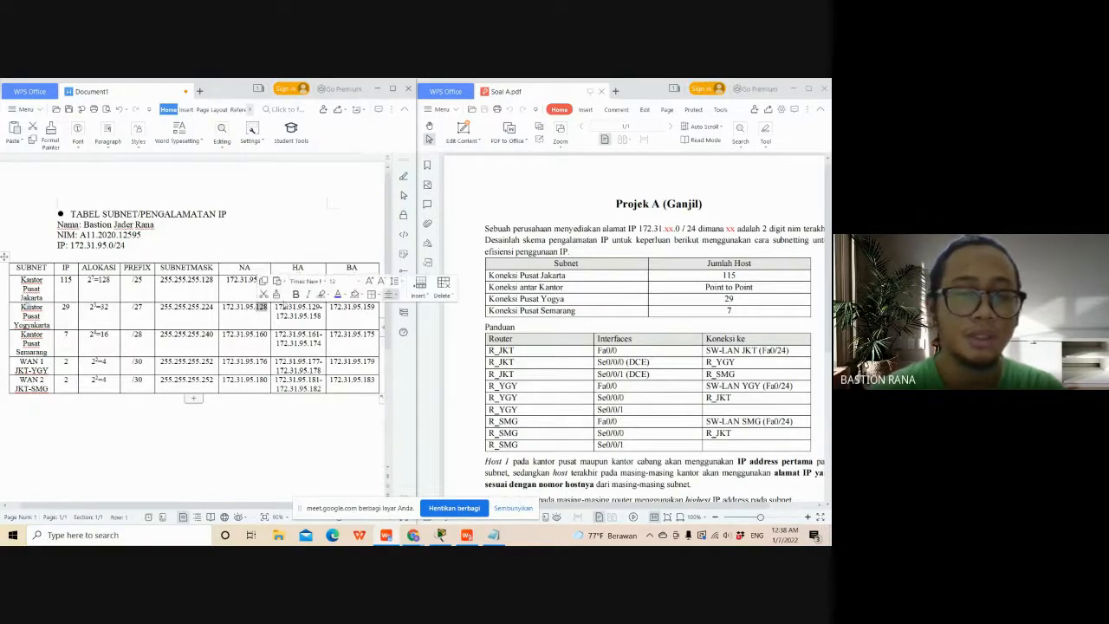
{"action": "left_click", "coordinate": [353, 260]}
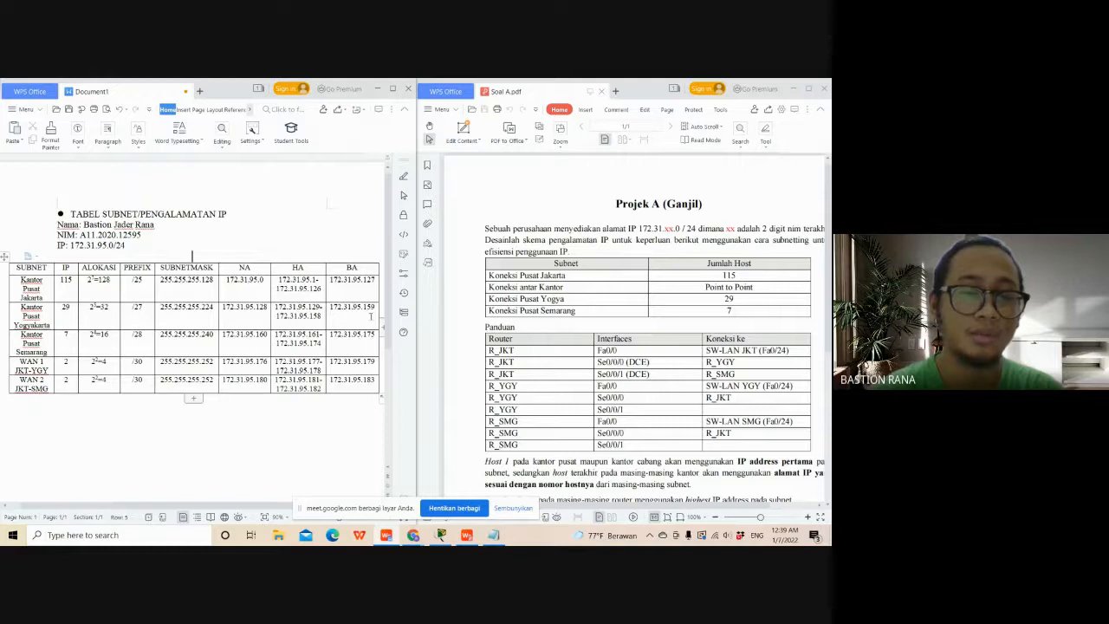
{"action": "left_click", "coordinate": [267, 342]}
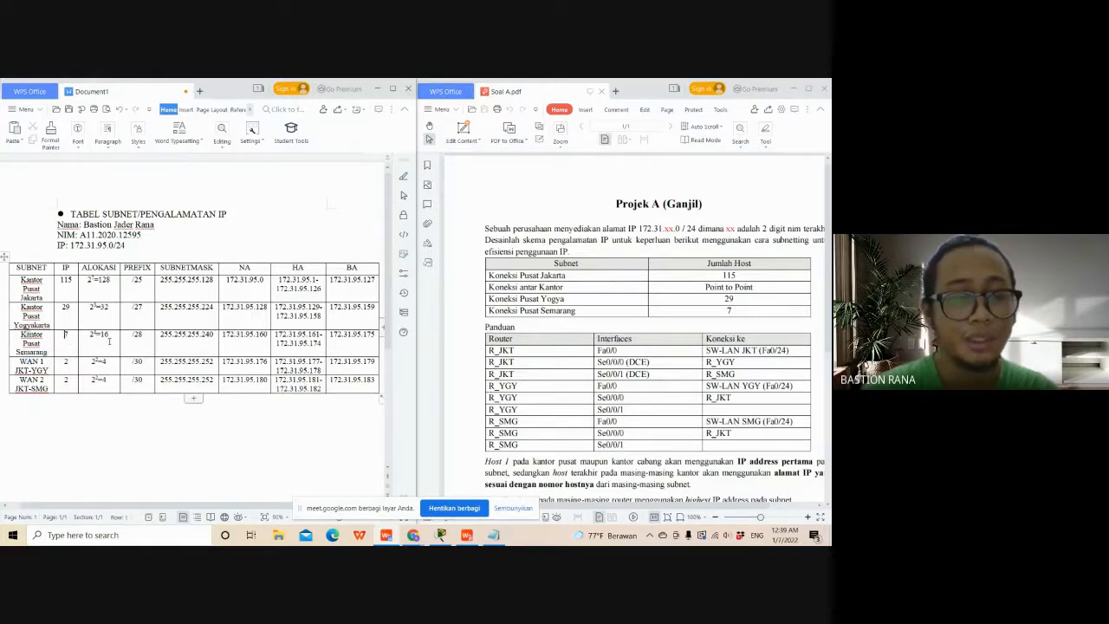
{"action": "left_click_drag", "start_coordinate": [110, 342], "coordinate": [92, 341]}
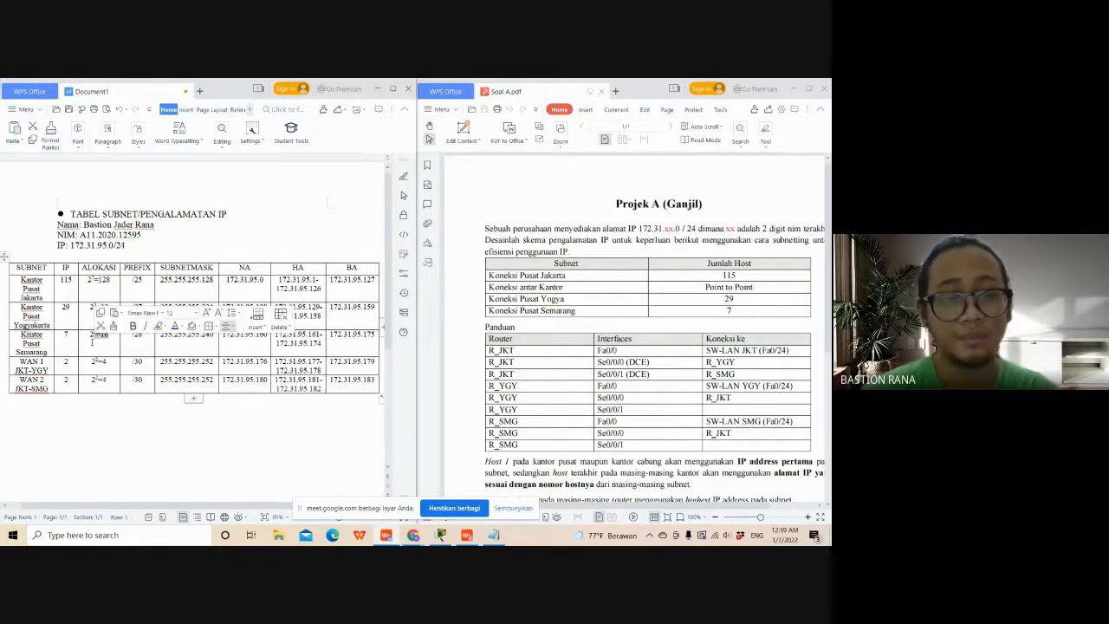
{"action": "left_click", "coordinate": [119, 342]}
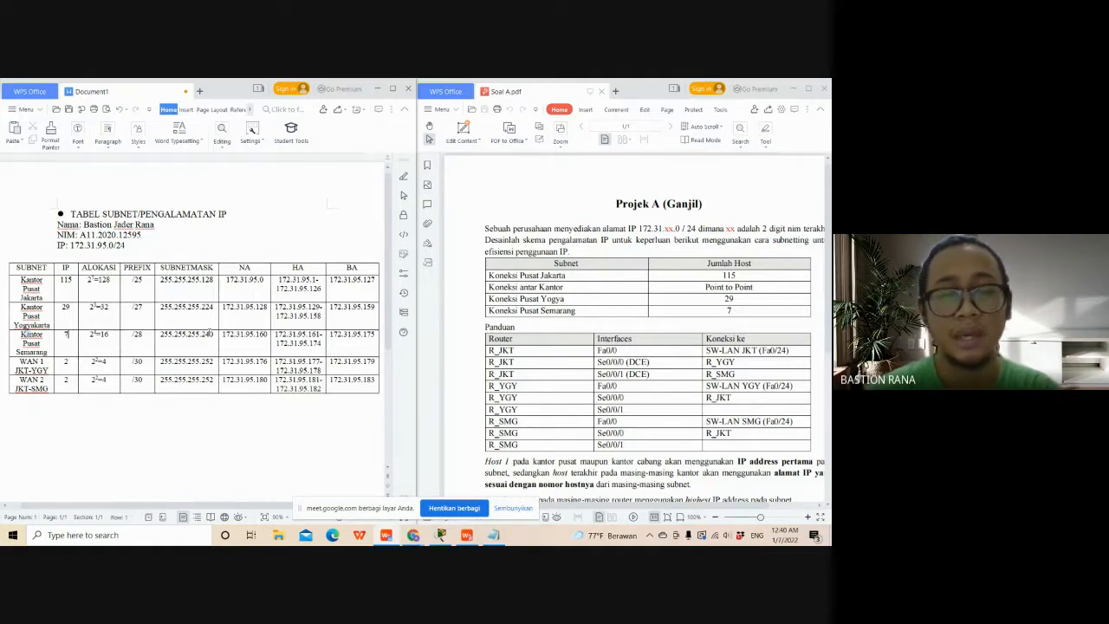
{"action": "left_click", "coordinate": [285, 415]}
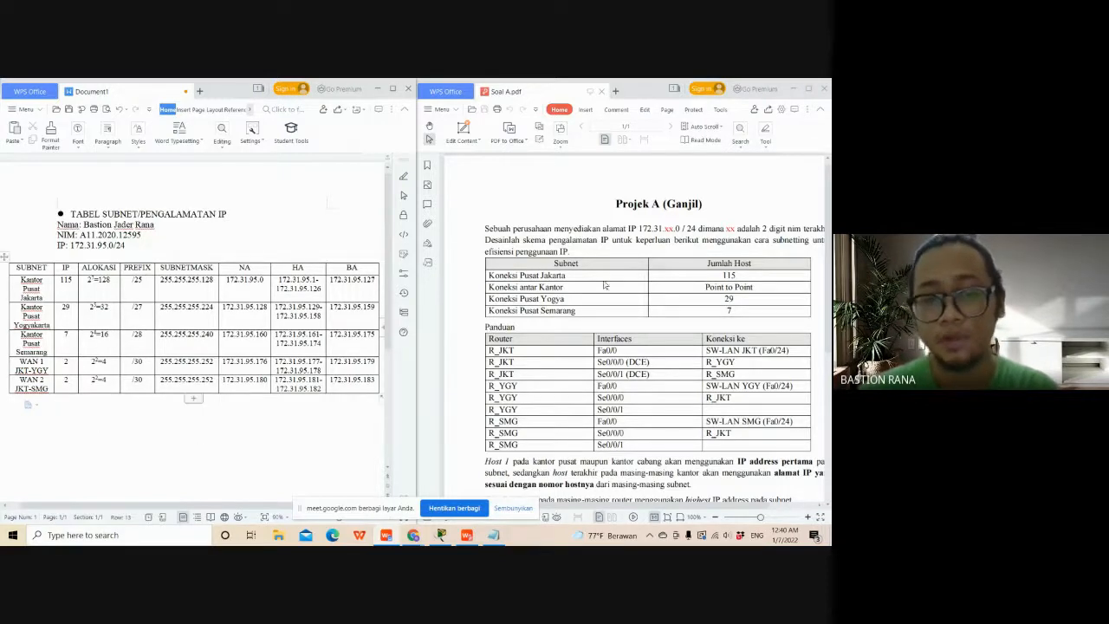
- Check the assignment's note on PC hosts per LAN and start a line beneath the subnet table reading "IP HOST JKT 1:172."
{"action": "scroll", "coordinate": [608, 362], "scroll_direction": "down", "scroll_amount": 6}
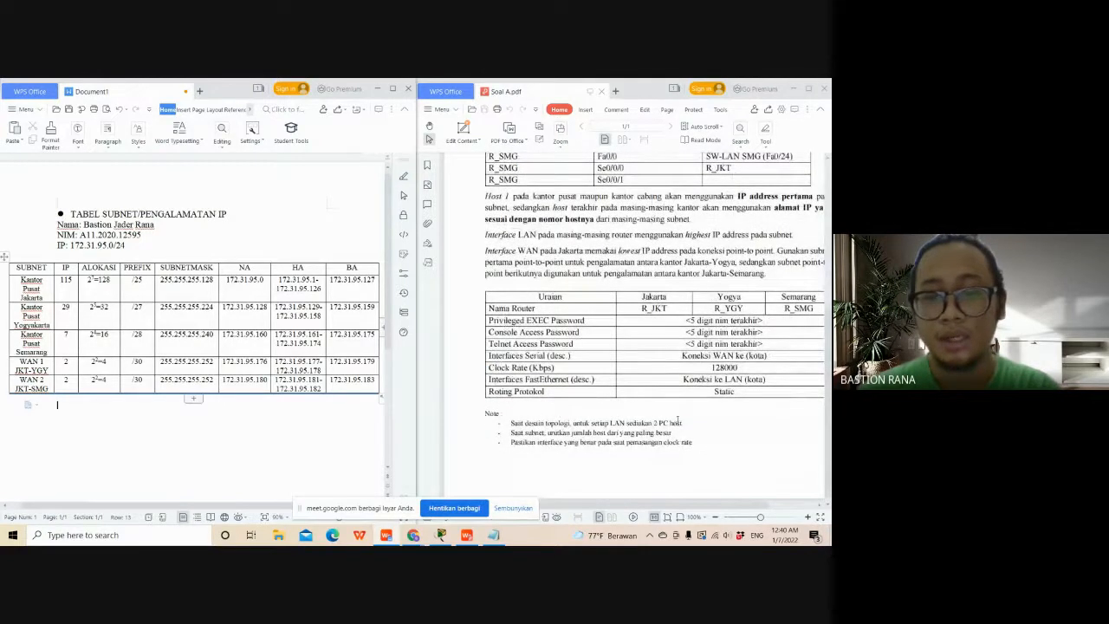
{"action": "left_click_drag", "start_coordinate": [683, 423], "coordinate": [510, 425]}
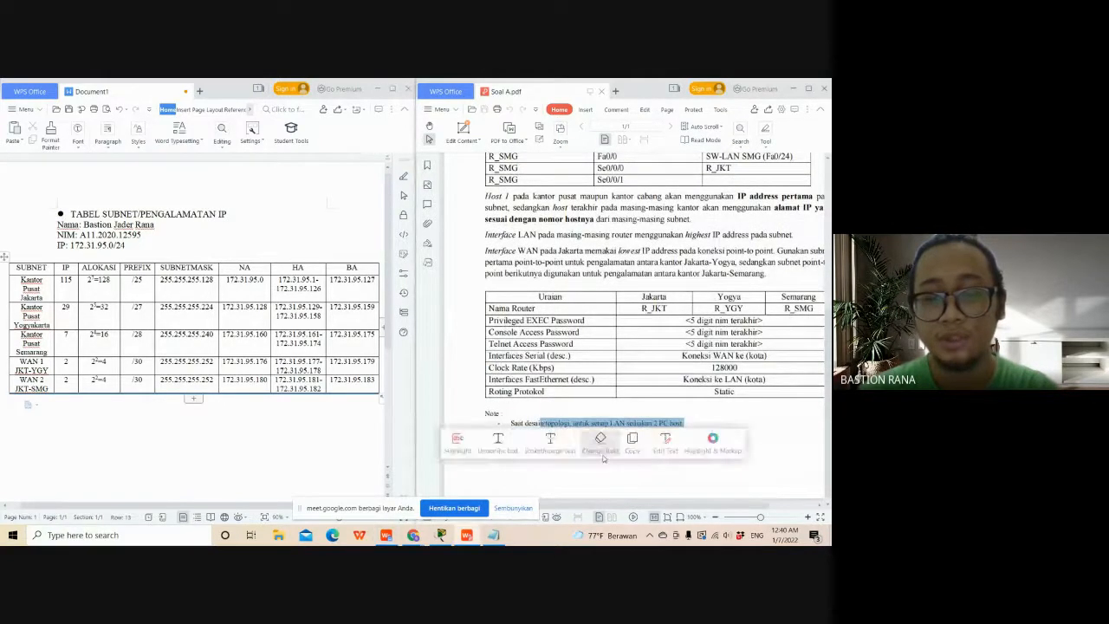
{"action": "left_click", "coordinate": [615, 476]}
{"action": "left_click", "coordinate": [159, 437]}
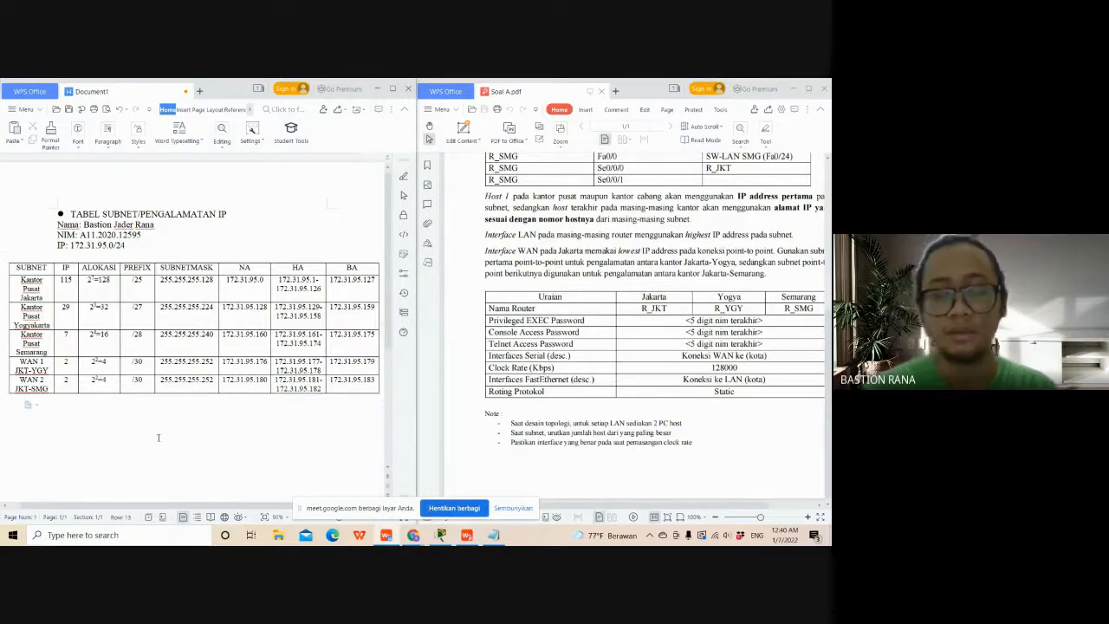
{"action": "type", "text": "IP HOST"}
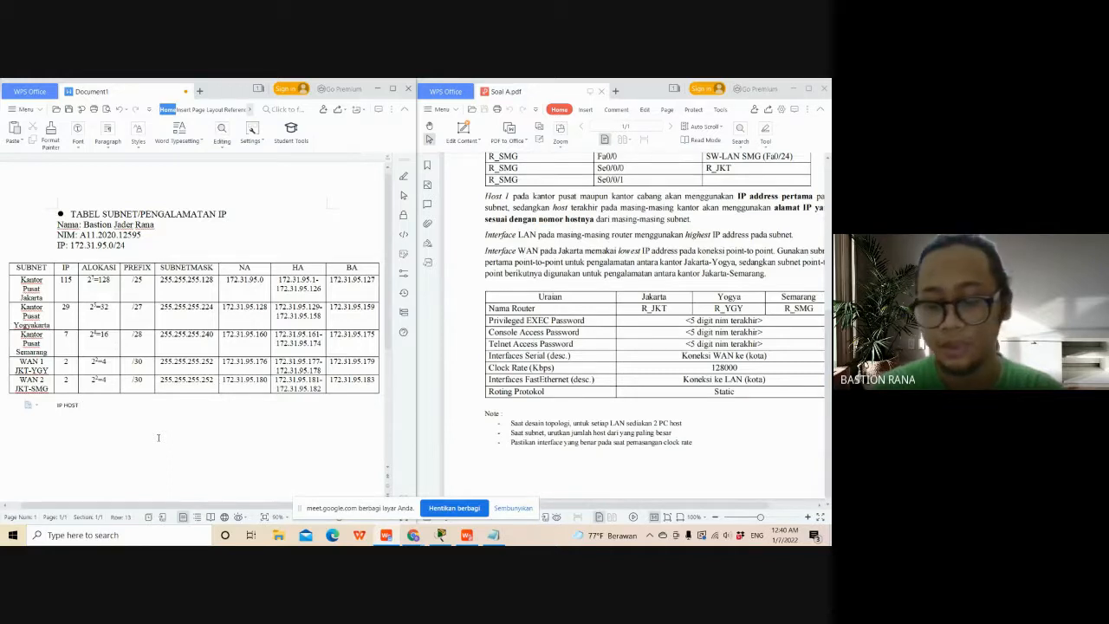
{"action": "type", "text": " JKT"}
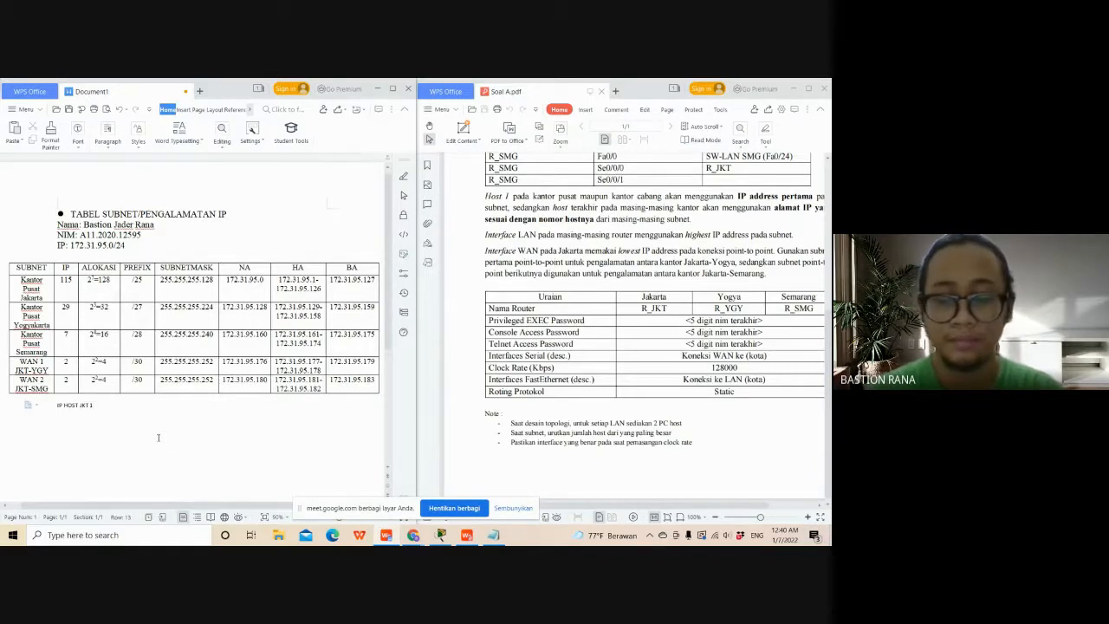
{"action": "type", "text": " 1"}
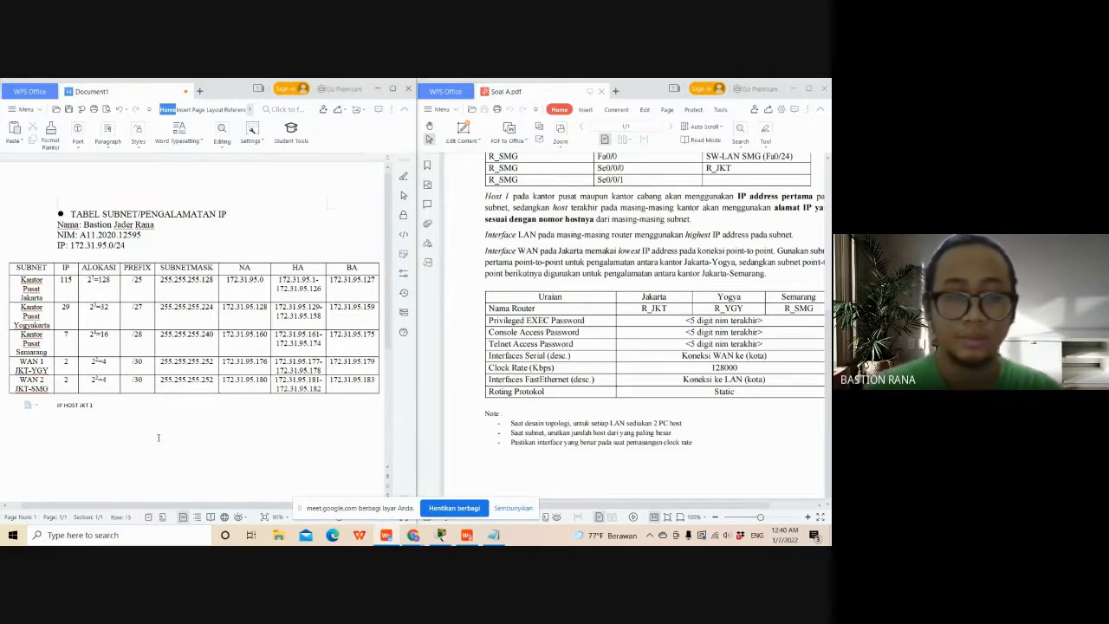
{"action": "type", "text": ":1"}
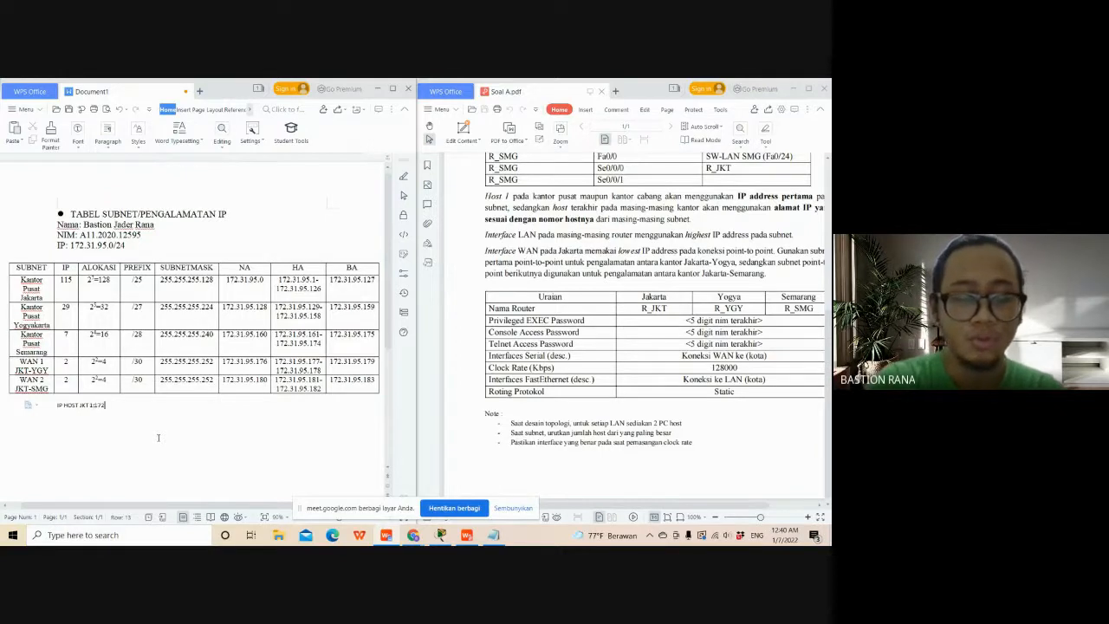
{"action": "type", "text": "72"}
- Consult the assignment's host addressing rules and complete the JKT 1 host address as 172.31.95.1
{"action": "scroll", "coordinate": [542, 295], "scroll_direction": "up", "scroll_amount": 2}
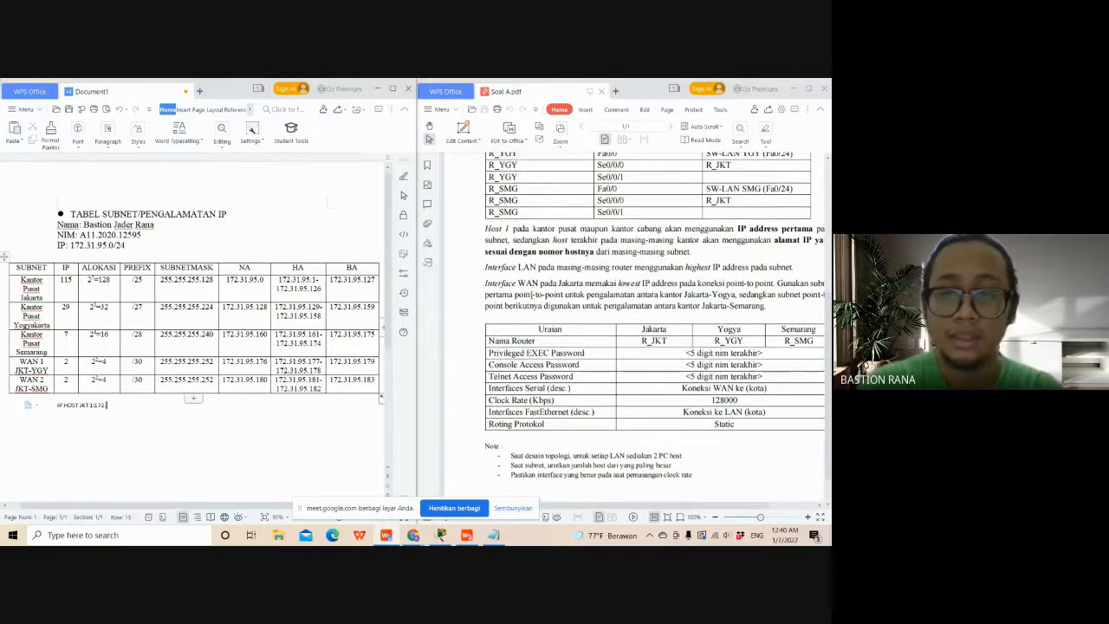
{"action": "scroll", "coordinate": [518, 294], "scroll_direction": "up", "scroll_amount": 1}
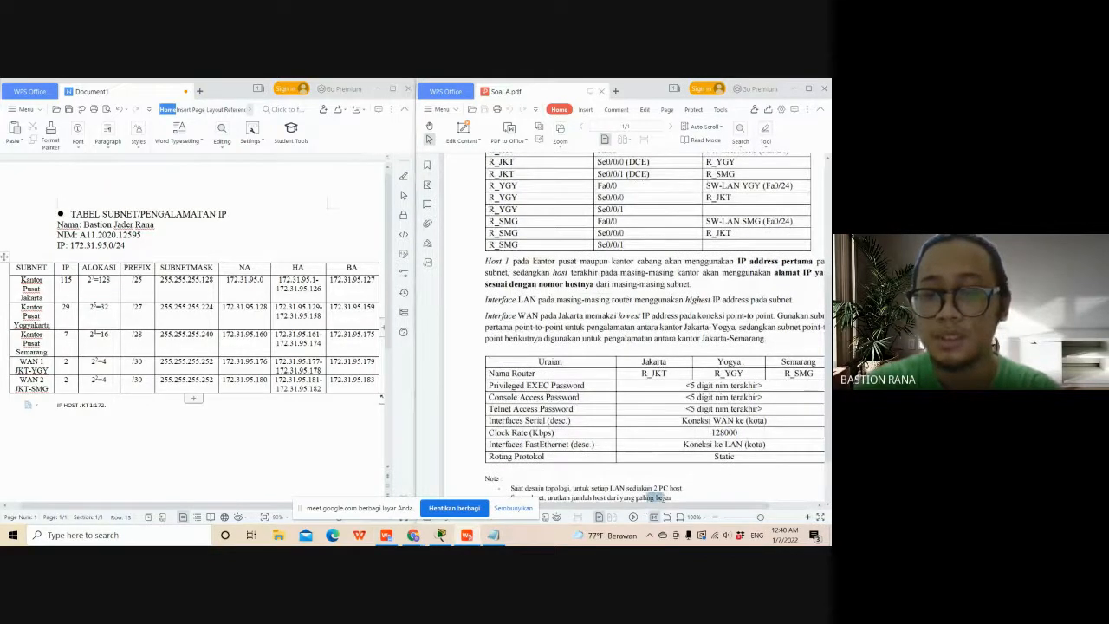
{"action": "left_click_drag", "start_coordinate": [665, 498], "coordinate": [672, 498]}
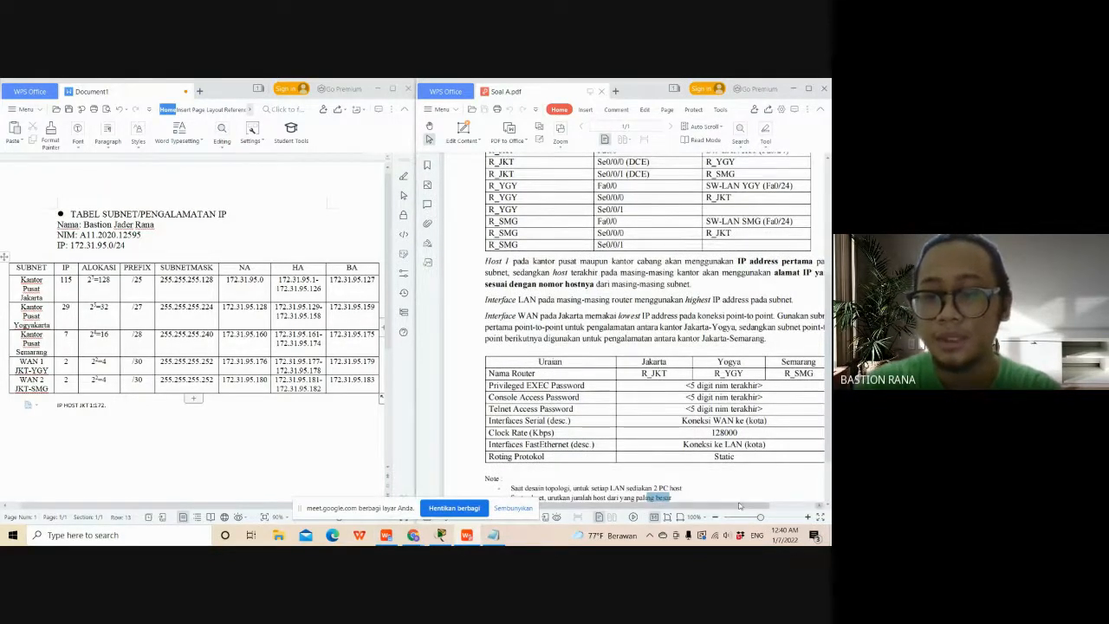
{"action": "left_click_drag", "start_coordinate": [740, 506], "coordinate": [766, 506]}
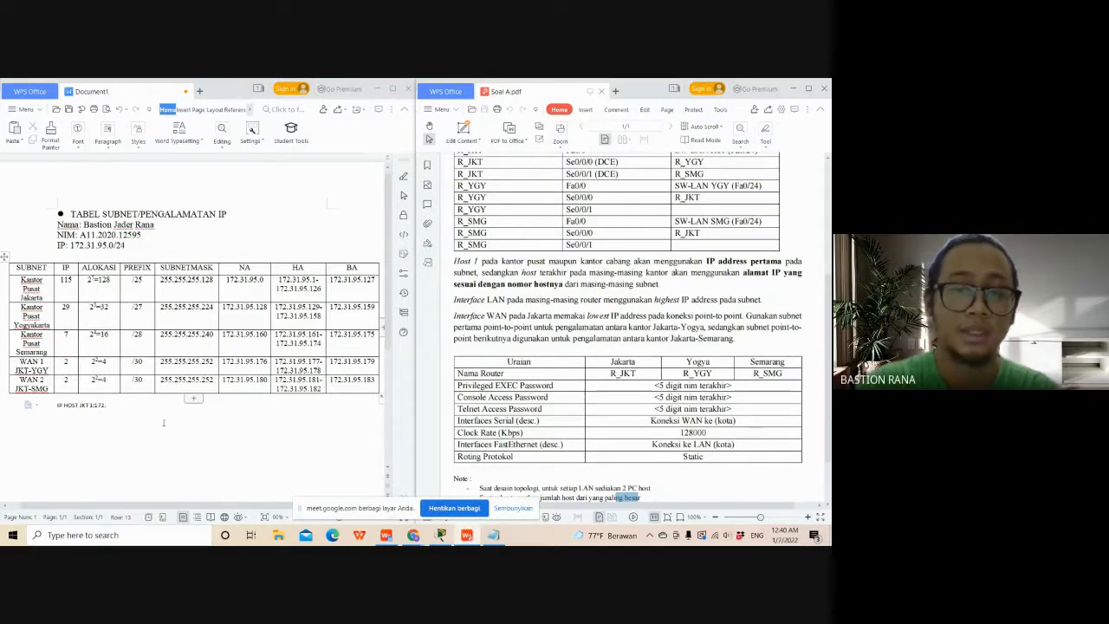
{"action": "left_click", "coordinate": [120, 403]}
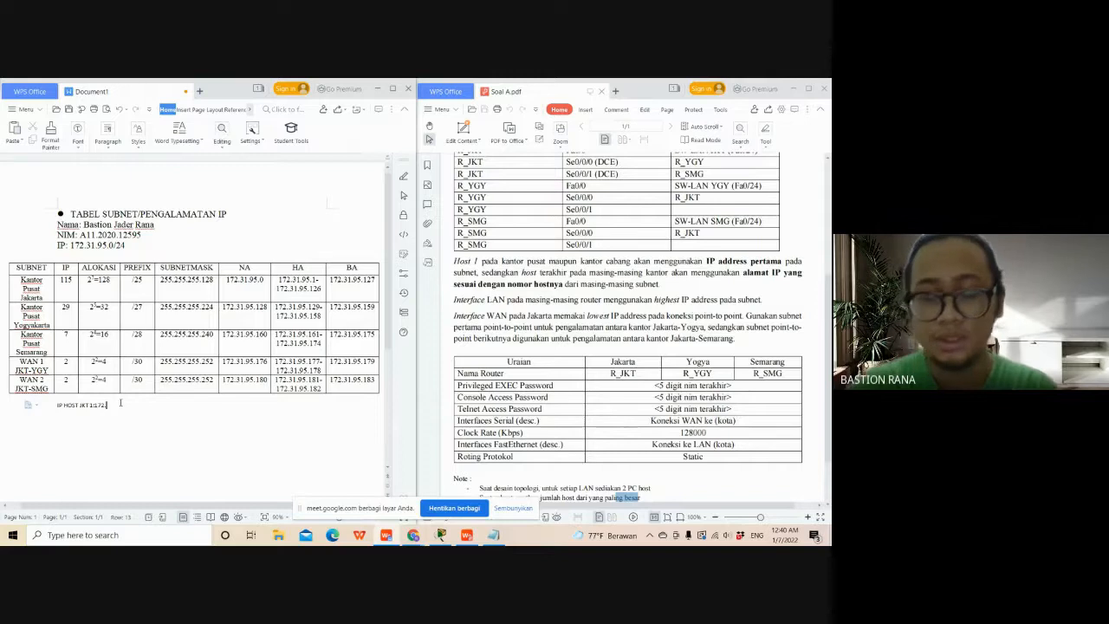
{"action": "type", "text": "31"}
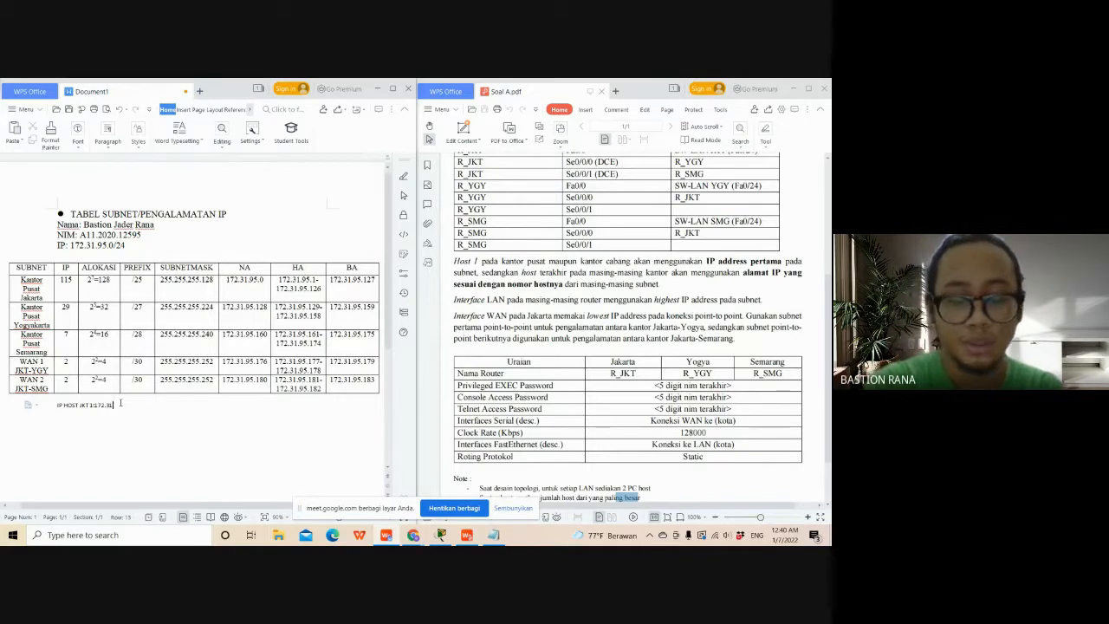
{"action": "type", "text": ".95"}
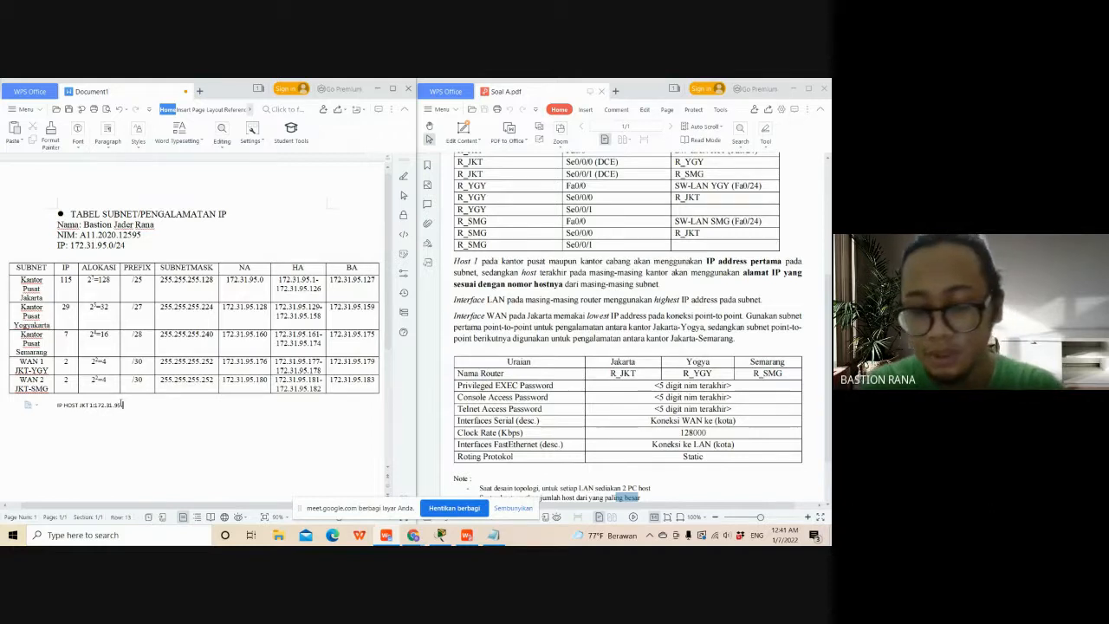
{"action": "type", "text": ".1"}
{"action": "key", "text": "Return"}
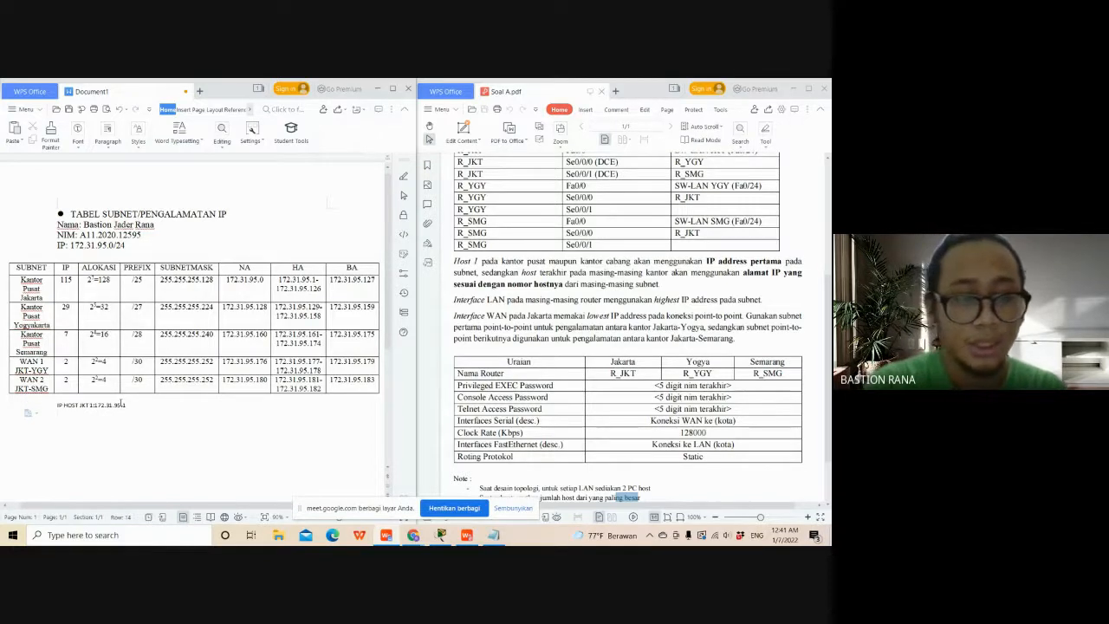
- Duplicate the JKT 1 host line below itself and change the copy to "IP HOST JKT 2:172.31.95.2"
{"action": "left_click_drag", "start_coordinate": [125, 405], "coordinate": [57, 406]}
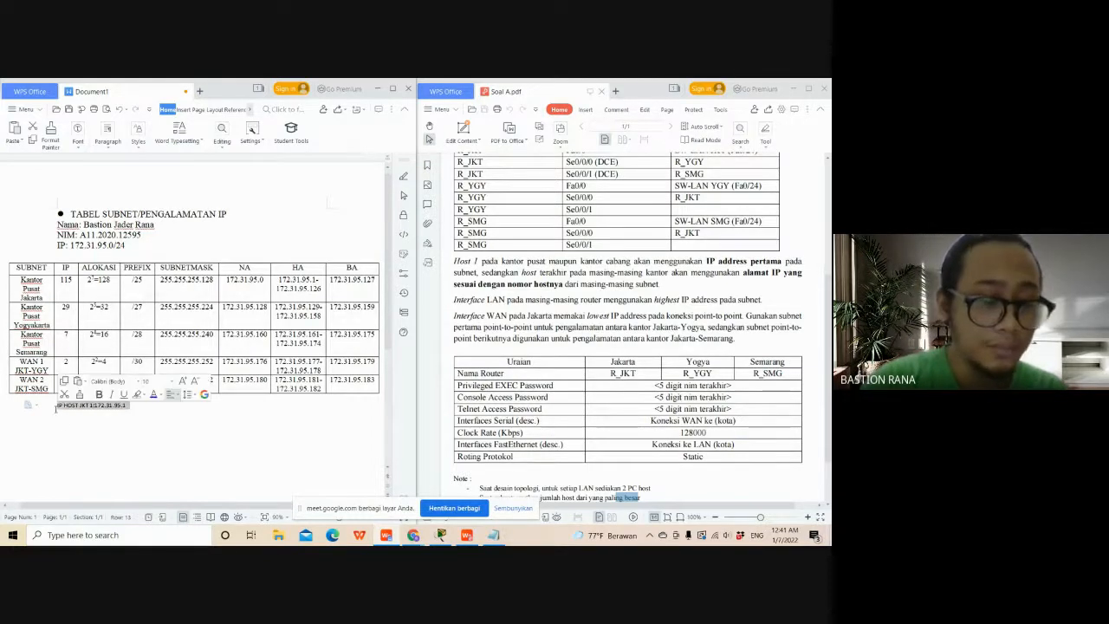
{"action": "key", "text": "ctrl+c"}
{"action": "left_click", "coordinate": [93, 412]}
{"action": "key", "text": "ctrl+v"}
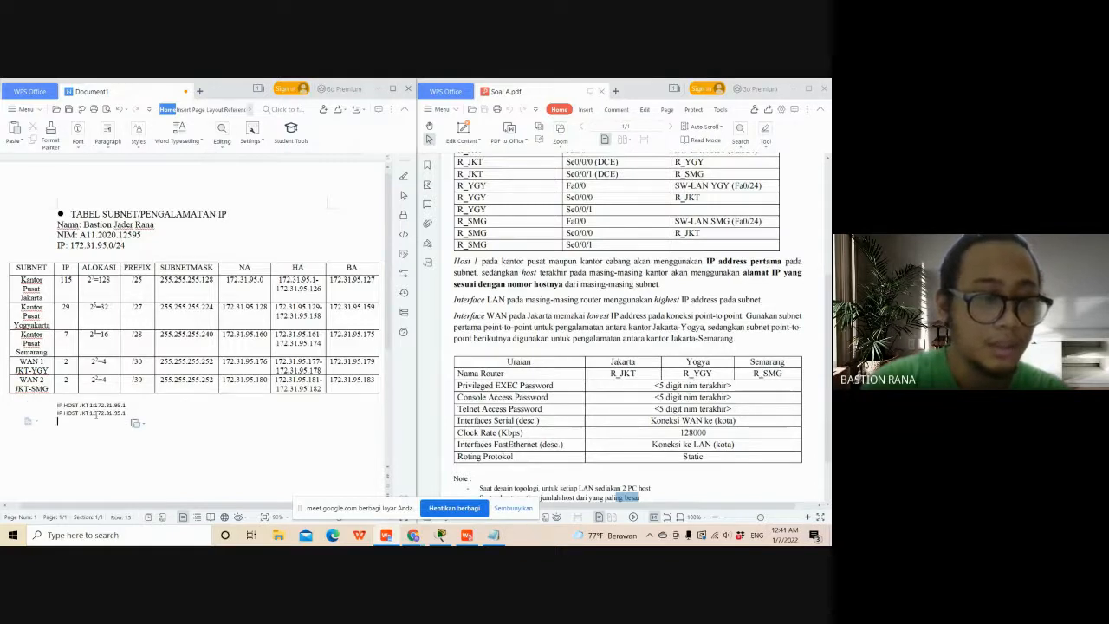
{"action": "left_click", "coordinate": [94, 412]}
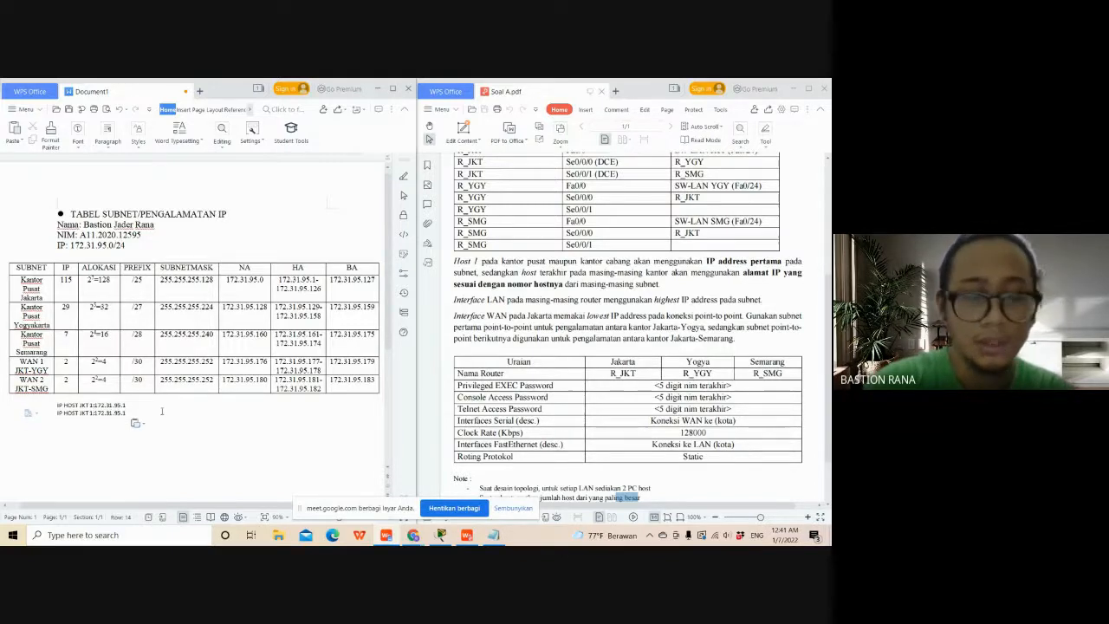
{"action": "left_click", "coordinate": [162, 412]}
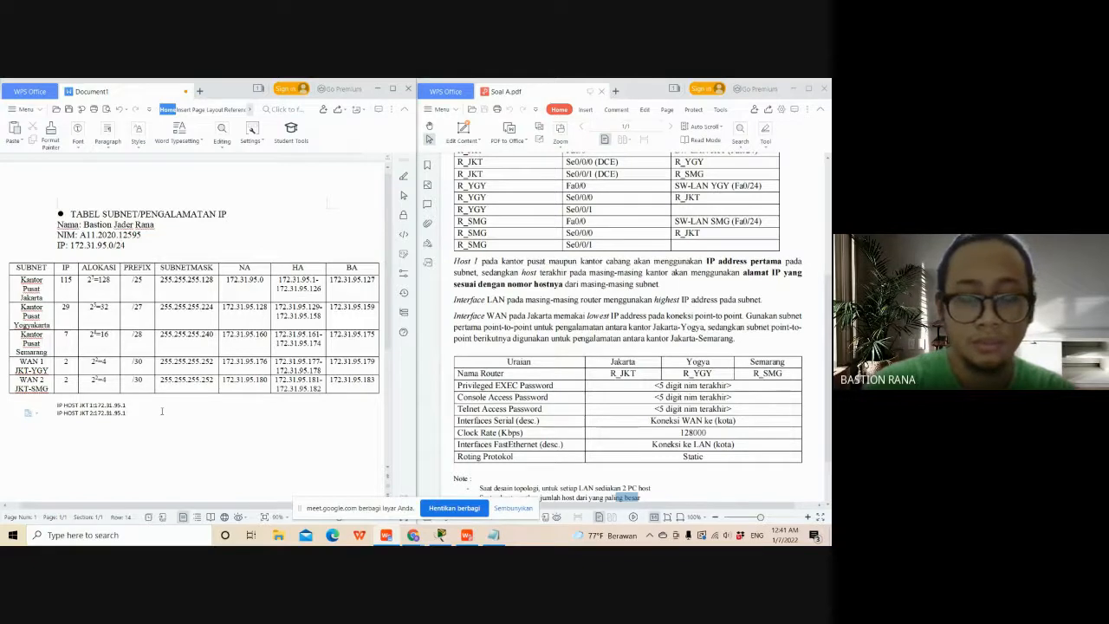
{"action": "key", "text": "BackSpace"}
{"action": "type", "text": "2"}
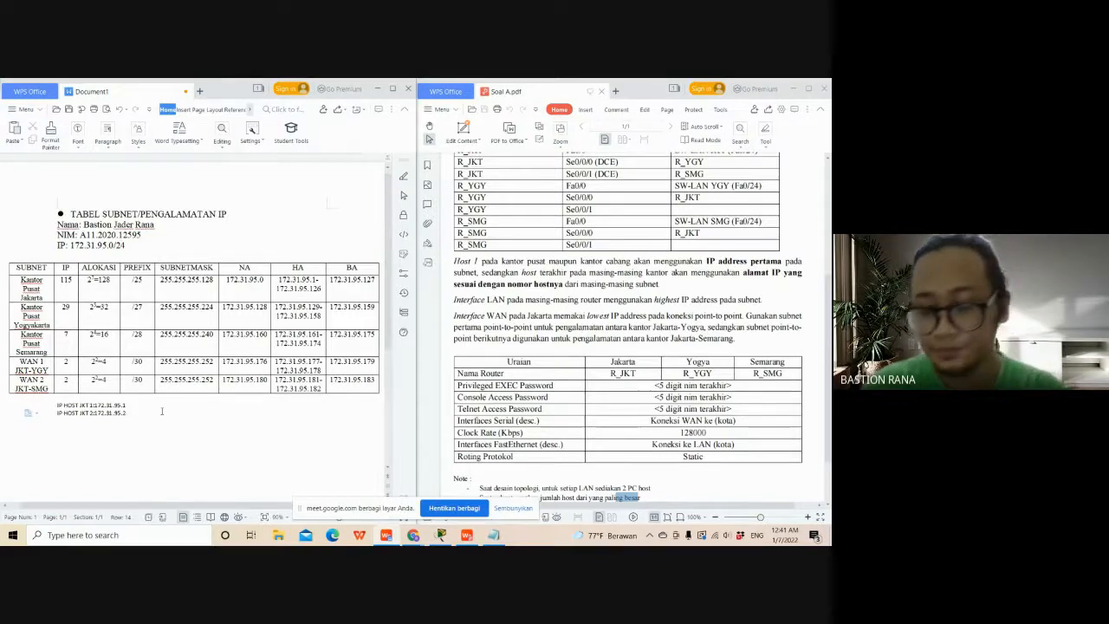
- Add a line below the host addresses reading "IP LAN JKT atau fa0/0: 172.31.95.126"
{"action": "key", "text": "Return"}
{"action": "type", "text": "O"}
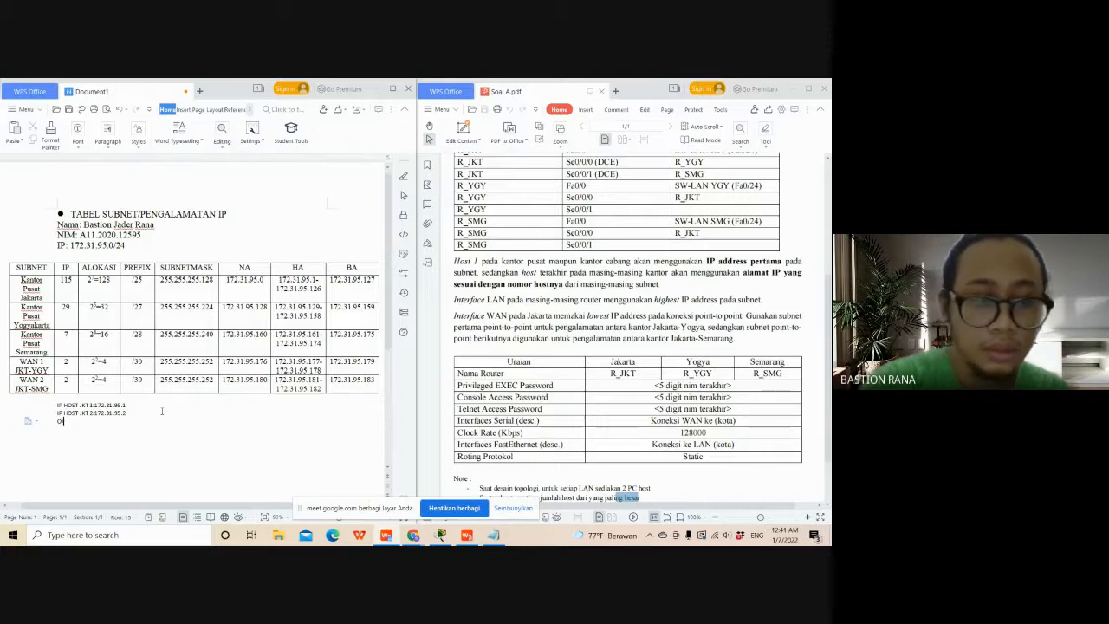
{"action": "key", "text": "BackSpace"}
{"action": "type", "text": "IP LA"}
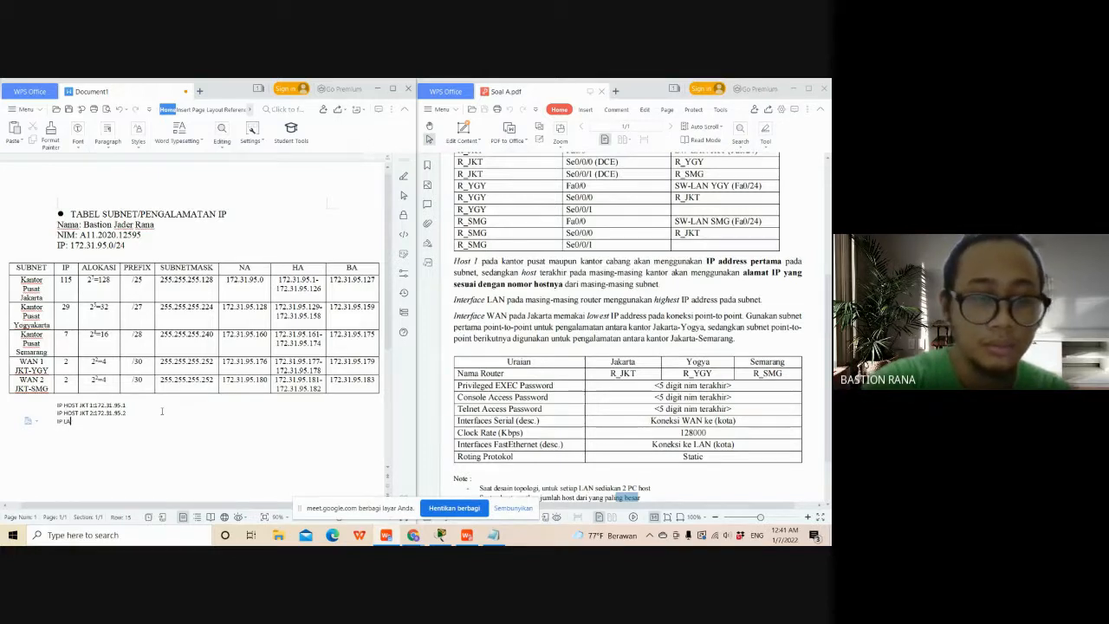
{"action": "type", "text": "N"}
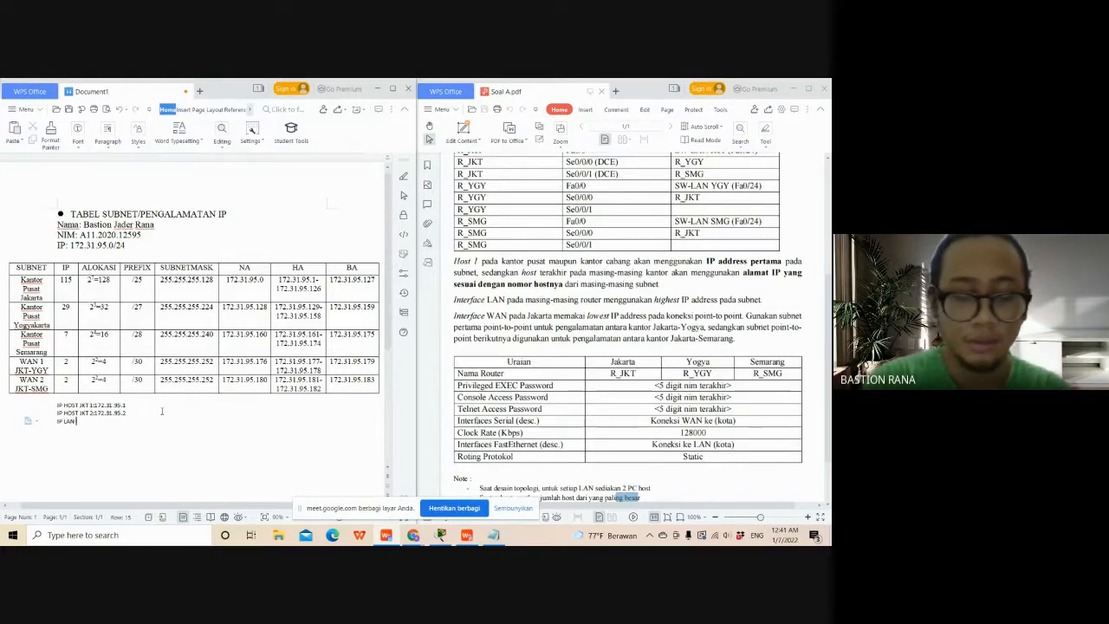
{"action": "type", "text": " JKT:a"}
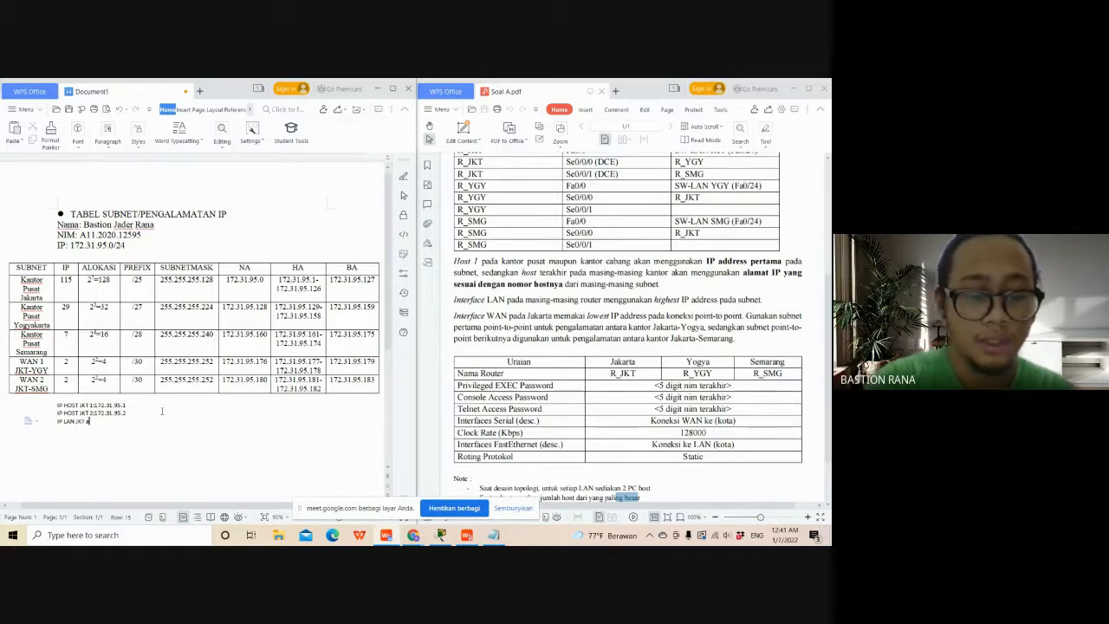
{"action": "type", "text": "tau fa"}
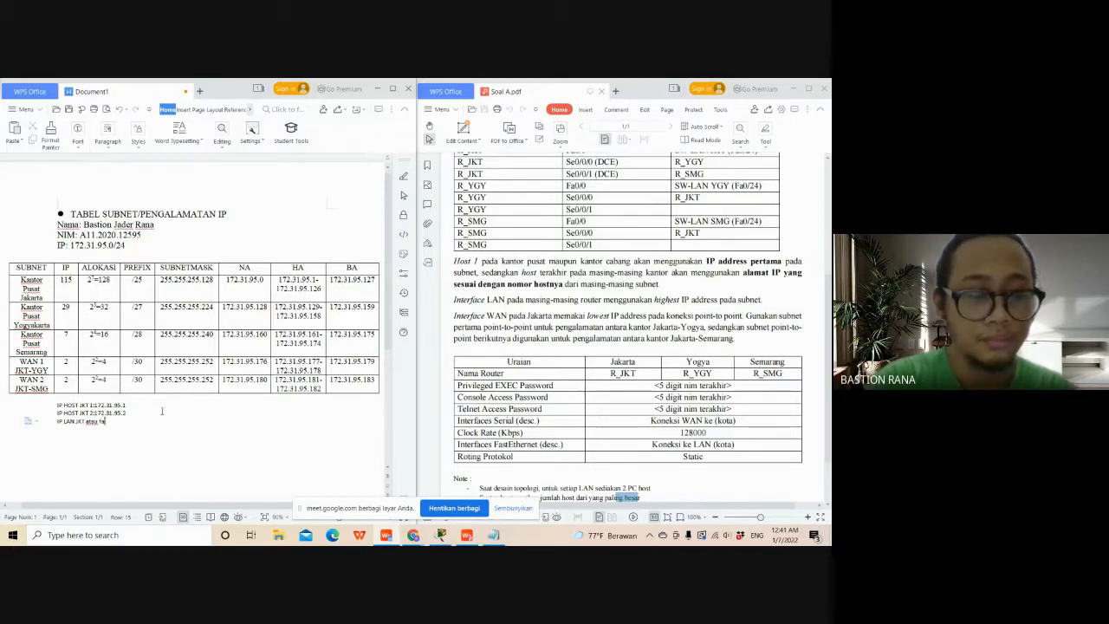
{"action": "type", "text": "0/0:"}
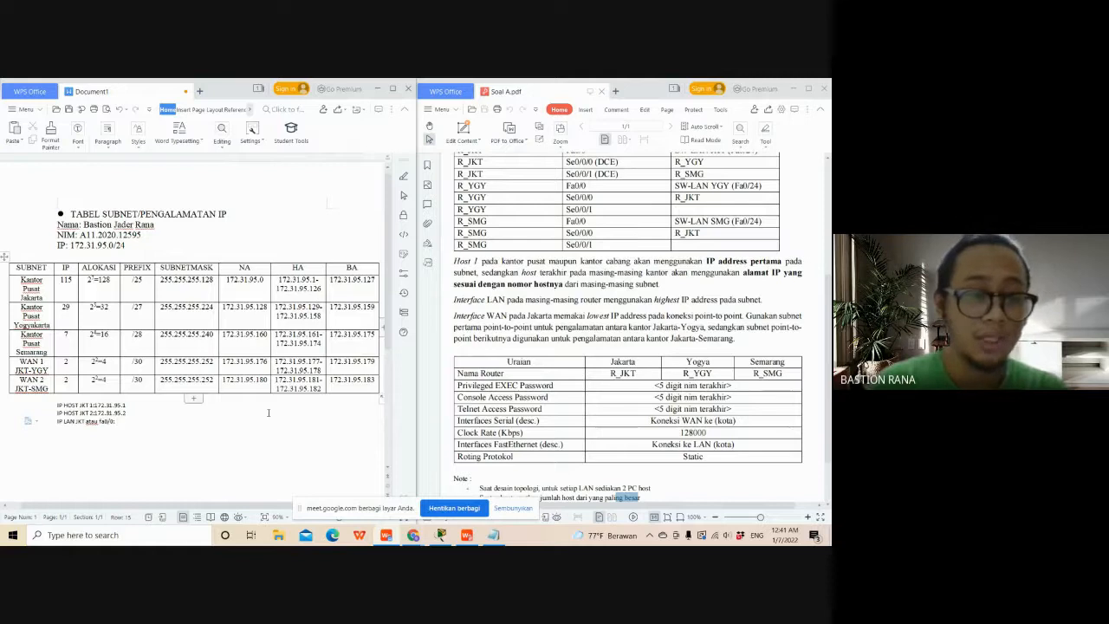
{"action": "type", "text": "172."}
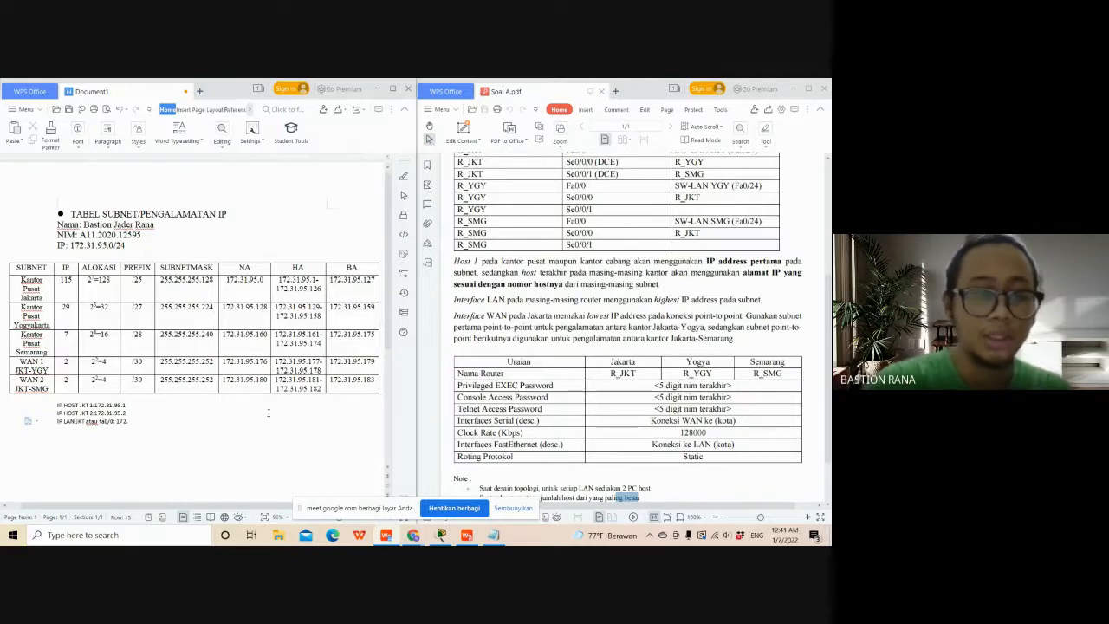
{"action": "type", "text": "31."}
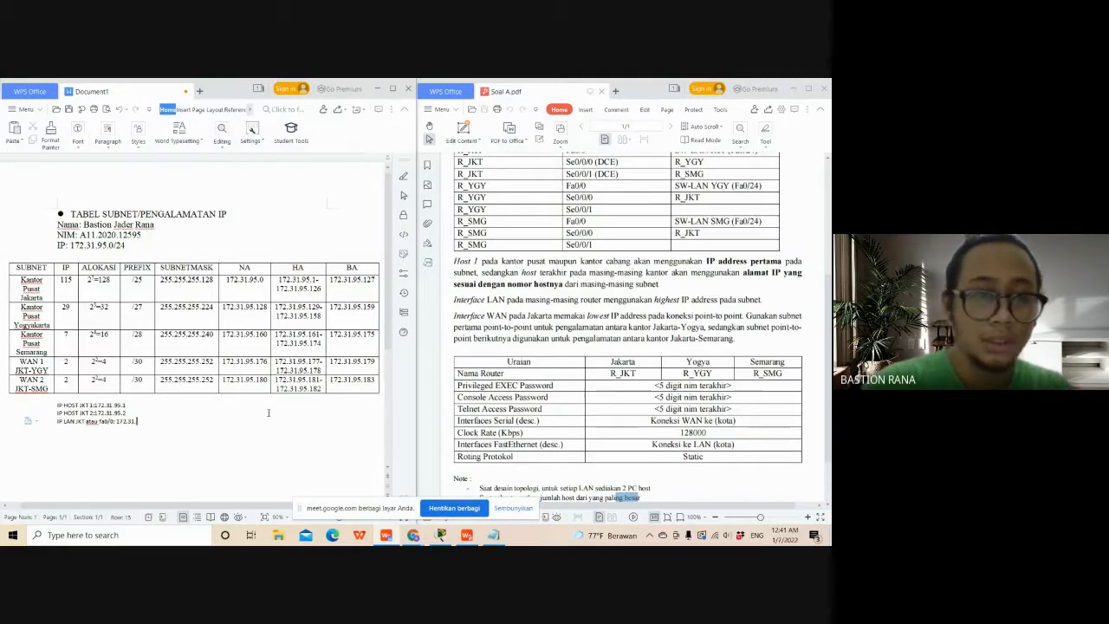
{"action": "type", "text": "95."}
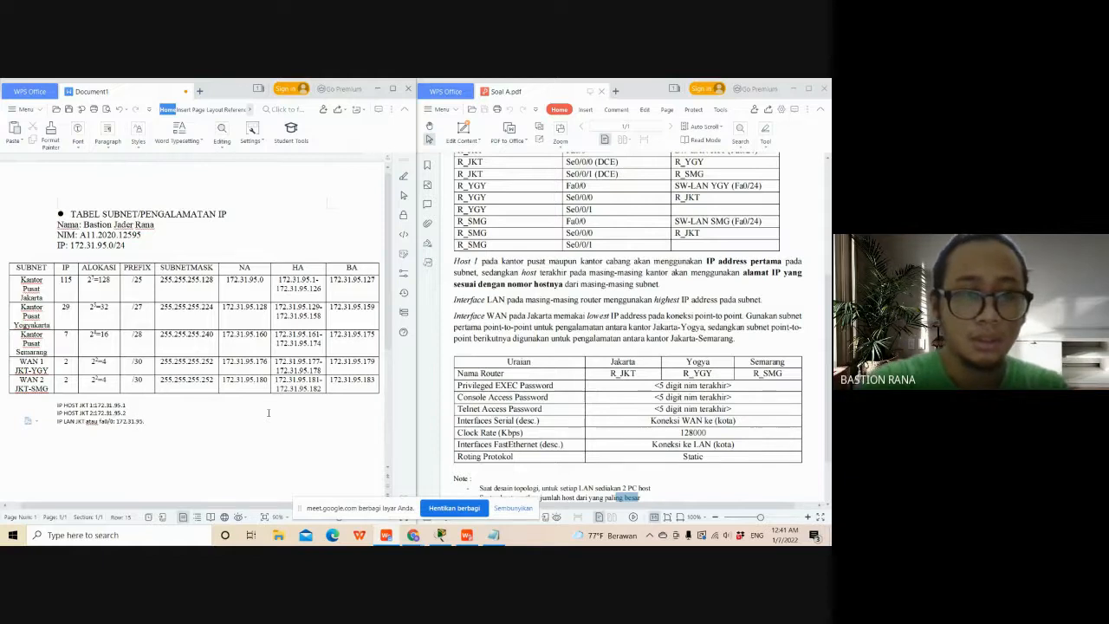
{"action": "type", "text": "126"}
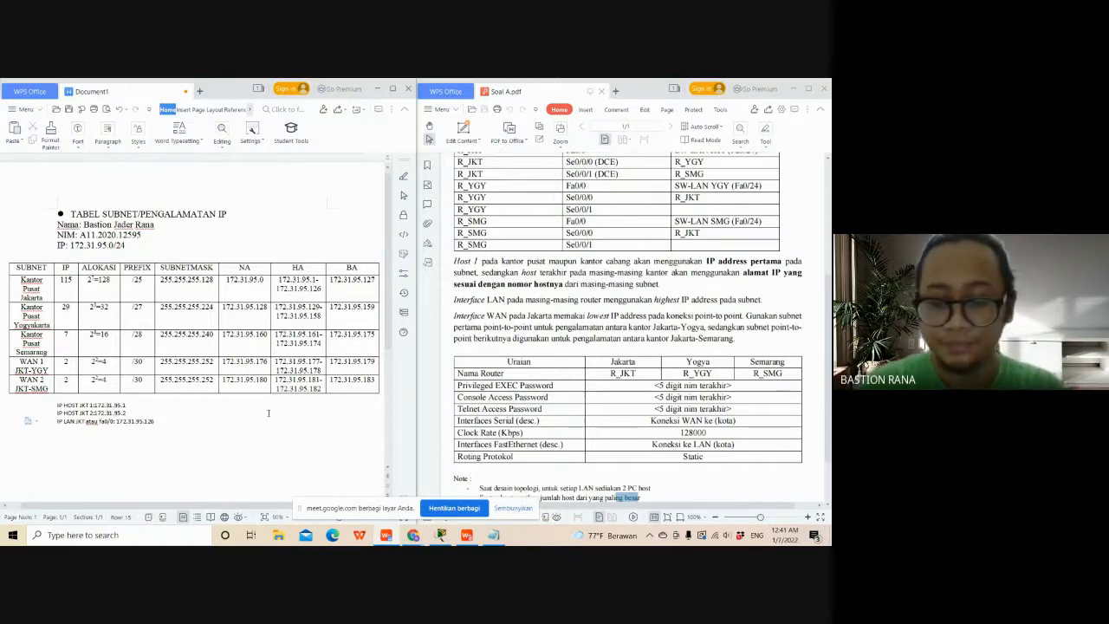
- Start a line below the JKT LAN address reading "IP WAN JKT ke YGY atau s0/0/0: 172.31.95."
{"action": "key", "text": "Return"}
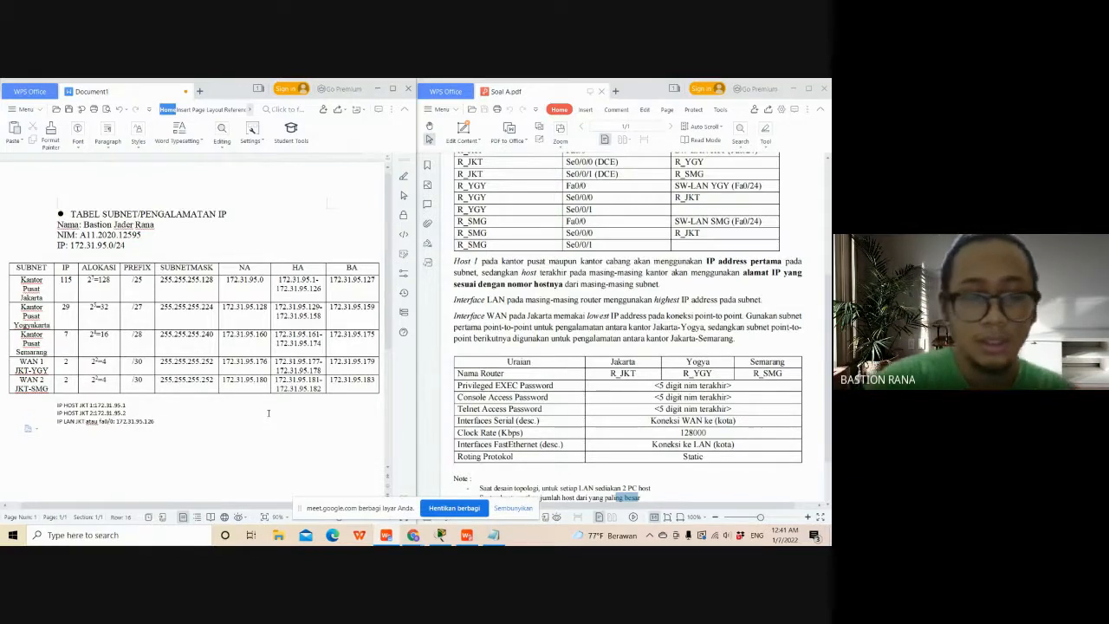
{"action": "type", "text": "IP WAN"}
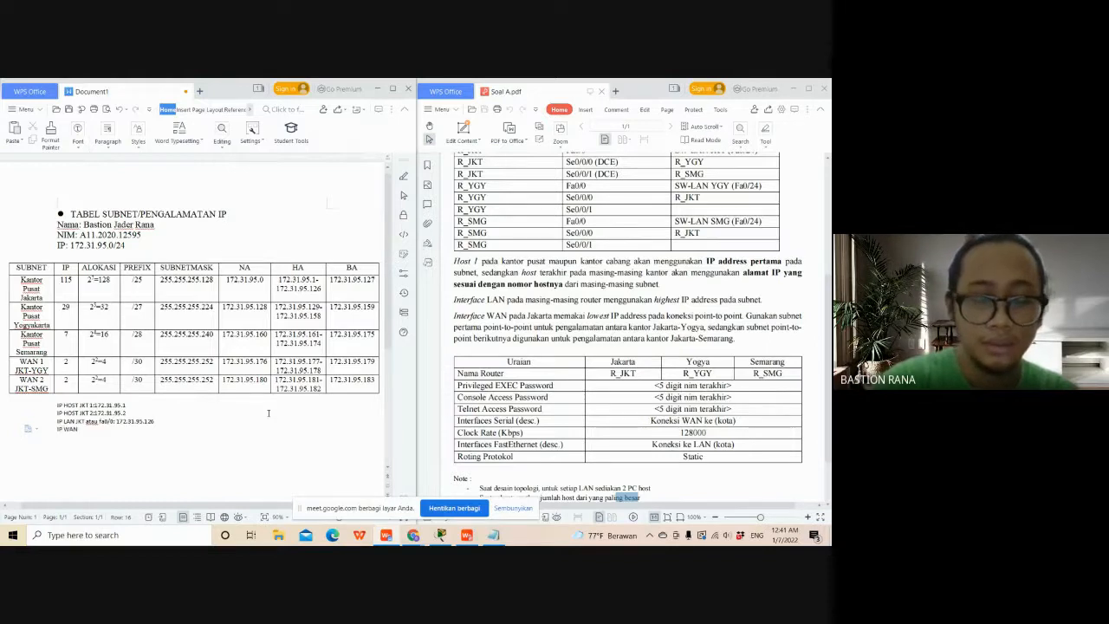
{"action": "type", "text": " JKT ke YG"}
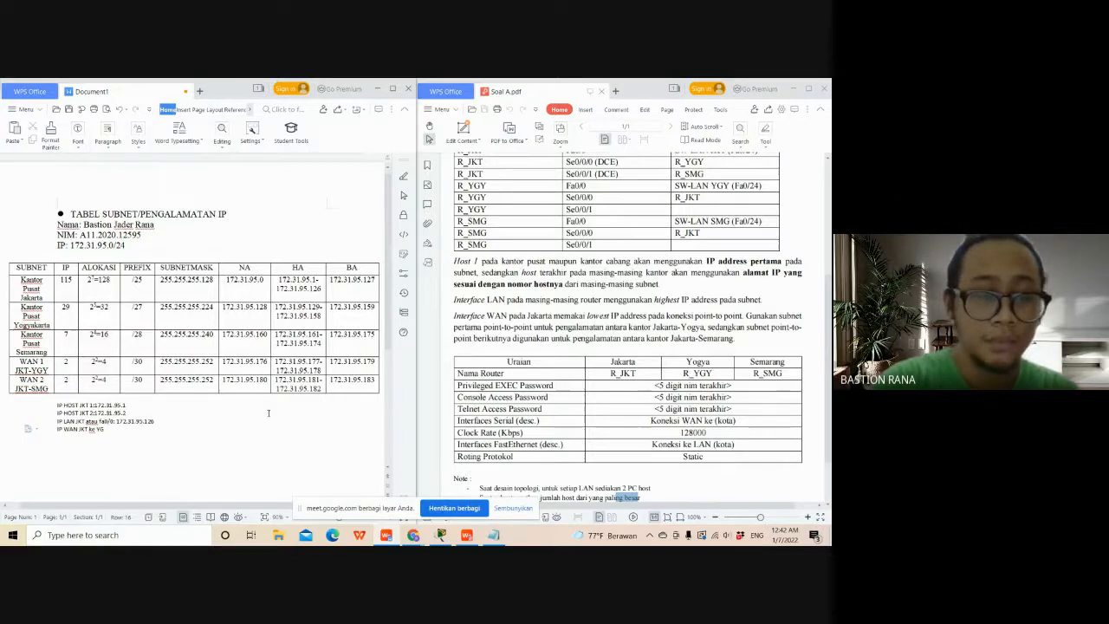
{"action": "type", "text": "Y atau s0"}
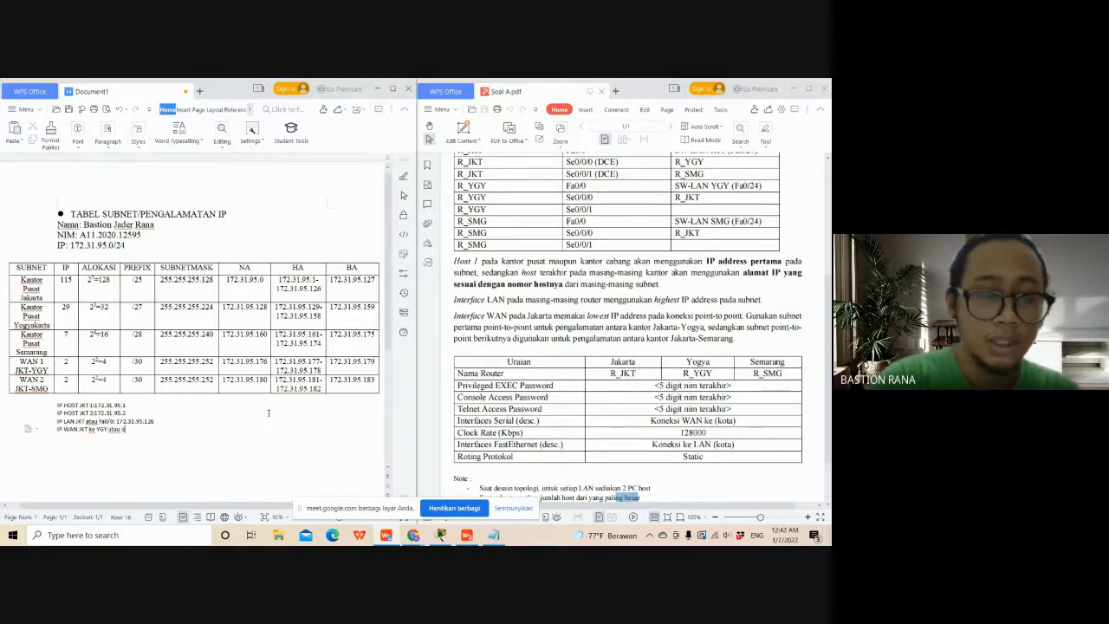
{"action": "type", "text": "/0/"}
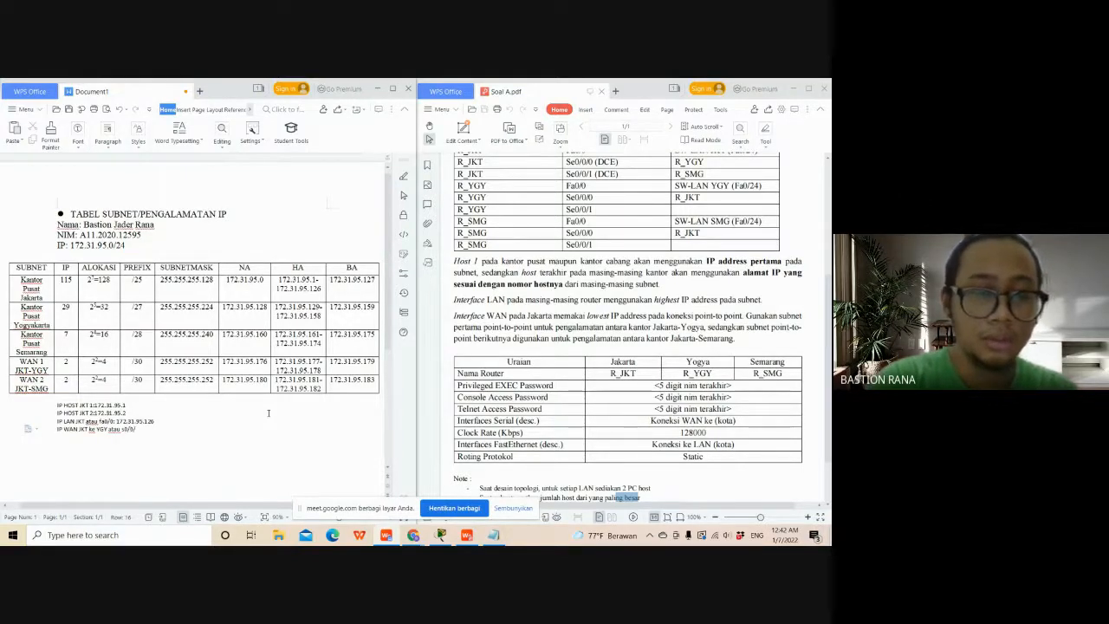
{"action": "type", "text": "0: 172"}
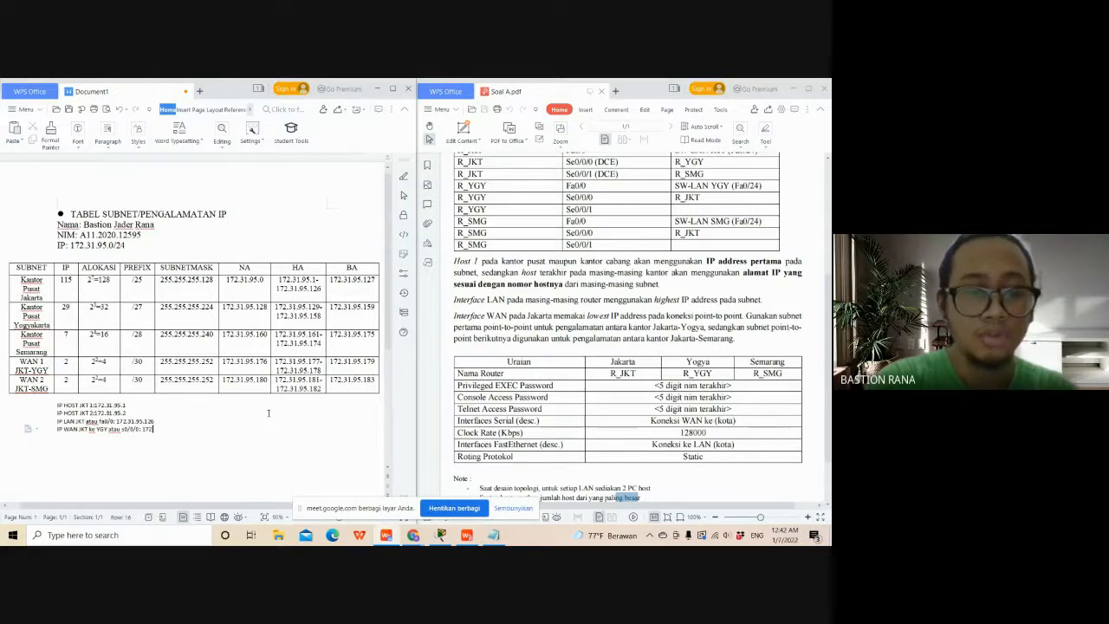
{"action": "type", "text": ".31."}
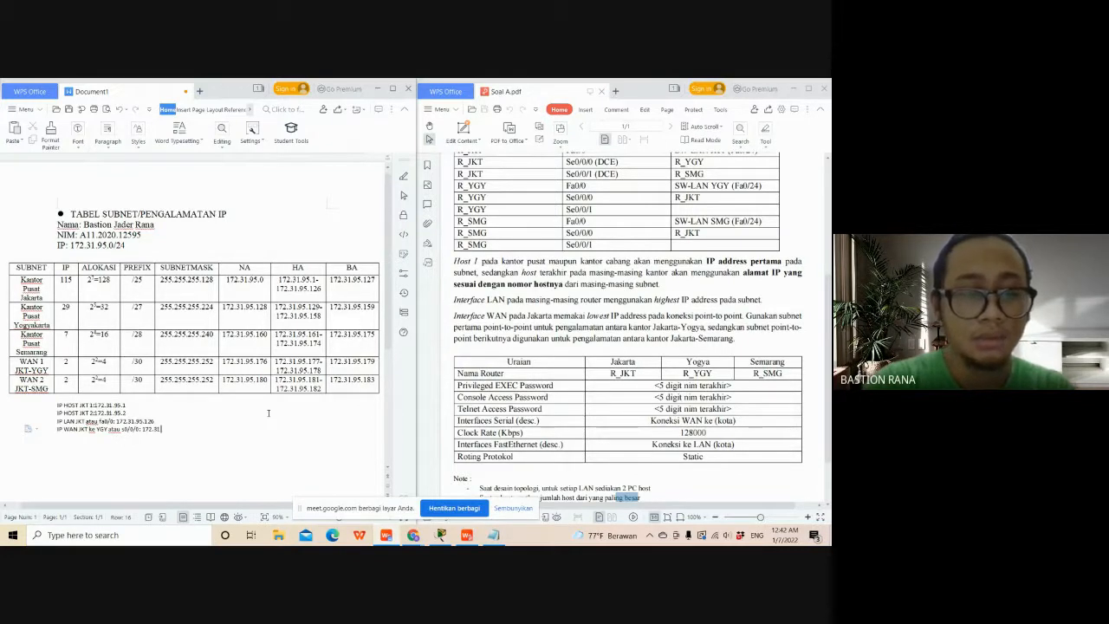
{"action": "type", "text": "9"}
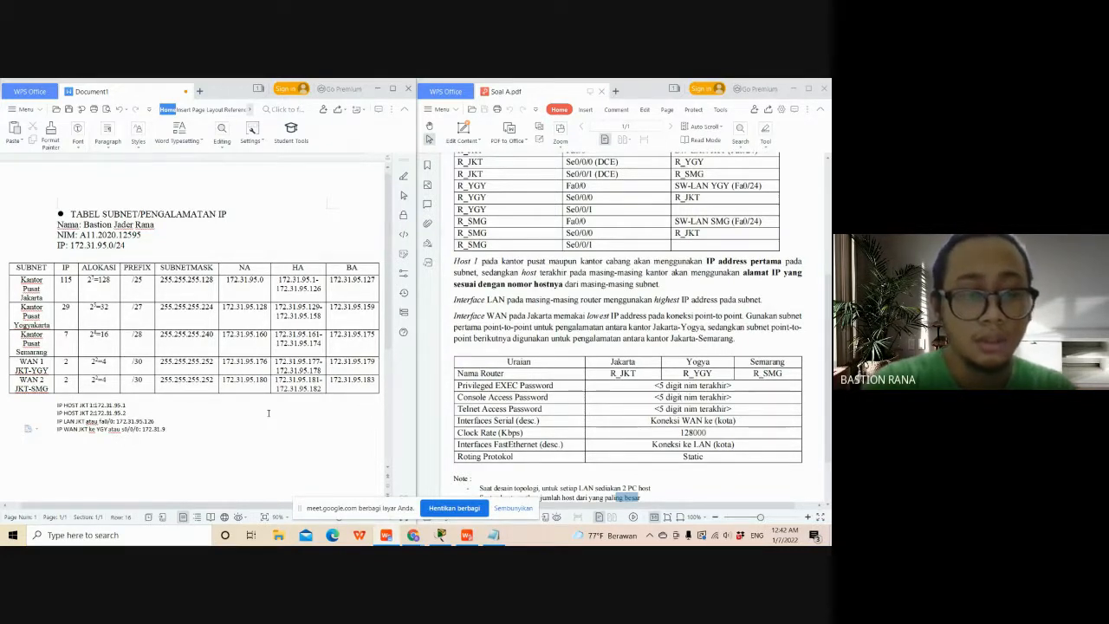
{"action": "type", "text": "5."}
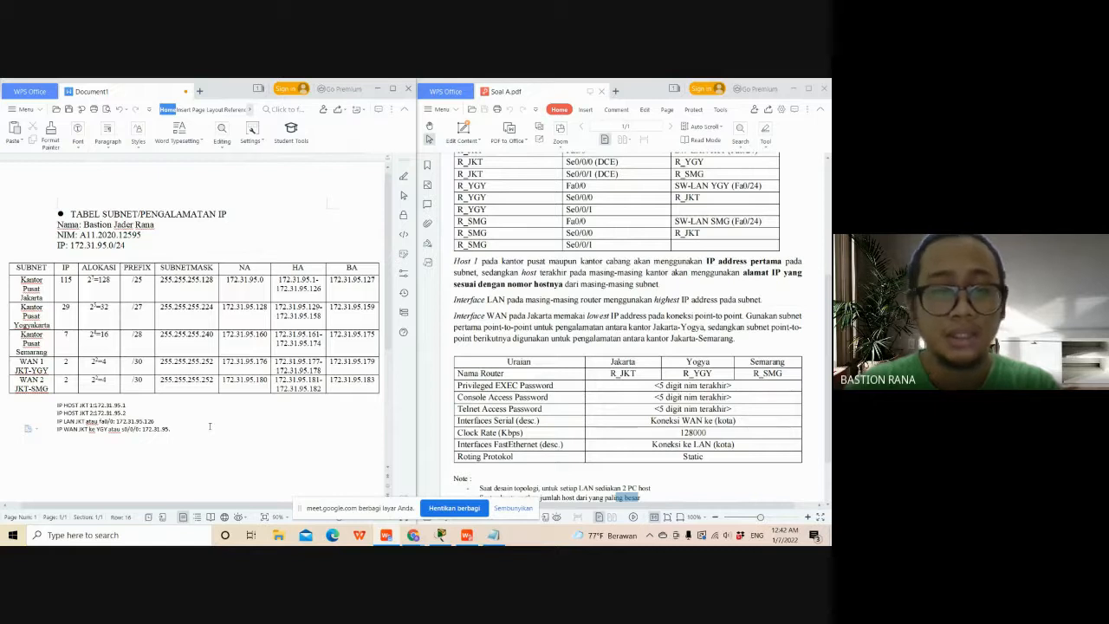
- Consult the WAN 1 JKT-YGY row of the subnet table and complete the JKT to YGY WAN address as 172.31.95.177
{"action": "left_click", "coordinate": [51, 368]}
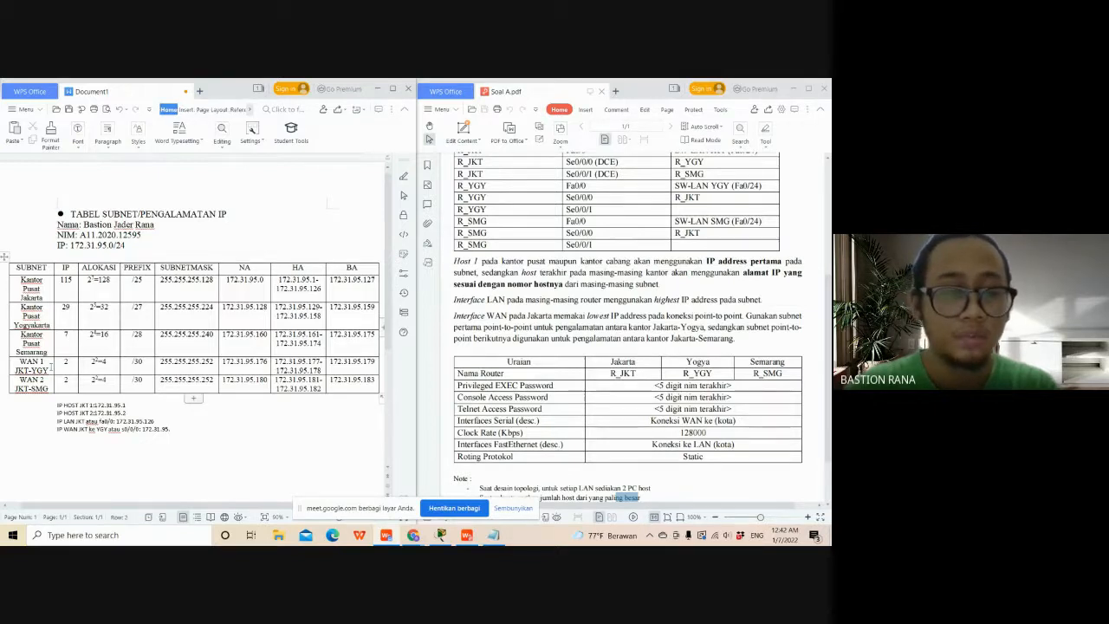
{"action": "left_click", "coordinate": [204, 429]}
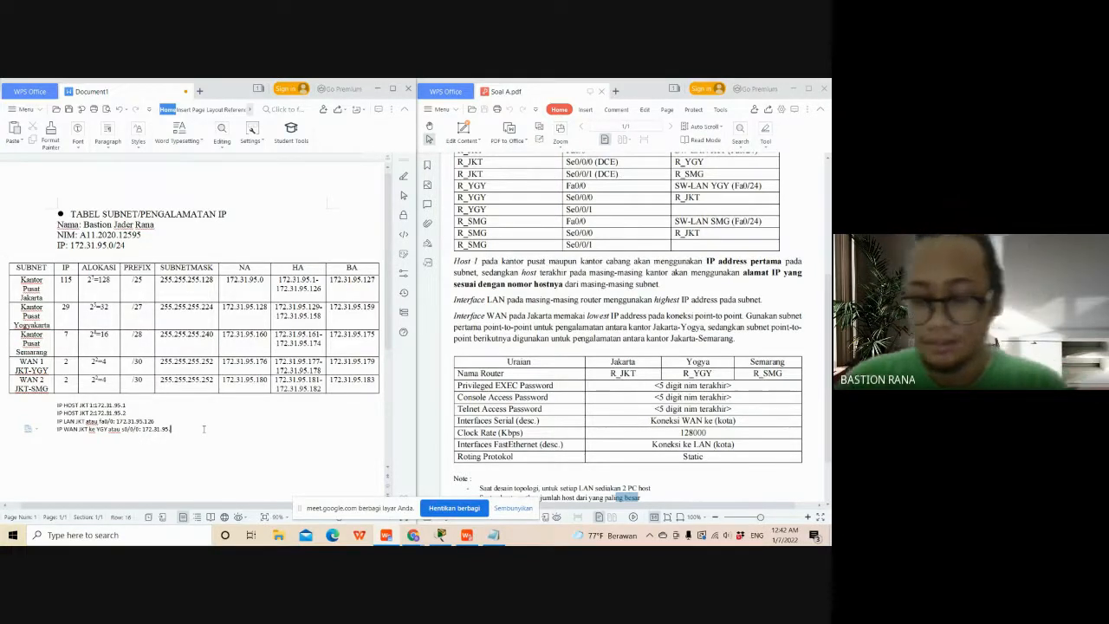
{"action": "type", "text": "77"}
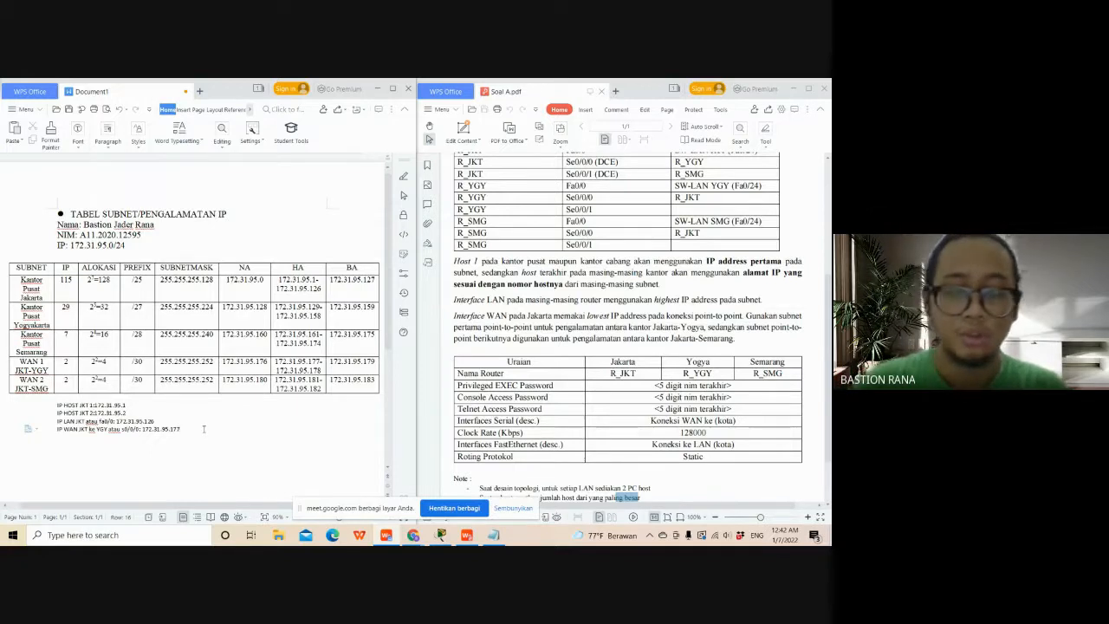
- Duplicate the JKT to YGY WAN line below itself and change the copy to "IP WAN JKT ke SMG atau s0/0/1: 172.31.95.181"
{"action": "key", "text": "Return"}
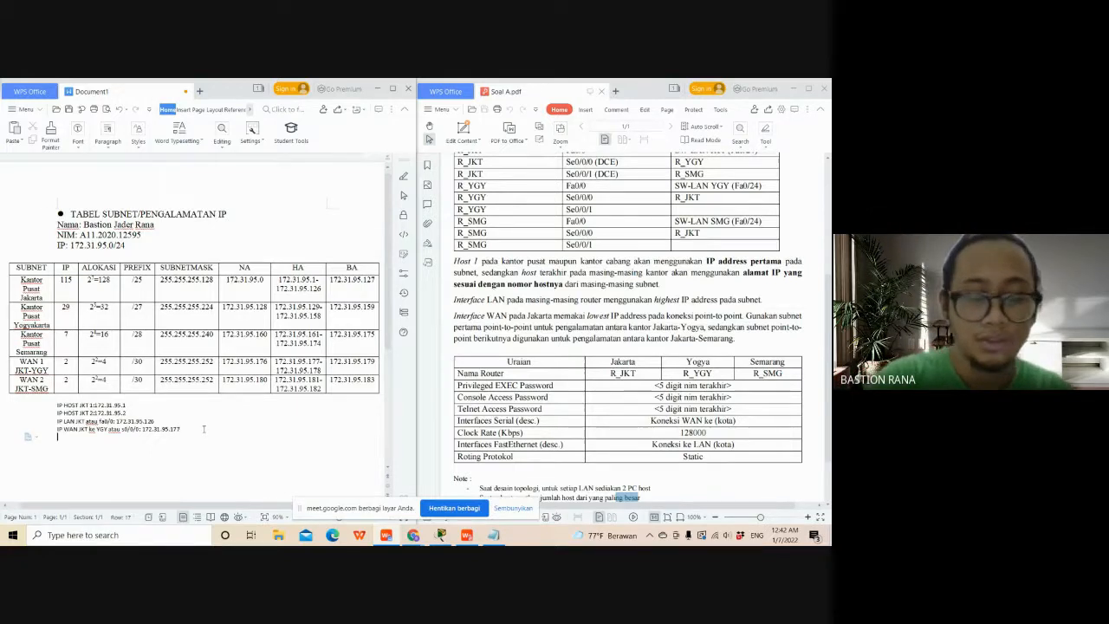
{"action": "left_click", "coordinate": [54, 430]}
{"action": "key", "text": "ctrl+c"}
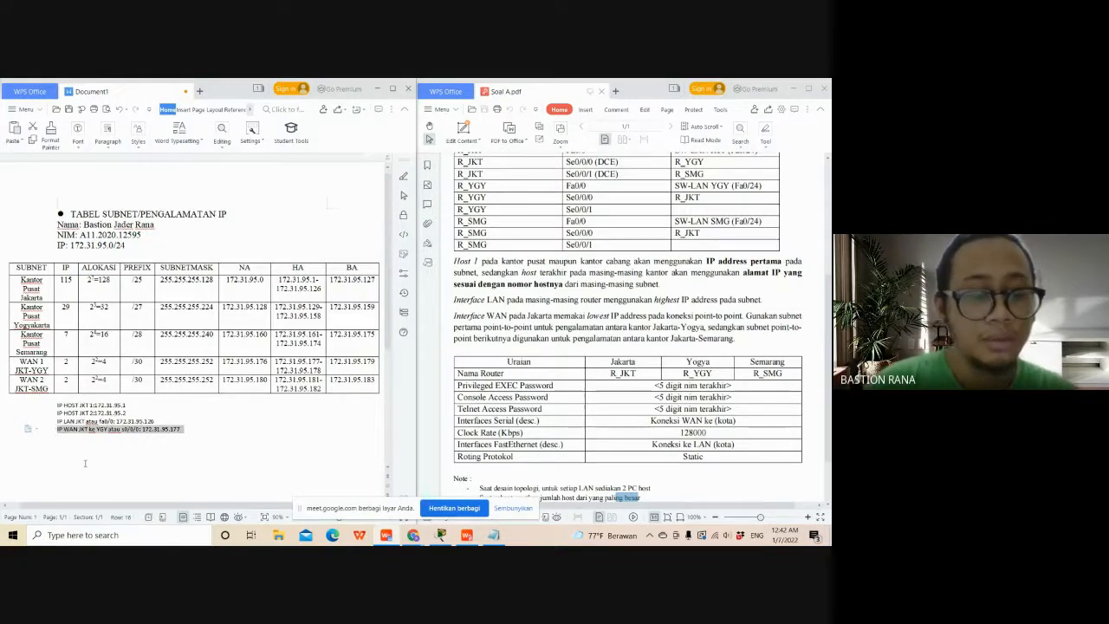
{"action": "left_click", "coordinate": [91, 446]}
{"action": "key", "text": "ctrl+v"}
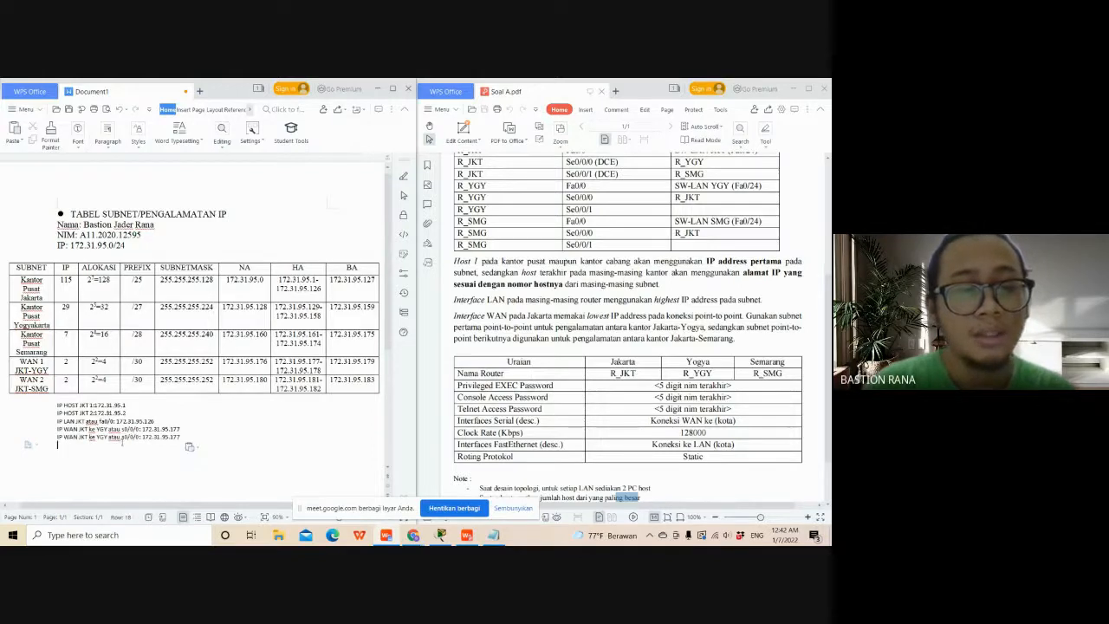
{"action": "double_click", "coordinate": [102, 436]}
{"action": "type", "text": "SMG"}
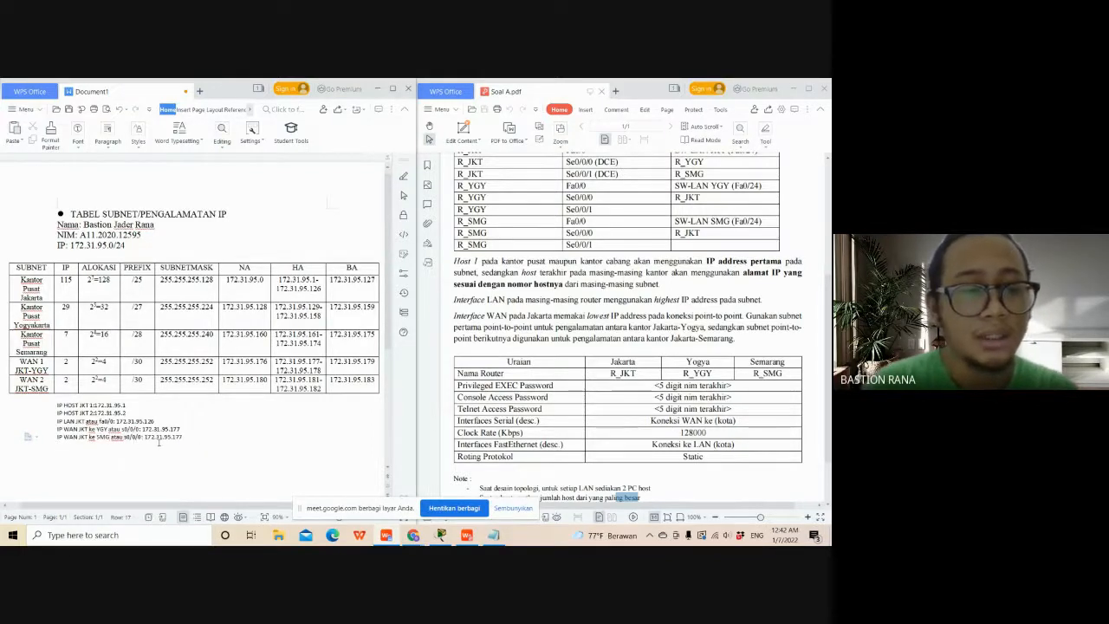
{"action": "key", "text": "BackSpace"}
{"action": "type", "text": "1"}
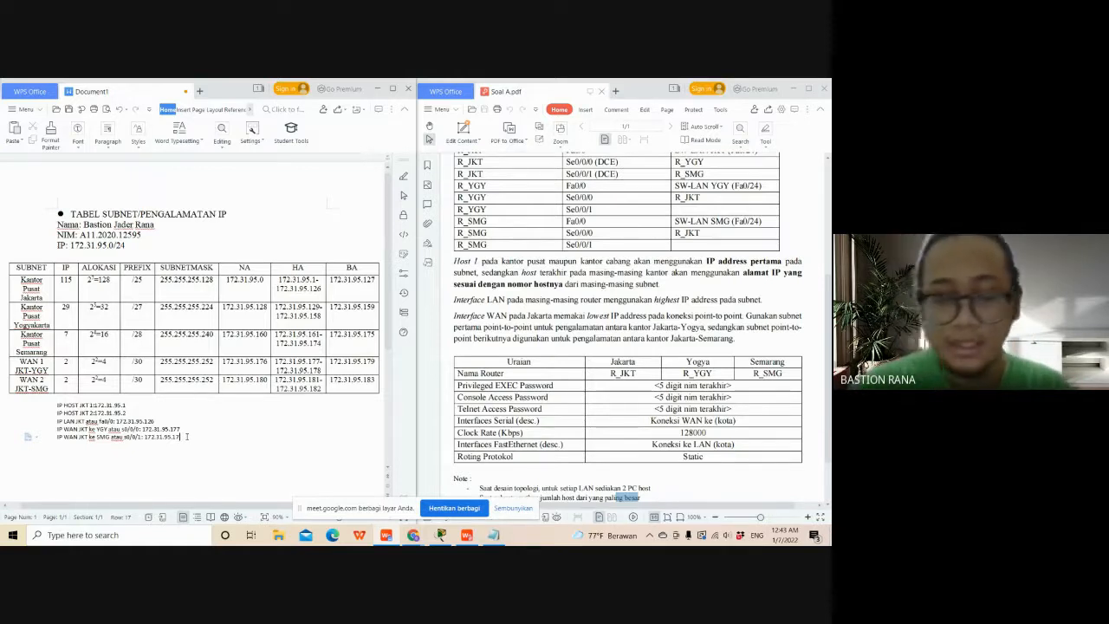
{"action": "key", "text": "BackSpace"}
{"action": "type", "text": "81"}
- Leave a blank line below the JKT addresses and add a line reading "IP HOST YGY 1: 172.31.95.129"
{"action": "key", "text": "Return"}
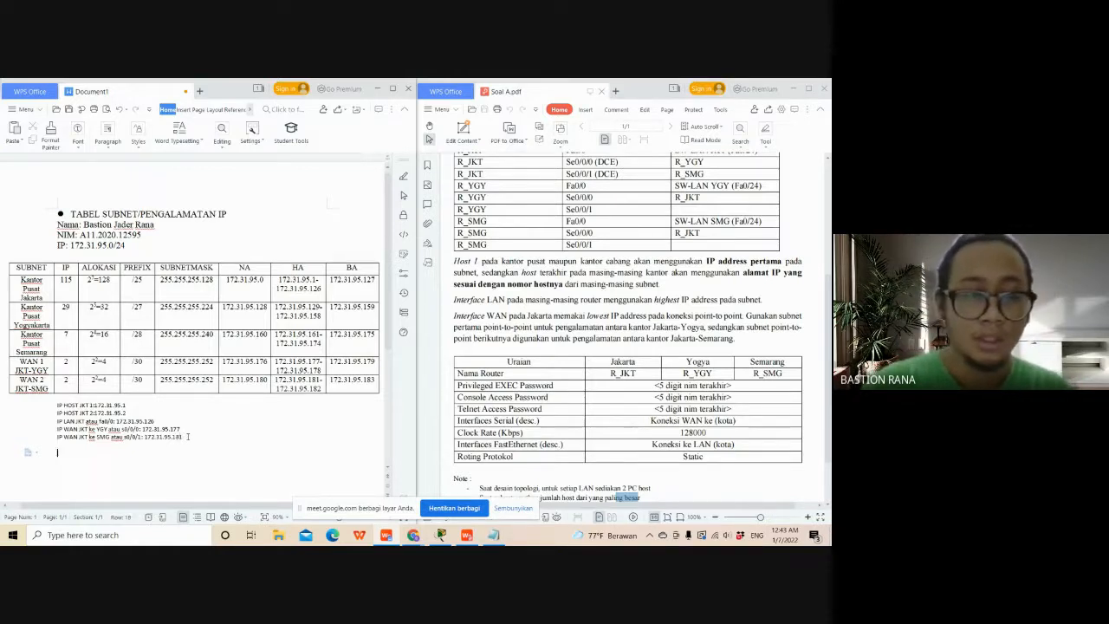
{"action": "type", "text": "IP h"}
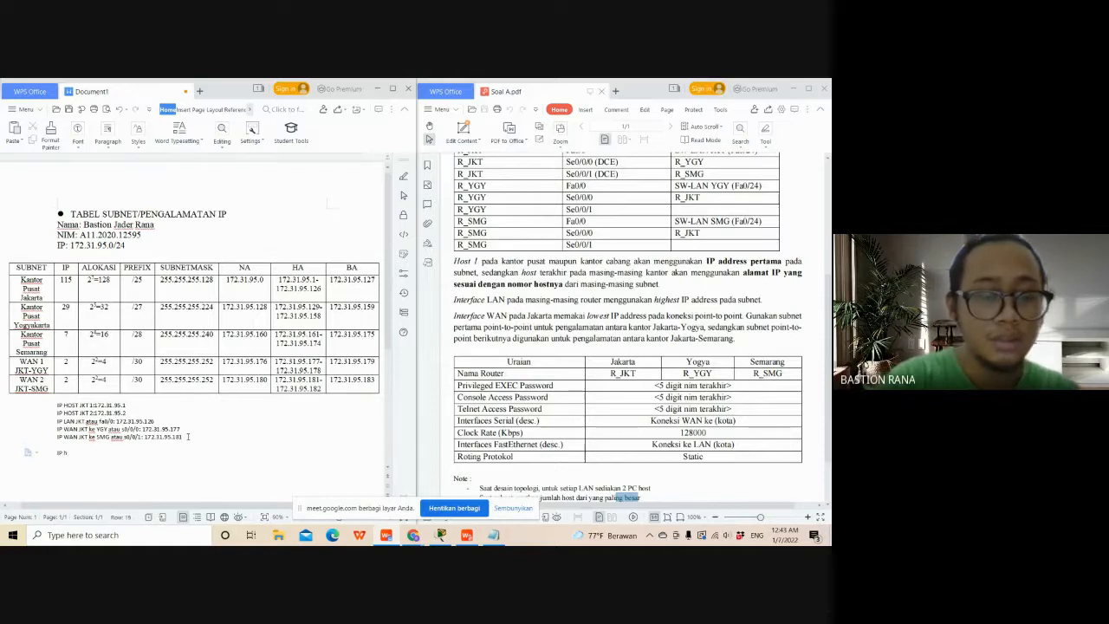
{"action": "type", "text": "ost"}
{"action": "key", "text": "BackSpace"}
{"action": "key", "text": "BackSpace"}
{"action": "key", "text": "BackSpace"}
{"action": "key", "text": "BackSpace"}
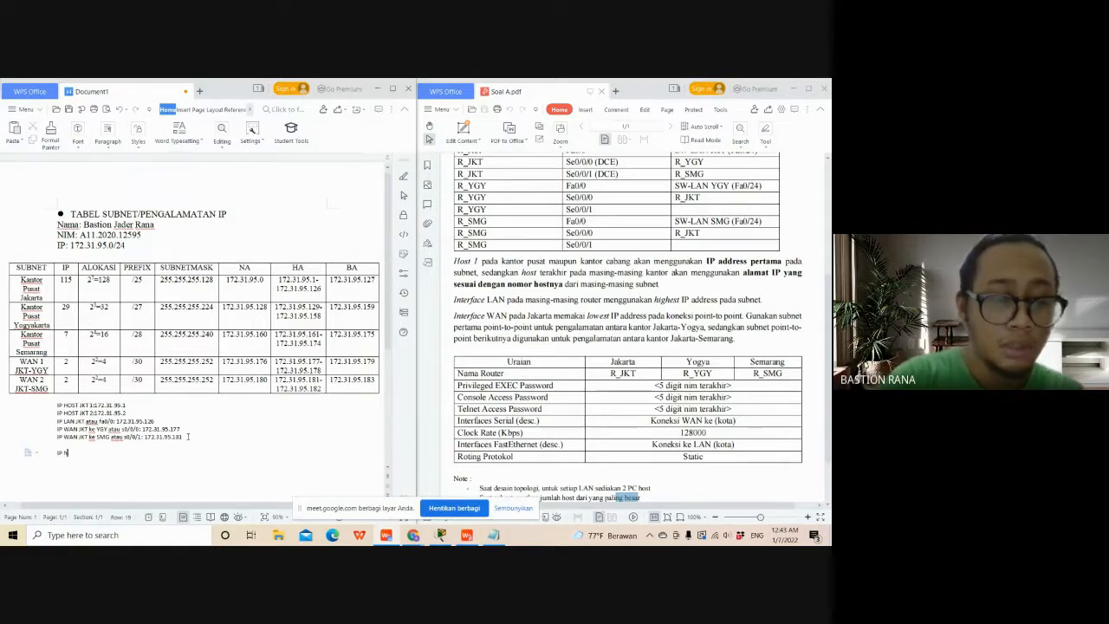
{"action": "type", "text": "HOST"}
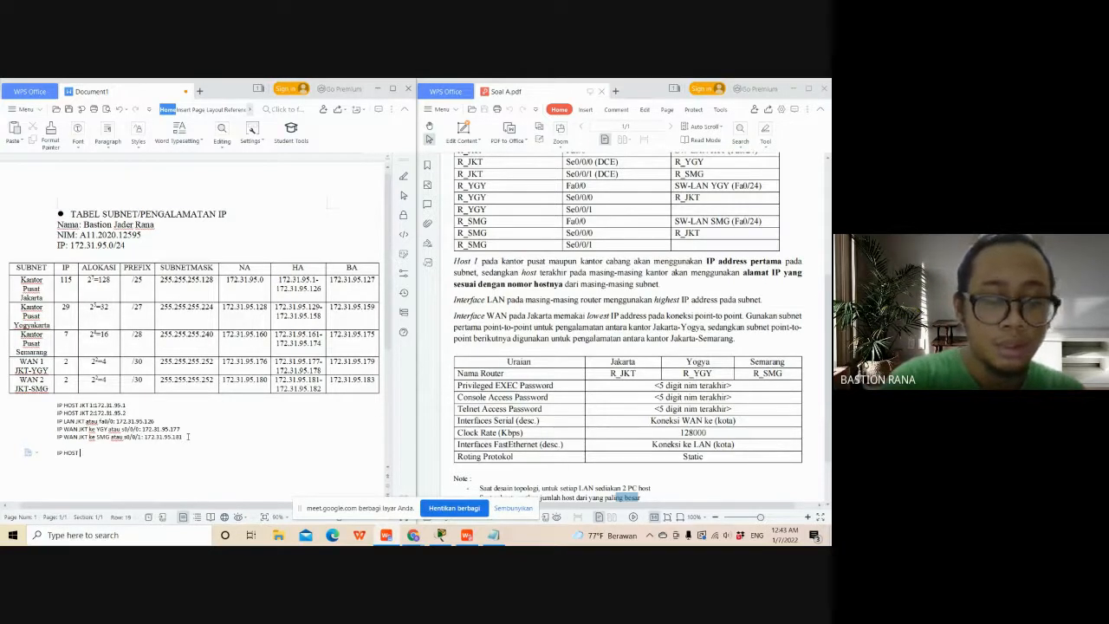
{"action": "type", "text": " YG"}
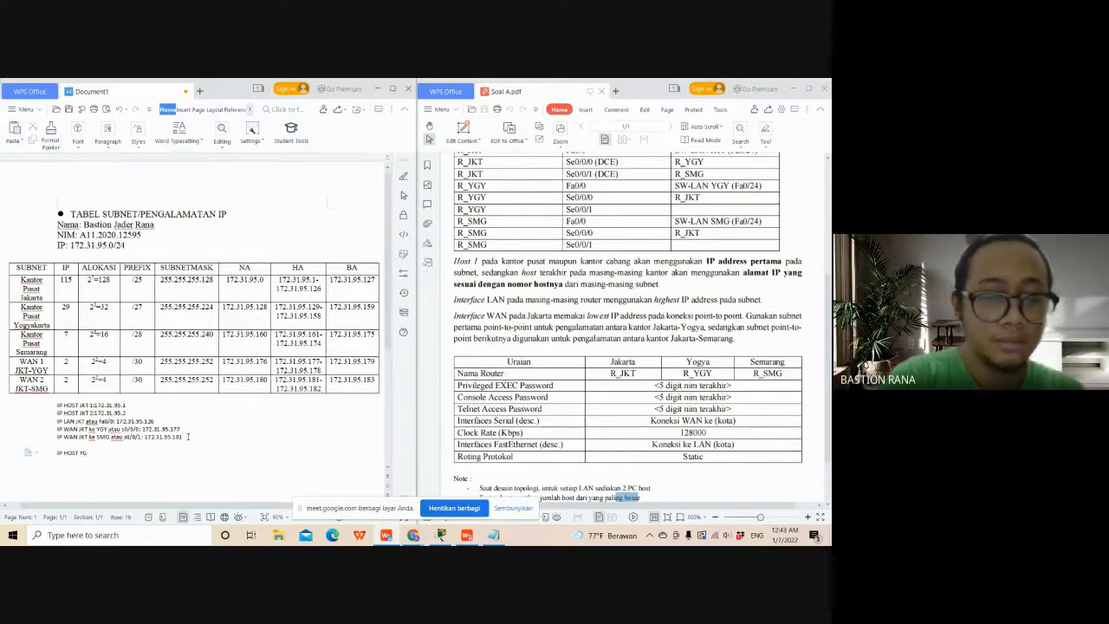
{"action": "type", "text": "Y 1:"}
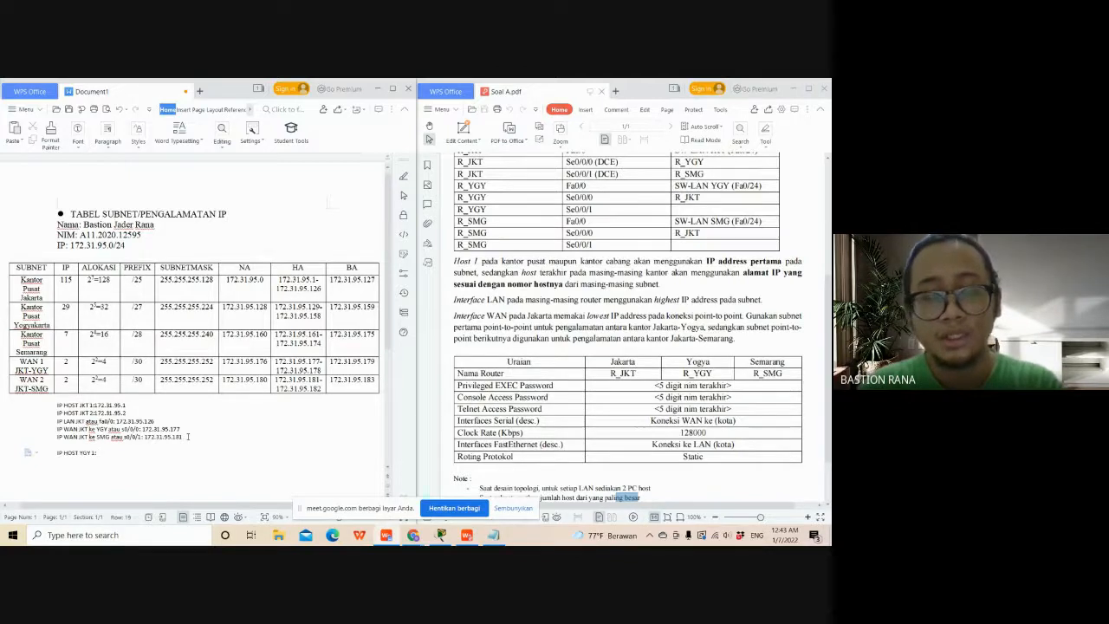
{"action": "type", "text": "72"}
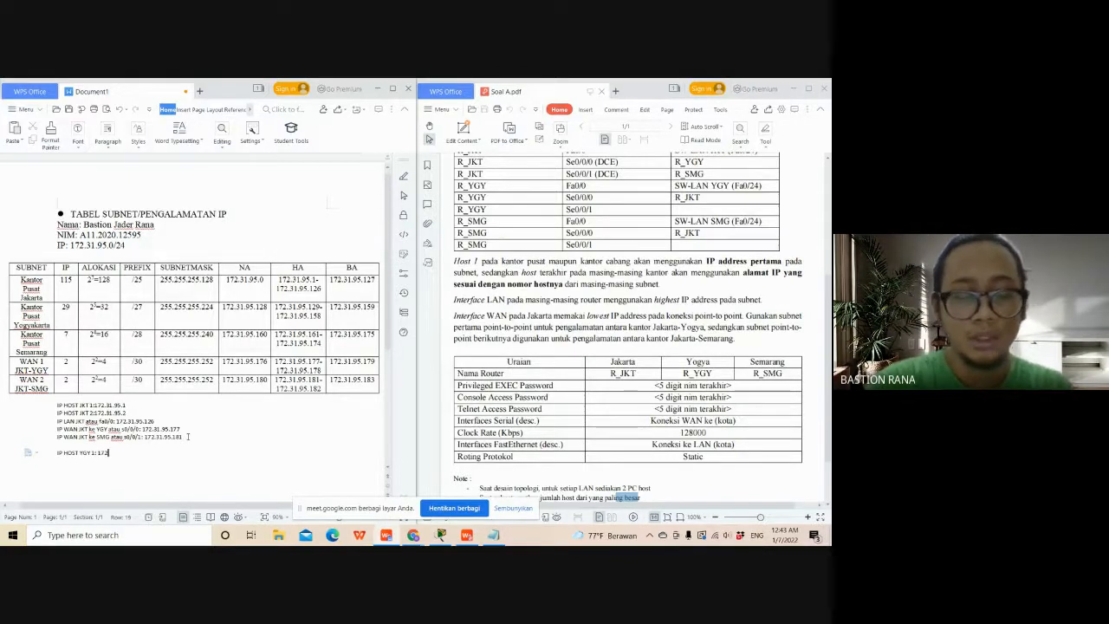
{"action": "type", "text": ".31.95"}
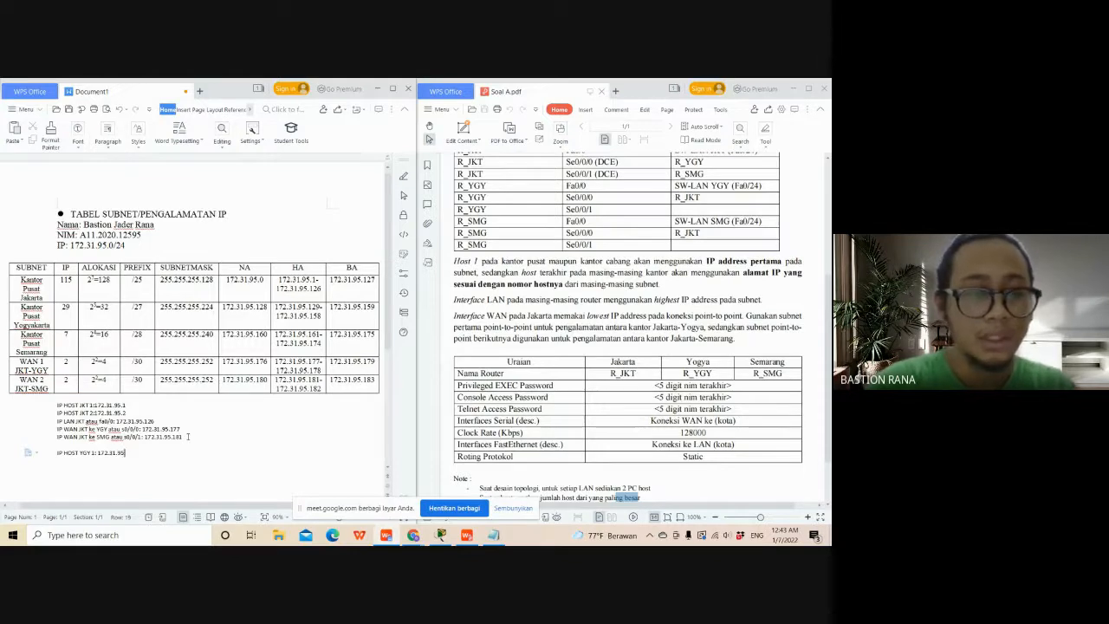
{"action": "type", "text": "."}
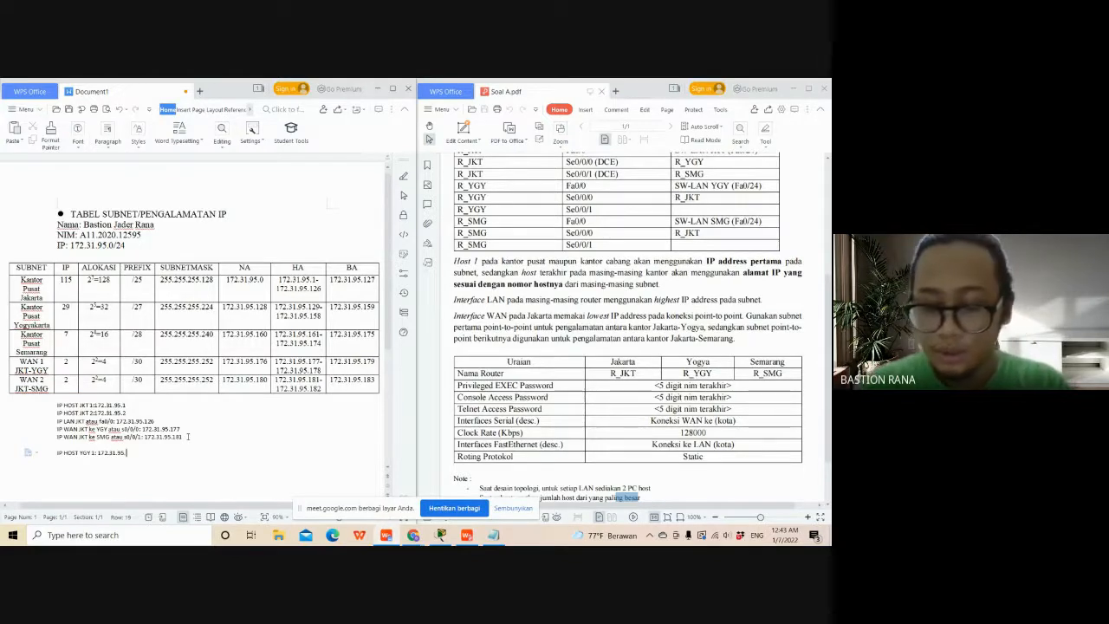
{"action": "type", "text": "129"}
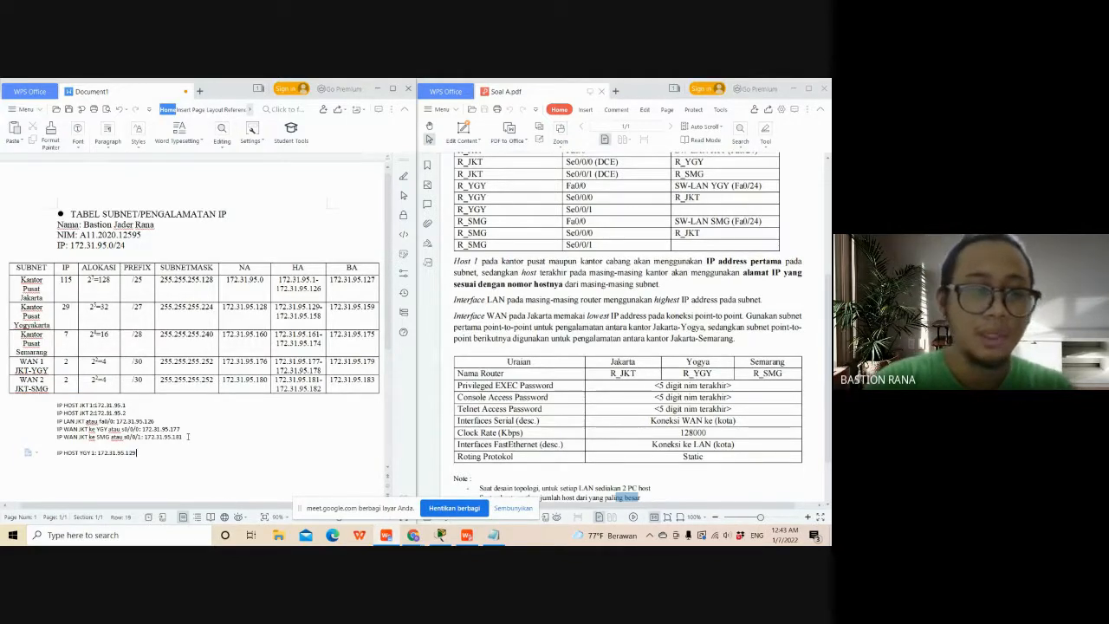
- Add a line below the YGY host 1 address reading "IP HOST YGY 2: 172.31.95.130"
{"action": "key", "text": "Return"}
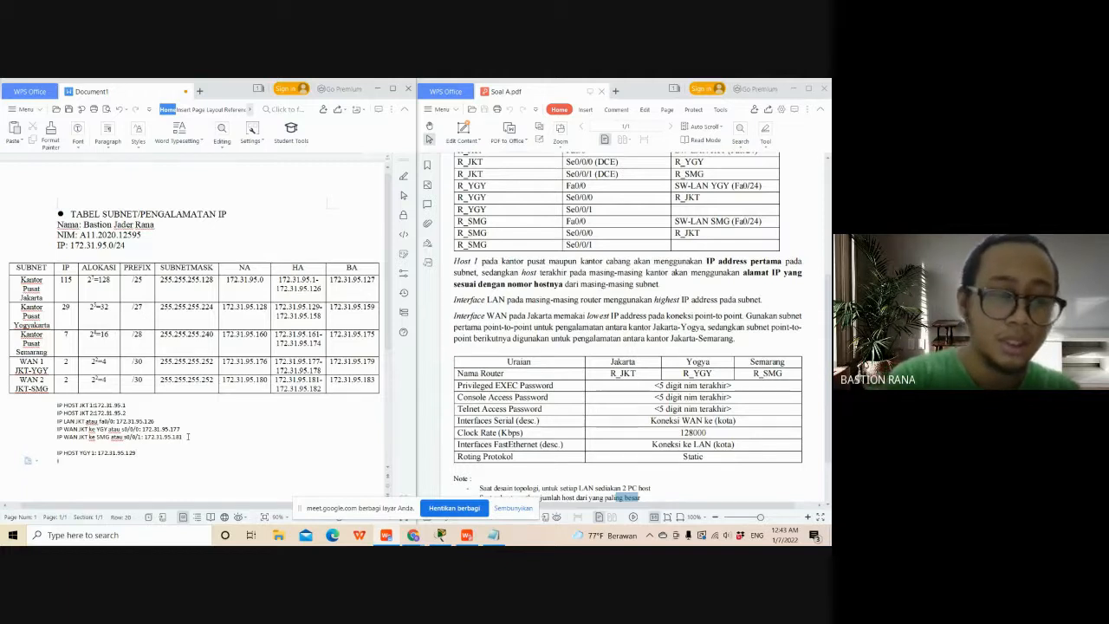
{"action": "type", "text": "IP HOS"}
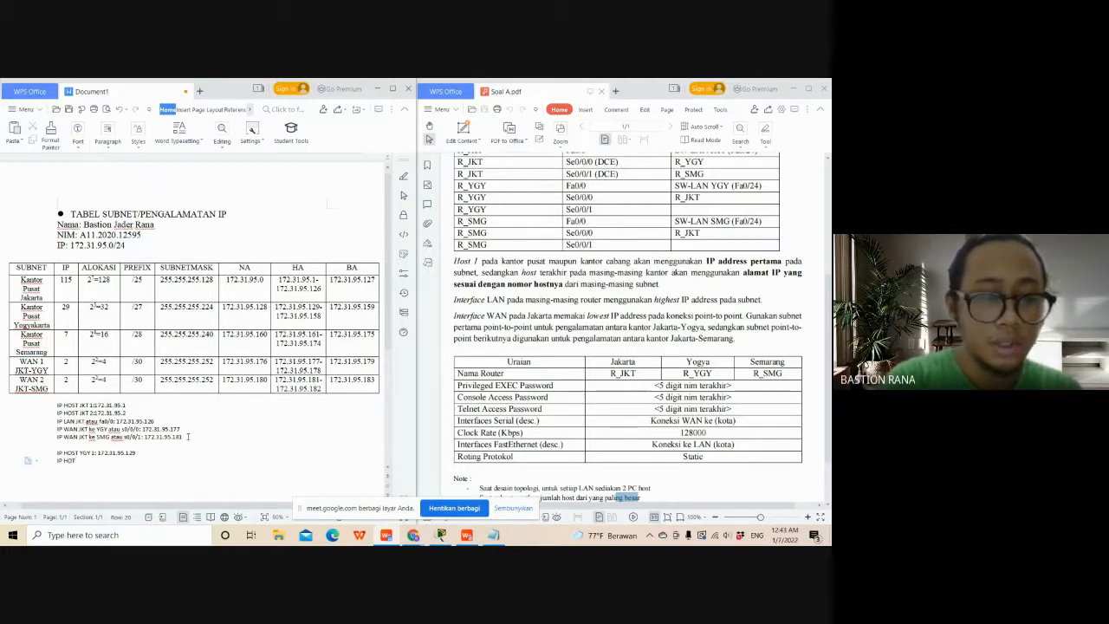
{"action": "type", "text": "T"}
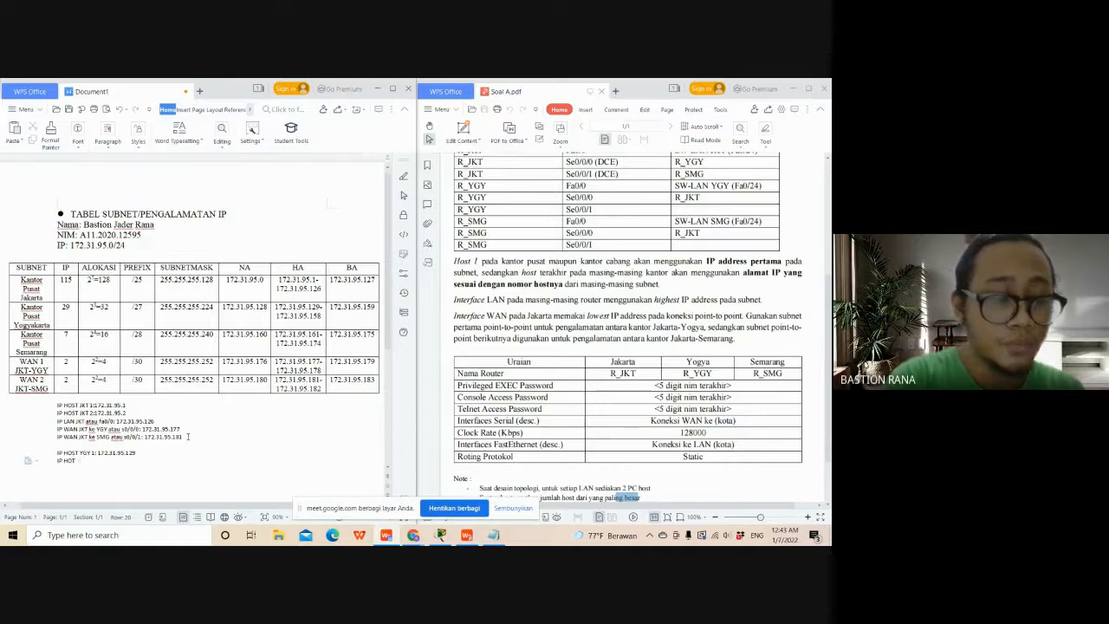
{"action": "key", "text": "BackSpace"}
{"action": "type", "text": "ST Y"}
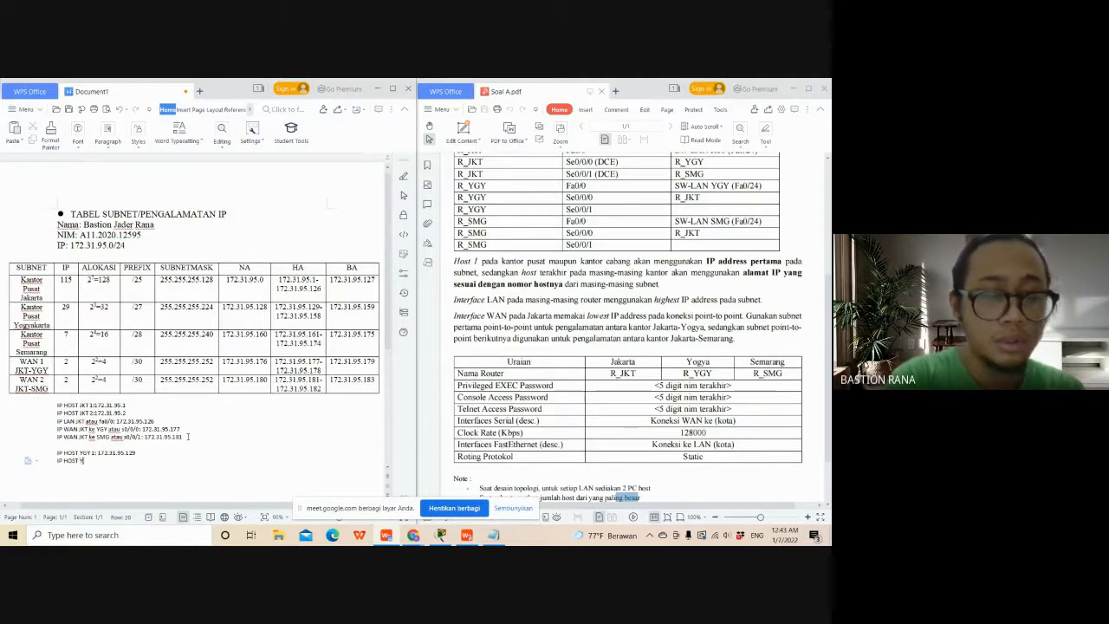
{"action": "type", "text": "GY1"}
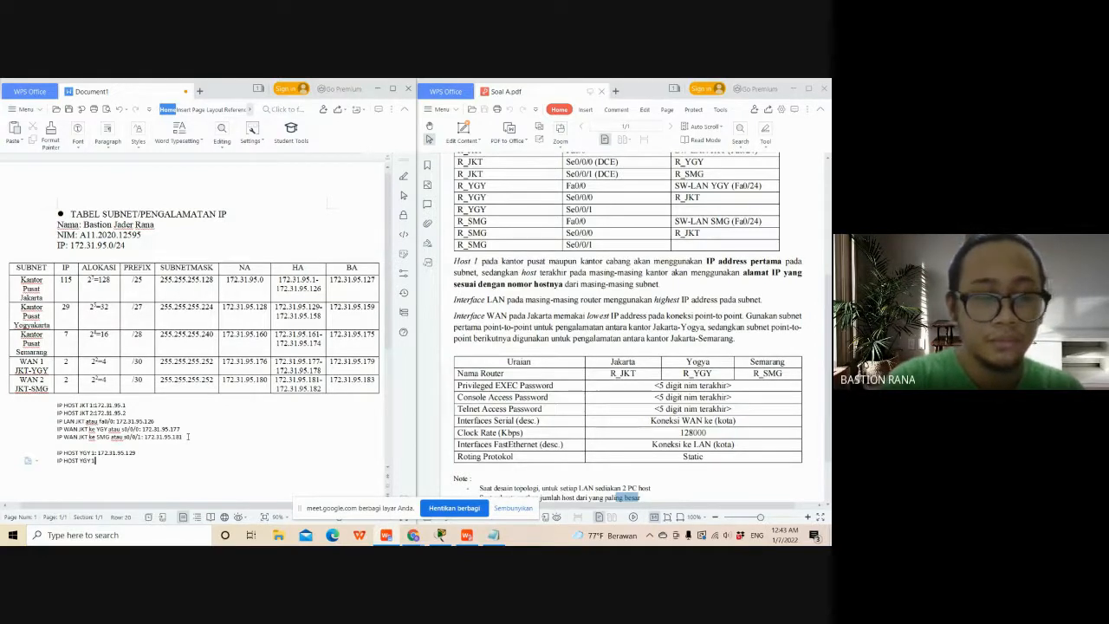
{"action": "key", "text": "BackSpace"}
{"action": "type", "text": "2: 1"}
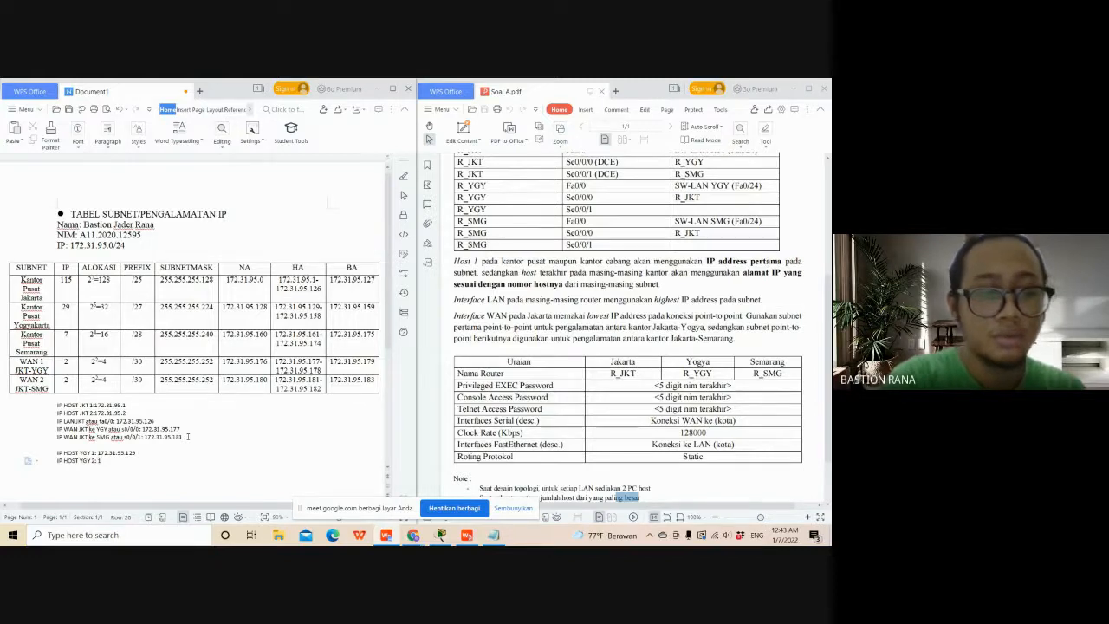
{"action": "type", "text": "72.31.95."}
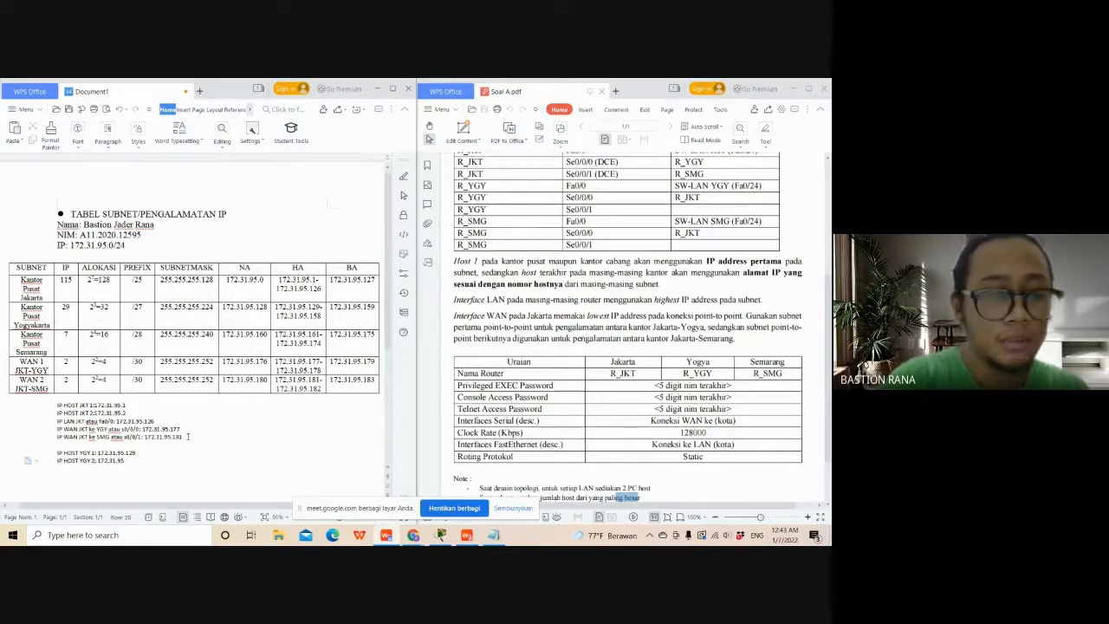
{"action": "type", "text": "13"}
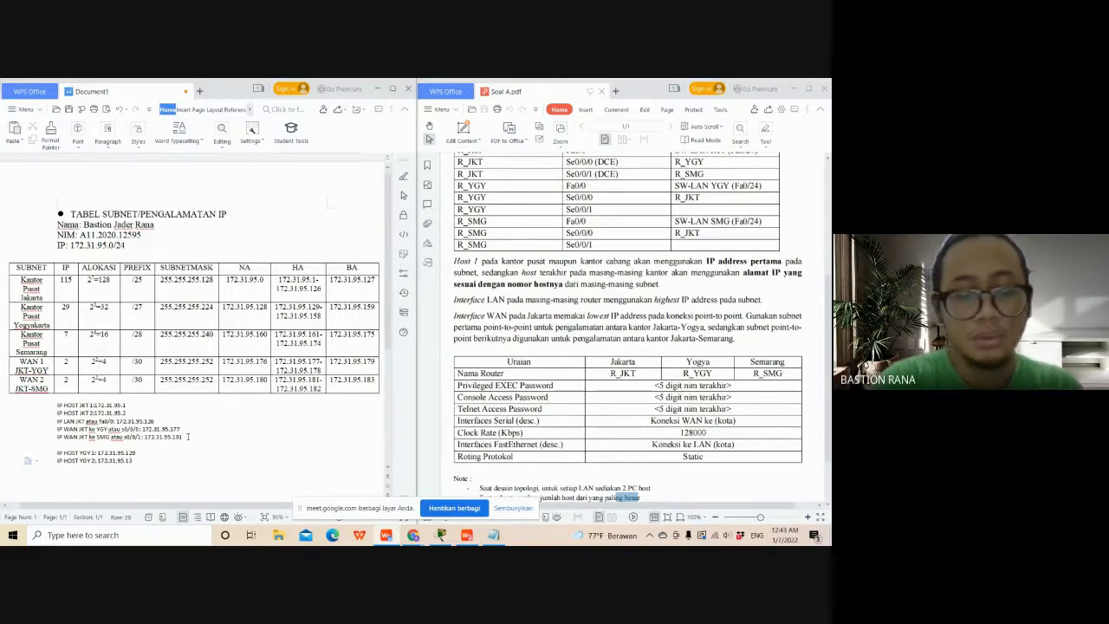
{"action": "type", "text": "0"}
- Add a line below the YGY host 2 address reading "IP LAN YGY atau fa0/0: 172.31.95.129"
{"action": "key", "text": "Return"}
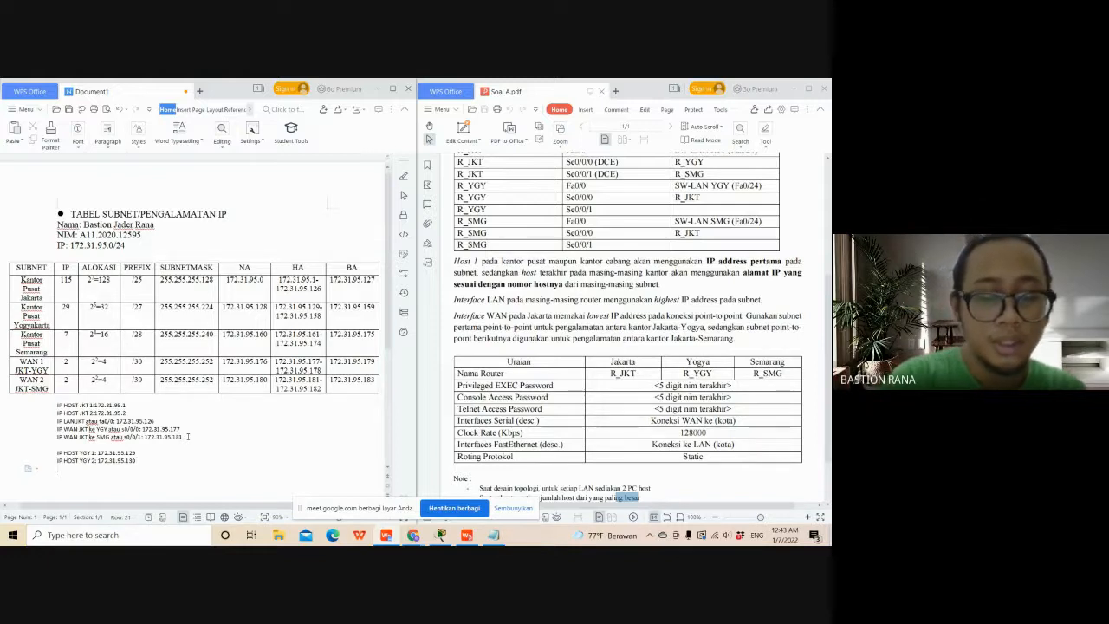
{"action": "type", "text": "IP LAN"}
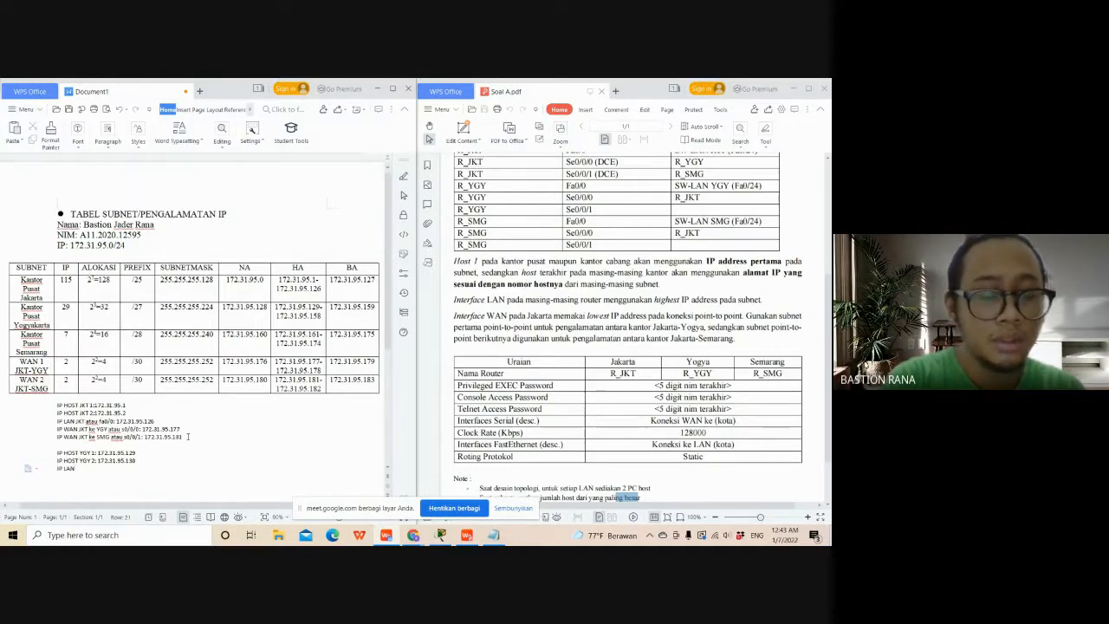
{"action": "type", "text": " YGY ata"}
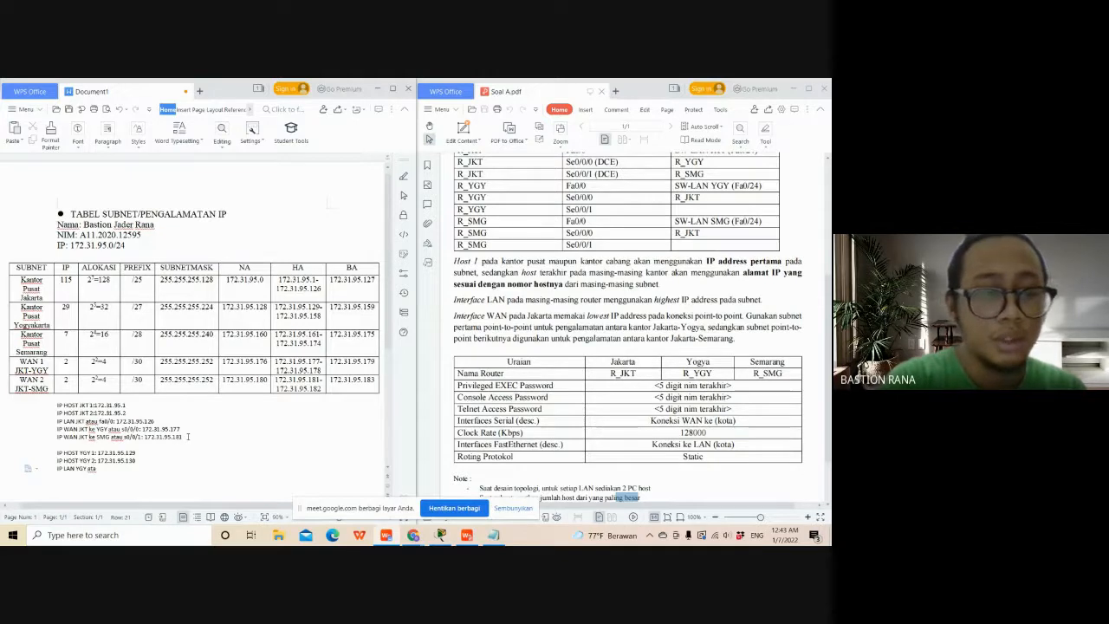
{"action": "type", "text": "u fa"}
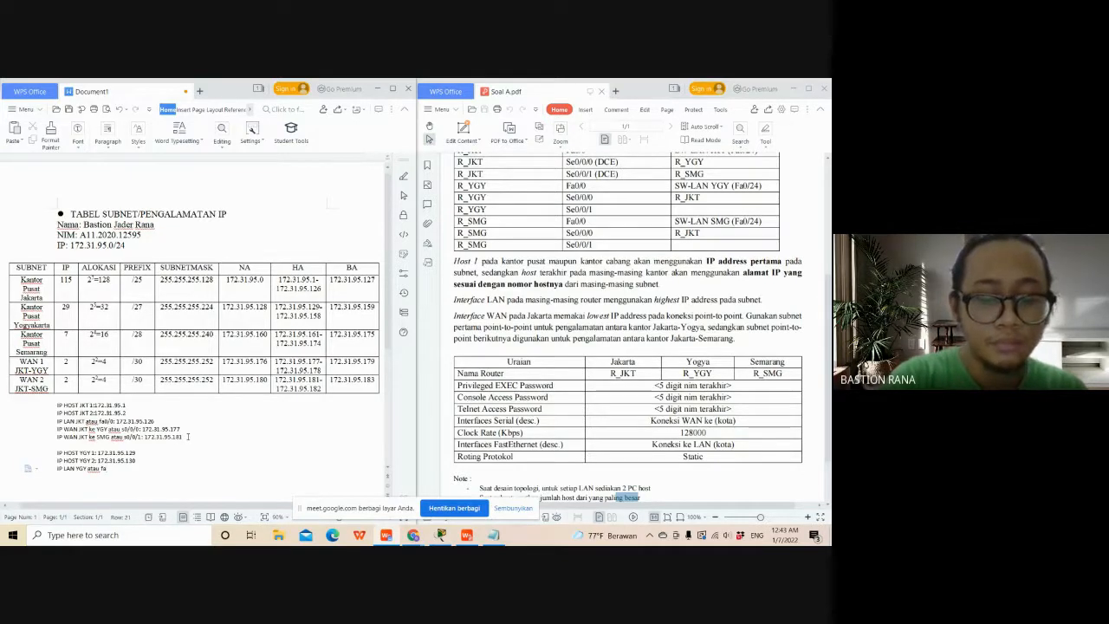
{"action": "type", "text": "0/0: 172,"}
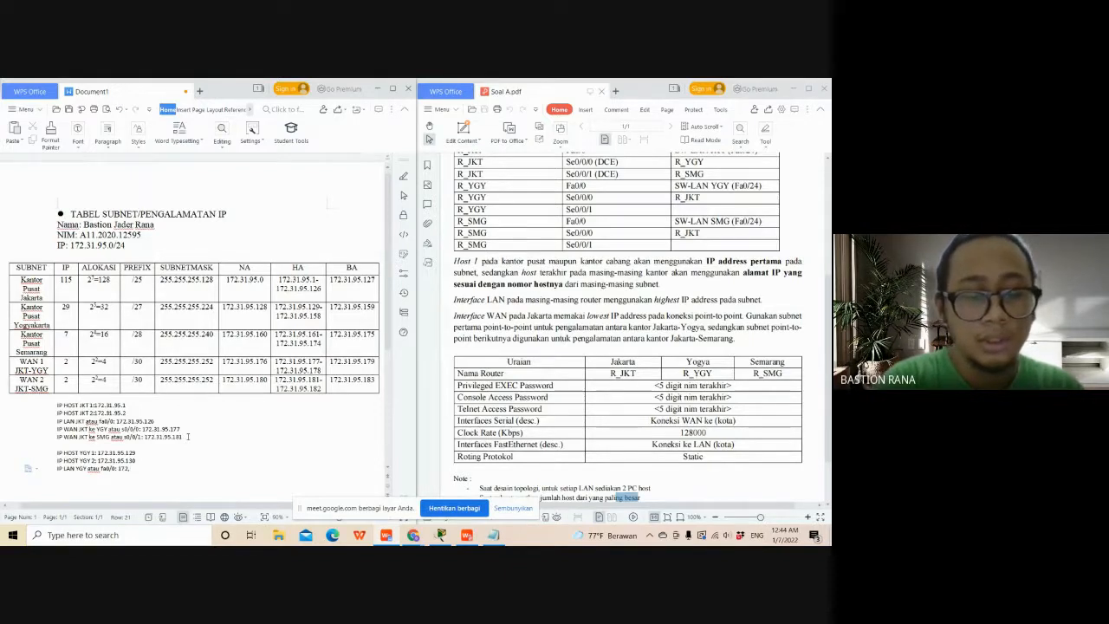
{"action": "type", "text": "31."}
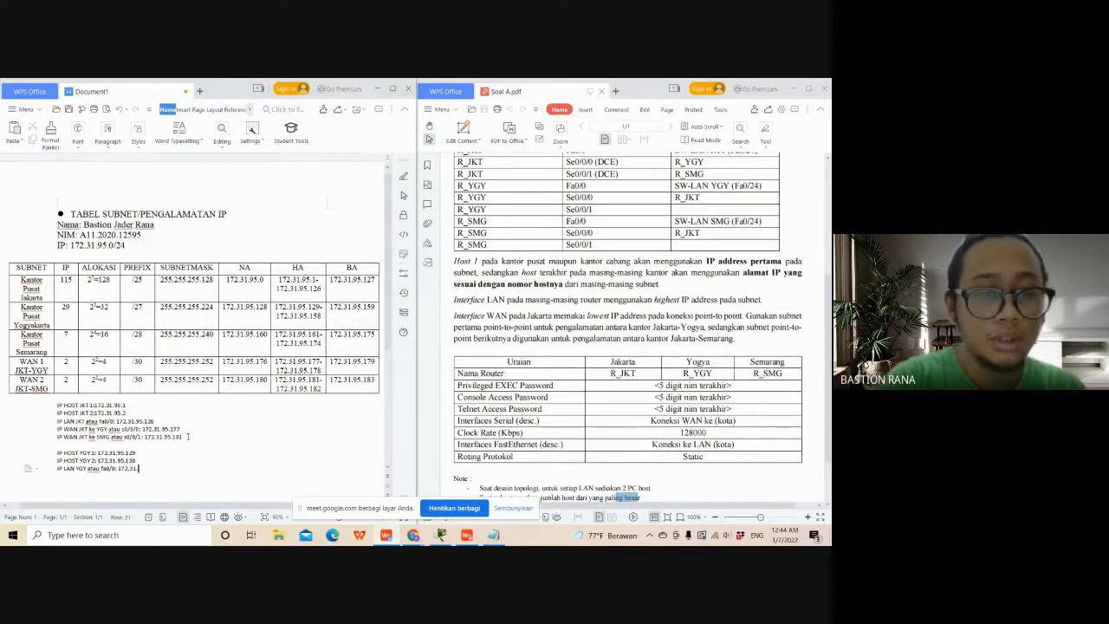
{"action": "type", "text": "95."}
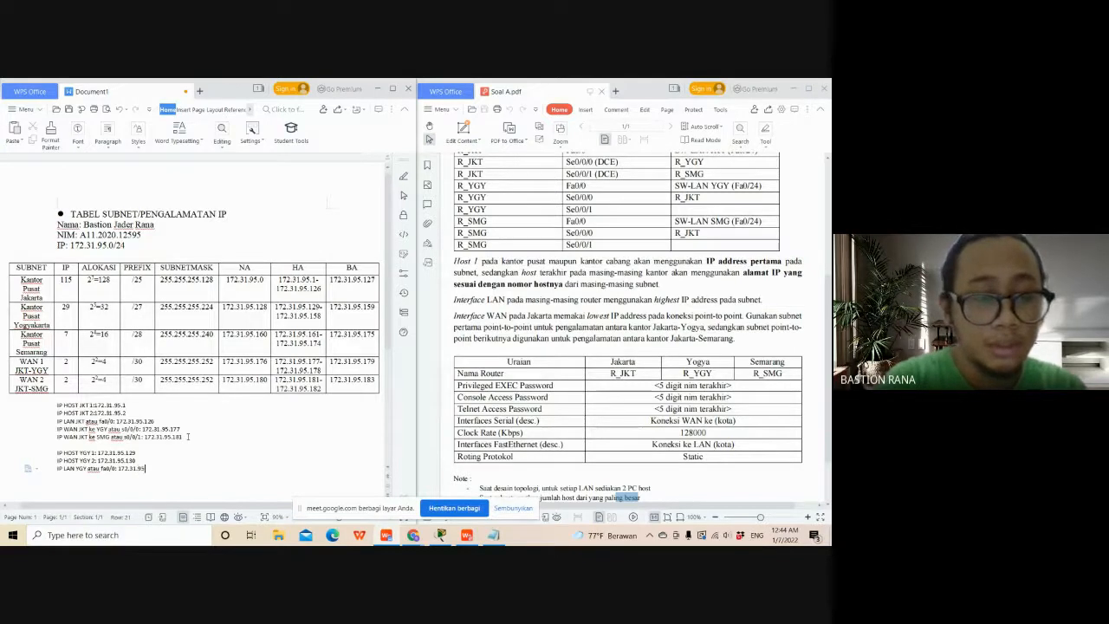
{"action": "type", "text": "1"}
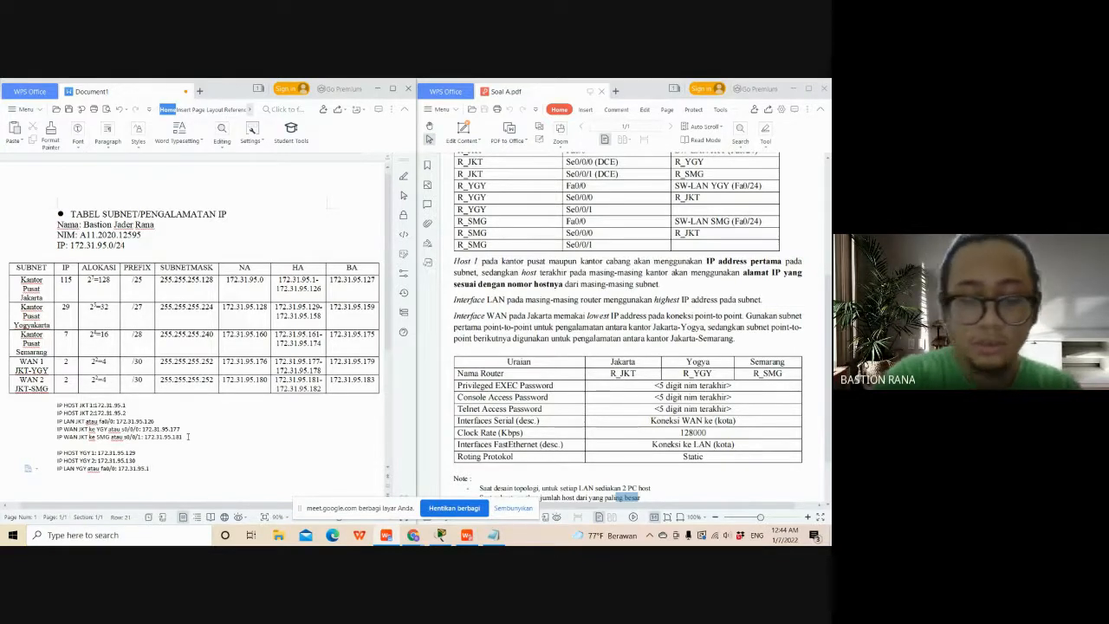
{"action": "type", "text": "29"}
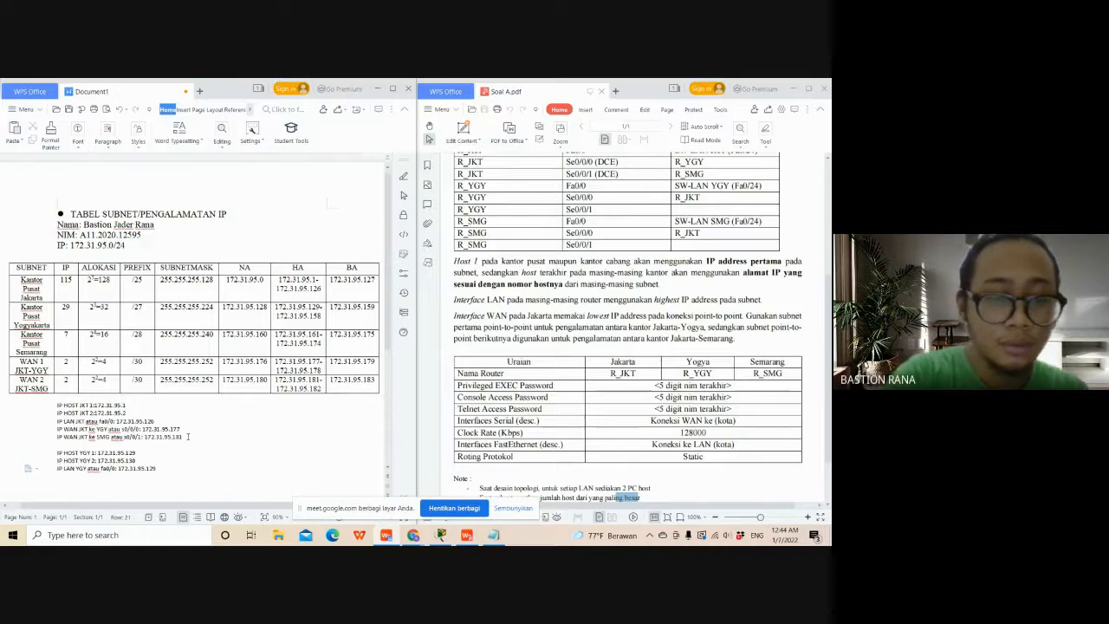
- Add a line below the YGY LAN address reading "IP WAN YGY ke JKT atau s0/0/0: 172.31.95.178"
{"action": "key", "text": "Return"}
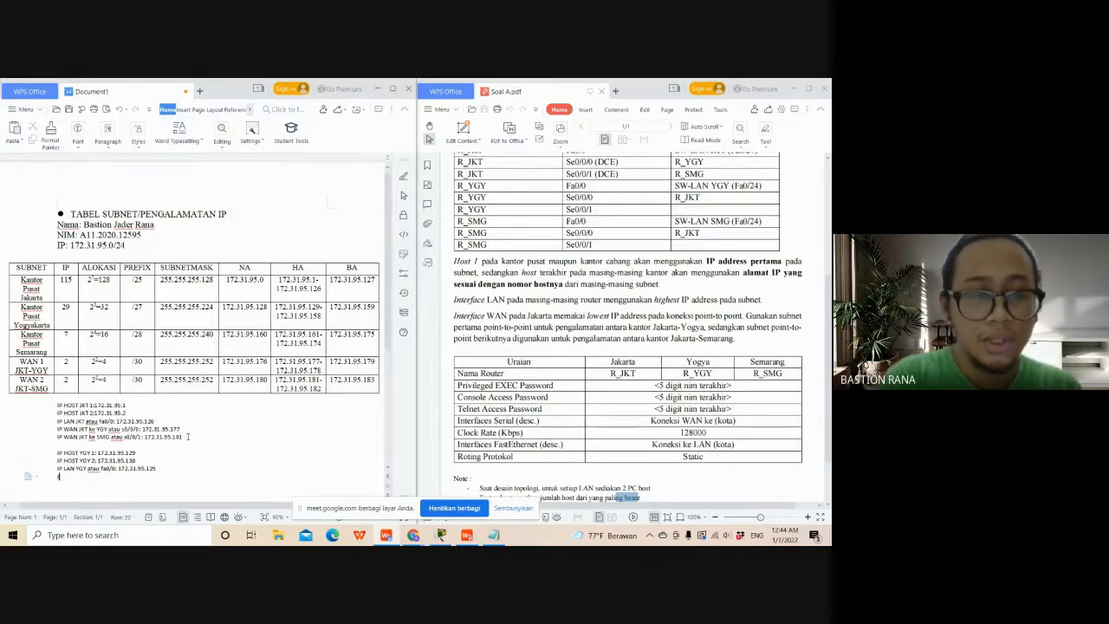
{"action": "type", "text": "IP WAN"}
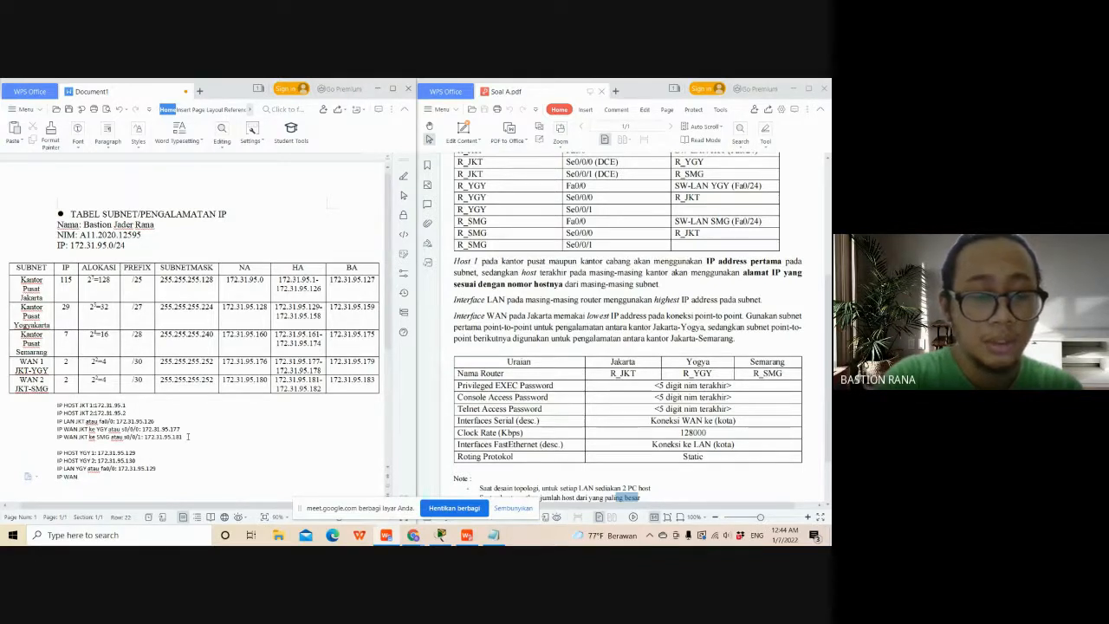
{"action": "type", "text": " YGY ke"}
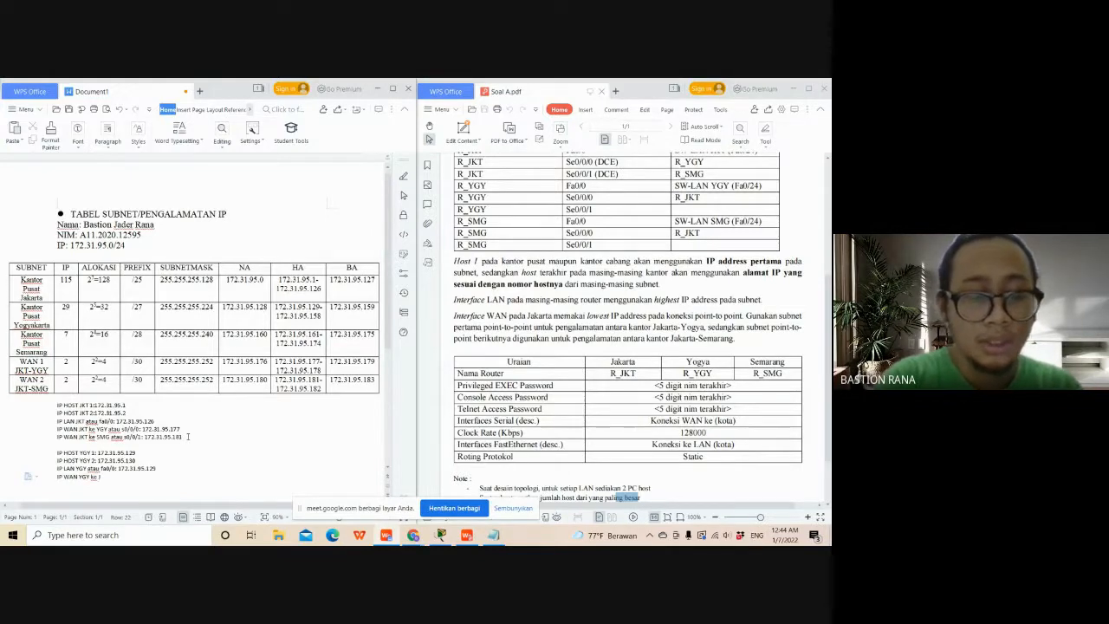
{"action": "type", "text": " JKT atau"}
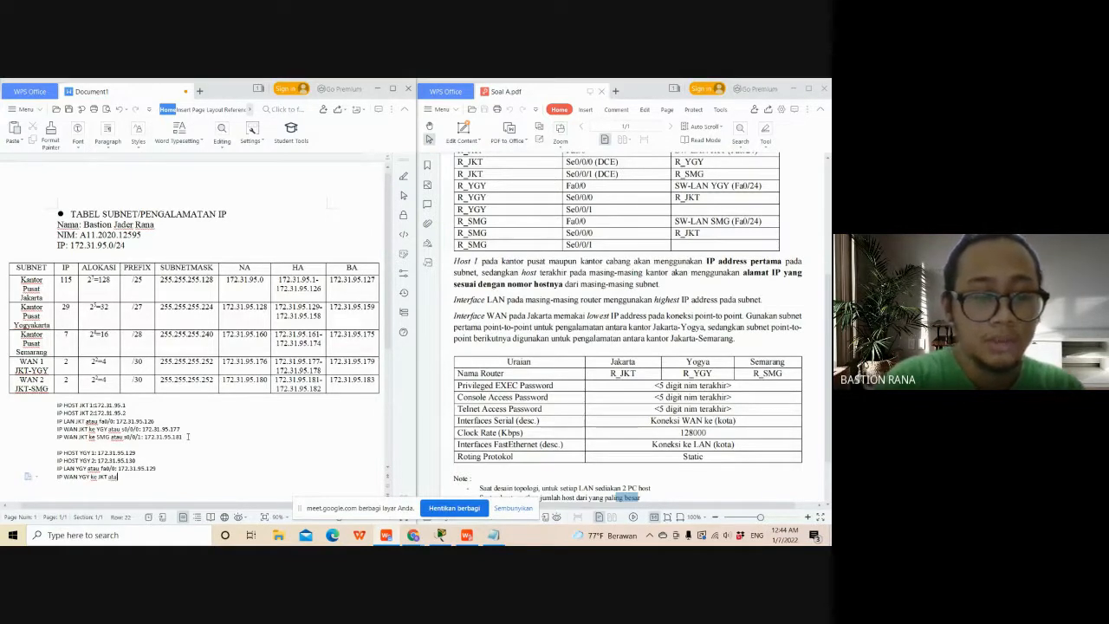
{"action": "type", "text": " s0/0"}
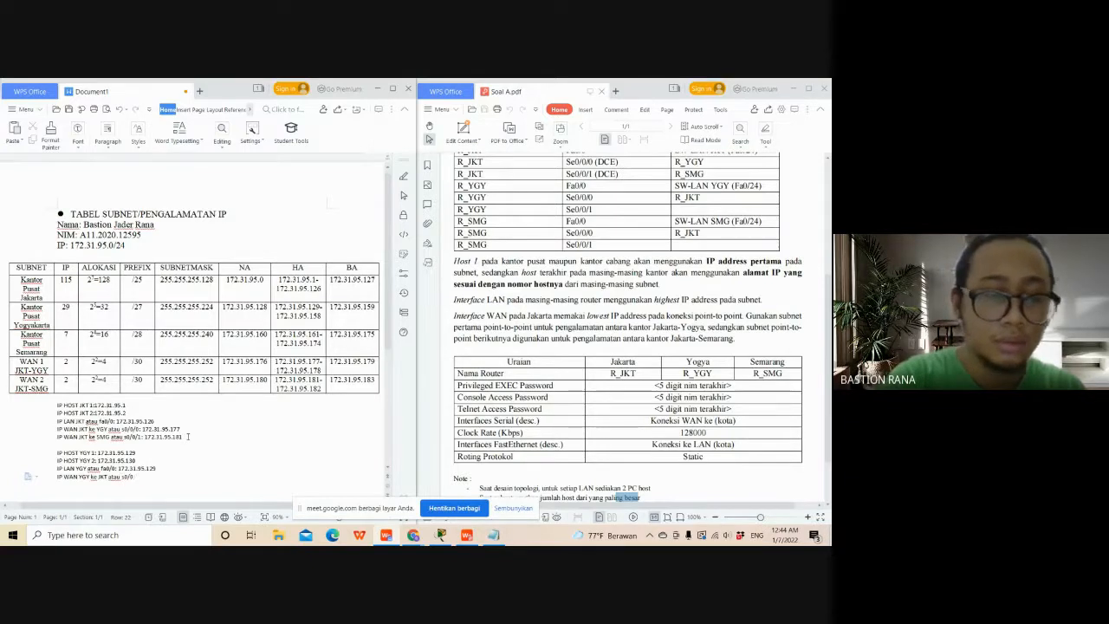
{"action": "type", "text": "/0"}
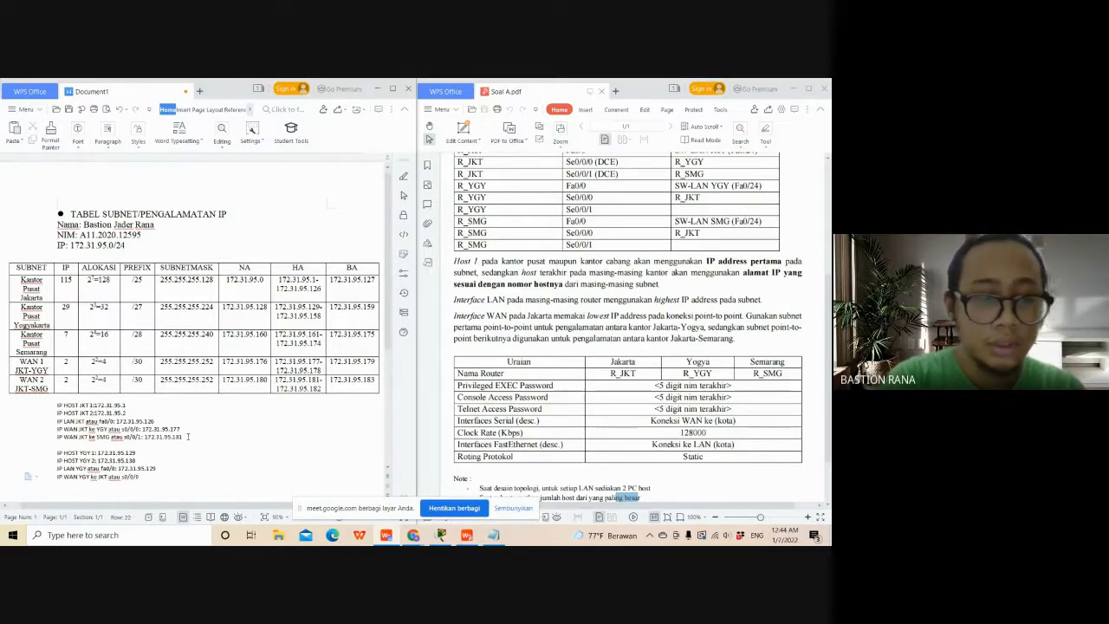
{"action": "type", "text": ": "}
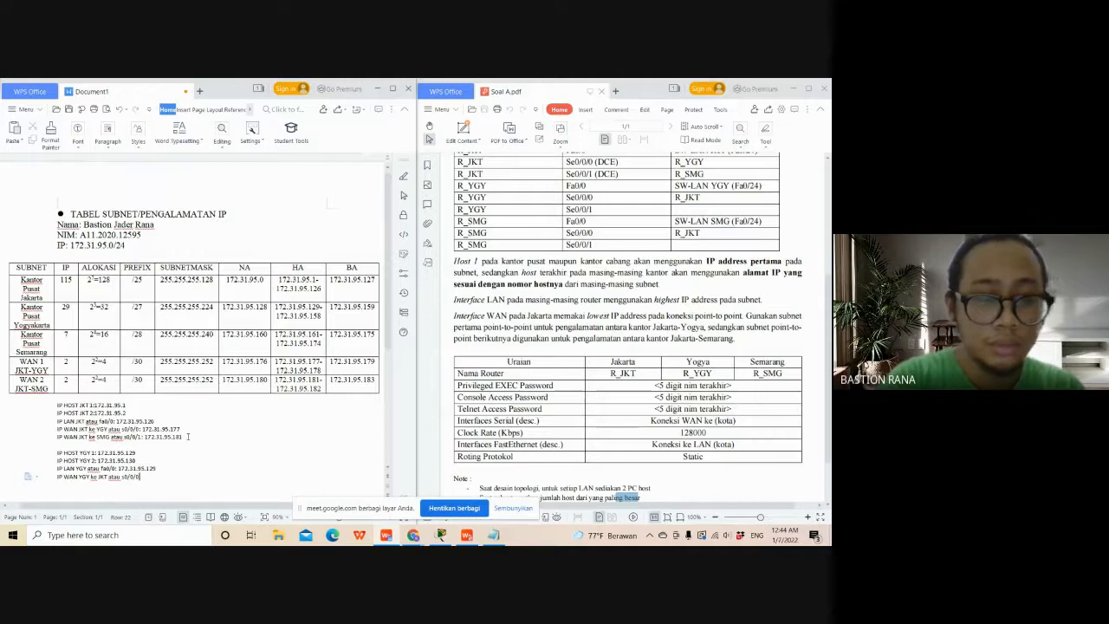
{"action": "type", "text": "172"}
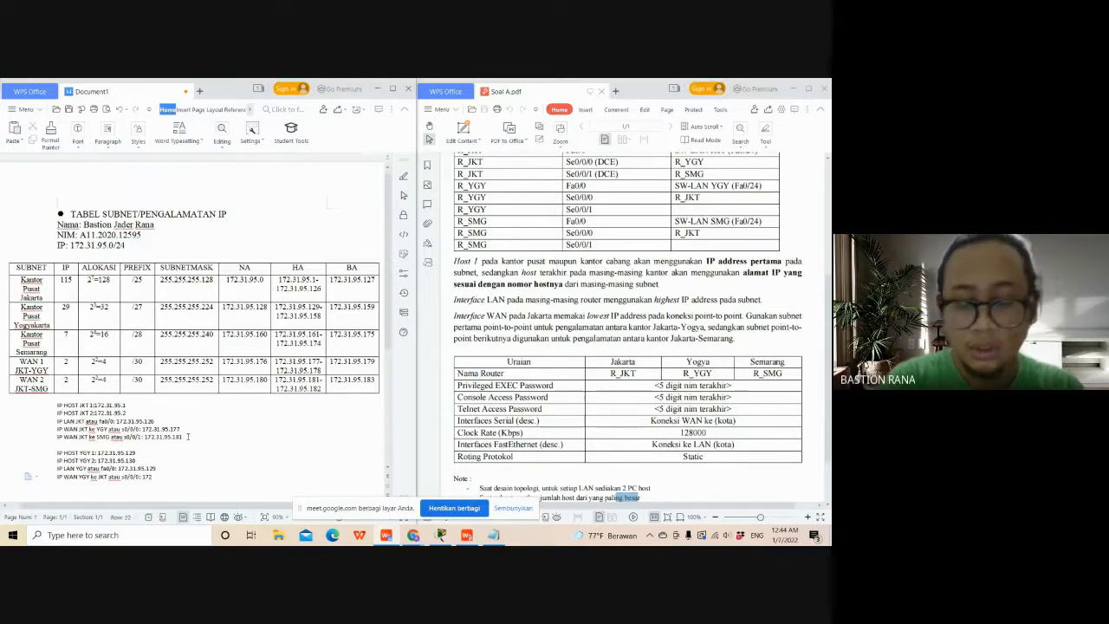
{"action": "type", "text": "."}
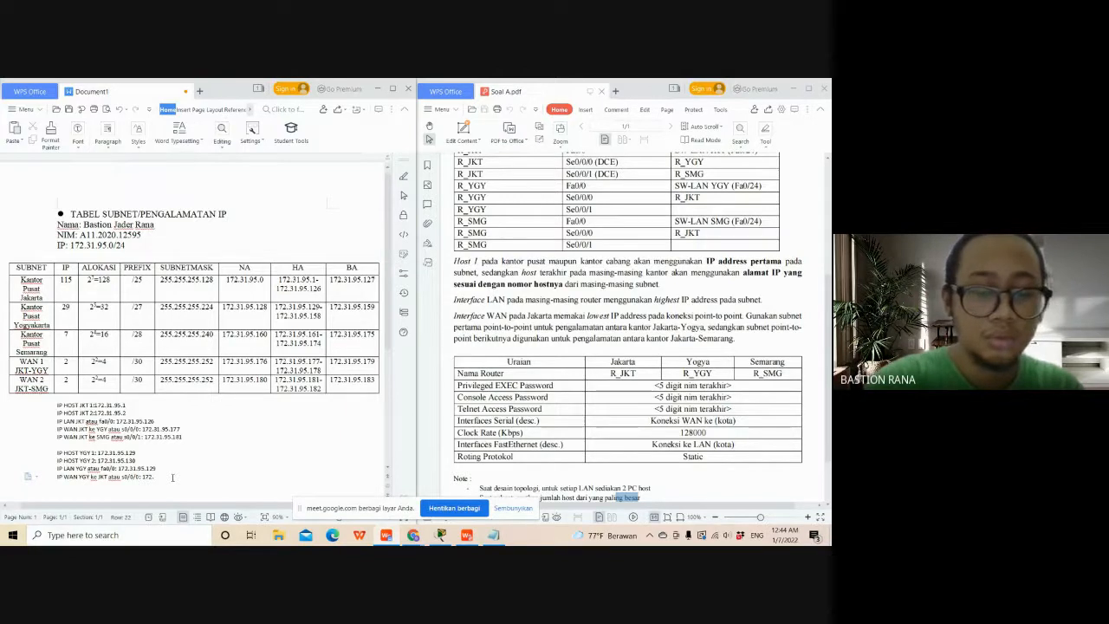
{"action": "type", "text": "31."}
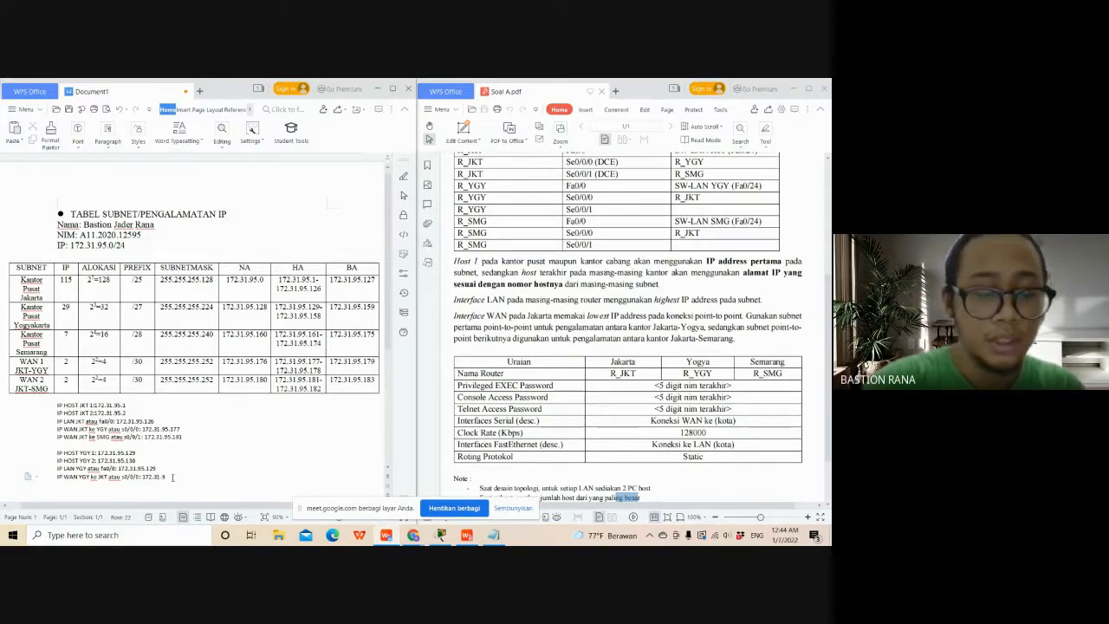
{"action": "type", "text": "95."}
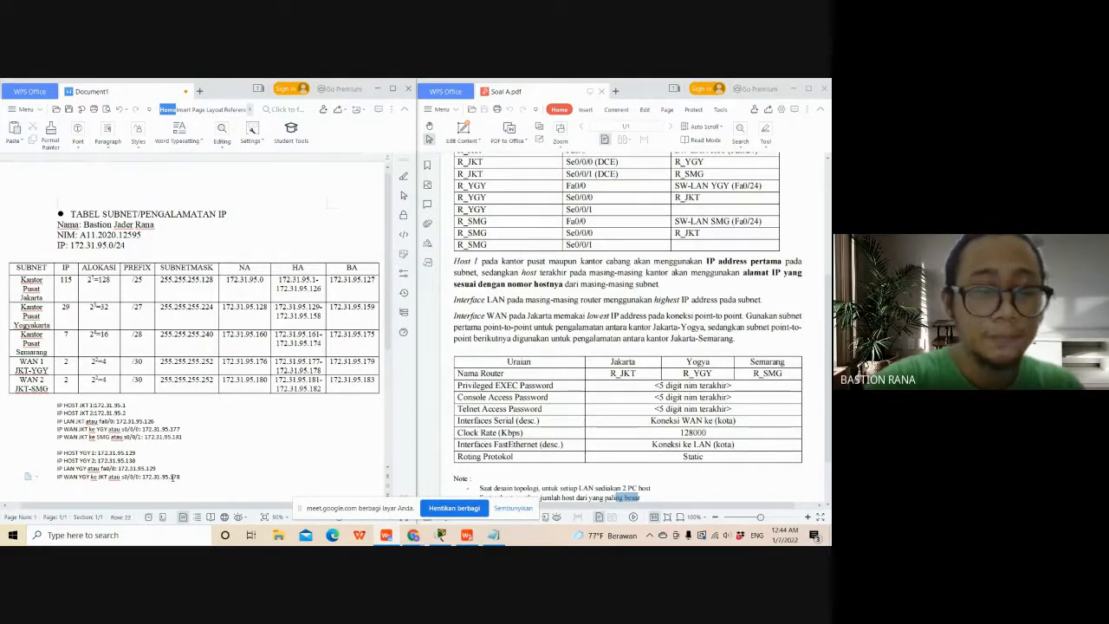
{"action": "type", "text": "178"}
- Leave a blank line below the YGY addresses and add a line reading "IP HOST SMG 1: 172.31.95.161"
{"action": "key", "text": "Return"}
{"action": "key", "text": "Return"}
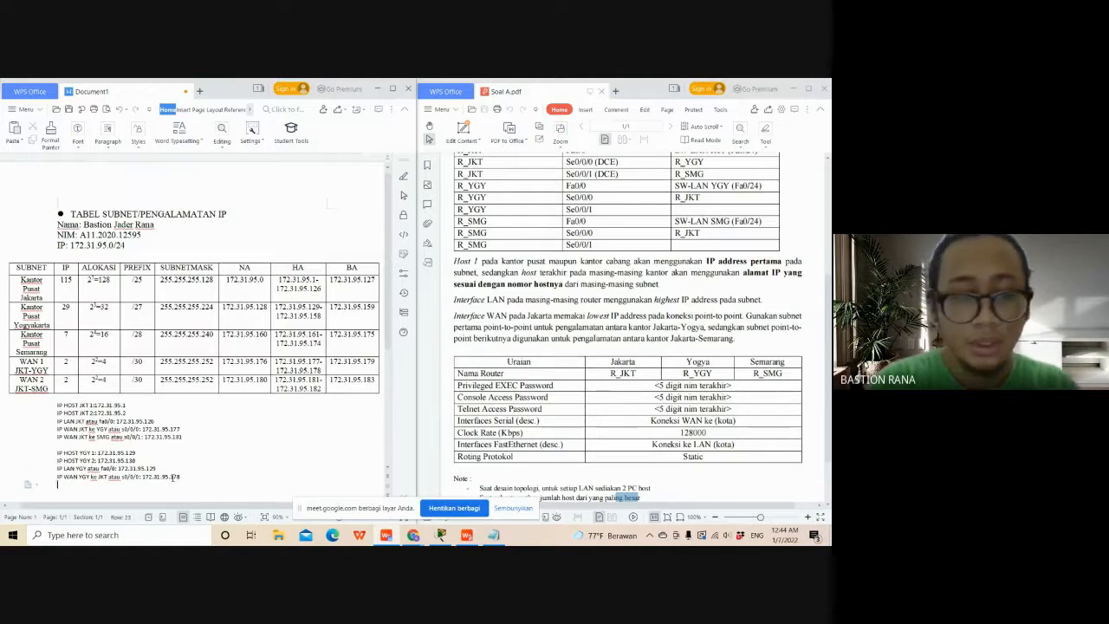
{"action": "type", "text": "IP"}
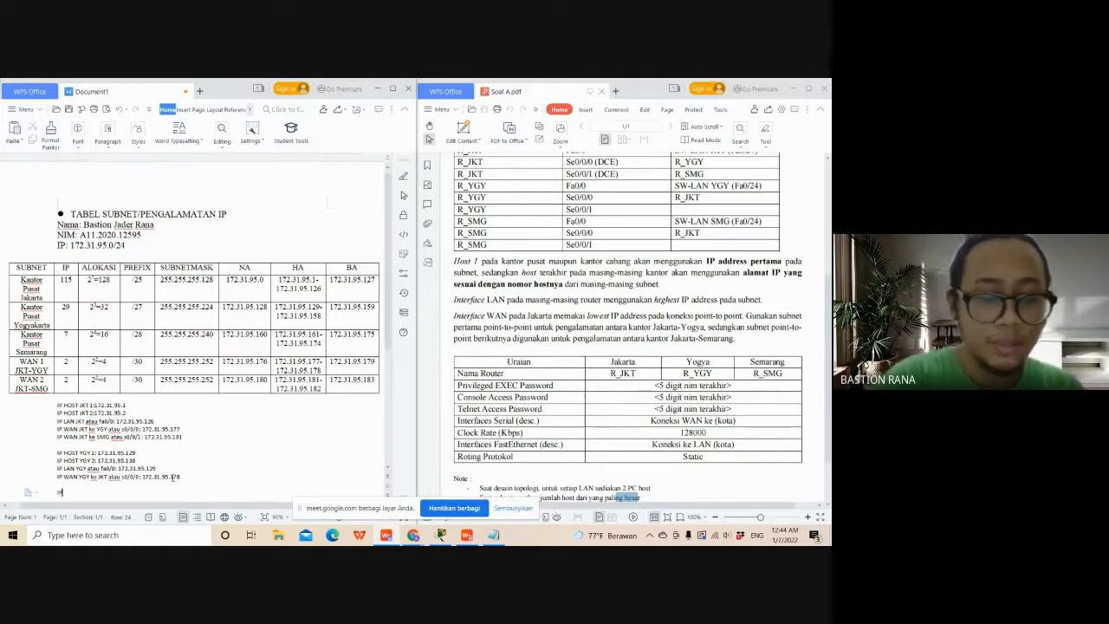
{"action": "type", "text": " HOST SMG"}
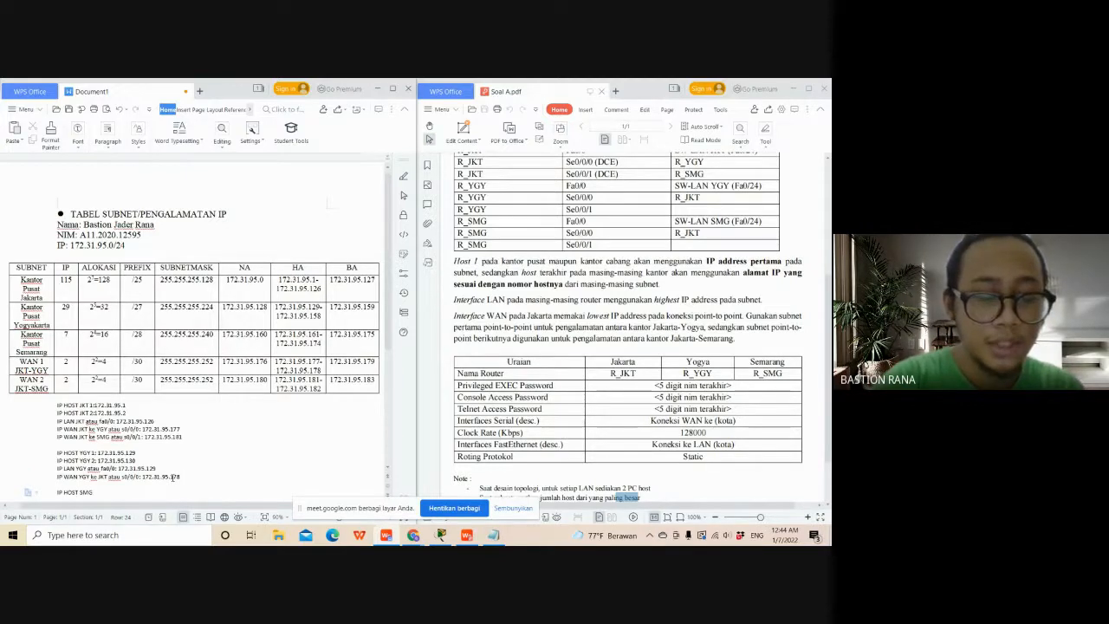
{"action": "type", "text": " 1:"}
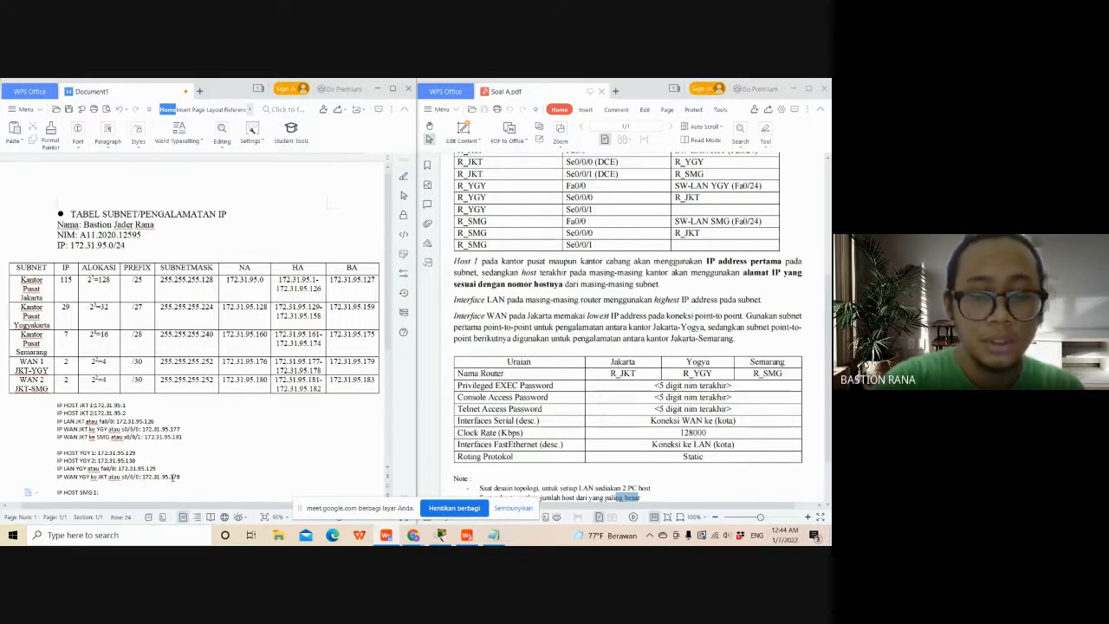
{"action": "type", "text": " 17"}
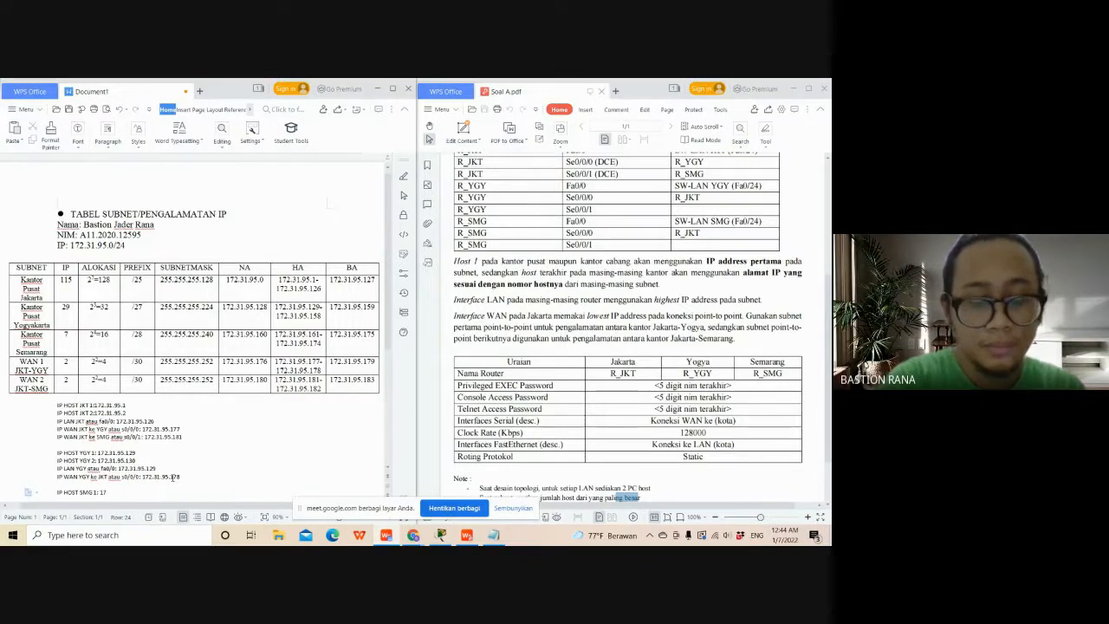
{"action": "type", "text": "2.31"}
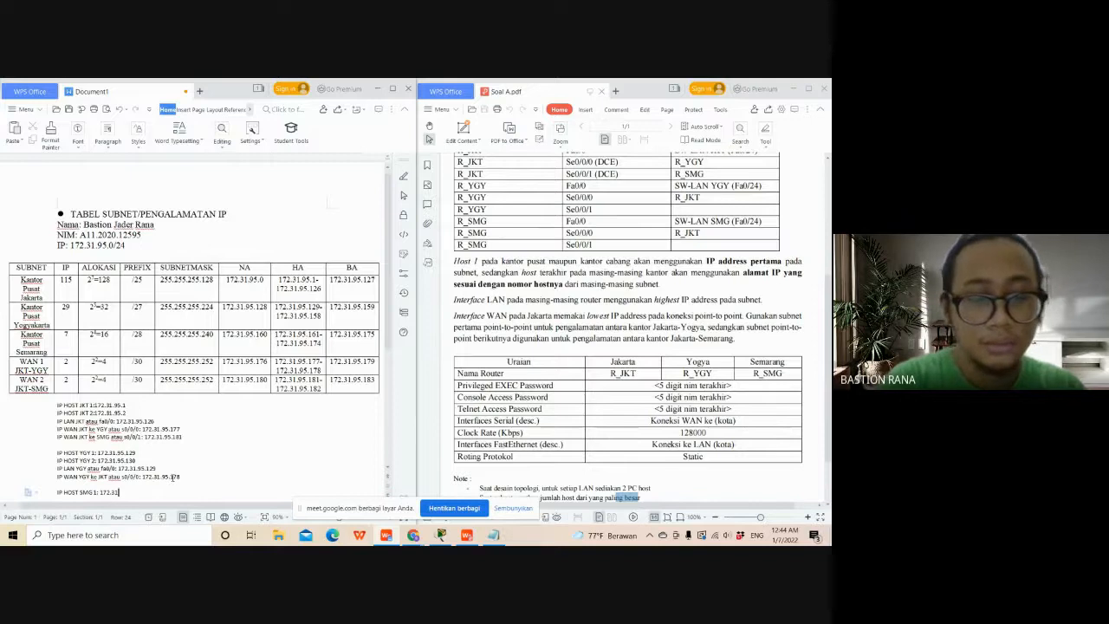
{"action": "type", "text": ".95"}
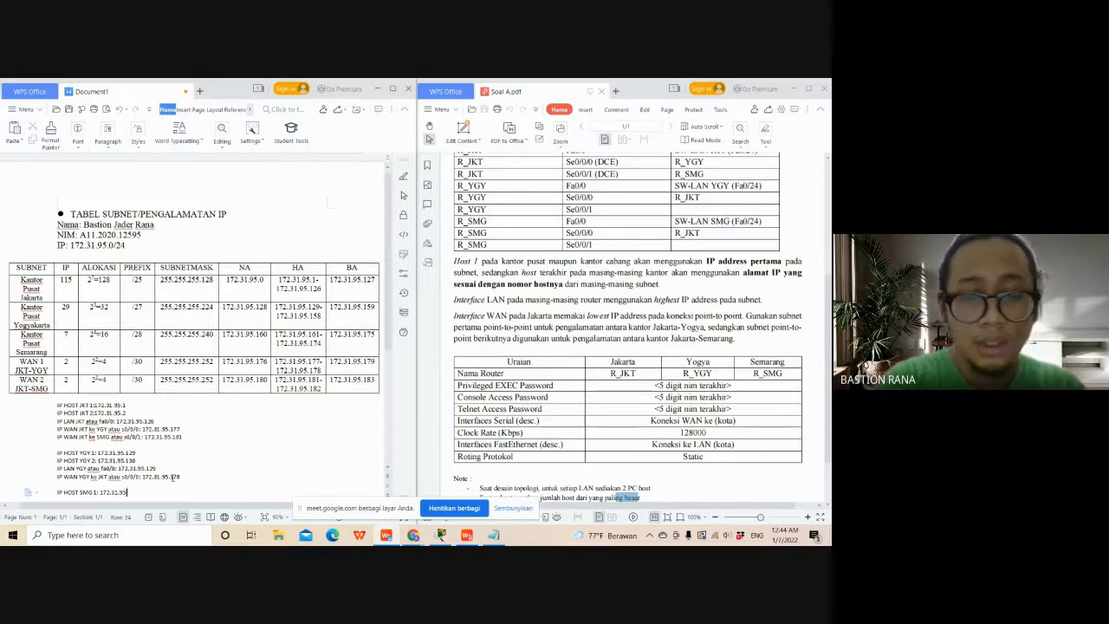
{"action": "type", "text": "."}
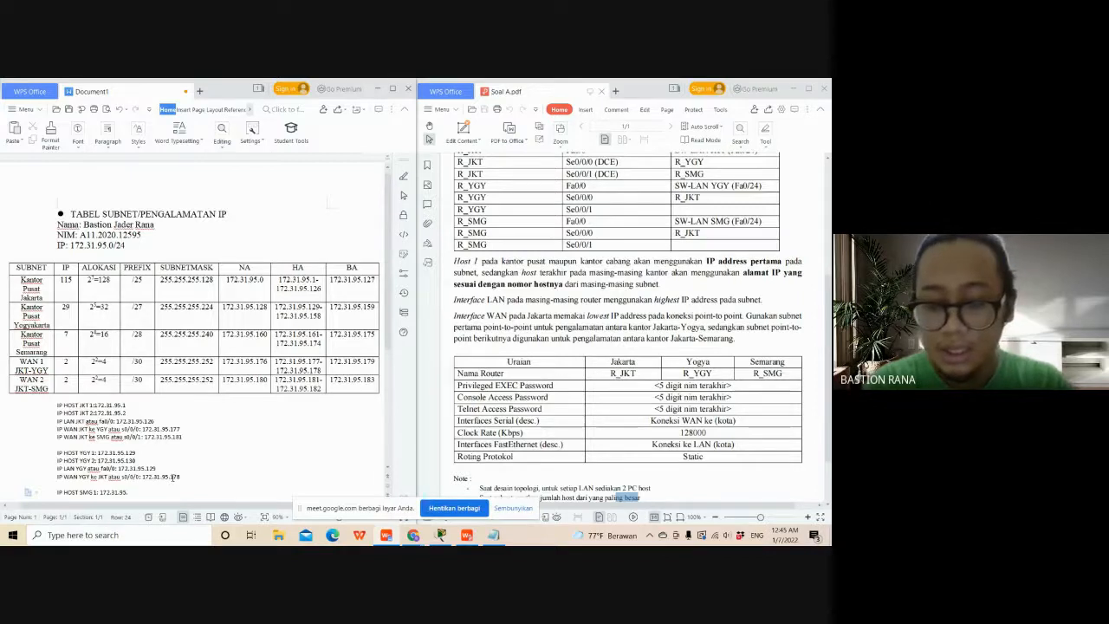
{"action": "type", "text": "161"}
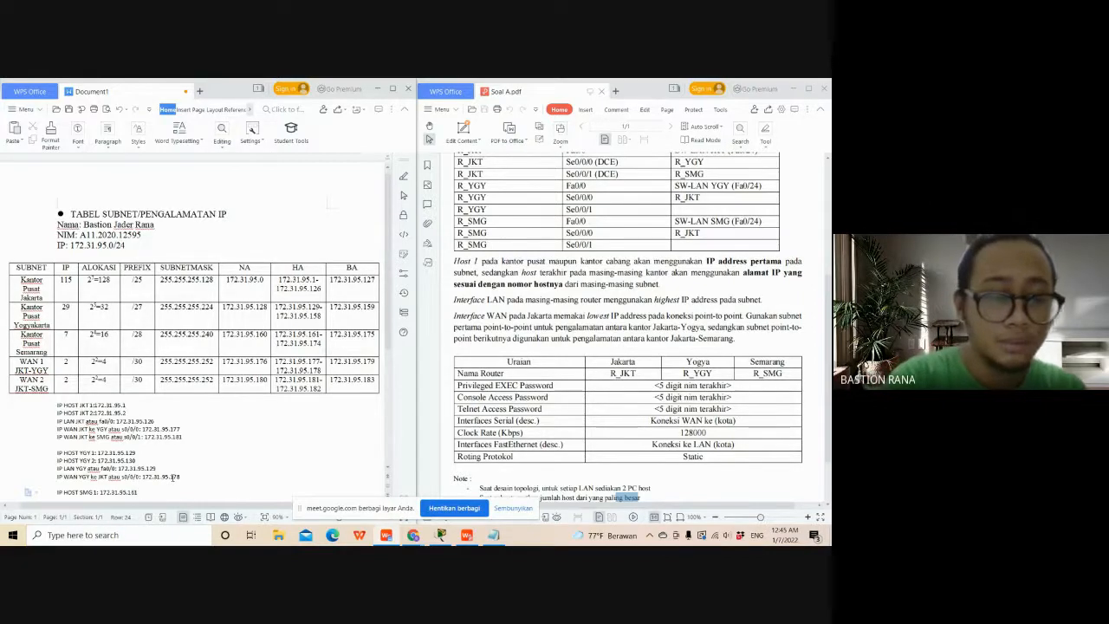
- Duplicate the SMG host 1 line directly below it and edit the copy to read "IP HOST SMG 2: 172.31.95.162"
{"action": "key", "text": "Return"}
{"action": "left_click_drag", "start_coordinate": [172, 477], "coordinate": [57, 460]}
{"action": "key", "text": "ctrl+c"}
{"action": "left_click", "coordinate": [93, 466]}
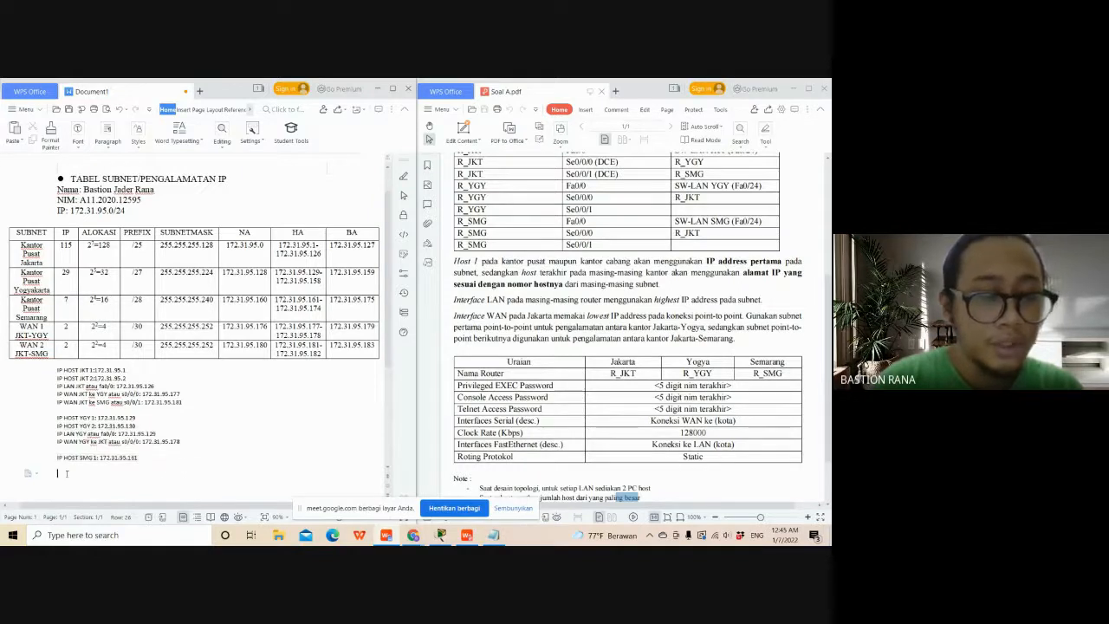
{"action": "key", "text": "ctrl+v"}
{"action": "left_click", "coordinate": [97, 466]}
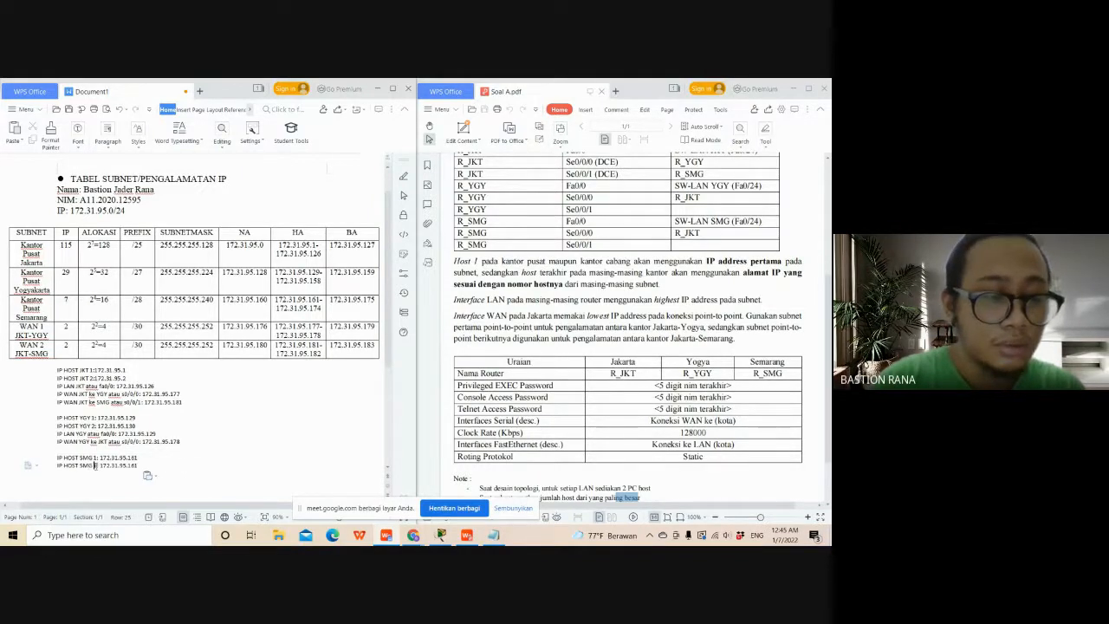
{"action": "key", "text": "BackSpace"}
{"action": "type", "text": "2"}
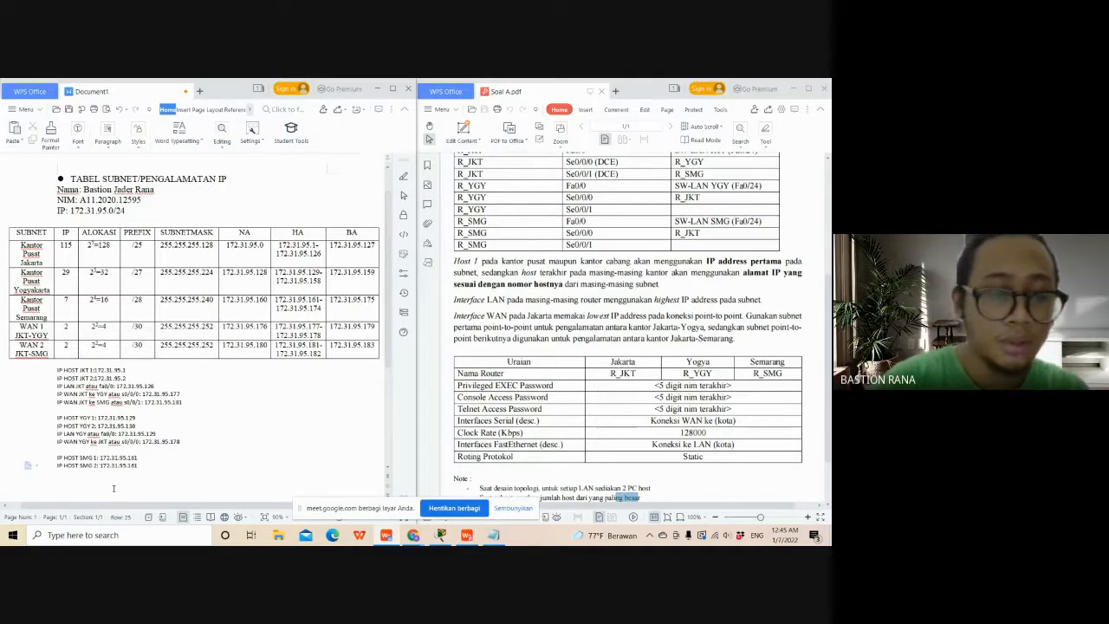
{"action": "left_click", "coordinate": [149, 464]}
{"action": "key", "text": "BackSpace"}
{"action": "type", "text": "2"}
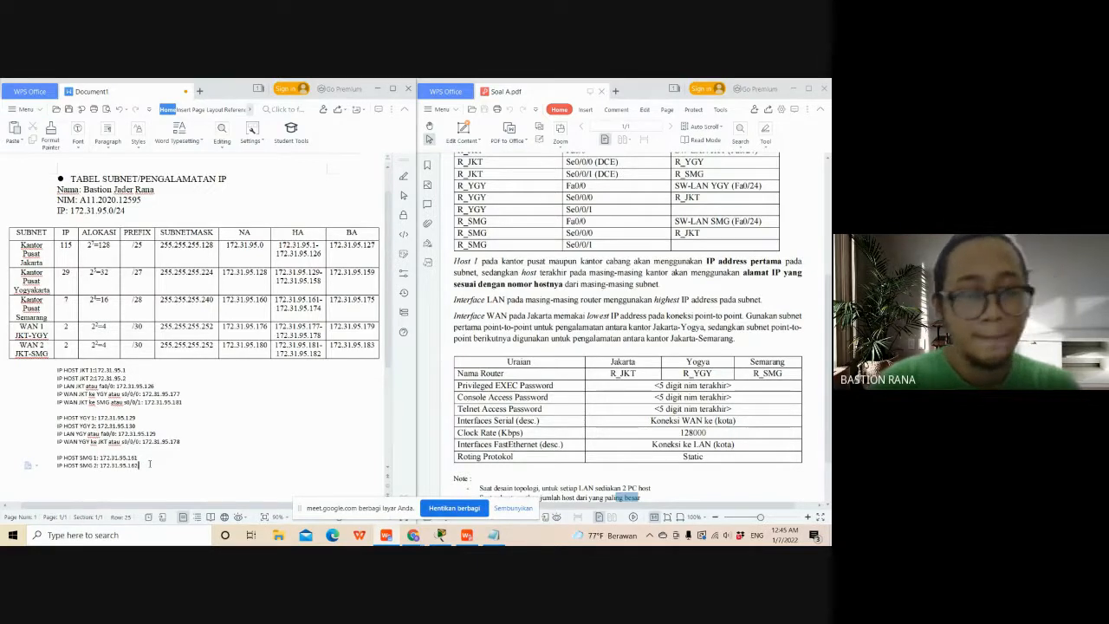
- Start a new line below the SMG host 2 address with the label "IP LAN SMG"
{"action": "key", "text": "Return"}
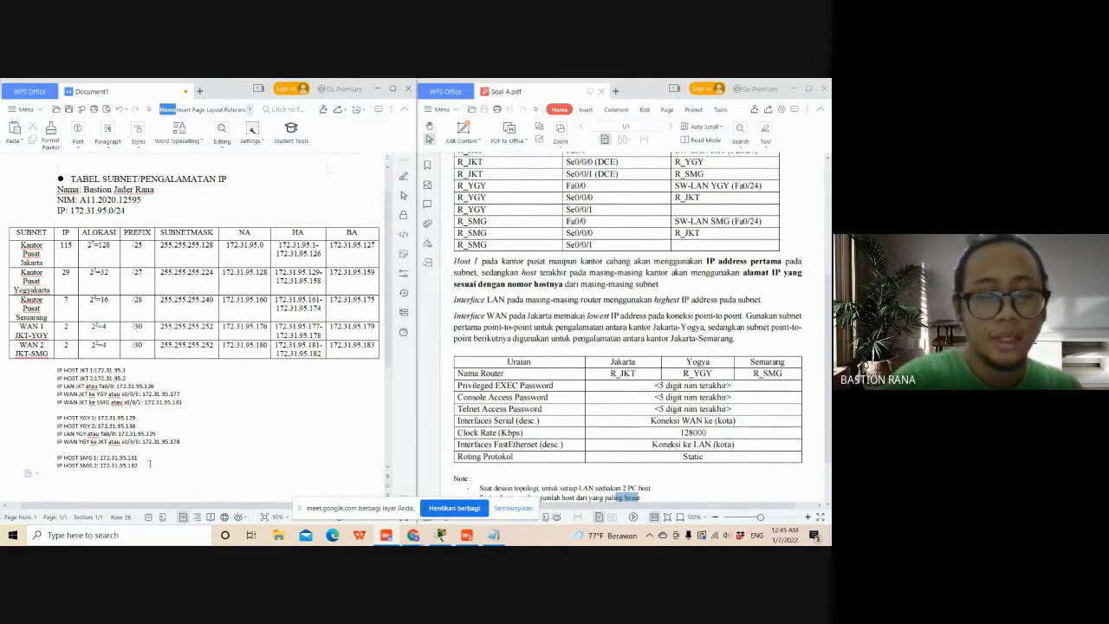
{"action": "type", "text": "IP LAN"}
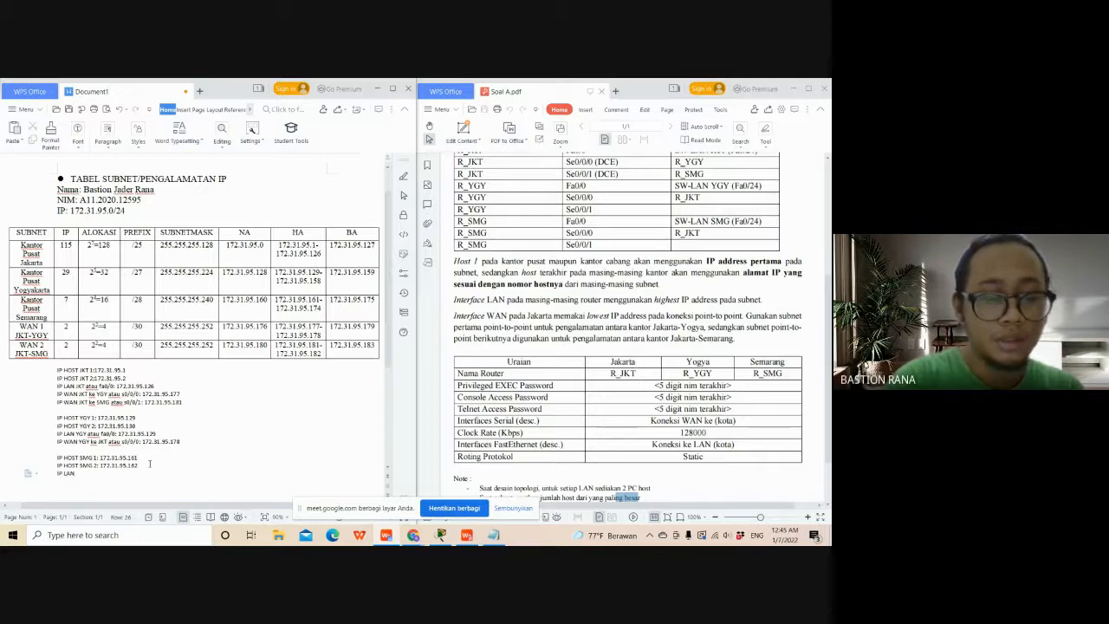
{"action": "type", "text": " SMG"}
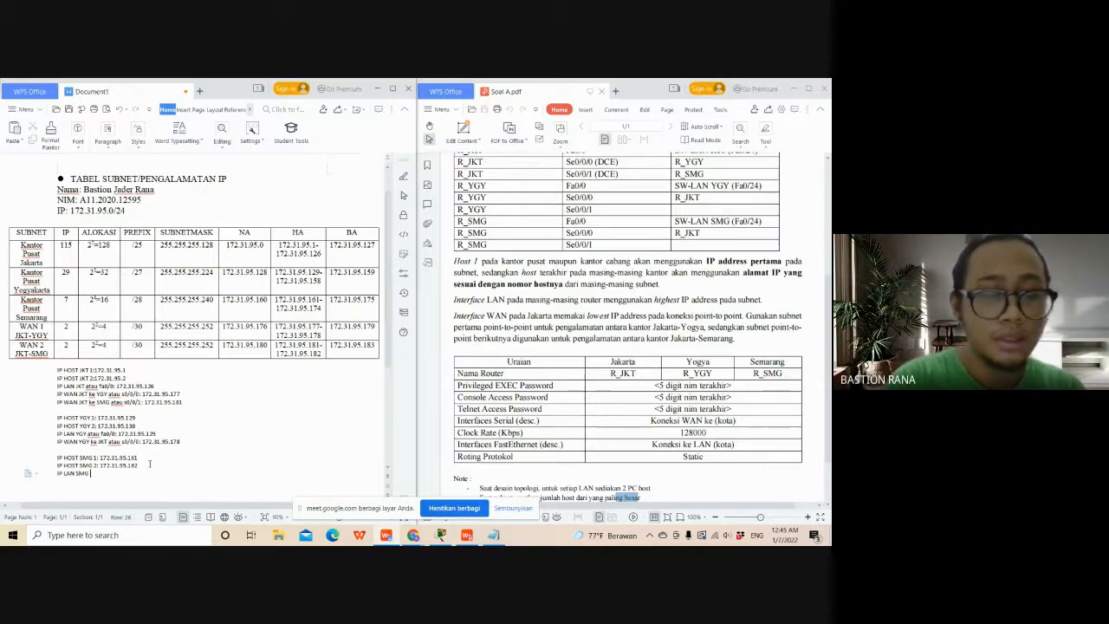
{"action": "type", "text": " at"}
{"action": "type", "text": " JK"}
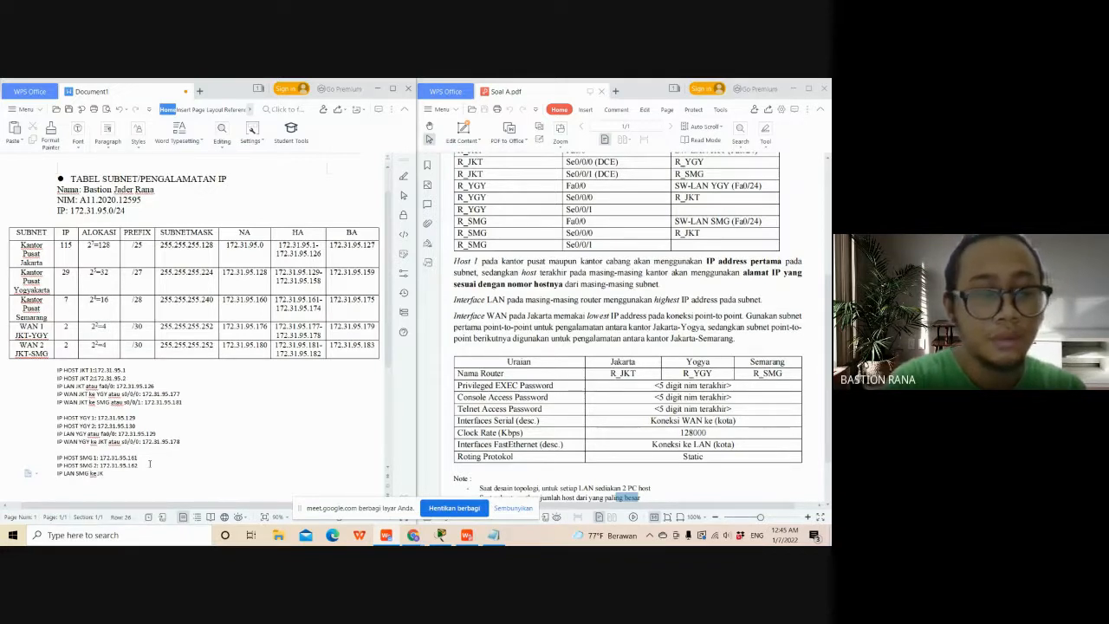
{"action": "type", "text": "T a"}
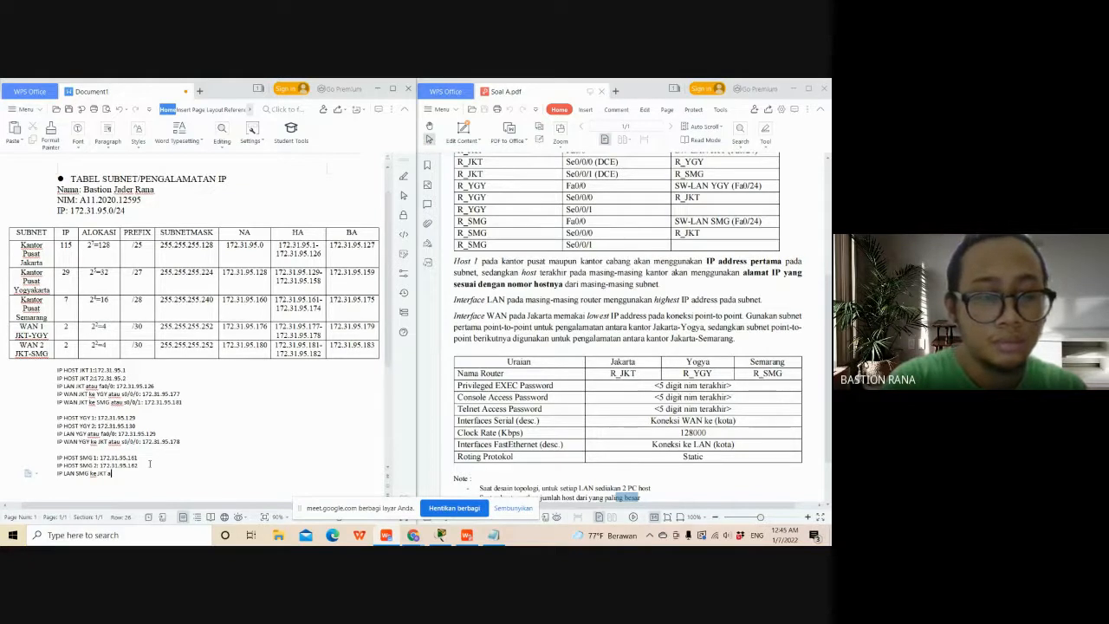
{"action": "key", "text": "BackSpace"}
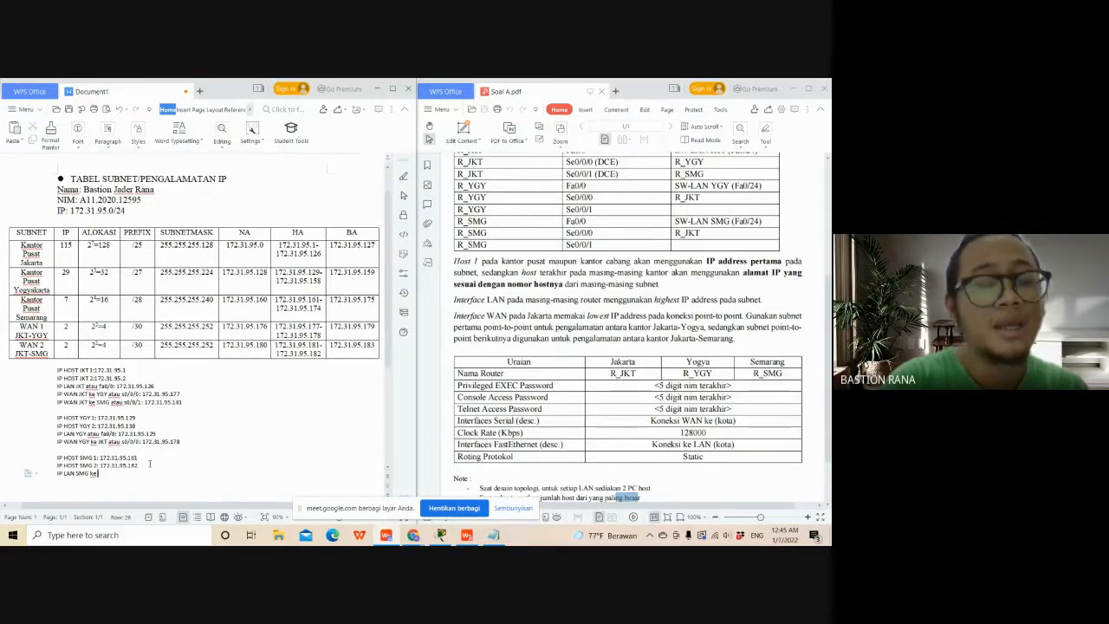
{"action": "key", "text": "BackSpace"}
{"action": "key", "text": "BackSpace"}
{"action": "key", "text": "BackSpace"}
{"action": "key", "text": "BackSpace"}
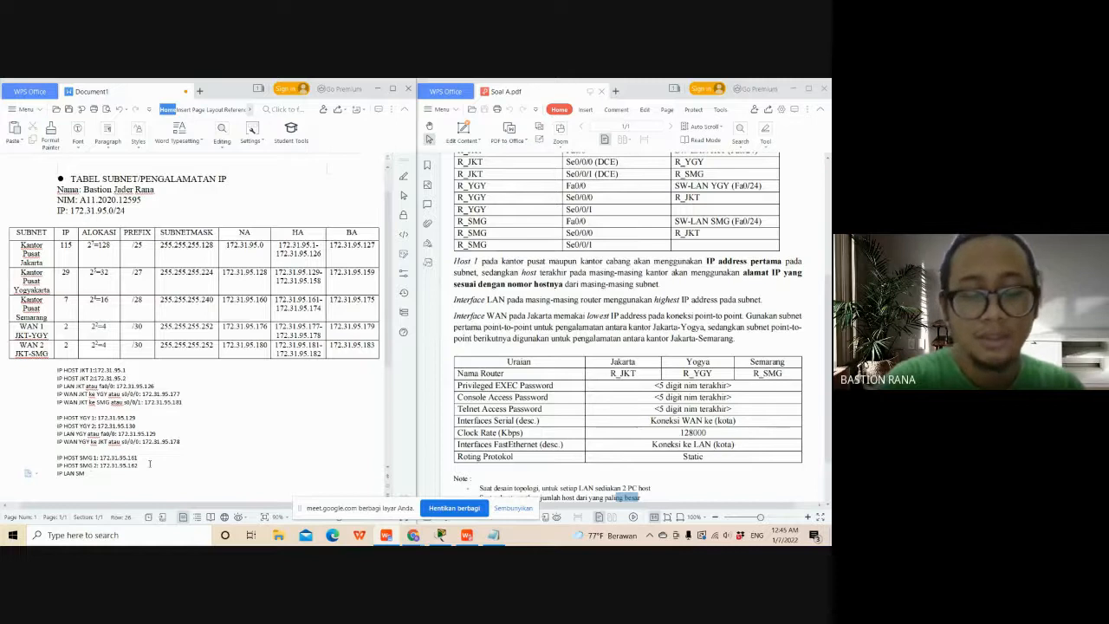
{"action": "type", "text": "G:"}
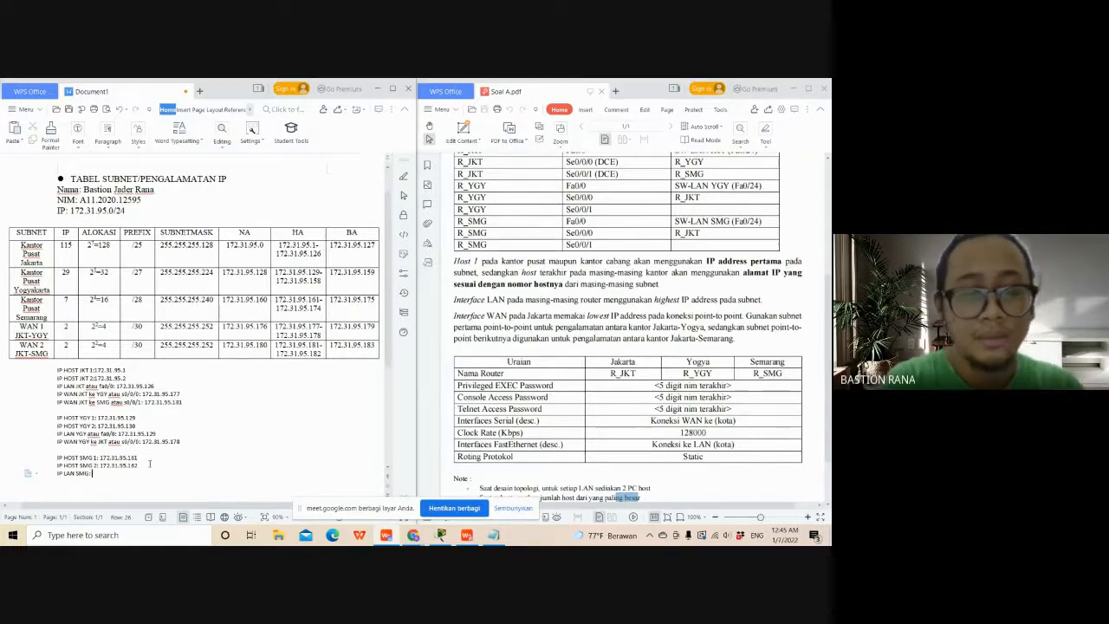
{"action": "key", "text": "BackSpace"}
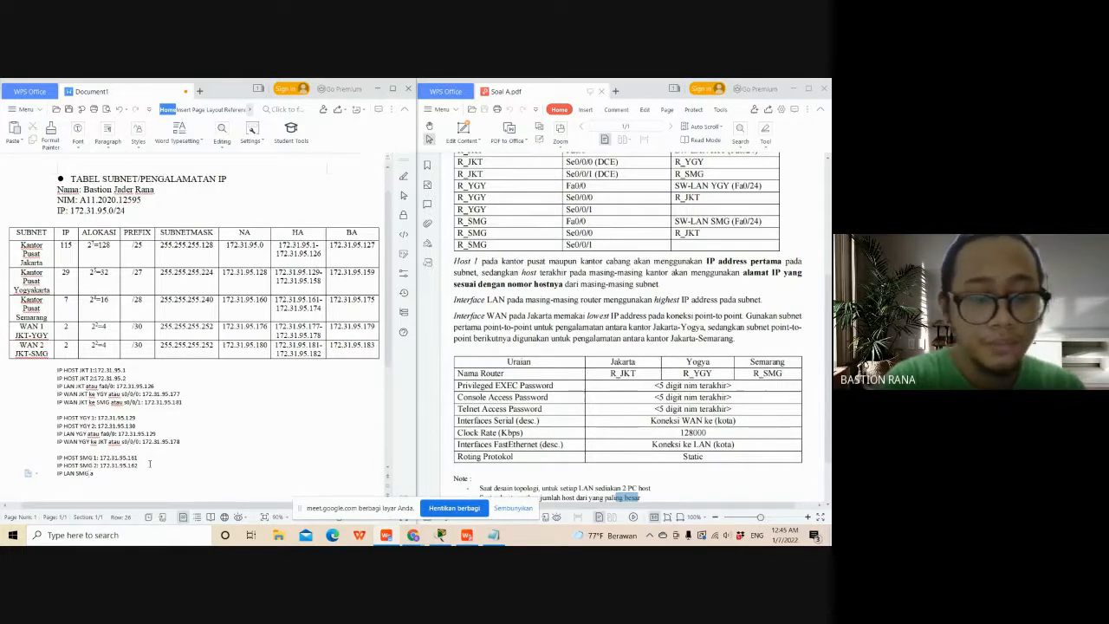
- Complete the SMG LAN line so it reads "IP LAN SMG atau fa0/0: 172.31.95.174"
{"action": "type", "text": "atau "}
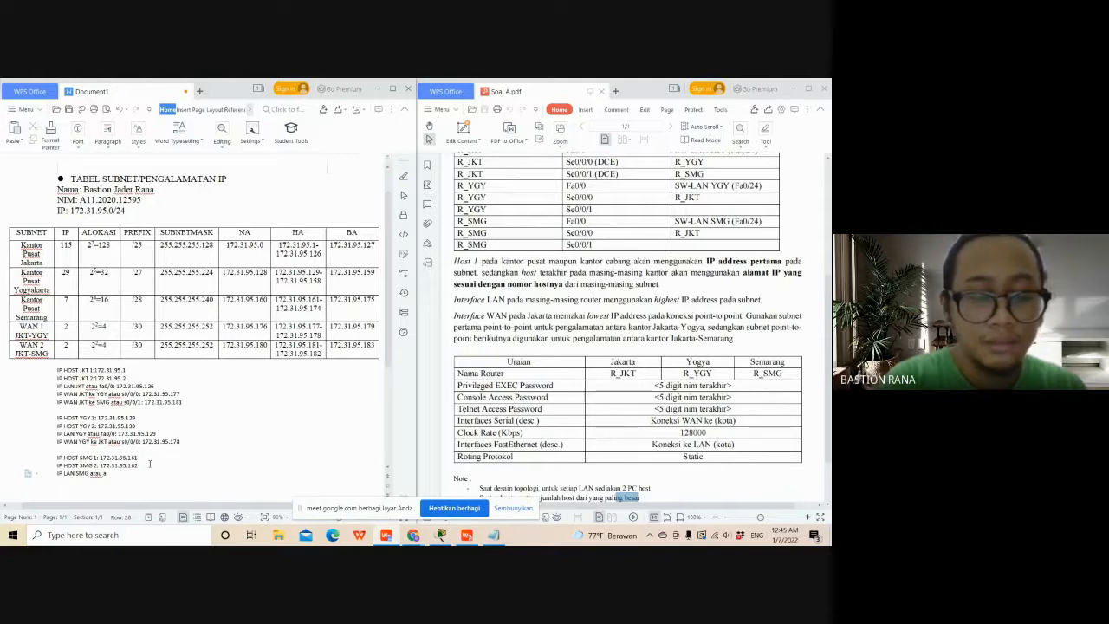
{"action": "type", "text": "fa0"}
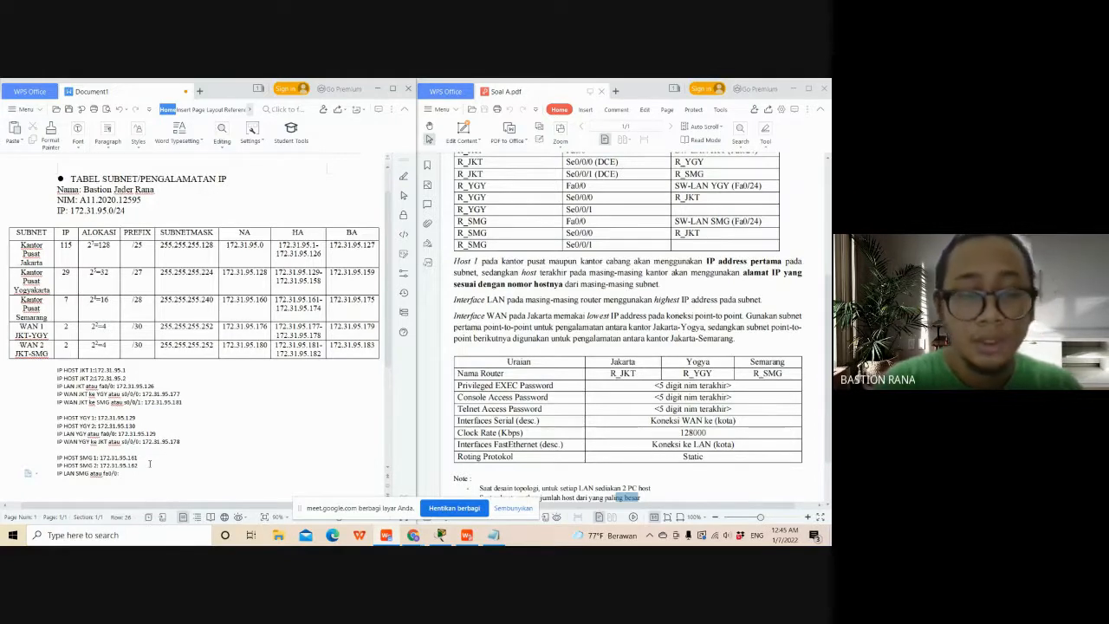
{"action": "type", "text": "/0: 172.31."}
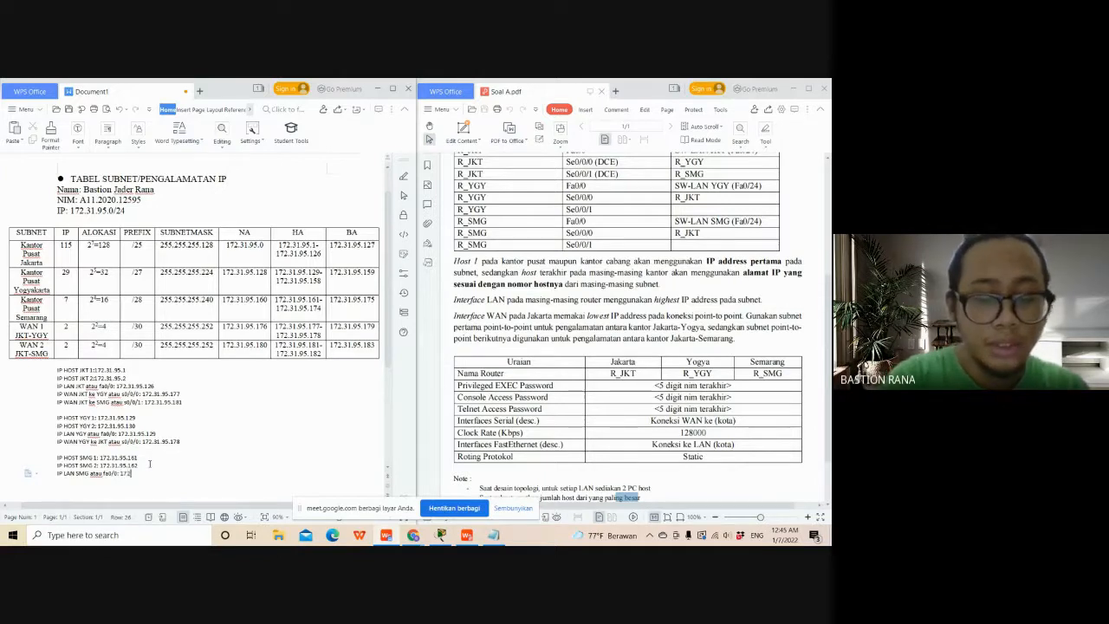
{"action": "type", "text": "95."}
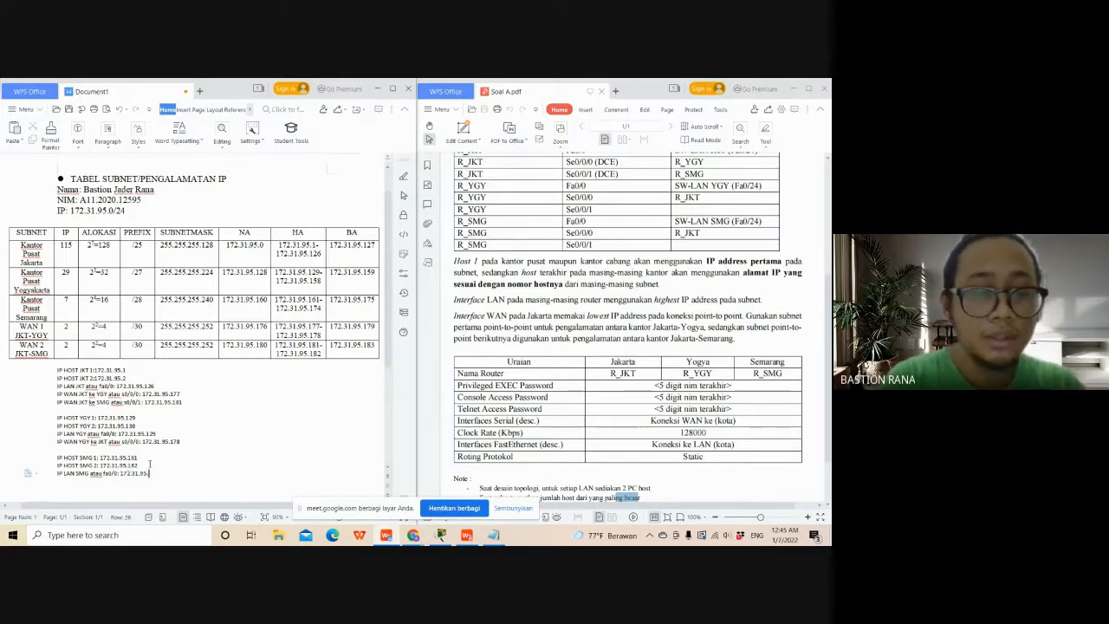
{"action": "type", "text": "17"}
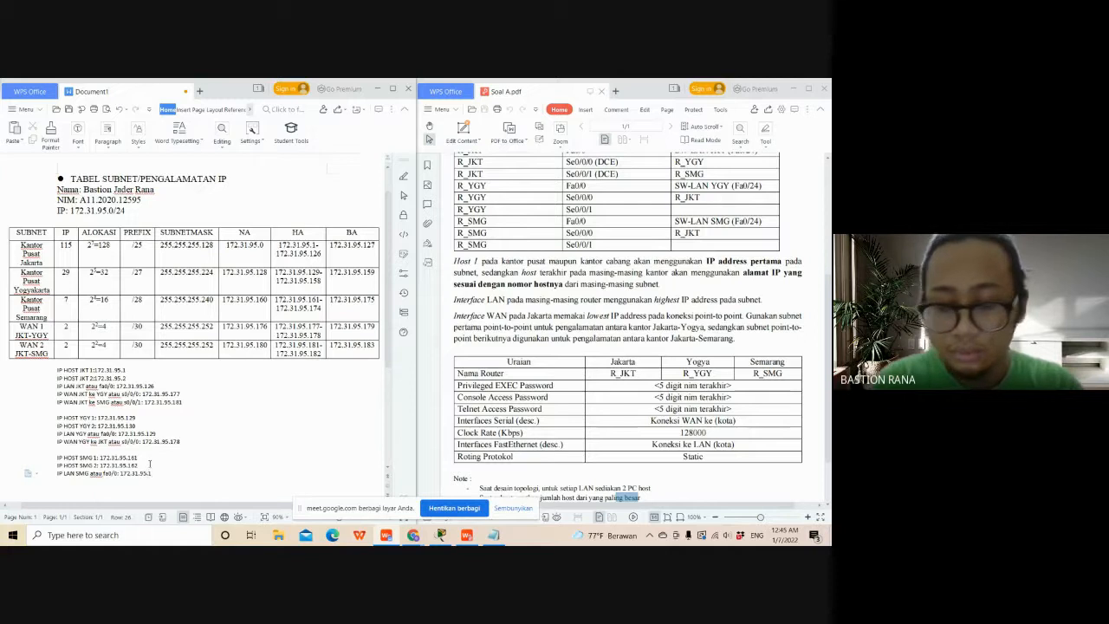
{"action": "type", "text": "4"}
- Add a line below the SMG LAN address reading "IP WAN SMG ke JKT atau s0/0/0: 172.31.95.182"
{"action": "key", "text": "Return"}
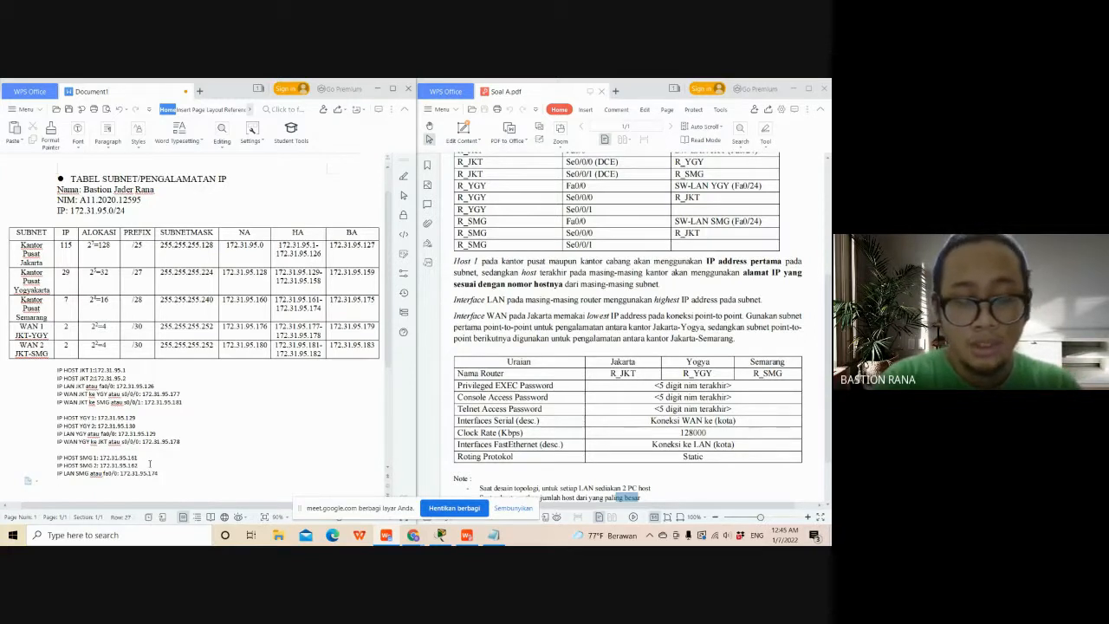
{"action": "type", "text": "IP"}
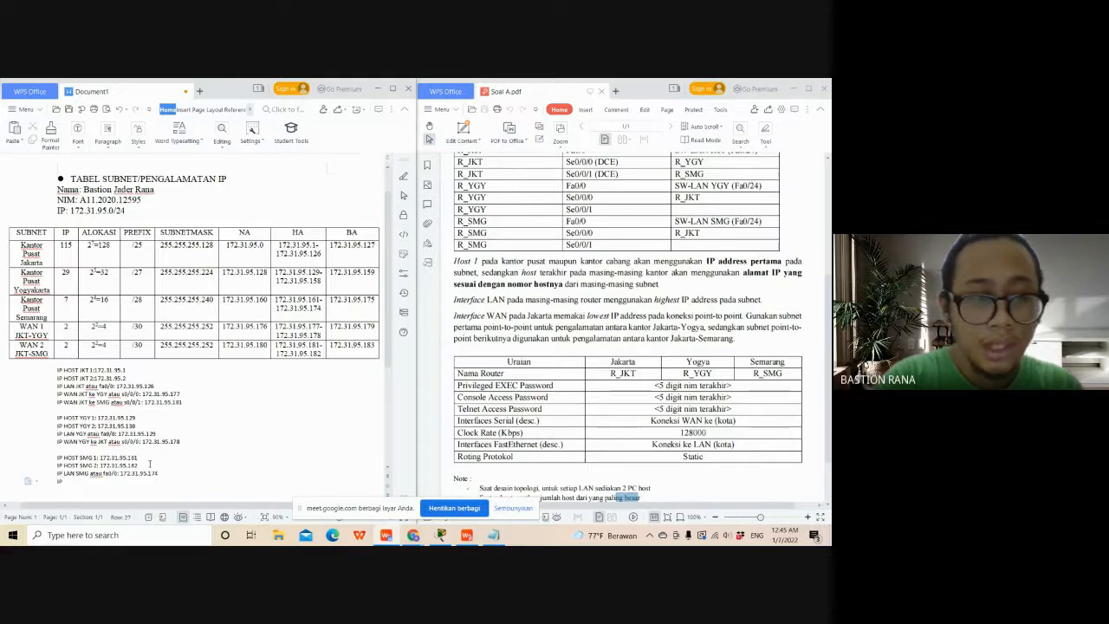
{"action": "type", "text": " WAN S"}
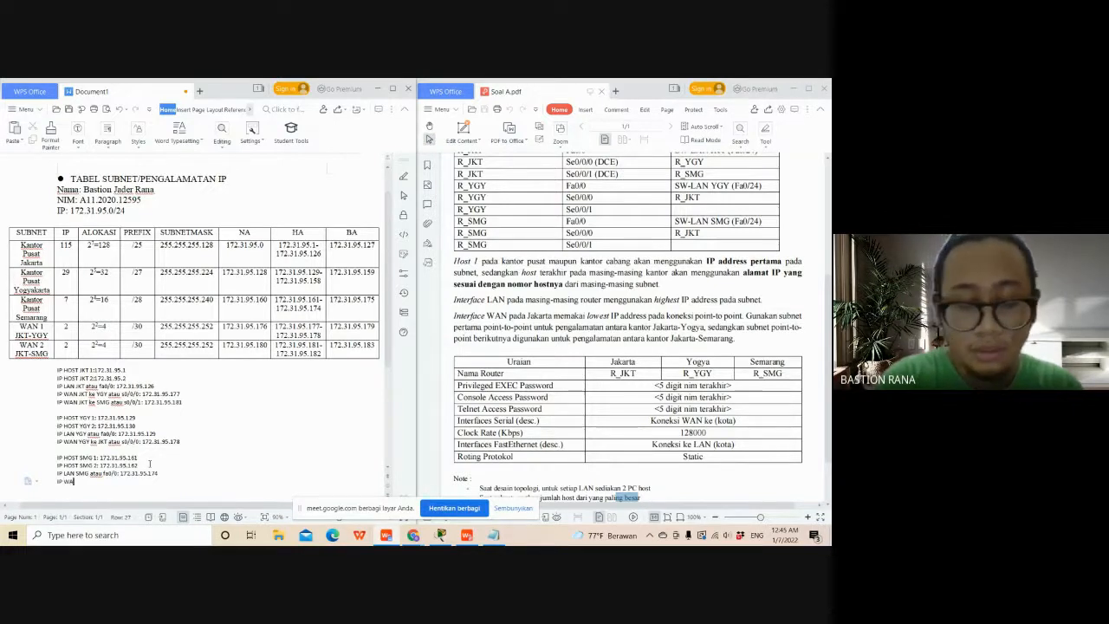
{"action": "type", "text": "MG k"}
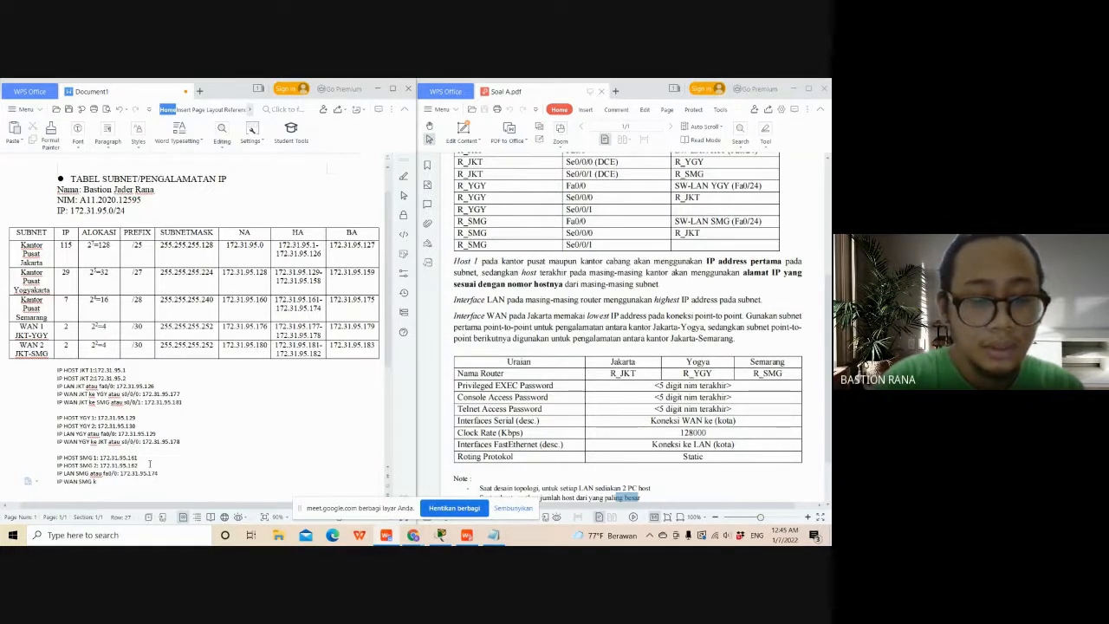
{"action": "type", "text": "e JKT"}
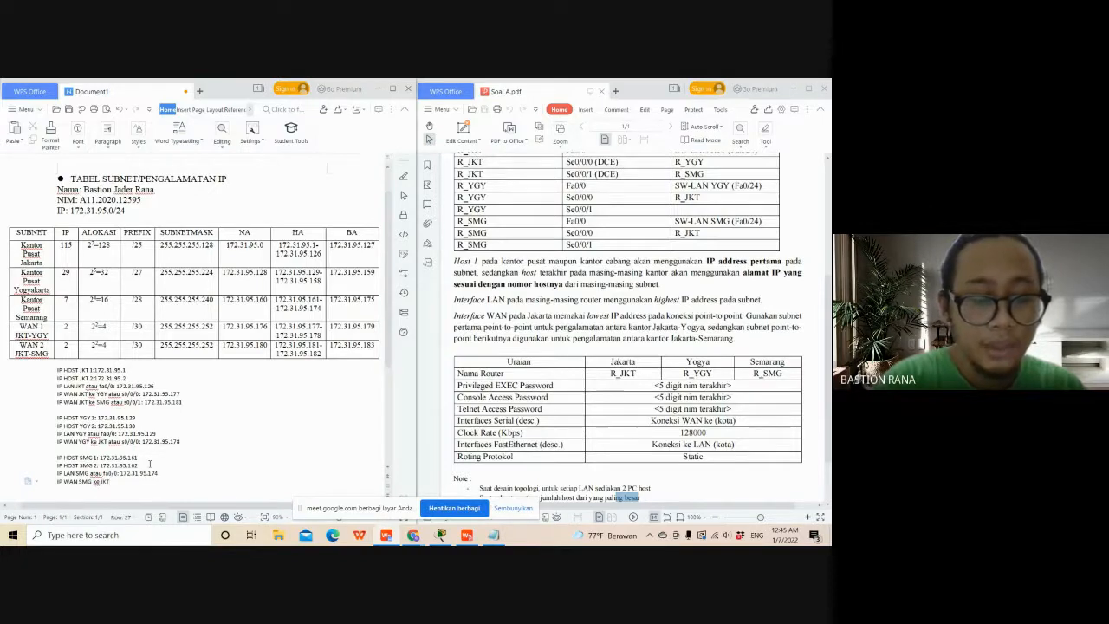
{"action": "type", "text": " atau"}
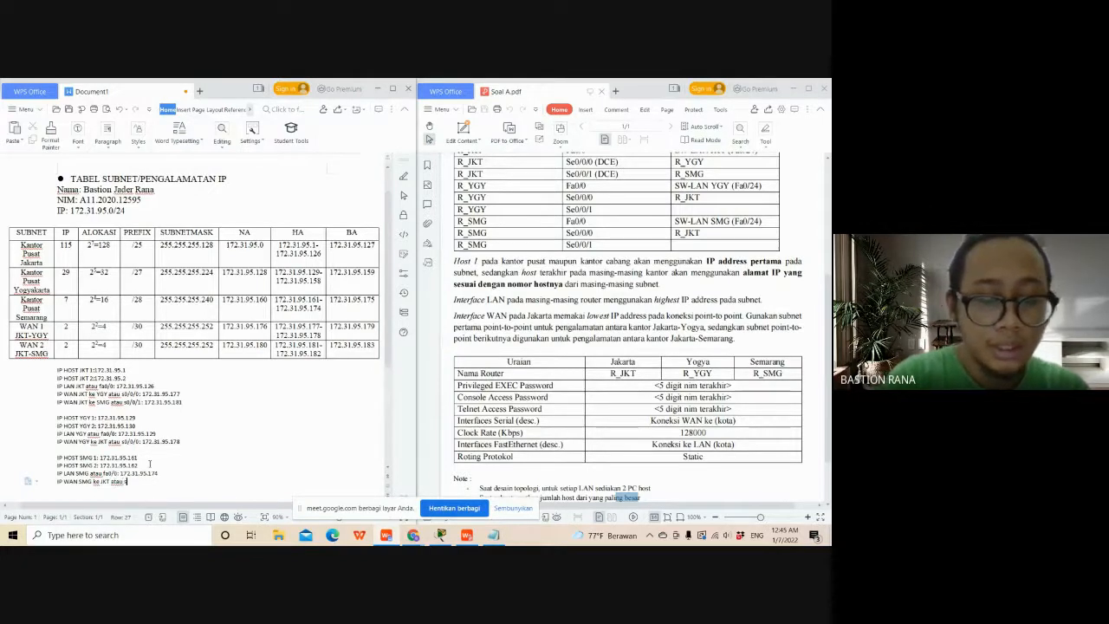
{"action": "type", "text": " s0/0/0"}
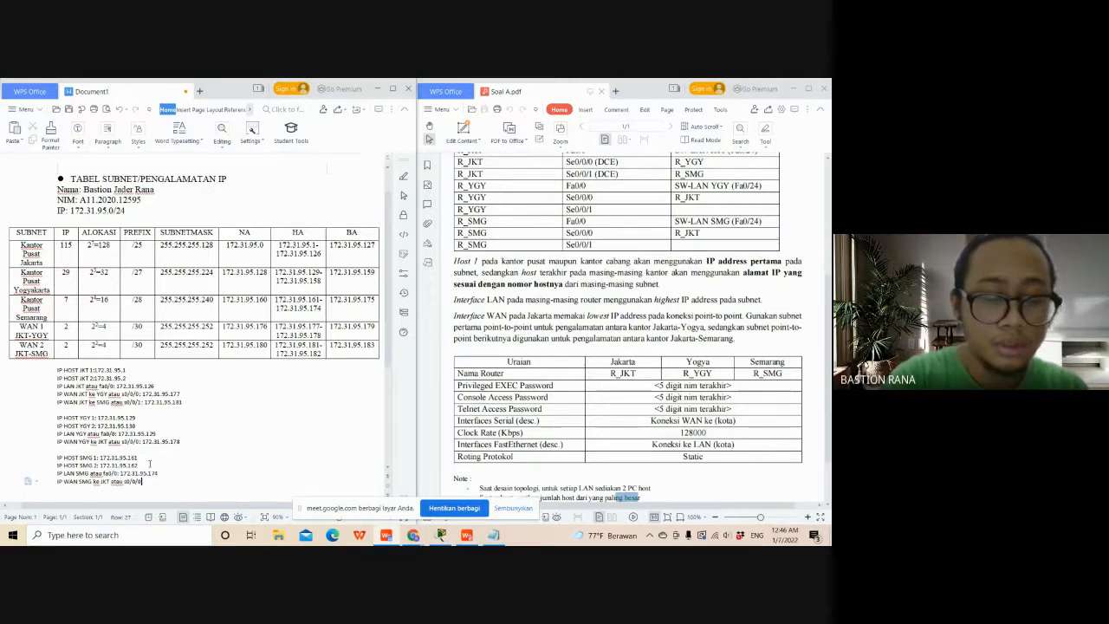
{"action": "type", "text": ": 17"}
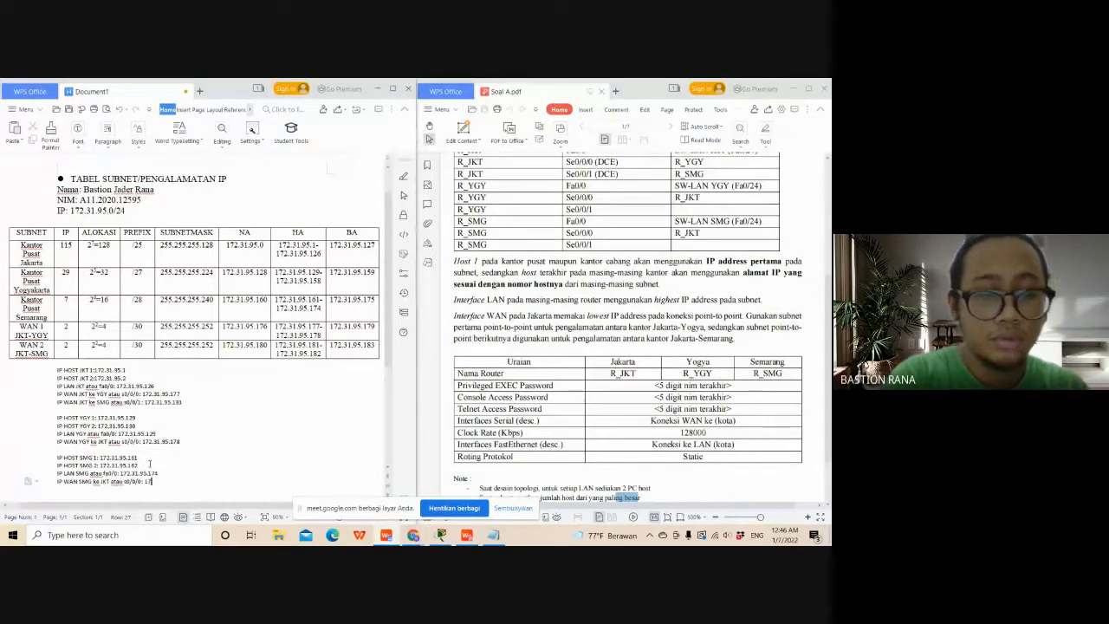
{"action": "type", "text": "2."}
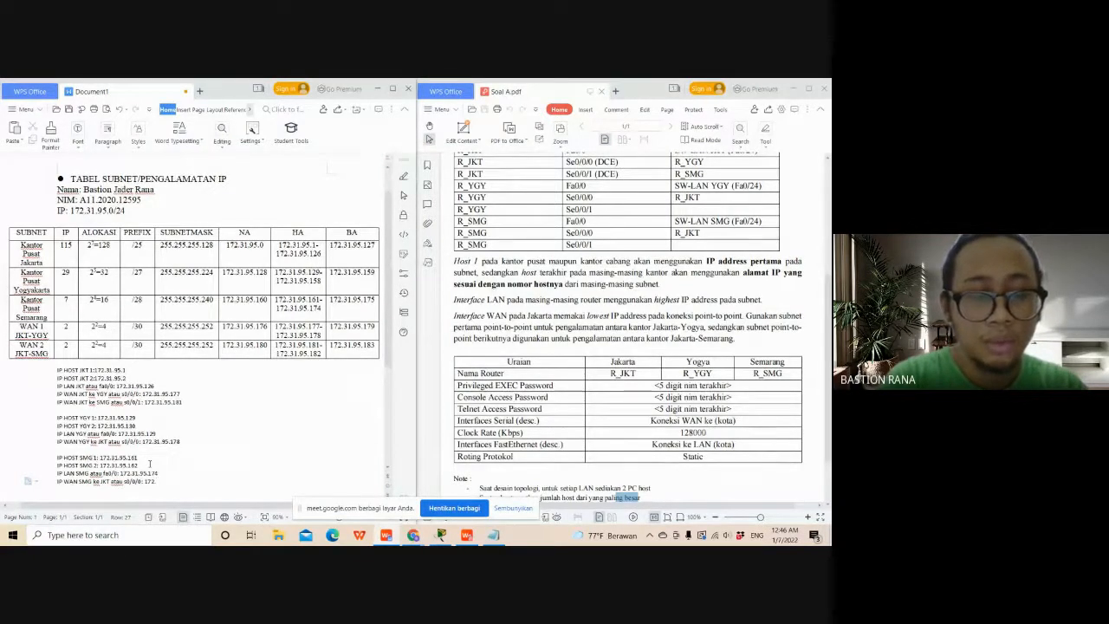
{"action": "type", "text": "31.95.182"}
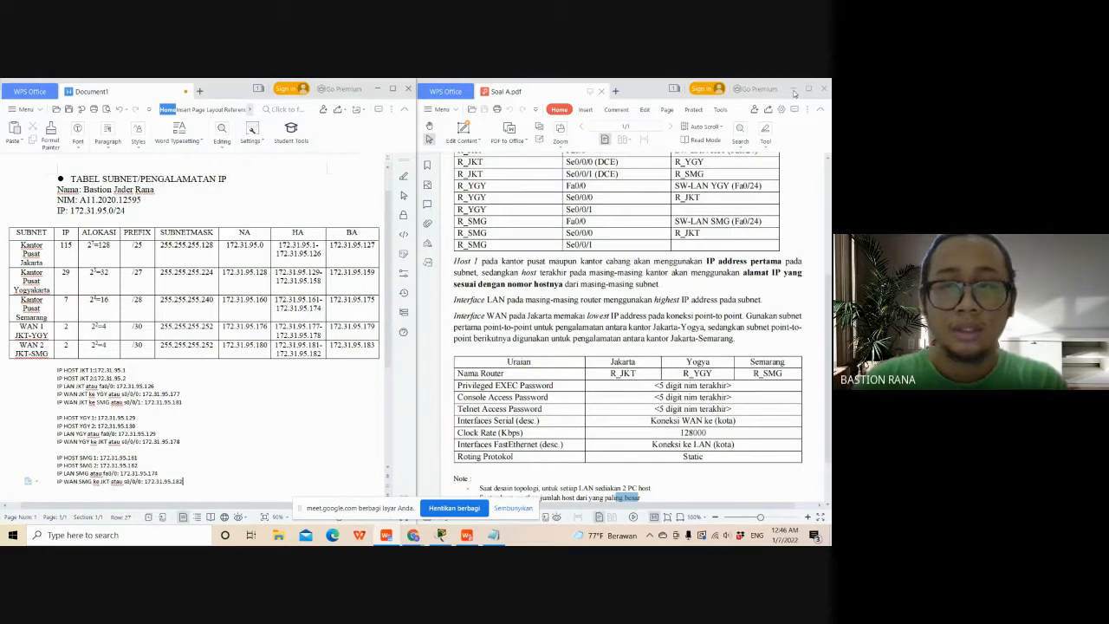
- Switch to Cisco Packet Tracer and show Soal A.pdf in a smaller window over it to review the subnet and router interface tables
{"action": "left_click", "coordinate": [377, 89]}
{"action": "left_click", "coordinate": [441, 535]}
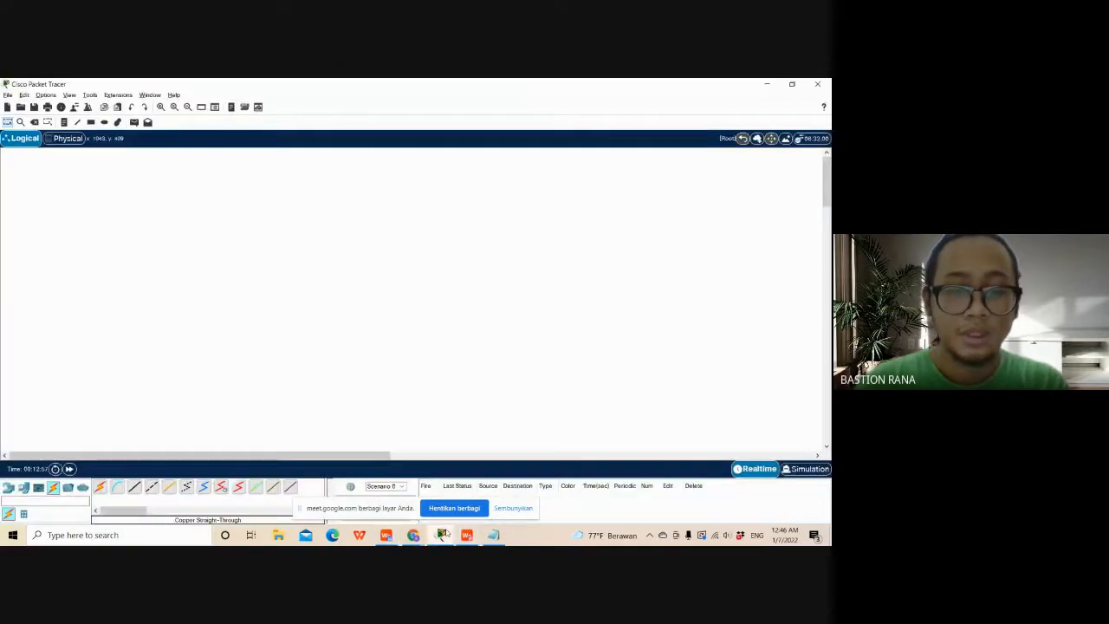
{"action": "left_click", "coordinate": [466, 535]}
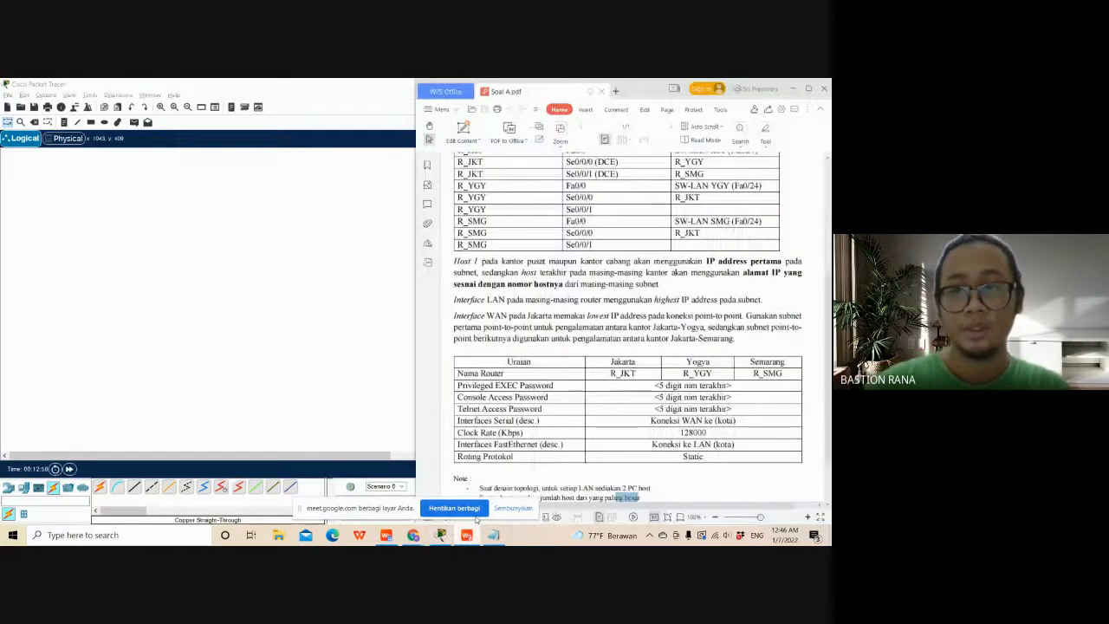
{"action": "left_click", "coordinate": [807, 89]}
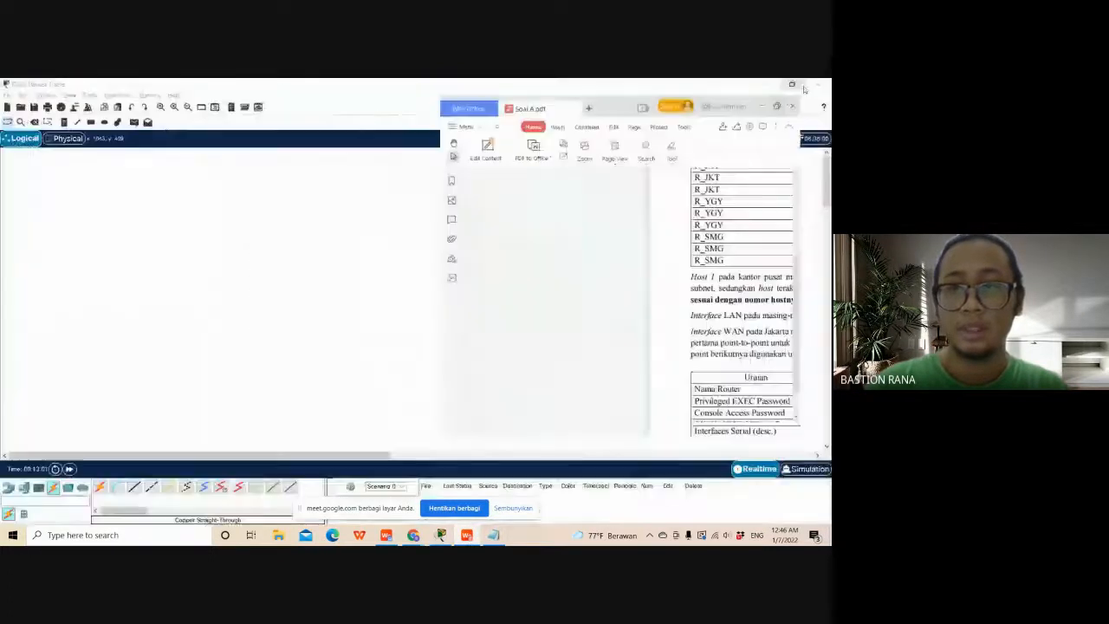
{"action": "left_click", "coordinate": [808, 86]}
{"action": "scroll", "coordinate": [650, 294], "scroll_direction": "up", "scroll_amount": 2}
{"action": "left_click_drag", "start_coordinate": [598, 419], "coordinate": [621, 418]}
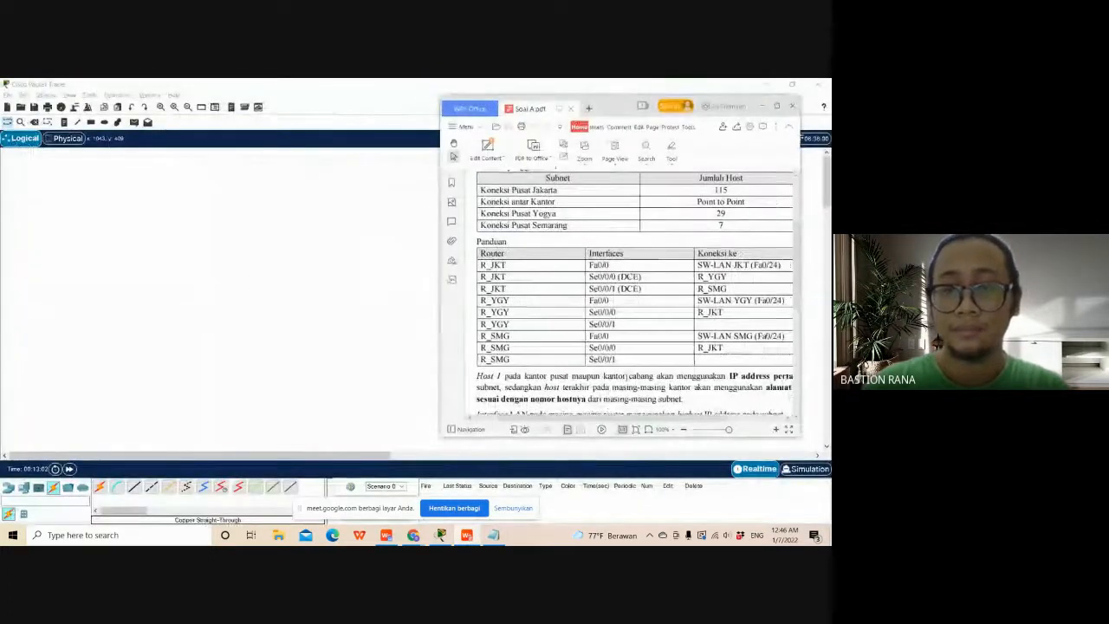
{"action": "scroll", "coordinate": [554, 394], "scroll_direction": "up", "scroll_amount": 2}
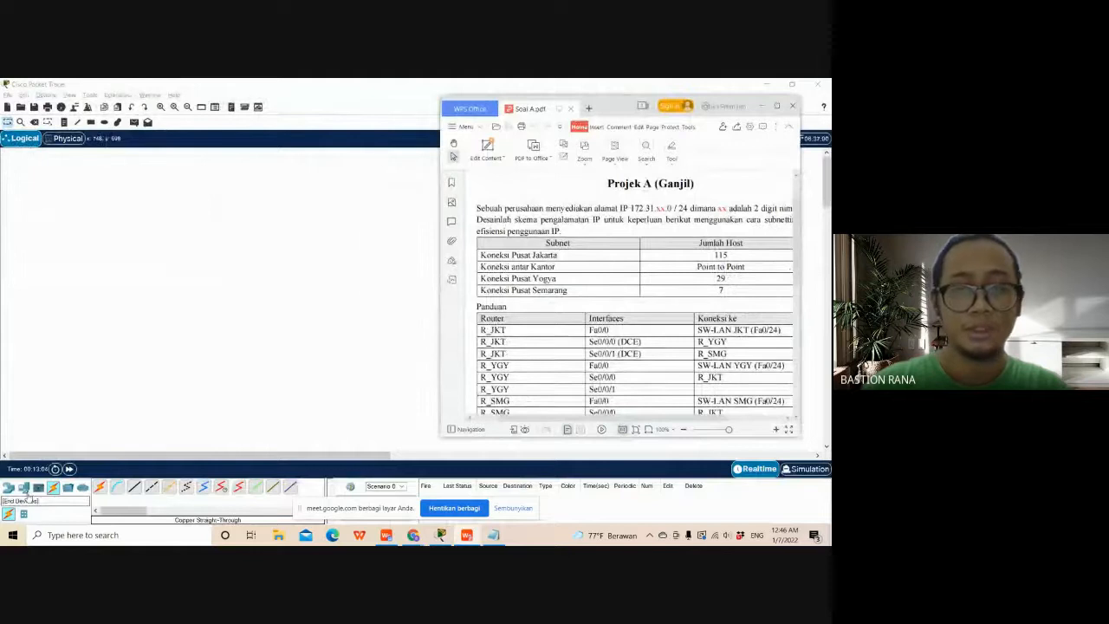
{"action": "scroll", "coordinate": [715, 382], "scroll_direction": "down", "scroll_amount": 1}
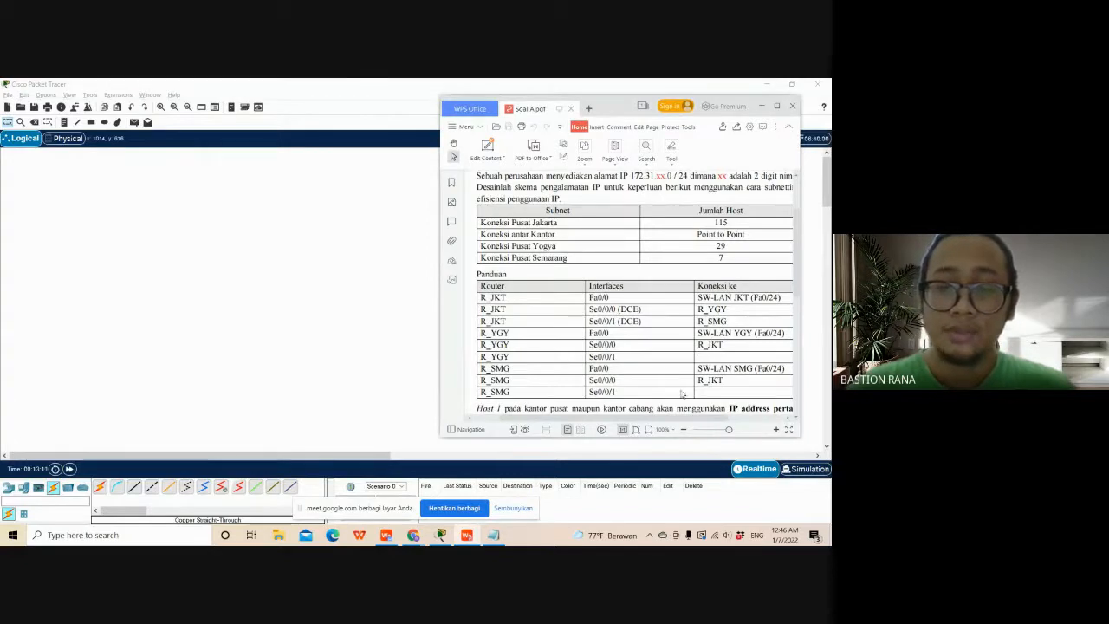
- Place three 1841 routers in a triangle on the empty logical workspace, one above and two below
{"action": "left_click", "coordinate": [10, 489]}
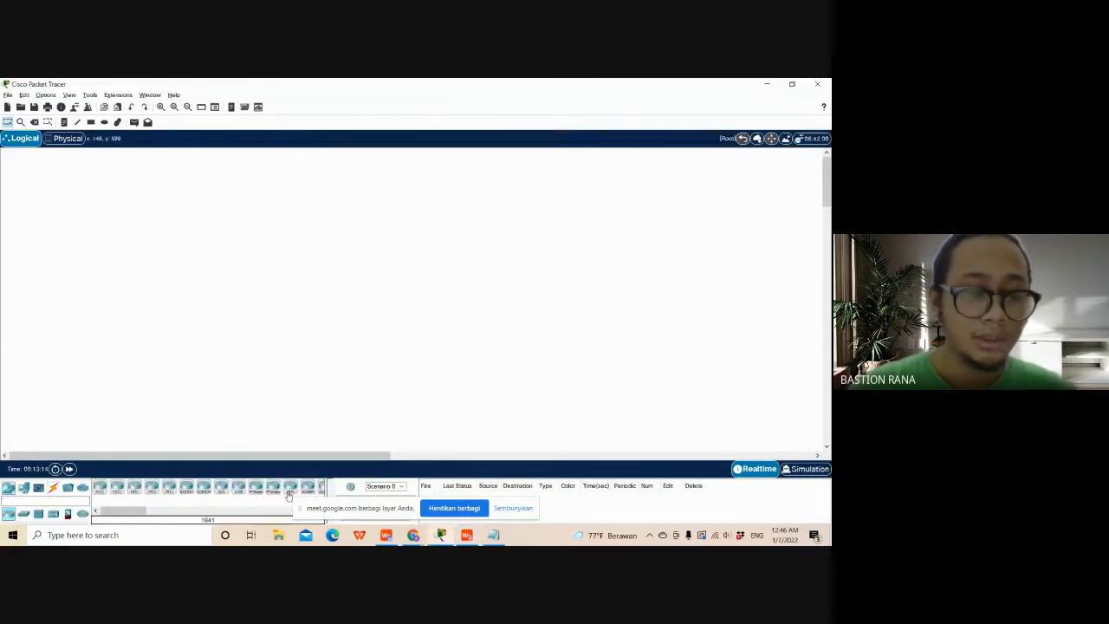
{"action": "left_click_drag", "start_coordinate": [290, 488], "coordinate": [252, 260]}
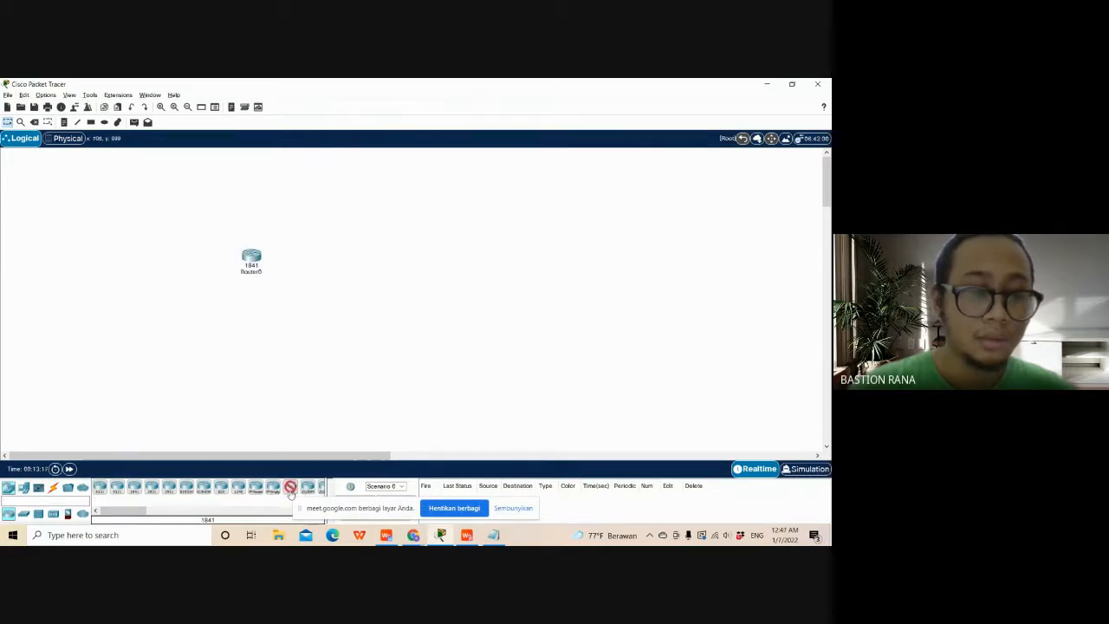
{"action": "left_click_drag", "start_coordinate": [290, 488], "coordinate": [196, 312]}
{"action": "left_click_drag", "start_coordinate": [290, 488], "coordinate": [312, 313]}
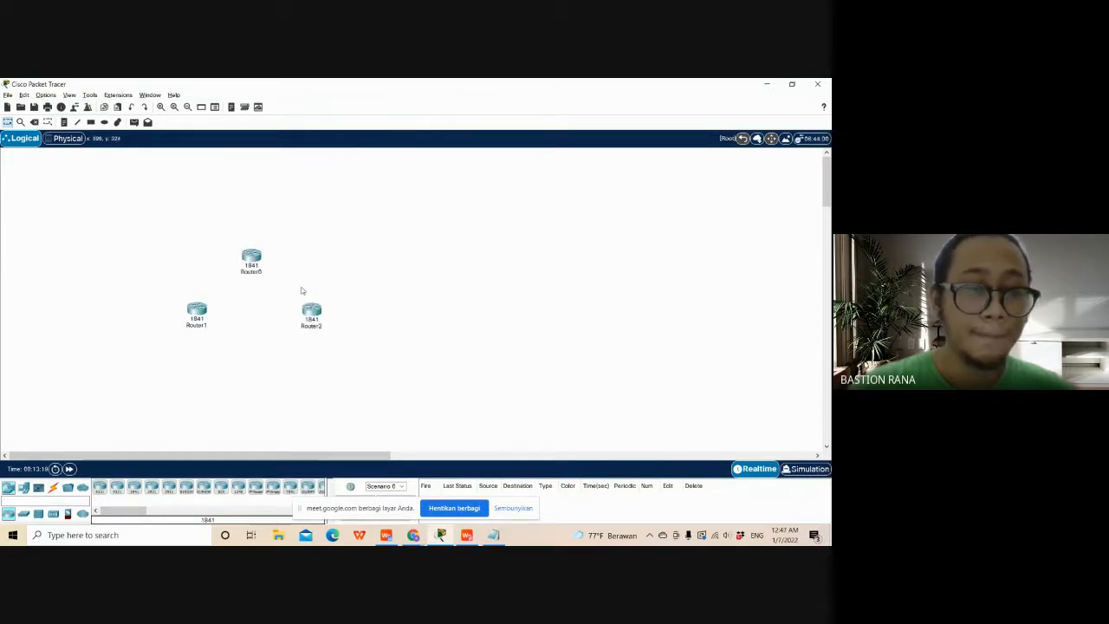
- Rename the upper router, Router0, as R_JKT
{"action": "left_click", "coordinate": [251, 269]}
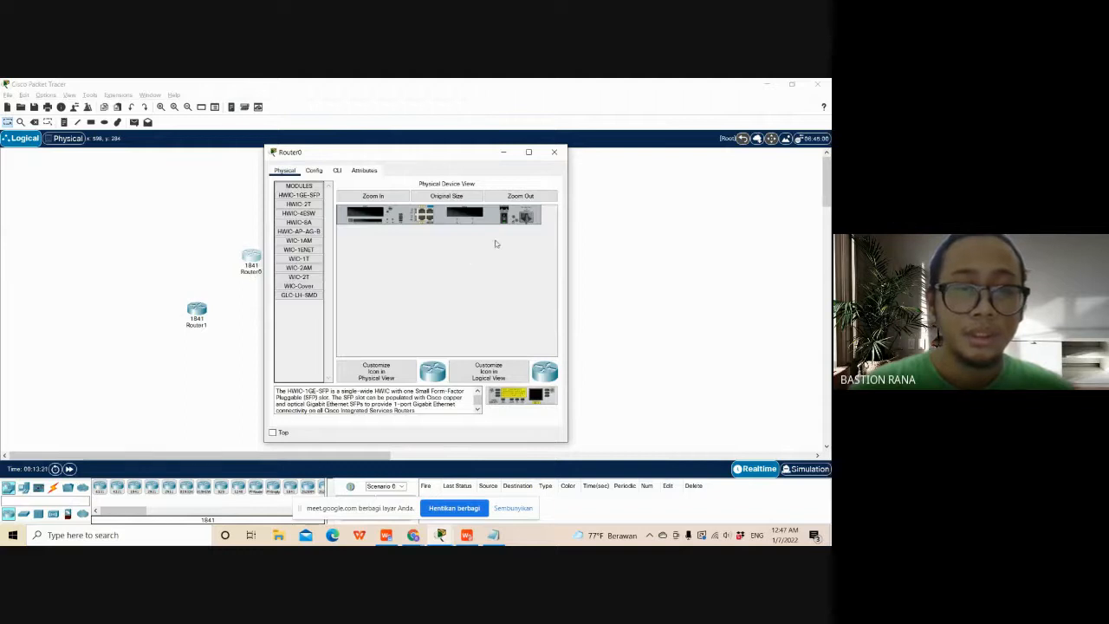
{"action": "left_click", "coordinate": [554, 152]}
{"action": "left_click", "coordinate": [252, 272]}
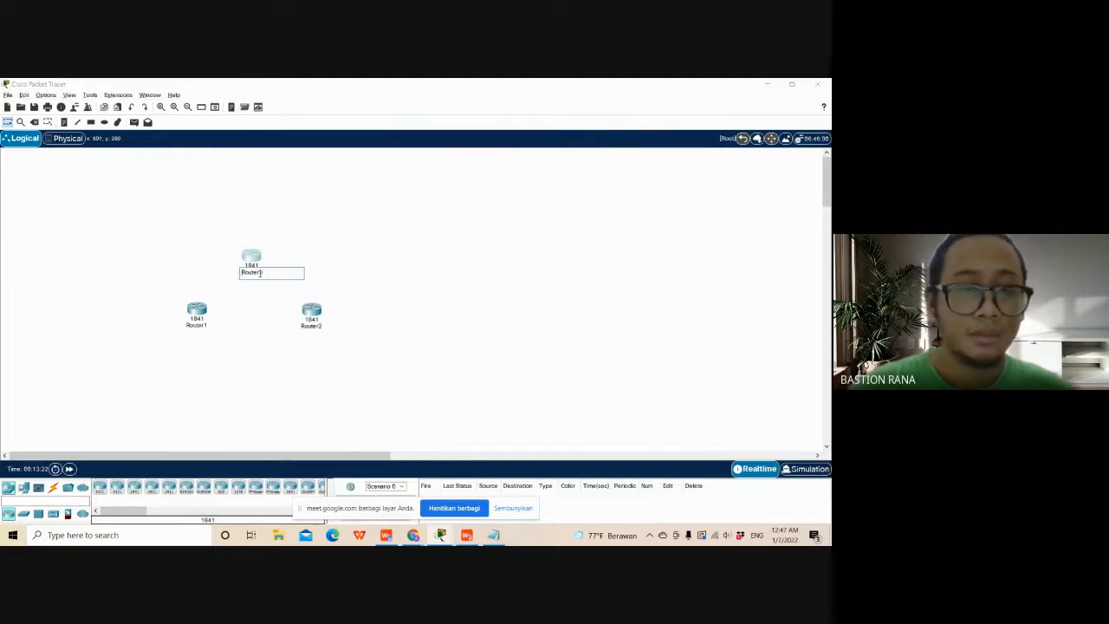
{"action": "left_click_drag", "start_coordinate": [268, 274], "coordinate": [238, 275]}
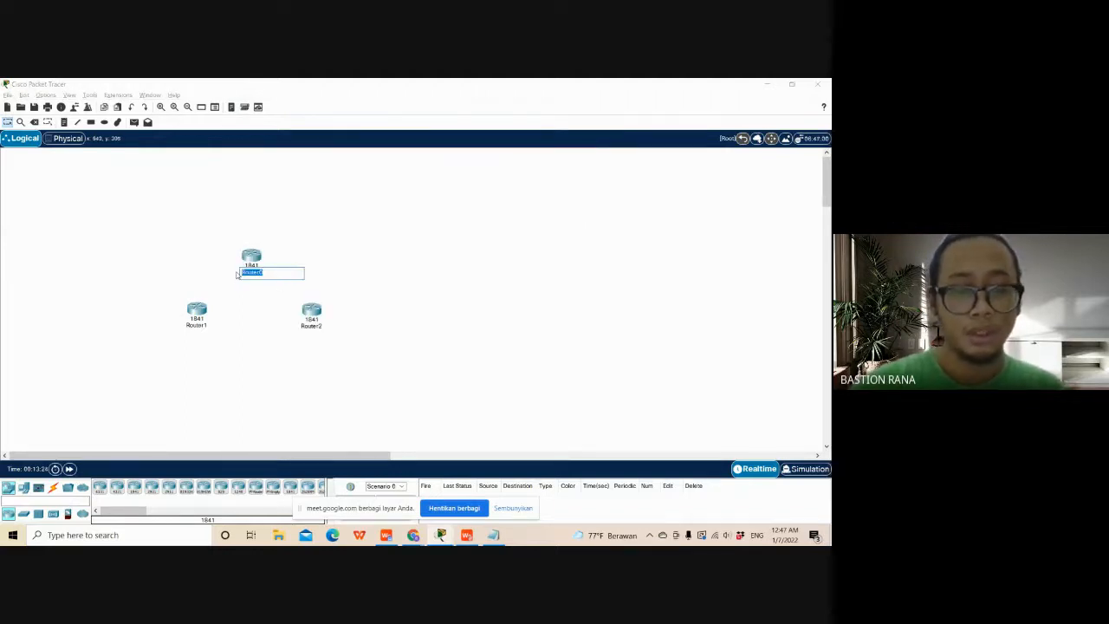
{"action": "type", "text": "R_JKT"}
{"action": "left_click", "coordinate": [236, 303]}
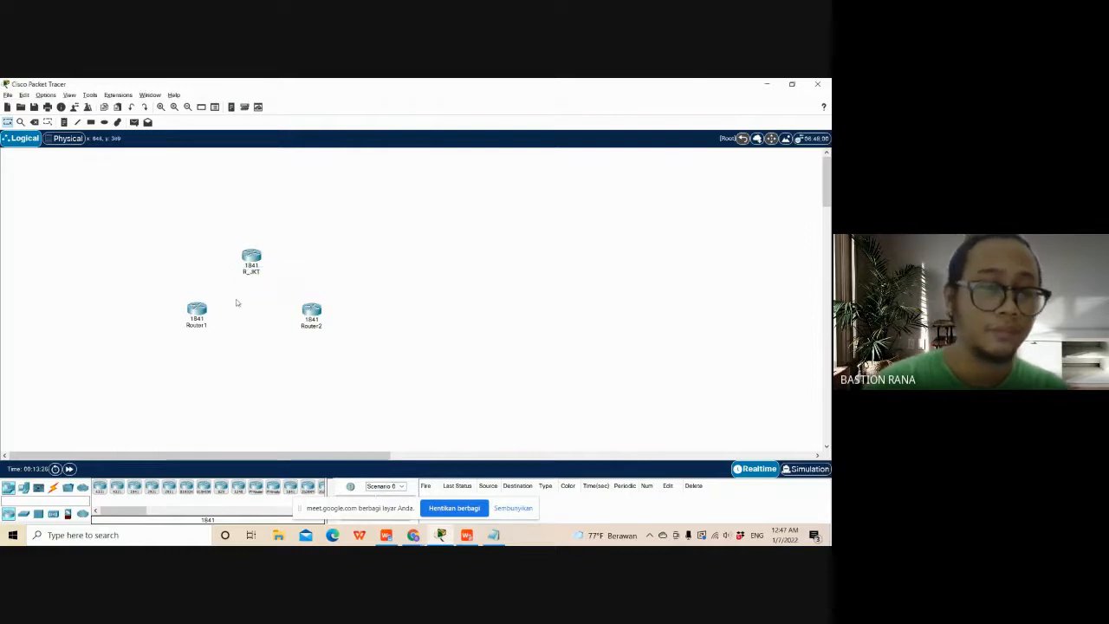
- Rename the lower-left router, Router1, as R_YGY
{"action": "left_click", "coordinate": [203, 328]}
{"action": "left_click_drag", "start_coordinate": [208, 327], "coordinate": [189, 329]}
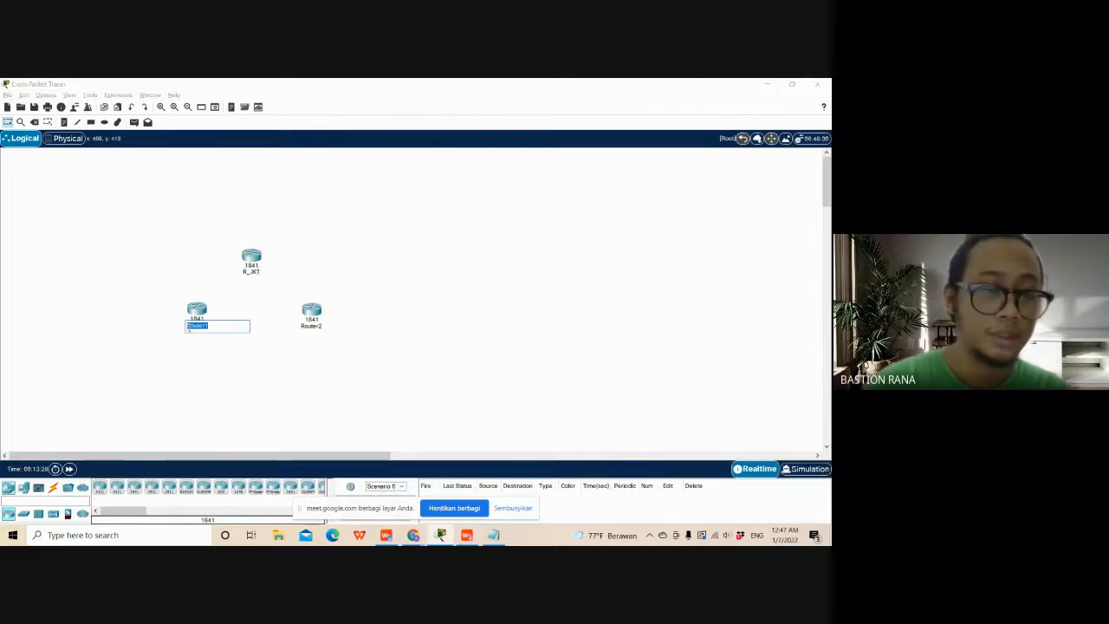
{"action": "type", "text": "R_"}
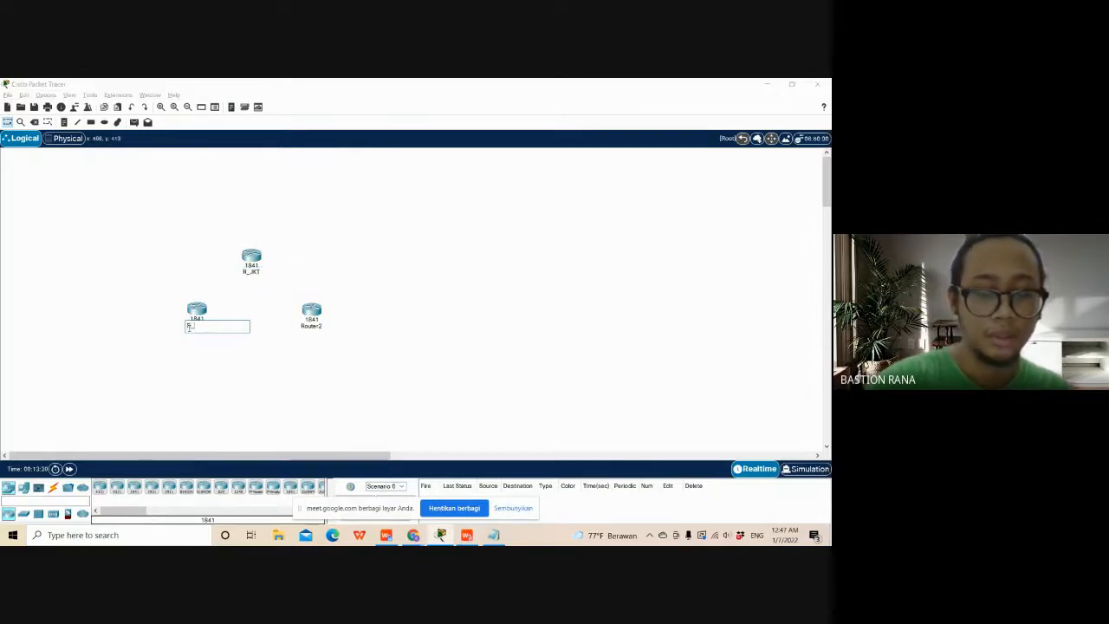
{"action": "type", "text": "S"}
{"action": "key", "text": "BackSpace"}
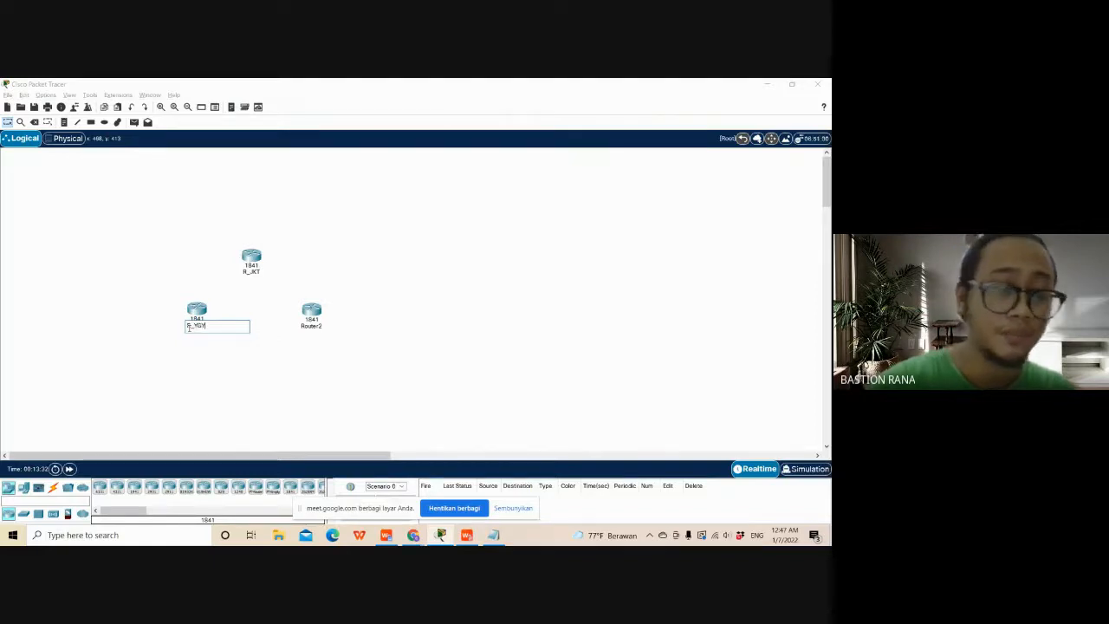
{"action": "left_click", "coordinate": [346, 339]}
- Rename the lower-right router, Router2, as R_SMG
{"action": "left_click", "coordinate": [328, 328]}
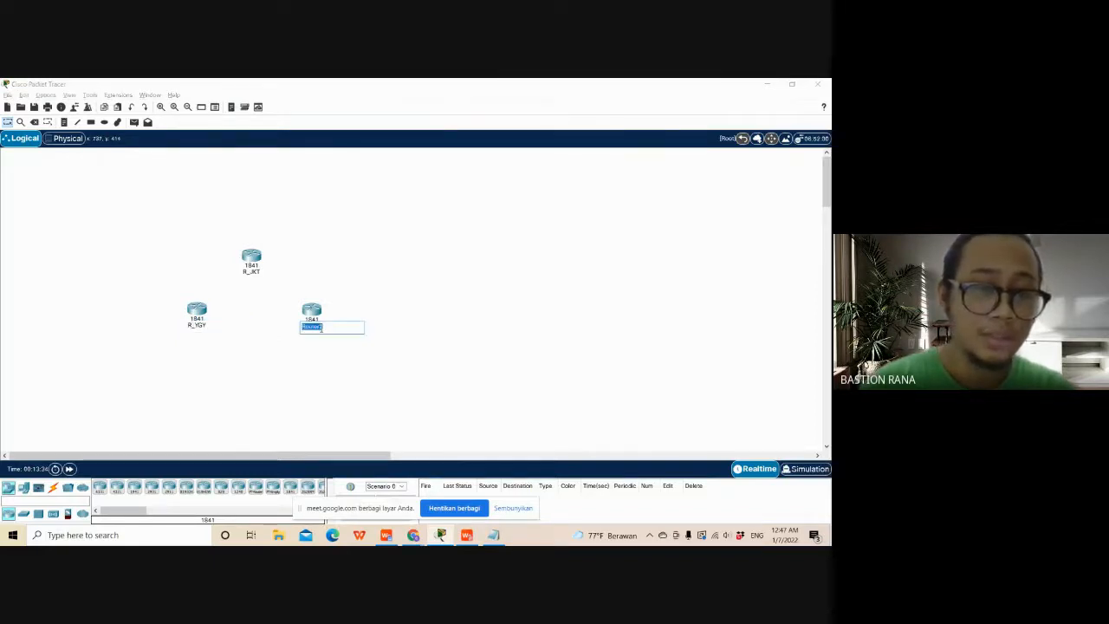
{"action": "type", "text": "R_SM"}
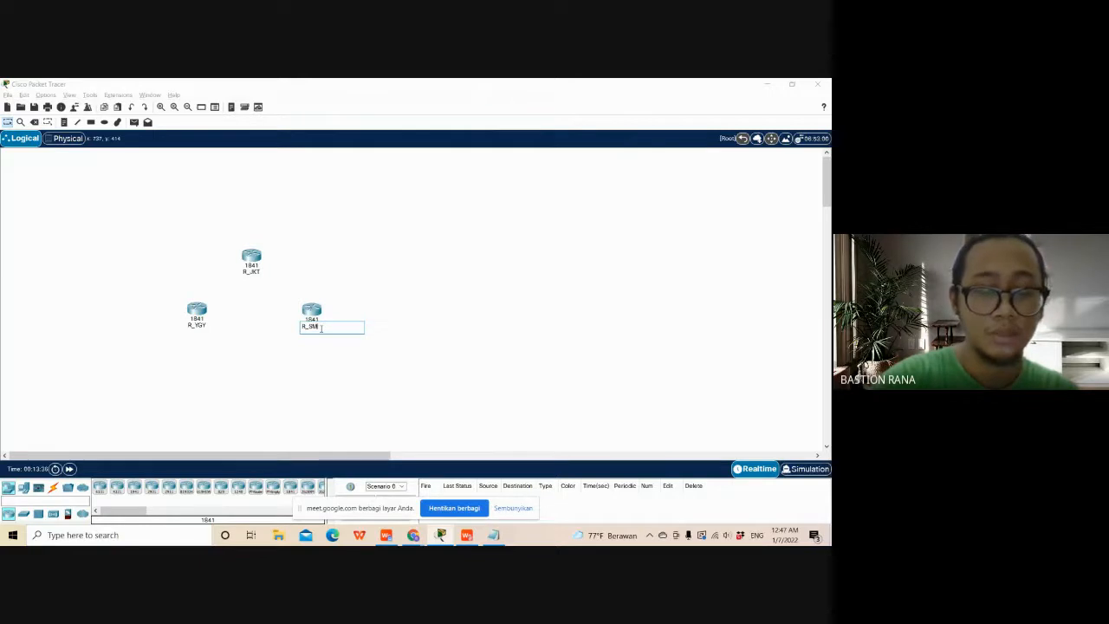
{"action": "type", "text": "G"}
{"action": "left_click", "coordinate": [330, 348]}
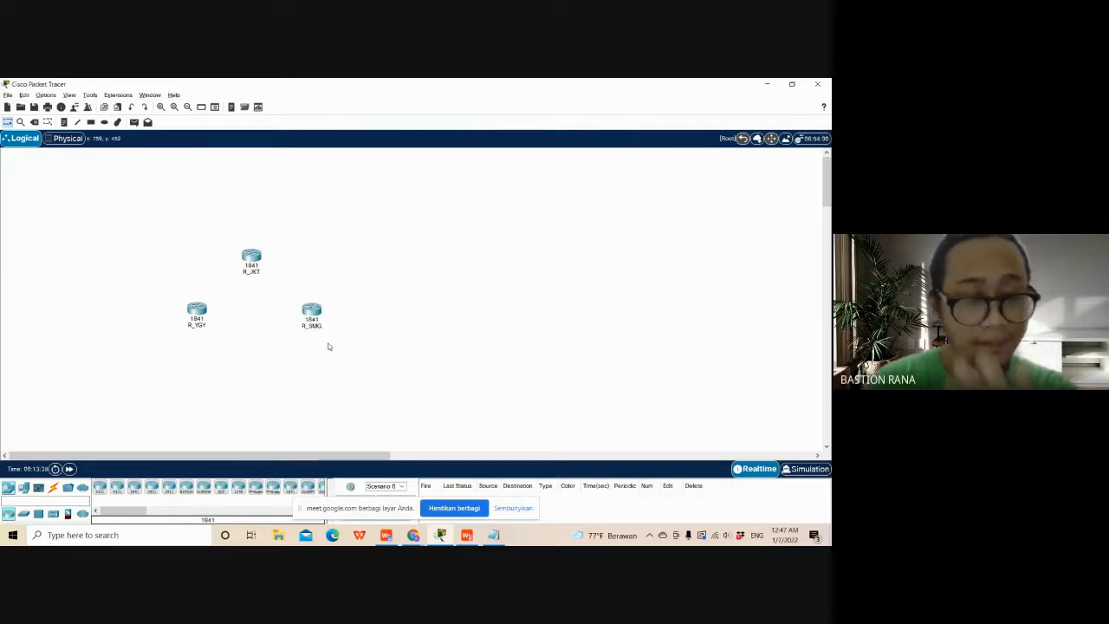
- Move R_JKT slightly higher and shift R_SMG slightly up and inward to even out the router triangle
{"action": "left_click_drag", "start_coordinate": [315, 313], "coordinate": [310, 305]}
{"action": "left_click_drag", "start_coordinate": [256, 260], "coordinate": [257, 250]}
{"action": "left_click", "coordinate": [201, 310]}
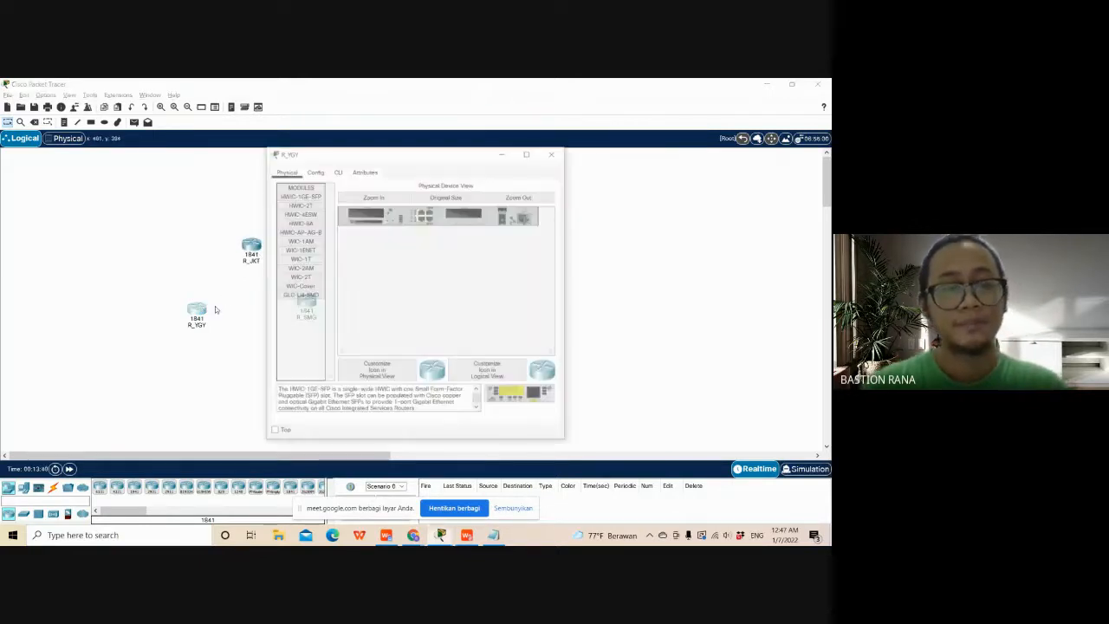
{"action": "left_click", "coordinate": [551, 154]}
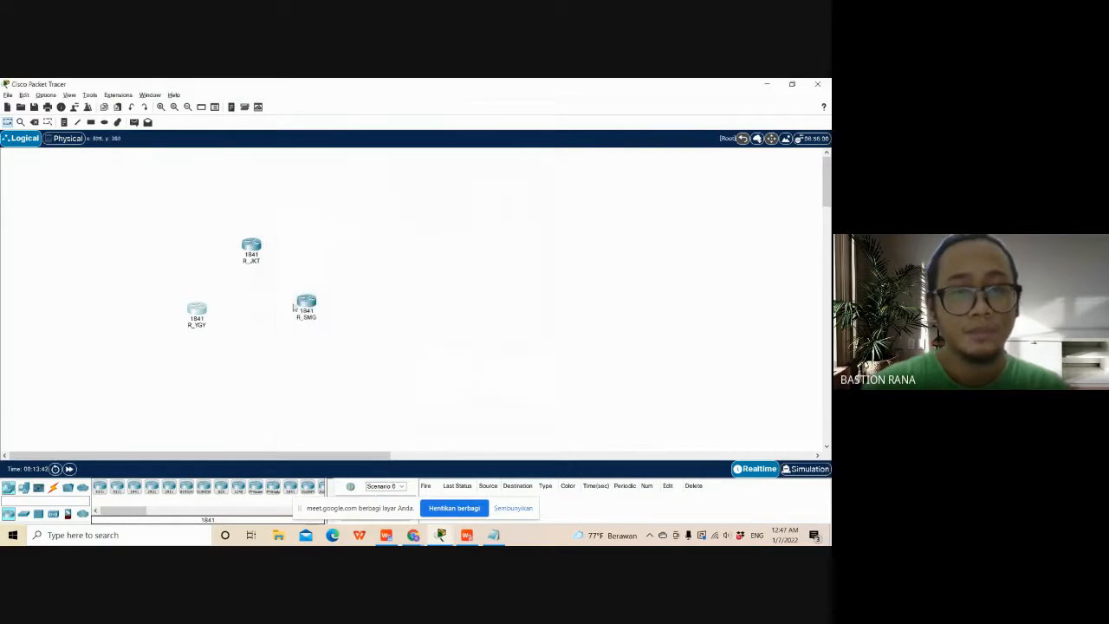
{"action": "left_click_drag", "start_coordinate": [302, 302], "coordinate": [304, 307]}
{"action": "left_click", "coordinate": [285, 319]}
{"action": "left_click", "coordinate": [253, 257]}
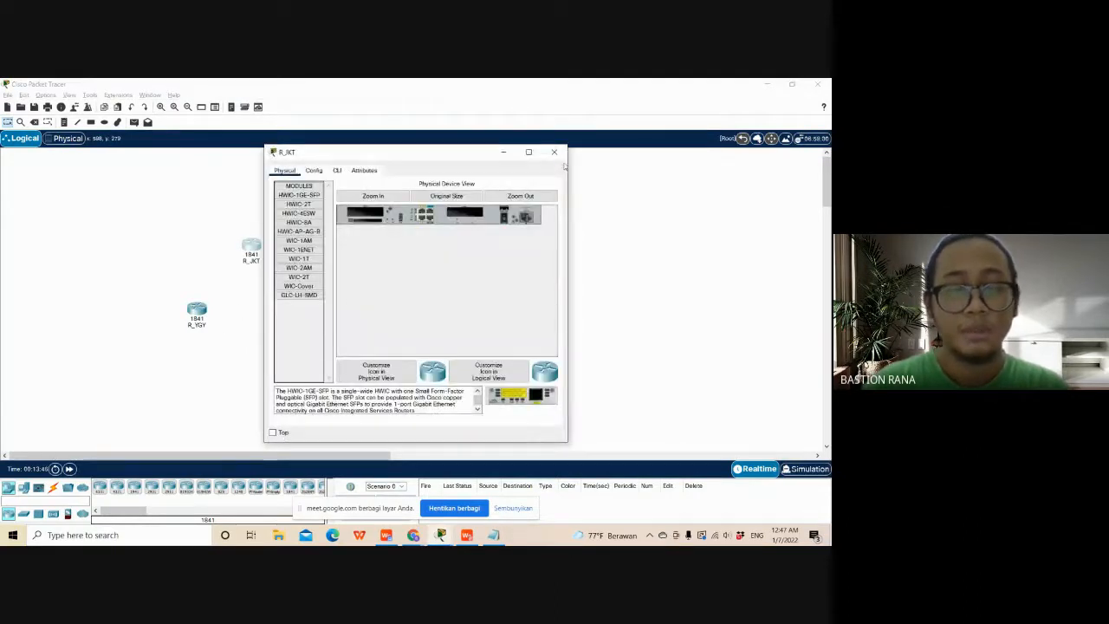
{"action": "left_click", "coordinate": [554, 152]}
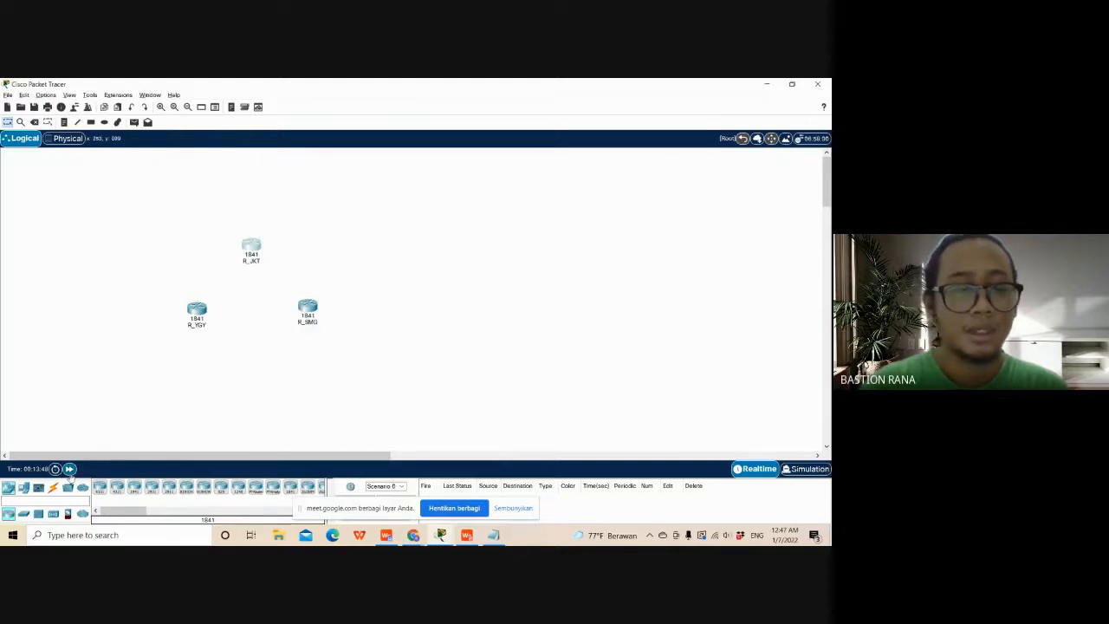
{"action": "left_click", "coordinate": [53, 488]}
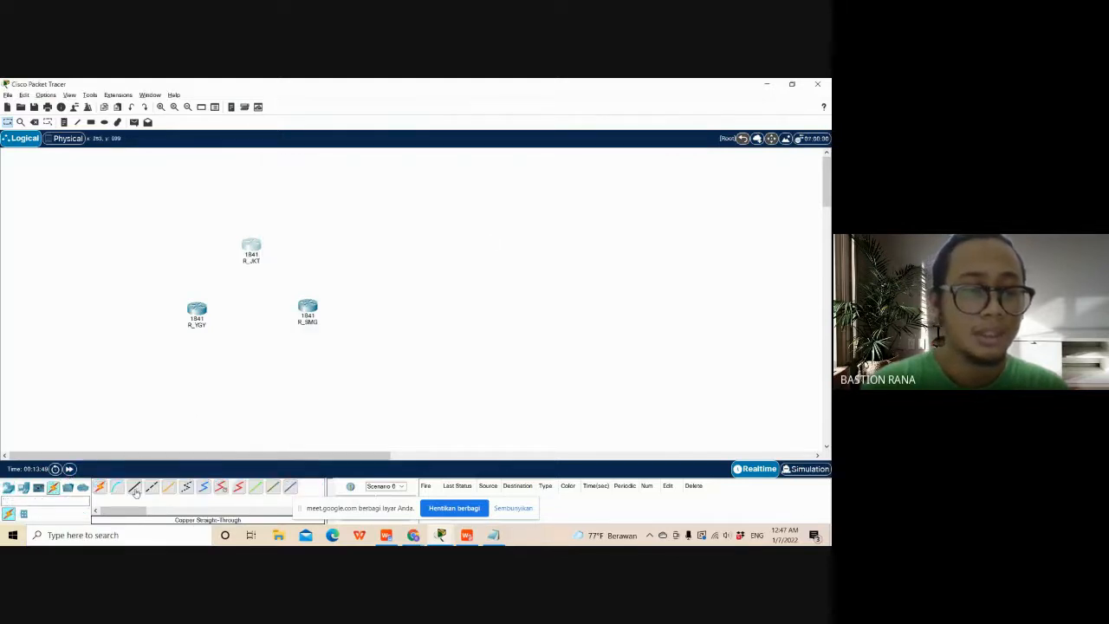
{"action": "left_click", "coordinate": [221, 487]}
{"action": "left_click", "coordinate": [250, 249]}
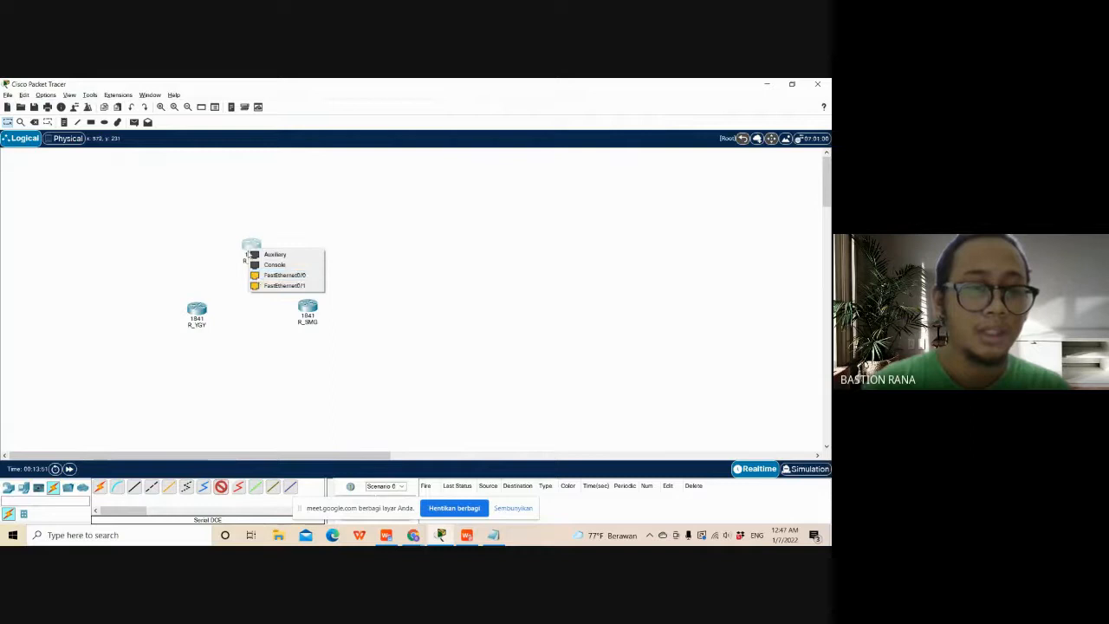
{"action": "left_click", "coordinate": [257, 332]}
{"action": "left_click", "coordinate": [9, 487]}
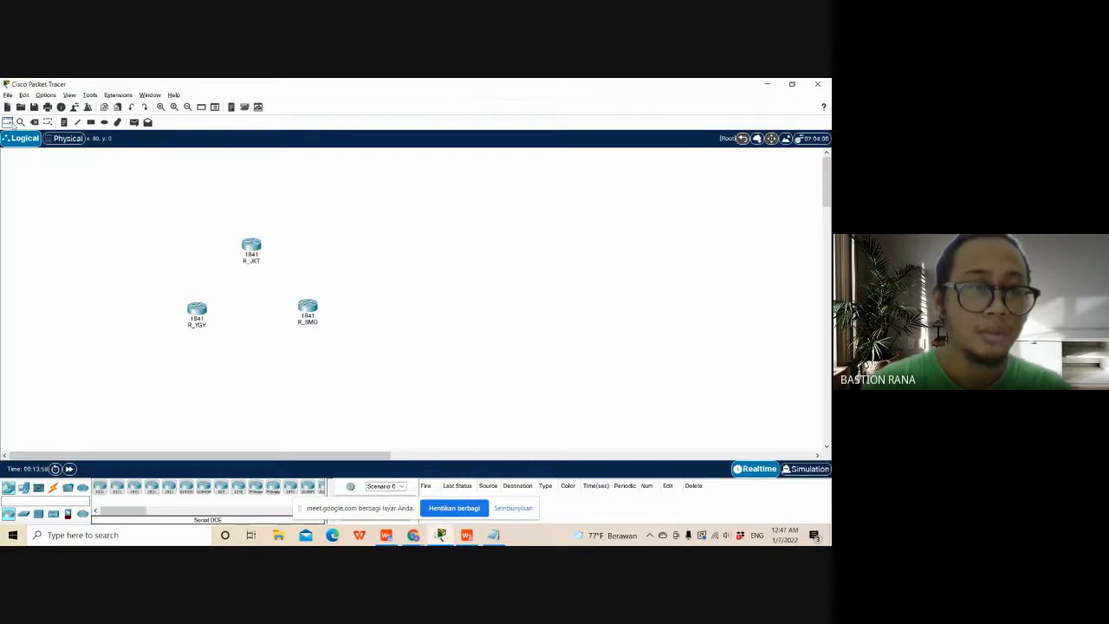
{"action": "left_click", "coordinate": [53, 487]}
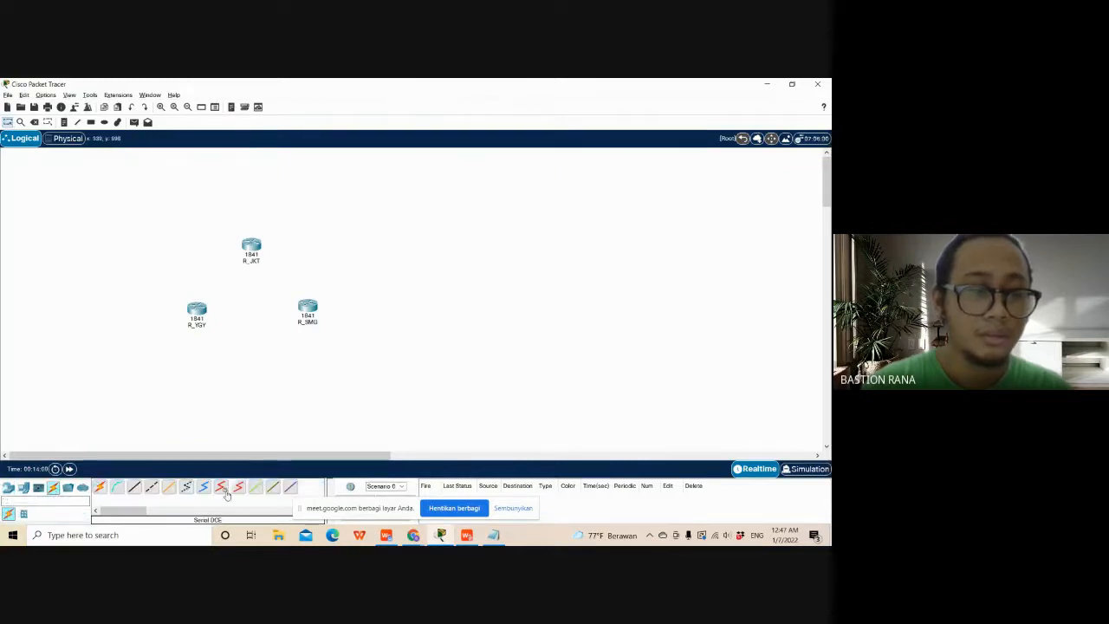
- Install a WIC-2T module in R_JKT's slot nearest the power switch, powering the router off for the installation and back on
{"action": "left_click", "coordinate": [251, 245]}
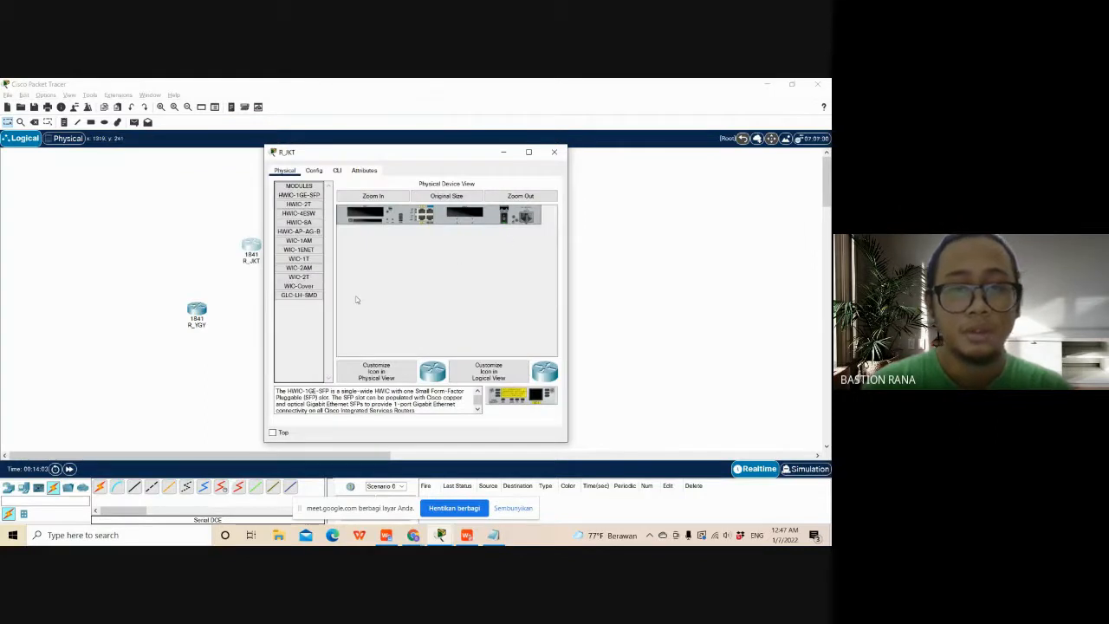
{"action": "left_click", "coordinate": [298, 276]}
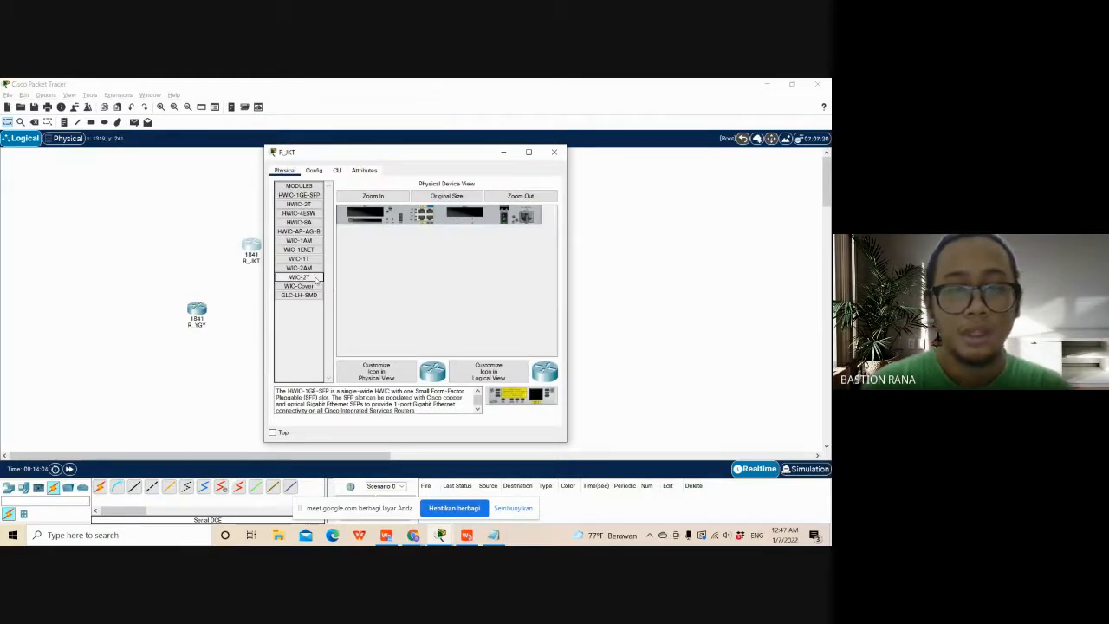
{"action": "left_click", "coordinate": [504, 223]}
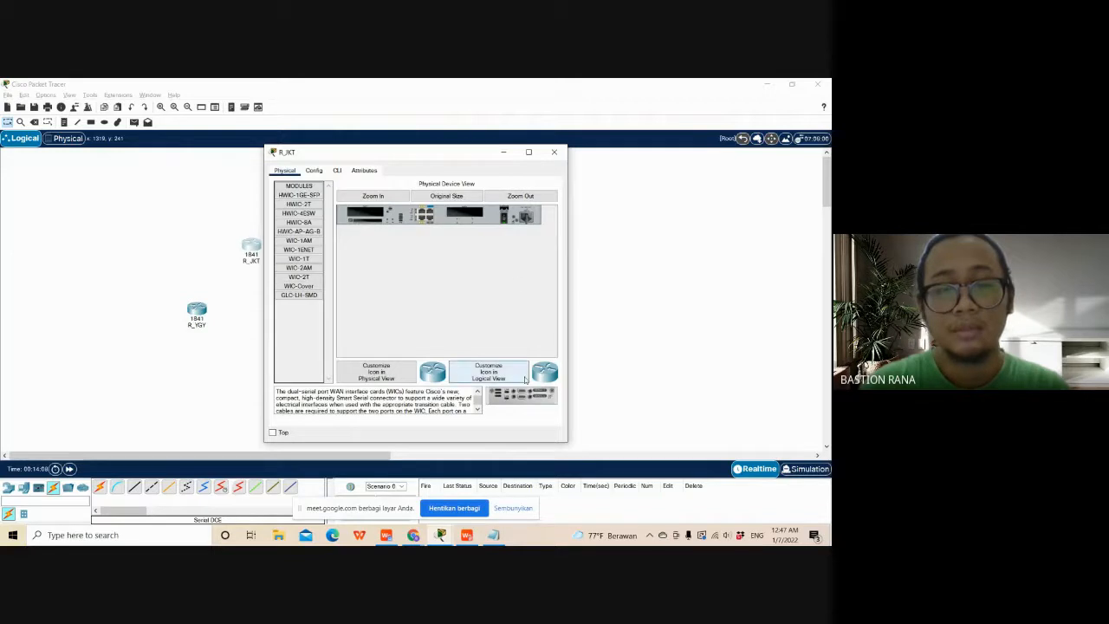
{"action": "left_click_drag", "start_coordinate": [519, 394], "coordinate": [466, 215]}
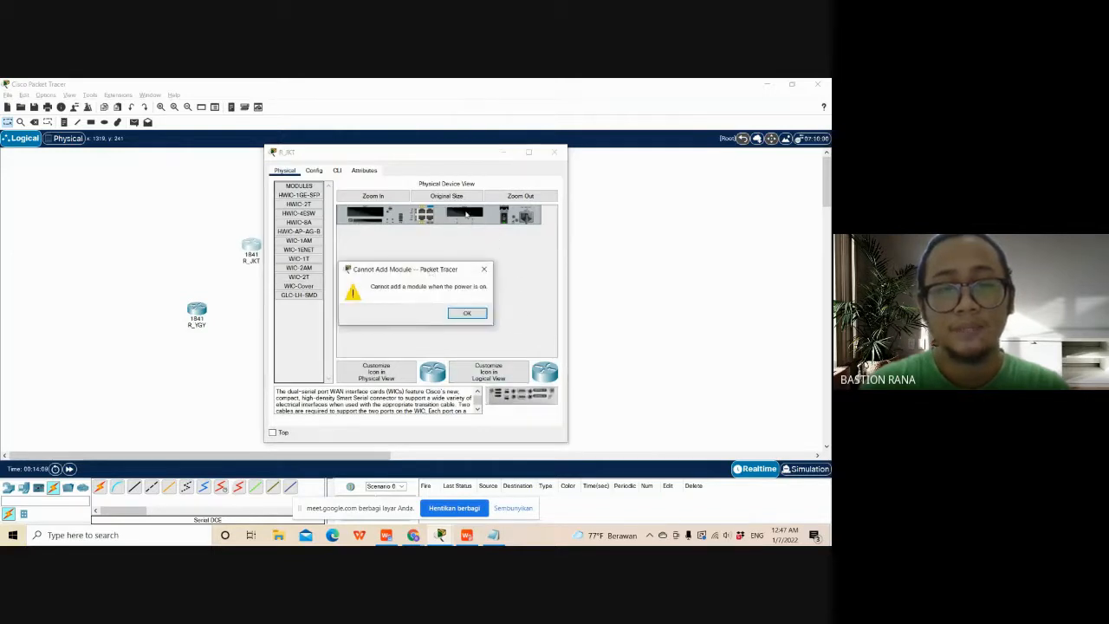
{"action": "left_click", "coordinate": [467, 313]}
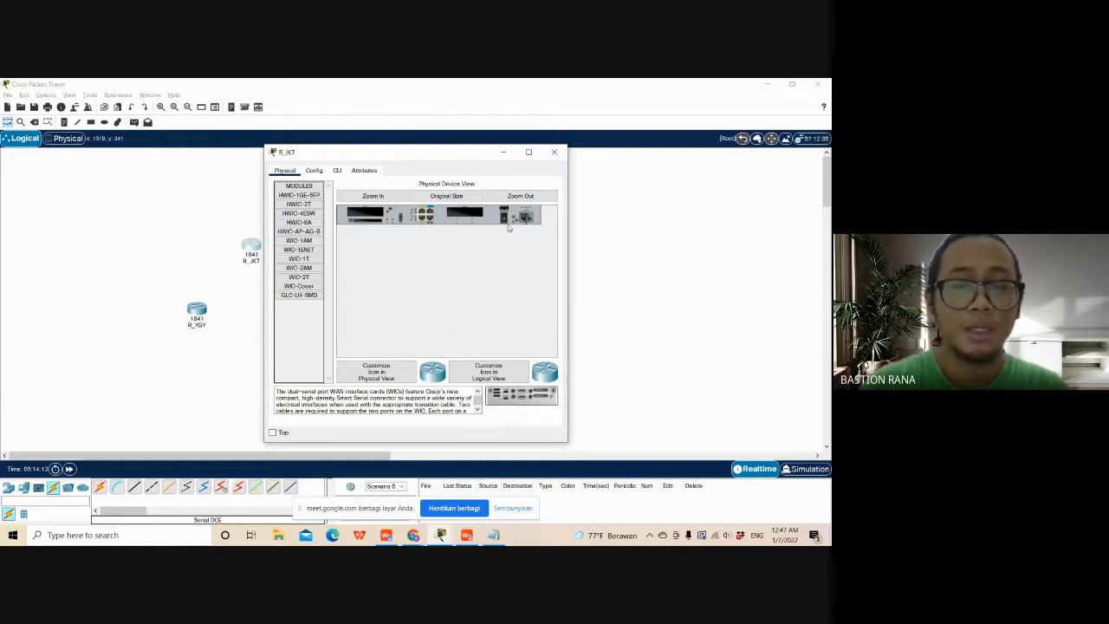
{"action": "left_click_drag", "start_coordinate": [520, 394], "coordinate": [466, 217]}
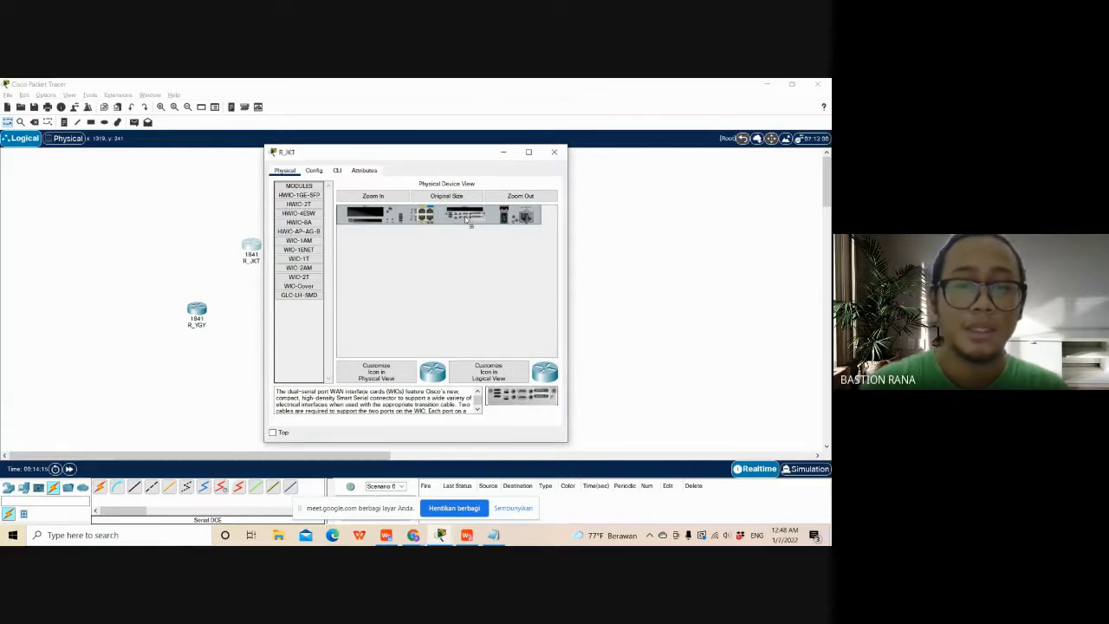
{"action": "left_click", "coordinate": [505, 222]}
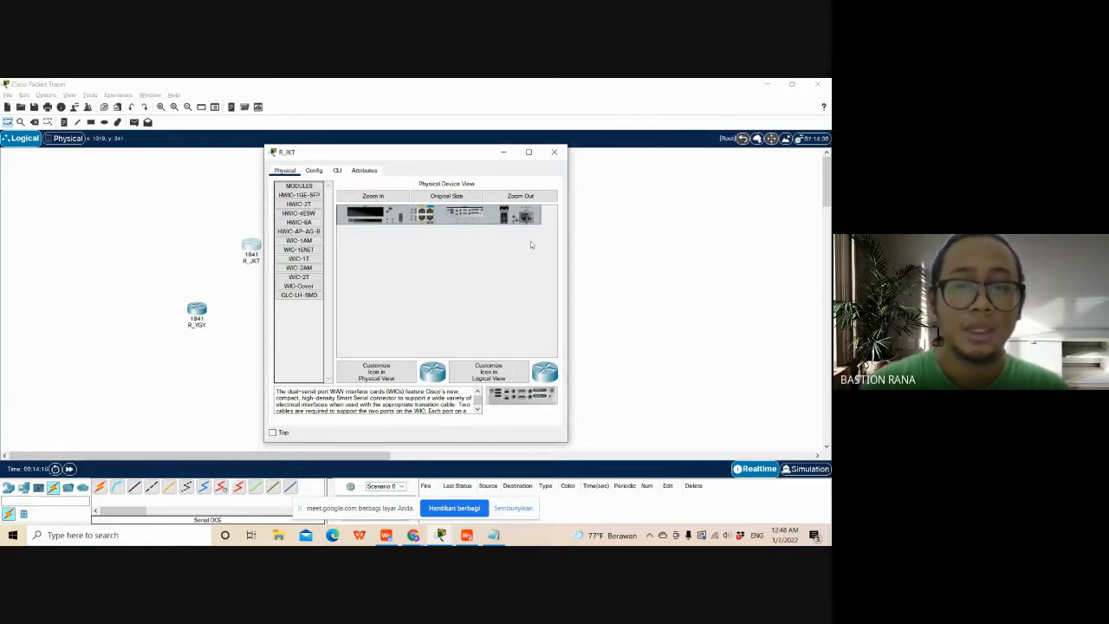
{"action": "left_click", "coordinate": [554, 152]}
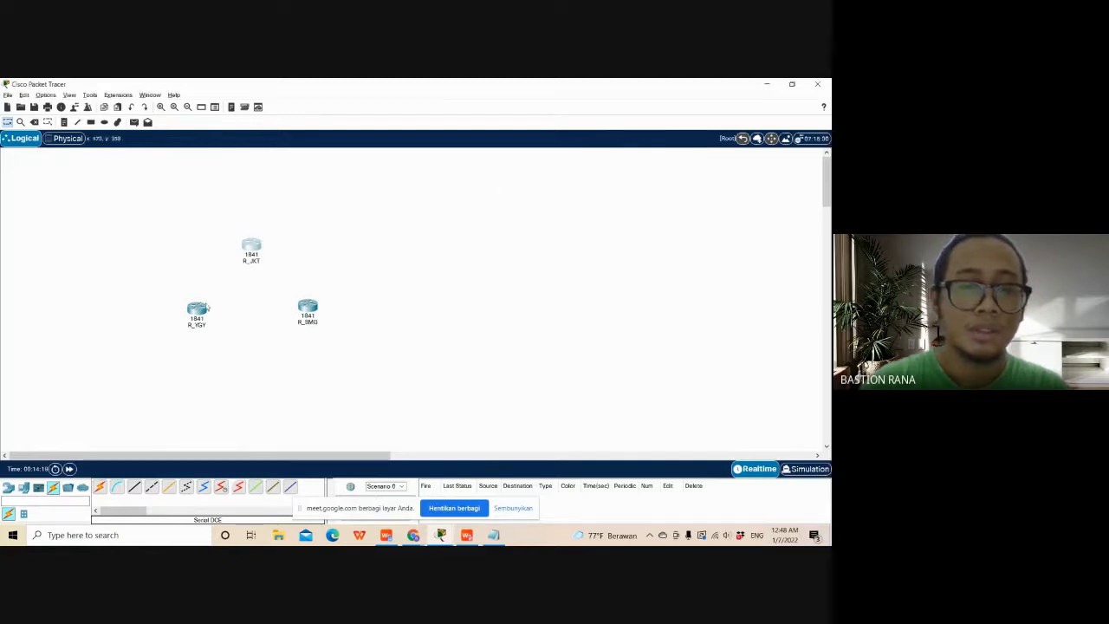
- Install a WIC-2T module in R_YGY's slot nearest the power switch, with the router powered off for the installation
{"action": "left_click", "coordinate": [197, 310]}
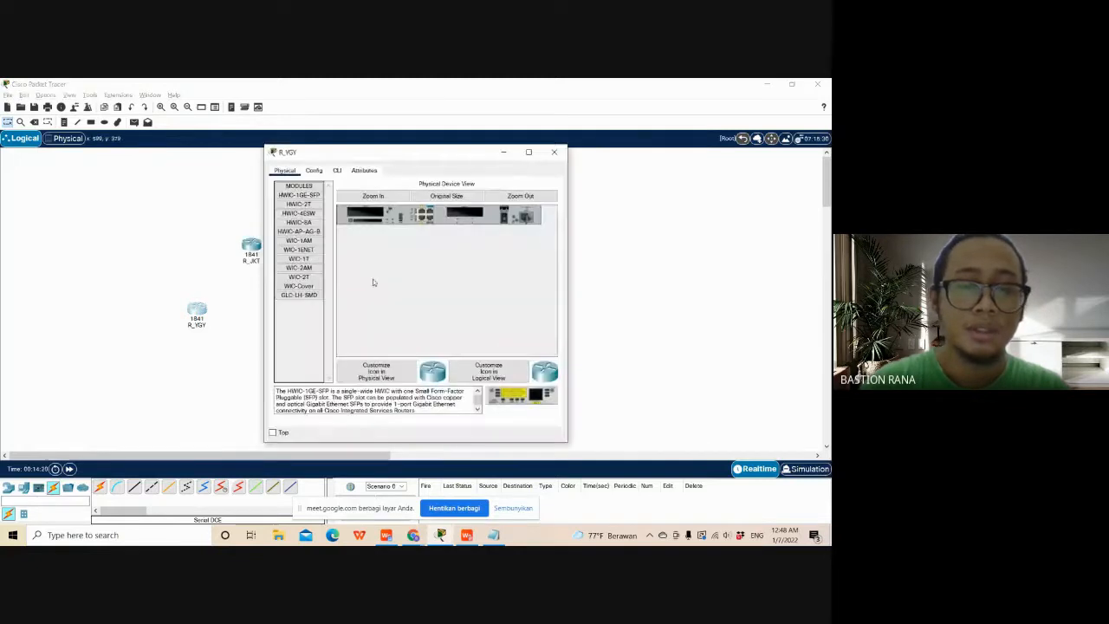
{"action": "left_click", "coordinate": [313, 275]}
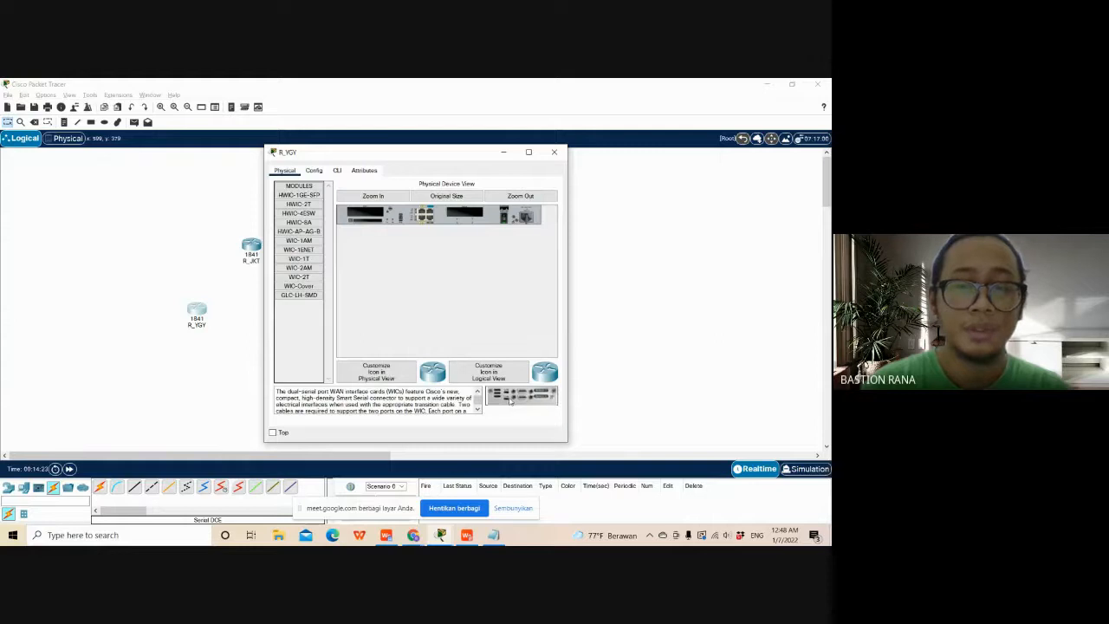
{"action": "left_click_drag", "start_coordinate": [511, 399], "coordinate": [507, 216]}
{"action": "left_click_drag", "start_coordinate": [518, 380], "coordinate": [468, 217]}
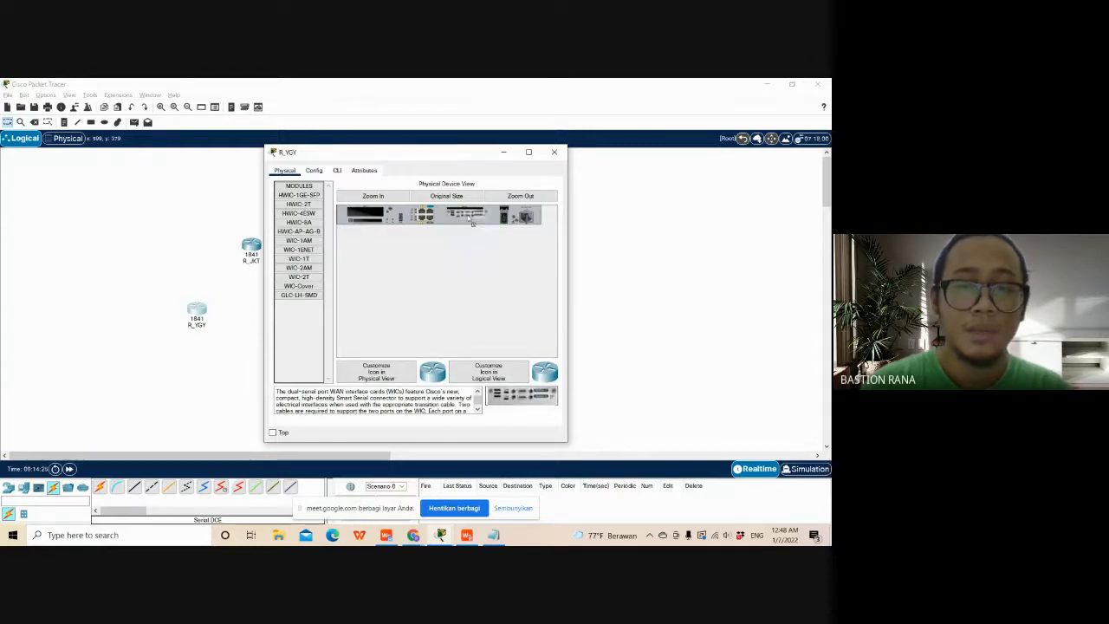
{"action": "left_click", "coordinate": [555, 152]}
- Install a WIC-2T module in R_SMG's slot nearest the power switch while it is powered off, and recheck R_YGY's physical view
{"action": "left_click", "coordinate": [310, 310]}
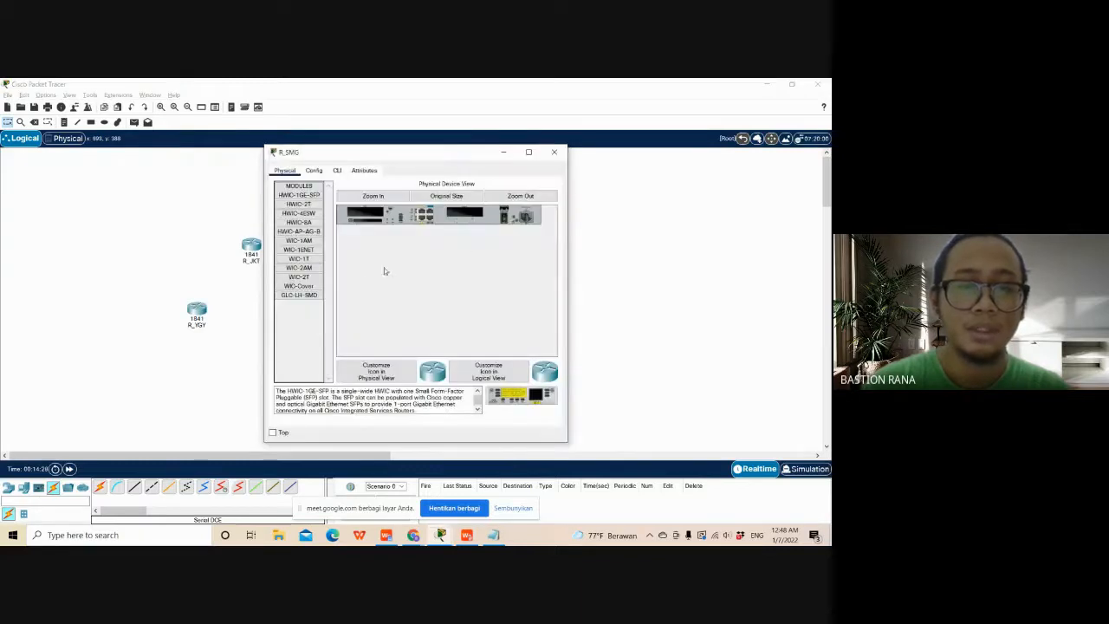
{"action": "left_click", "coordinate": [298, 277]}
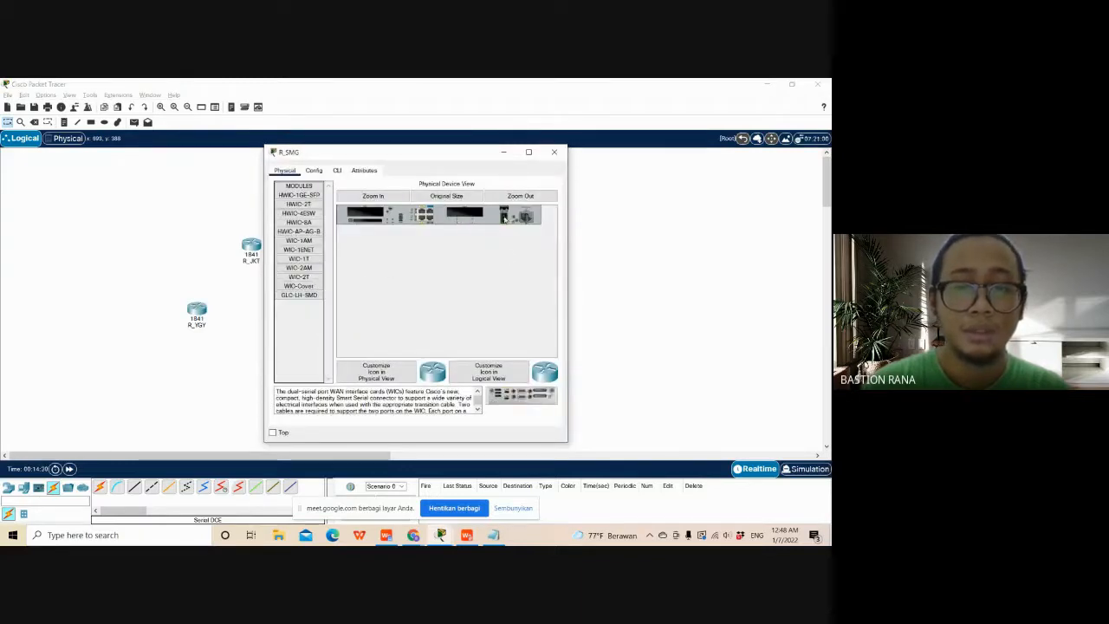
{"action": "left_click_drag", "start_coordinate": [520, 394], "coordinate": [468, 218]}
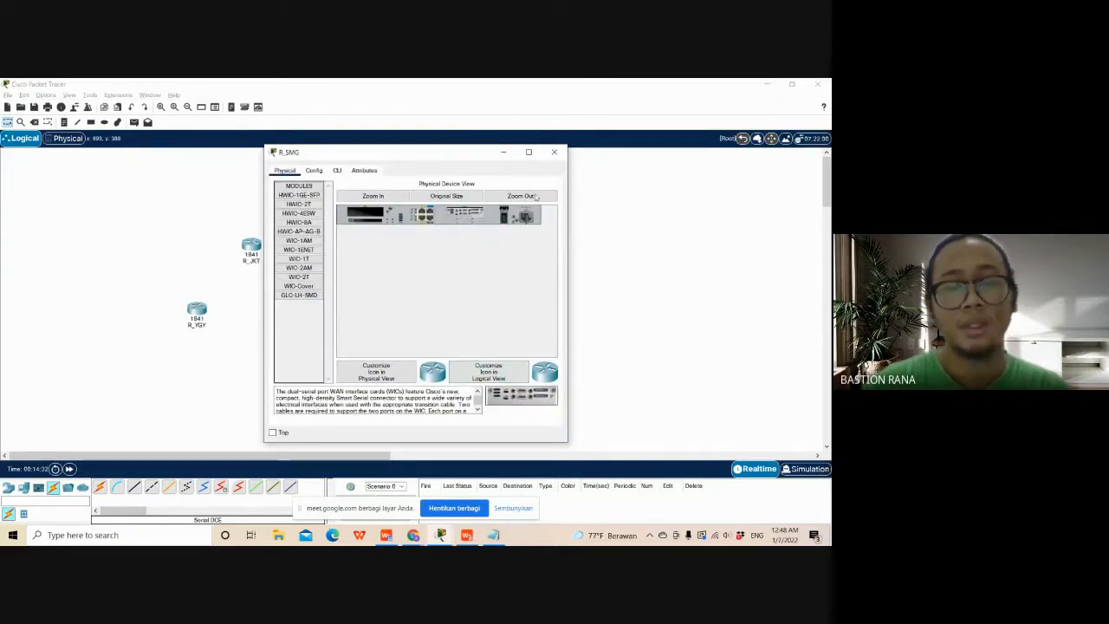
{"action": "left_click", "coordinate": [555, 152]}
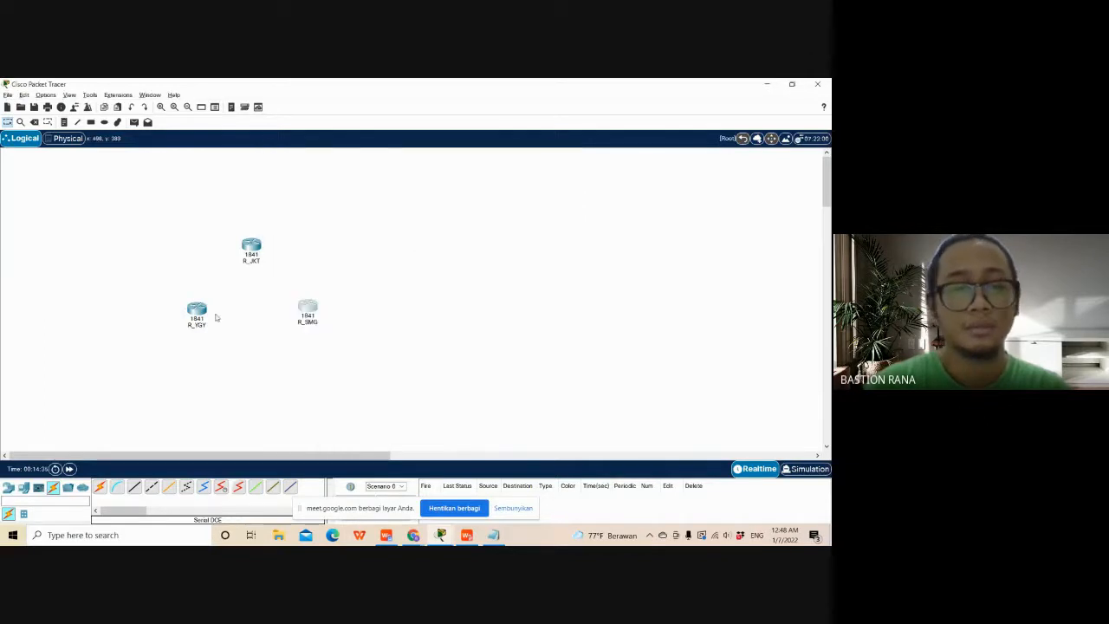
{"action": "left_click", "coordinate": [198, 312]}
{"action": "left_click", "coordinate": [554, 150]}
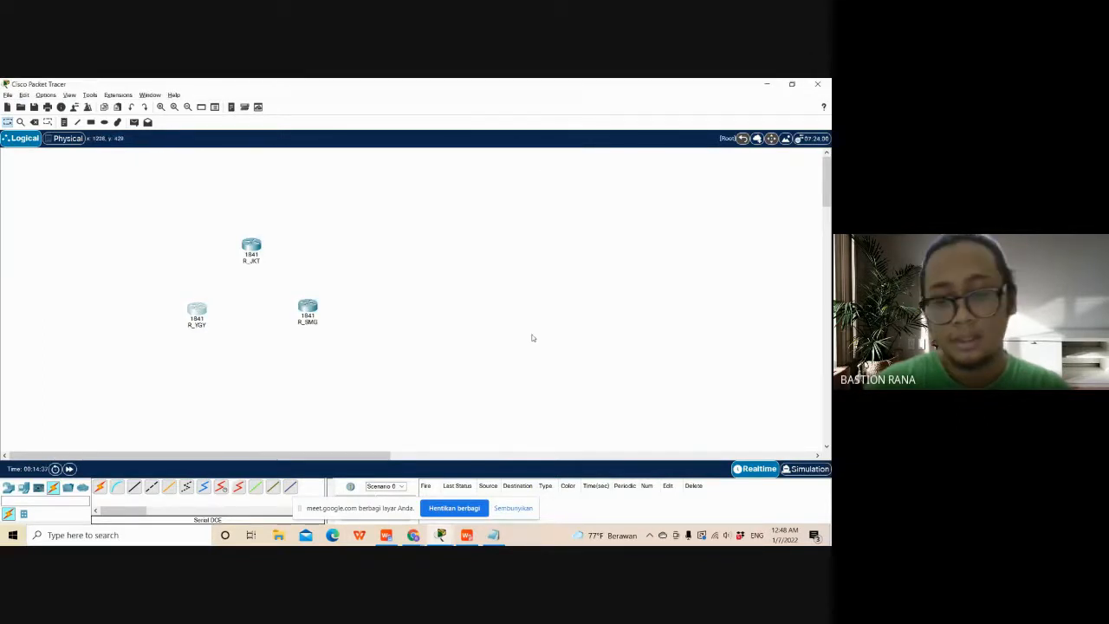
- Place three 2960 switches: one above R_JKT, one below and left of R_YGY, and one below and right of R_SMG
{"action": "left_click", "coordinate": [8, 488]}
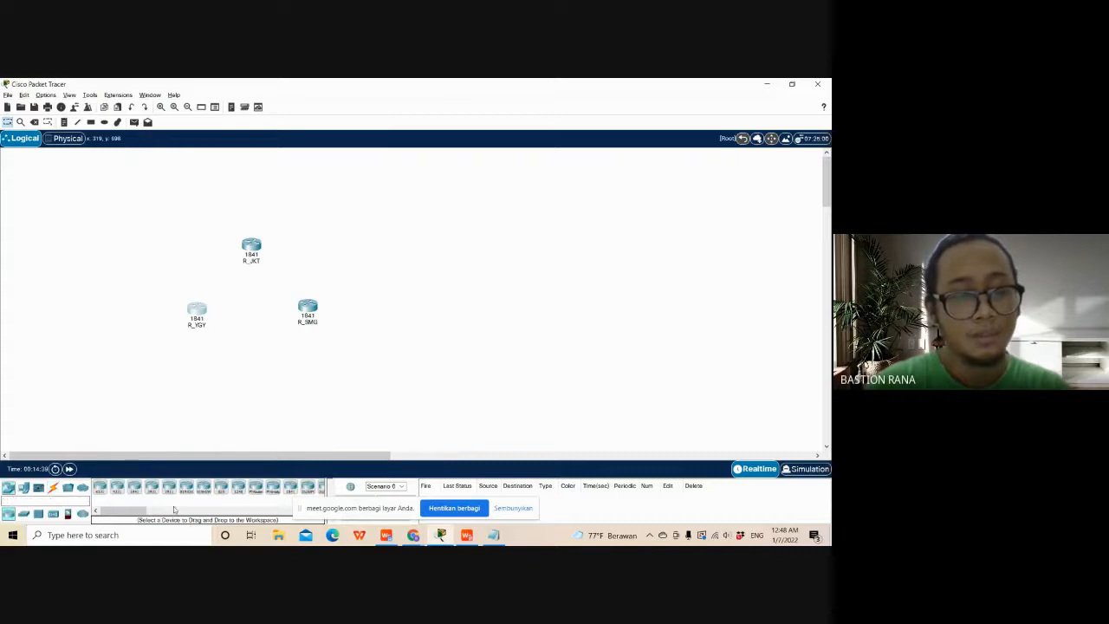
{"action": "left_click", "coordinate": [23, 514]}
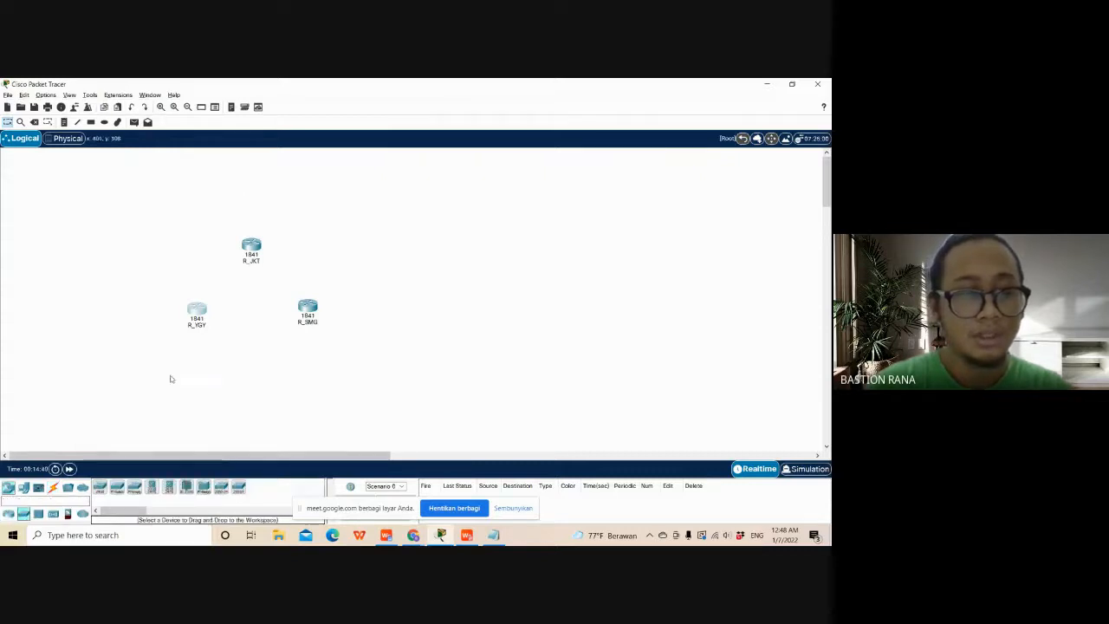
{"action": "left_click", "coordinate": [100, 488]}
{"action": "left_click", "coordinate": [244, 216]}
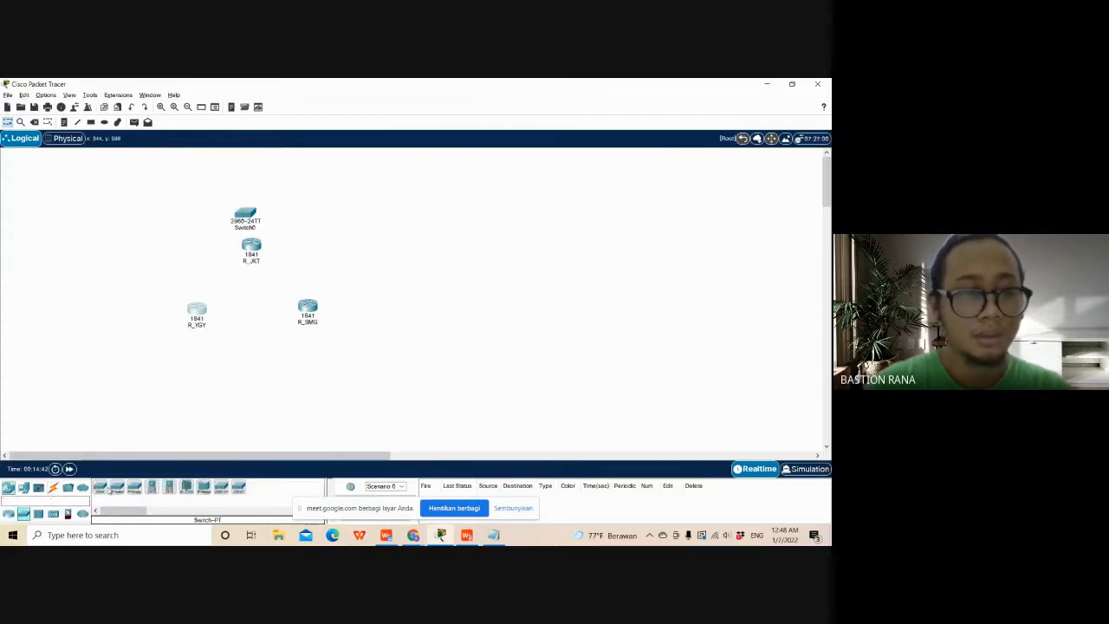
{"action": "left_click", "coordinate": [101, 487]}
{"action": "left_click", "coordinate": [134, 361]}
{"action": "left_click", "coordinate": [101, 488]}
{"action": "left_click", "coordinate": [344, 364]}
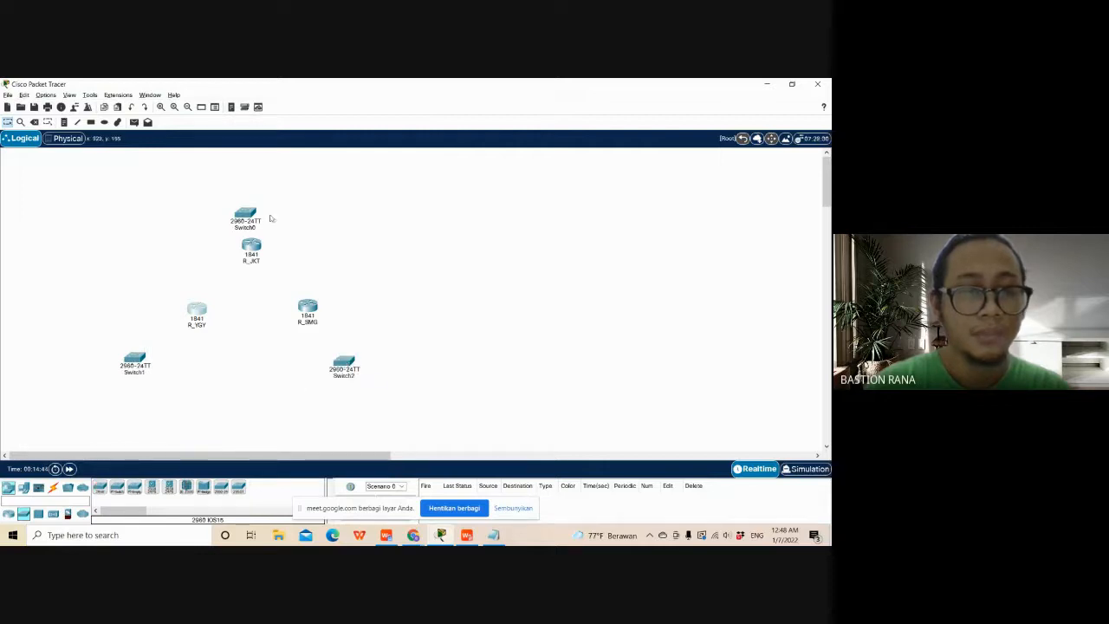
- Rename the switch above R_JKT, Switch0, as SW-LAN_JKT
{"action": "left_click", "coordinate": [245, 227]}
{"action": "type", "text": "SW"}
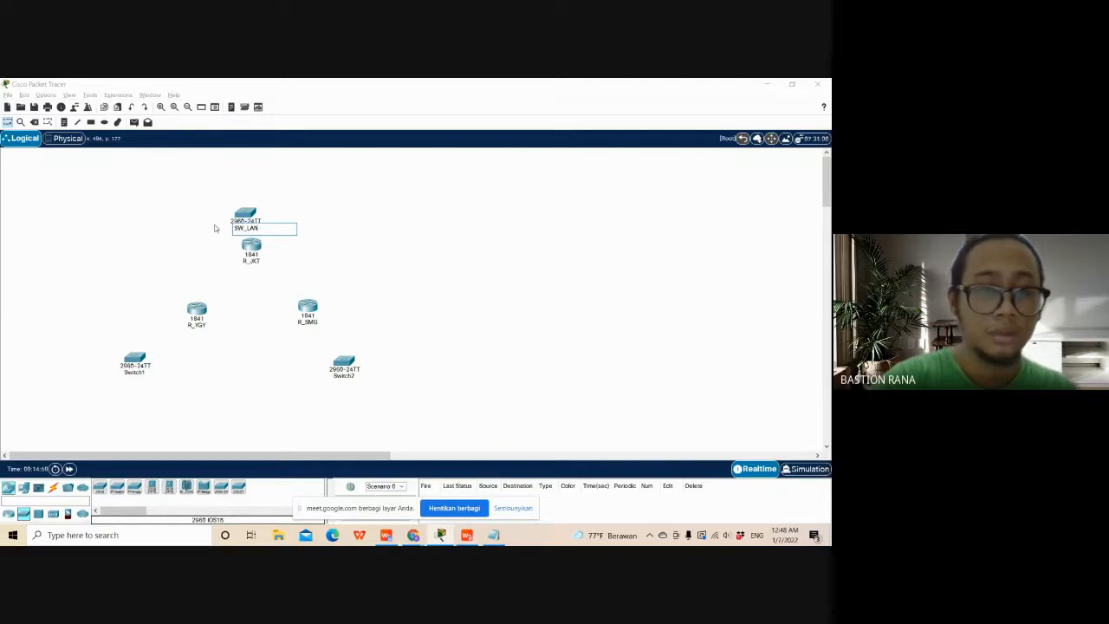
{"action": "type", "text": "_L"}
{"action": "key", "text": "BackSpace"}
{"action": "type", "text": "LA"}
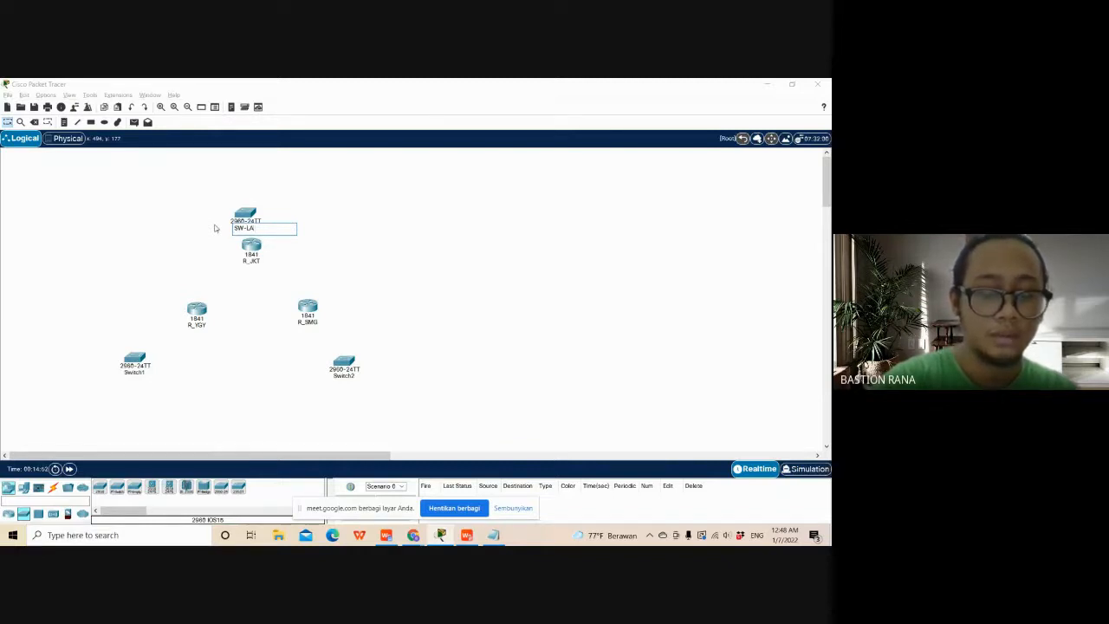
{"action": "type", "text": "N"}
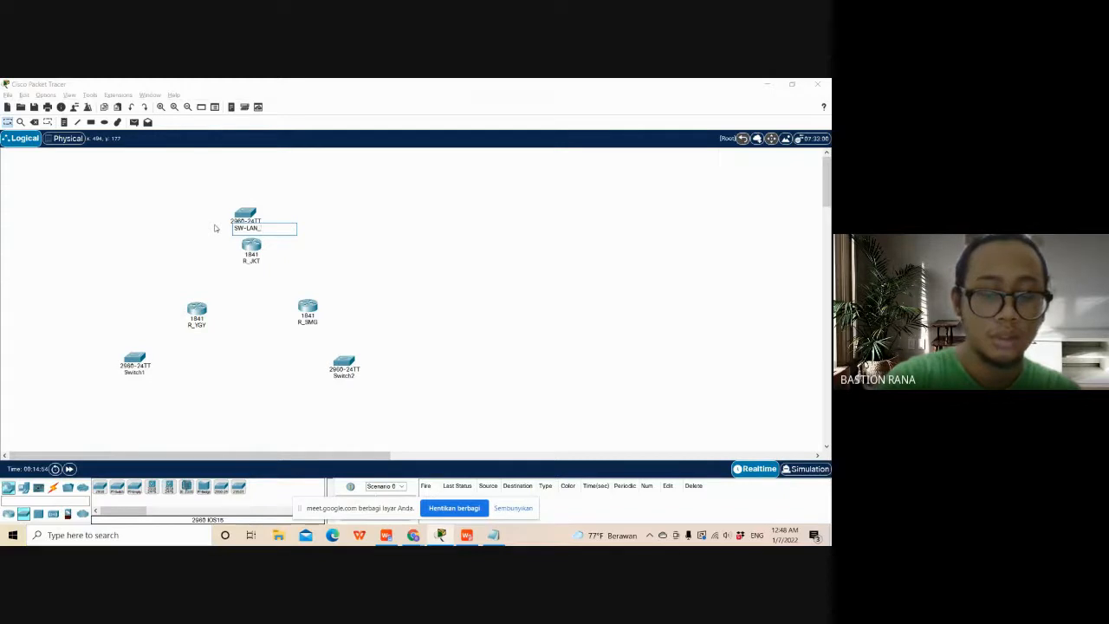
{"action": "type", "text": "_JKT"}
{"action": "key", "text": "Return"}
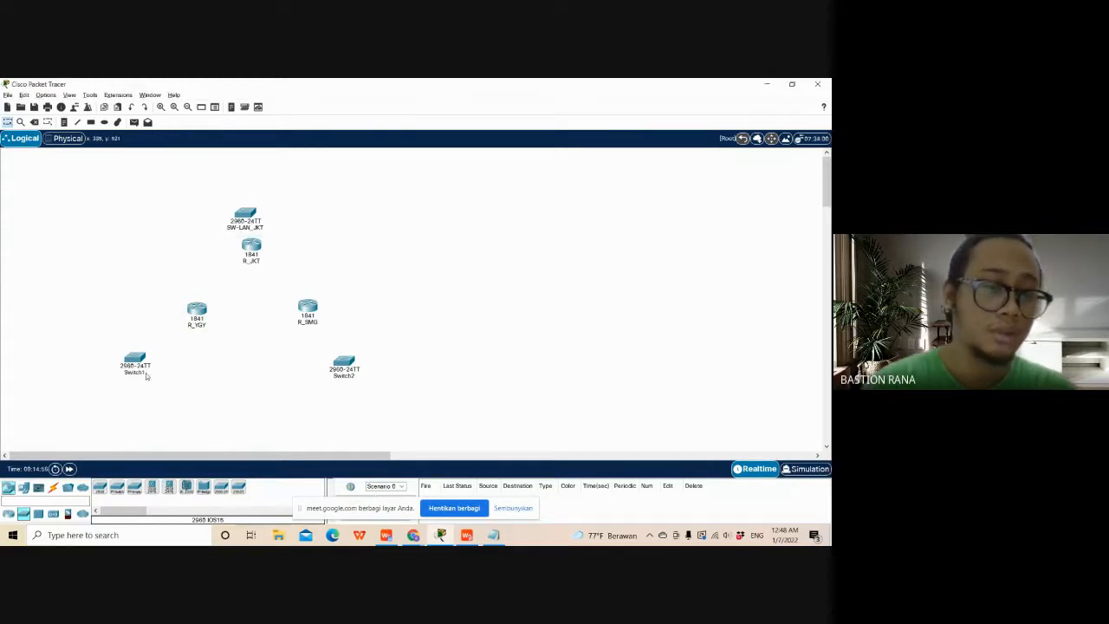
- Rename the switch near R_YGY, Switch1, as SW-LAN_YGY
{"action": "left_click", "coordinate": [141, 368]}
{"action": "left_click", "coordinate": [554, 153]}
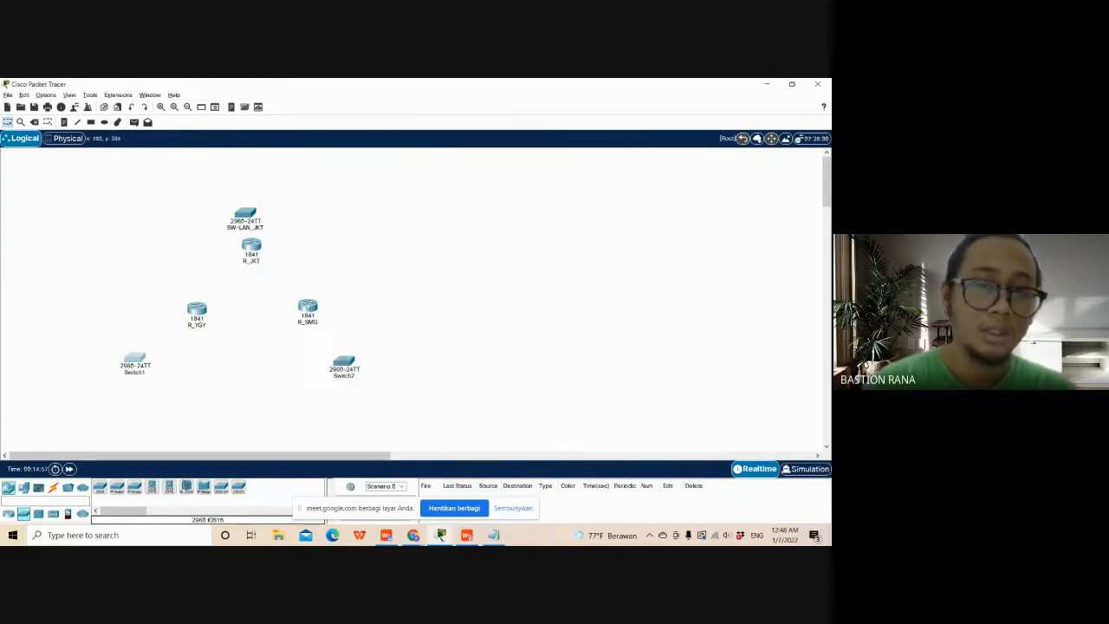
{"action": "left_click", "coordinate": [146, 371]}
{"action": "type", "text": "SW"}
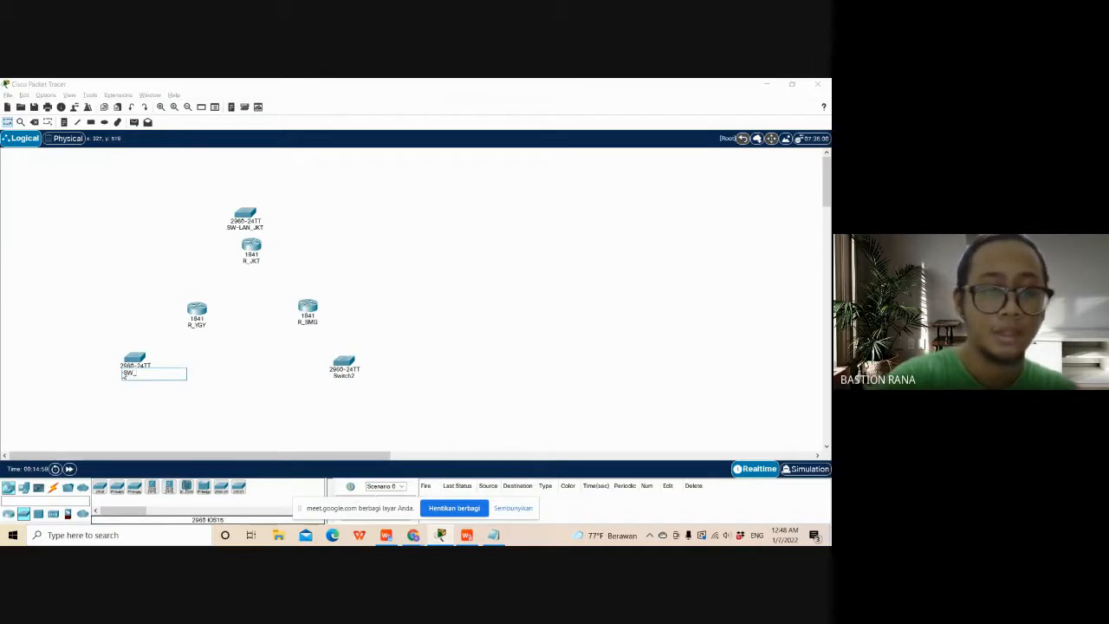
{"action": "type", "text": "_LA"}
{"action": "key", "text": "BackSpace"}
{"action": "key", "text": "BackSpace"}
{"action": "key", "text": "BackSpace"}
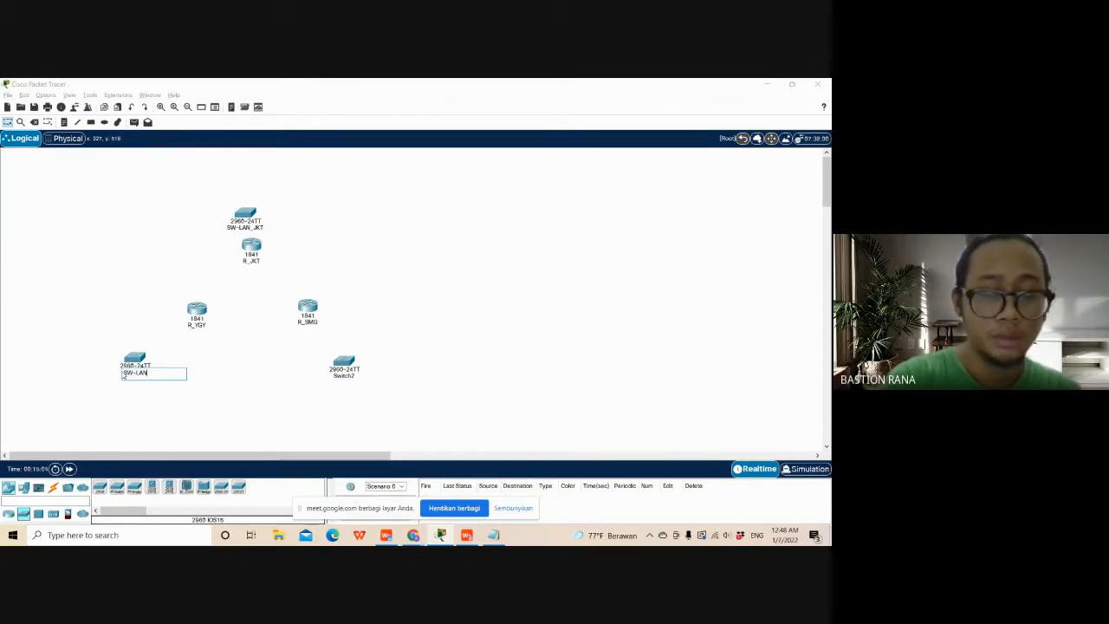
{"action": "type", "text": "_YGY"}
{"action": "key", "text": "Return"}
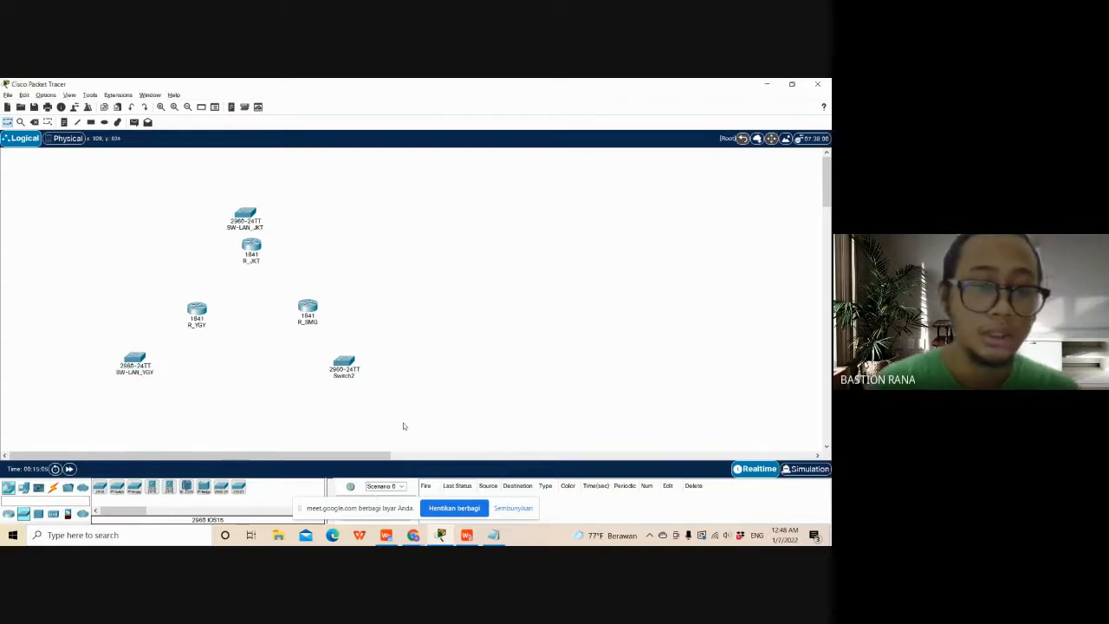
- Rename the switch near R_SMG, Switch2, as SW-LAN_SMG
{"action": "left_click", "coordinate": [347, 376]}
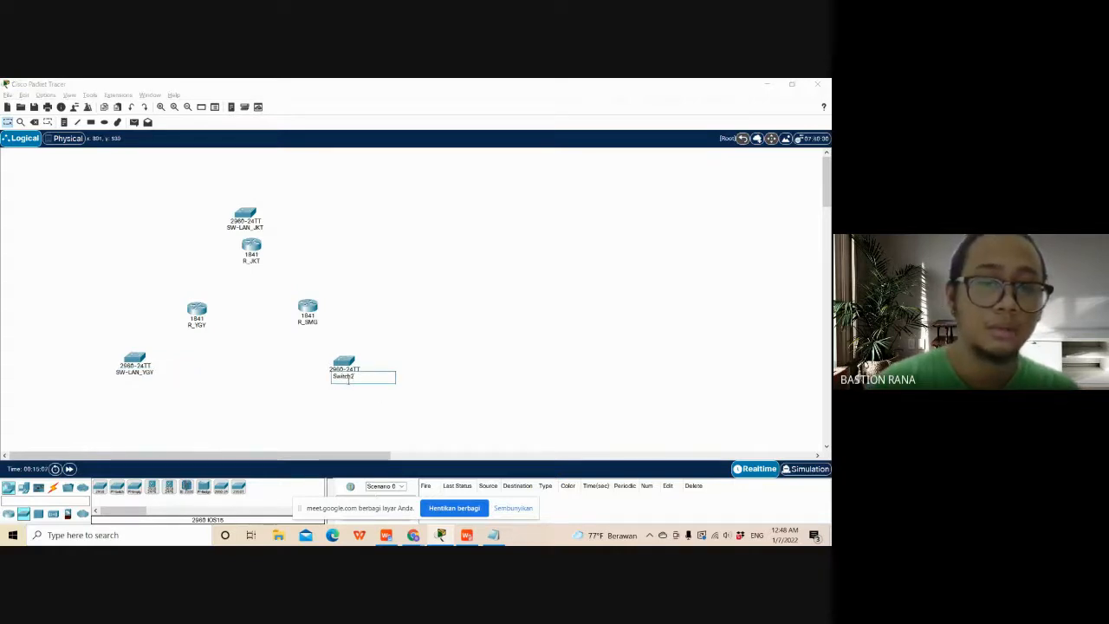
{"action": "left_click_drag", "start_coordinate": [356, 378], "coordinate": [323, 381]}
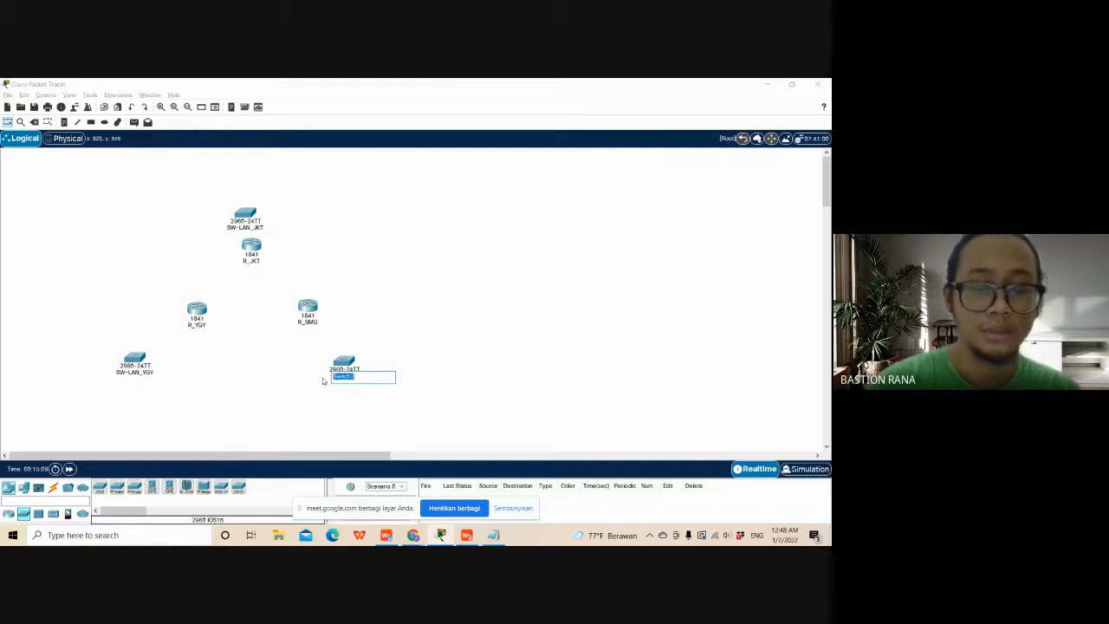
{"action": "type", "text": "SW-LAN_SMG"}
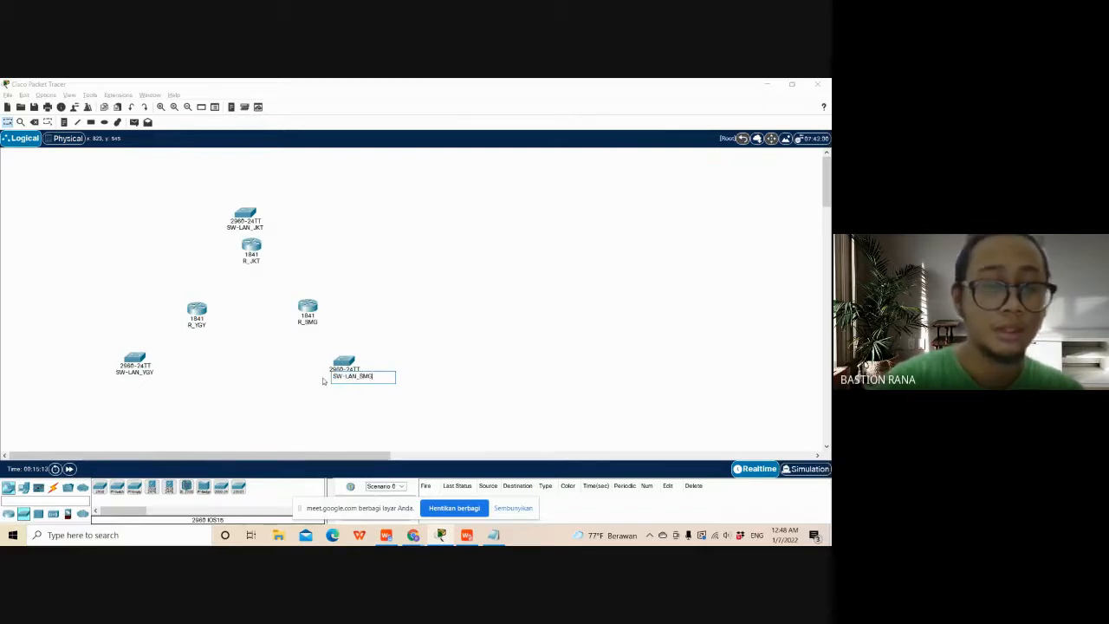
{"action": "left_click", "coordinate": [330, 415]}
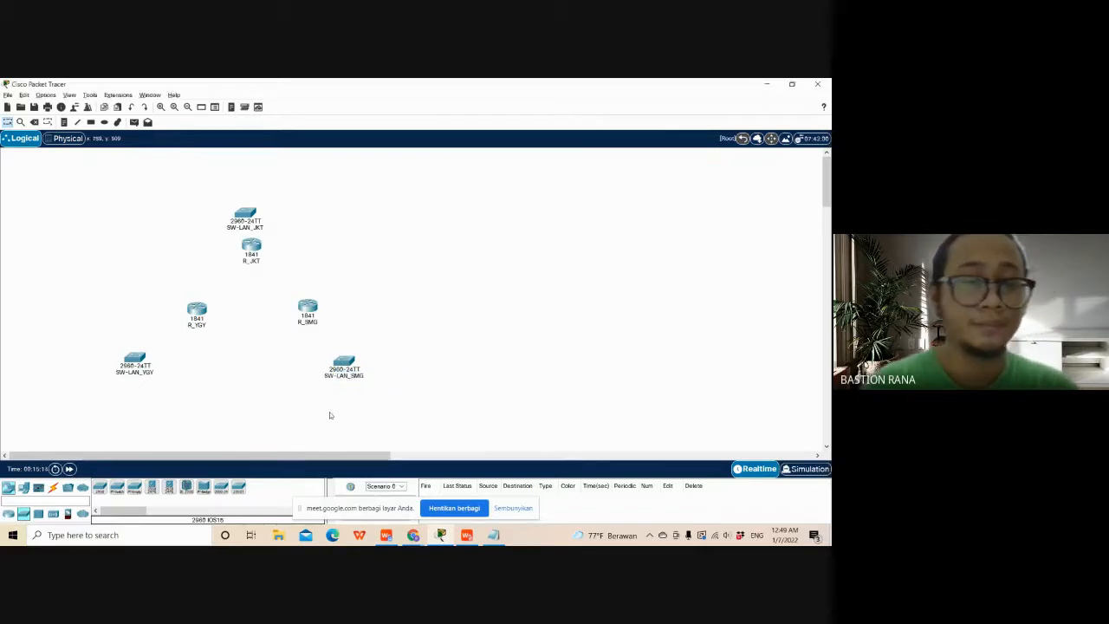
- Shift SW-LAN_JKT slightly up and to the right above R_JKT, and check the topology design notes in Soal A.pdf
{"action": "left_click_drag", "start_coordinate": [260, 223], "coordinate": [268, 219]}
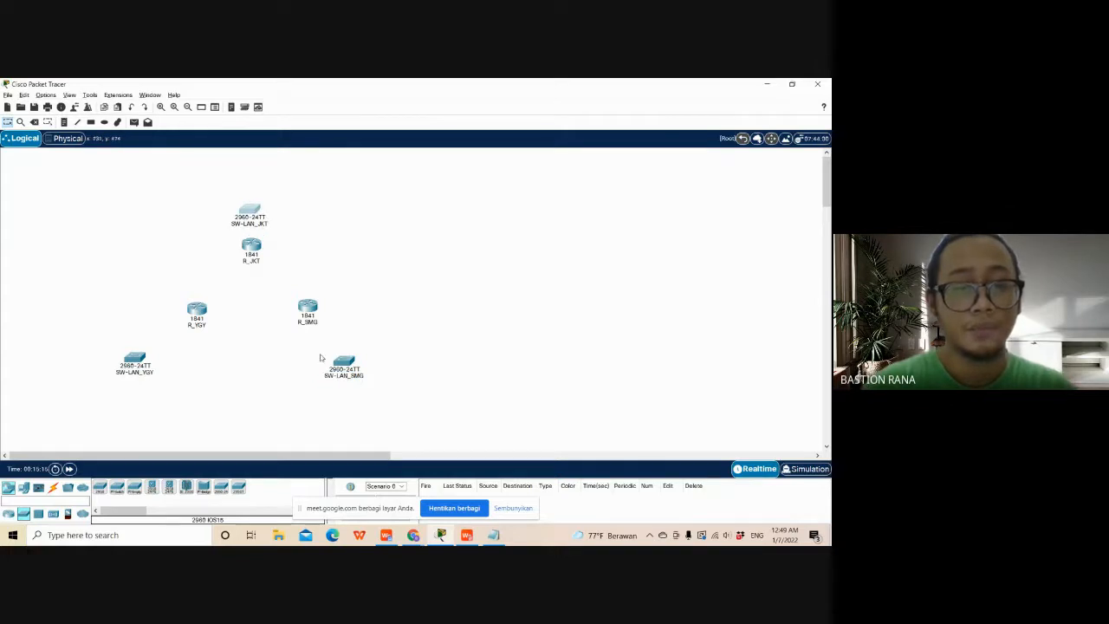
{"action": "key", "text": "alt+Tab"}
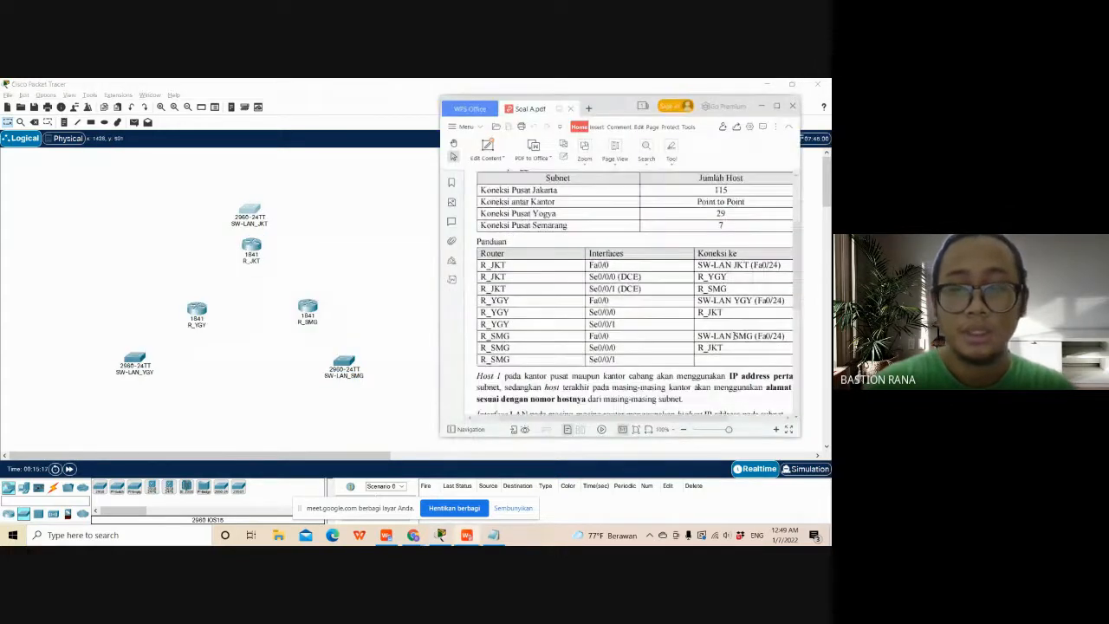
{"action": "scroll", "coordinate": [735, 343], "scroll_direction": "down", "scroll_amount": 5}
{"action": "left_click", "coordinate": [685, 355]}
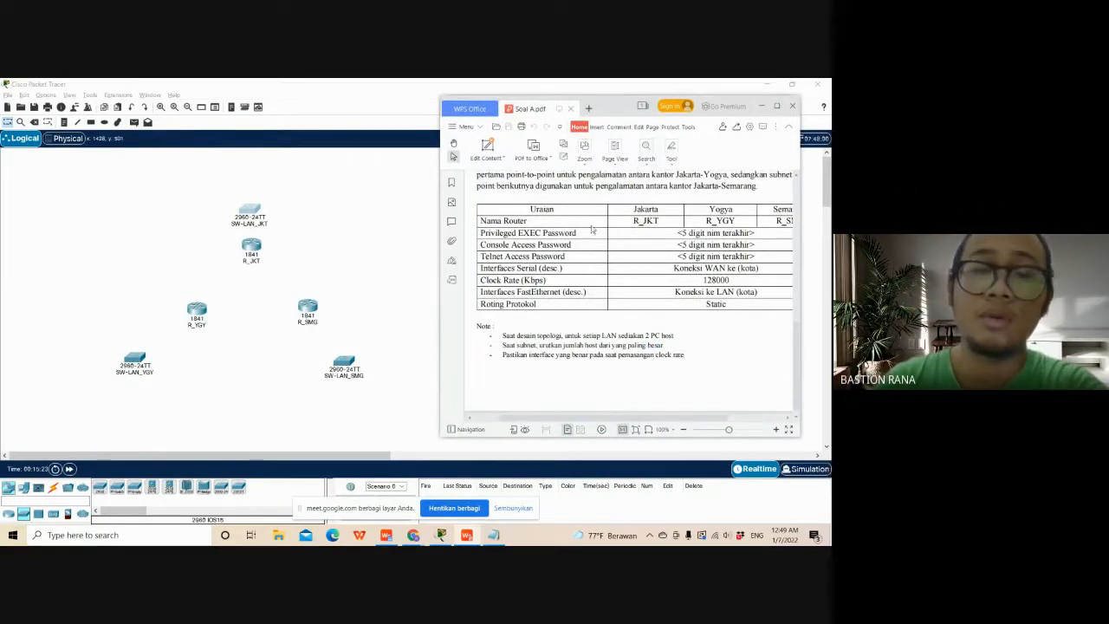
{"action": "left_click_drag", "start_coordinate": [254, 207], "coordinate": [260, 202]}
- Place two PC end devices above SW-LAN_JKT, one on each side of the switch
{"action": "left_click", "coordinate": [23, 488]}
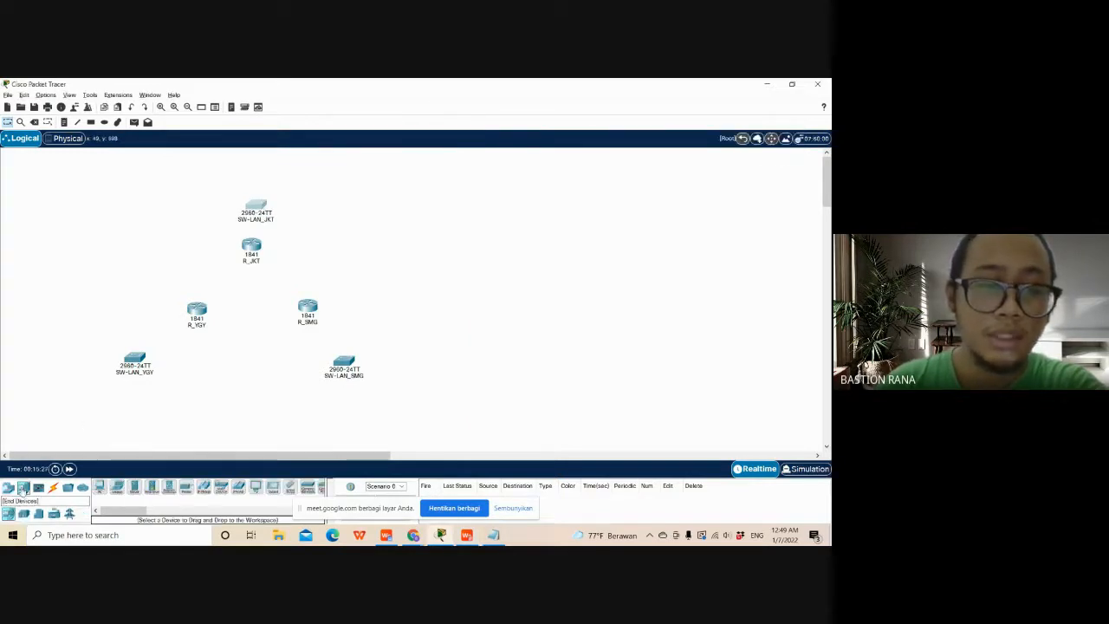
{"action": "left_click", "coordinate": [112, 507]}
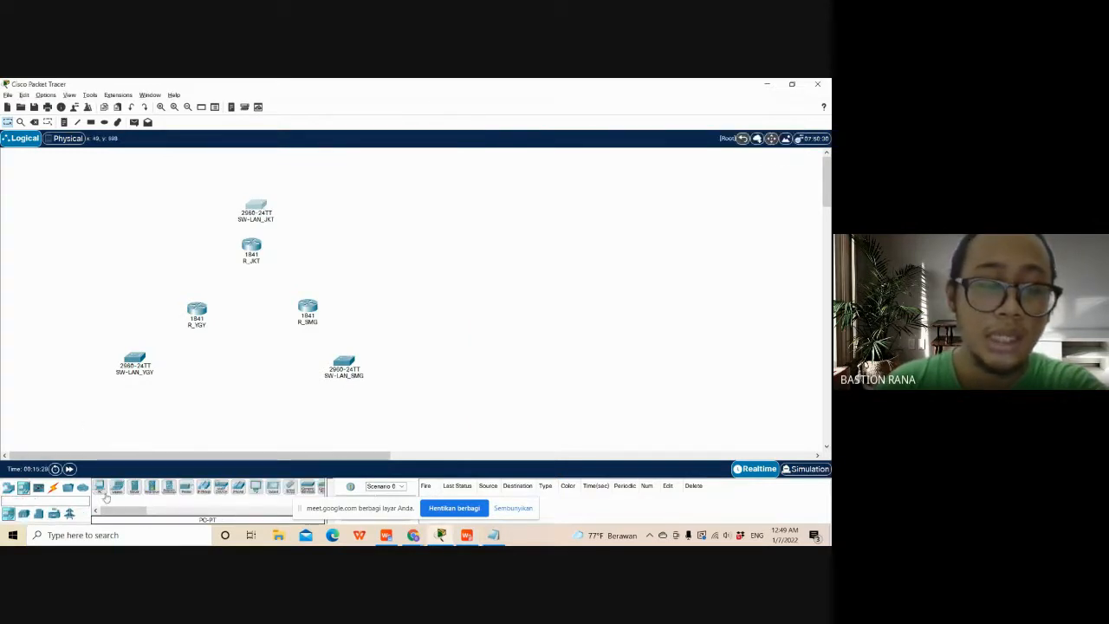
{"action": "left_click", "coordinate": [211, 170]}
{"action": "left_click", "coordinate": [100, 488]}
{"action": "left_click", "coordinate": [303, 178]}
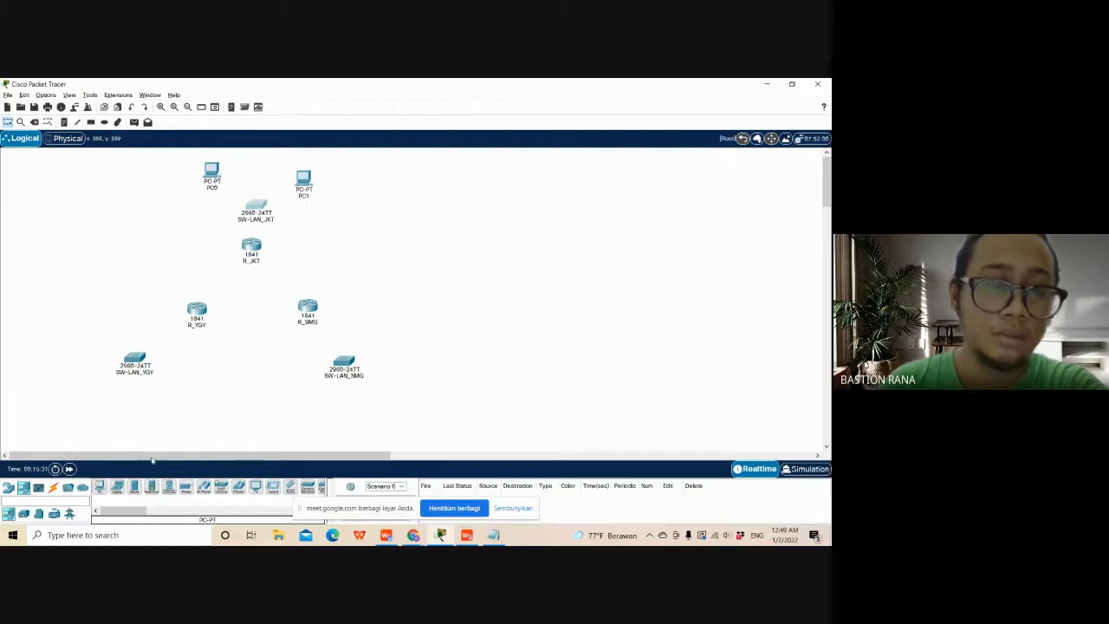
- Place two PC end devices side by side below SW-LAN_YGY
{"action": "left_click", "coordinate": [100, 488]}
{"action": "left_click", "coordinate": [94, 409]}
{"action": "left_click", "coordinate": [101, 488]}
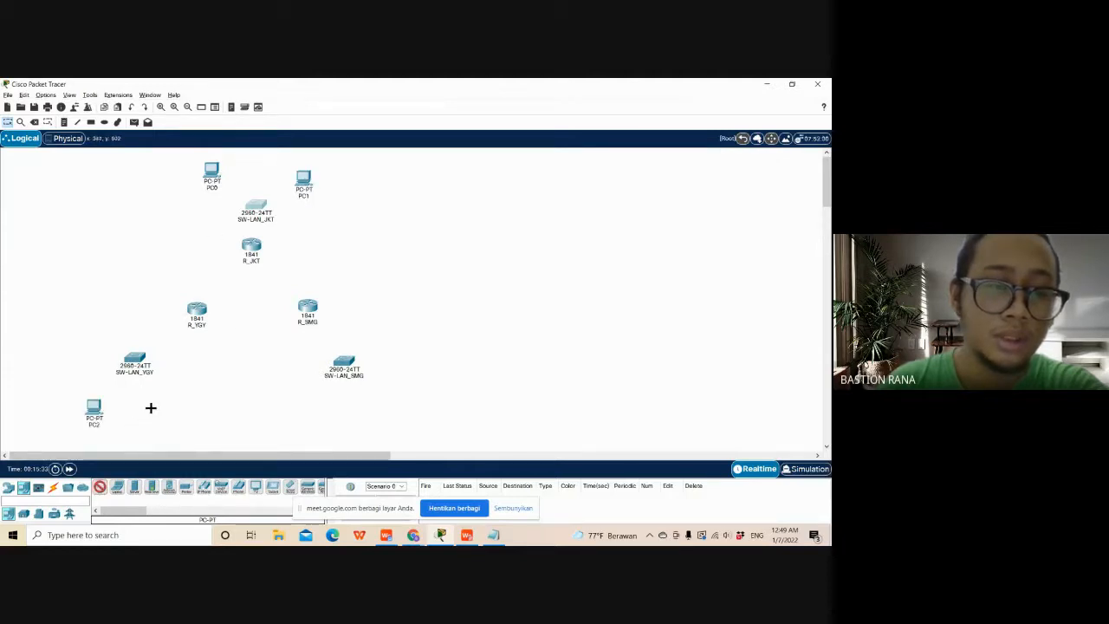
{"action": "left_click", "coordinate": [153, 409]}
- Place two PC end devices side by side below SW-LAN_SMG, spaced apart under the switch
{"action": "left_click", "coordinate": [101, 488]}
{"action": "left_click", "coordinate": [312, 395]}
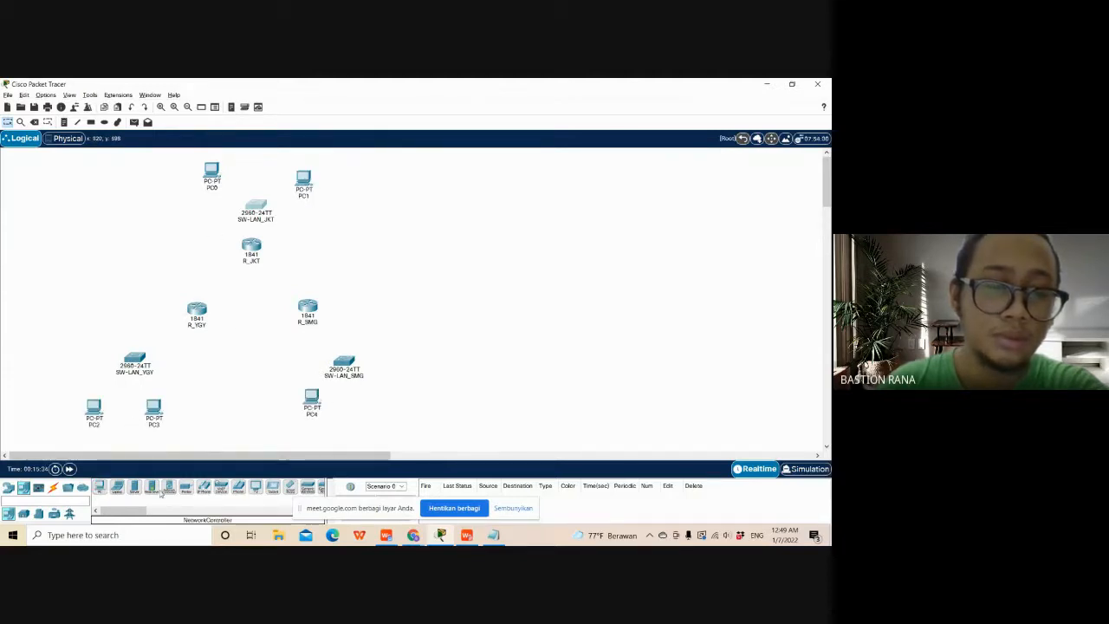
{"action": "left_click", "coordinate": [100, 488]}
{"action": "left_click", "coordinate": [338, 407]}
{"action": "left_click_drag", "start_coordinate": [338, 405], "coordinate": [366, 395]}
- Rename the two PCs above SW-LAN_JKT: PC0 as HOST JKT 1 and PC1 as HOST JKT 2
{"action": "left_click", "coordinate": [215, 189]}
{"action": "left_click_drag", "start_coordinate": [217, 189], "coordinate": [182, 186]}
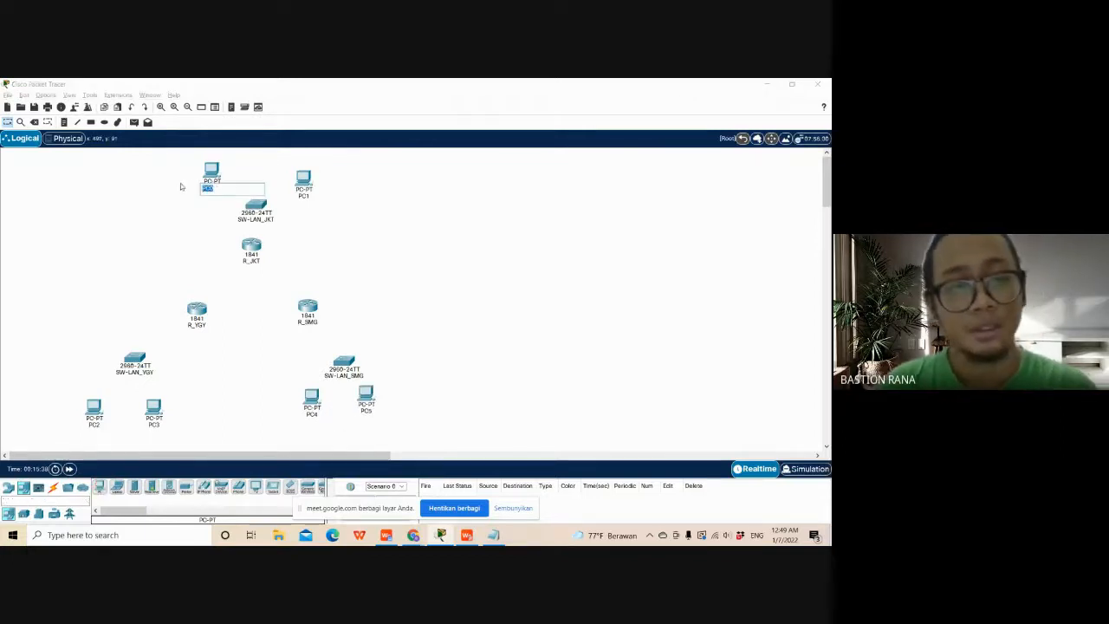
{"action": "type", "text": "HOST JKT 1"}
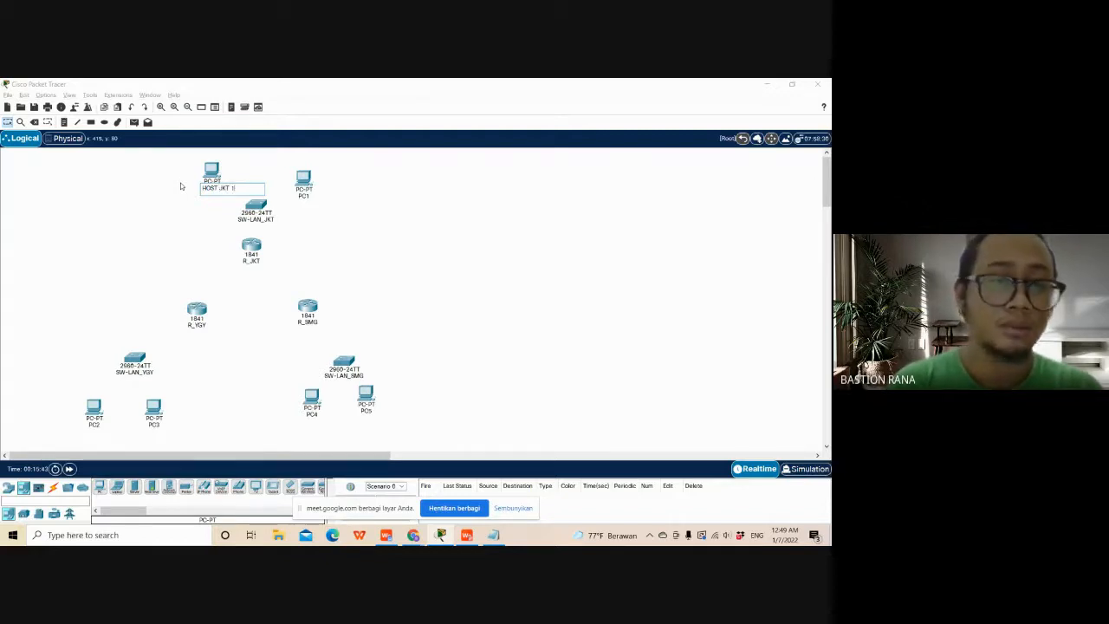
{"action": "left_click", "coordinate": [181, 186]}
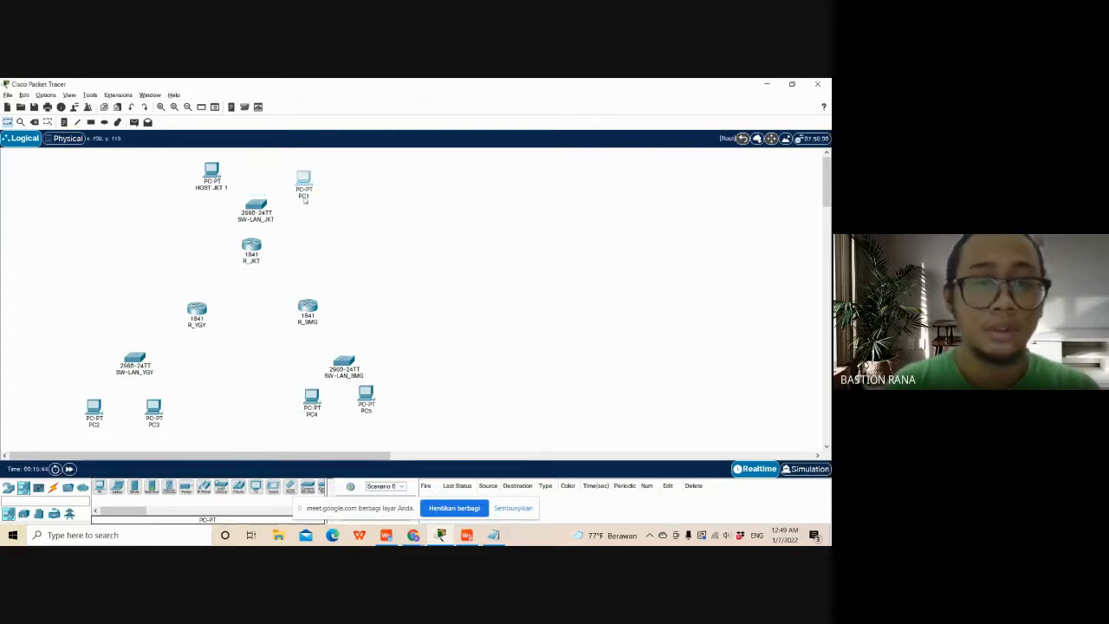
{"action": "left_click", "coordinate": [303, 197]}
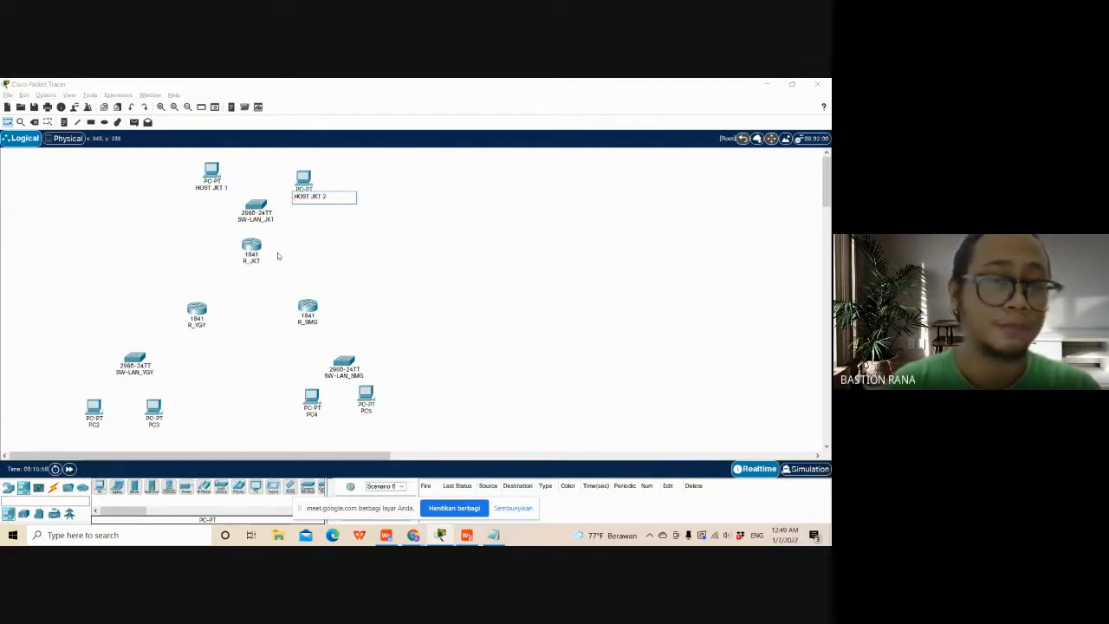
{"action": "left_click", "coordinate": [200, 411]}
- Rename the two PCs below SW-LAN_YGY: PC2 as HOST YGY 1 and PC3 as HOST YGY 2
{"action": "left_click", "coordinate": [98, 420]}
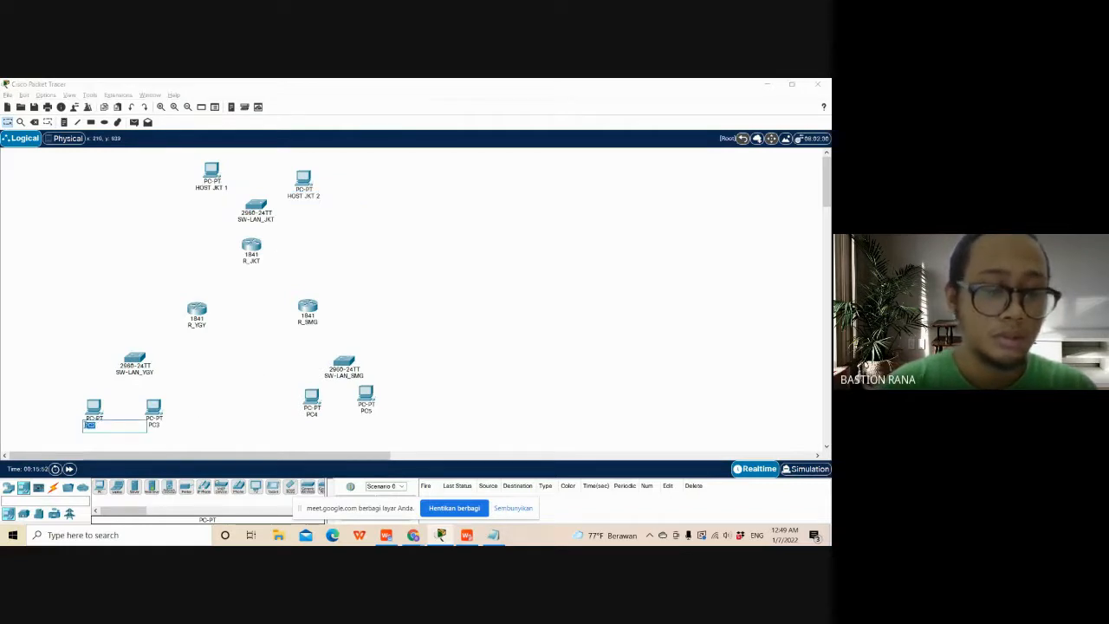
{"action": "type", "text": "HOST Y"}
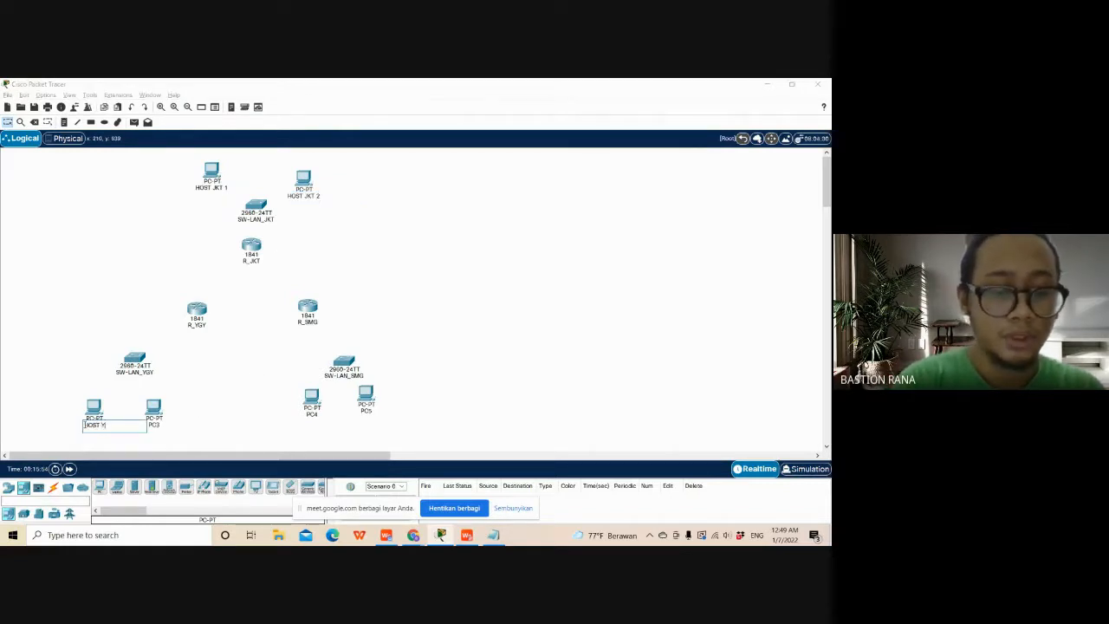
{"action": "type", "text": "GY 1"}
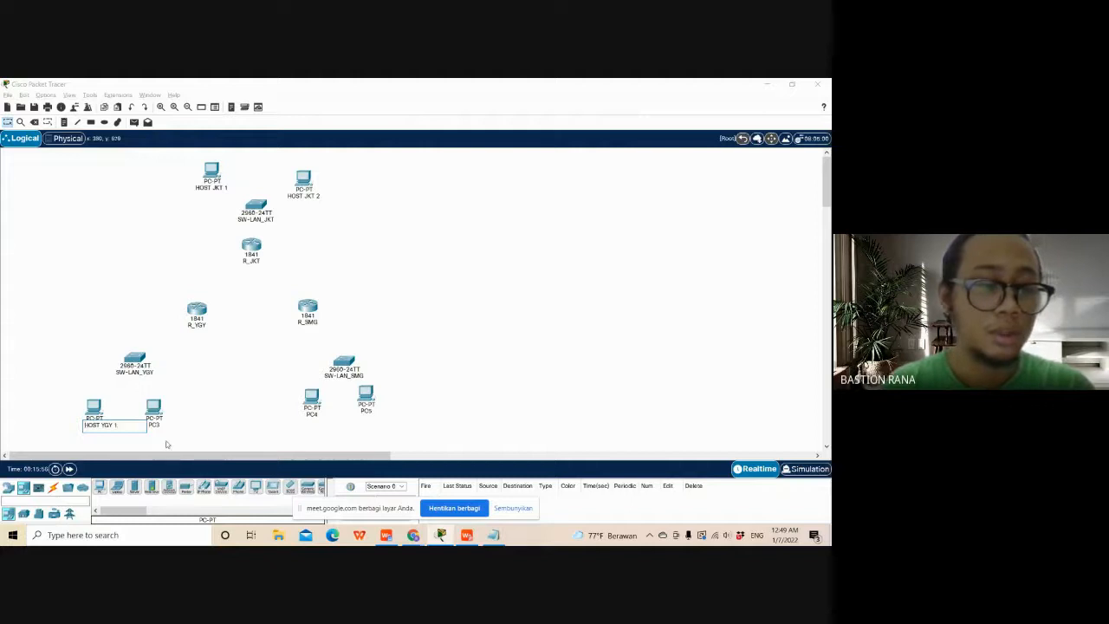
{"action": "left_click", "coordinate": [166, 445]}
{"action": "left_click", "coordinate": [155, 426]}
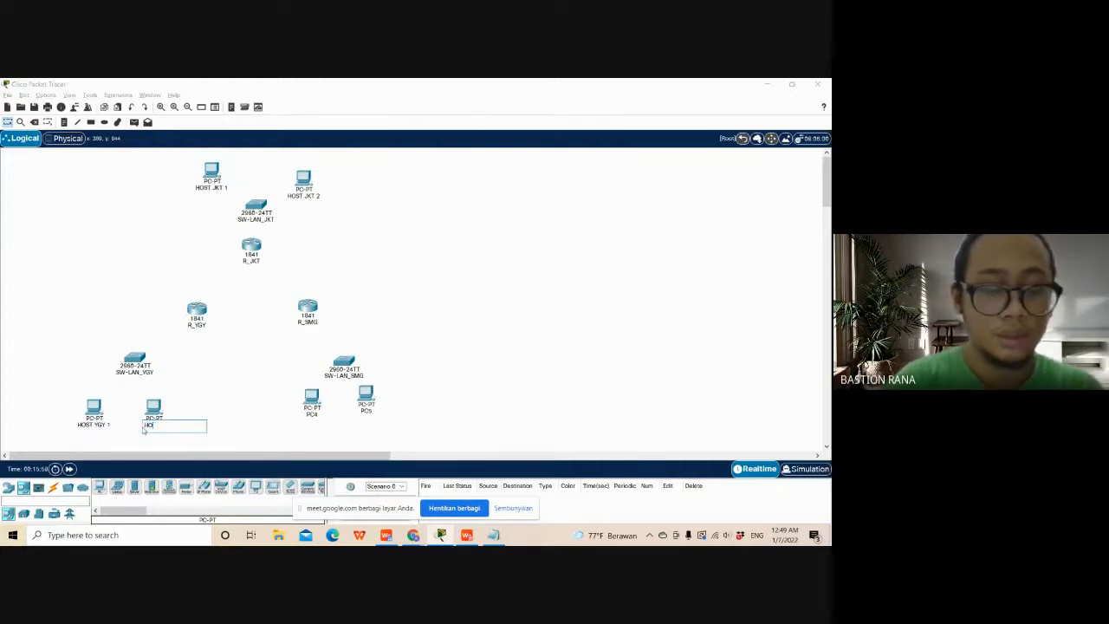
{"action": "type", "text": "HOST YGY 2"}
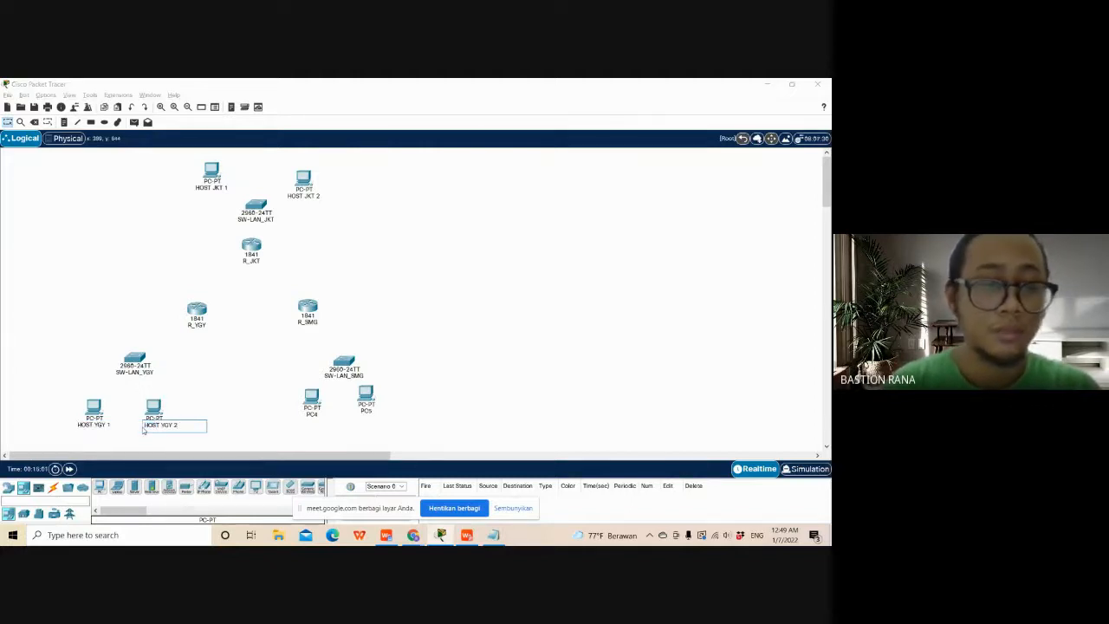
{"action": "left_click", "coordinate": [343, 422]}
- Rename PC4 as HOST SMG 1 and PC5 as HOST SMG 2 below SW-LAN_SMG, and nudge HOST SMG 2 slightly outward
{"action": "left_click", "coordinate": [315, 415]}
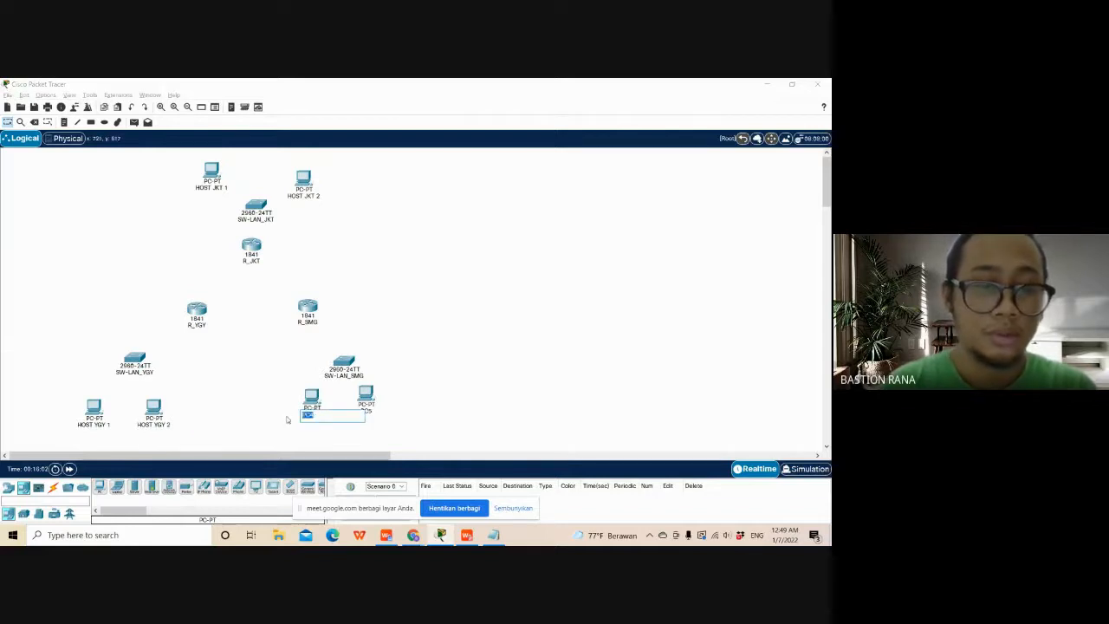
{"action": "type", "text": "HOST S"}
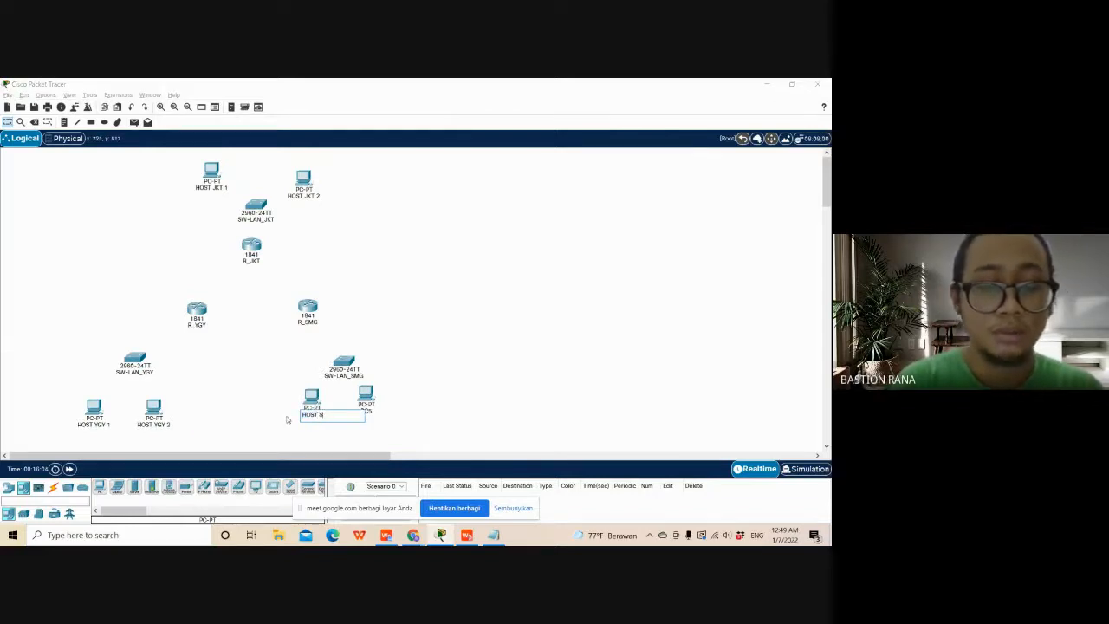
{"action": "type", "text": "MG 1"}
{"action": "left_click", "coordinate": [288, 421]}
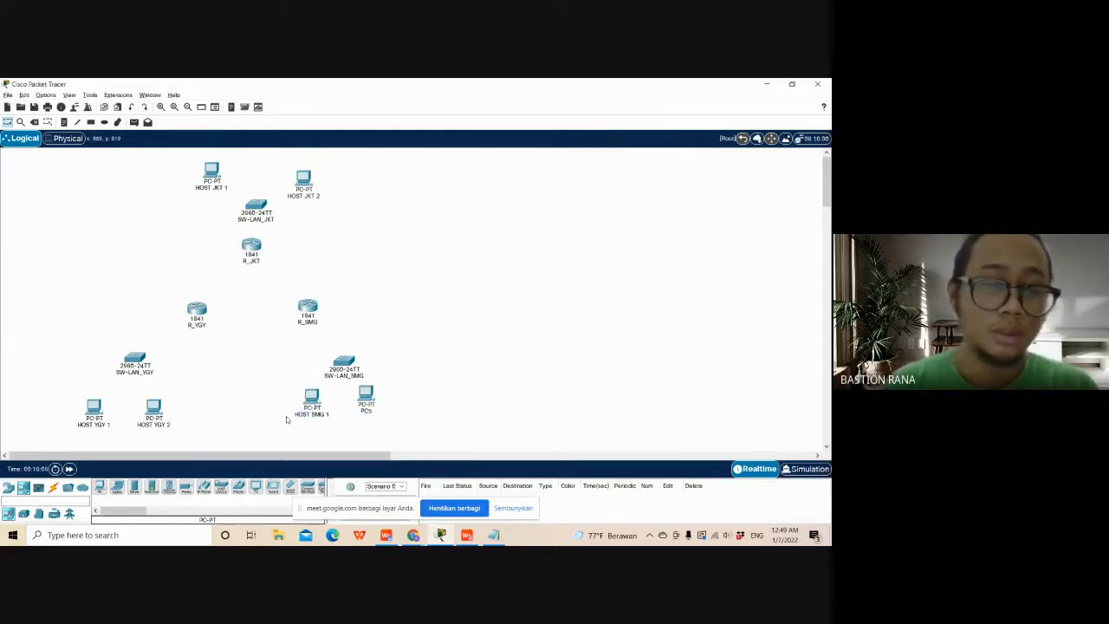
{"action": "left_click", "coordinate": [369, 412]}
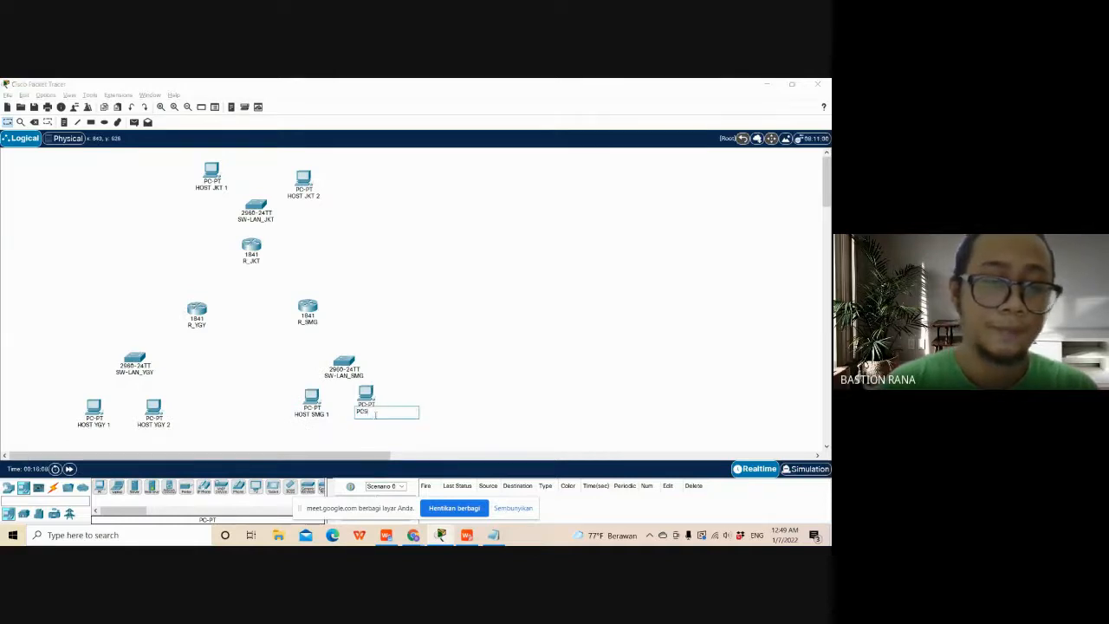
{"action": "type", "text": "HOST SMG 2"}
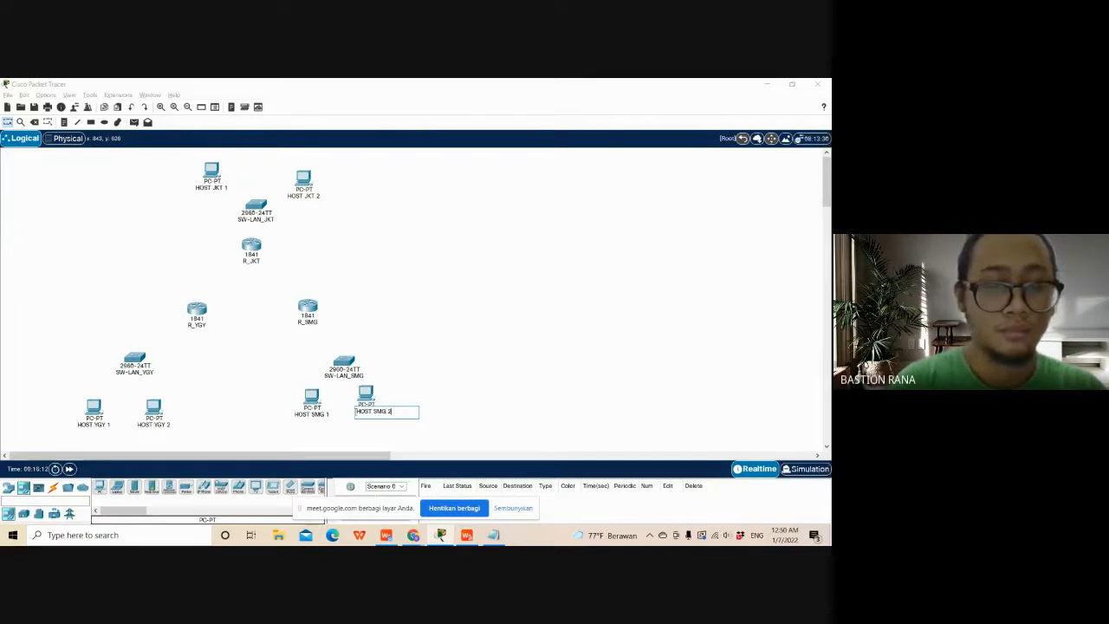
{"action": "left_click", "coordinate": [491, 312]}
{"action": "left_click_drag", "start_coordinate": [376, 394], "coordinate": [382, 398]}
- Following the Panduan table in Soal A.pdf, connect R_JKT FastEthernet0/0 to SW-LAN_JKT FastEthernet0/24 with a copper straight-through cable
{"action": "key", "text": "alt+Tab"}
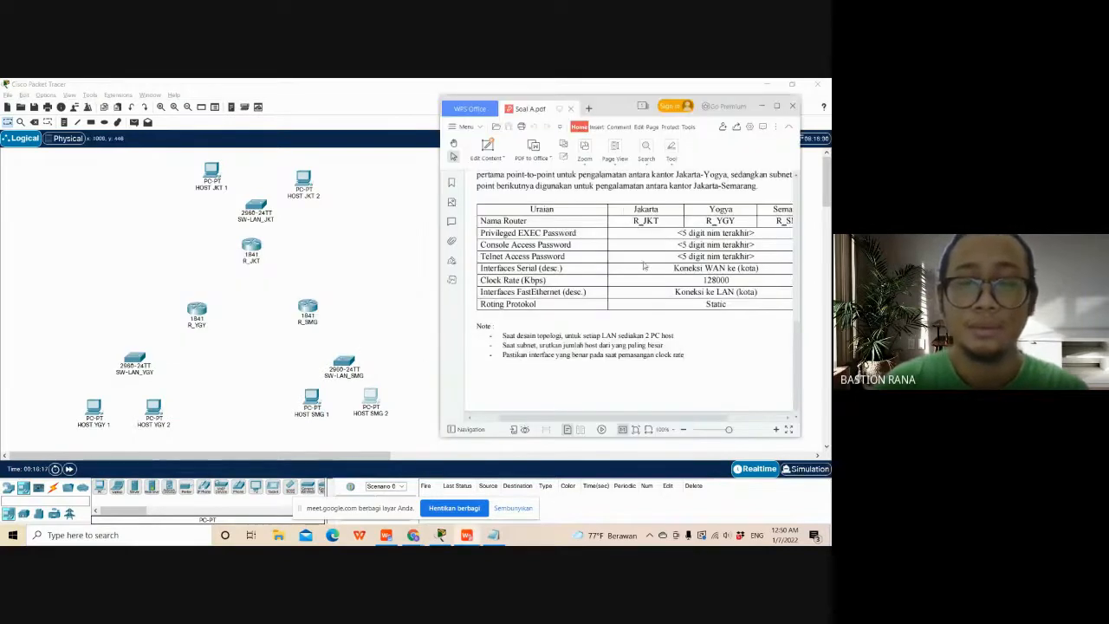
{"action": "scroll", "coordinate": [646, 266], "scroll_direction": "up", "scroll_amount": 5}
{"action": "scroll", "coordinate": [646, 266], "scroll_direction": "down", "scroll_amount": 3}
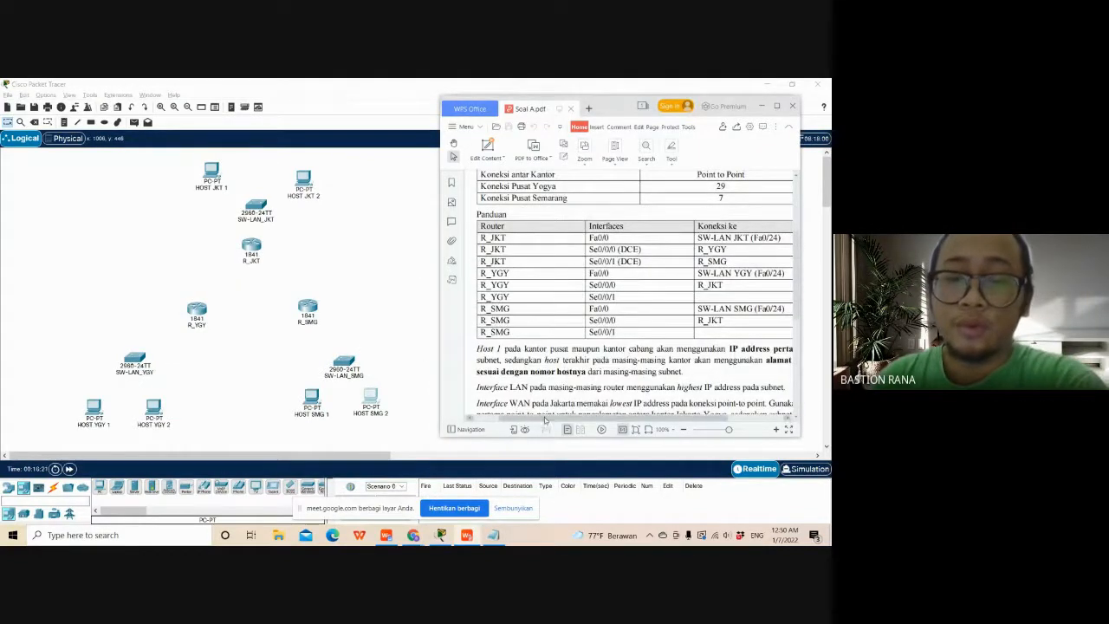
{"action": "left_click_drag", "start_coordinate": [545, 420], "coordinate": [550, 419]}
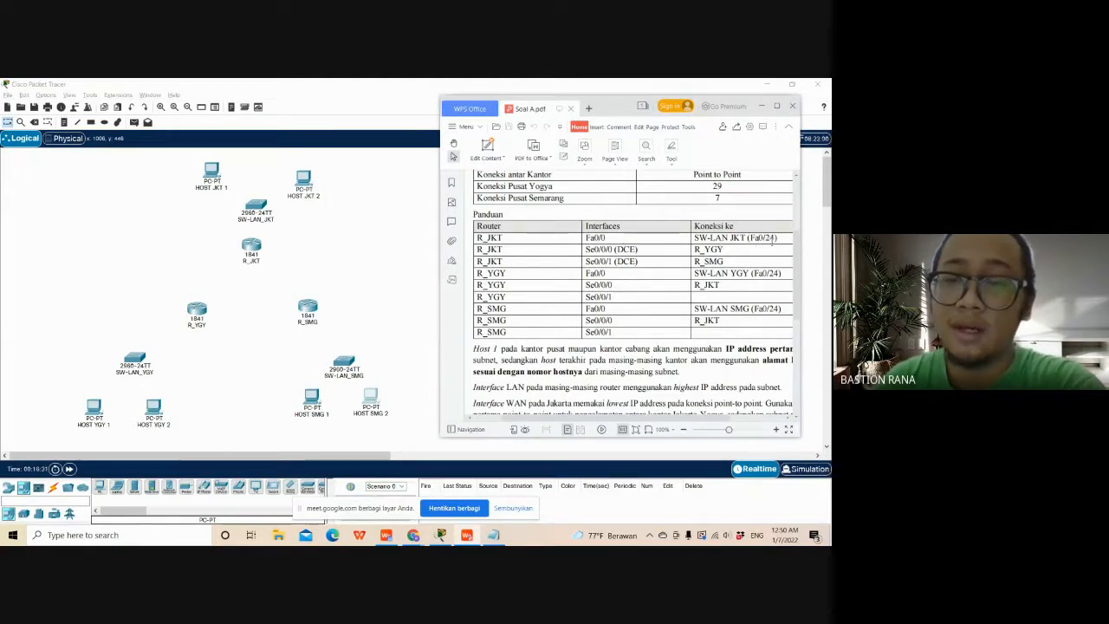
{"action": "left_click", "coordinate": [52, 490]}
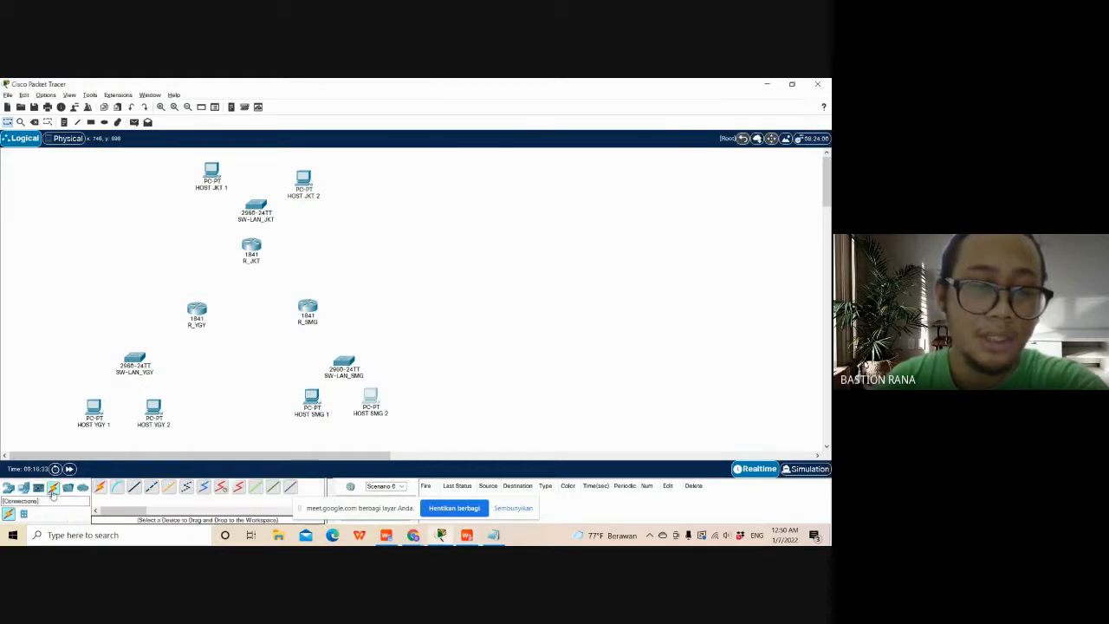
{"action": "left_click", "coordinate": [134, 489]}
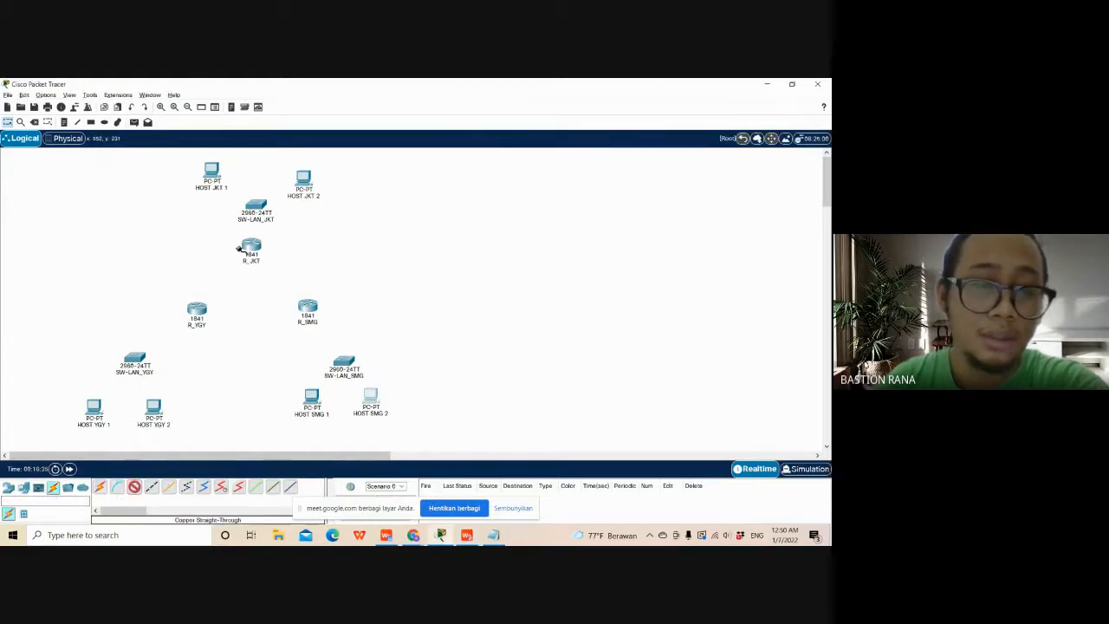
{"action": "left_click", "coordinate": [250, 250]}
{"action": "left_click", "coordinate": [277, 276]}
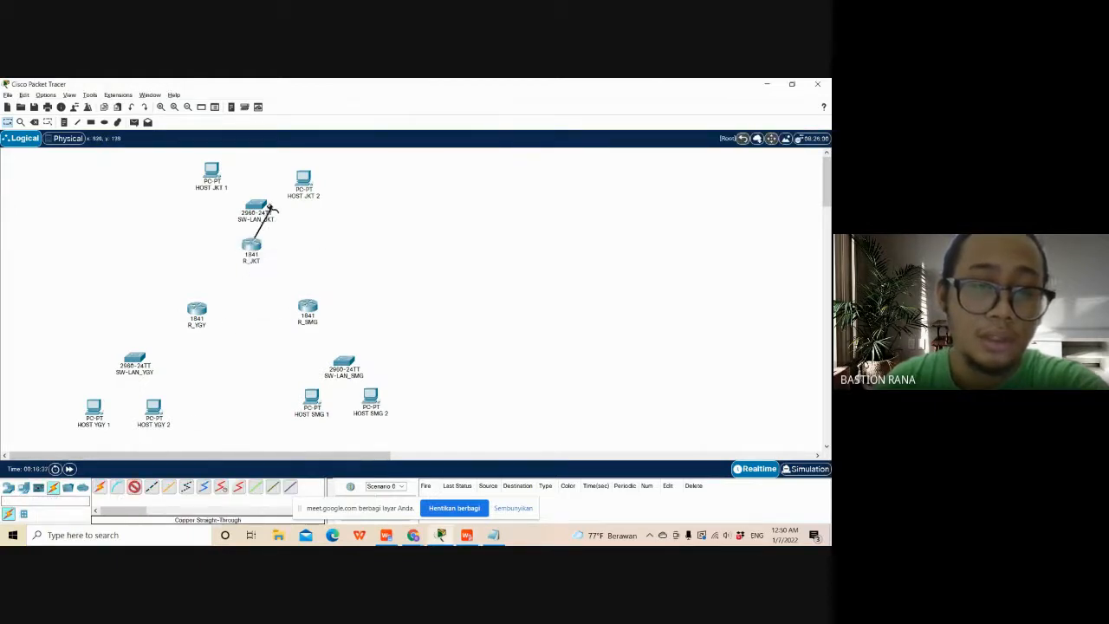
{"action": "left_click", "coordinate": [256, 206]}
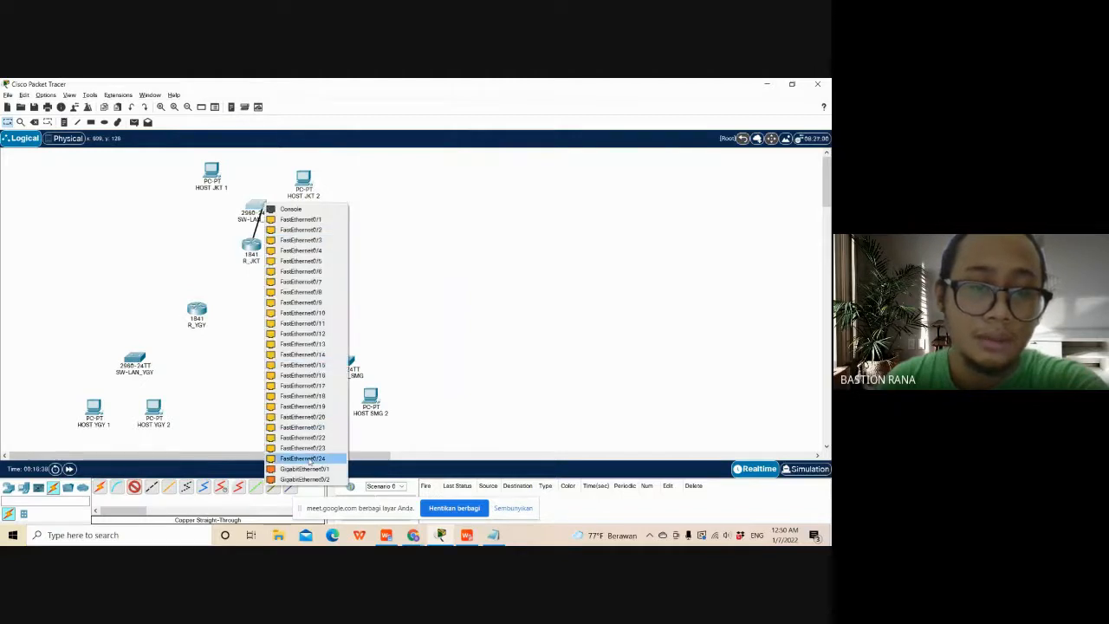
{"action": "left_click", "coordinate": [307, 459]}
- Check the serial rows in Soal A.pdf and connect R_JKT Serial0/0/0 to R_YGY Serial0/0/0 with a Serial DCE cable starting at R_JKT
{"action": "key", "text": "alt+Tab"}
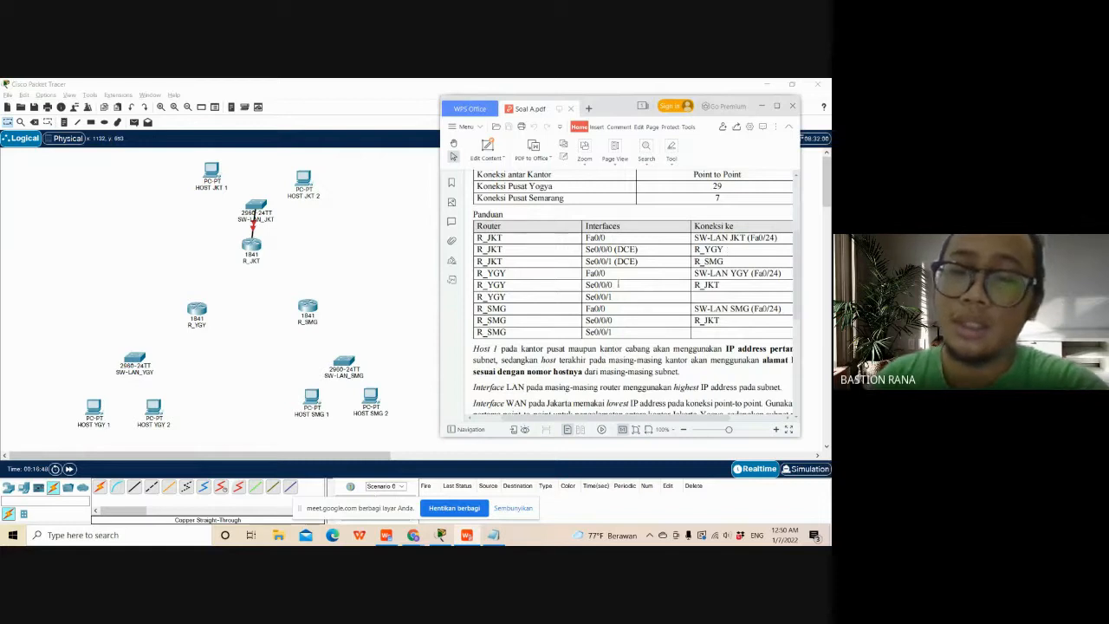
{"action": "left_click_drag", "start_coordinate": [618, 284], "coordinate": [581, 286]}
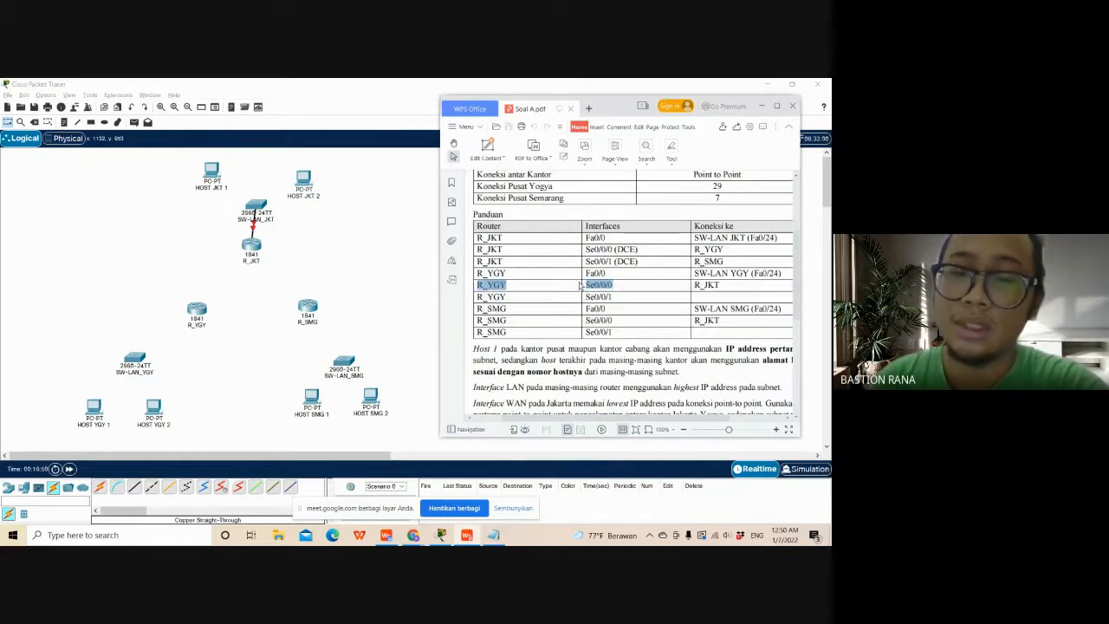
{"action": "left_click", "coordinate": [581, 281]}
{"action": "left_click", "coordinate": [221, 487]}
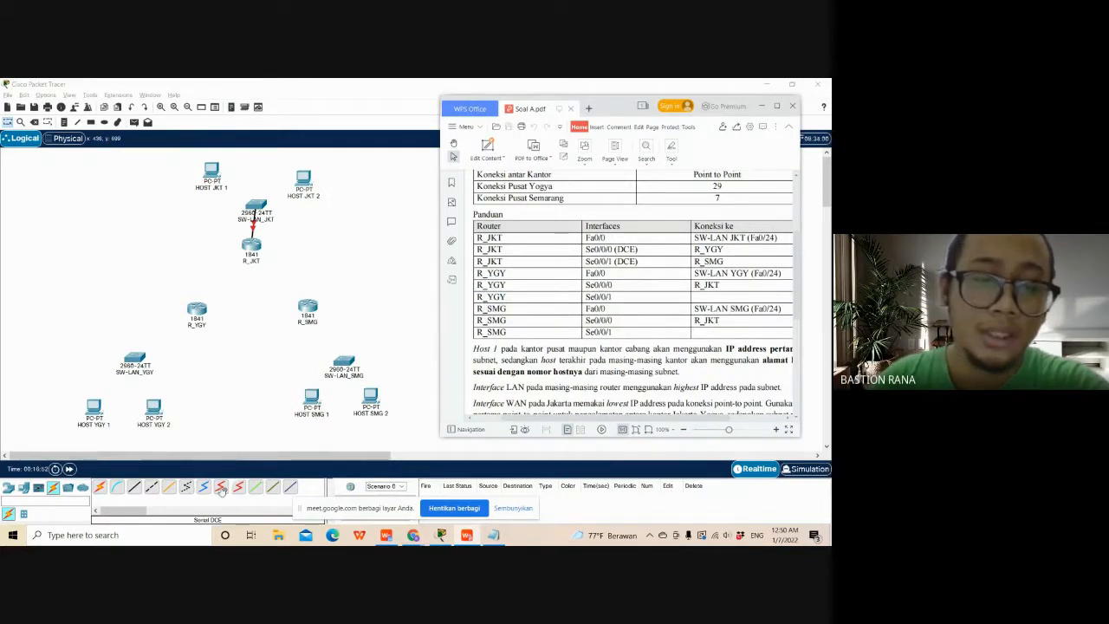
{"action": "left_click", "coordinate": [251, 249]}
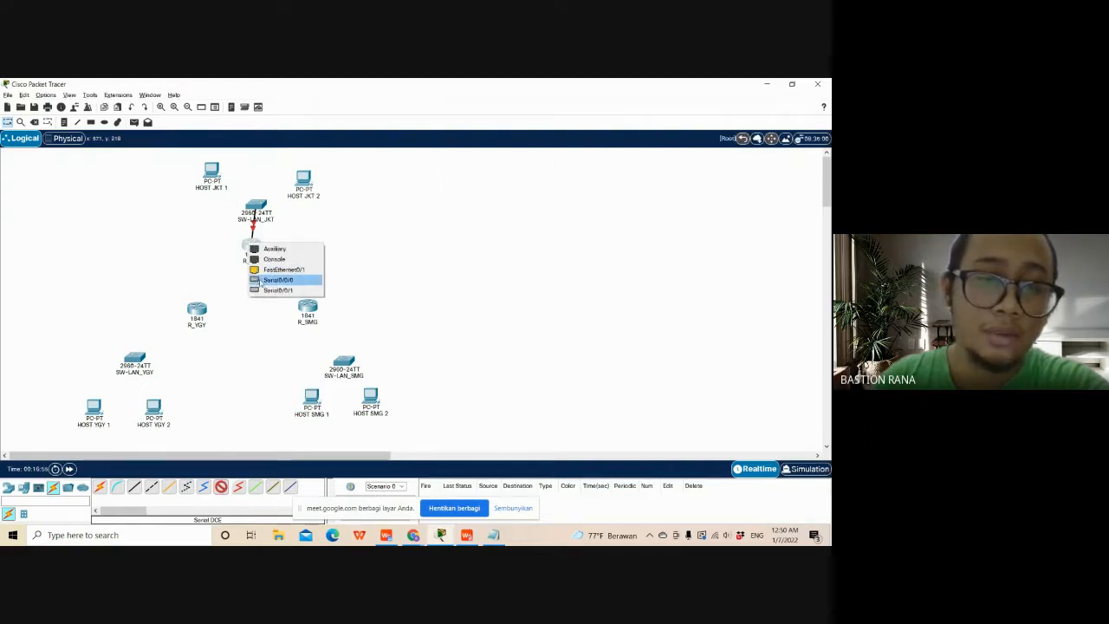
{"action": "left_click", "coordinate": [269, 280]}
{"action": "left_click", "coordinate": [198, 310]}
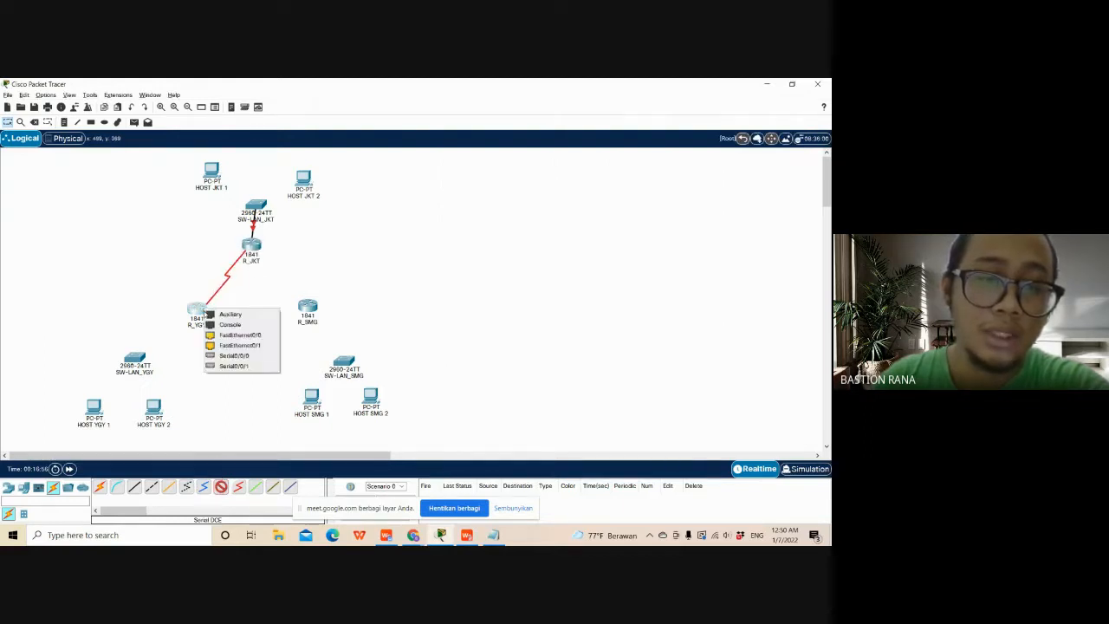
{"action": "left_click", "coordinate": [227, 355]}
- Switch back to Soal A.pdf to check the next router connection in the Panduan table
{"action": "key", "text": "alt+Tab"}
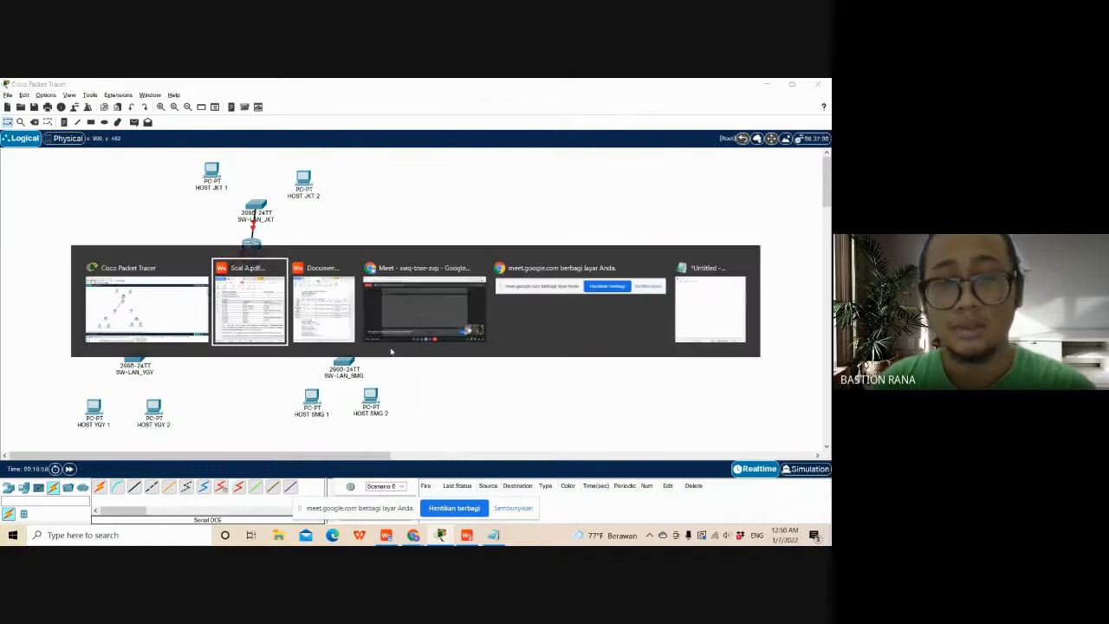
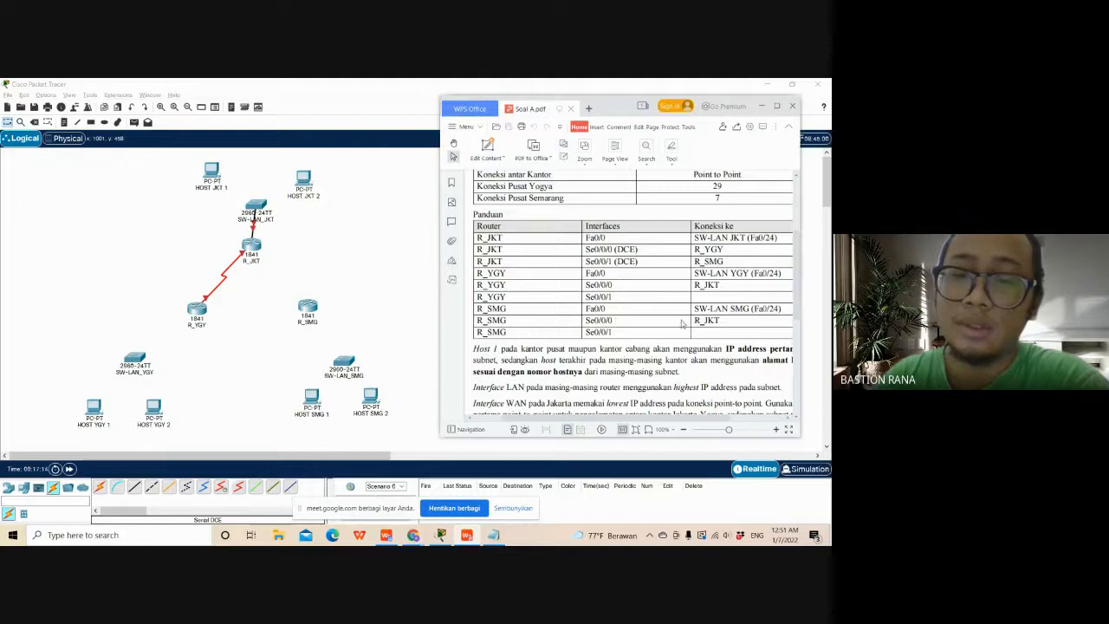
- Connect R_JKT Serial0/0/1 to R_SMG Serial0/0/0 with a Serial DCE cable starting at R_JKT
{"action": "left_click", "coordinate": [393, 290]}
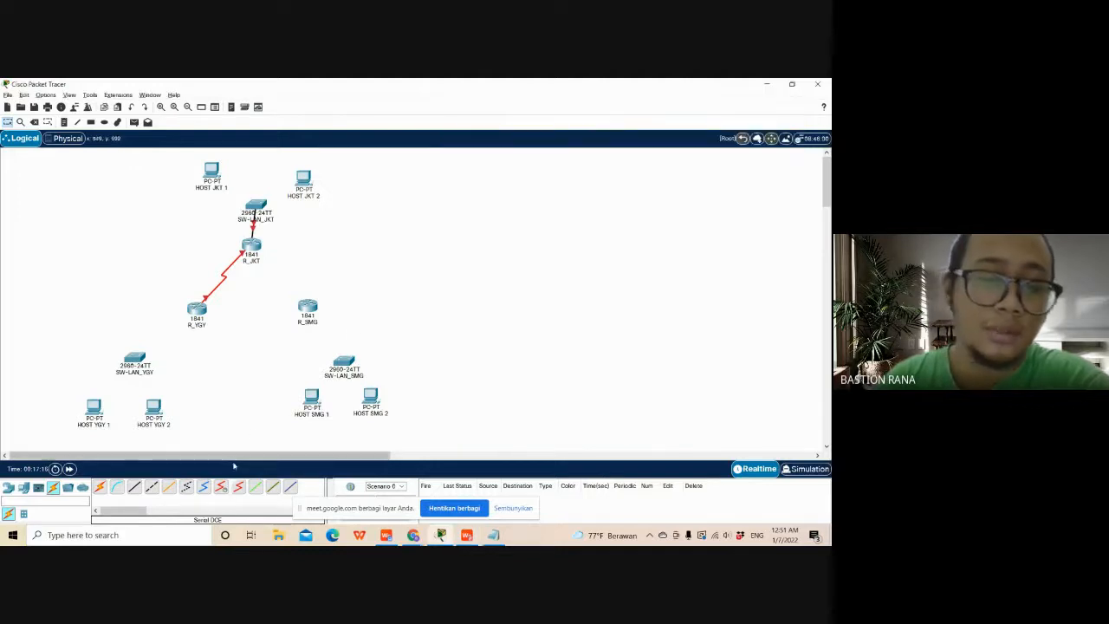
{"action": "left_click", "coordinate": [221, 486]}
{"action": "left_click", "coordinate": [252, 249]}
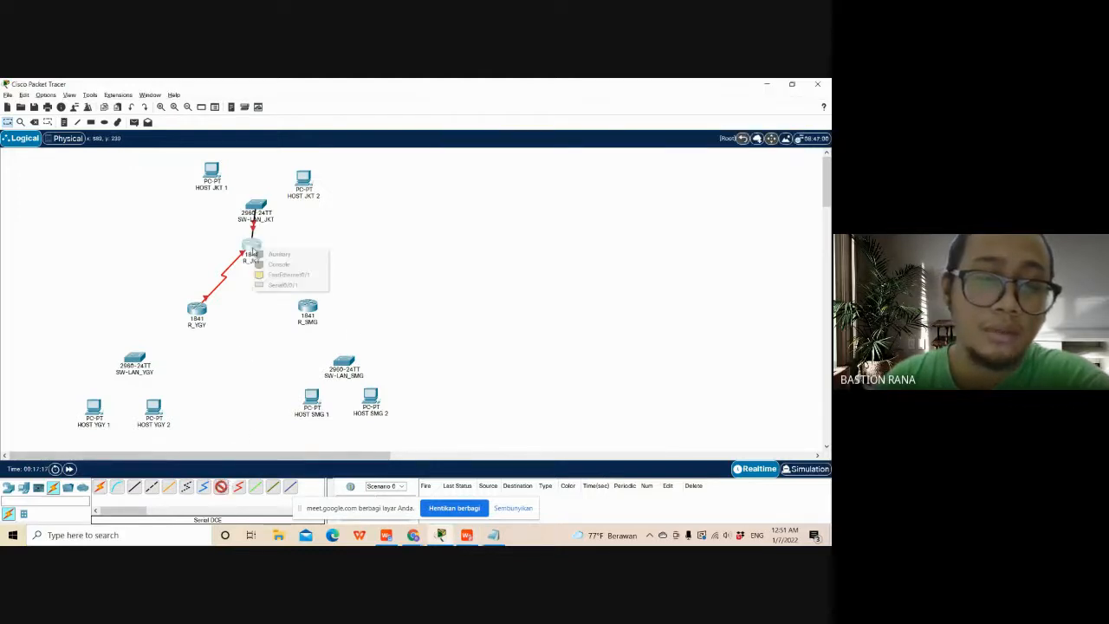
{"action": "left_click", "coordinate": [283, 284]}
{"action": "left_click", "coordinate": [309, 307]}
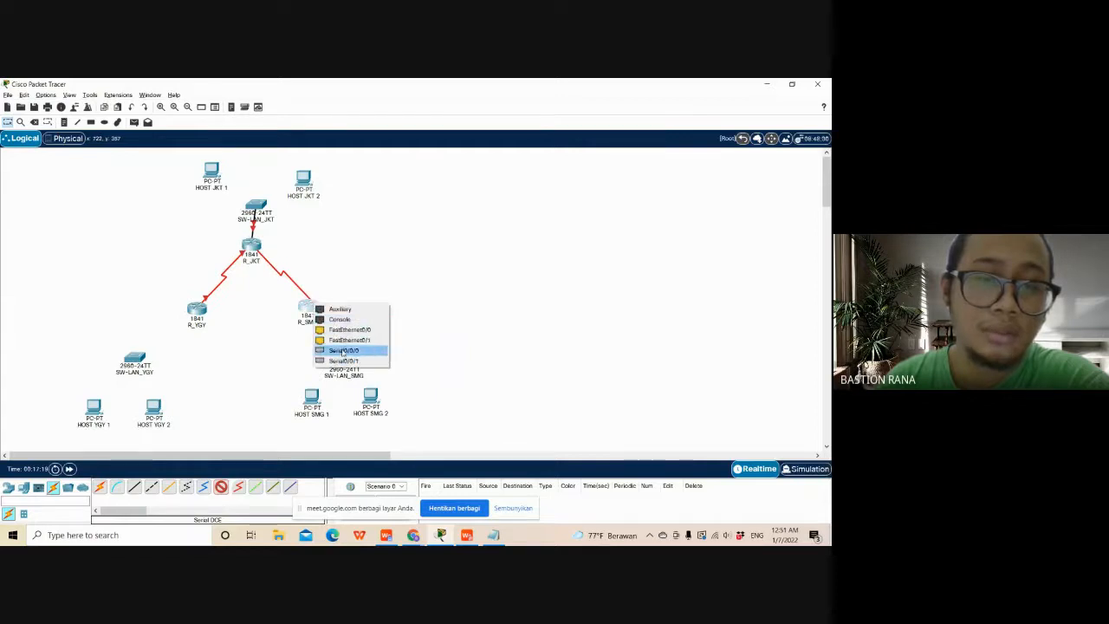
{"action": "left_click", "coordinate": [344, 351]}
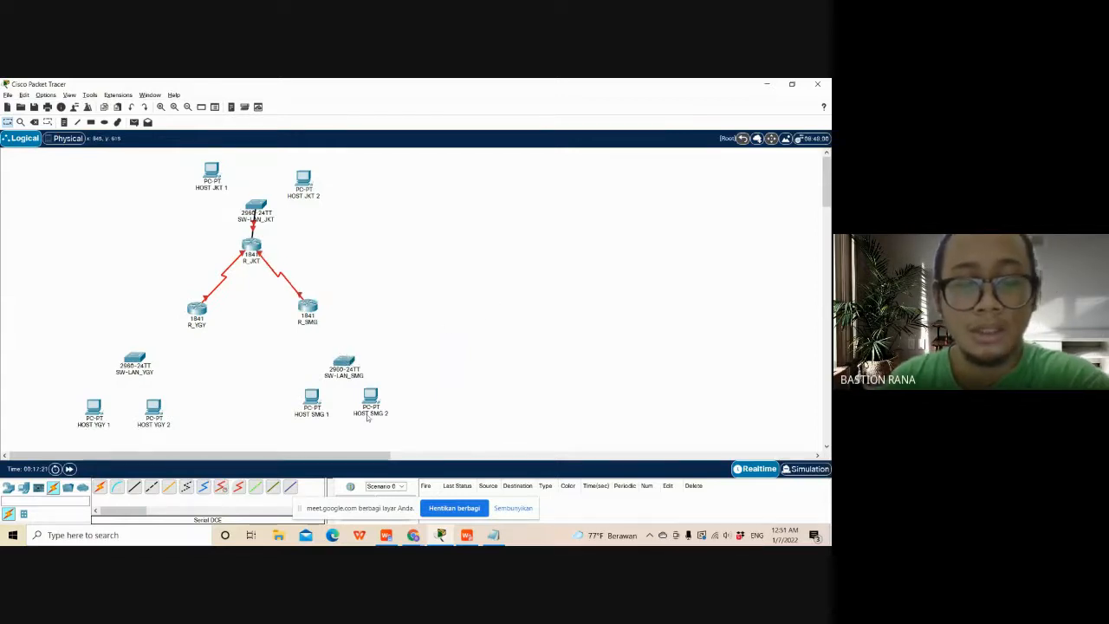
- Following the Panduan table in Soal A.pdf, connect R_YGY FastEthernet0/0 to SW-LAN_YGY FastEthernet0/24 with a copper straight-through cable
{"action": "key", "text": "alt+Tab"}
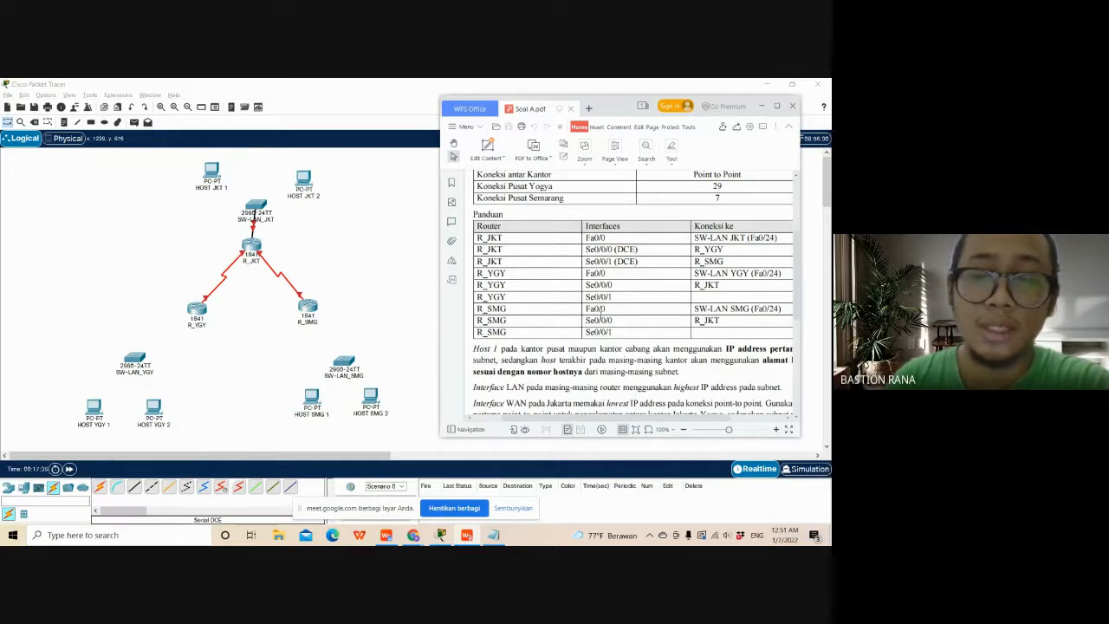
{"action": "left_click", "coordinate": [134, 487]}
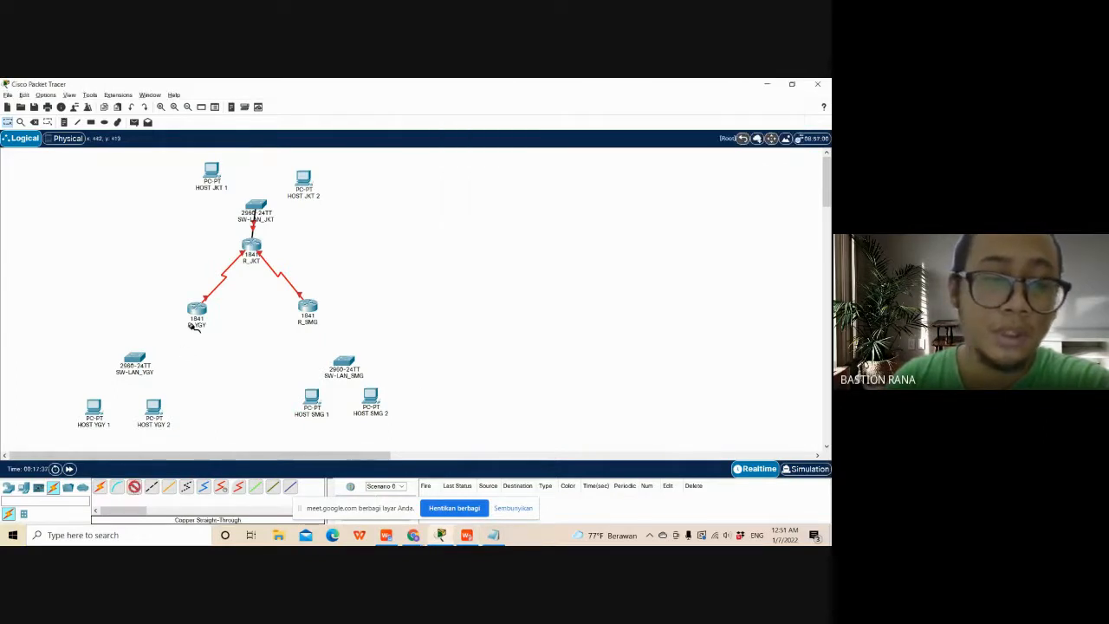
{"action": "left_click", "coordinate": [197, 309]}
{"action": "left_click", "coordinate": [234, 334]}
{"action": "left_click", "coordinate": [137, 358]}
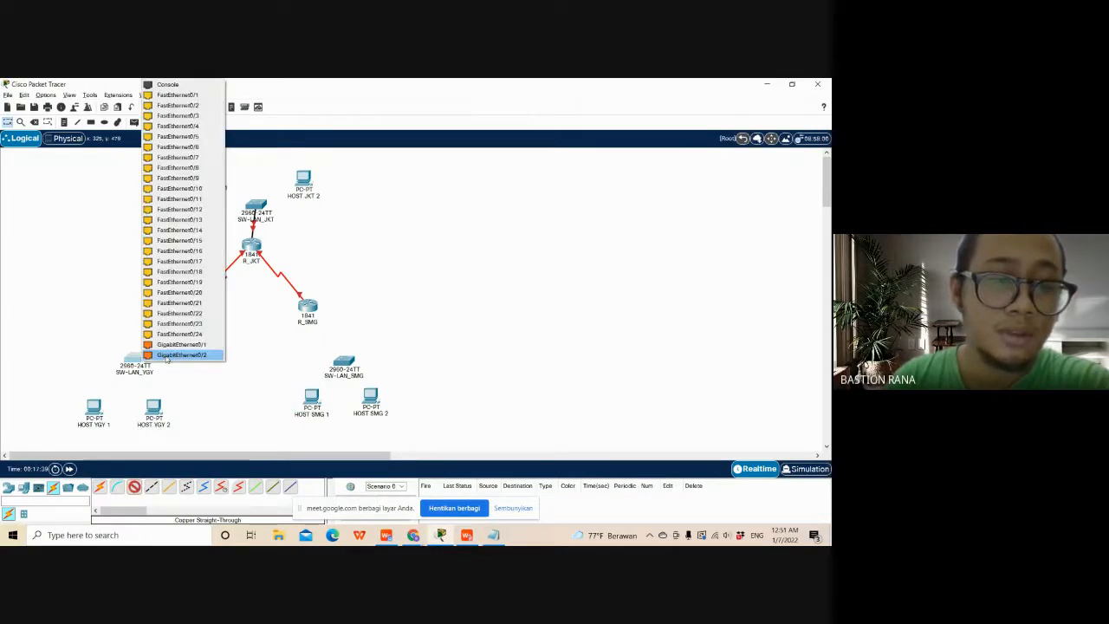
{"action": "left_click", "coordinate": [190, 334]}
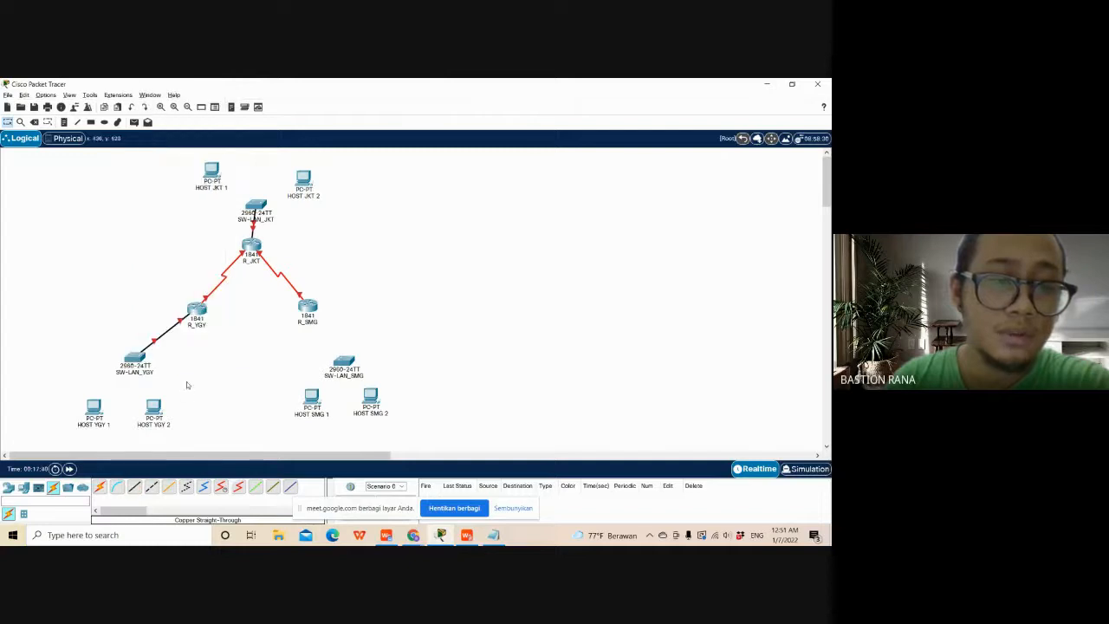
- Connect R_SMG FastEthernet0/0 to SW-LAN_SMG FastEthernet0/24 with a copper straight-through cable
{"action": "left_click", "coordinate": [312, 314]}
{"action": "left_click", "coordinate": [342, 343]}
{"action": "left_click", "coordinate": [345, 355]}
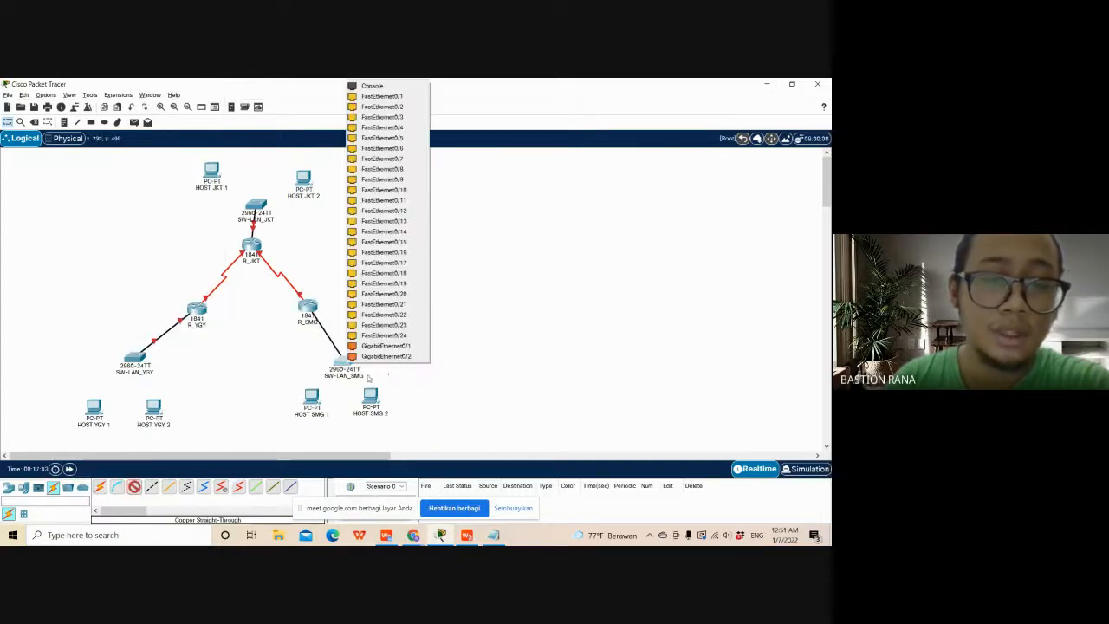
{"action": "left_click", "coordinate": [420, 337]}
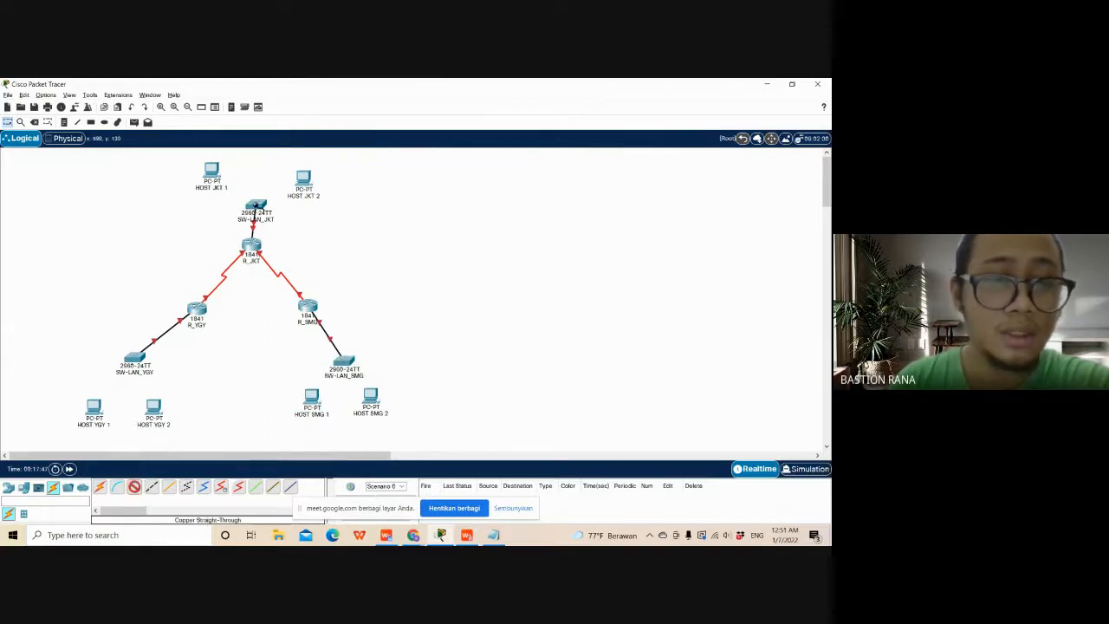
- Connect HOST JKT 1 and HOST JKT 2 to free FastEthernet ports on SW-LAN_JKT with copper straight-through cables
{"action": "left_click", "coordinate": [213, 171]}
{"action": "left_click", "coordinate": [258, 204]}
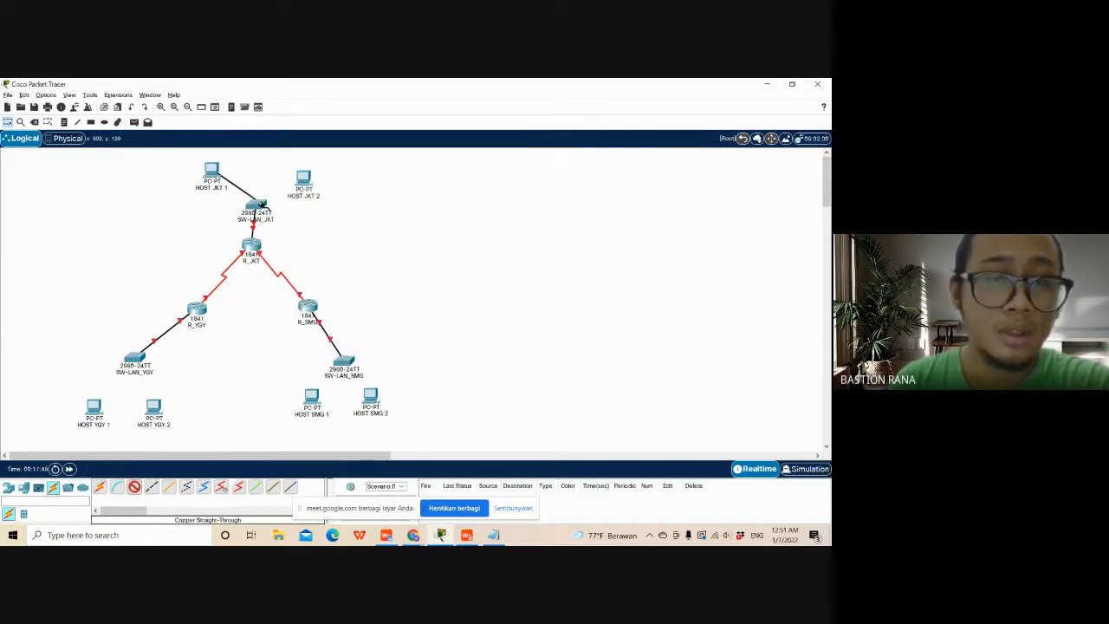
{"action": "left_click", "coordinate": [262, 204]}
{"action": "left_click", "coordinate": [299, 216]}
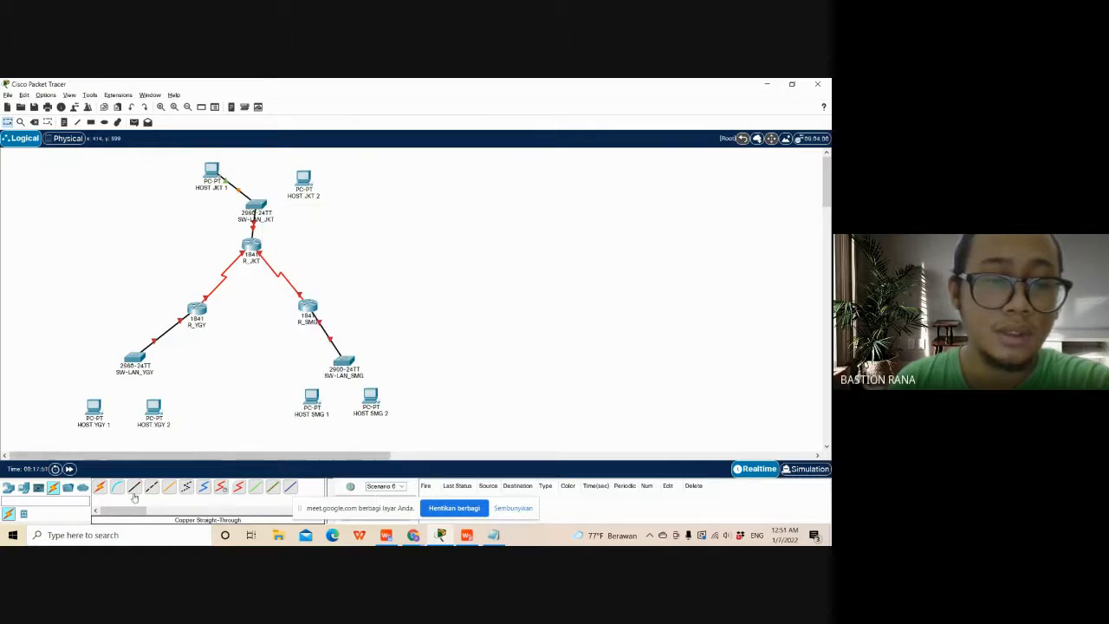
{"action": "left_click", "coordinate": [134, 489]}
{"action": "left_click", "coordinate": [304, 177]}
{"action": "left_click", "coordinate": [334, 217]}
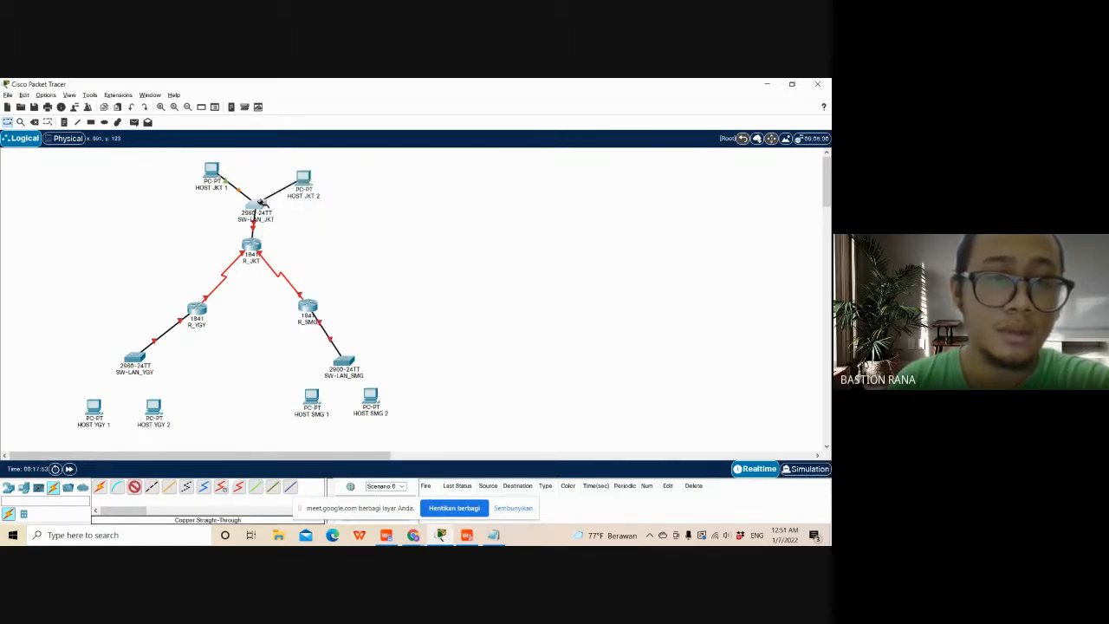
{"action": "left_click", "coordinate": [260, 202]}
{"action": "left_click", "coordinate": [288, 221]}
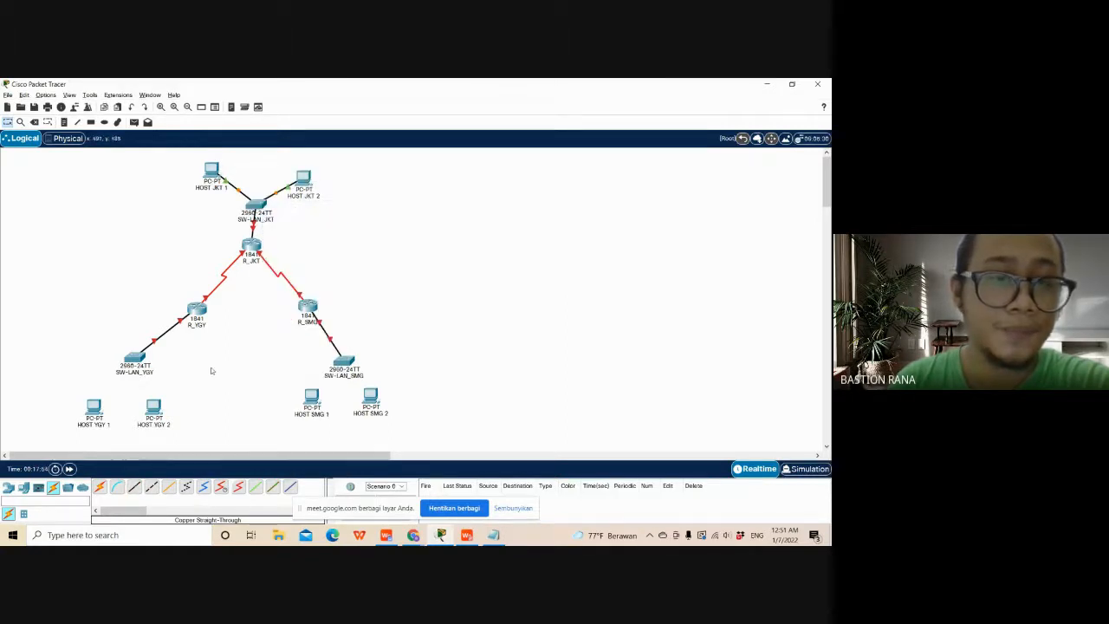
- Cable HOST YGY 1 to SW-LAN_YGY FastEthernet0/1 and HOST YGY 2 to FastEthernet0/2 with copper straight-through, using each host's FastEthernet0
{"action": "left_click", "coordinate": [108, 422]}
{"action": "left_click", "coordinate": [117, 431]}
{"action": "left_click", "coordinate": [144, 362]}
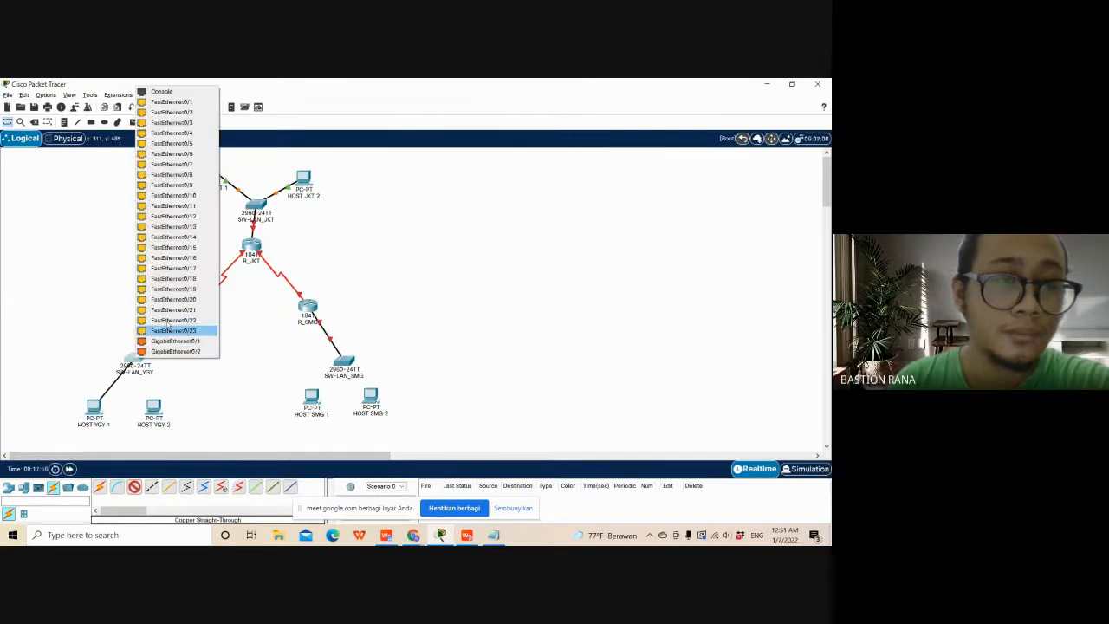
{"action": "left_click", "coordinate": [184, 102]}
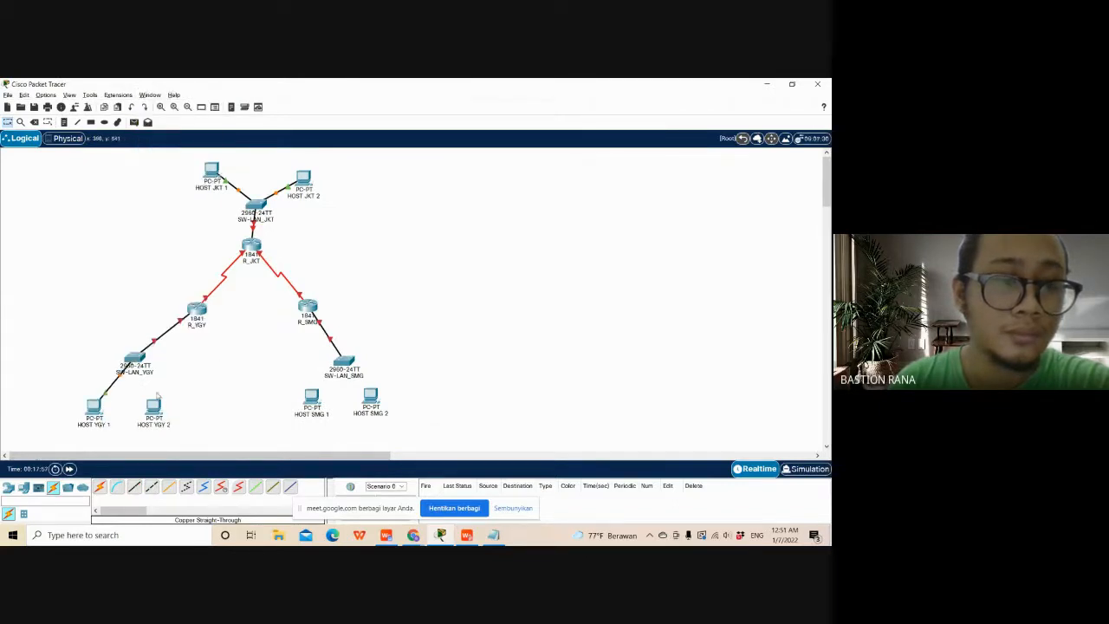
{"action": "left_click", "coordinate": [158, 415]}
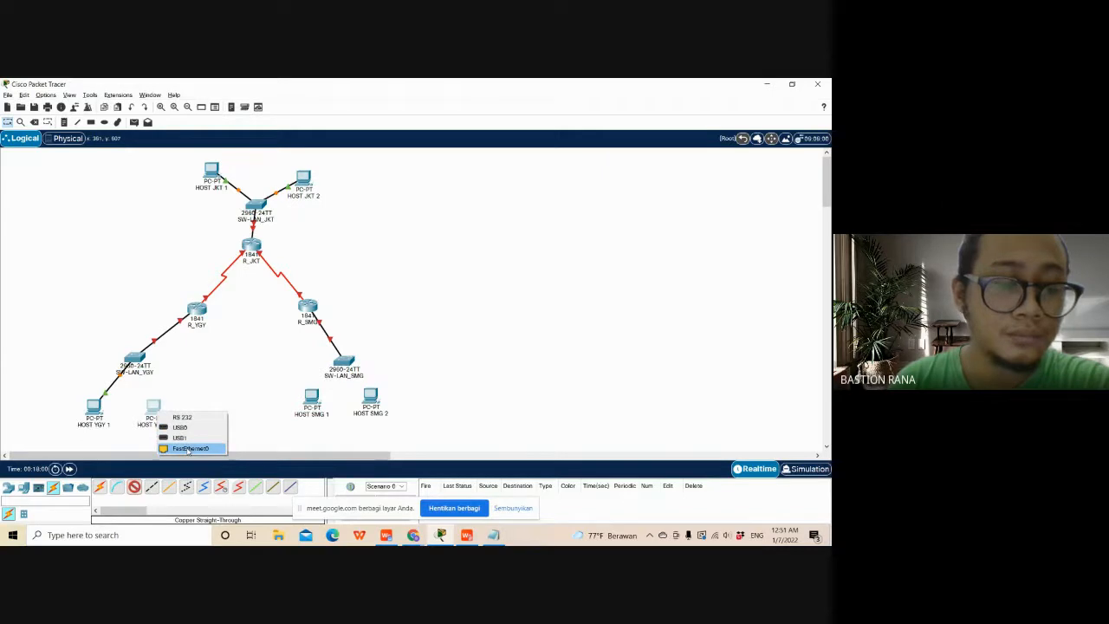
{"action": "left_click", "coordinate": [188, 449]}
{"action": "left_click", "coordinate": [136, 359]}
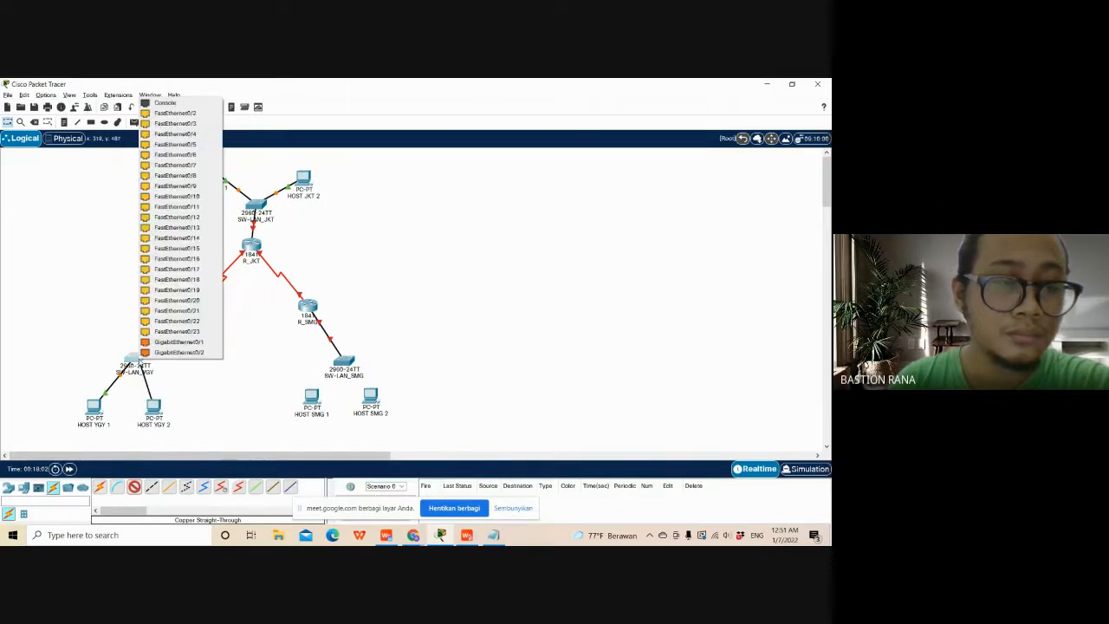
{"action": "left_click", "coordinate": [175, 112]}
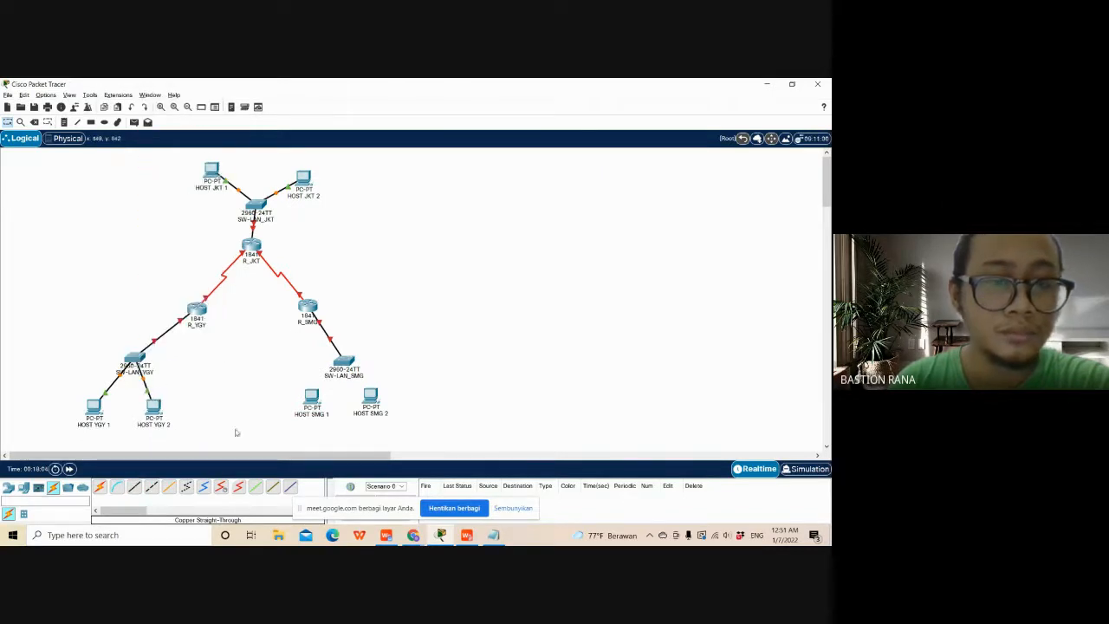
- Cable HOST SMG 1 to SW-LAN_SMG FastEthernet0/1 and HOST SMG 2 to FastEthernet0/2 with copper straight-through, using each host's FastEthernet0
{"action": "left_click", "coordinate": [135, 487]}
{"action": "left_click", "coordinate": [310, 400]}
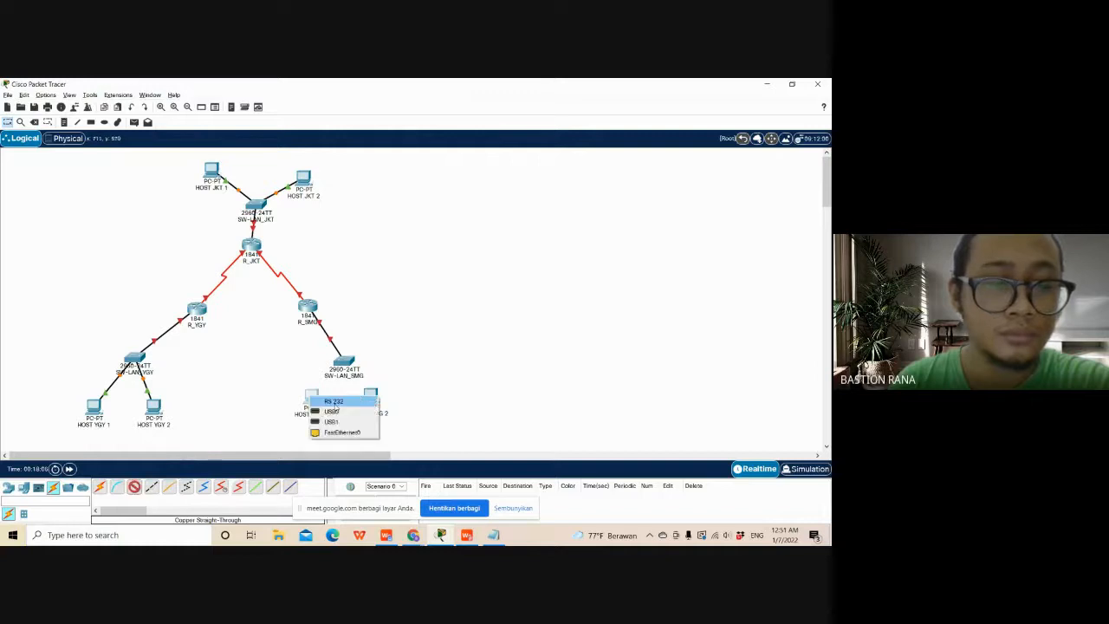
{"action": "left_click", "coordinate": [341, 432]}
{"action": "left_click", "coordinate": [343, 361]}
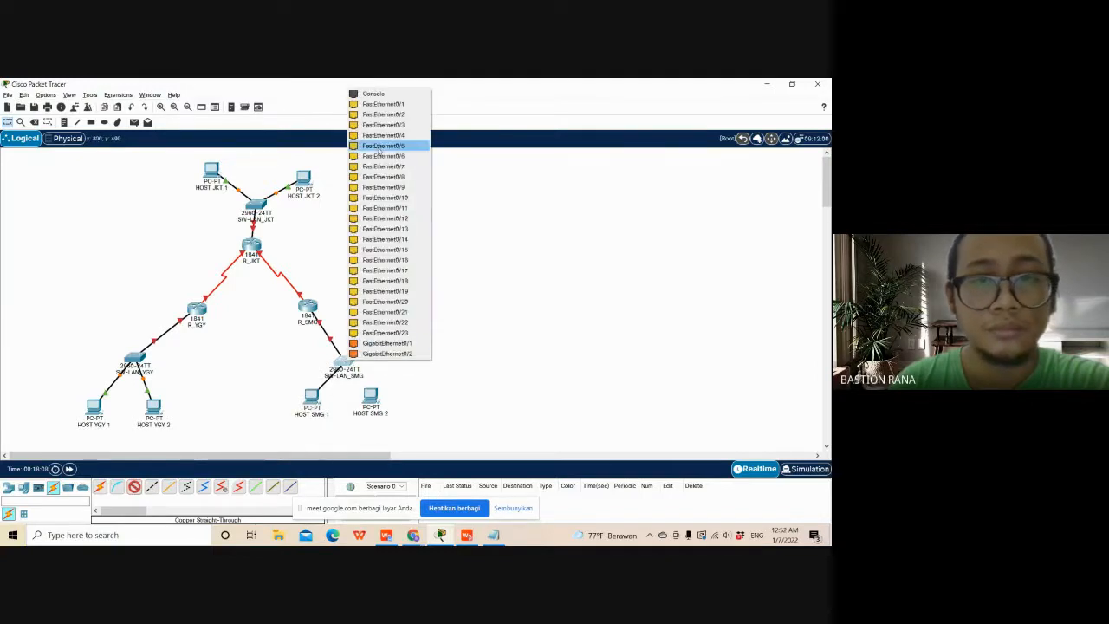
{"action": "left_click", "coordinate": [383, 104]}
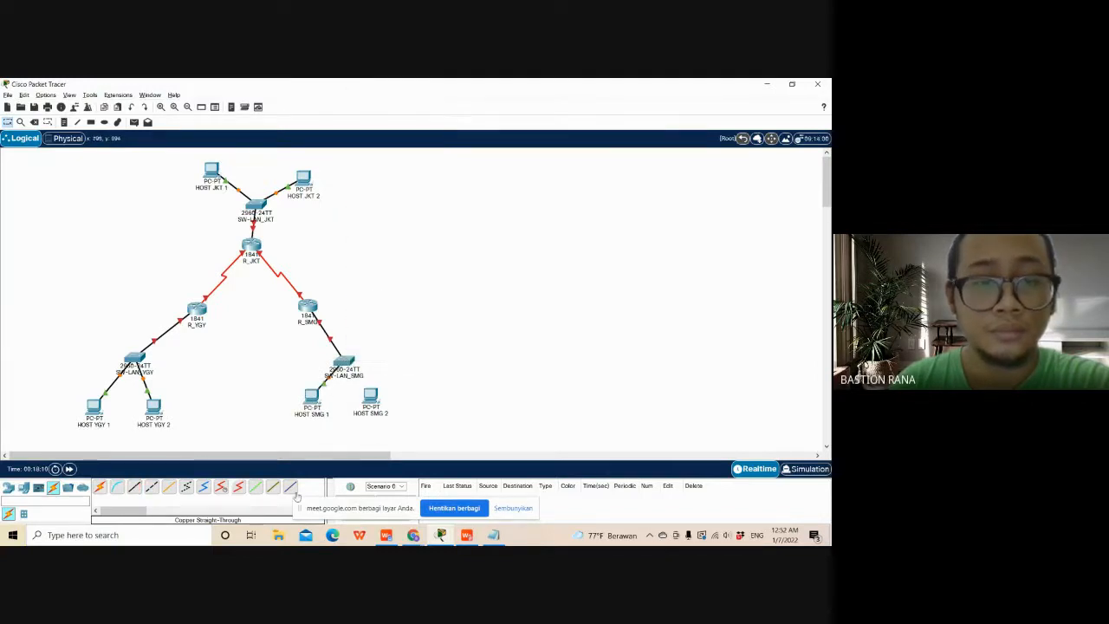
{"action": "left_click", "coordinate": [134, 487]}
{"action": "left_click", "coordinate": [368, 396]}
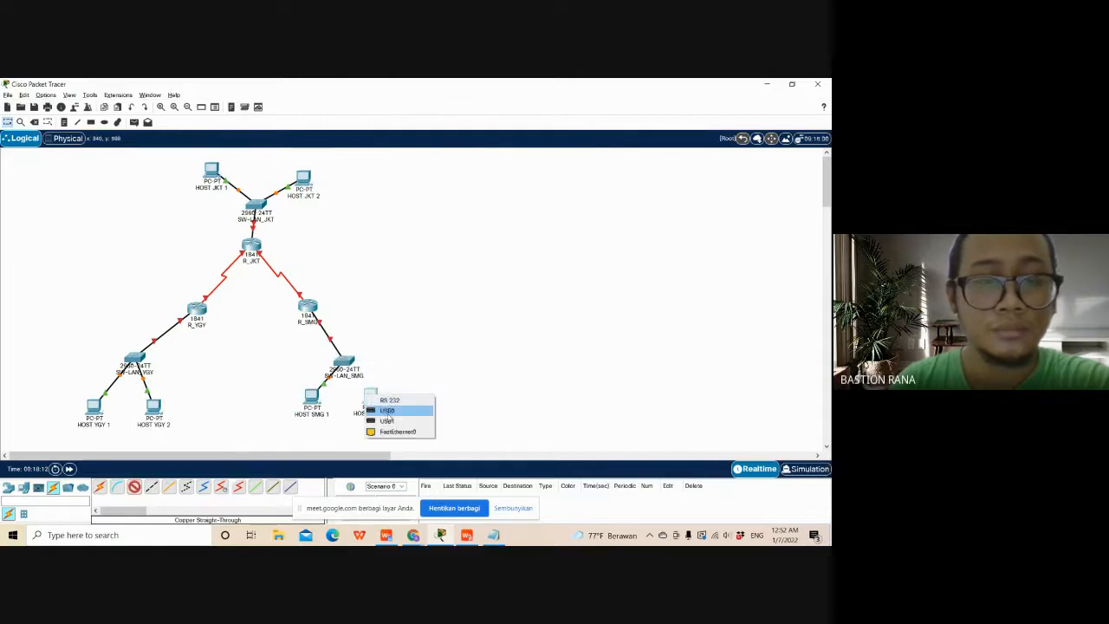
{"action": "left_click", "coordinate": [397, 431]}
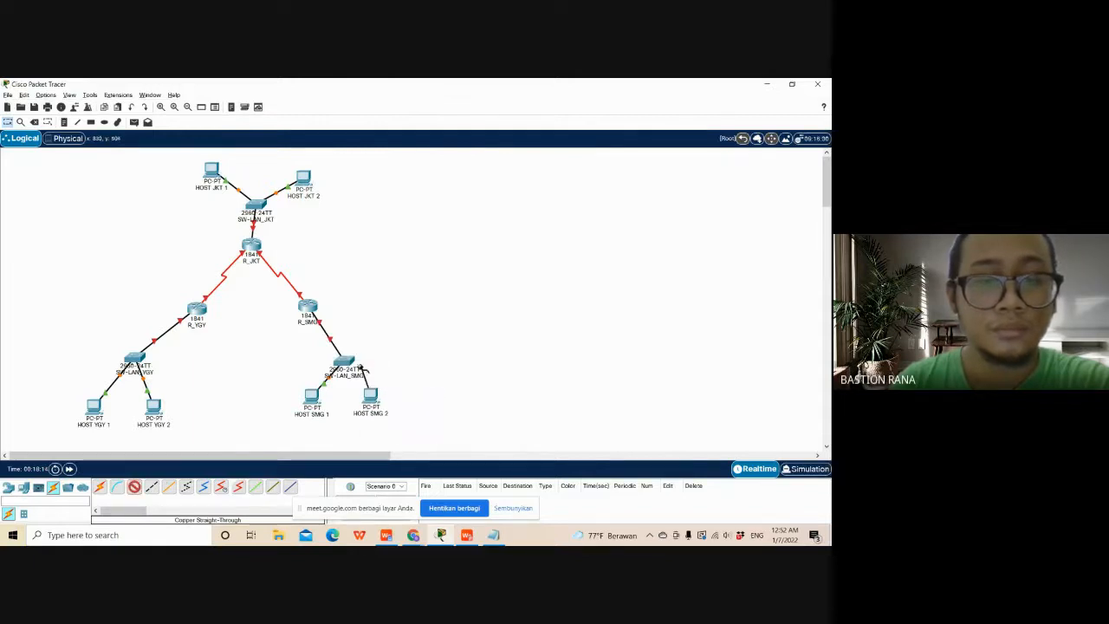
{"action": "left_click", "coordinate": [345, 364]}
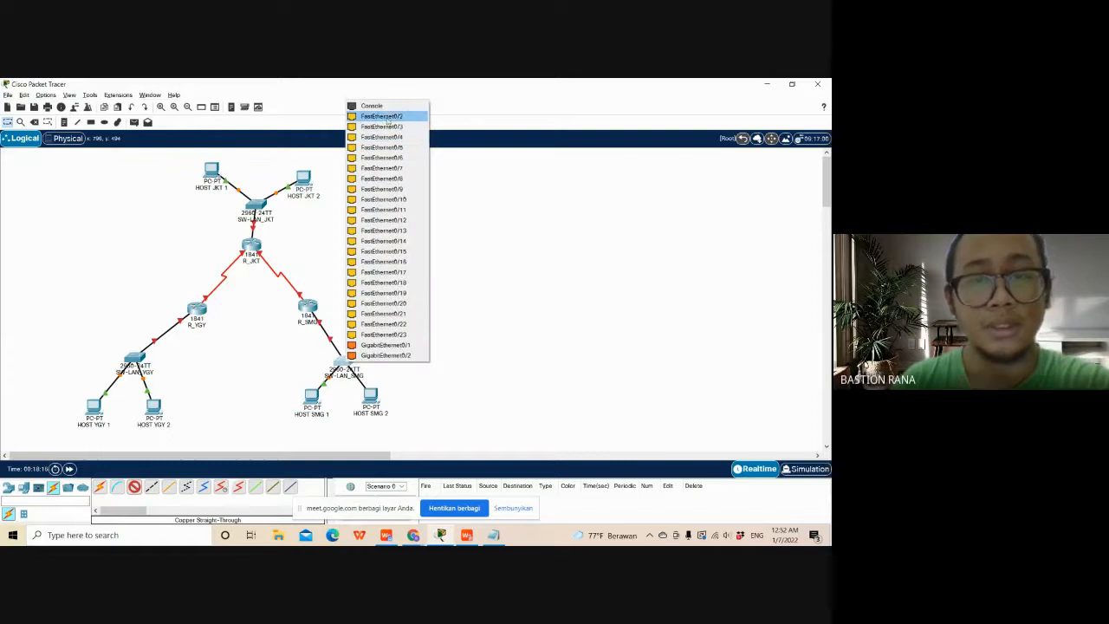
{"action": "left_click", "coordinate": [382, 116]}
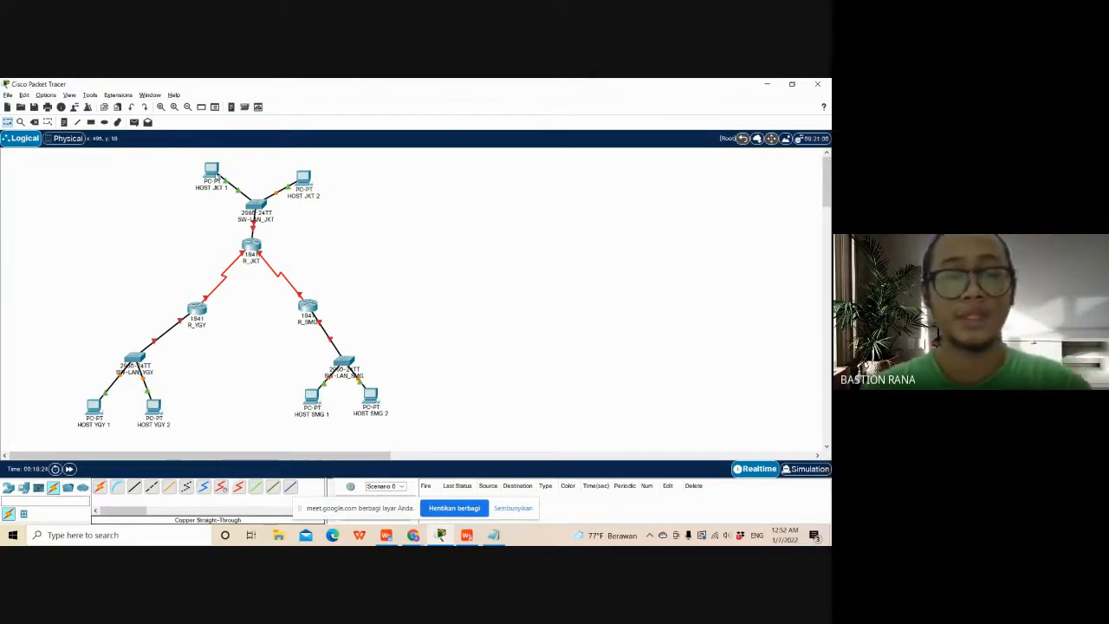
- Open the IP Configuration of HOST JKT 1 and move its window aside to make room for a reference document
{"action": "left_click", "coordinate": [211, 172]}
{"action": "left_click", "coordinate": [382, 171]}
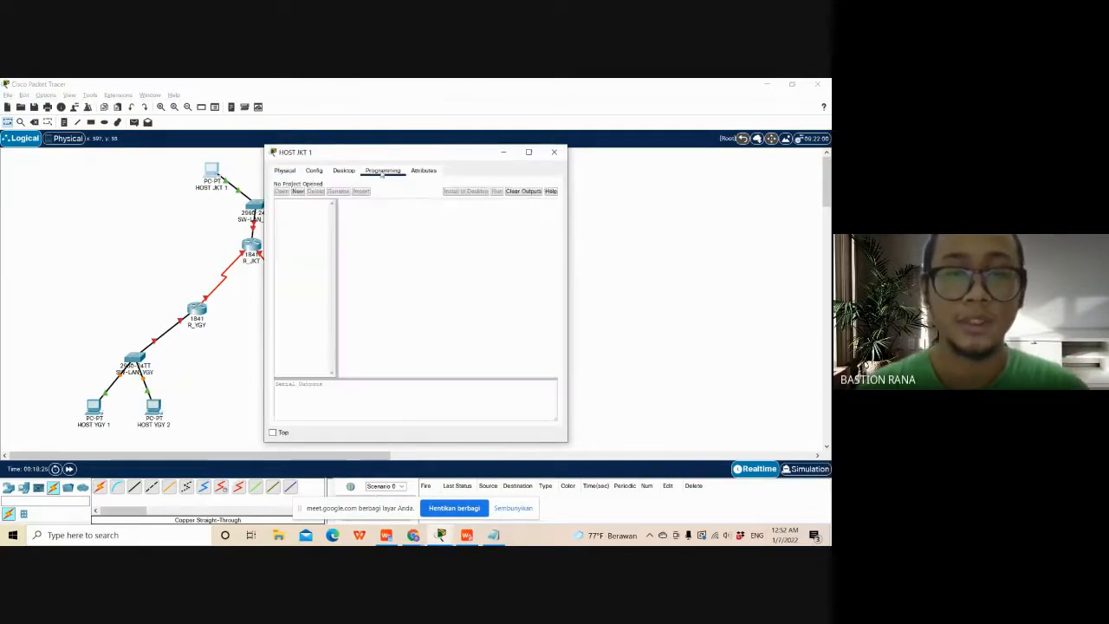
{"action": "left_click", "coordinate": [344, 171]}
{"action": "left_click", "coordinate": [307, 198]}
{"action": "left_click", "coordinate": [401, 234]}
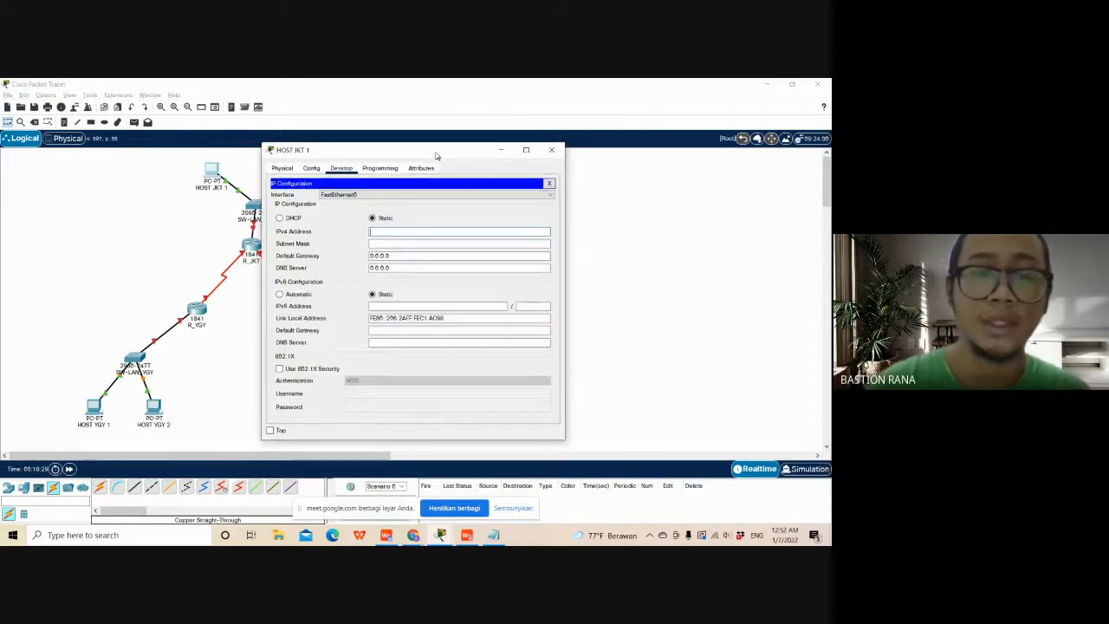
{"action": "left_click_drag", "start_coordinate": [436, 156], "coordinate": [200, 158]}
- Minimize Soal A.pdf, switch to Document1 with the subnet table, and place it beside the HOST JKT 1 window
{"action": "key", "text": "alt+Tab"}
{"action": "key", "text": "alt+Tab"}
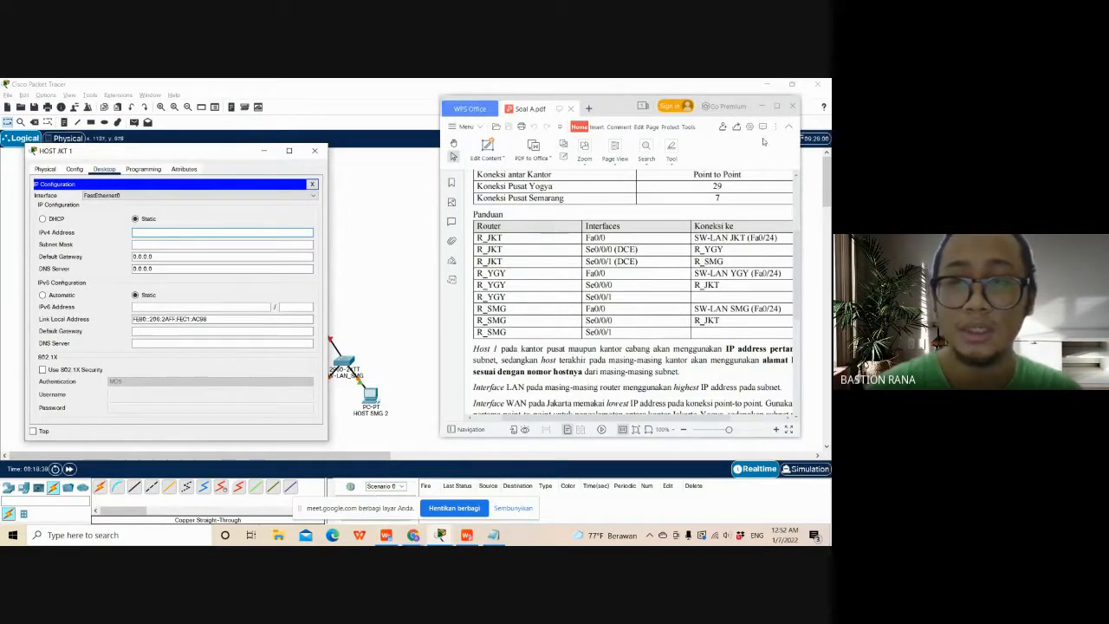
{"action": "left_click", "coordinate": [762, 107]}
{"action": "left_click", "coordinate": [385, 536]}
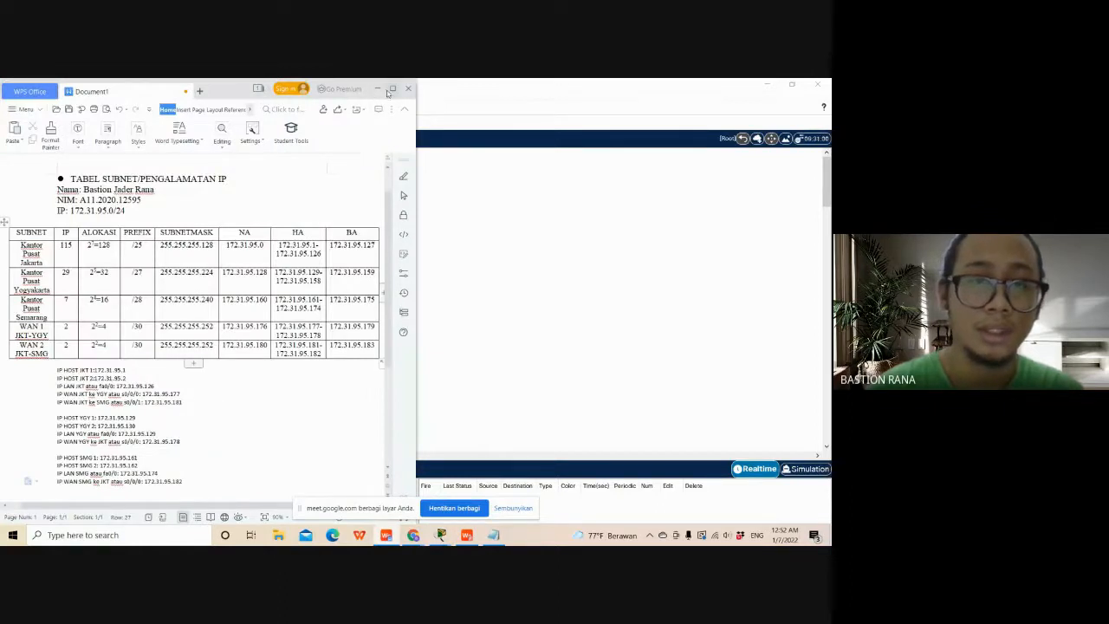
{"action": "left_click_drag", "start_coordinate": [237, 98], "coordinate": [607, 143]}
- Using the address list in Document1, set HOST JKT 1's IPv4 address to 172.31.95.1 and subnet mask to 255.255.255.128
{"action": "left_click", "coordinate": [174, 232]}
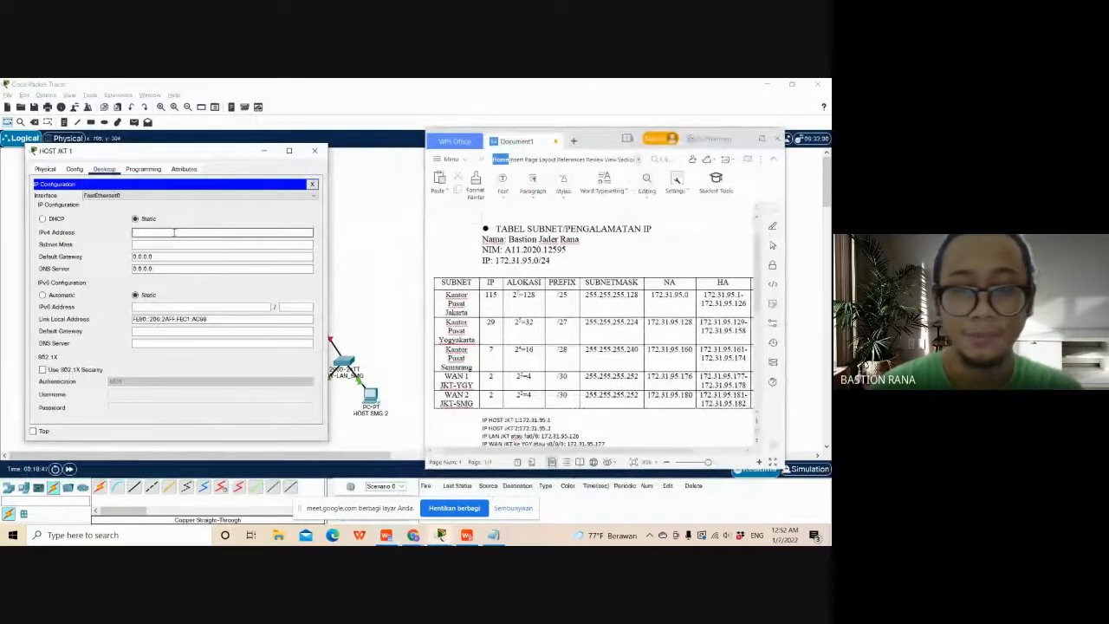
{"action": "scroll", "coordinate": [537, 375], "scroll_direction": "down", "scroll_amount": 1}
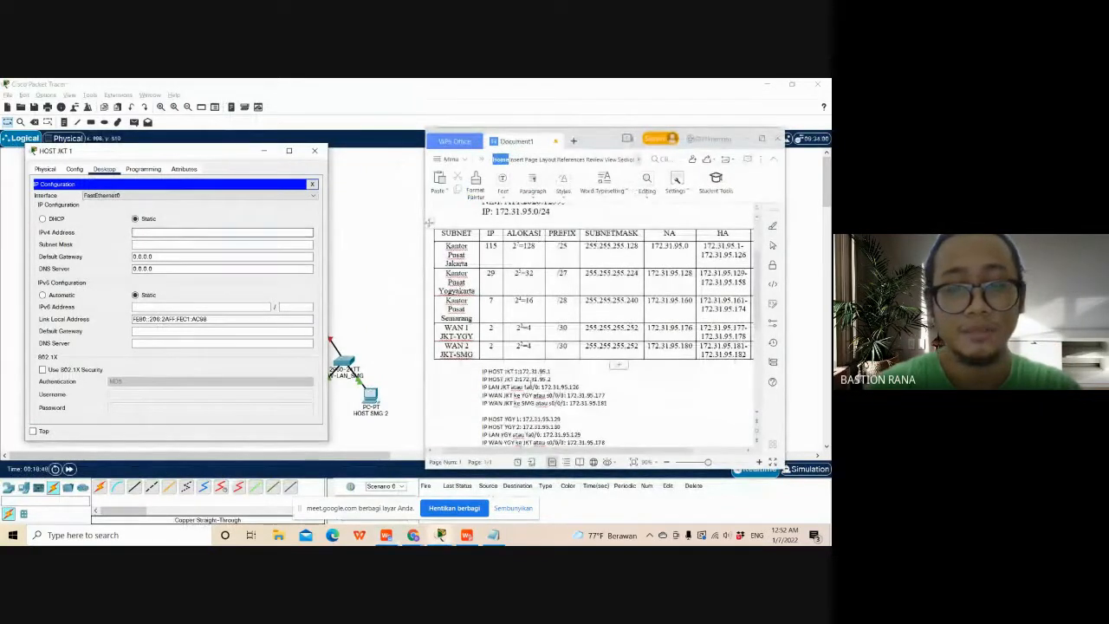
{"action": "type", "text": "172.31.95.1"}
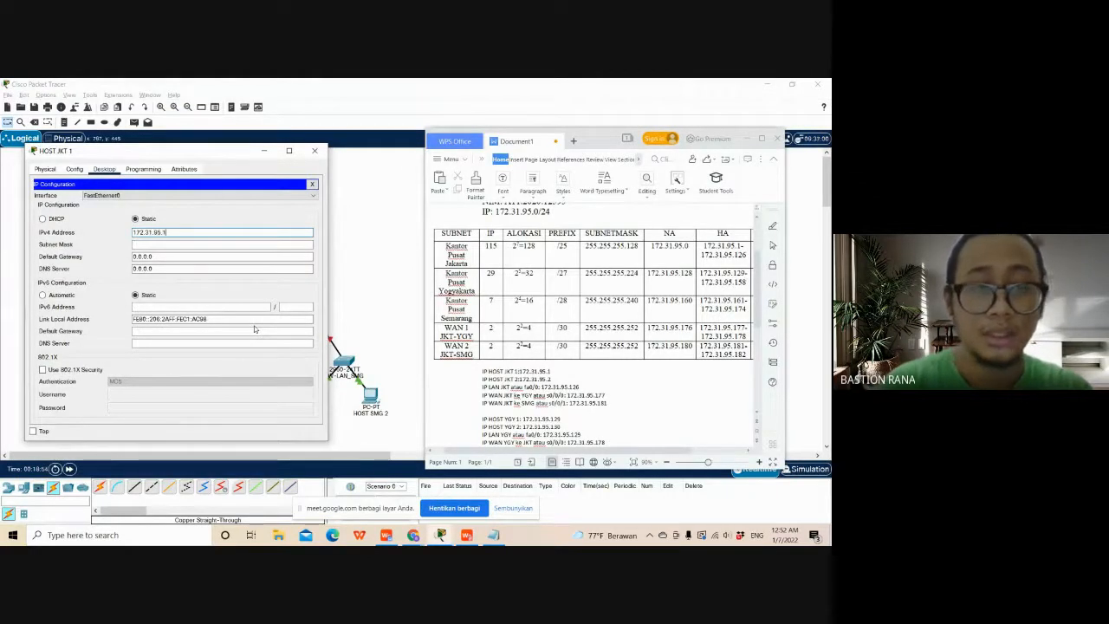
{"action": "left_click", "coordinate": [242, 242]}
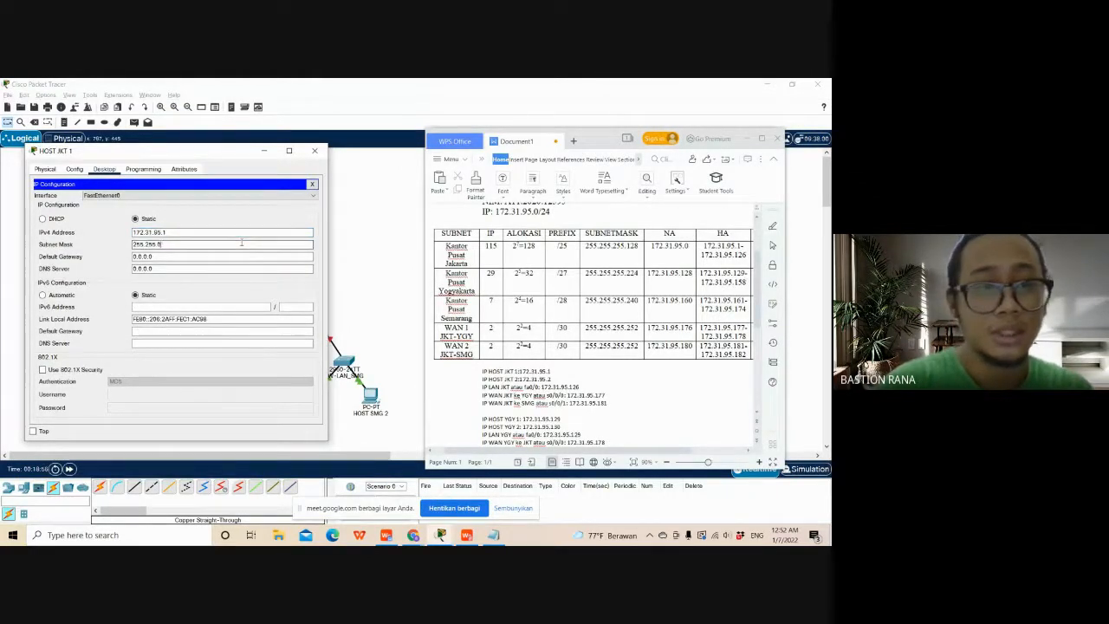
{"action": "key", "text": "BackSpace"}
{"action": "type", "text": "255.128"}
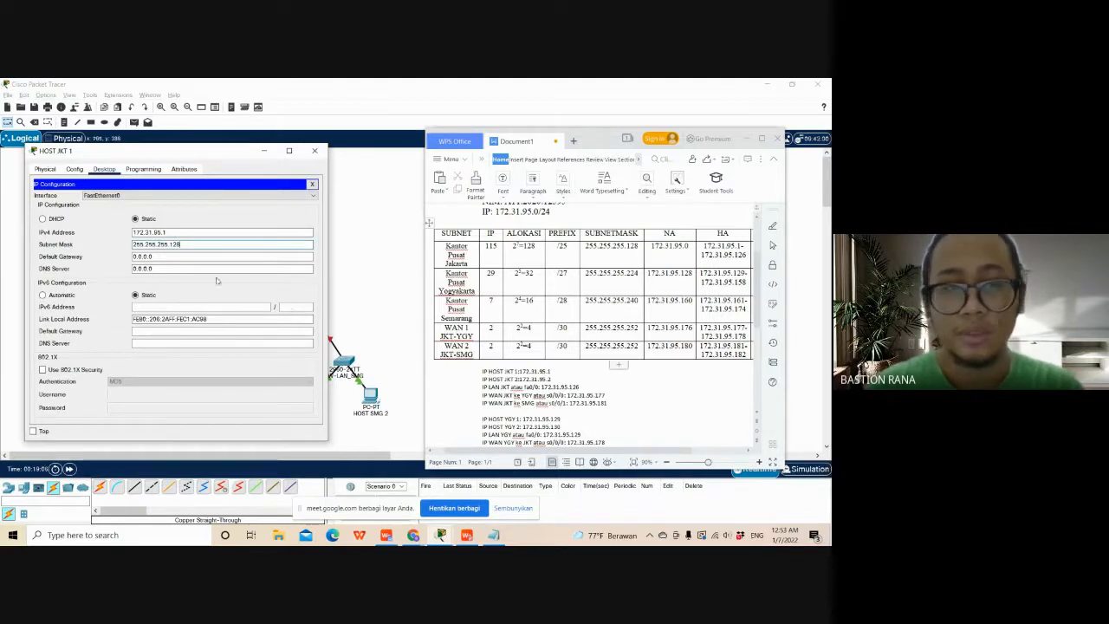
- Set HOST JKT 1's IPv4 default gateway to 172.31.95.126, the Jakarta LAN address listed in Document1
{"action": "left_click", "coordinate": [188, 256]}
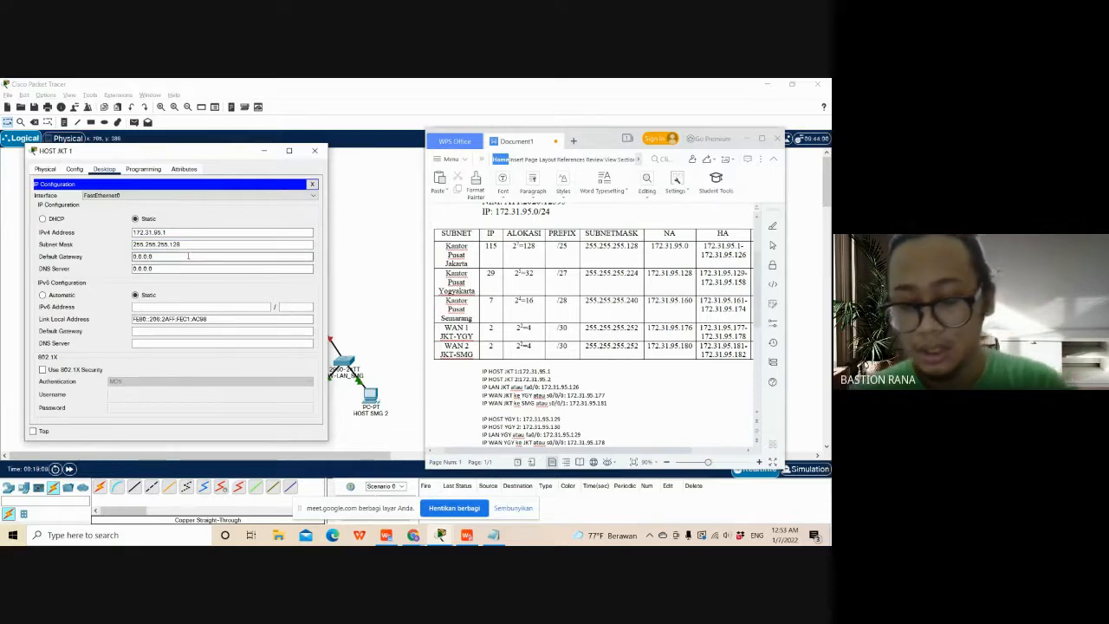
{"action": "key", "text": "BackSpace"}
{"action": "key", "text": "BackSpace"}
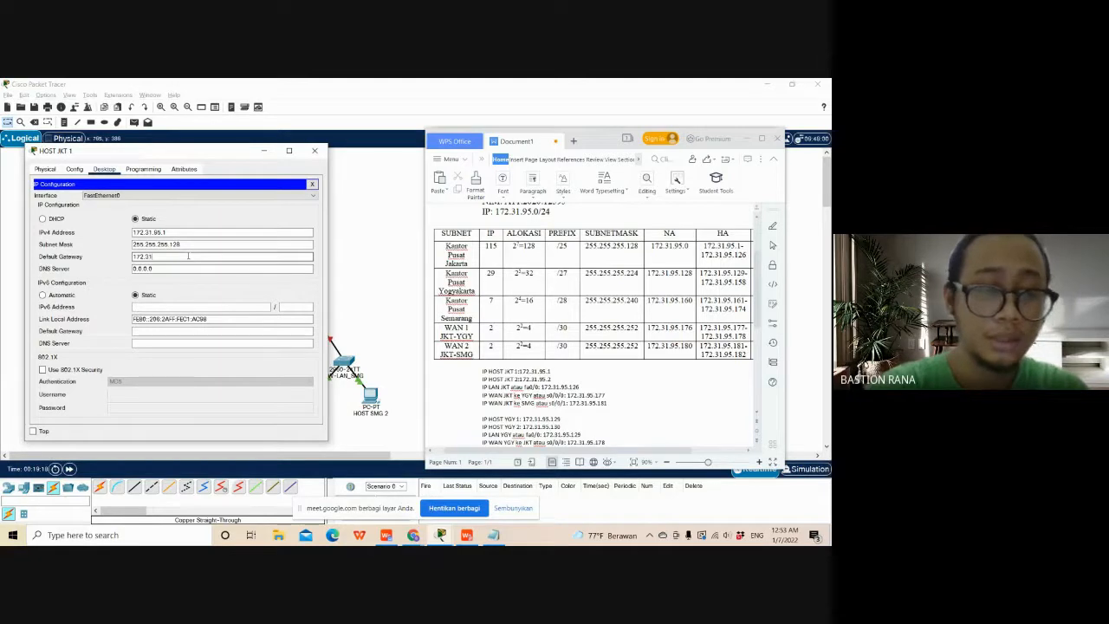
{"action": "type", "text": "95"}
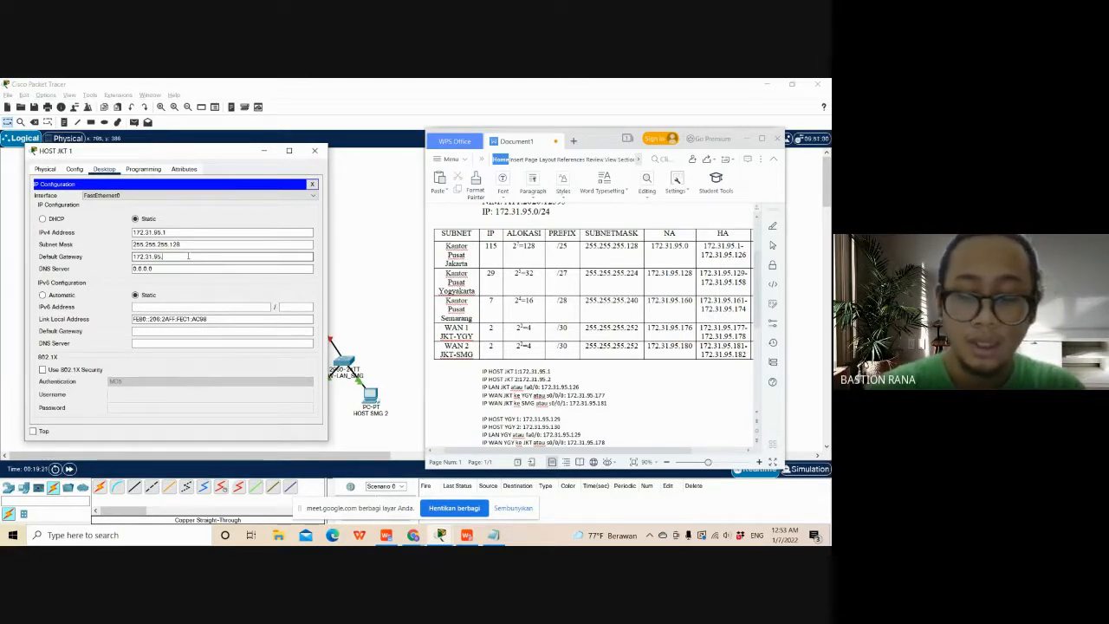
{"action": "type", "text": "."}
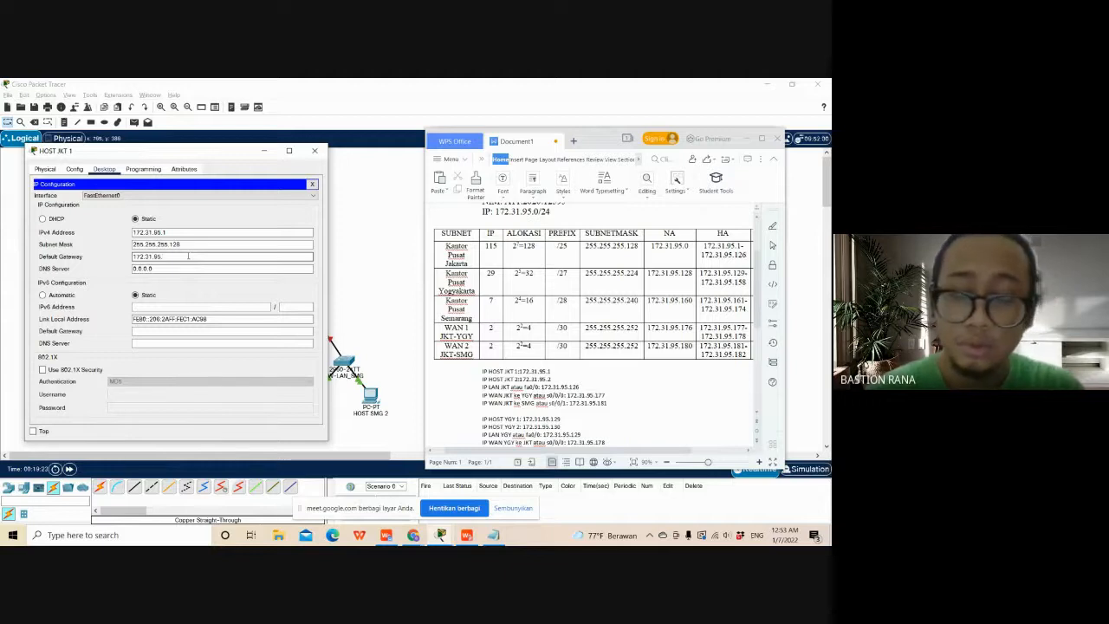
{"action": "type", "text": "12"}
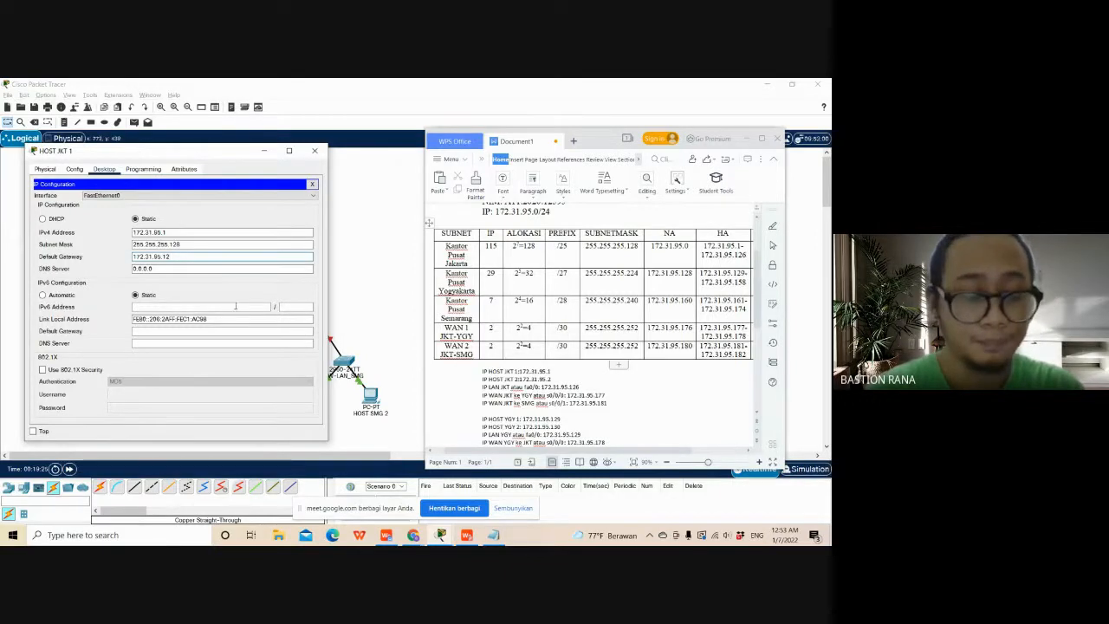
{"action": "type", "text": "6"}
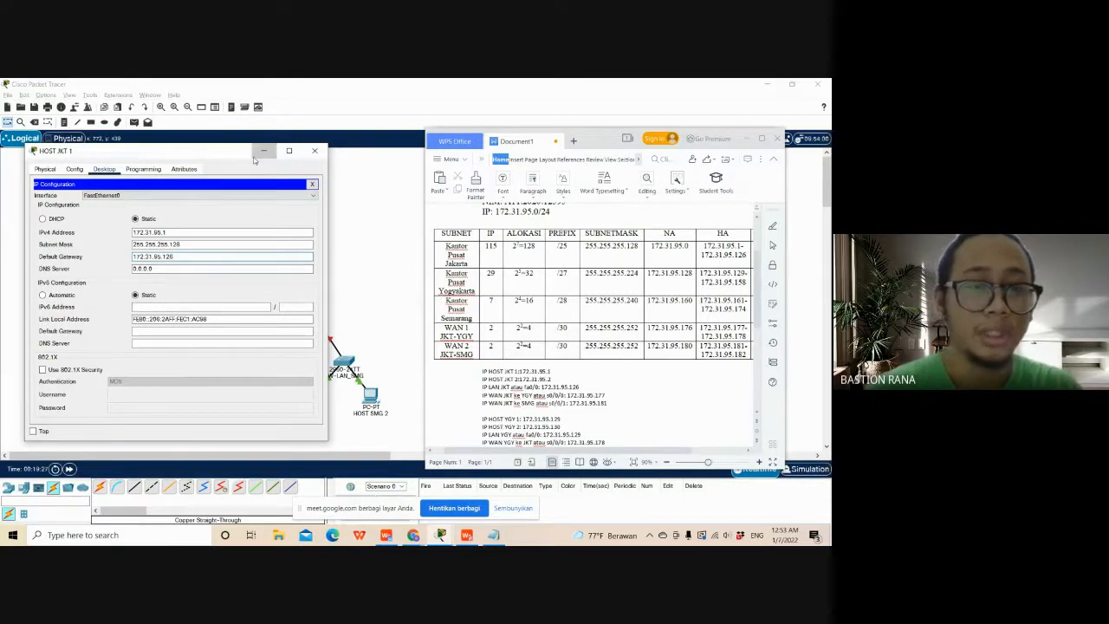
- Open the IP Configuration of HOST JKT 2 and arrange its window beside the HOST JKT 1 window
{"action": "left_click_drag", "start_coordinate": [239, 155], "coordinate": [235, 146]}
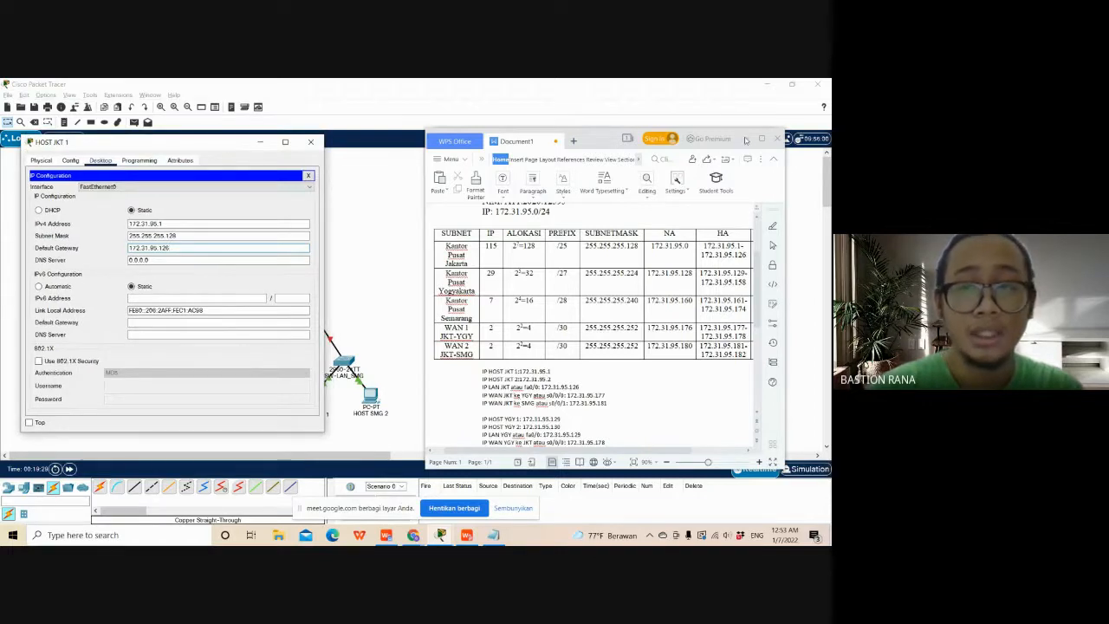
{"action": "left_click_drag", "start_coordinate": [204, 148], "coordinate": [195, 144]}
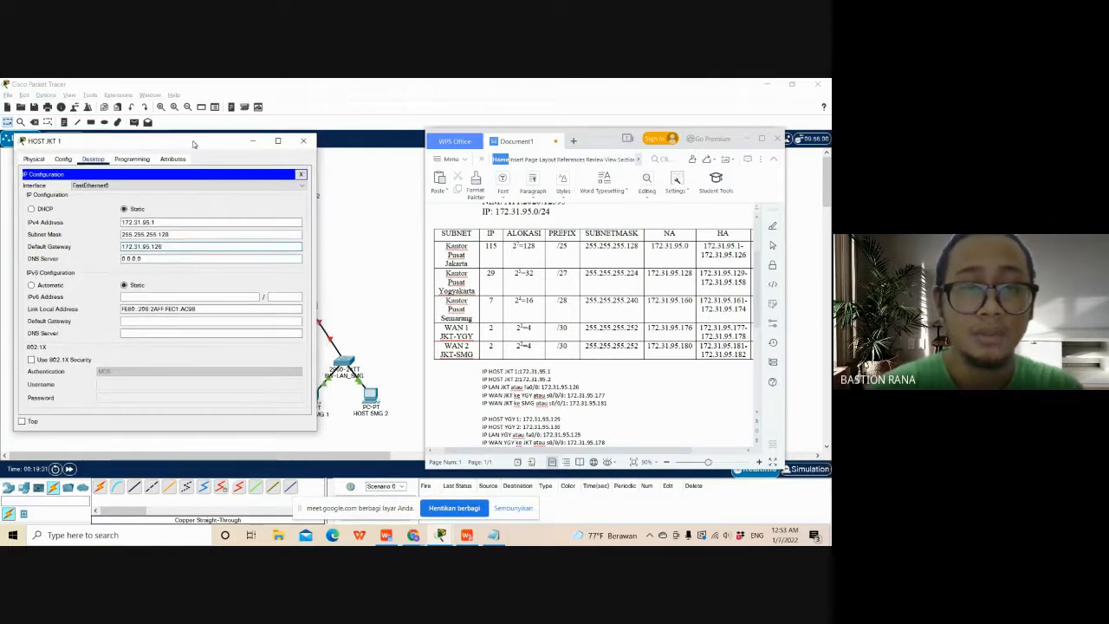
{"action": "left_click", "coordinate": [359, 220]}
{"action": "left_click", "coordinate": [304, 180]}
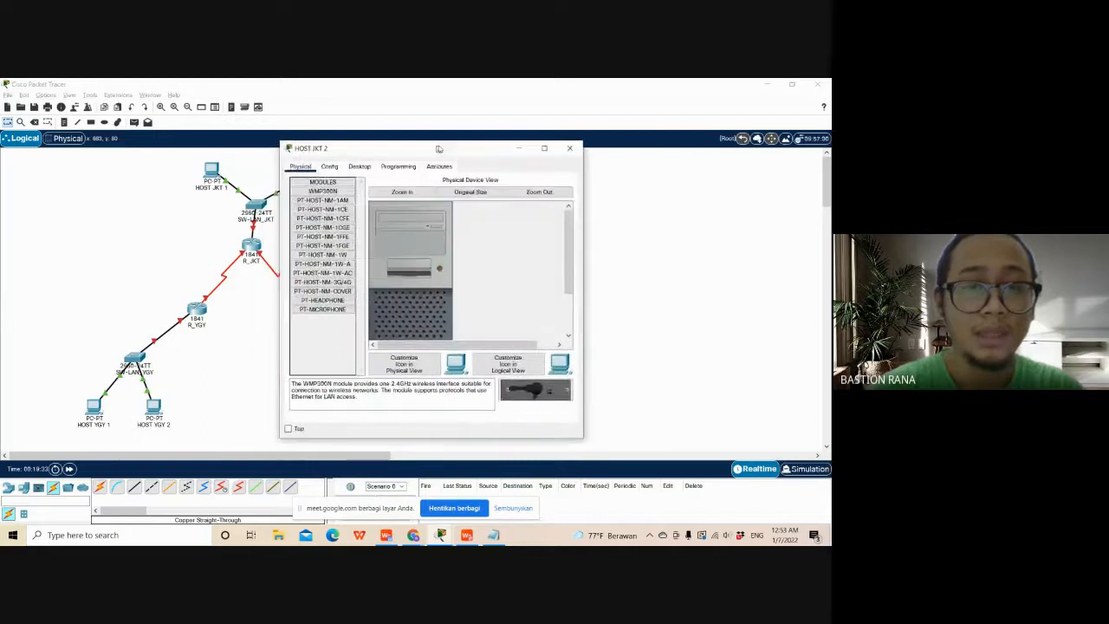
{"action": "left_click", "coordinate": [404, 165]}
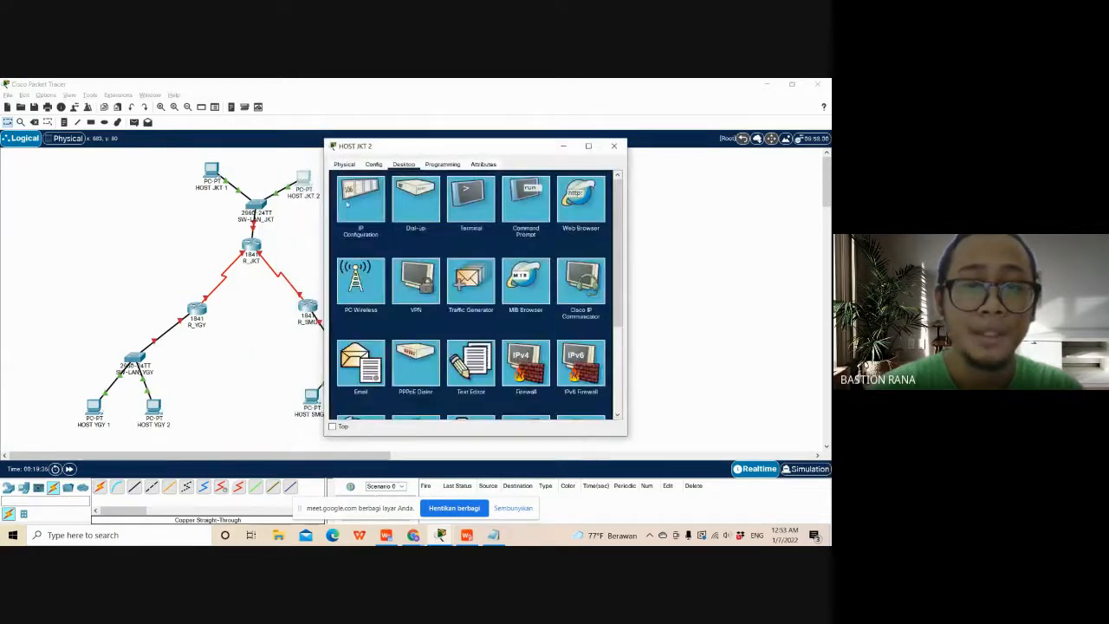
{"action": "left_click", "coordinate": [356, 204]}
{"action": "left_click_drag", "start_coordinate": [464, 147], "coordinate": [546, 151]}
{"action": "key", "text": "alt+Tab"}
{"action": "key", "text": "alt+Tab"}
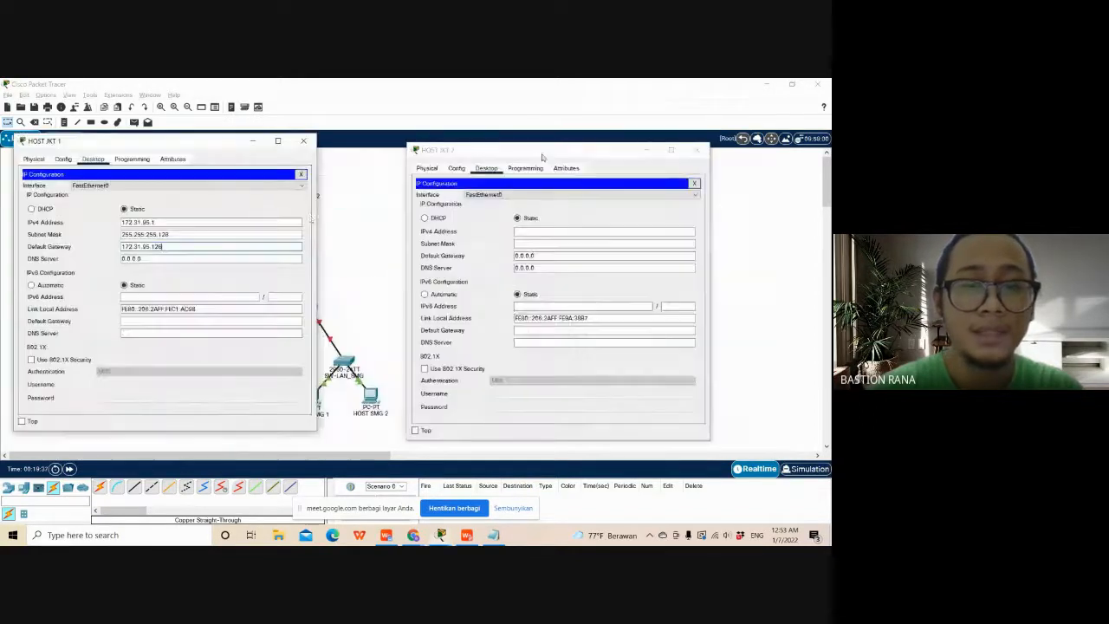
- Copy HOST JKT 1's IPv4 address into HOST JKT 2 and change its last octet to make it 172.31.95.2
{"action": "left_click_drag", "start_coordinate": [206, 223], "coordinate": [104, 224]}
{"action": "key", "text": "ctrl+c"}
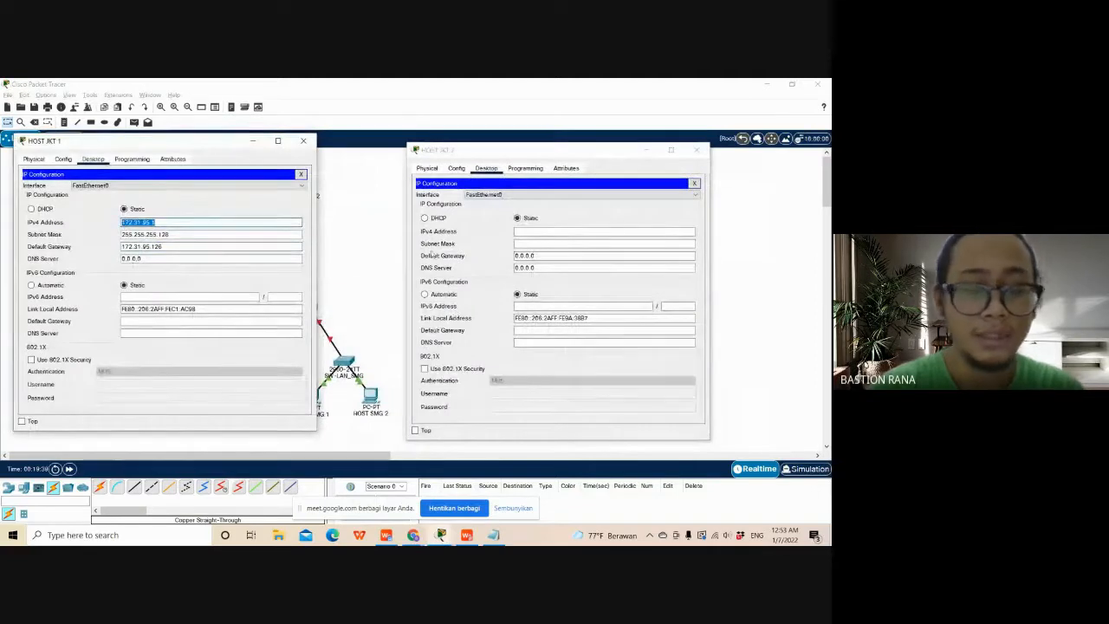
{"action": "left_click", "coordinate": [579, 231]}
{"action": "left_click", "coordinate": [579, 229]}
{"action": "key", "text": "ctrl+v"}
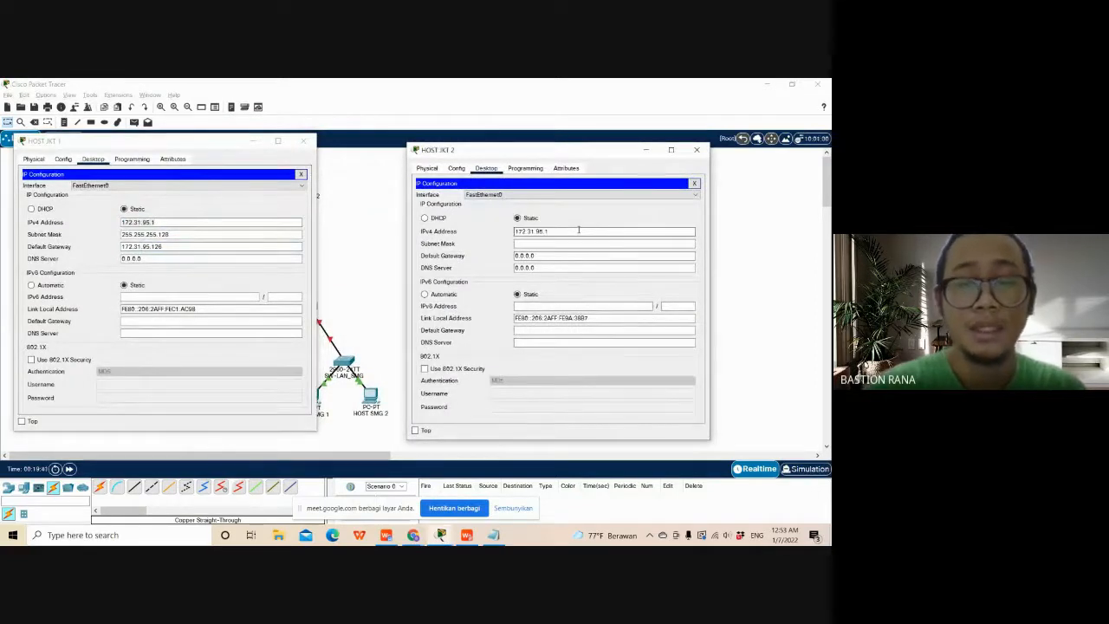
{"action": "key", "text": "BackSpace"}
{"action": "type", "text": "2"}
- Copy subnet mask 255.255.255.128 and default gateway 172.31.95.126 from HOST JKT 1 to HOST JKT 2, then close both host windows
{"action": "left_click", "coordinate": [580, 242]}
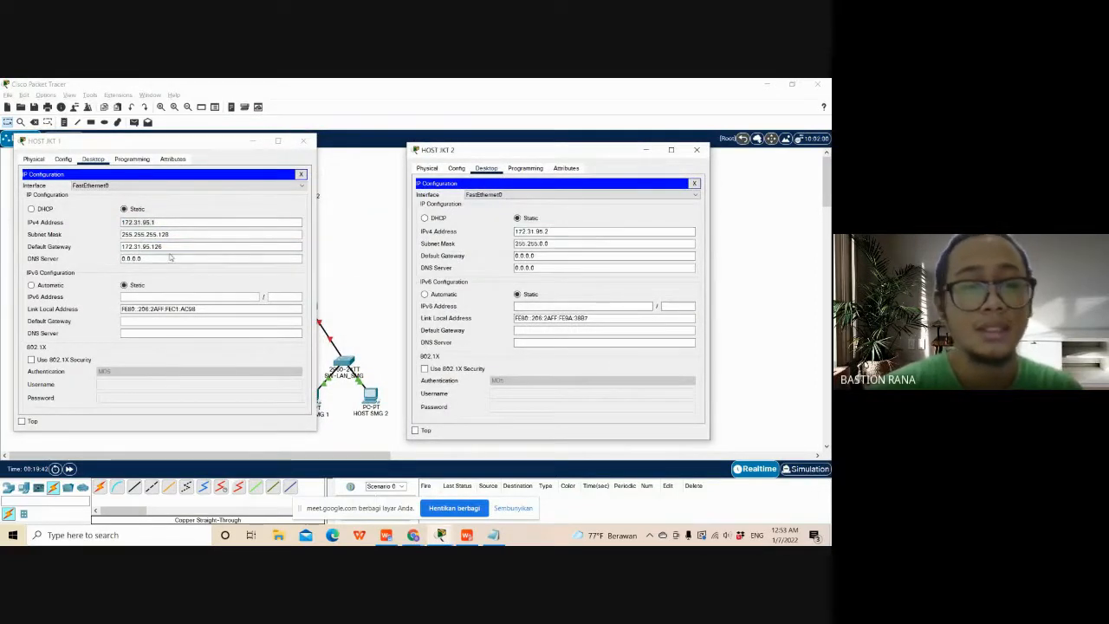
{"action": "left_click", "coordinate": [173, 235]}
{"action": "left_click_drag", "start_coordinate": [173, 235], "coordinate": [116, 236]}
{"action": "key", "text": "ctrl+c"}
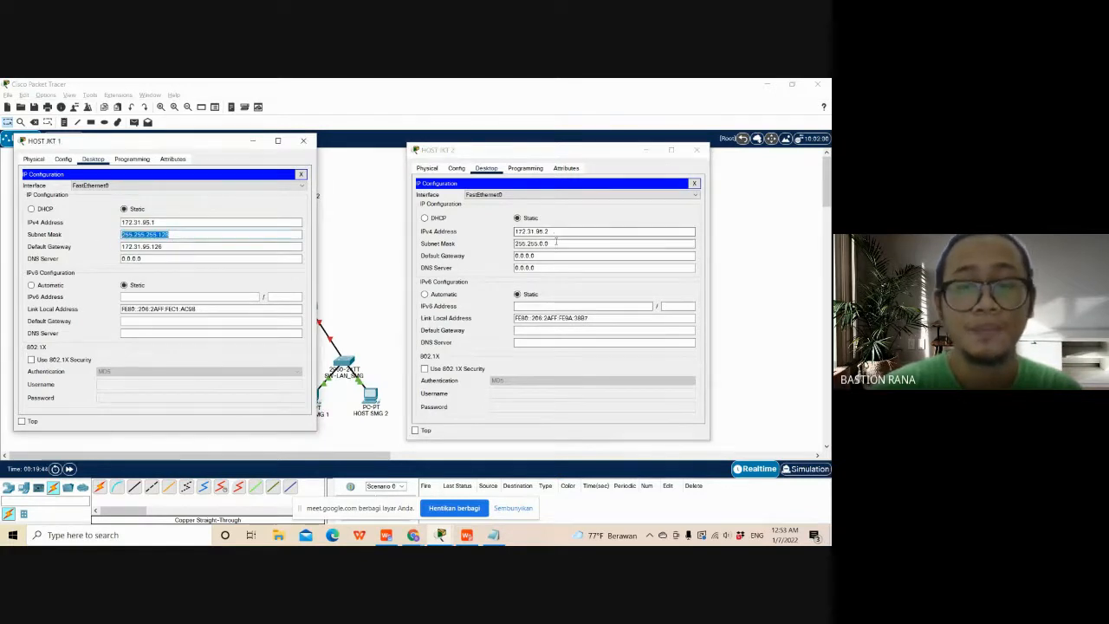
{"action": "left_click_drag", "start_coordinate": [547, 242], "coordinate": [496, 245]}
{"action": "key", "text": "ctrl+v"}
{"action": "left_click_drag", "start_coordinate": [165, 247], "coordinate": [119, 247]}
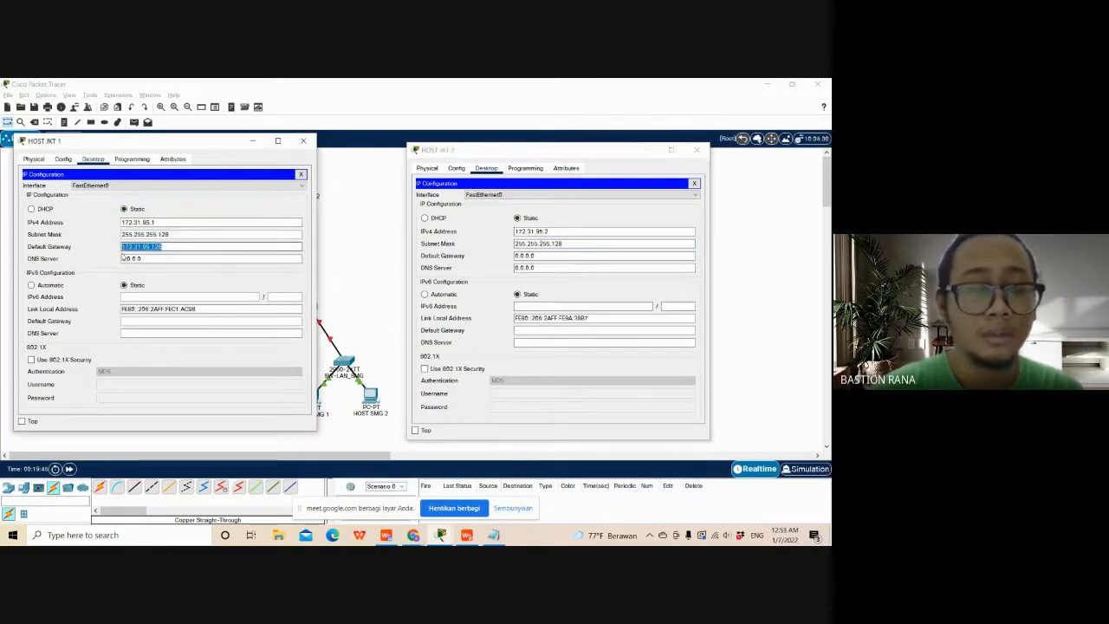
{"action": "left_click_drag", "start_coordinate": [542, 255], "coordinate": [513, 256]}
{"action": "type", "text": "172.31.95.126"}
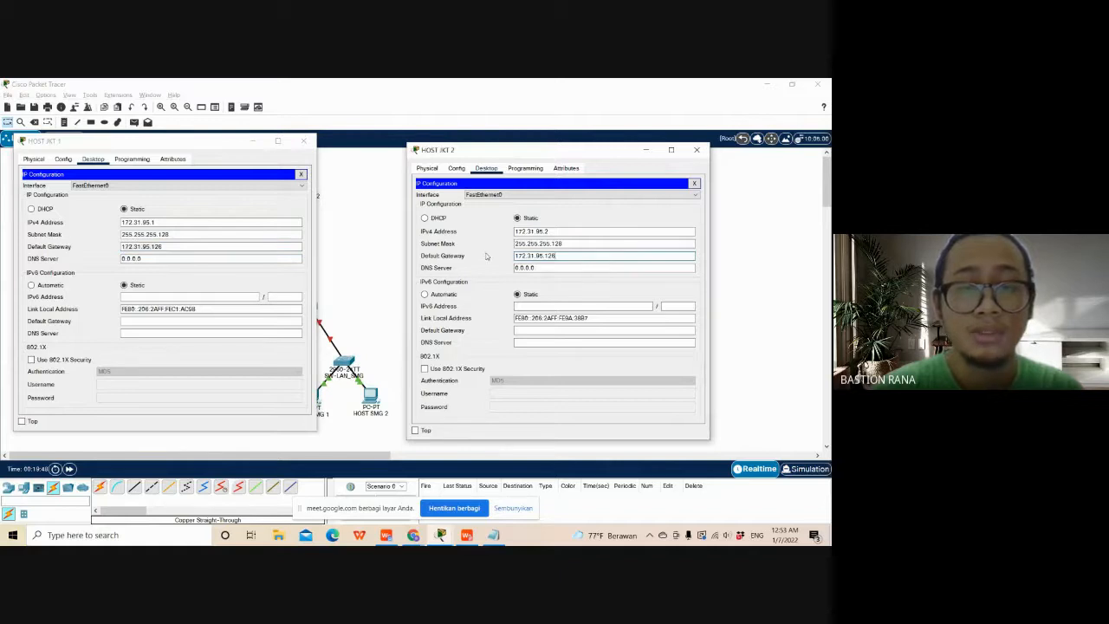
{"action": "left_click", "coordinate": [696, 149]}
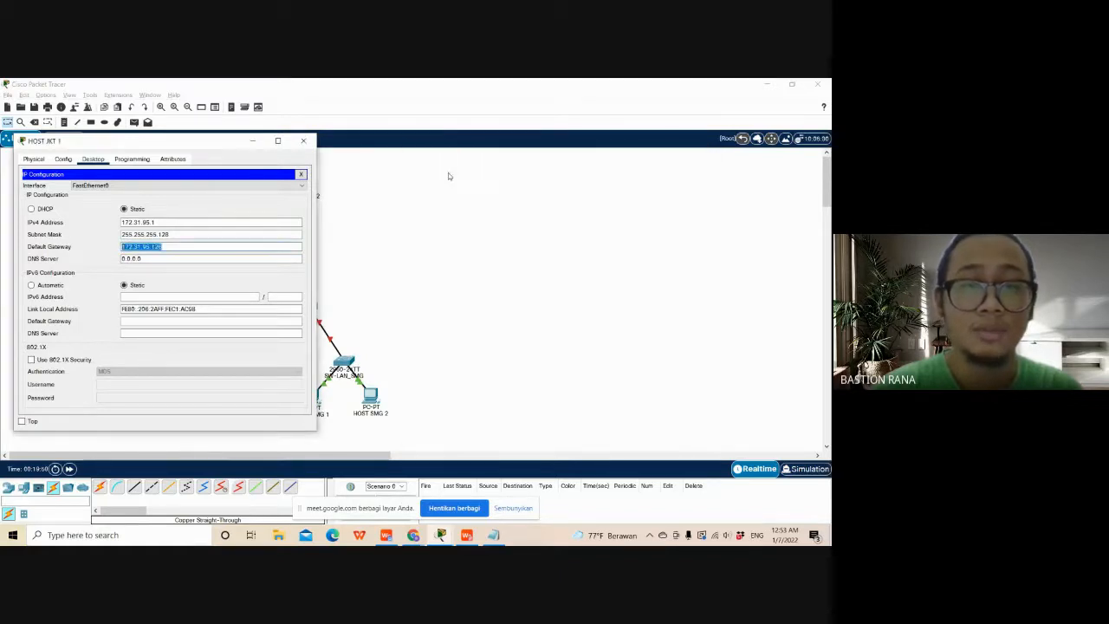
{"action": "left_click", "coordinate": [303, 141]}
- Open the IP Configuration of HOST YGY 1 and bring Document1 with the address list up beside it
{"action": "left_click", "coordinate": [94, 406]}
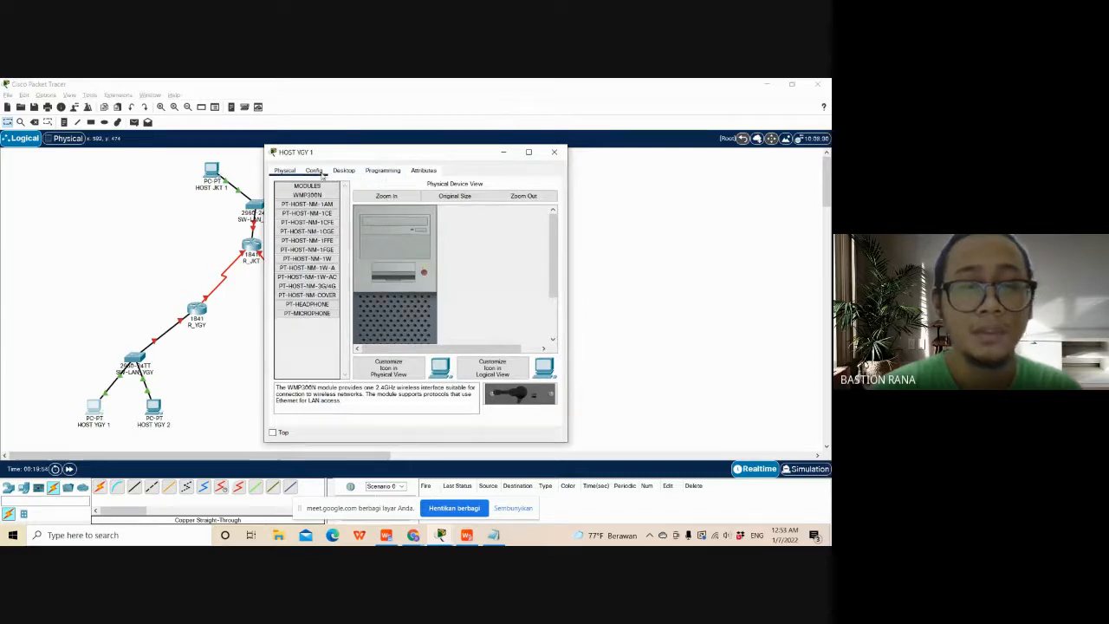
{"action": "left_click", "coordinate": [314, 170]}
{"action": "left_click", "coordinate": [395, 170]}
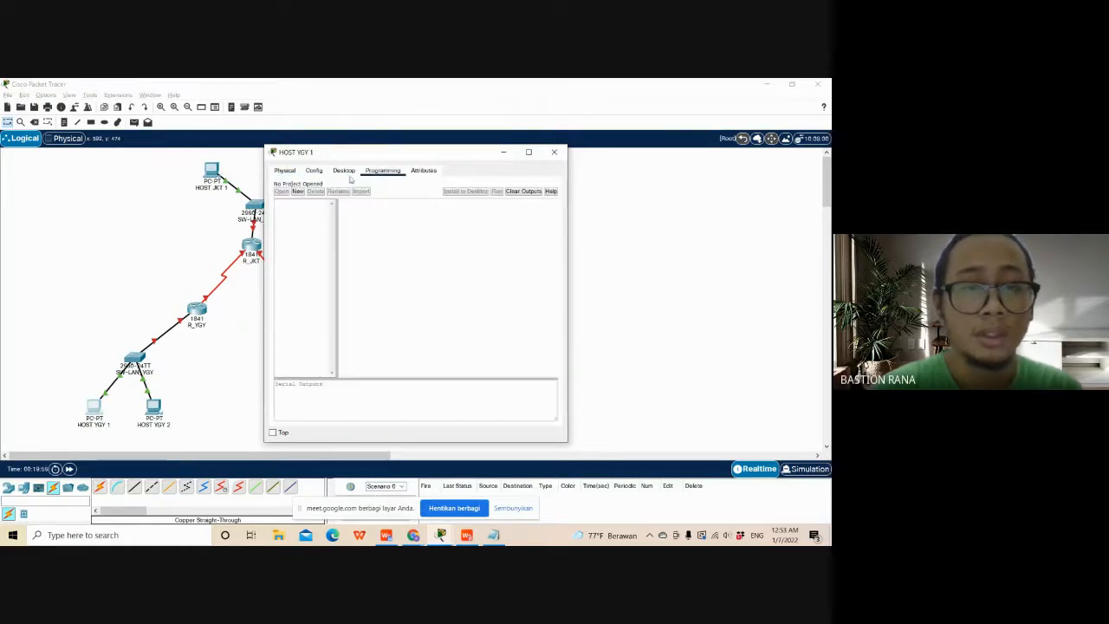
{"action": "left_click", "coordinate": [344, 170]}
{"action": "left_click", "coordinate": [304, 205]}
{"action": "left_click_drag", "start_coordinate": [449, 157], "coordinate": [257, 155]}
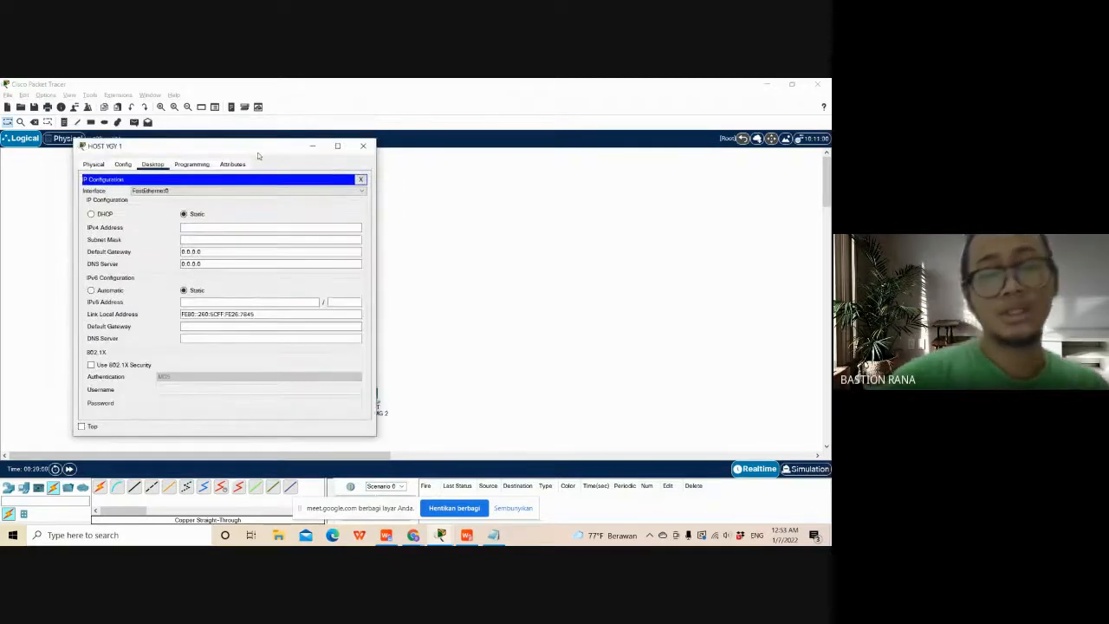
{"action": "key", "text": "alt+Tab"}
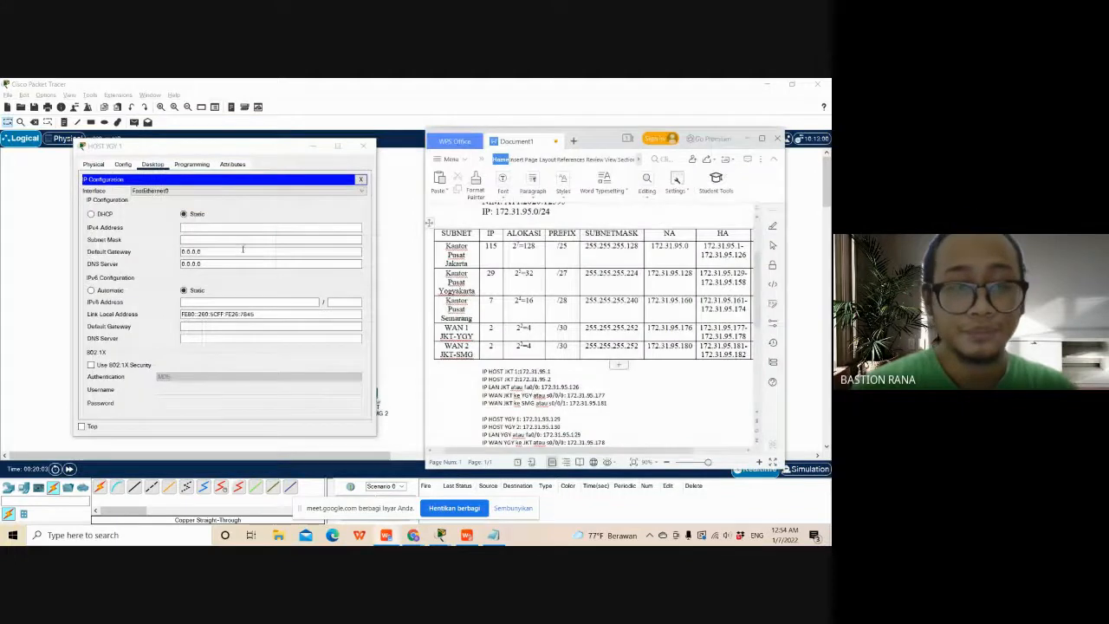
- Set HOST YGY 1's IPv4 address to 172.31.95.129 from the Document1 address list
{"action": "left_click", "coordinate": [230, 227]}
{"action": "type", "text": "172.31."}
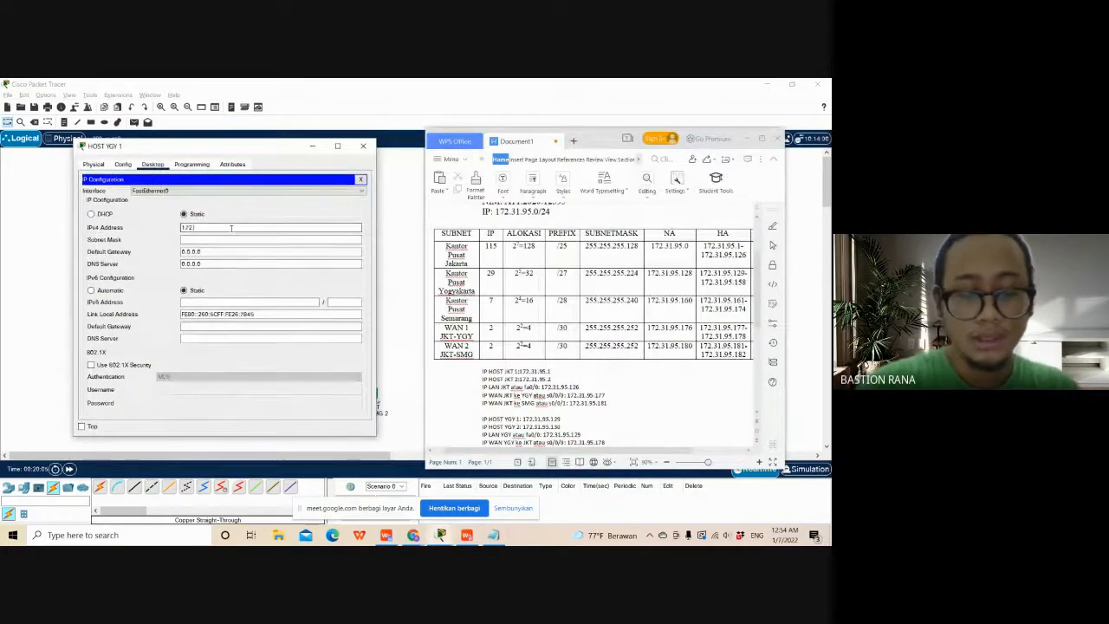
{"action": "type", "text": "95."}
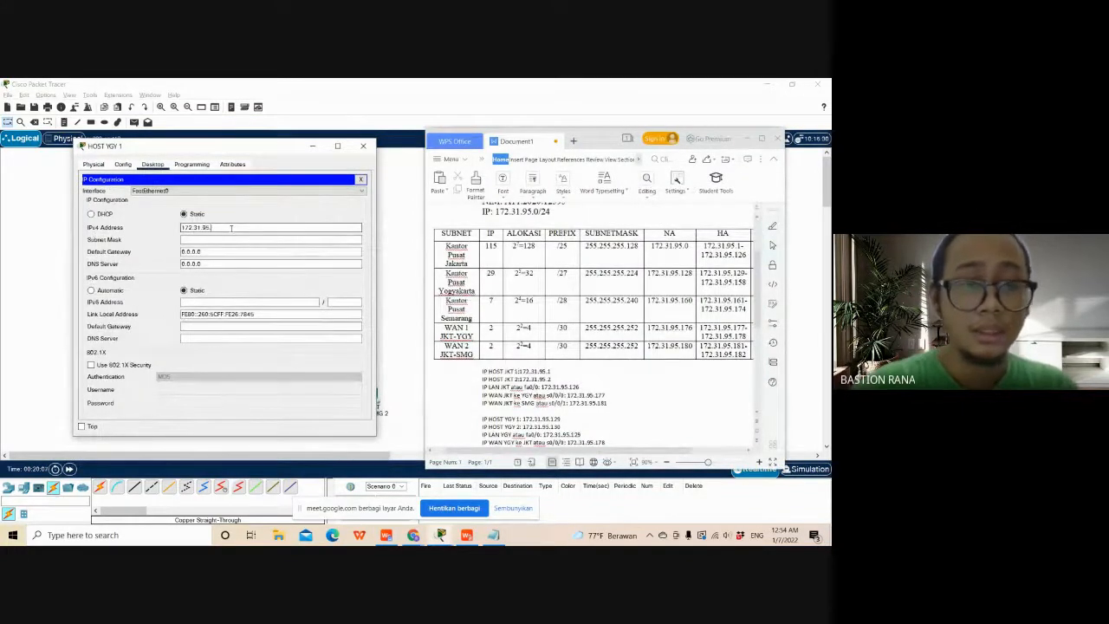
{"action": "type", "text": "1"}
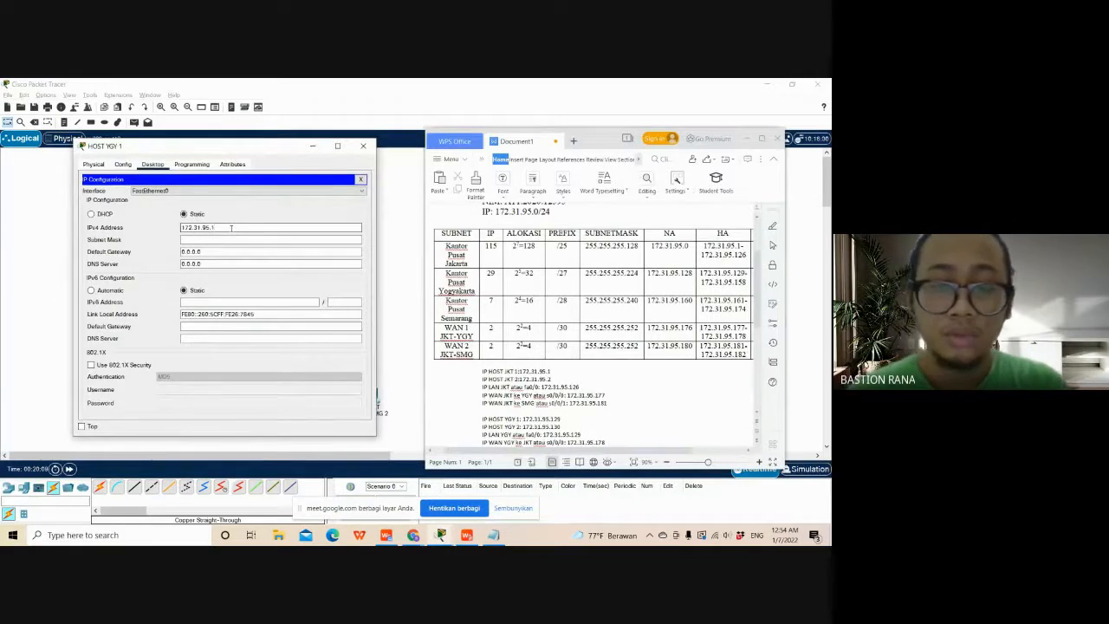
{"action": "type", "text": "29"}
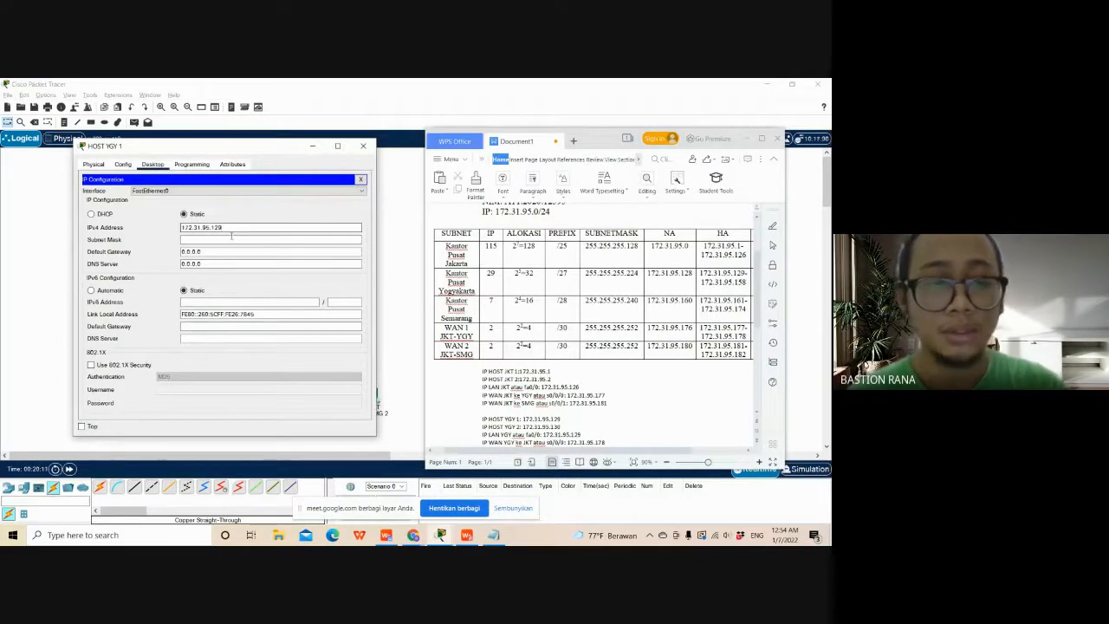
- Set HOST YGY 1's subnet mask to 255.255.255.224, as given for the Yogyakarta subnet
{"action": "left_click", "coordinate": [234, 240]}
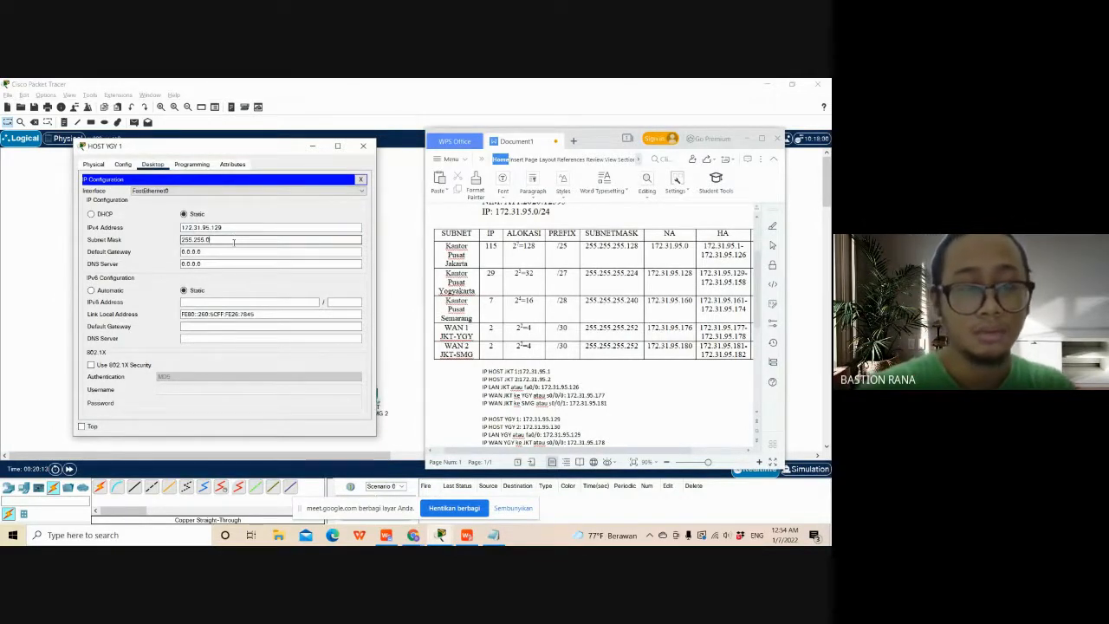
{"action": "key", "text": "BackSpace"}
{"action": "key", "text": "BackSpace"}
{"action": "key", "text": "BackSpace"}
{"action": "type", "text": "255."}
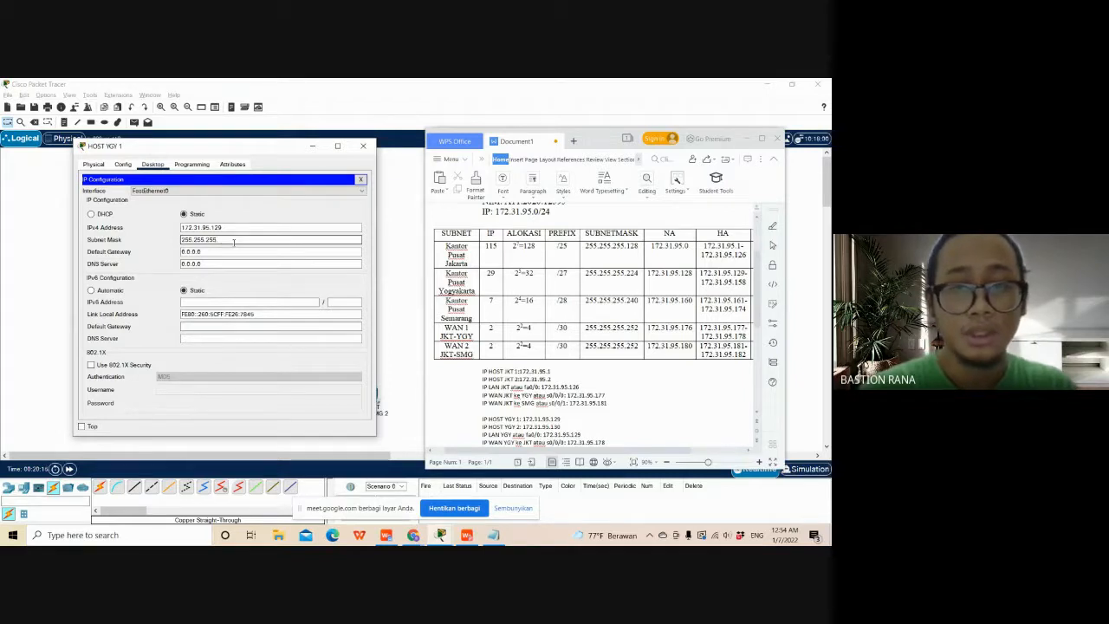
{"action": "type", "text": "224"}
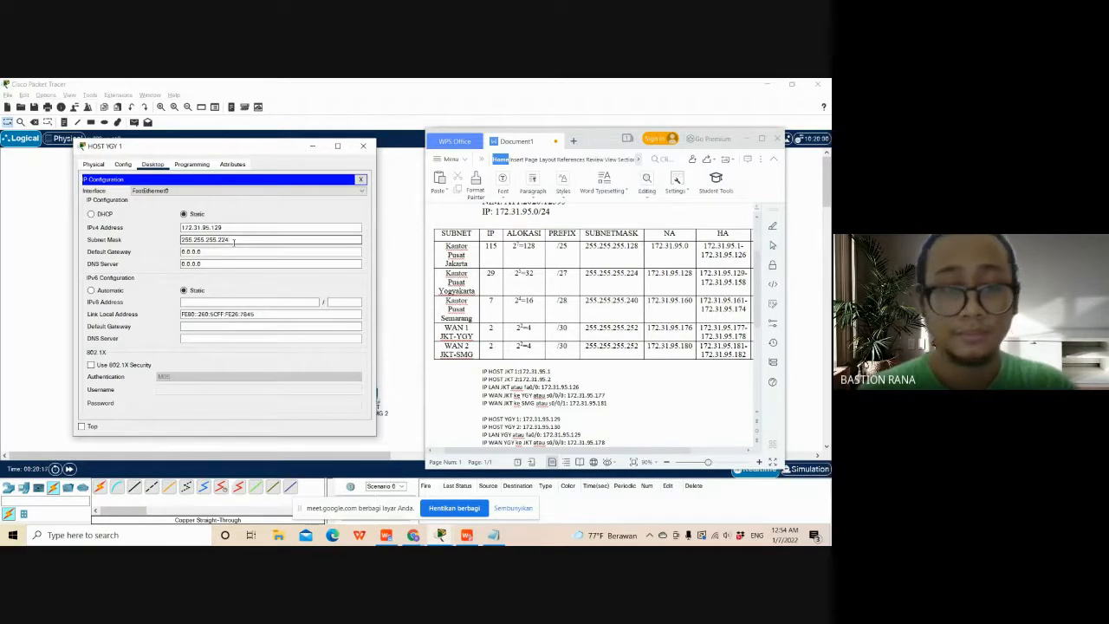
- Set HOST YGY 1's IPv4 default gateway to 172.31.95.129, the Yogyakarta LAN address listed in Document1
{"action": "left_click", "coordinate": [234, 248]}
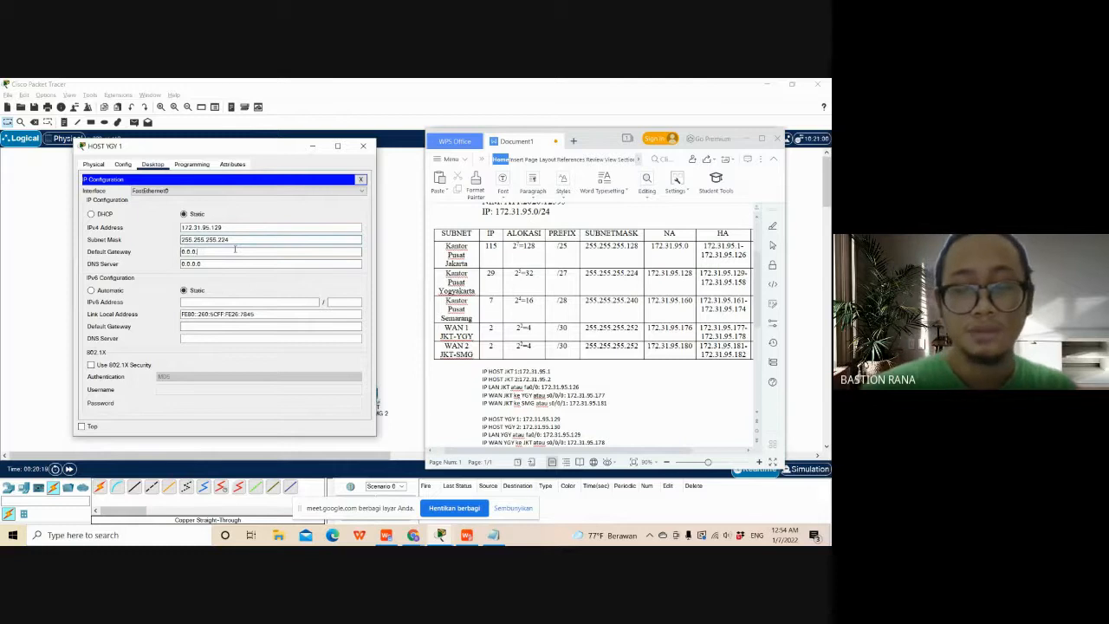
{"action": "key", "text": "BackSpace"}
{"action": "key", "text": "BackSpace"}
{"action": "key", "text": "BackSpace"}
{"action": "key", "text": "BackSpace"}
{"action": "key", "text": "BackSpace"}
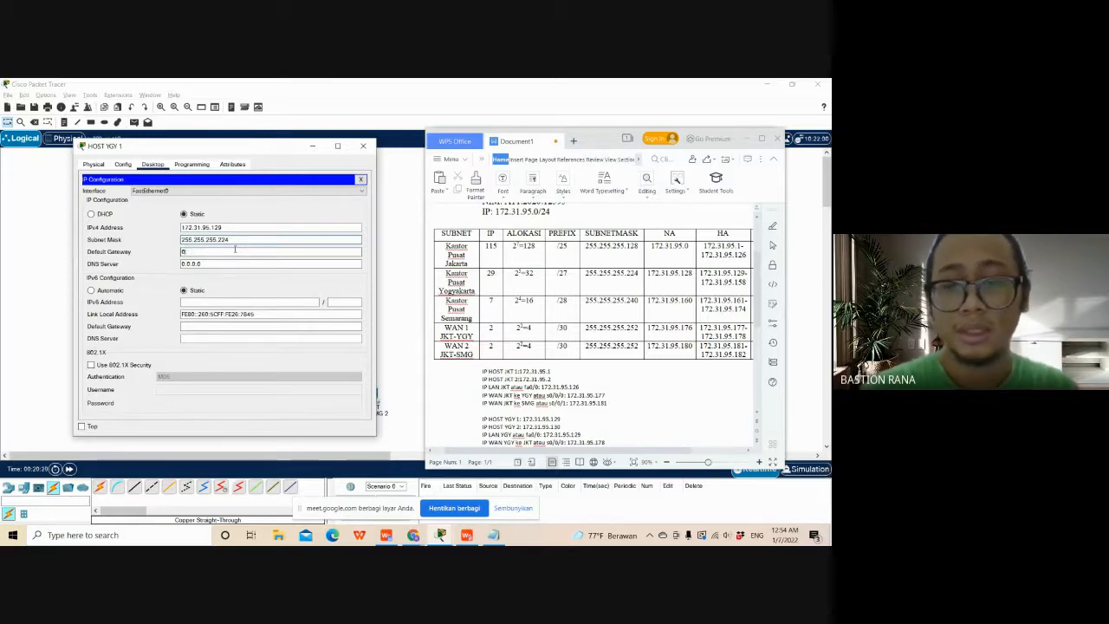
{"action": "key", "text": "BackSpace"}
{"action": "type", "text": "1"}
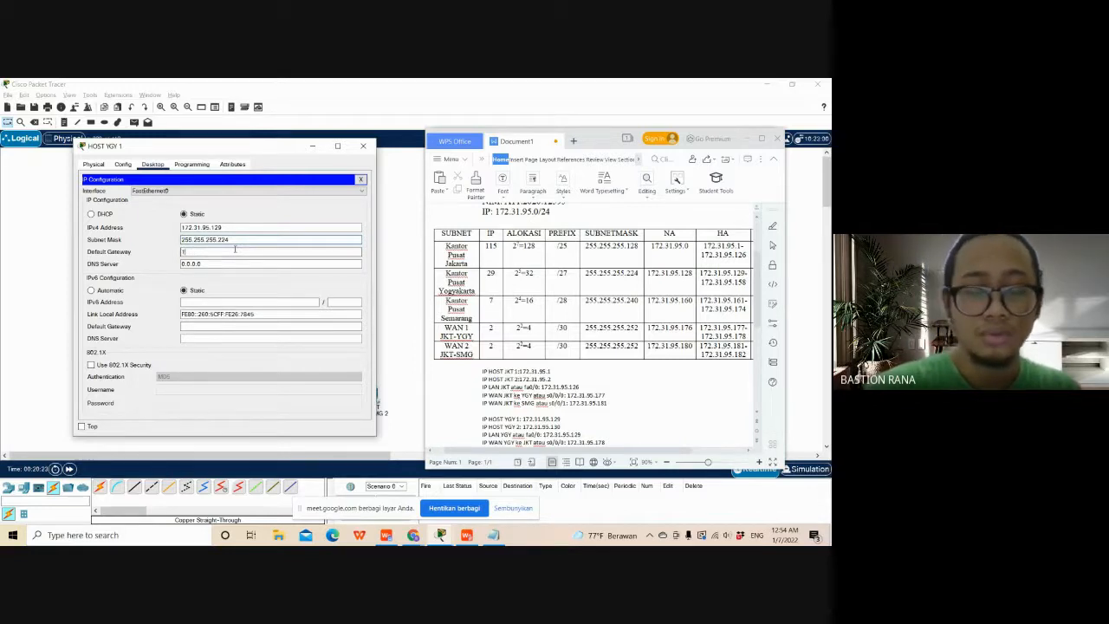
{"action": "type", "text": "72.31.95."}
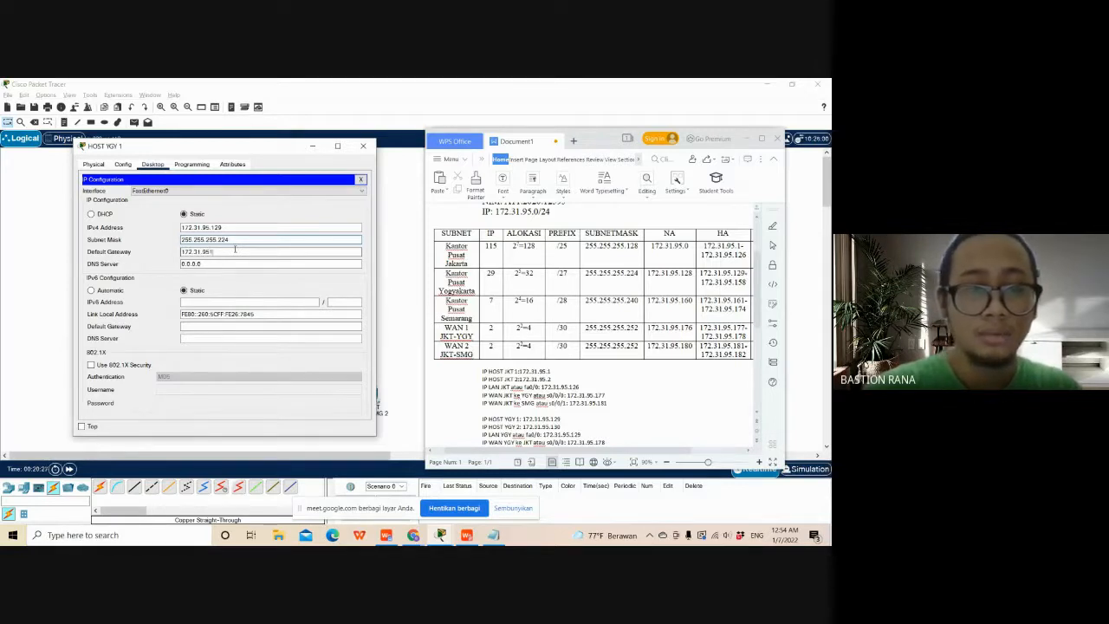
{"action": "type", "text": "12"}
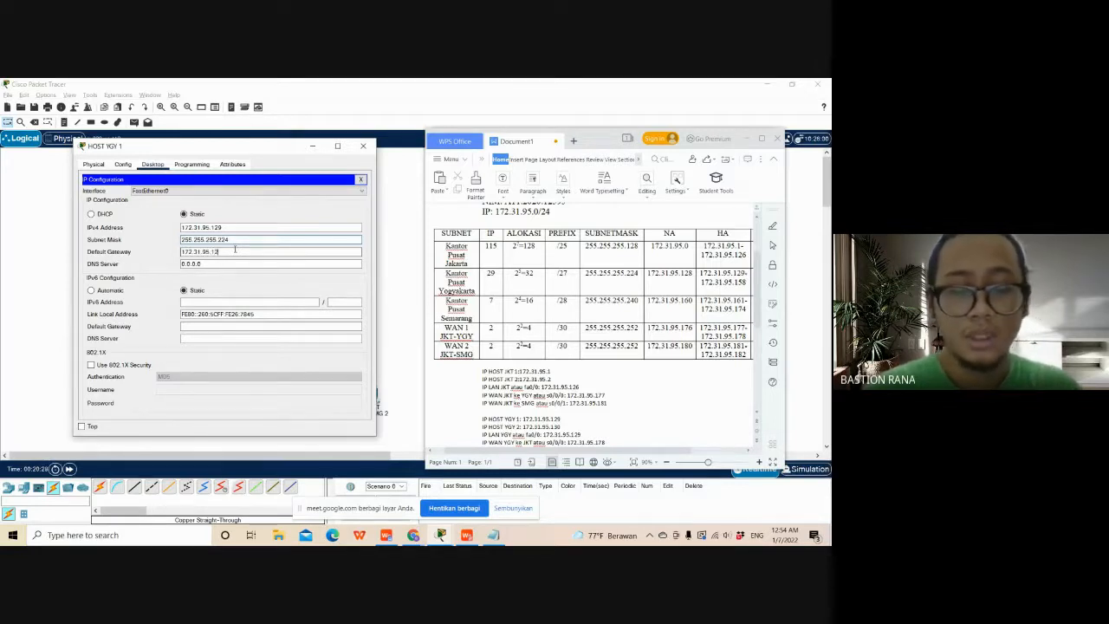
{"action": "type", "text": "9"}
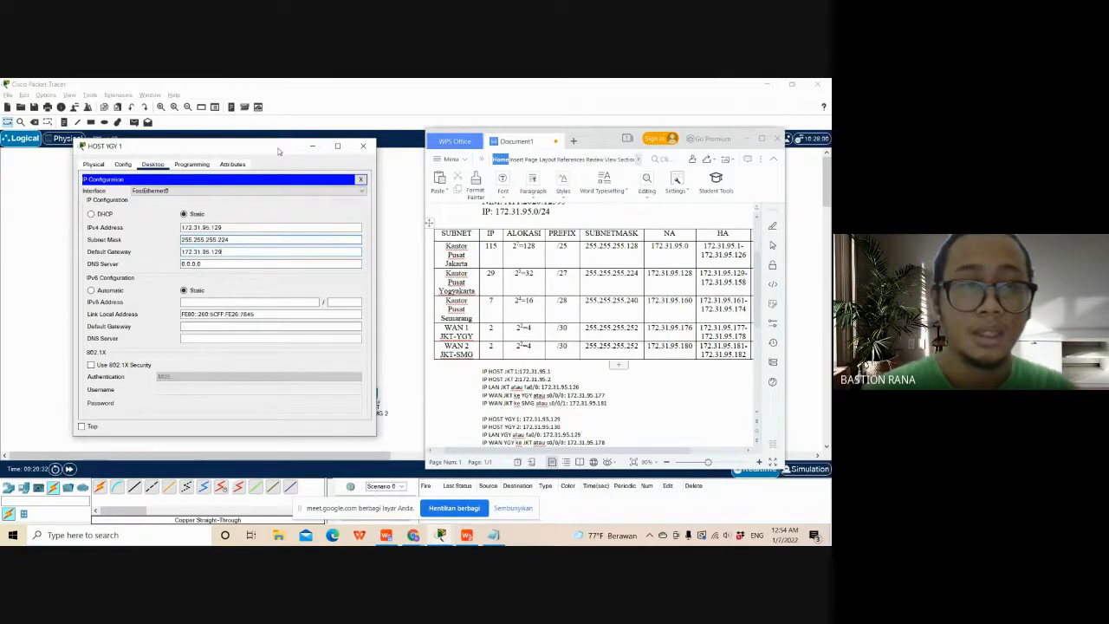
- Open the IP Configuration of HOST YGY 2 and bring HOST YGY 1's IP Configuration up beside it
{"action": "left_click_drag", "start_coordinate": [279, 149], "coordinate": [263, 142]}
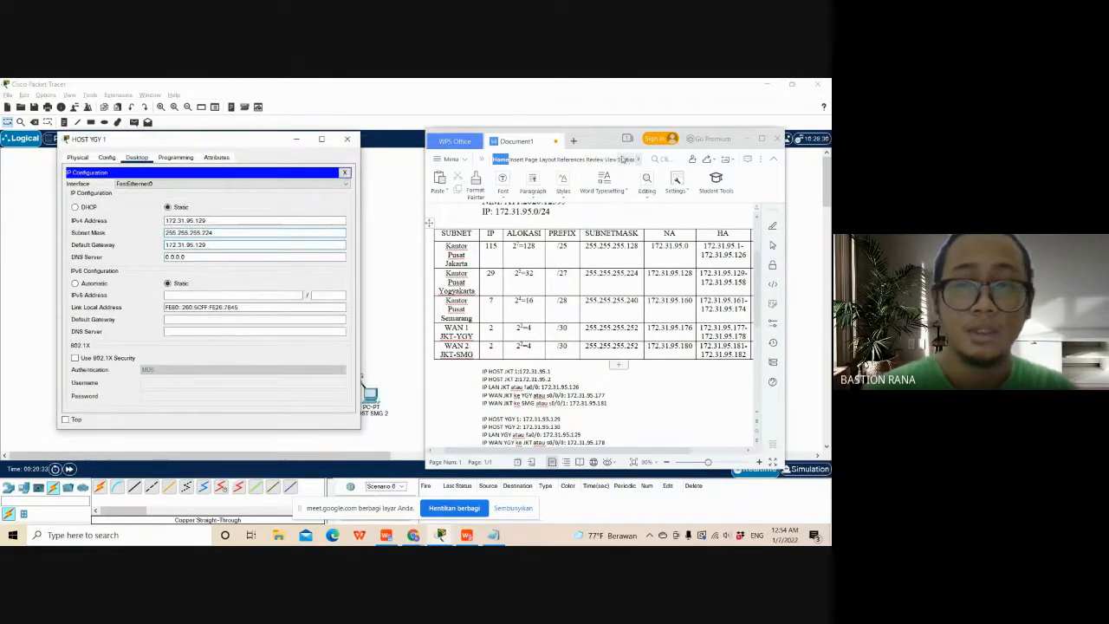
{"action": "left_click", "coordinate": [744, 140]}
{"action": "left_click_drag", "start_coordinate": [203, 139], "coordinate": [352, 110]}
{"action": "left_click", "coordinate": [153, 405]}
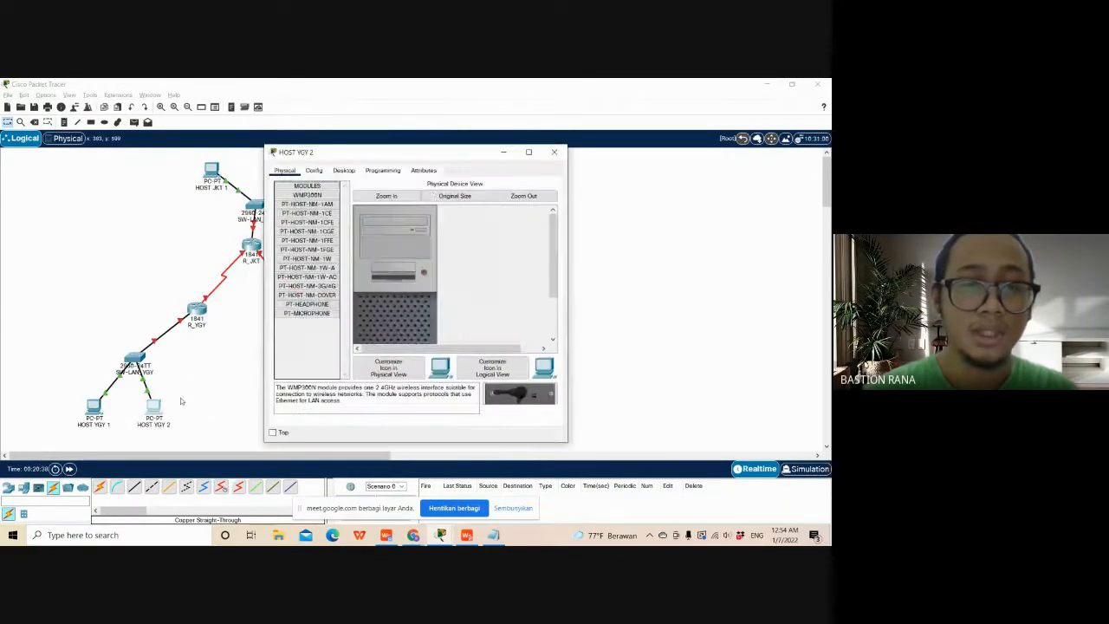
{"action": "left_click_drag", "start_coordinate": [455, 161], "coordinate": [523, 148]}
{"action": "left_click", "coordinate": [392, 166]}
{"action": "left_click", "coordinate": [379, 201]}
{"action": "key", "text": "alt+Tab"}
{"action": "key", "text": "alt+Tab"}
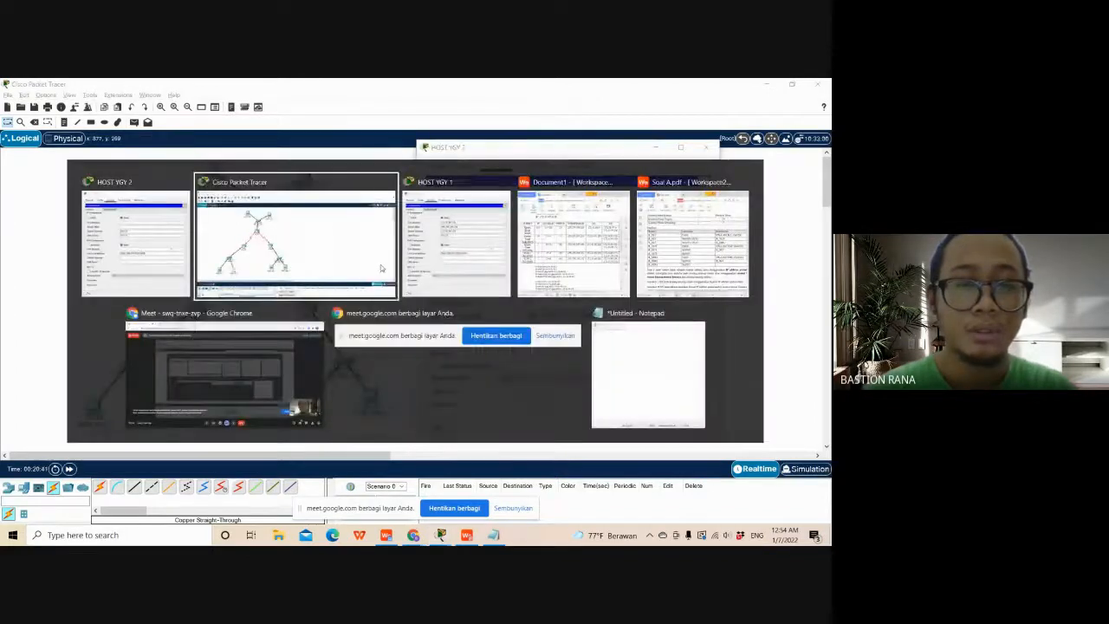
{"action": "left_click_drag", "start_coordinate": [384, 120], "coordinate": [283, 152]}
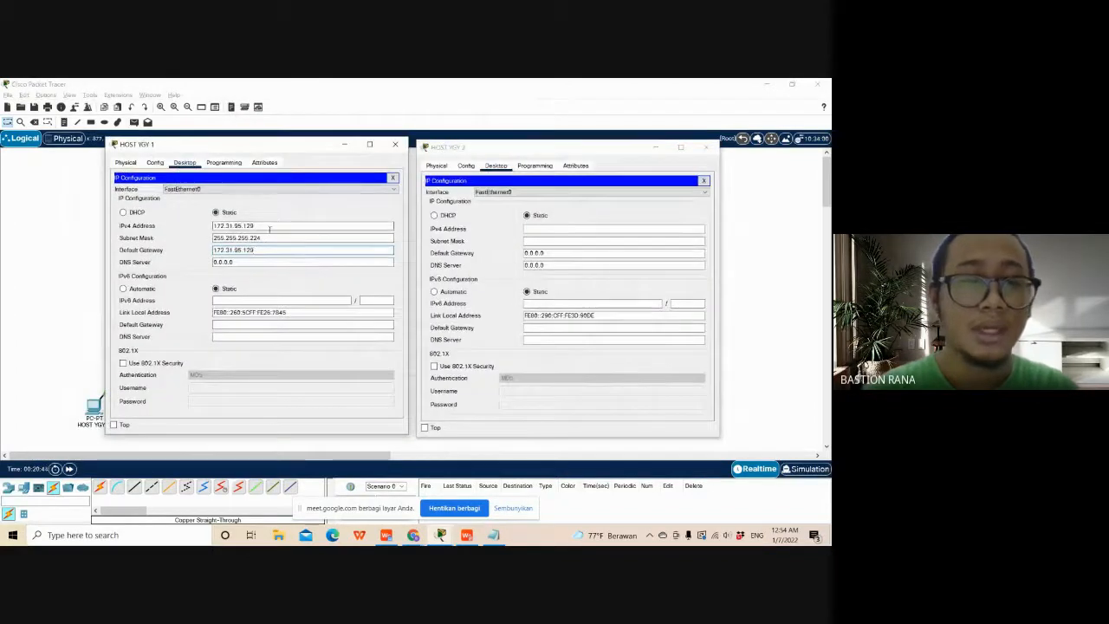
- Set HOST YGY 2's IPv4 address to 172.31.95.130, reusing HOST YGY 1's address with the last octet changed
{"action": "left_click_drag", "start_coordinate": [260, 225], "coordinate": [212, 225]}
{"action": "key", "text": "ctrl+c"}
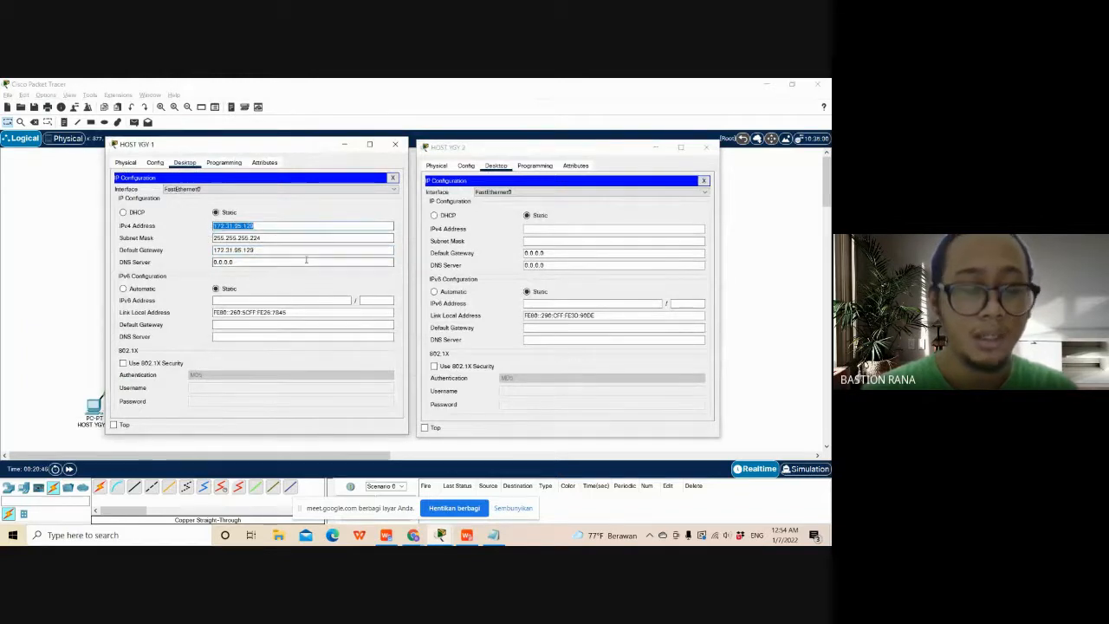
{"action": "left_click", "coordinate": [555, 229]}
{"action": "key", "text": "ctrl+v"}
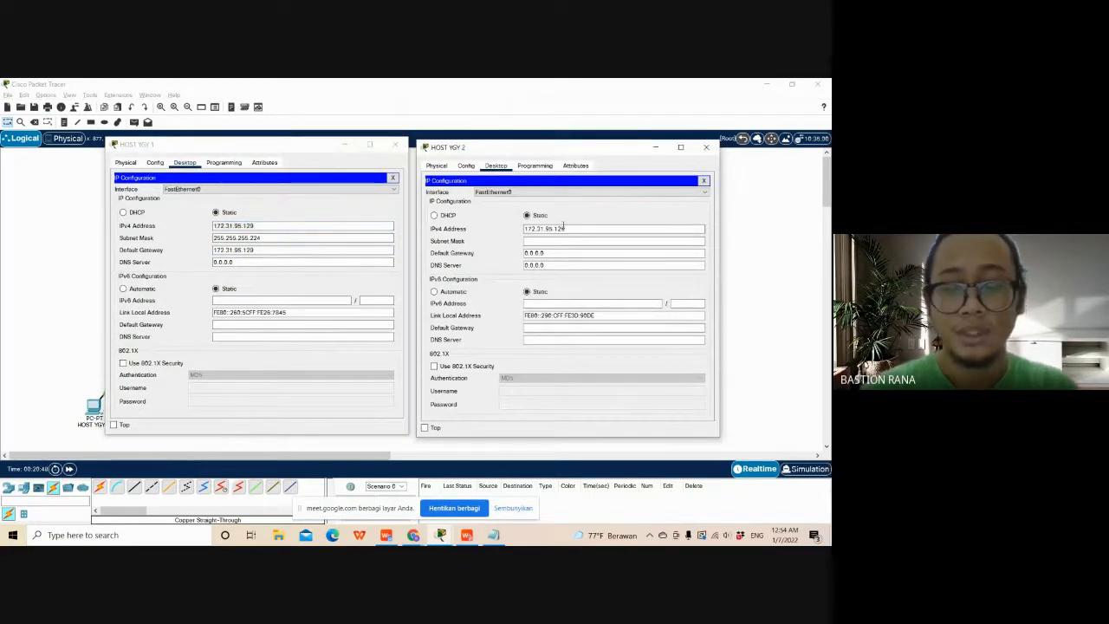
{"action": "key", "text": "BackSpace"}
{"action": "key", "text": "BackSpace"}
{"action": "type", "text": "30"}
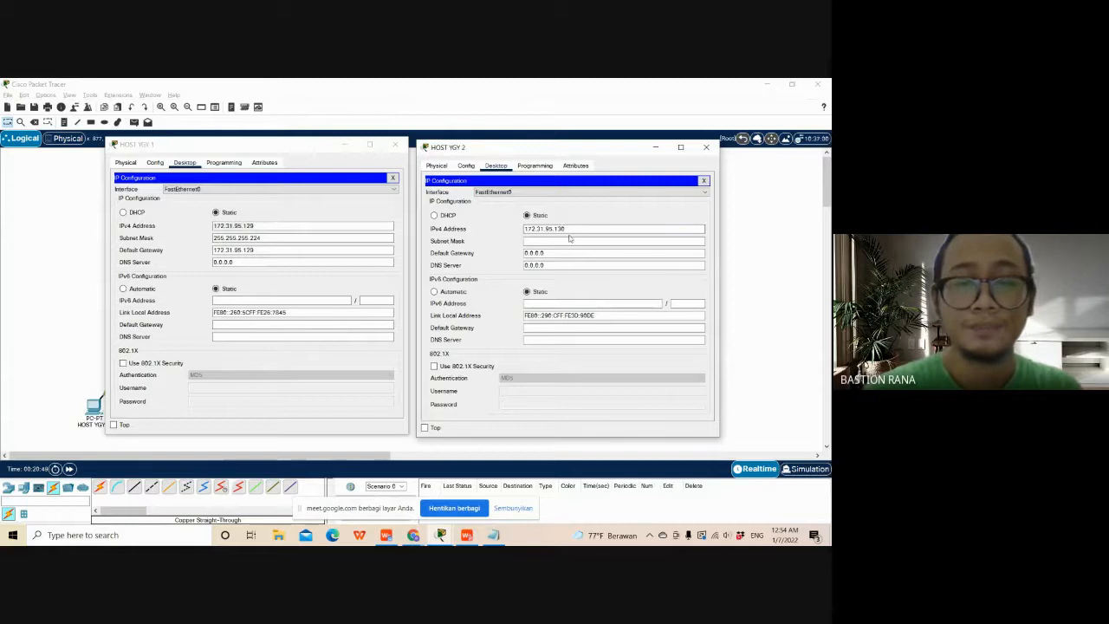
{"action": "key", "text": "Tab"}
- Copy the subnet mask 255.255.255.224 from HOST YGY 1 to HOST YGY 2
{"action": "left_click_drag", "start_coordinate": [260, 238], "coordinate": [214, 237]}
{"action": "key", "text": "ctrl+c"}
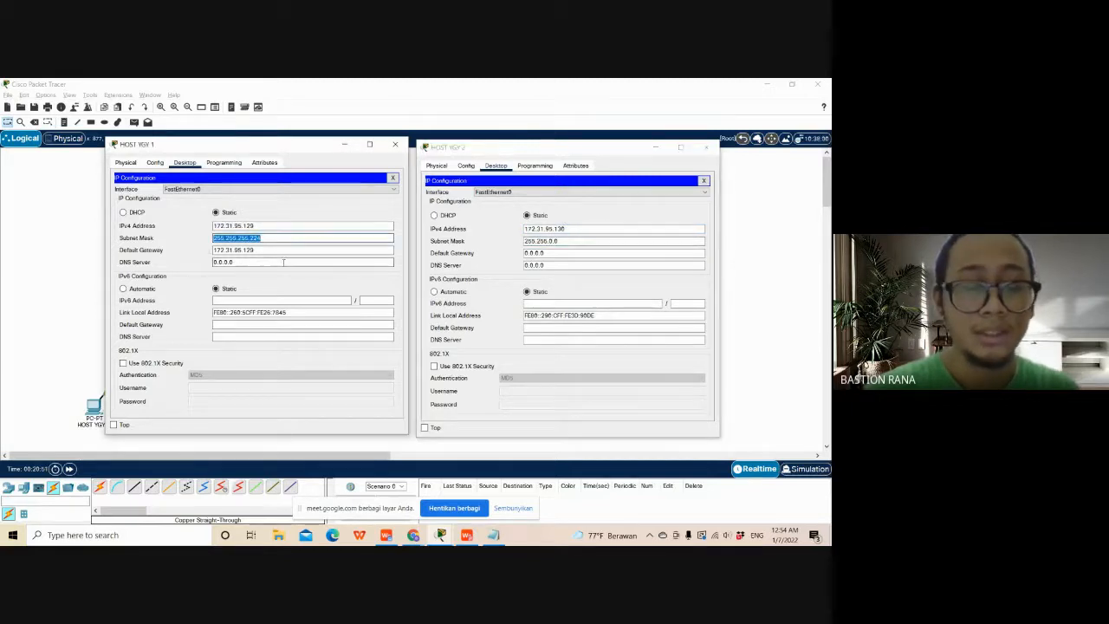
{"action": "double_click", "coordinate": [555, 241]}
{"action": "key", "text": "ctrl+v"}
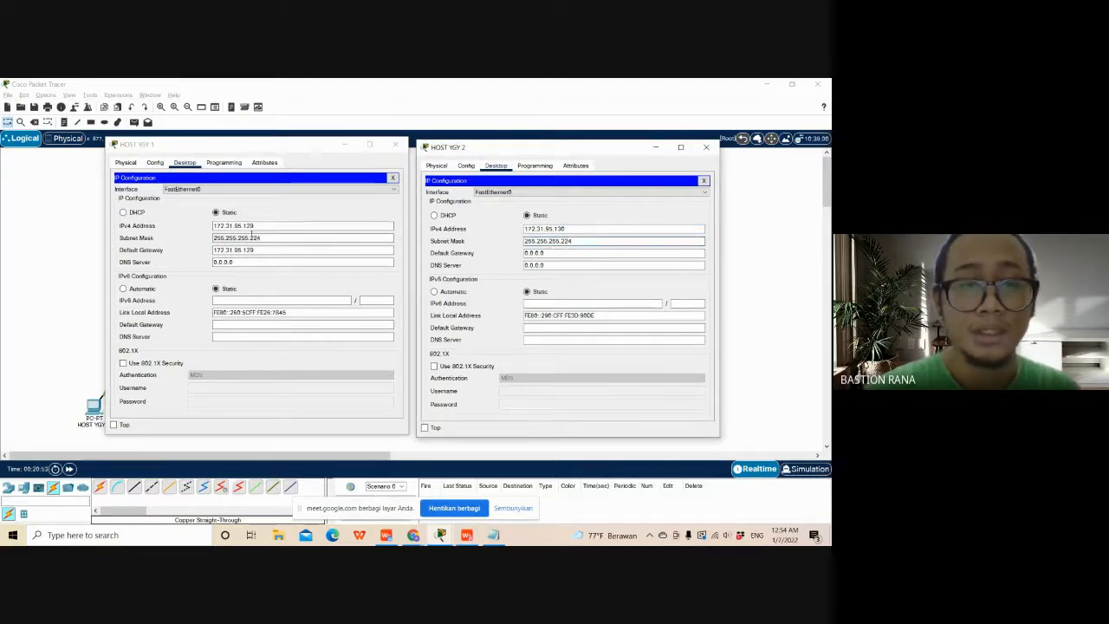
- Copy HOST YGY 1's default gateway 172.31.95.129 to HOST YGY 2 and close both Yogyakarta host windows
{"action": "left_click", "coordinate": [265, 250]}
{"action": "left_click_drag", "start_coordinate": [260, 250], "coordinate": [214, 250]}
{"action": "key", "text": "ctrl+c"}
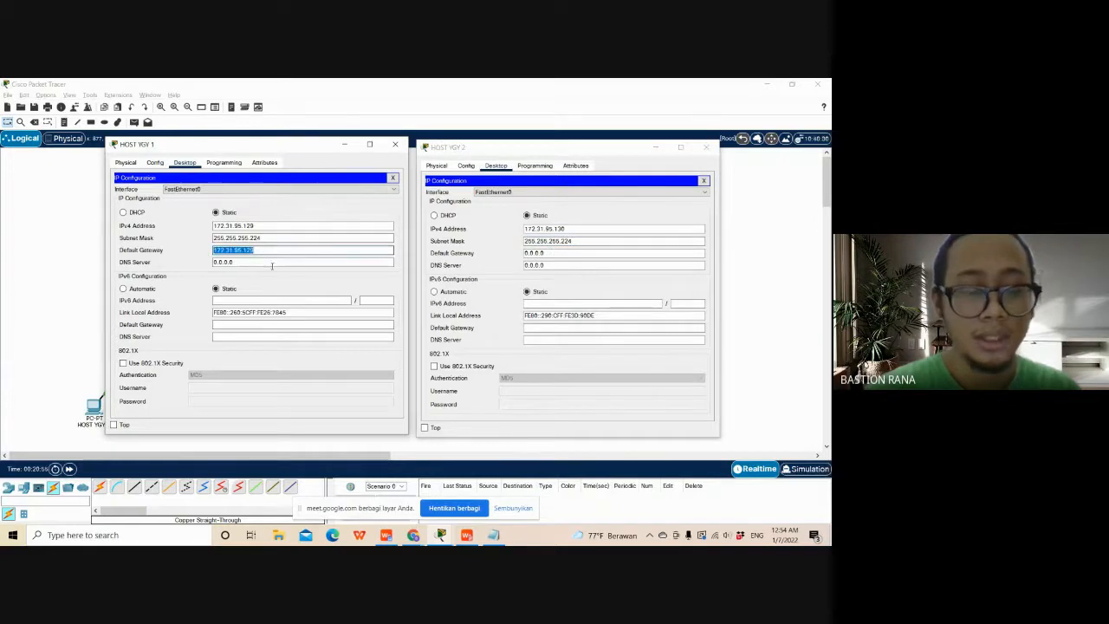
{"action": "left_click", "coordinate": [531, 279]}
{"action": "double_click", "coordinate": [534, 252]}
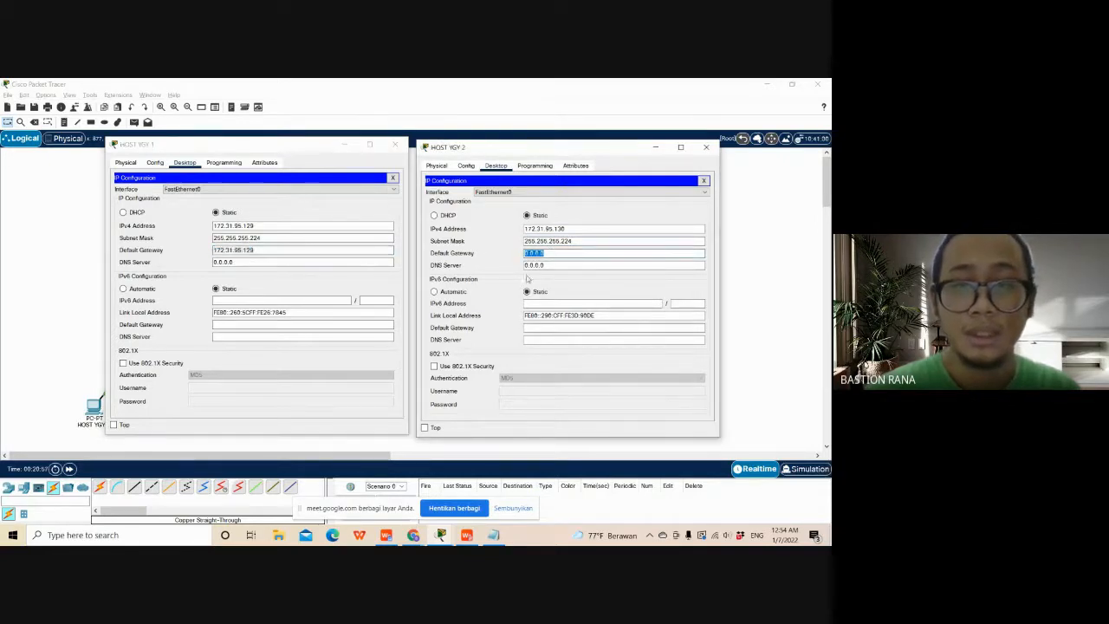
{"action": "key", "text": "ctrl+v"}
{"action": "left_click_drag", "start_coordinate": [532, 148], "coordinate": [523, 146]}
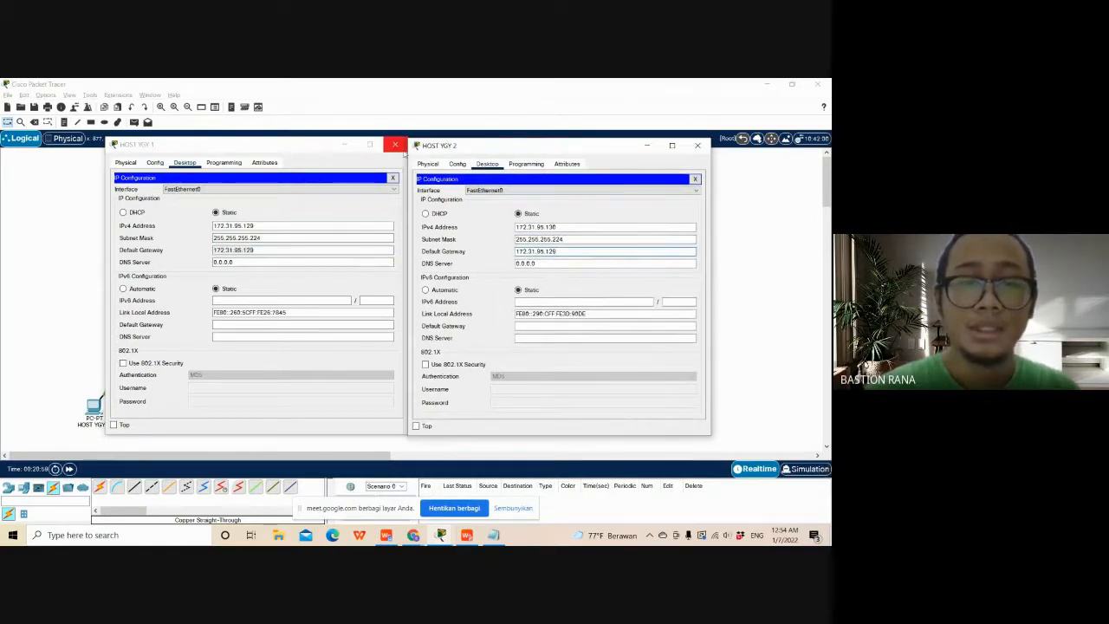
{"action": "left_click", "coordinate": [395, 143]}
{"action": "left_click", "coordinate": [699, 145]}
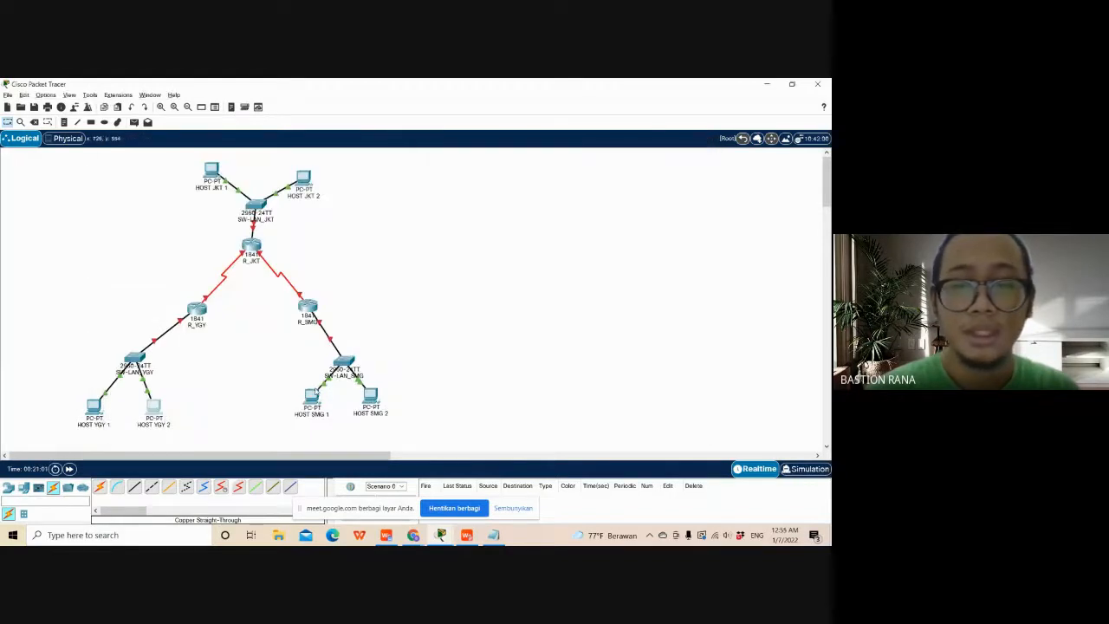
- Open the IP Configuration of HOST SMG 1 and bring up Document1's Semarang address list beside it
{"action": "left_click", "coordinate": [312, 396]}
{"action": "left_click", "coordinate": [382, 170]}
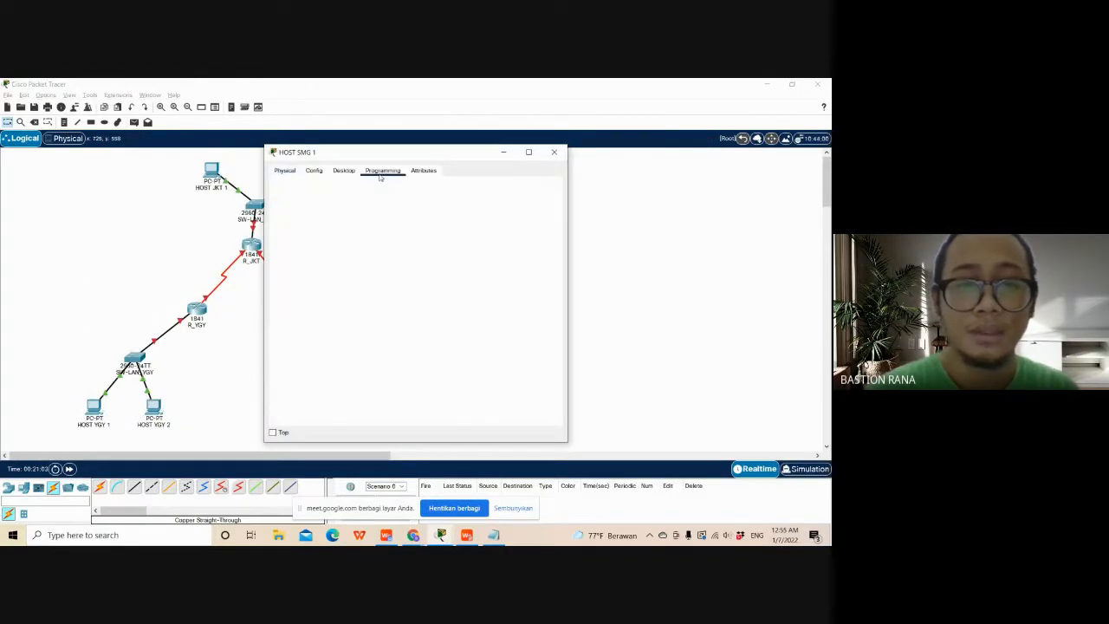
{"action": "left_click", "coordinate": [343, 170]}
{"action": "left_click", "coordinate": [302, 204]}
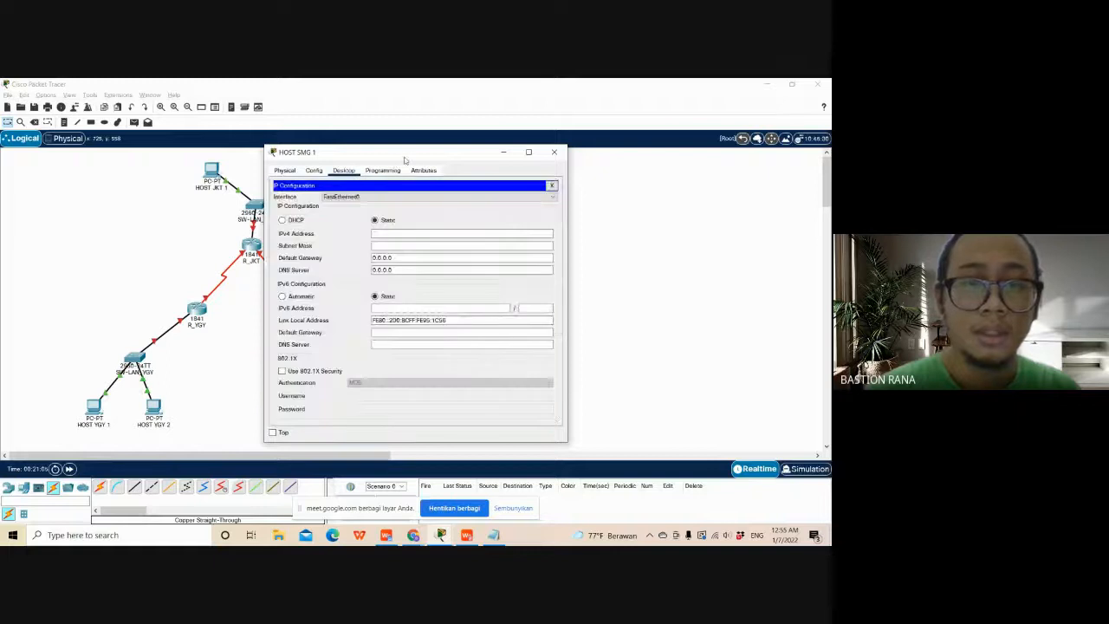
{"action": "left_click_drag", "start_coordinate": [405, 160], "coordinate": [283, 154]}
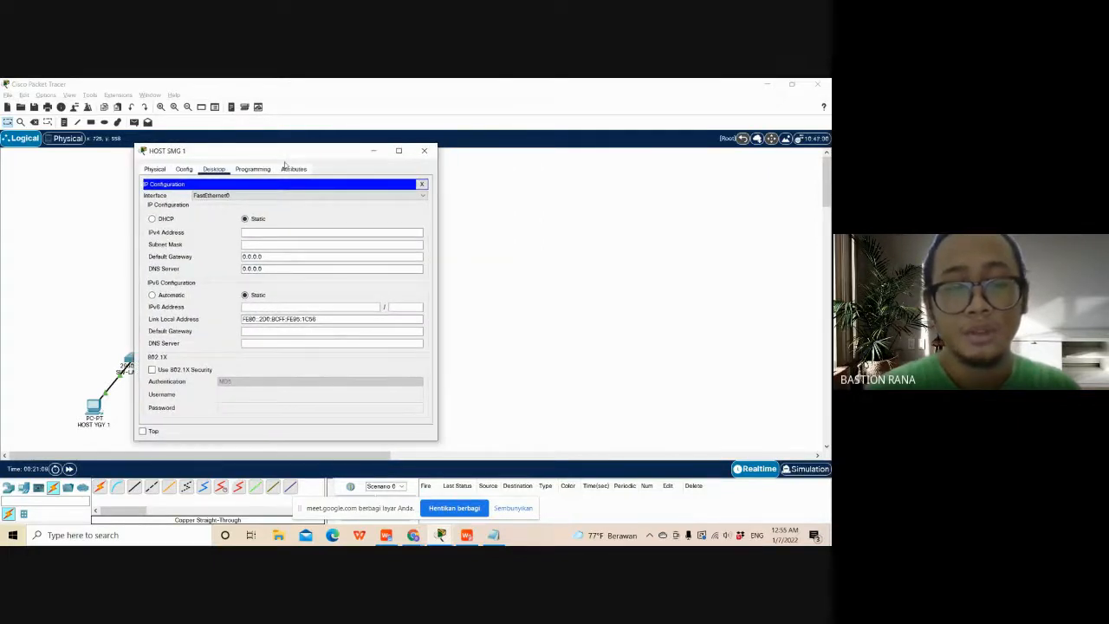
{"action": "key", "text": "alt+Tab"}
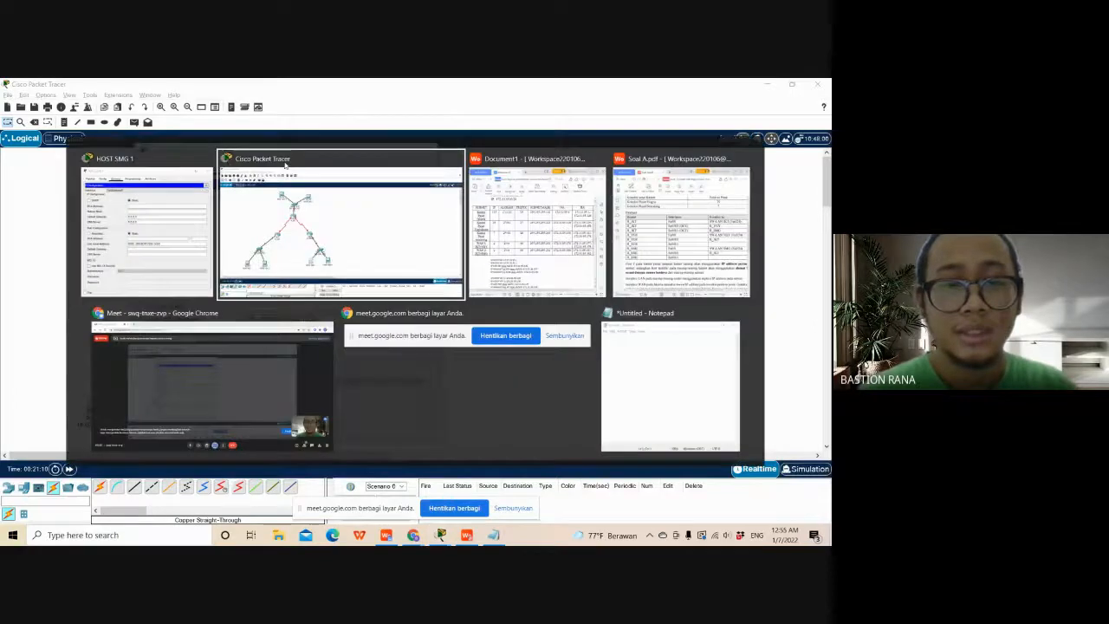
{"action": "scroll", "coordinate": [605, 336], "scroll_direction": "down", "scroll_amount": 2}
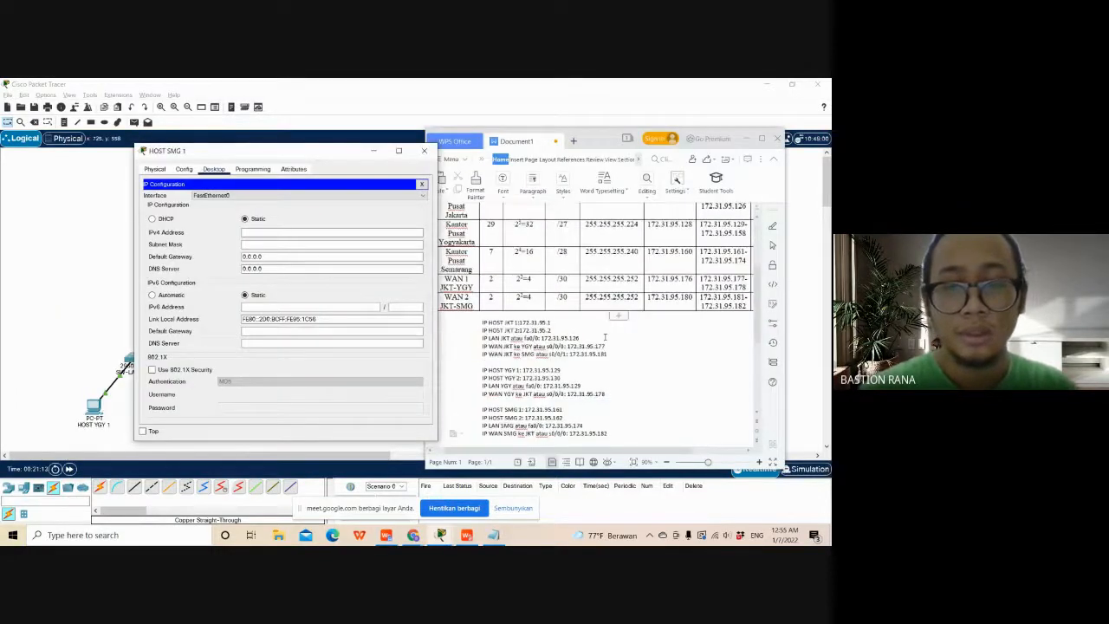
{"action": "scroll", "coordinate": [605, 336], "scroll_direction": "down", "scroll_amount": 2}
- Set HOST SMG 1's IPv4 address to 172.31.95.161 from the Document1 address list
{"action": "left_click", "coordinate": [319, 233]}
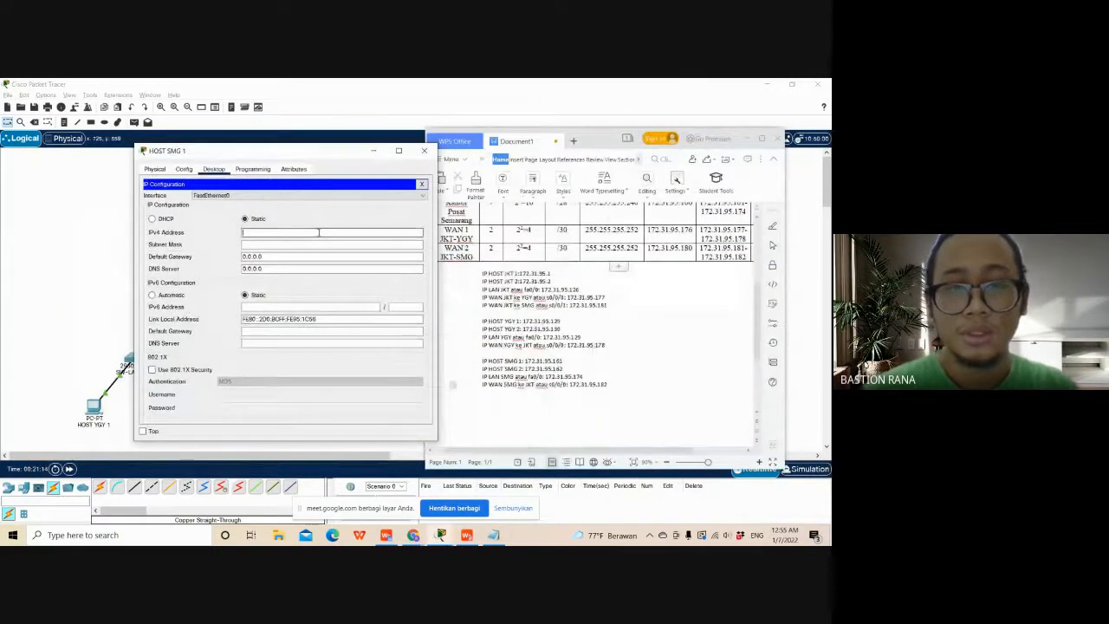
{"action": "type", "text": "172."}
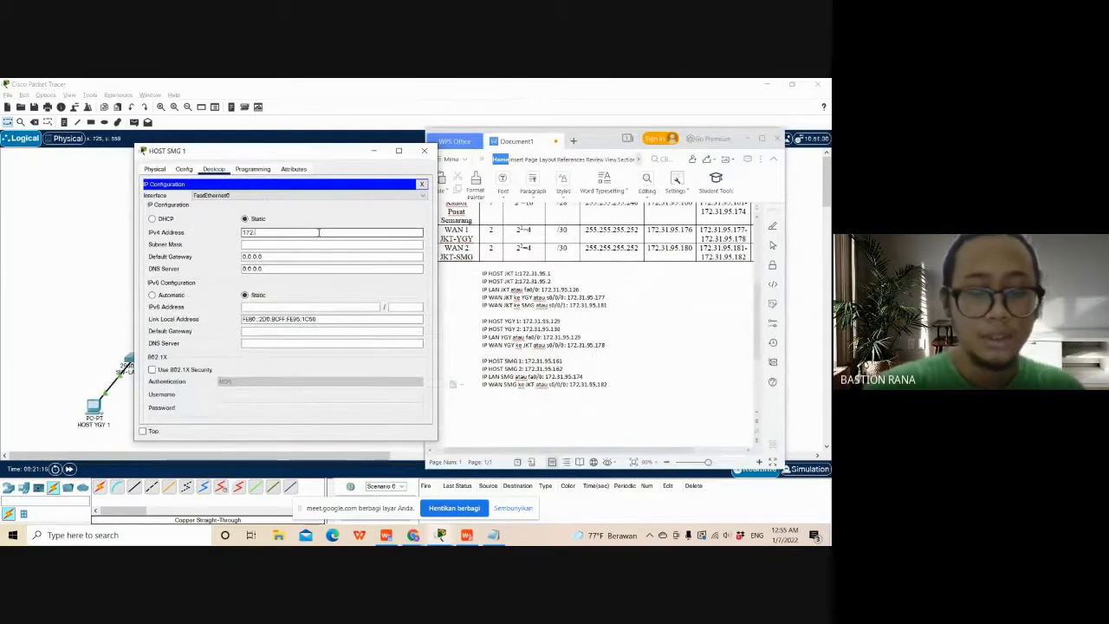
{"action": "type", "text": "31.9"}
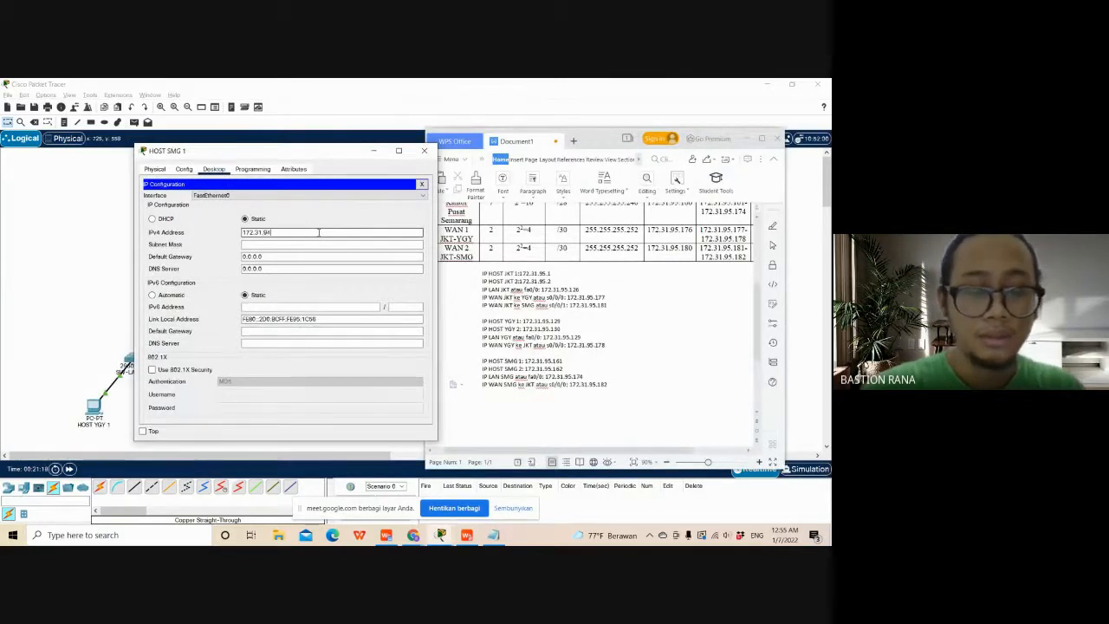
{"action": "type", "text": "5."}
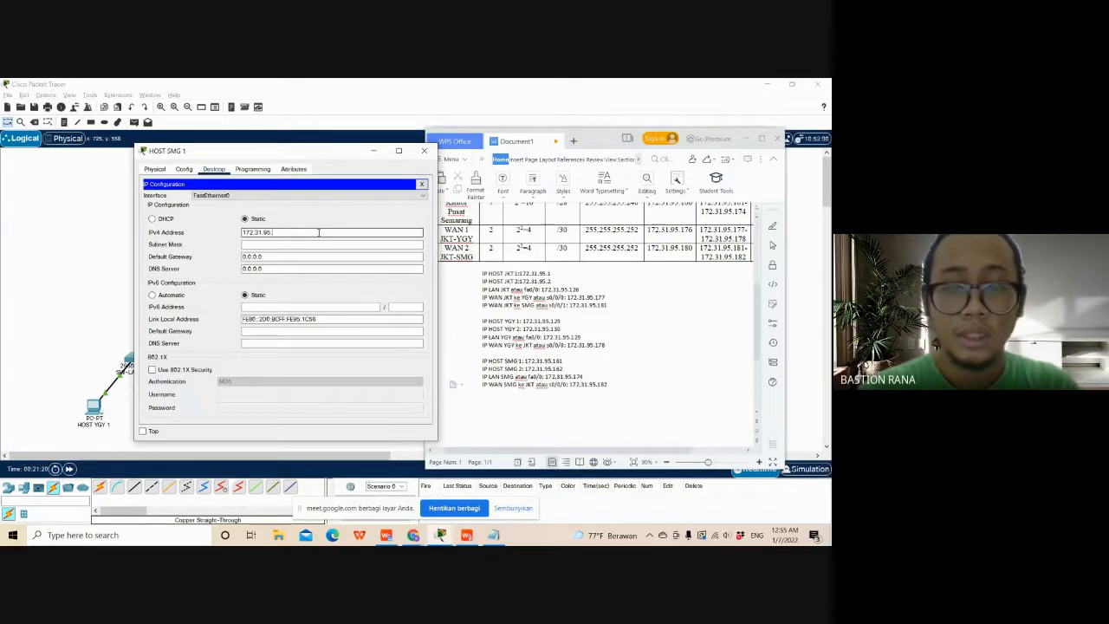
{"action": "type", "text": "161"}
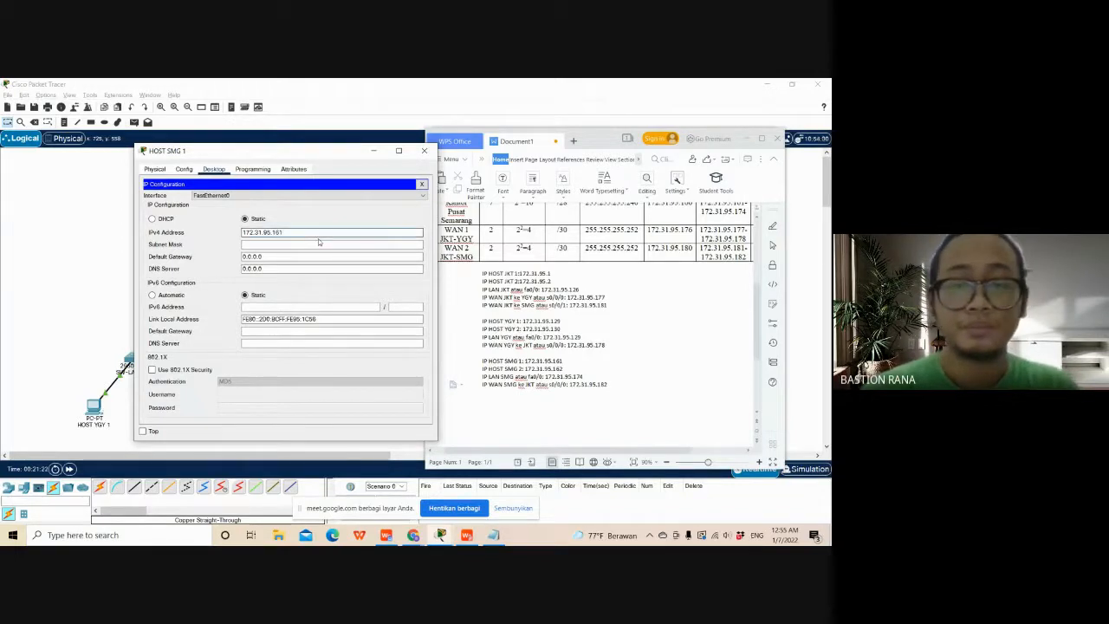
- Set HOST SMG 1's subnet mask to 255.255.255.240, as given for the Semarang subnet in Document1
{"action": "left_click", "coordinate": [319, 244]}
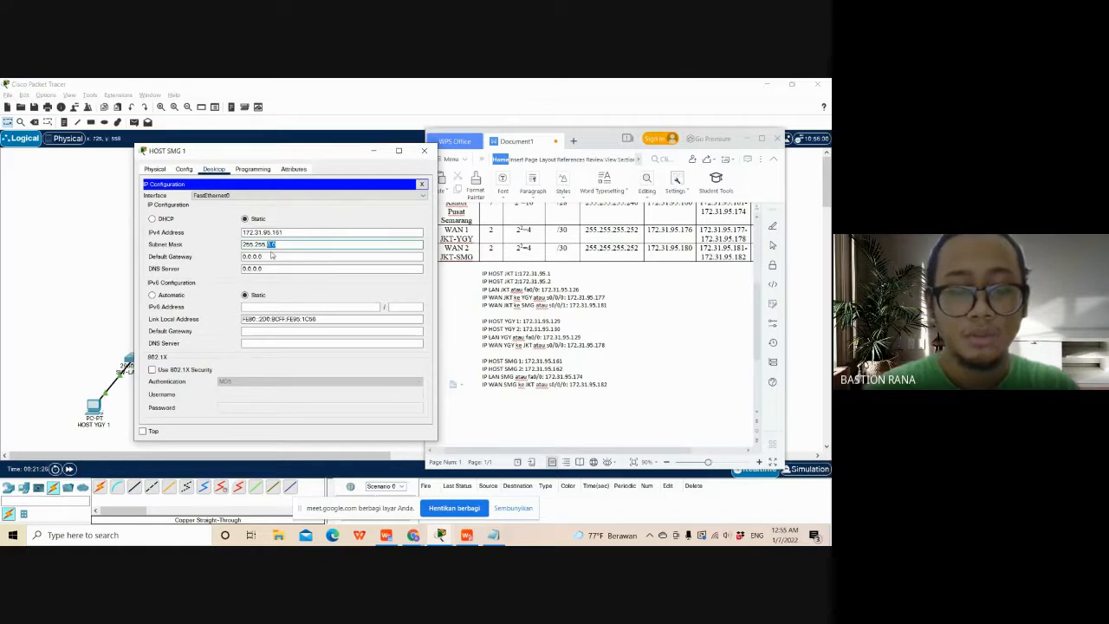
{"action": "type", "text": "255"}
{"action": "scroll", "coordinate": [602, 394], "scroll_direction": "up", "scroll_amount": 1}
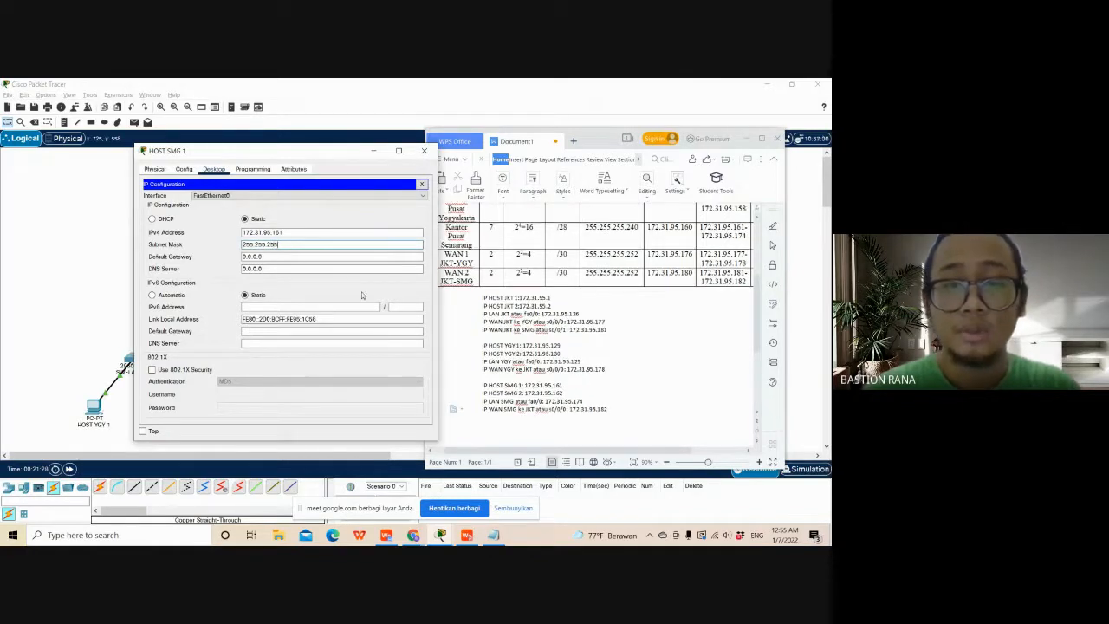
- Set HOST SMG 1's IPv4 default gateway to 172.31.95.174, the Semarang LAN address listed in Document1
{"action": "left_click", "coordinate": [303, 257]}
{"action": "left_click_drag", "start_coordinate": [282, 256], "coordinate": [251, 256]}
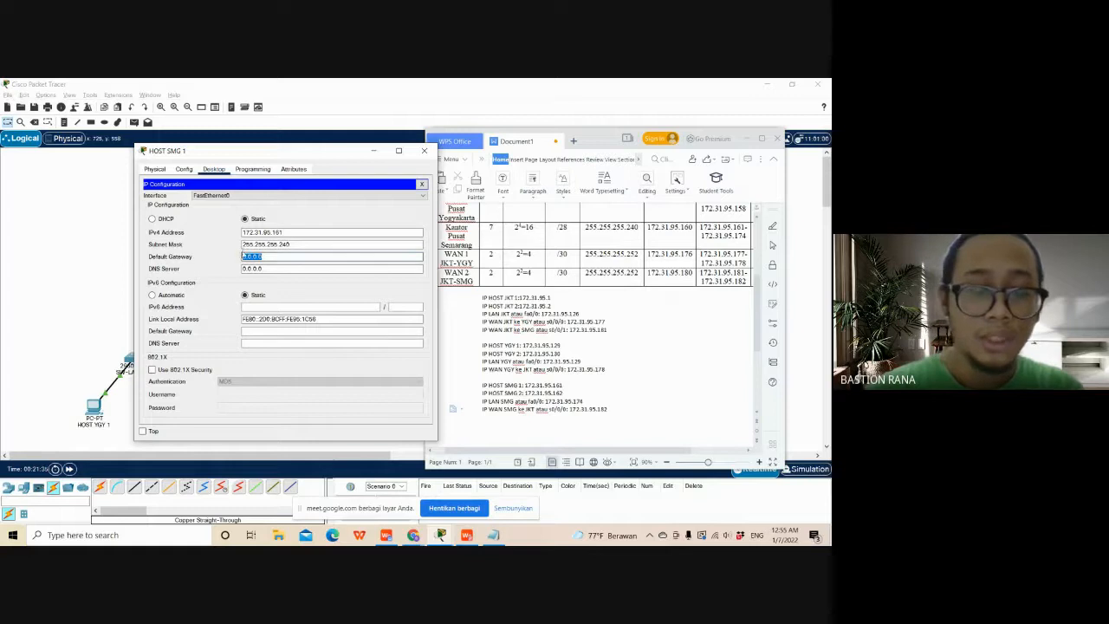
{"action": "type", "text": "172.31."}
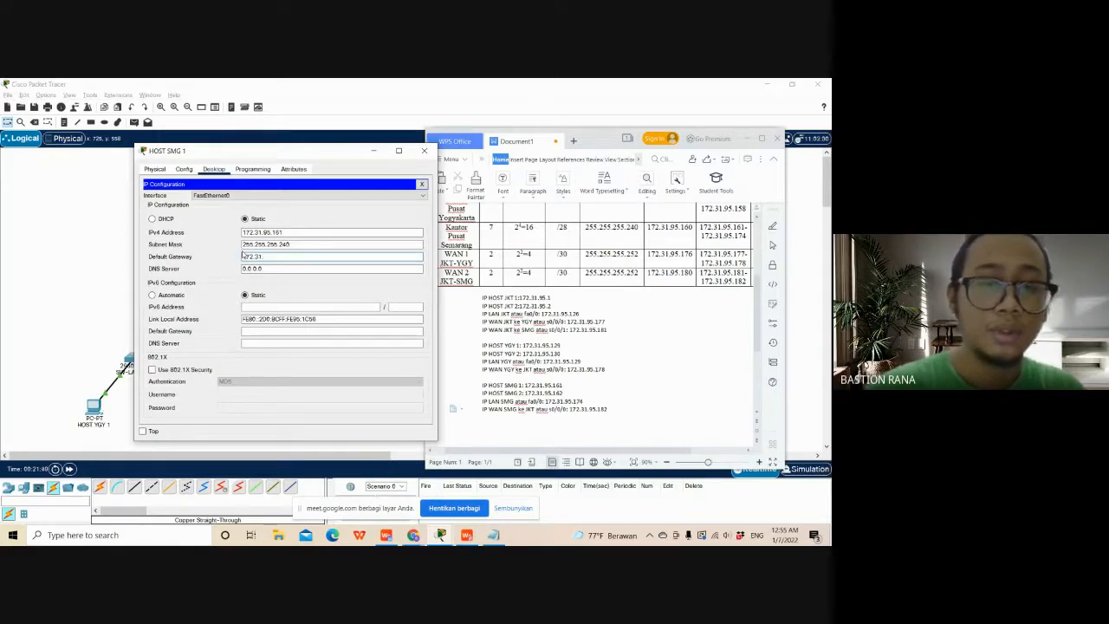
{"action": "mouse_move", "coordinate": [283, 156]}
{"action": "left_mouse_down"}
{"action": "mouse_move", "coordinate": [247, 158]}
{"action": "mouse_move", "coordinate": [269, 157]}
{"action": "left_mouse_up"}
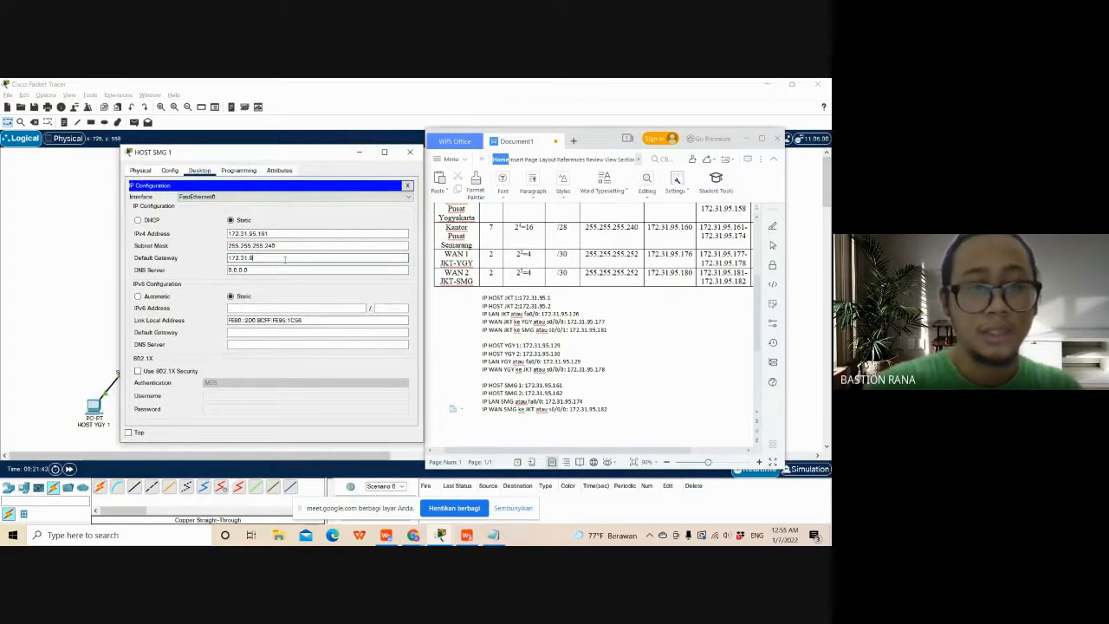
{"action": "type", "text": "5"}
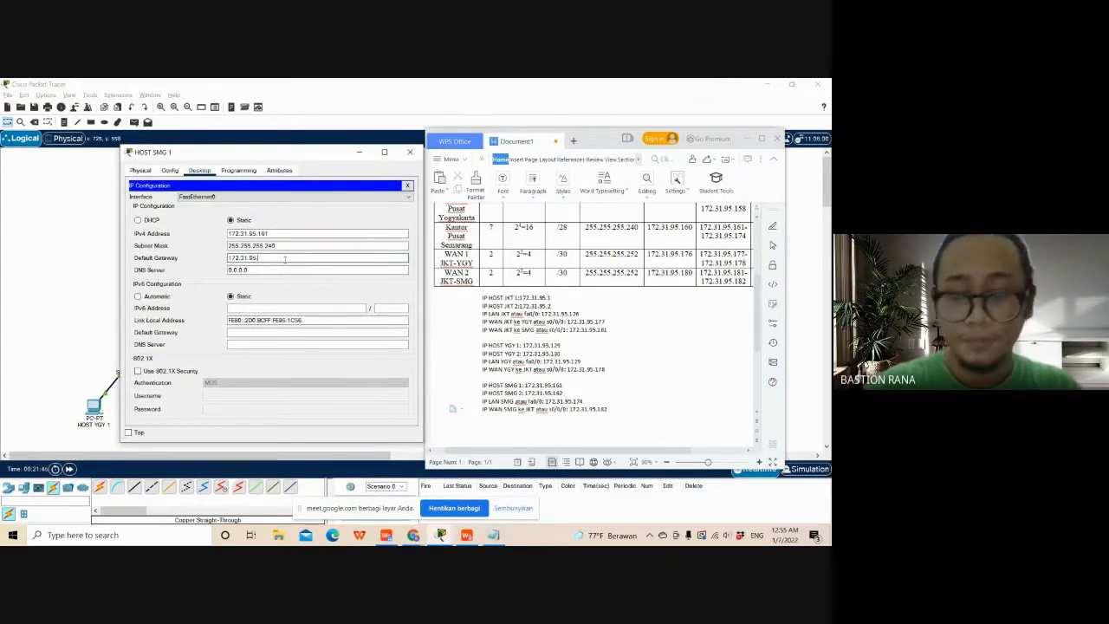
{"action": "type", "text": ".1"}
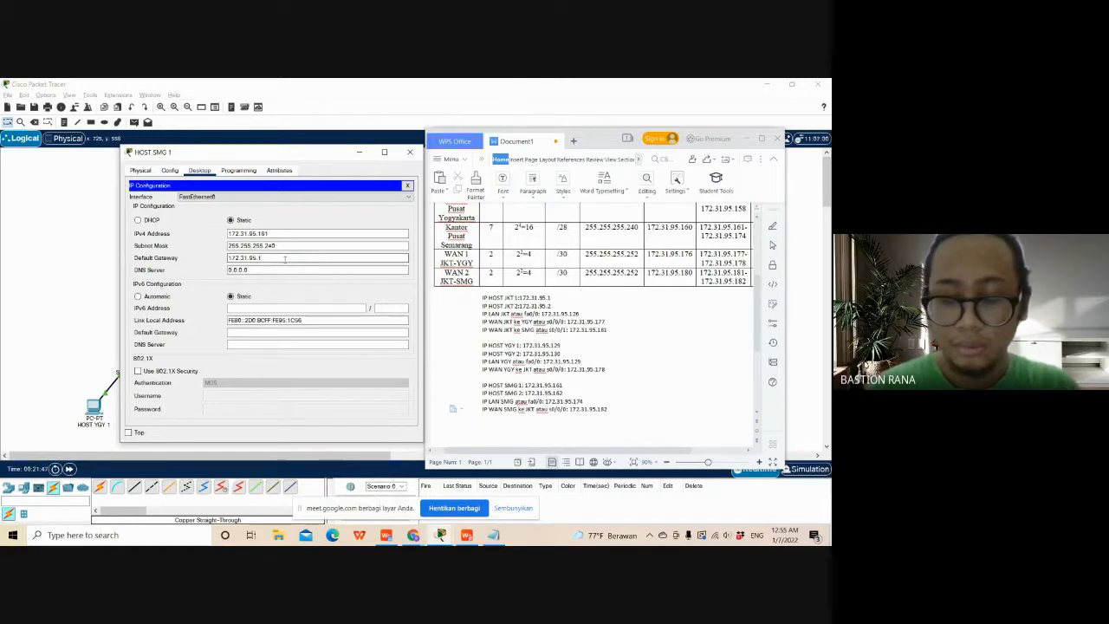
{"action": "type", "text": "7"}
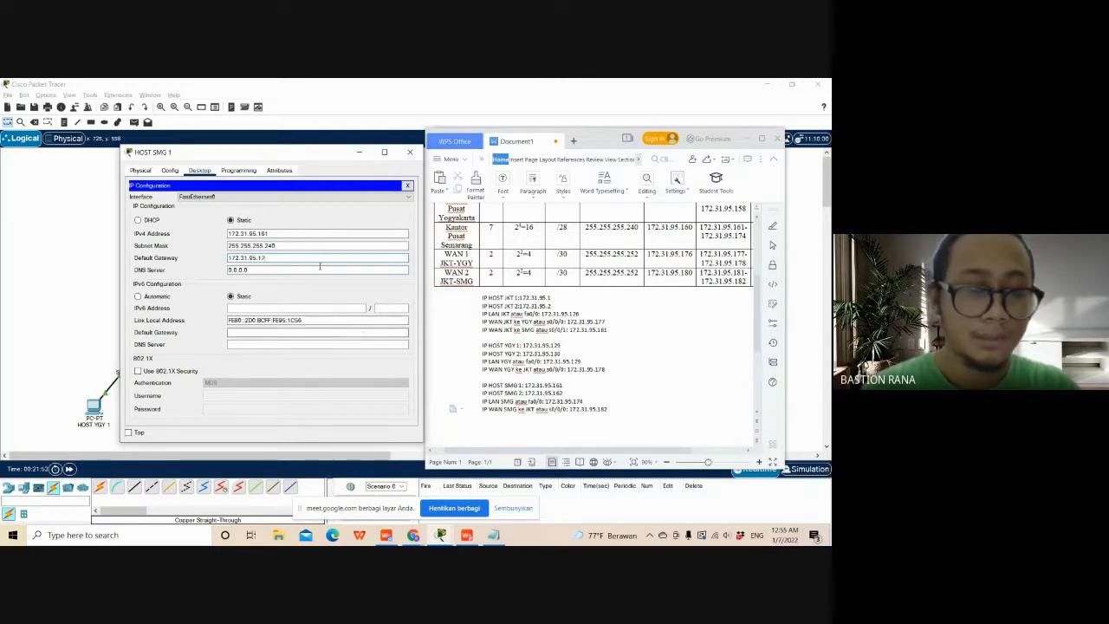
{"action": "type", "text": "4"}
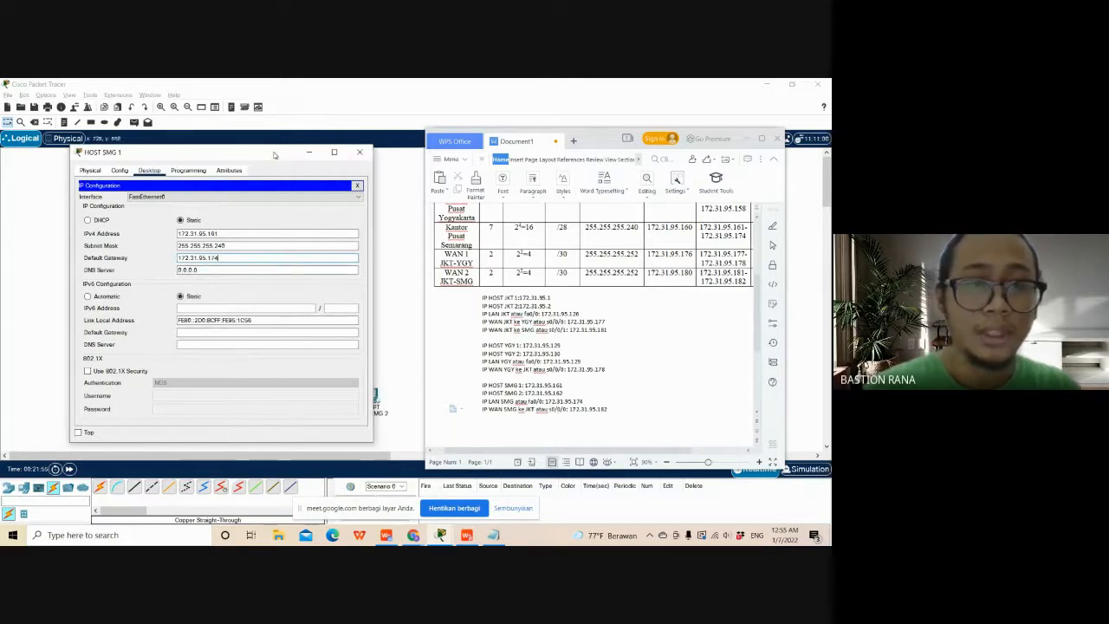
- Open the IP Configuration of HOST SMG 2 and place it beside HOST SMG 1's IP Configuration
{"action": "left_click_drag", "start_coordinate": [327, 157], "coordinate": [278, 158]}
{"action": "left_click", "coordinate": [602, 143]}
{"action": "left_click_drag", "start_coordinate": [602, 143], "coordinate": [635, 181]}
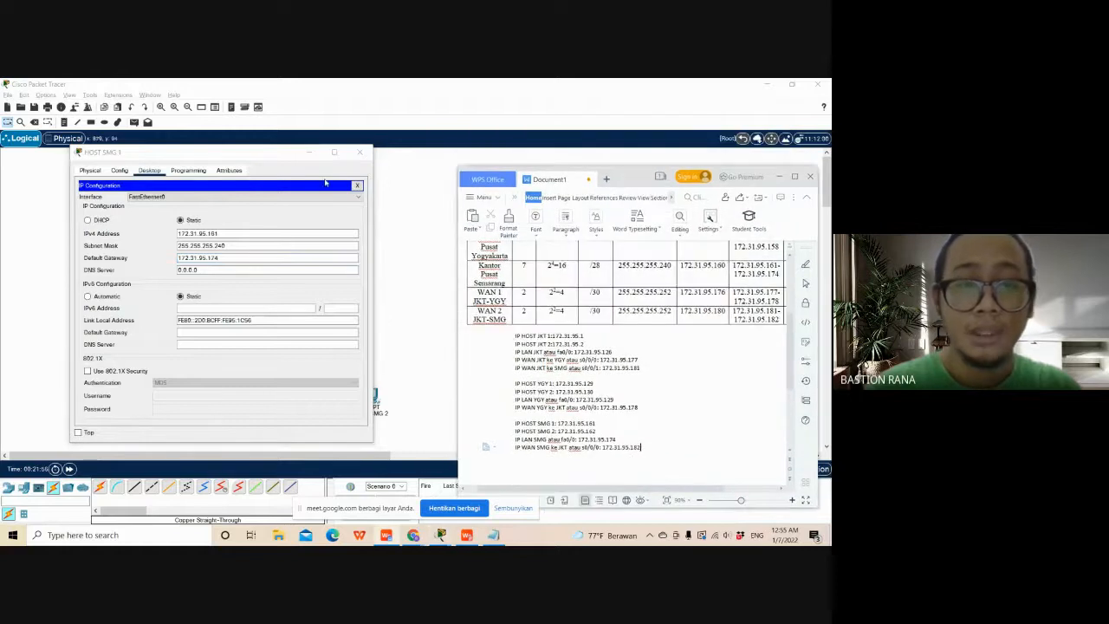
{"action": "left_click_drag", "start_coordinate": [289, 158], "coordinate": [250, 151]}
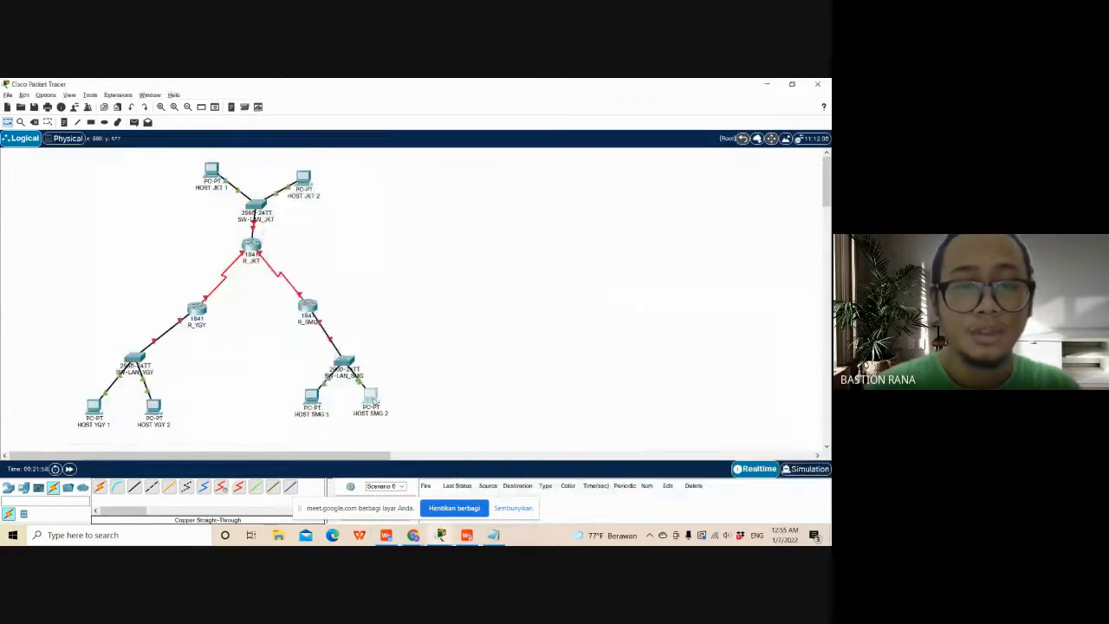
{"action": "left_click", "coordinate": [371, 396]}
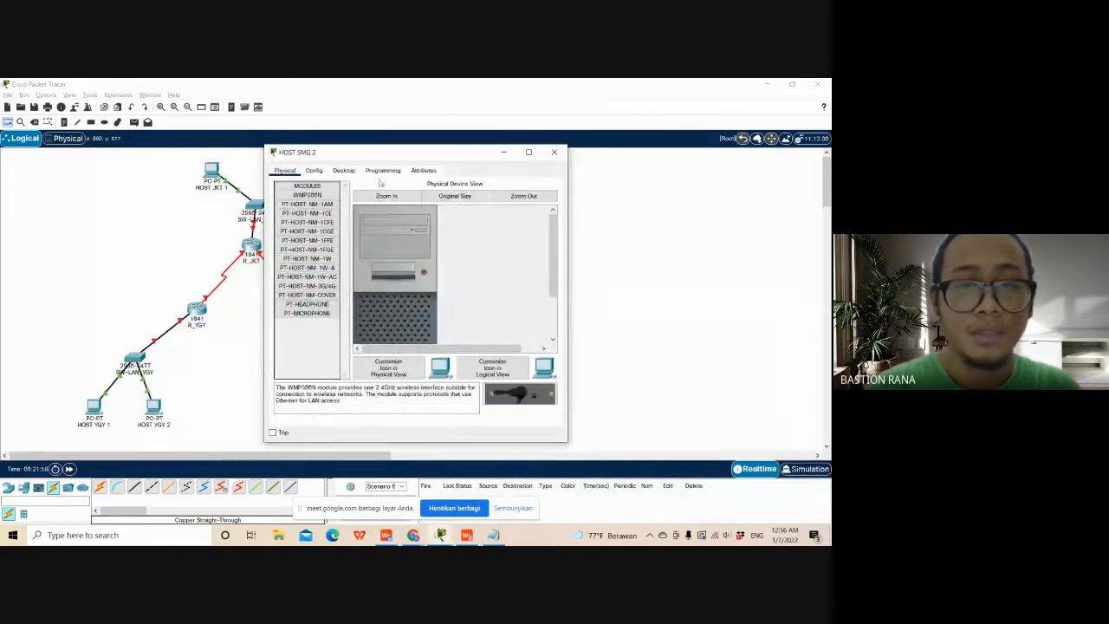
{"action": "left_click", "coordinate": [344, 171]}
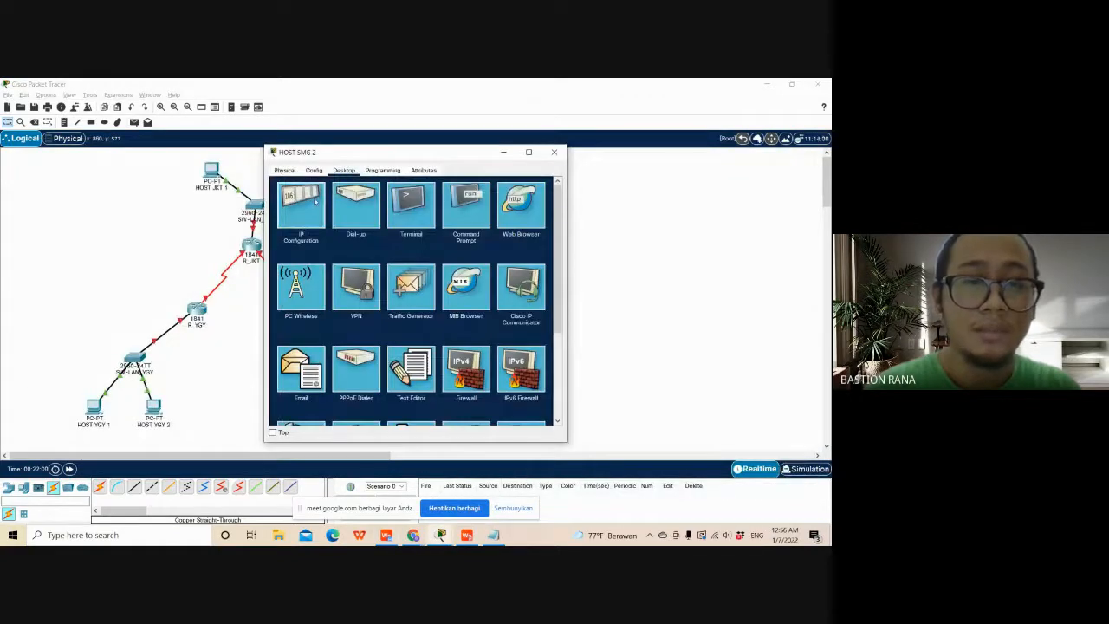
{"action": "left_click", "coordinate": [299, 200]}
{"action": "left_click_drag", "start_coordinate": [396, 156], "coordinate": [493, 154]}
{"action": "key", "text": "alt+Tab"}
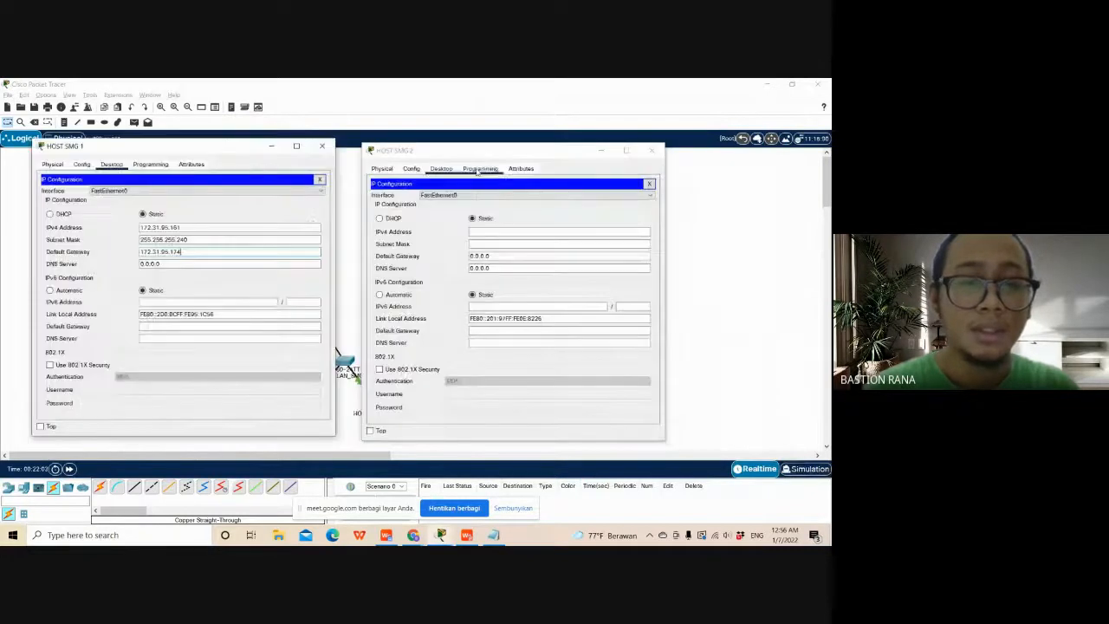
- Set HOST SMG 2's IPv4 address to 172.31.95.162, reusing HOST SMG 1's address with the last digit changed
{"action": "left_click_drag", "start_coordinate": [180, 228], "coordinate": [128, 228]}
{"action": "key", "text": "ctrl+c"}
{"action": "left_click", "coordinate": [505, 232]}
{"action": "key", "text": "ctrl+v"}
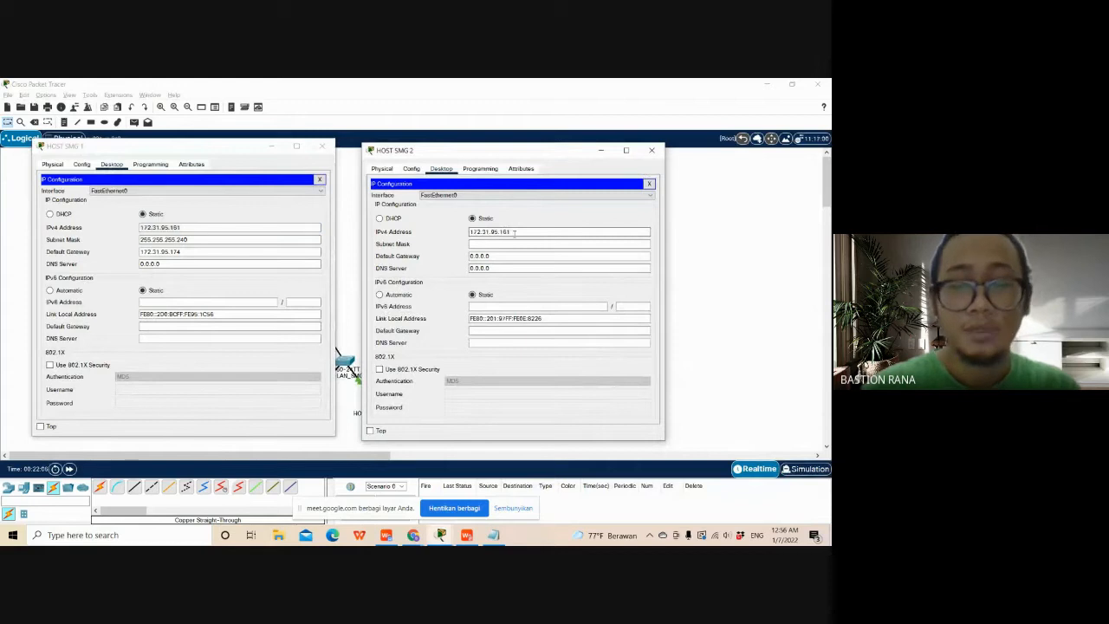
{"action": "key", "text": "BackSpace"}
{"action": "type", "text": "2"}
{"action": "key", "text": "Tab"}
- Copy the subnet mask 255.255.255.240 from HOST SMG 1 to HOST SMG 2
{"action": "left_click", "coordinate": [192, 240]}
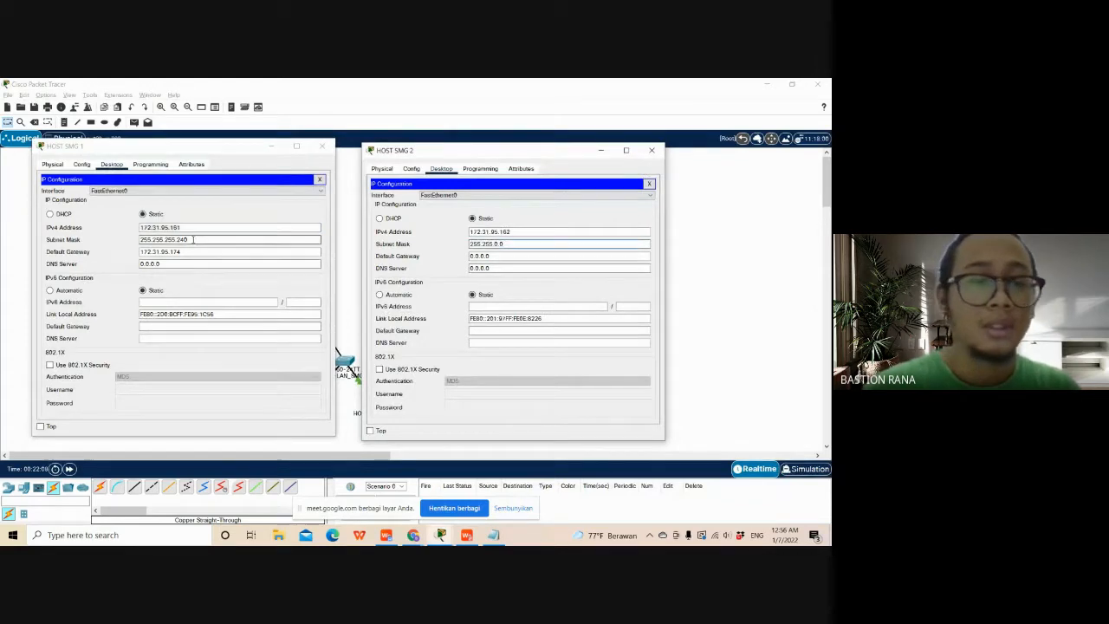
{"action": "left_click_drag", "start_coordinate": [194, 240], "coordinate": [116, 237]}
{"action": "left_click_drag", "start_coordinate": [508, 244], "coordinate": [485, 244]}
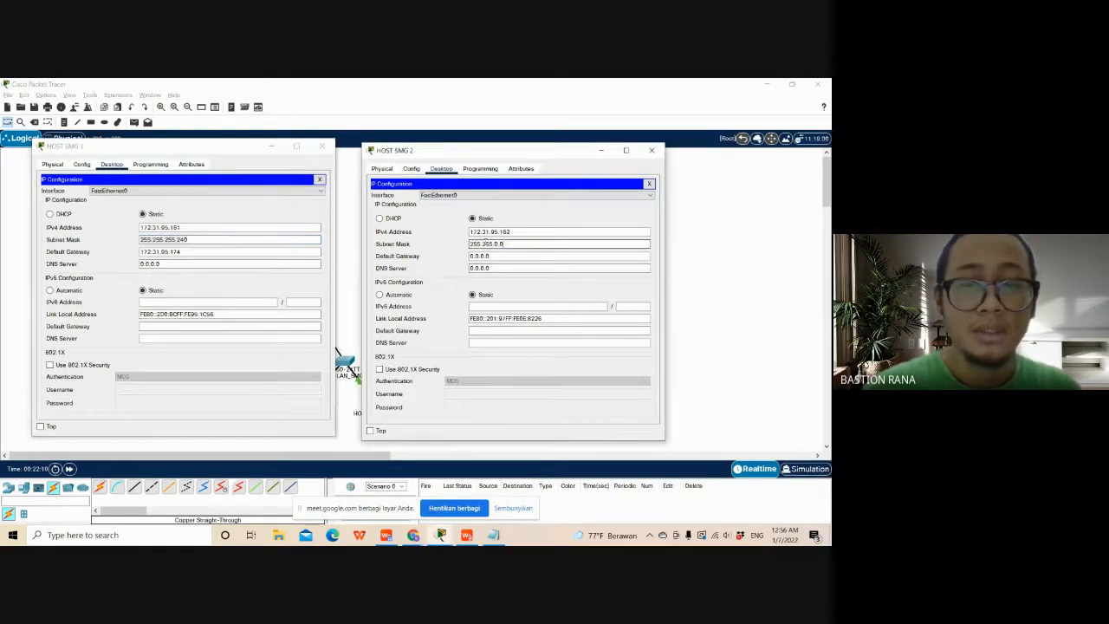
{"action": "key", "text": "ctrl+v"}
- Copy the IPv4 default gateway 172.31.95.174 from HOST SMG 1 to HOST SMG 2 and close both host windows
{"action": "left_click_drag", "start_coordinate": [218, 252], "coordinate": [116, 253]}
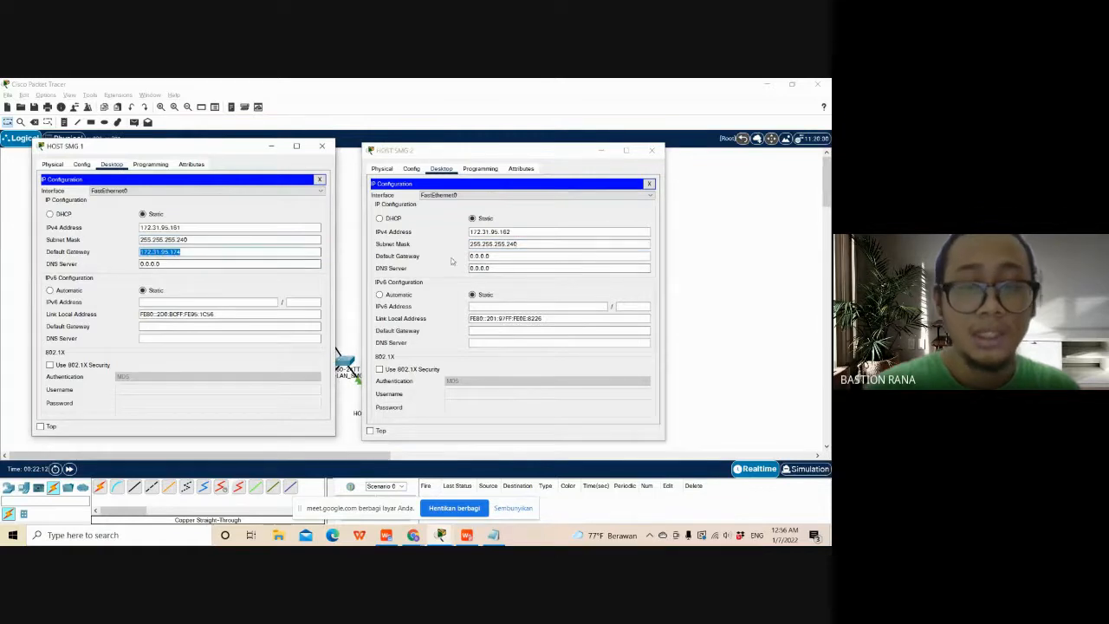
{"action": "left_click_drag", "start_coordinate": [511, 256], "coordinate": [423, 261]}
{"action": "key", "text": "ctrl+v"}
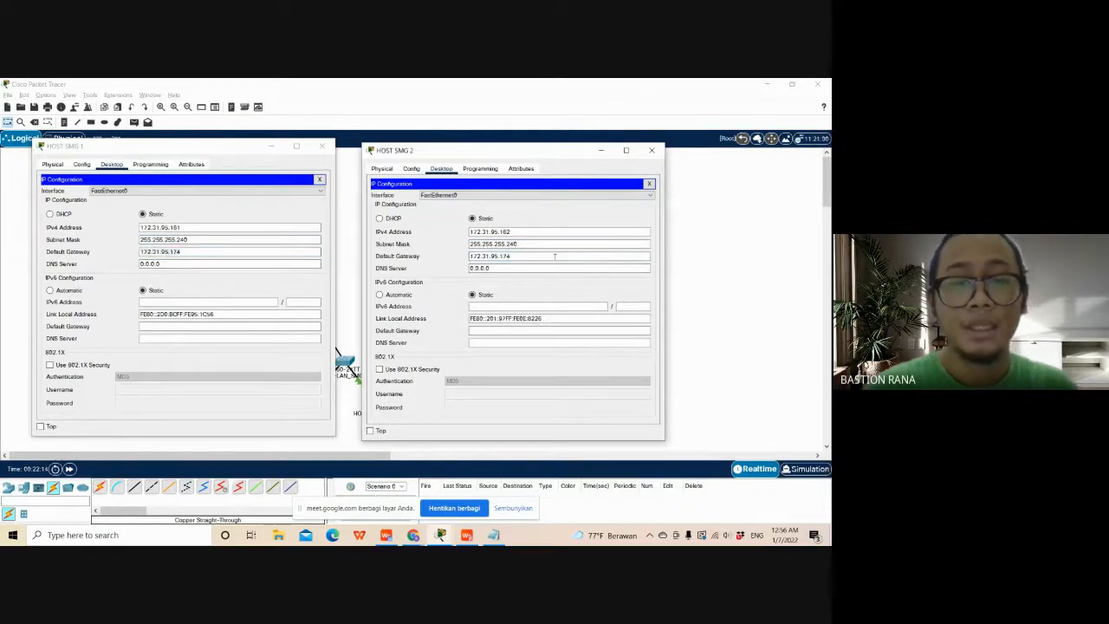
{"action": "left_click", "coordinate": [321, 145]}
{"action": "left_click", "coordinate": [654, 152]}
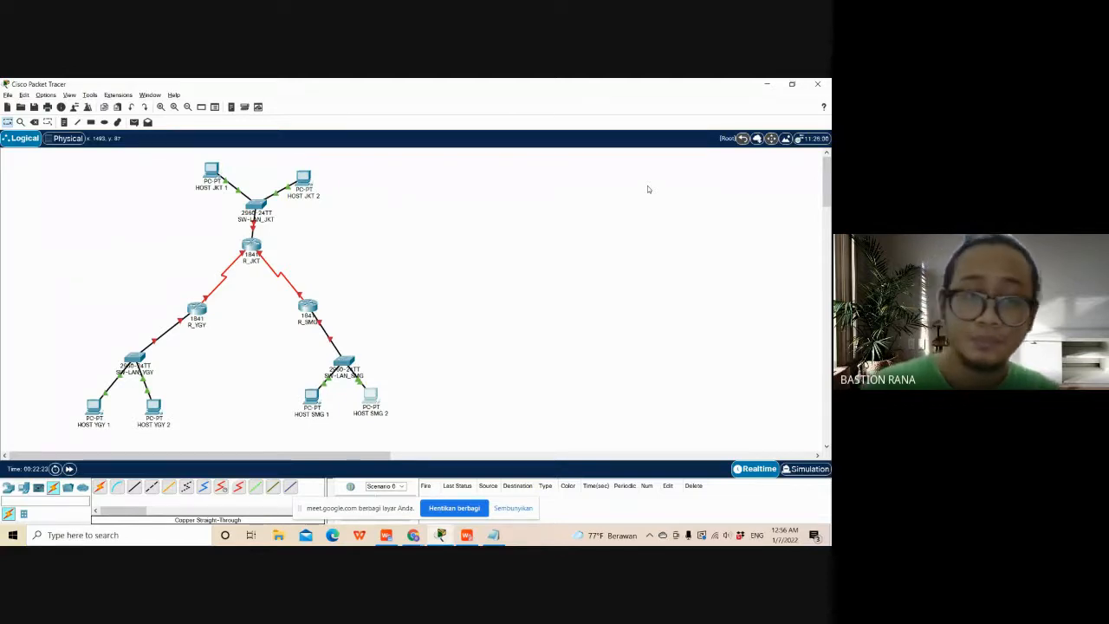
- Open the command line of router R_JKT and answer no to the initial configuration dialog
{"action": "left_click", "coordinate": [251, 247]}
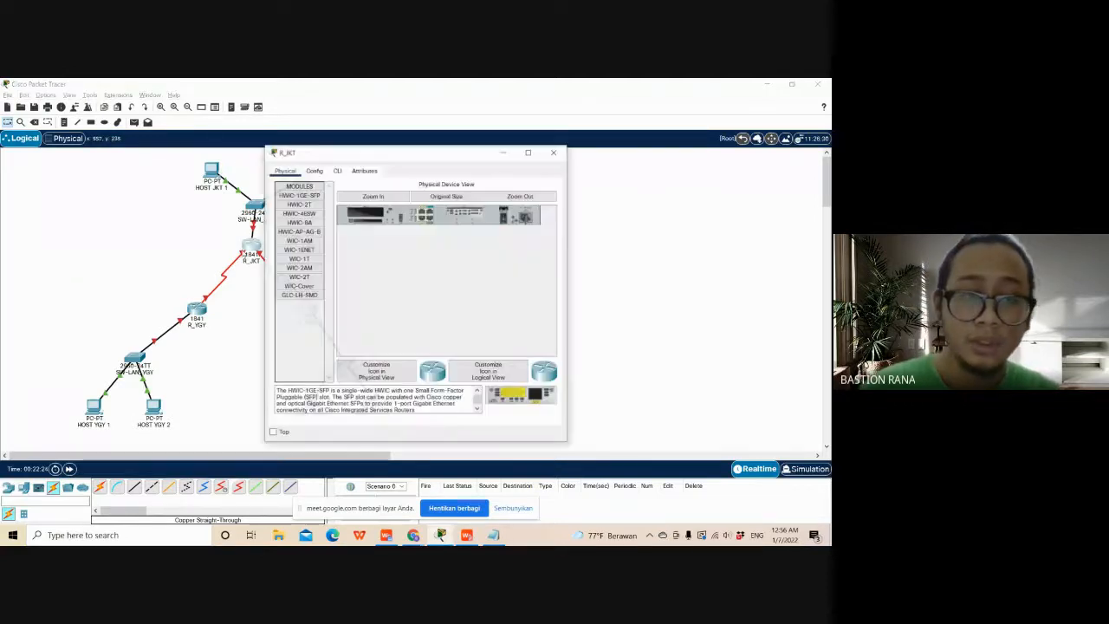
{"action": "left_click", "coordinate": [338, 171]}
{"action": "left_click_drag", "start_coordinate": [396, 153], "coordinate": [366, 144]}
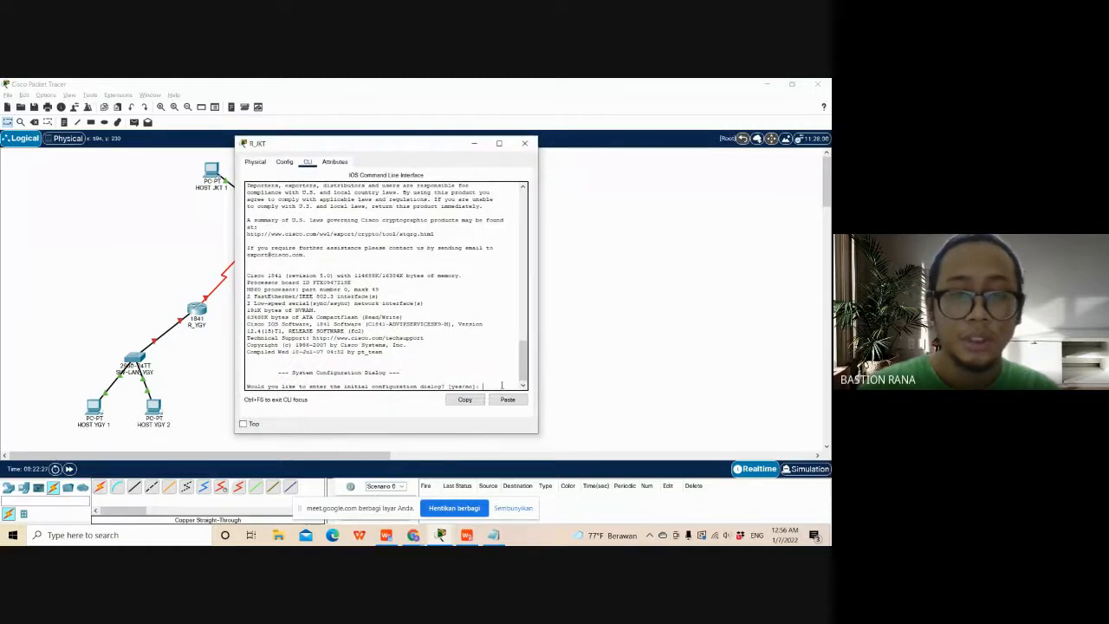
{"action": "type", "text": "no"}
{"action": "key", "text": "Return"}
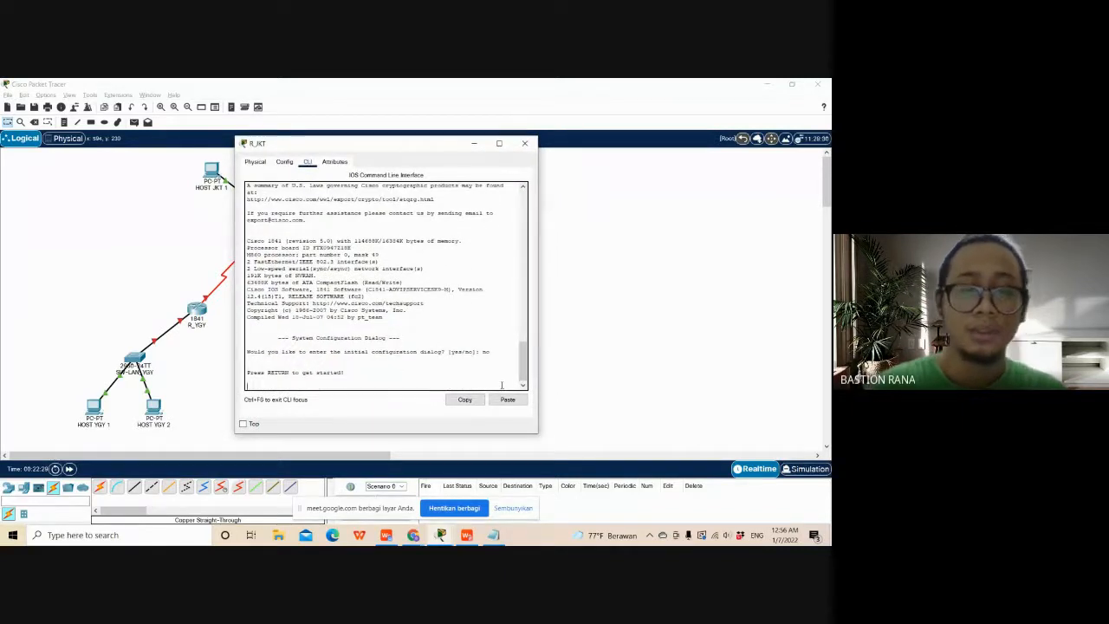
- Bring up Soal A.pdf beside R_JKT's command line and examine its router interface and configuration requirement tables
{"action": "left_click_drag", "start_coordinate": [383, 152], "coordinate": [251, 139]}
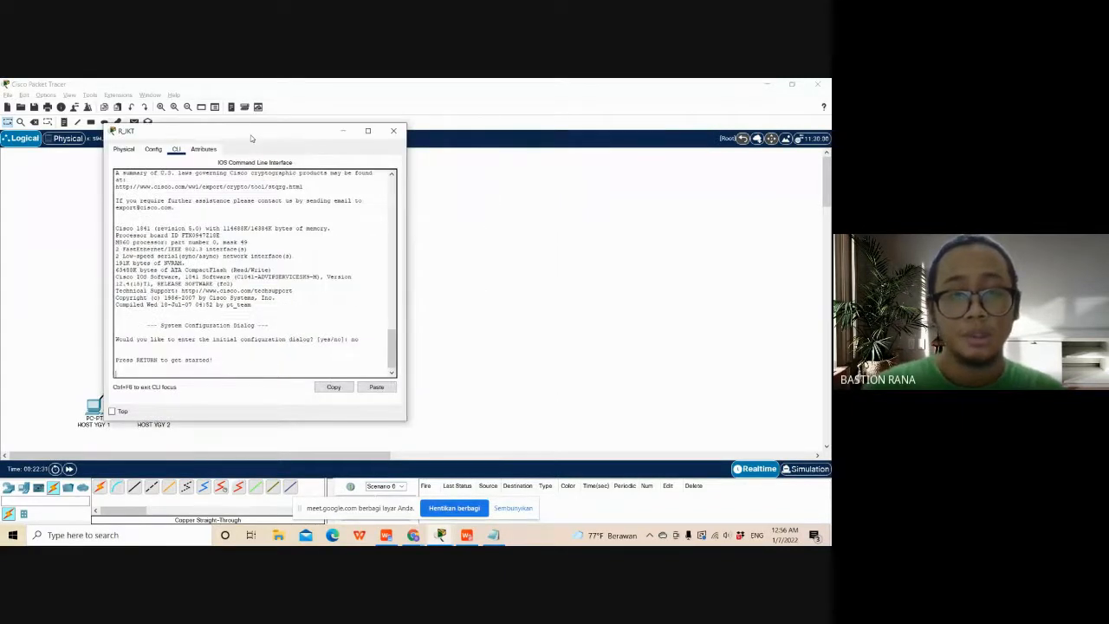
{"action": "key", "text": "alt+Tab"}
{"action": "key", "text": "alt+Tab"}
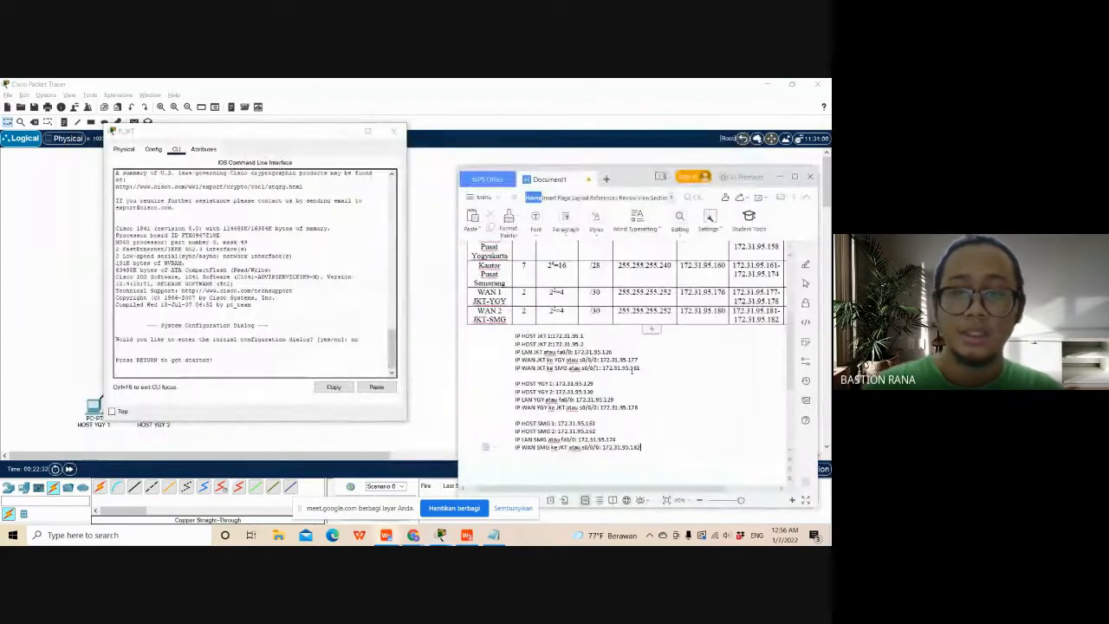
{"action": "scroll", "coordinate": [632, 371], "scroll_direction": "down", "scroll_amount": 1}
{"action": "scroll", "coordinate": [632, 370], "scroll_direction": "up", "scroll_amount": 2}
{"action": "left_click", "coordinate": [780, 176]}
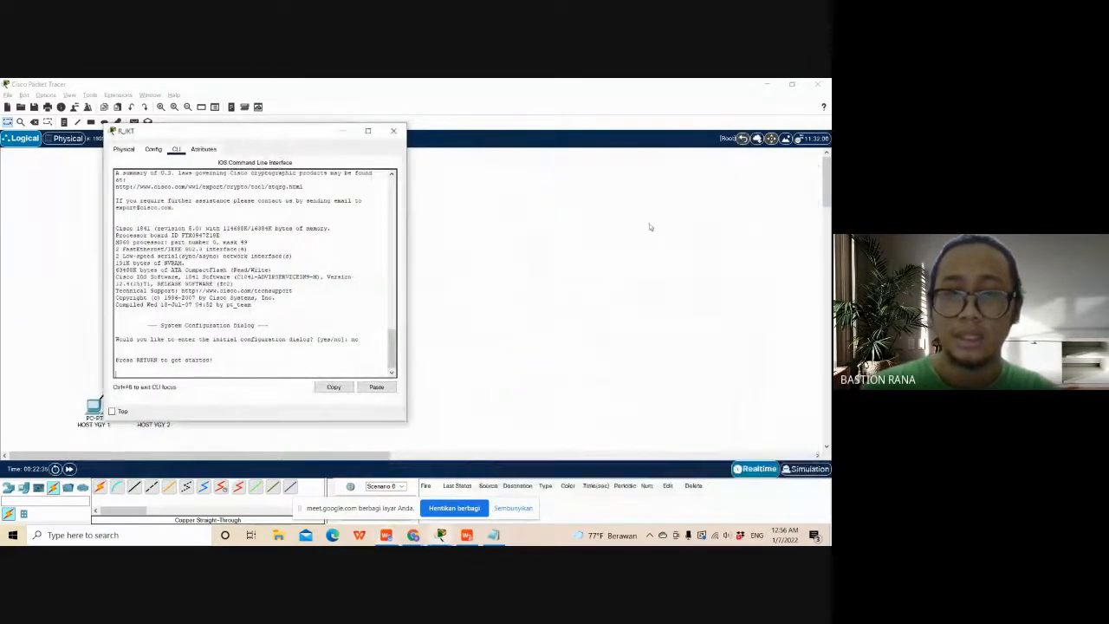
{"action": "key", "text": "alt+Tab"}
{"action": "key", "text": "alt+Tab"}
{"action": "key", "text": "alt+Tab"}
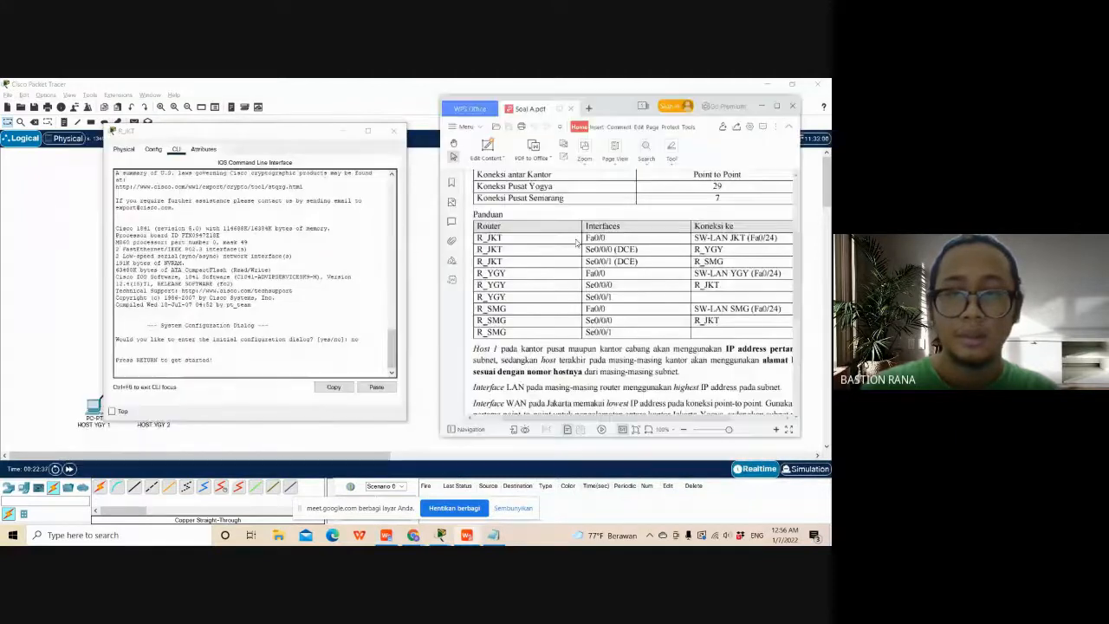
{"action": "scroll", "coordinate": [615, 273], "scroll_direction": "up", "scroll_amount": 3}
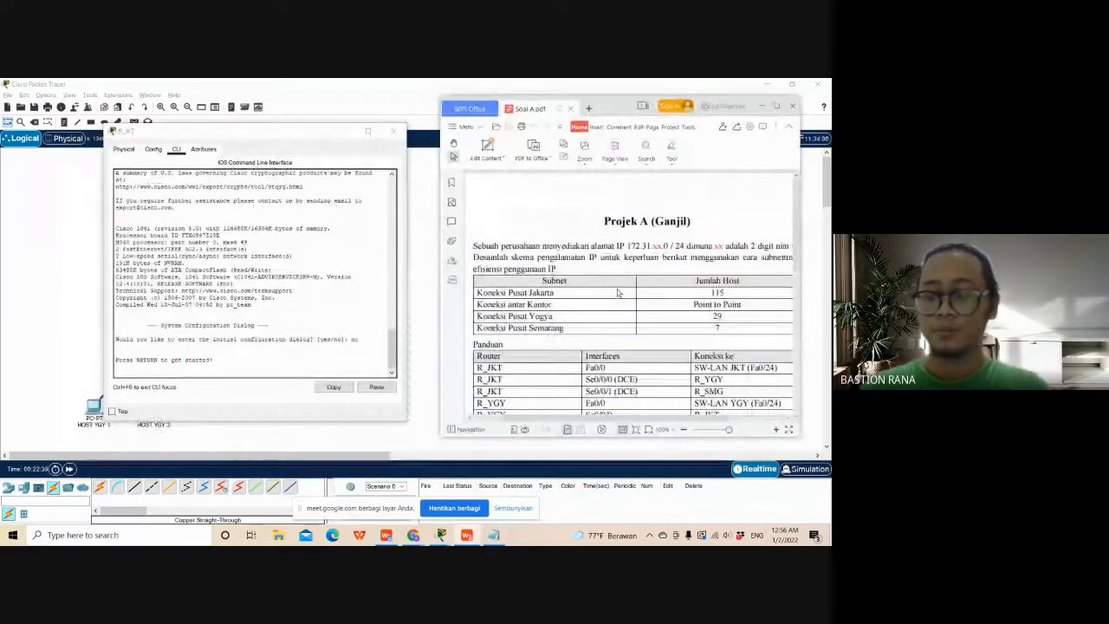
{"action": "scroll", "coordinate": [618, 292], "scroll_direction": "down", "scroll_amount": 12}
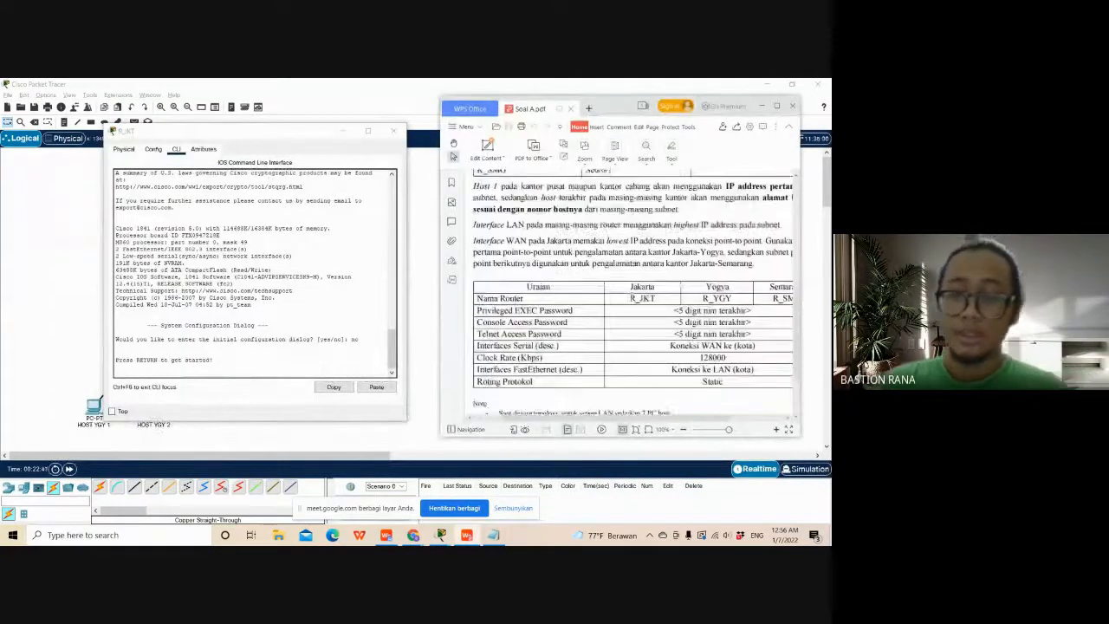
{"action": "scroll", "coordinate": [633, 301], "scroll_direction": "up", "scroll_amount": 2}
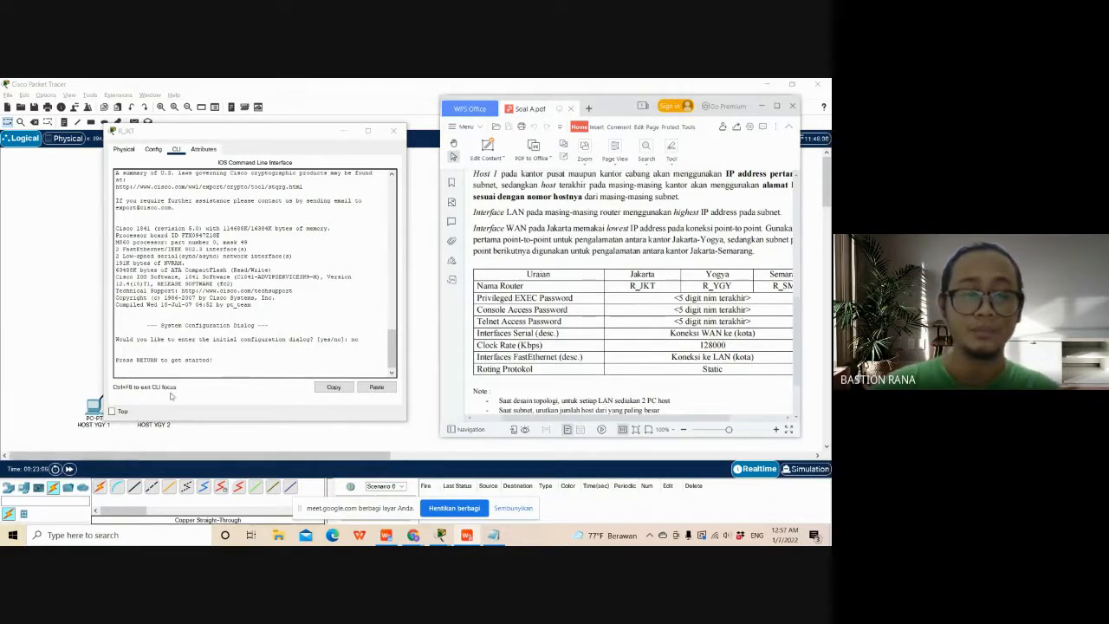
- Start R_JKT's command prompt session and bring up the empty Notepad document over Soal A.pdf for recording the commands
{"action": "left_click", "coordinate": [197, 372]}
{"action": "key", "text": "Return"}
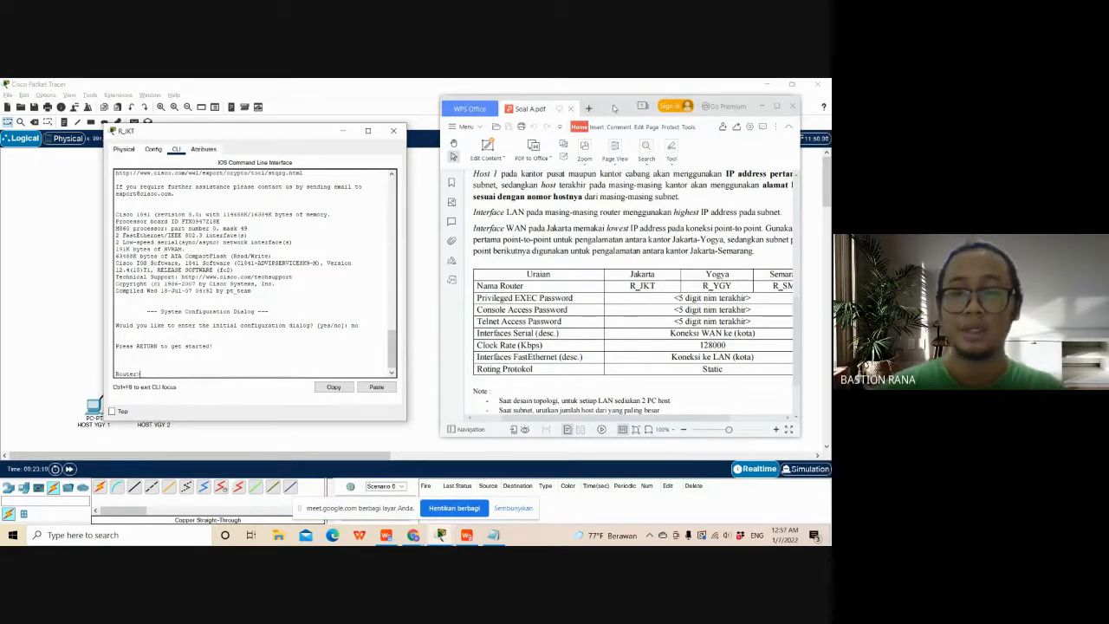
{"action": "left_click_drag", "start_coordinate": [615, 110], "coordinate": [617, 127]}
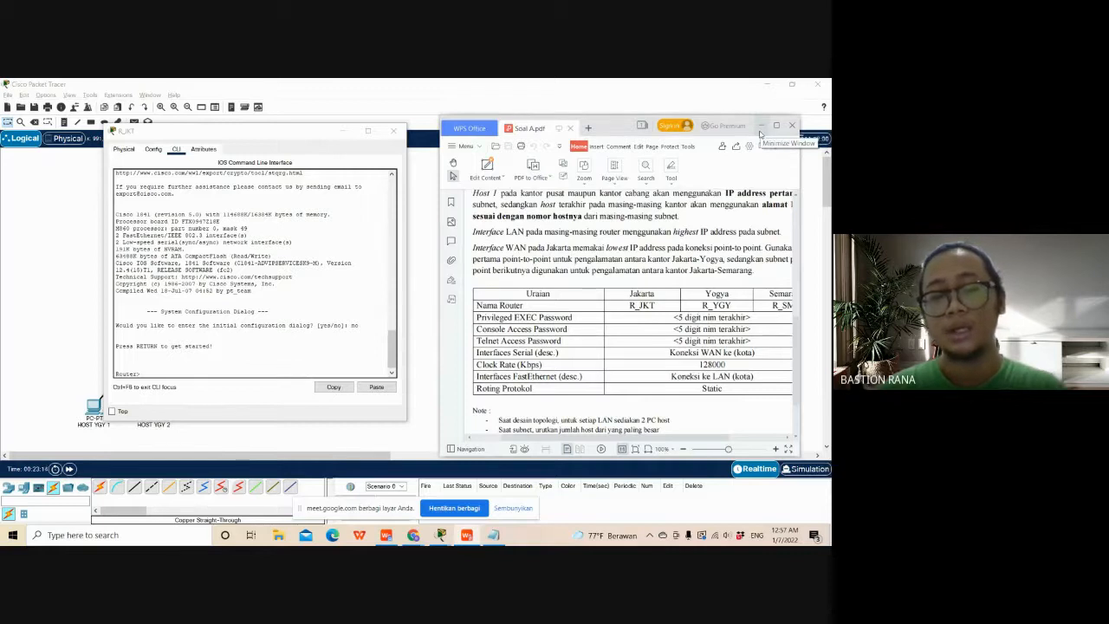
{"action": "scroll", "coordinate": [598, 398], "scroll_direction": "down", "scroll_amount": 2}
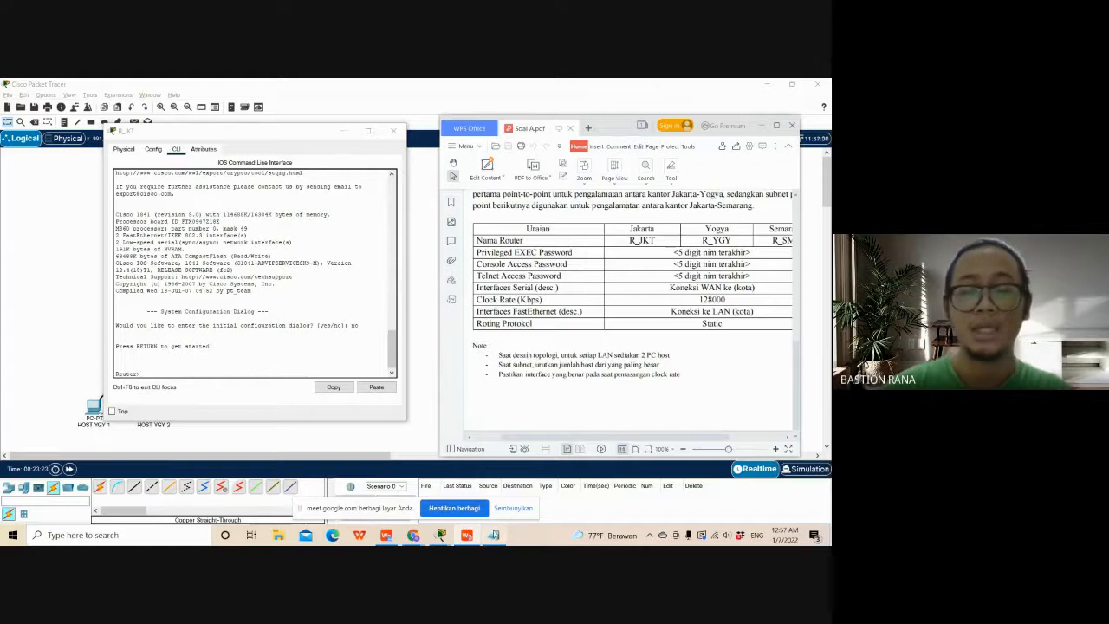
{"action": "left_click", "coordinate": [494, 538]}
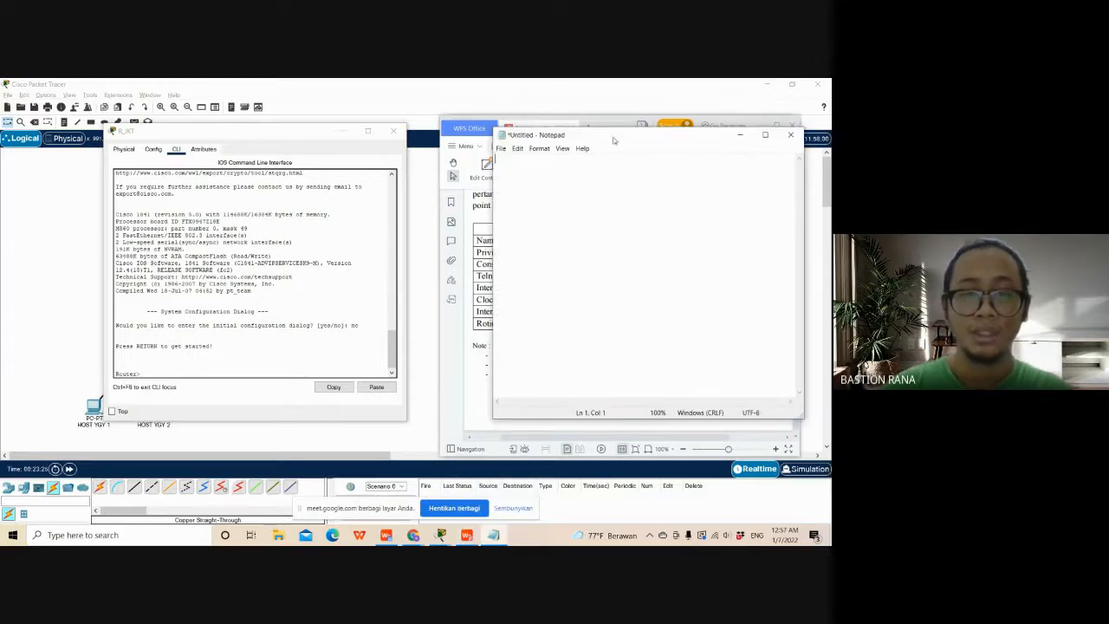
{"action": "left_click_drag", "start_coordinate": [612, 127], "coordinate": [609, 167]}
- Enter privileged mode on R_JKT with the command en and record that command in the Notepad document
{"action": "left_click", "coordinate": [161, 371]}
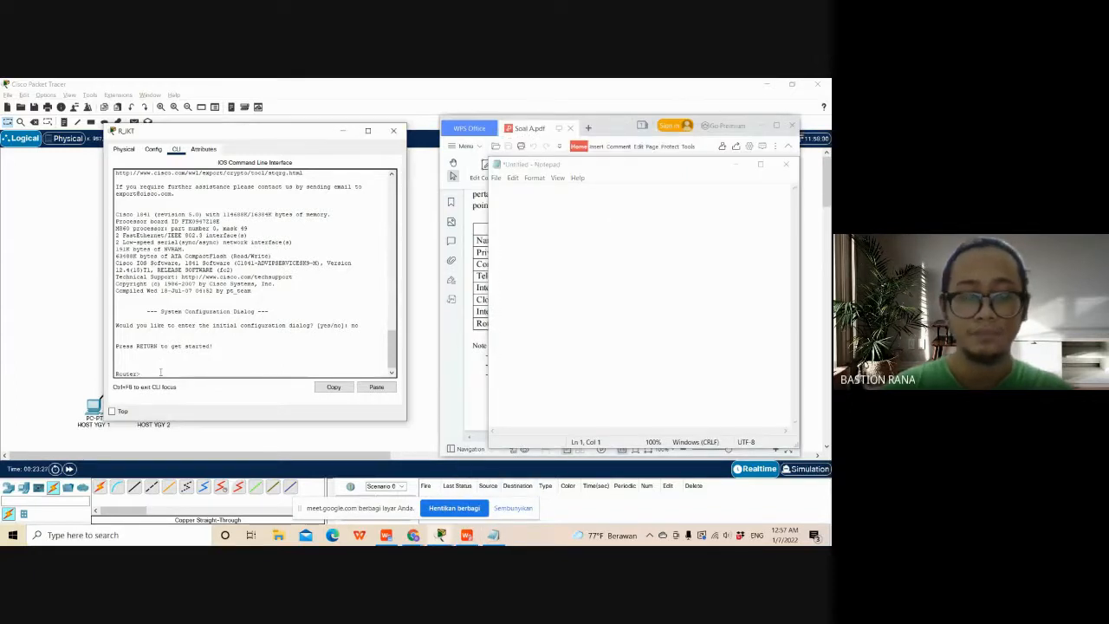
{"action": "type", "text": "en"}
{"action": "left_click", "coordinate": [564, 200]}
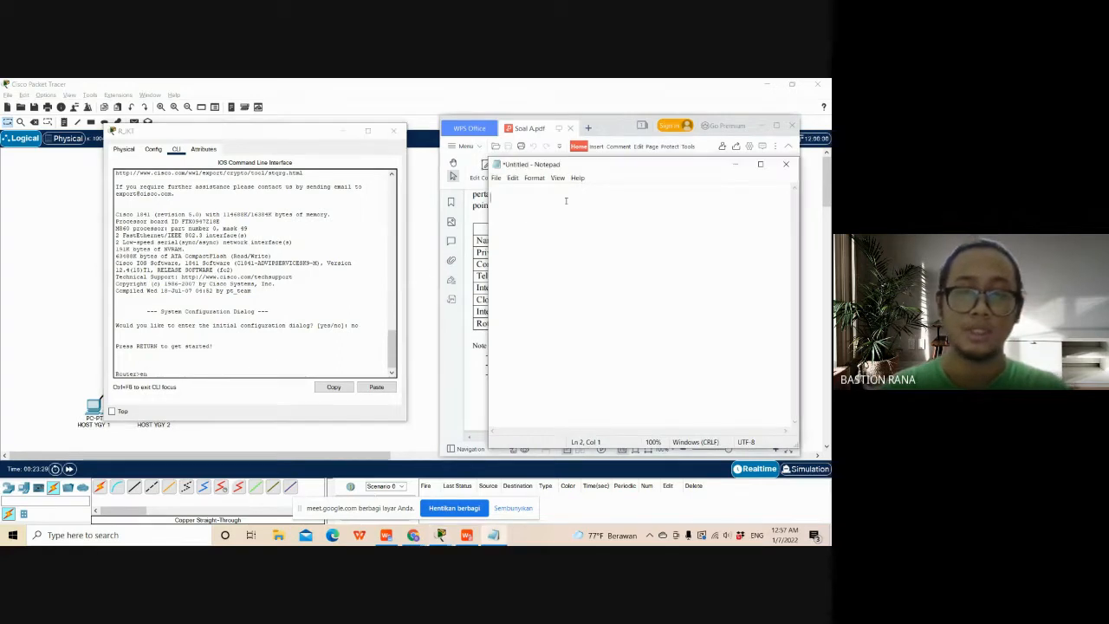
{"action": "type", "text": "en"}
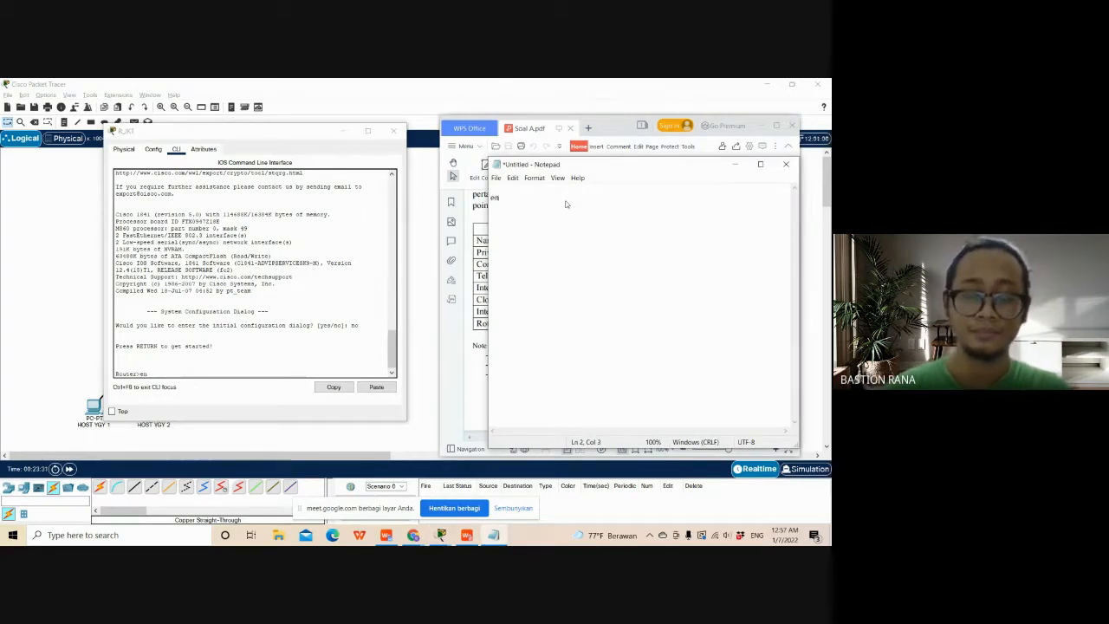
{"action": "key", "text": "Return"}
{"action": "left_click", "coordinate": [194, 366]}
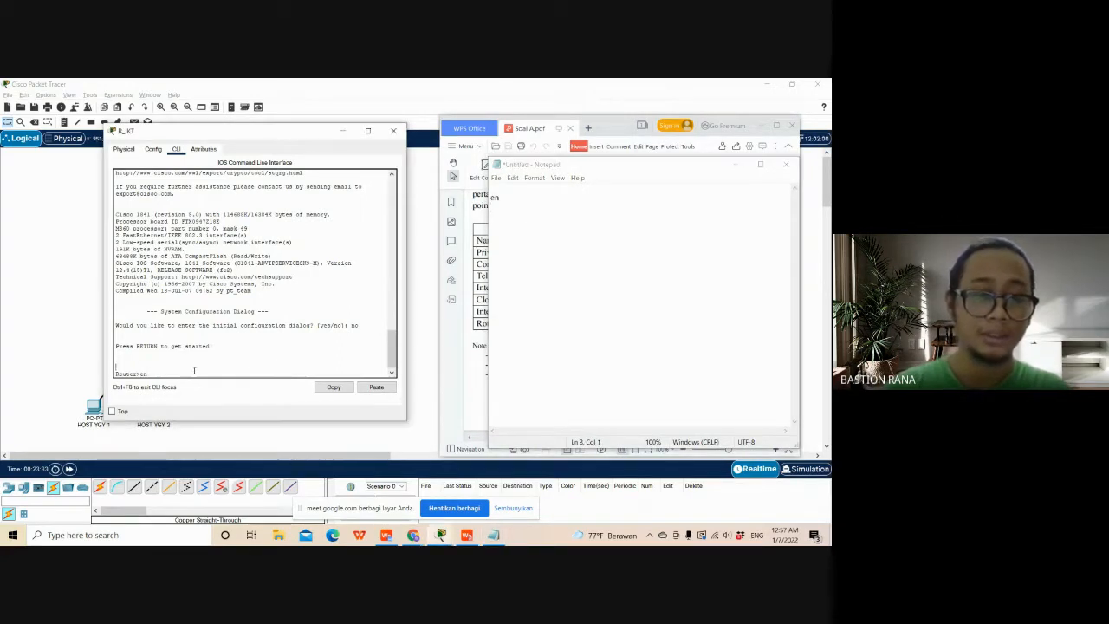
{"action": "type", "text": "en"}
{"action": "key", "text": "Return"}
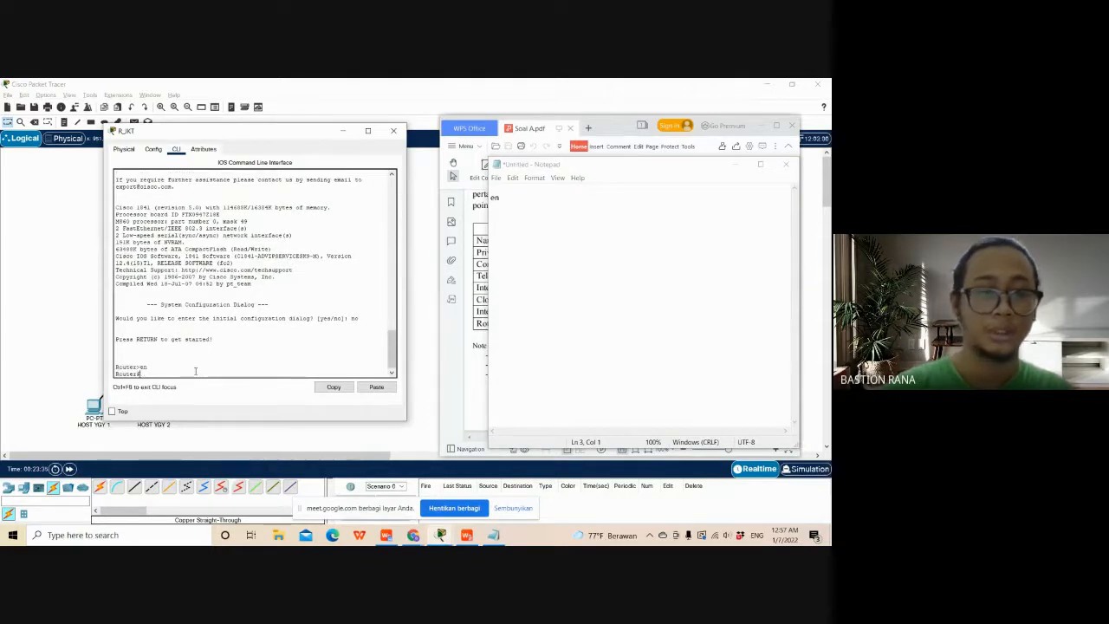
- Enter global configuration mode on R_JKT with conf t and record that command on the next Notepad line
{"action": "type", "text": "conf t"}
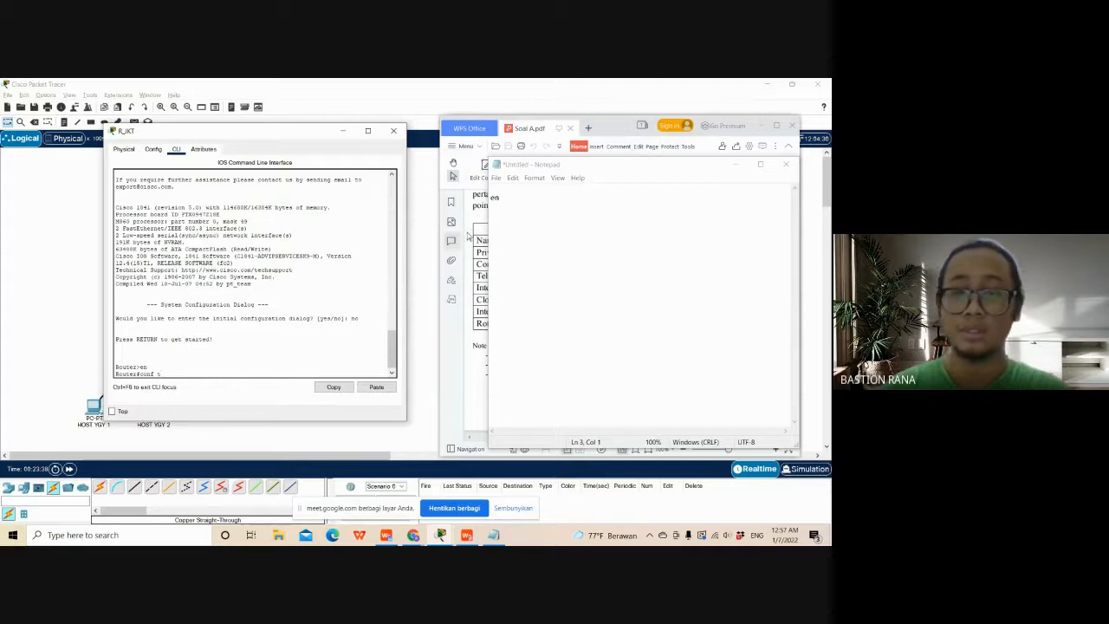
{"action": "left_click", "coordinate": [522, 210]}
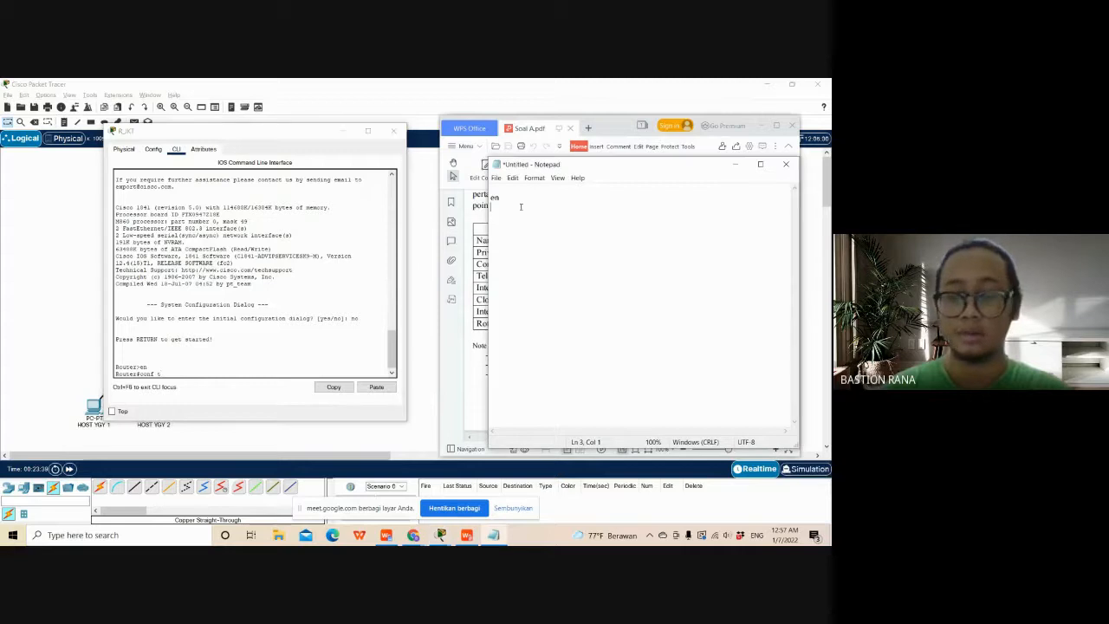
{"action": "type", "text": "conf"}
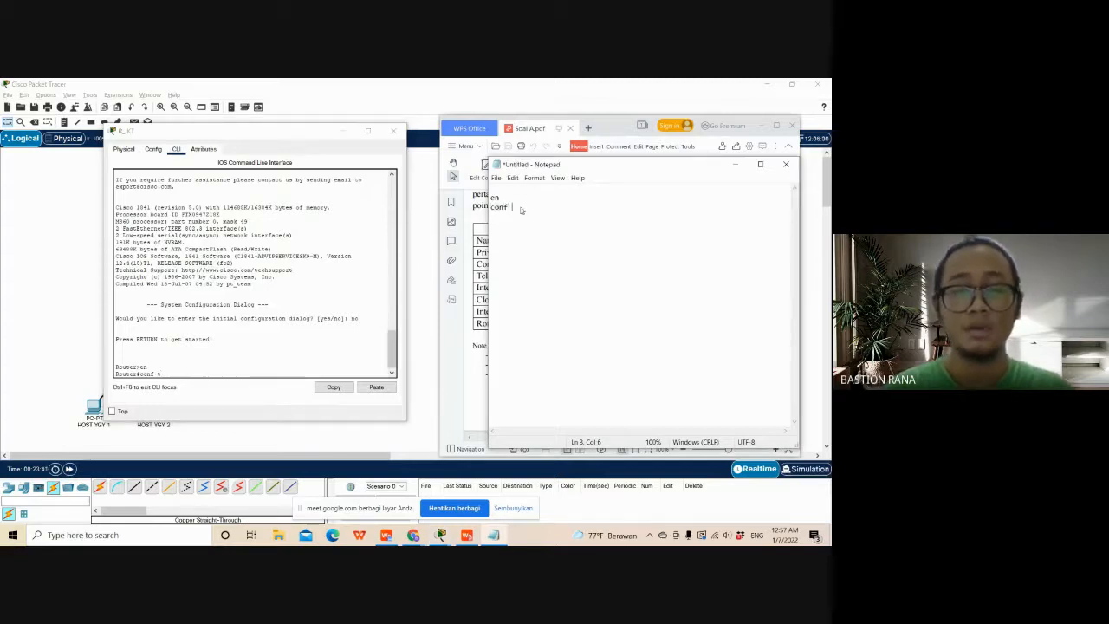
{"action": "type", "text": " t"}
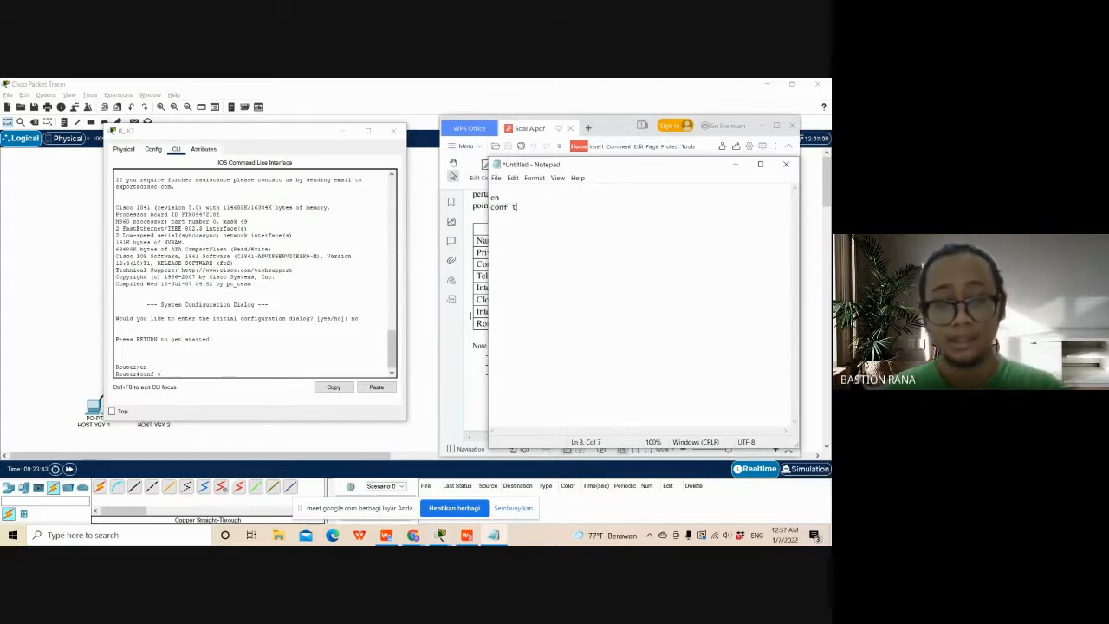
{"action": "left_click", "coordinate": [312, 359]}
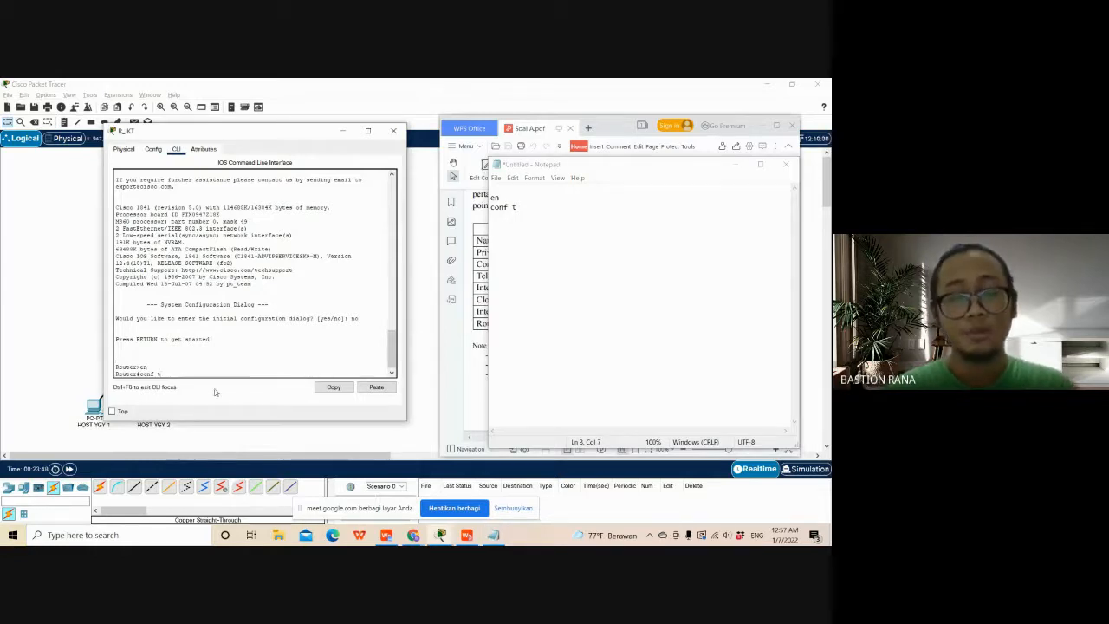
{"action": "key", "text": "Return"}
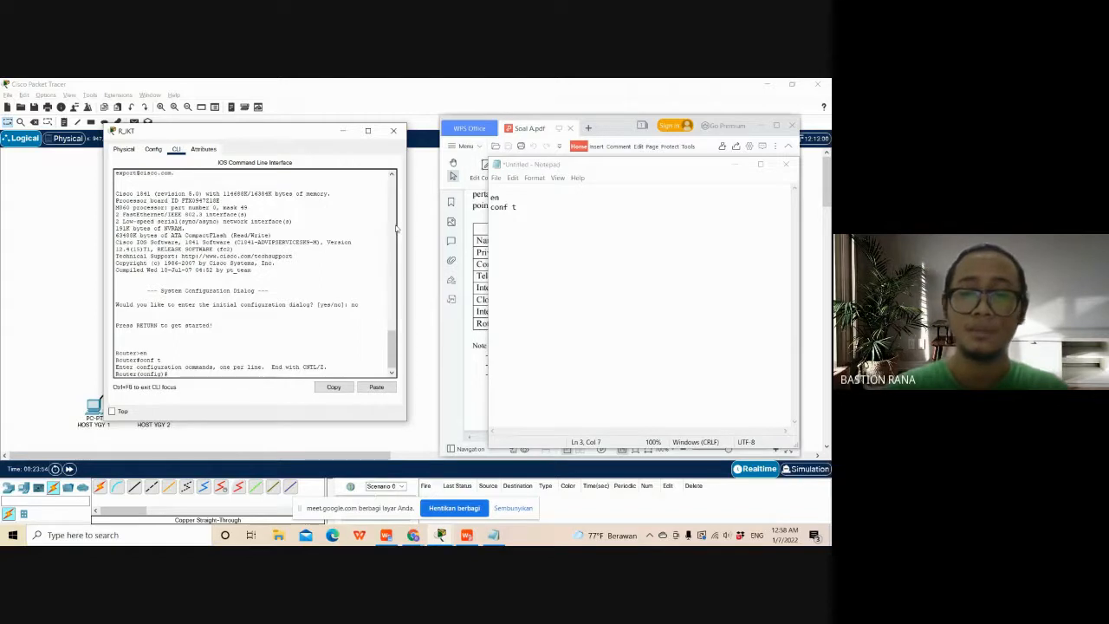
- Begin the hostname command at R_JKT's configuration prompt and record the line hostname R_YGY in Notepad below conf t
{"action": "left_click_drag", "start_coordinate": [585, 172], "coordinate": [548, 162]}
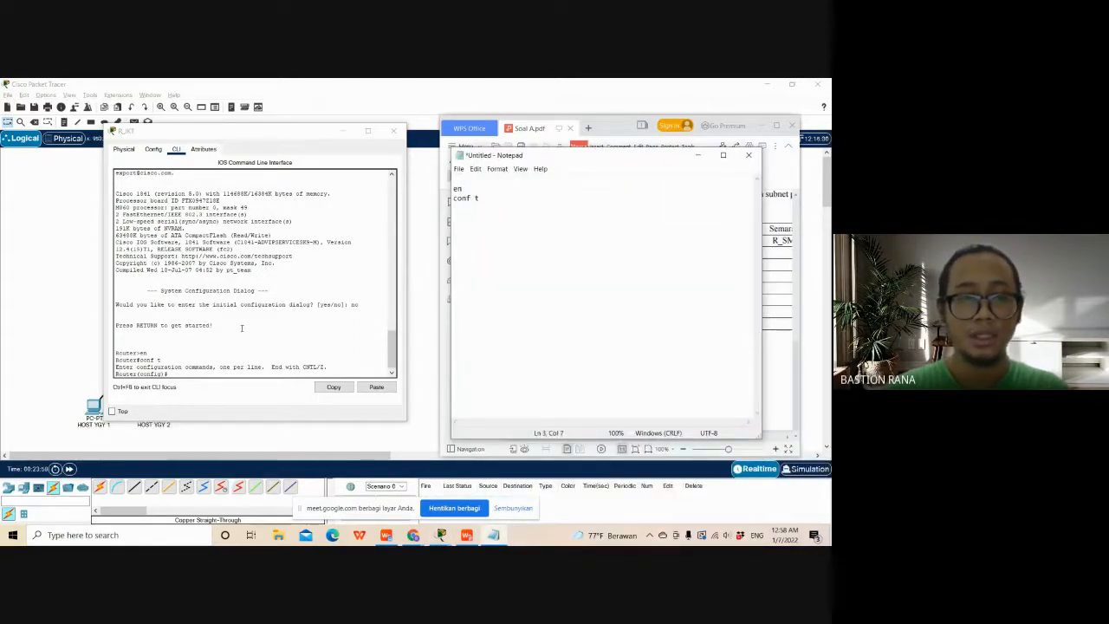
{"action": "left_click", "coordinate": [191, 372]}
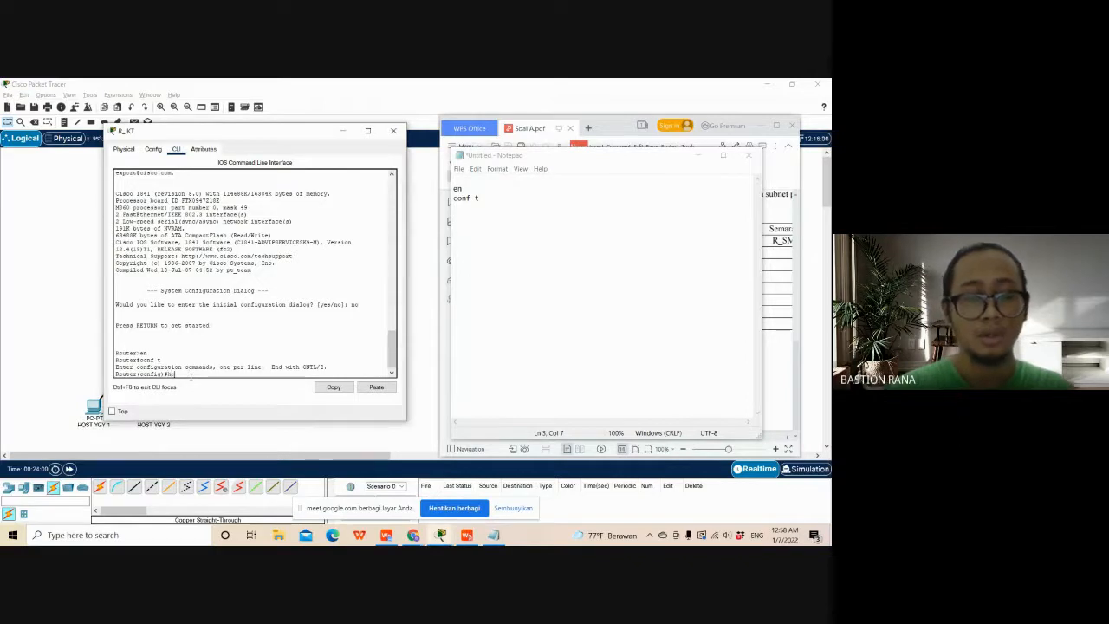
{"action": "type", "text": "hostname"}
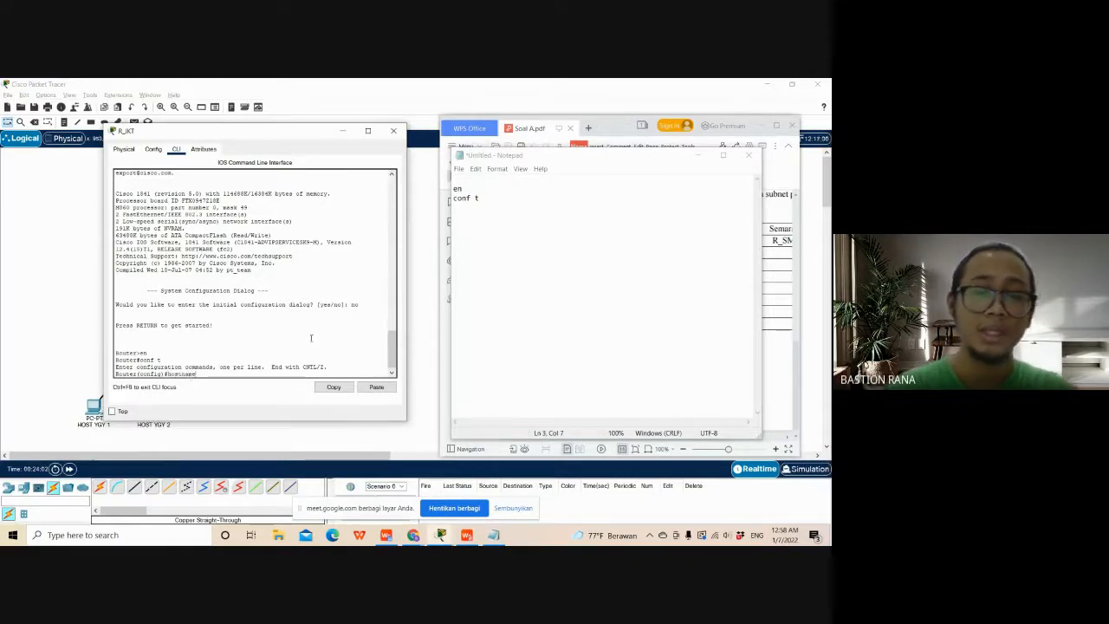
{"action": "left_click", "coordinate": [525, 238]}
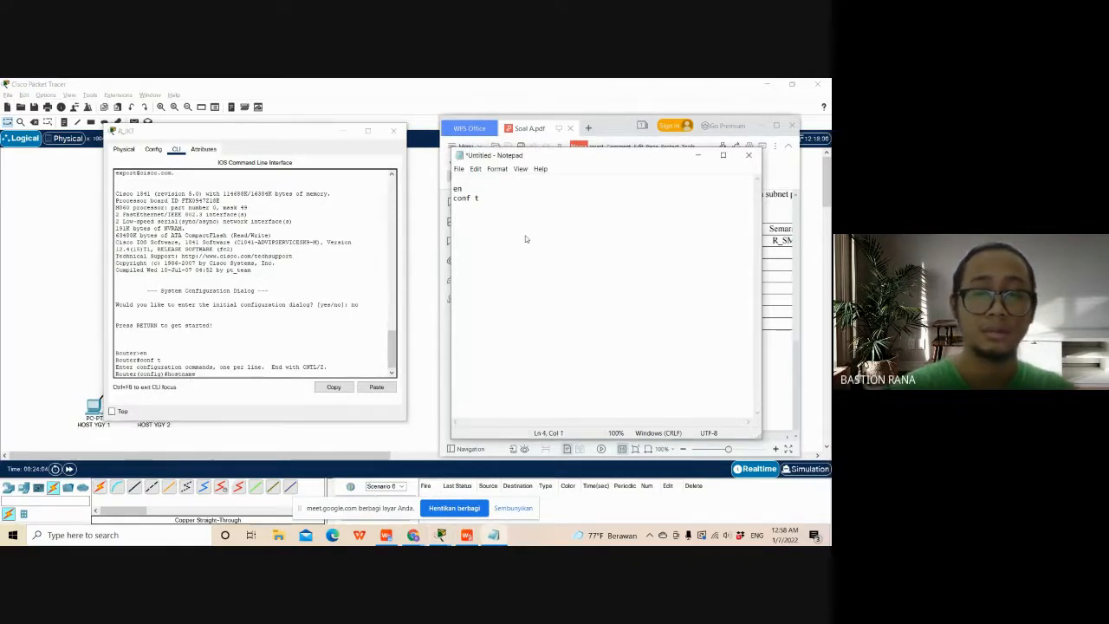
{"action": "key", "text": "Return"}
{"action": "type", "text": "hostname"}
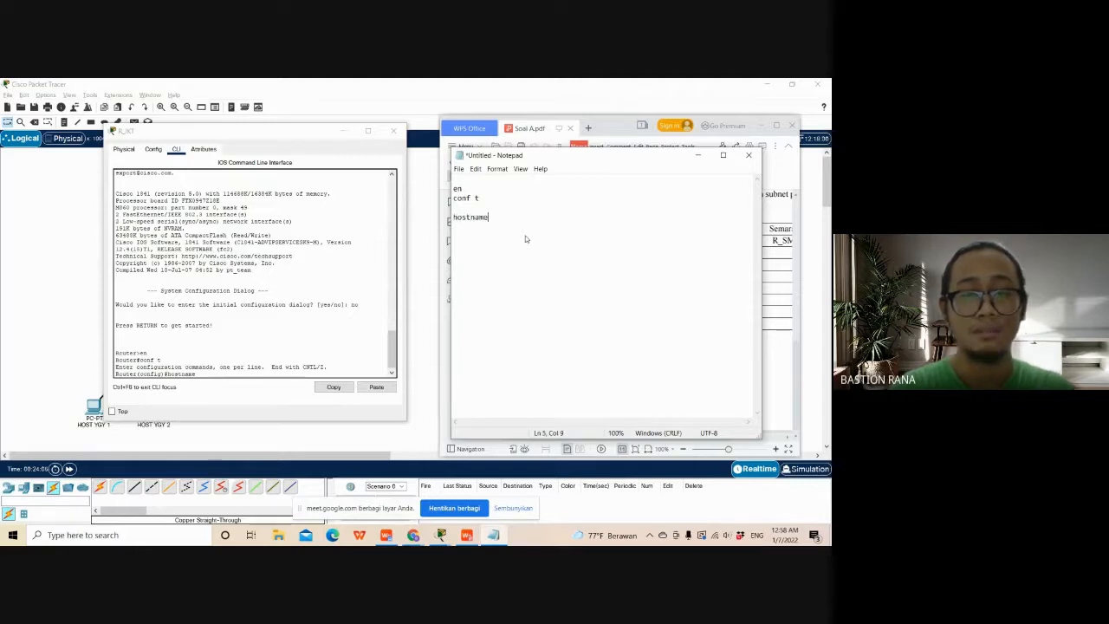
{"action": "type", "text": " R_"}
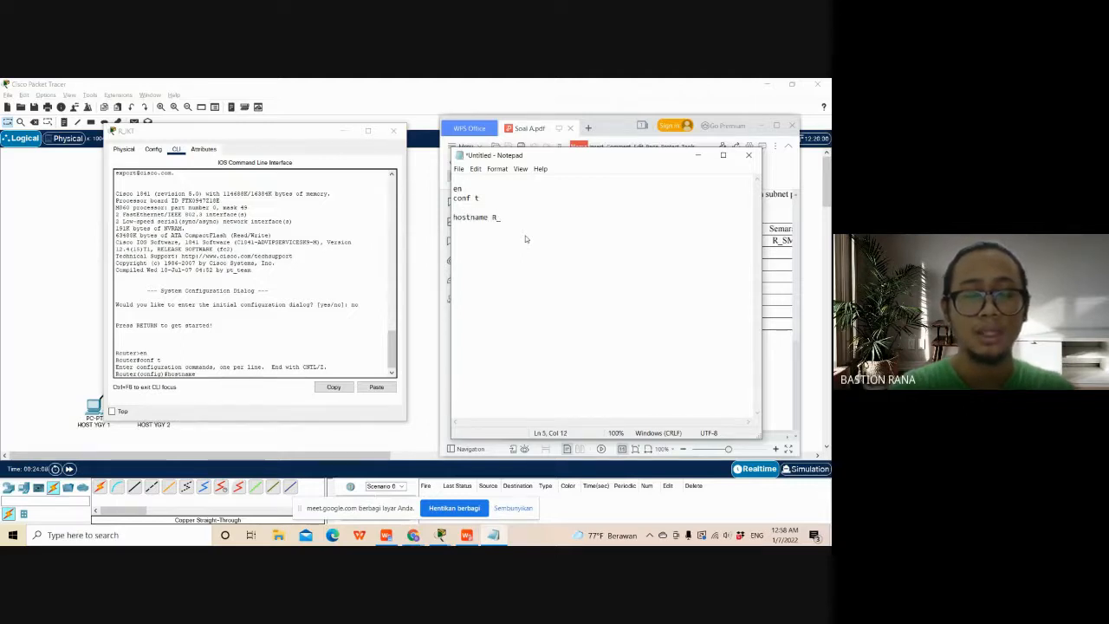
{"action": "type", "text": "YGY"}
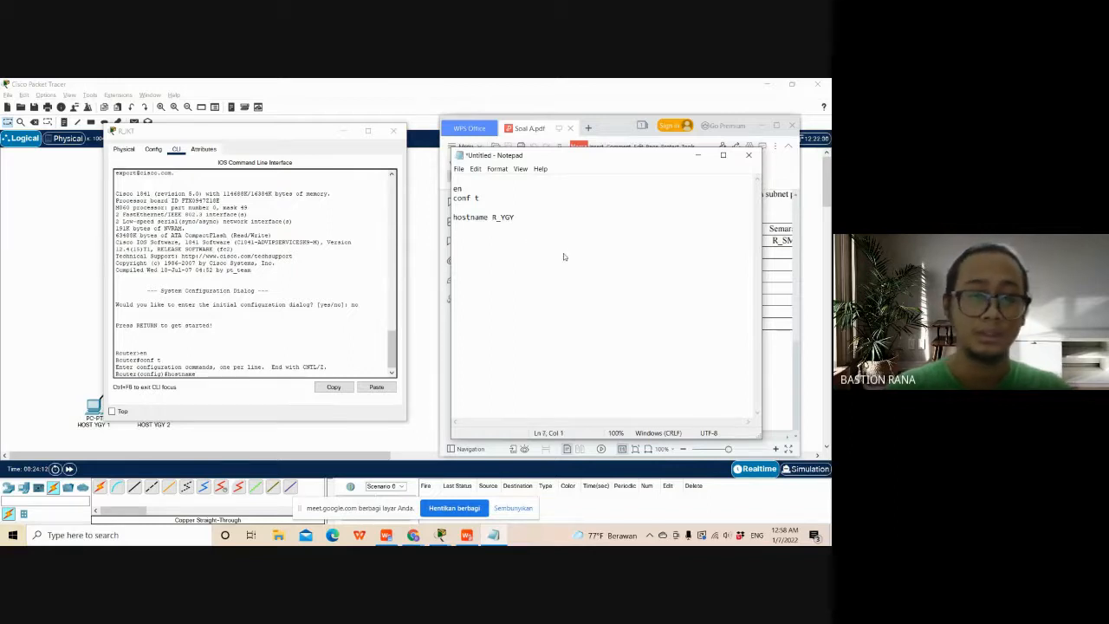
- Complete the hostname command in the router's command line so the router is named R_JKT
{"action": "left_click", "coordinate": [224, 375]}
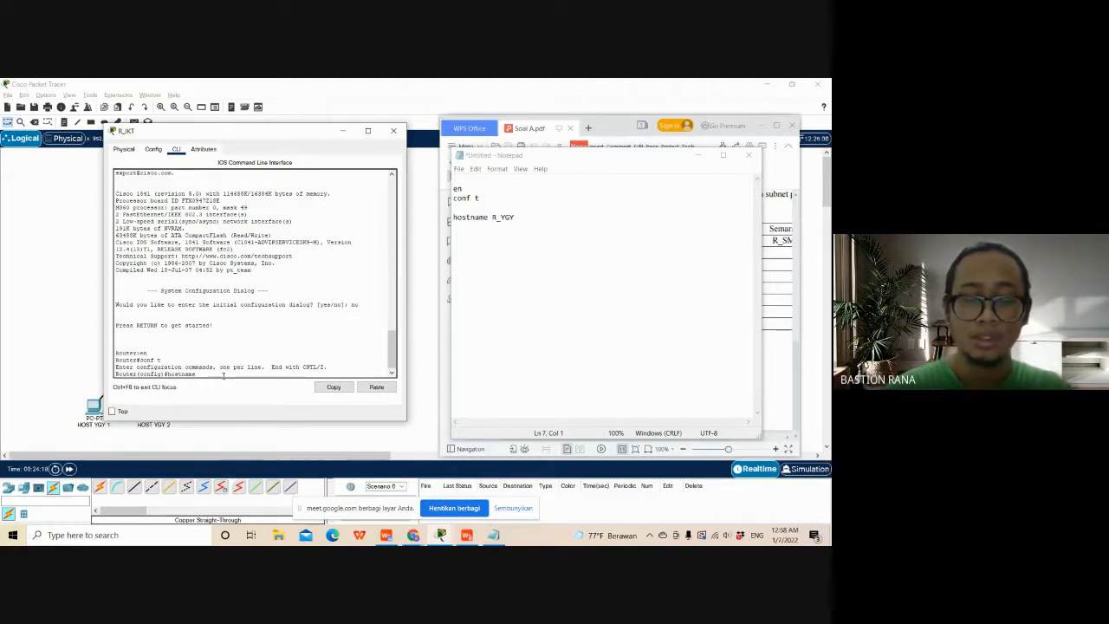
{"action": "type", "text": "R_J"}
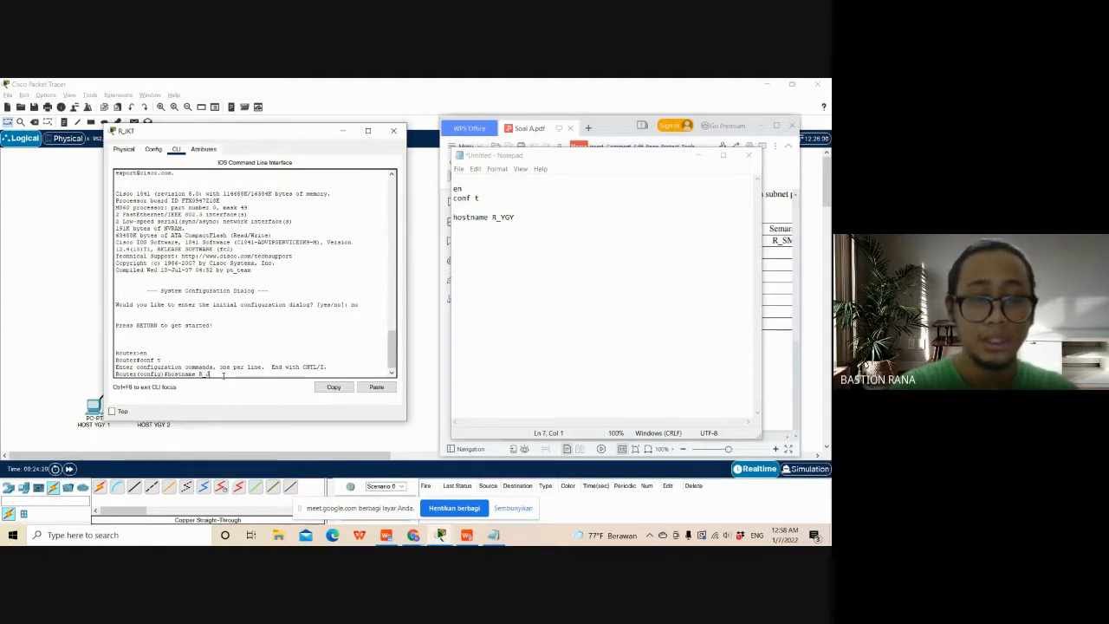
{"action": "type", "text": "KT"}
{"action": "key", "text": "Return"}
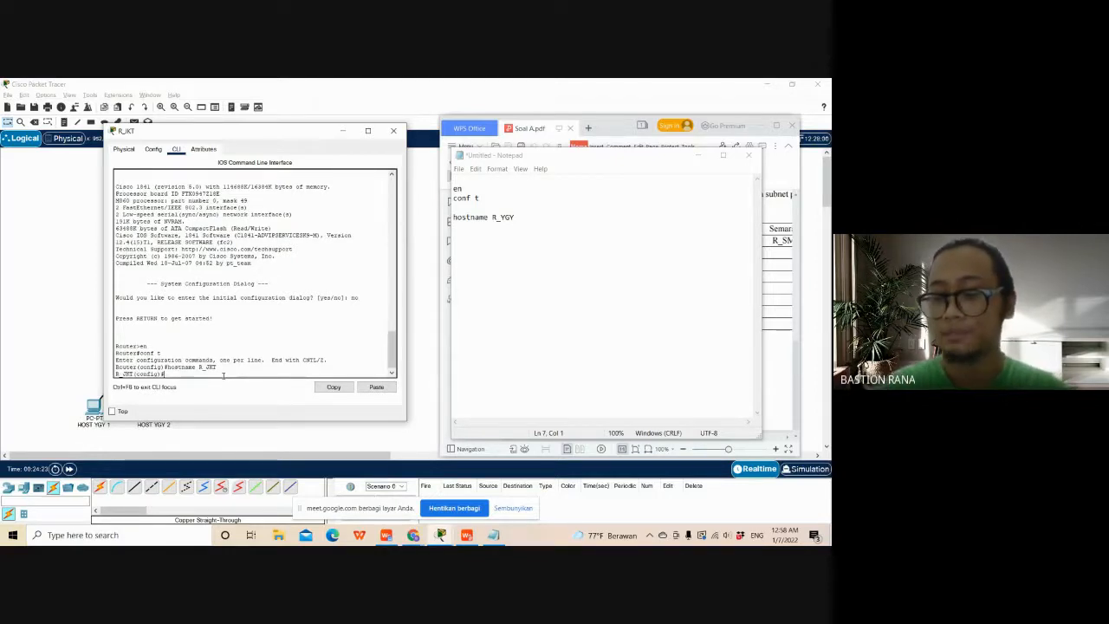
- Set the privileged mode password on R_JKT with the enable password command, entering the required password
{"action": "left_click_drag", "start_coordinate": [559, 160], "coordinate": [570, 181]}
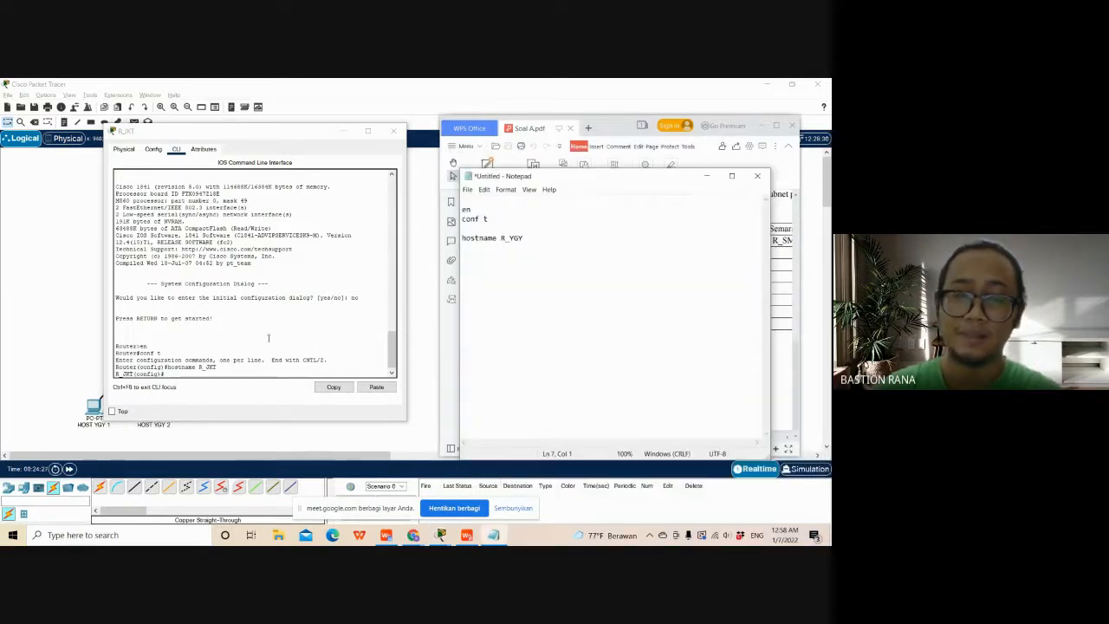
{"action": "left_click", "coordinate": [171, 382]}
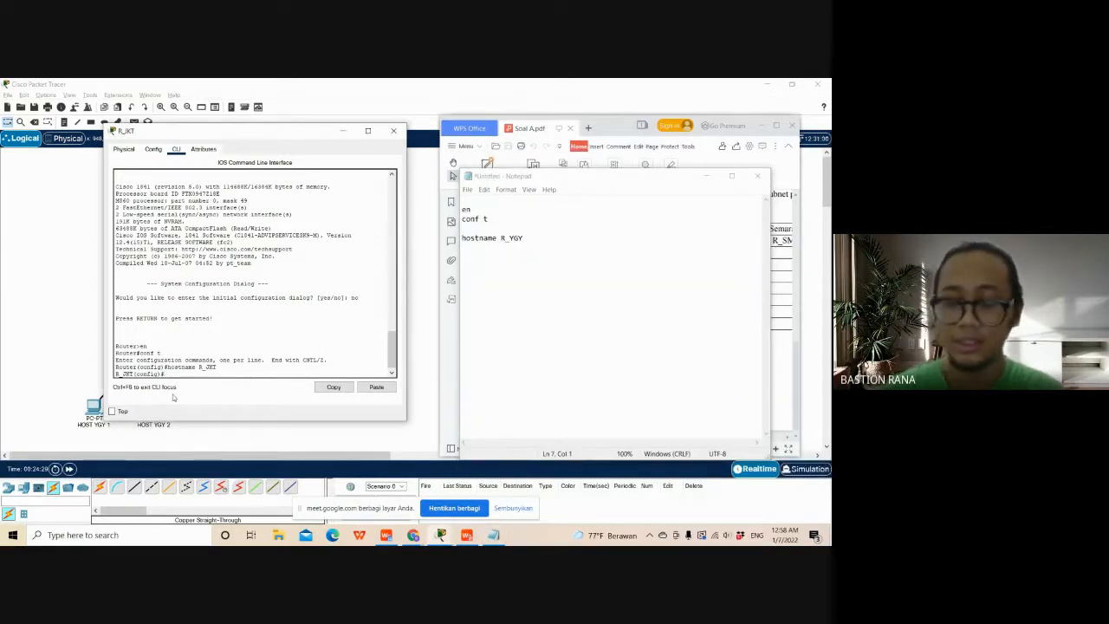
{"action": "type", "text": "enable "}
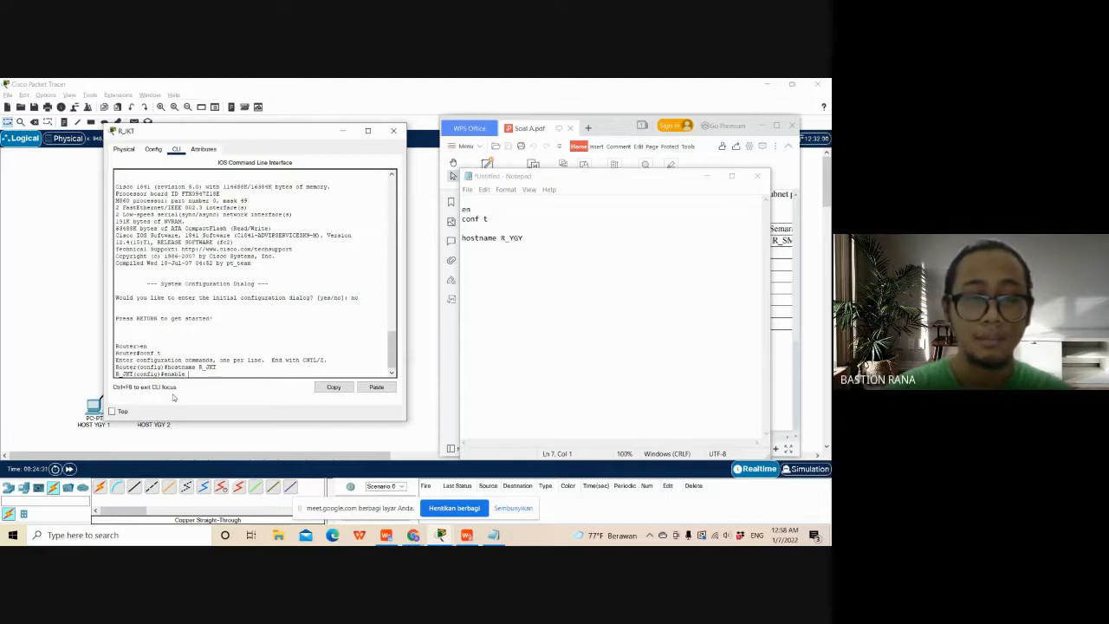
{"action": "type", "text": "password"}
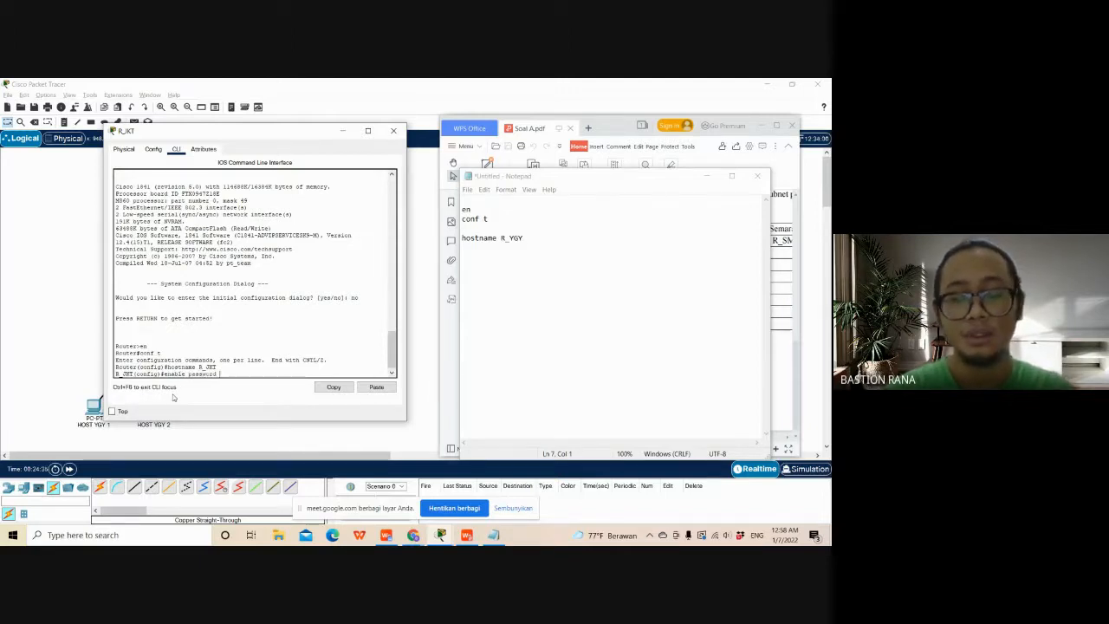
{"action": "type", "text": " 1295"}
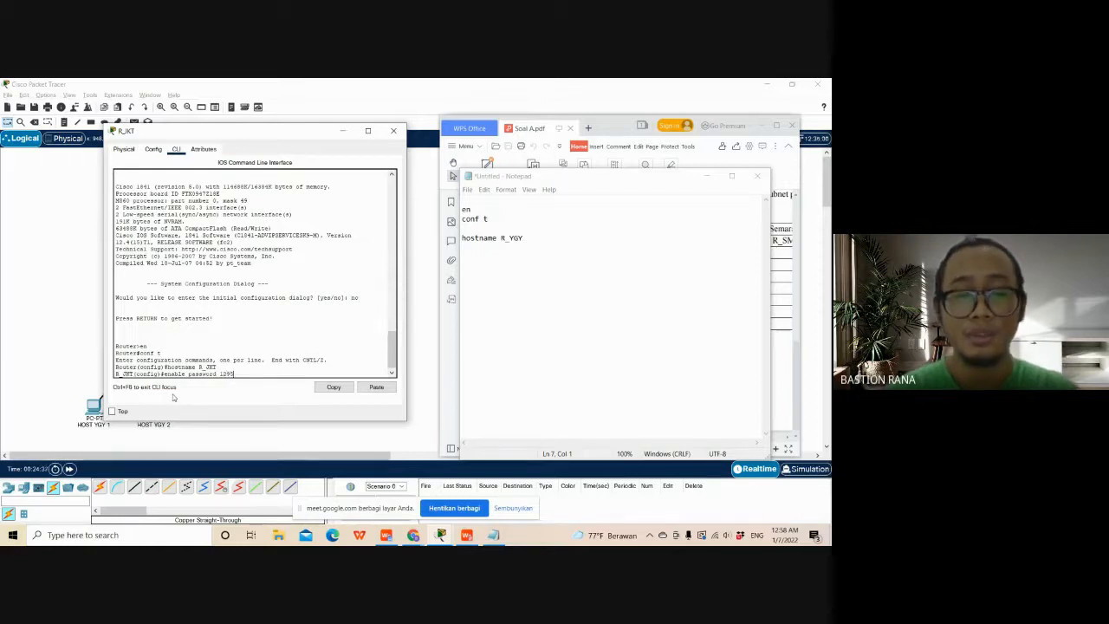
{"action": "key", "text": "BackSpace"}
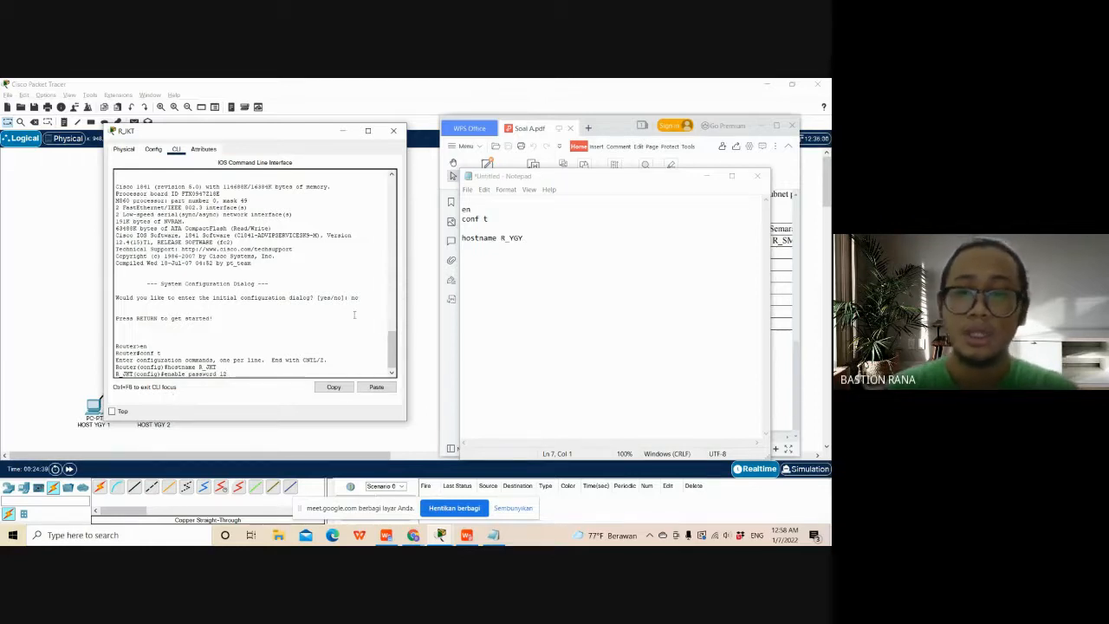
{"action": "left_click", "coordinate": [561, 186]}
{"action": "mouse_move", "coordinate": [561, 187]}
{"action": "left_mouse_down"}
{"action": "mouse_move", "coordinate": [632, 395]}
{"action": "mouse_move", "coordinate": [582, 283]}
{"action": "mouse_move", "coordinate": [563, 176]}
{"action": "left_mouse_up"}
{"action": "left_click", "coordinate": [227, 375]}
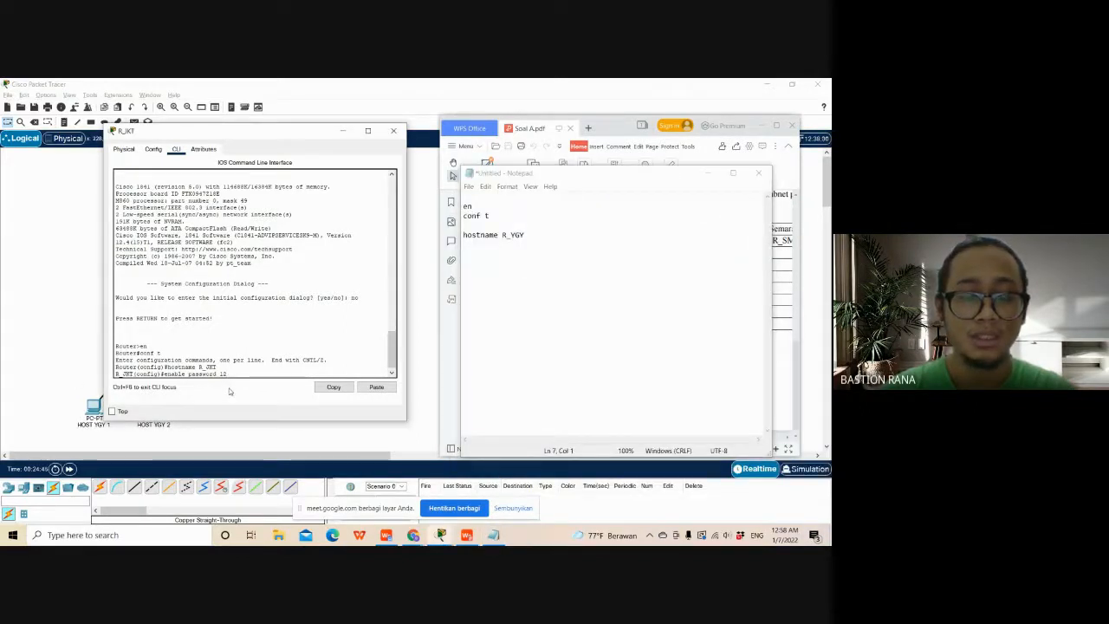
{"action": "type", "text": "345"}
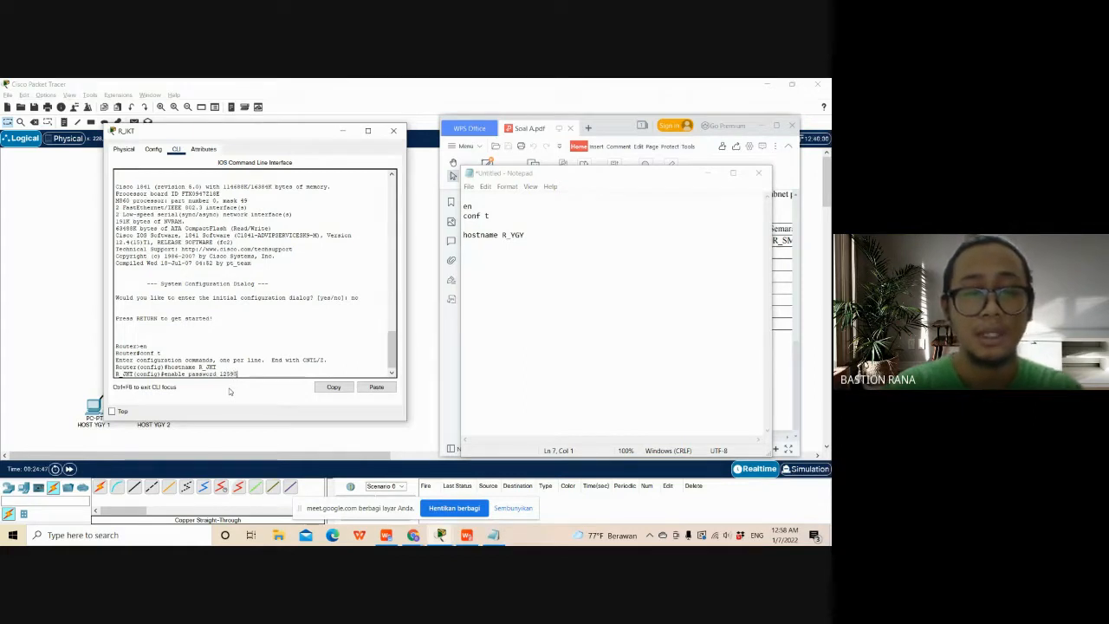
{"action": "key", "text": "Return"}
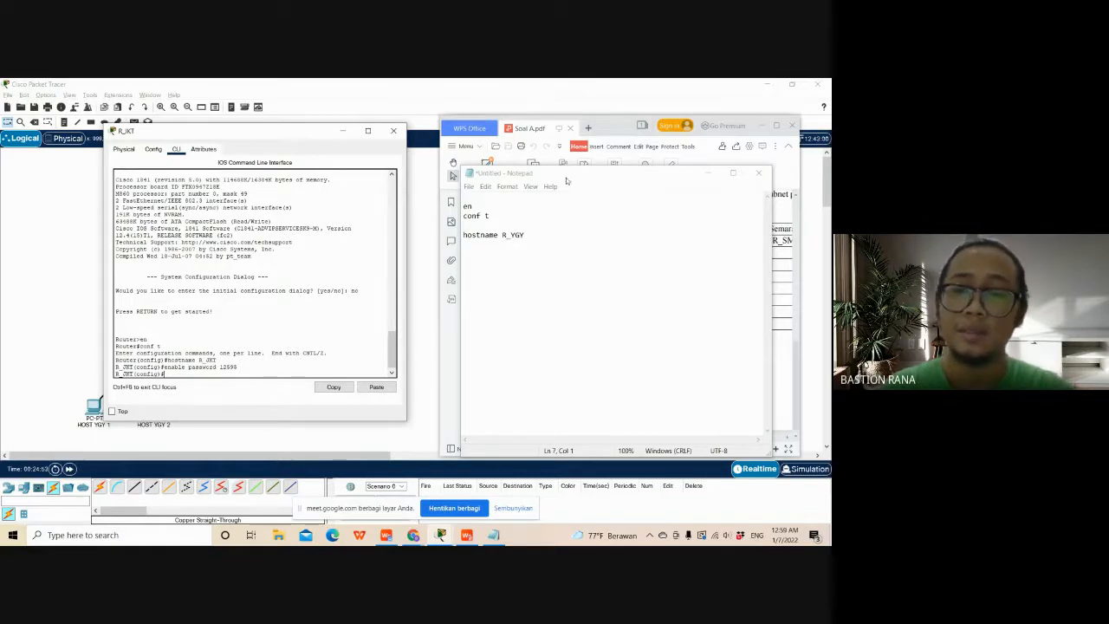
- Set R_JKT's login banner with banner motd, using the message "Akses hanya untuk yang berwenang" closed by the delimiter character
{"action": "mouse_move", "coordinate": [566, 180]}
{"action": "left_mouse_down"}
{"action": "mouse_move", "coordinate": [636, 299]}
{"action": "mouse_move", "coordinate": [560, 247]}
{"action": "mouse_move", "coordinate": [565, 190]}
{"action": "left_mouse_up"}
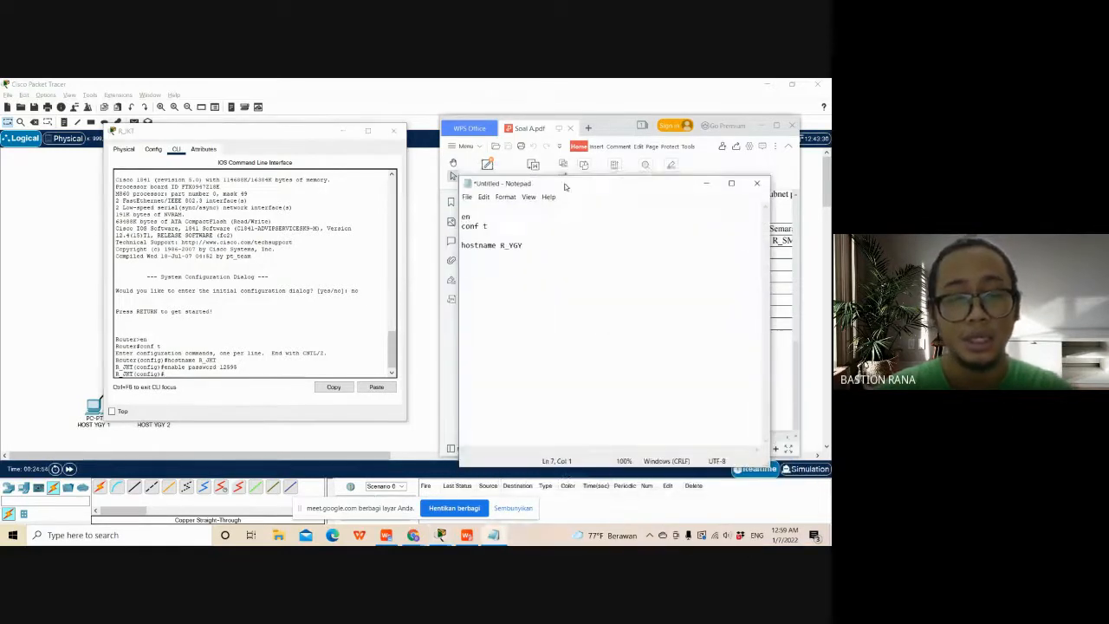
{"action": "left_click", "coordinate": [171, 375]}
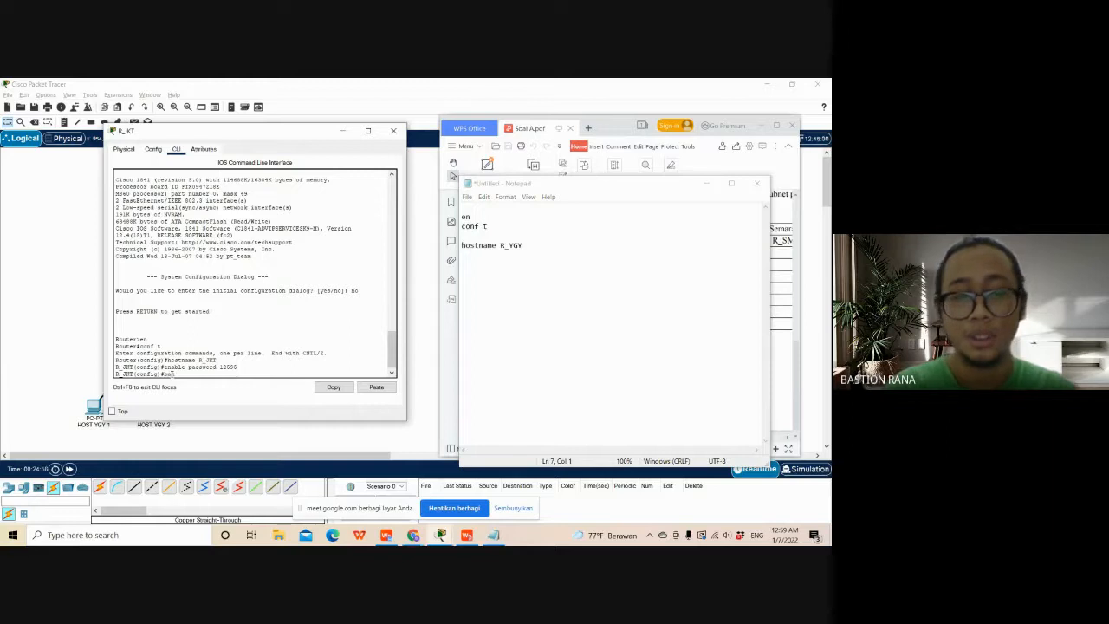
{"action": "type", "text": "banner m"}
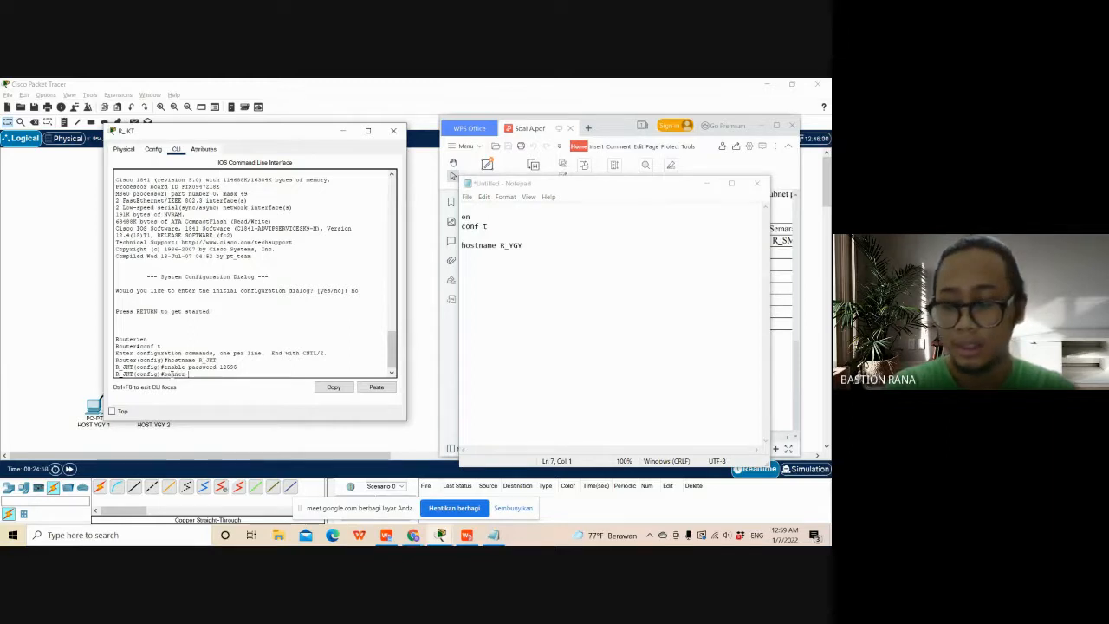
{"action": "type", "text": "otd"}
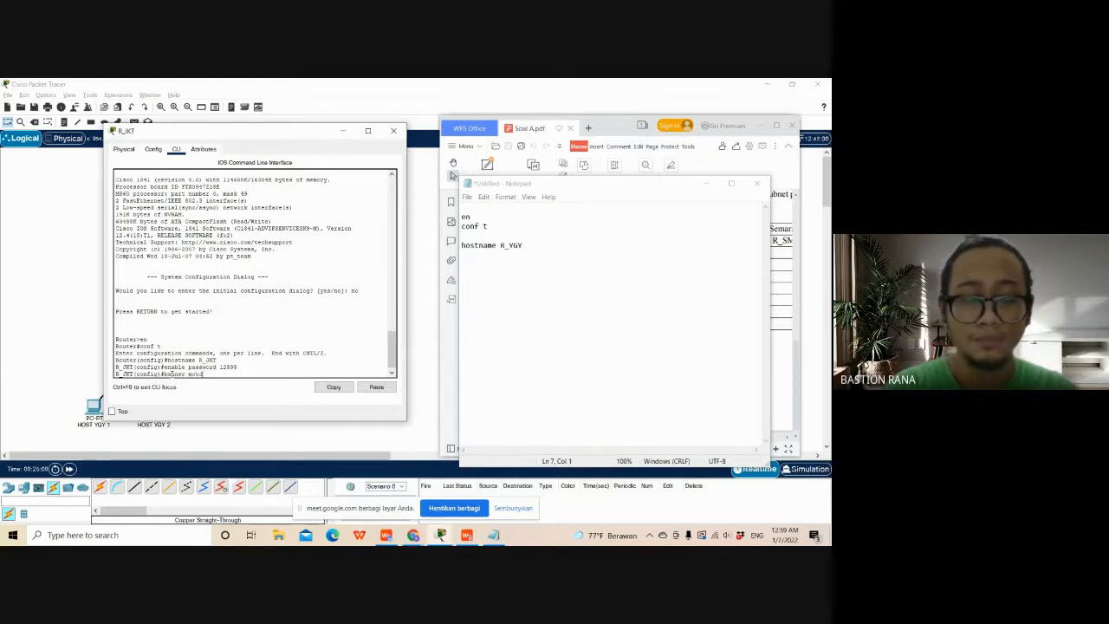
{"action": "type", "text": " #"}
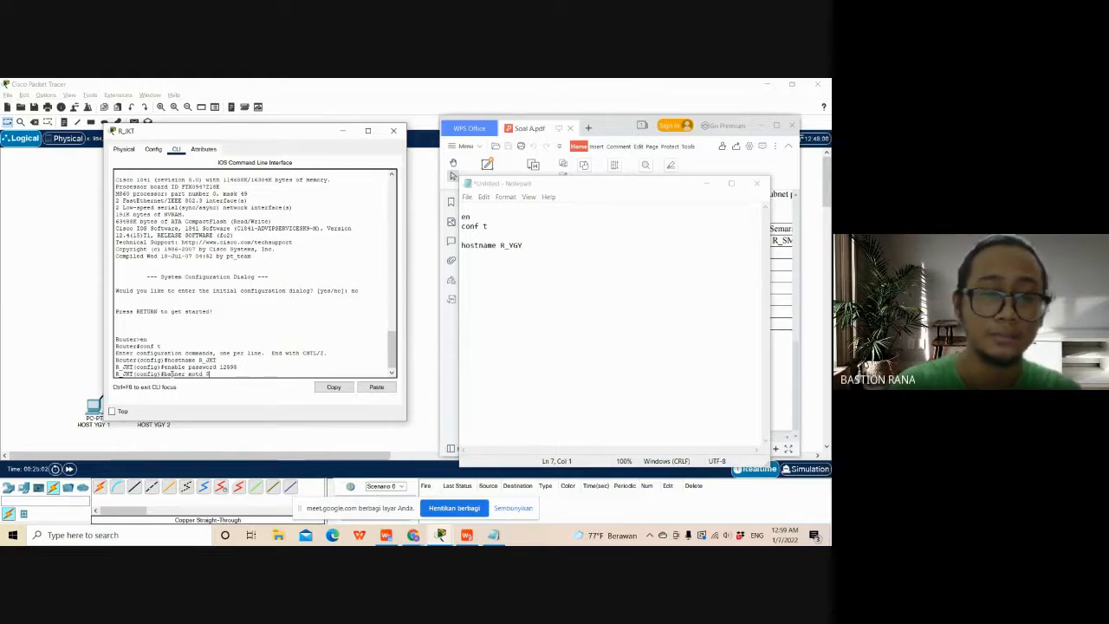
{"action": "key", "text": "Return"}
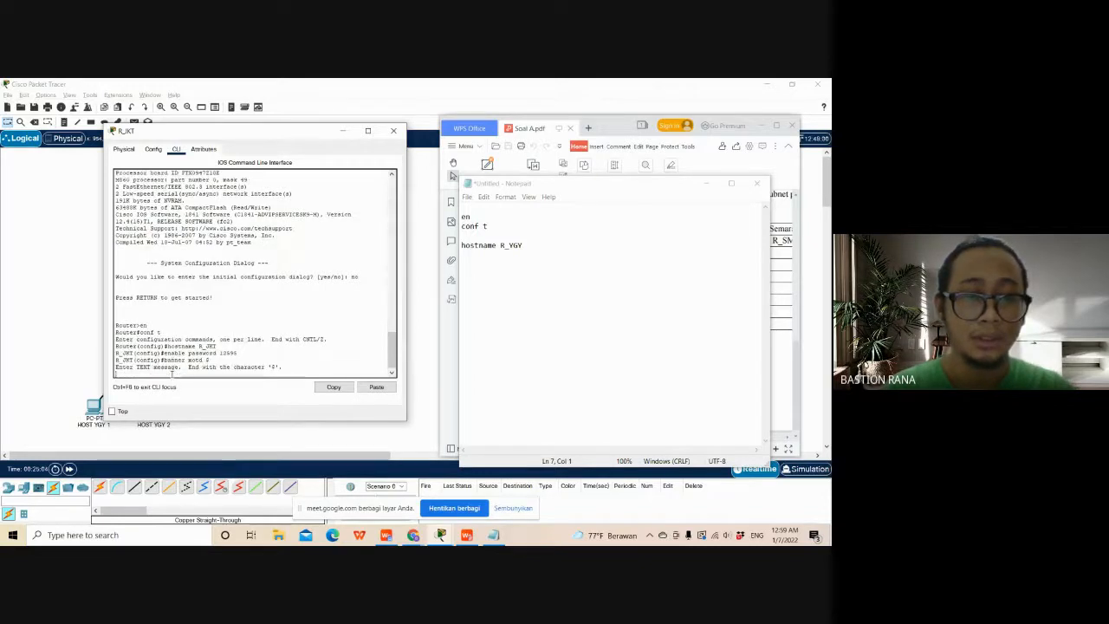
{"action": "type", "text": "A"}
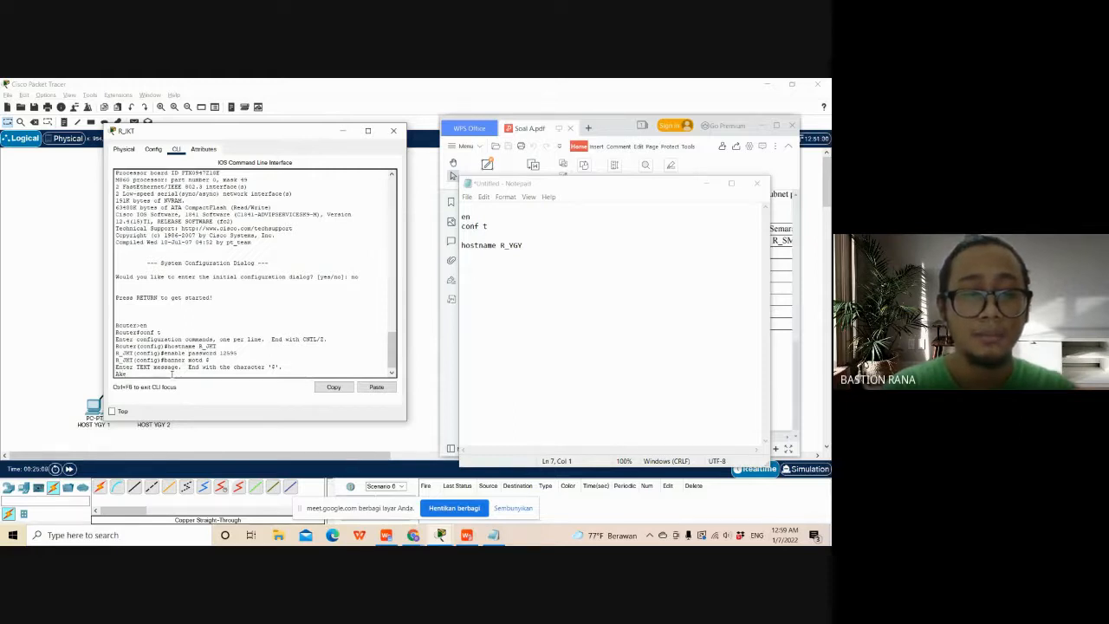
{"action": "type", "text": "kses"}
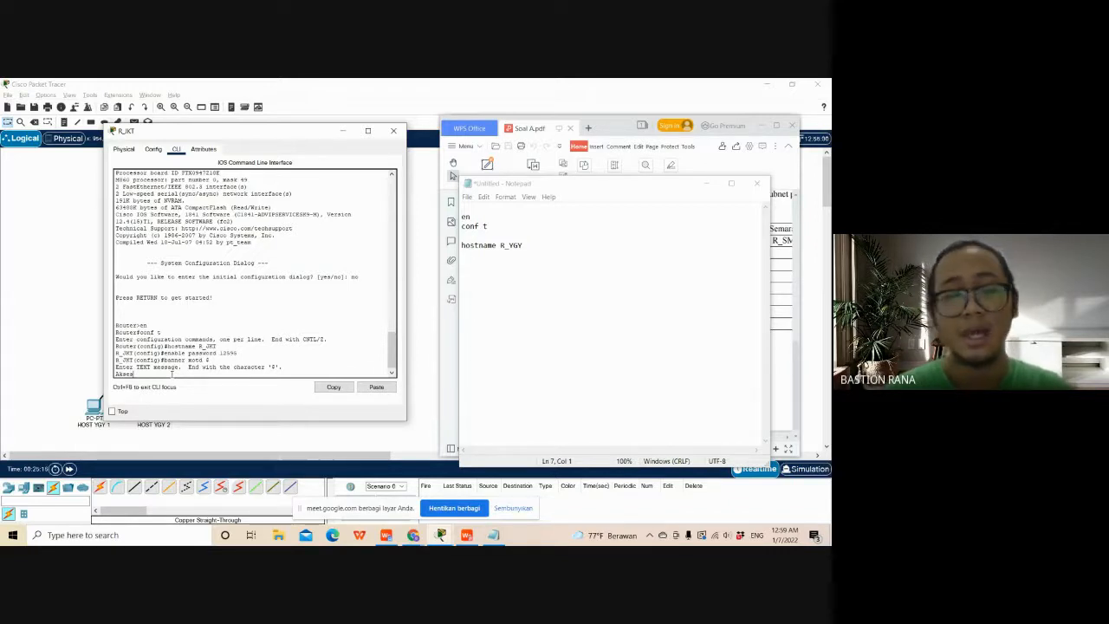
{"action": "type", "text": "hanya untuk yang b"}
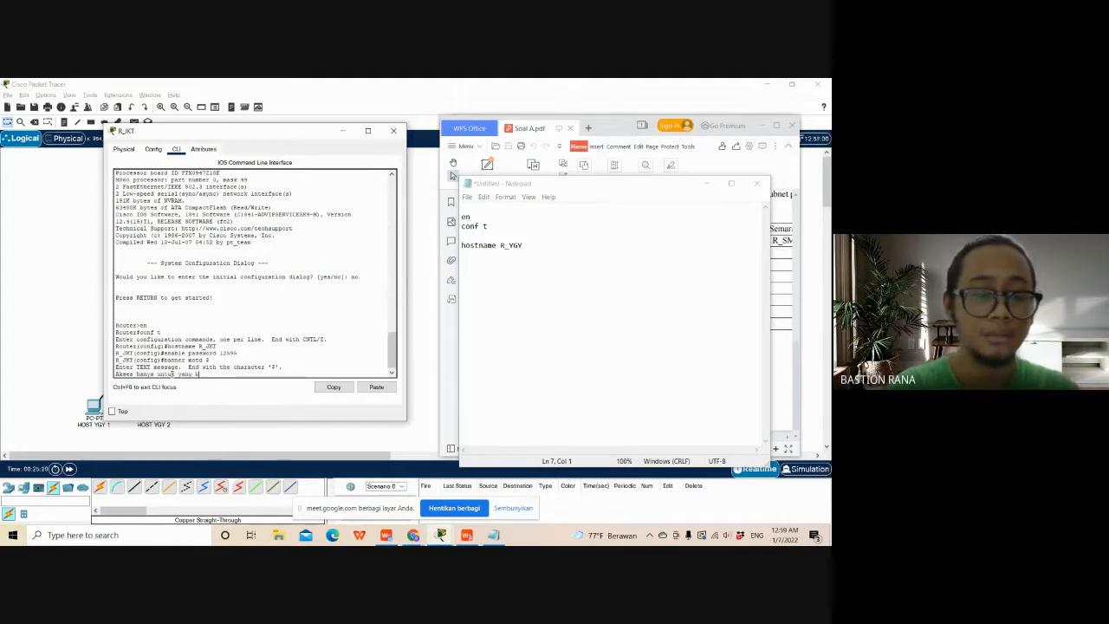
{"action": "type", "text": "erwenang"}
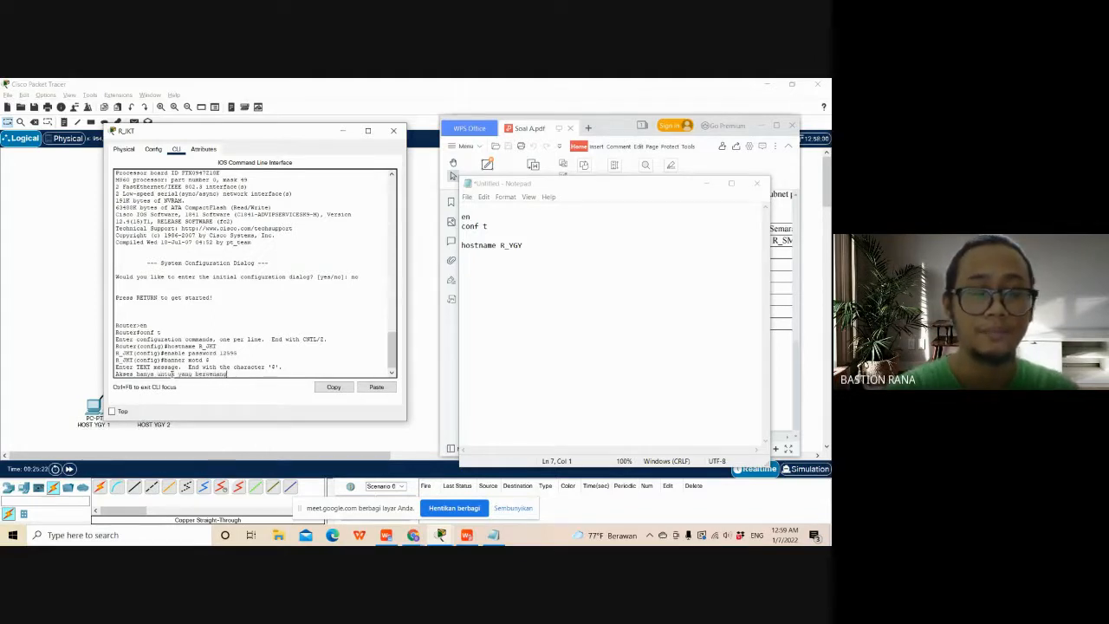
{"action": "type", "text": " $"}
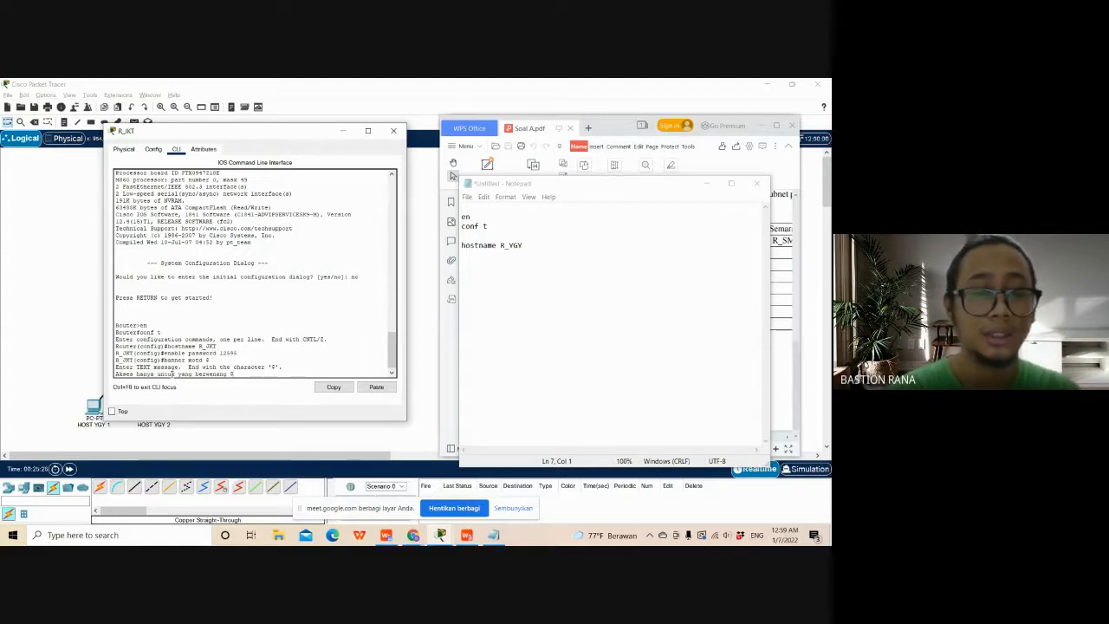
{"action": "key", "text": "Return"}
- Record the enable password command with the required password in Notepad below the hostname R_YGY line
{"action": "left_click", "coordinate": [525, 276]}
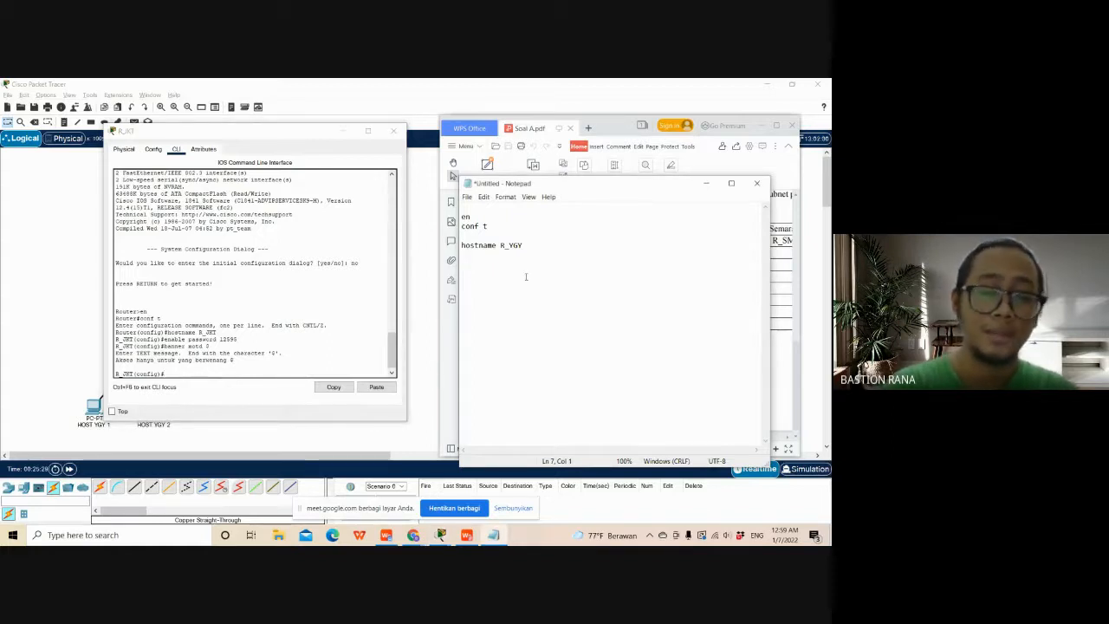
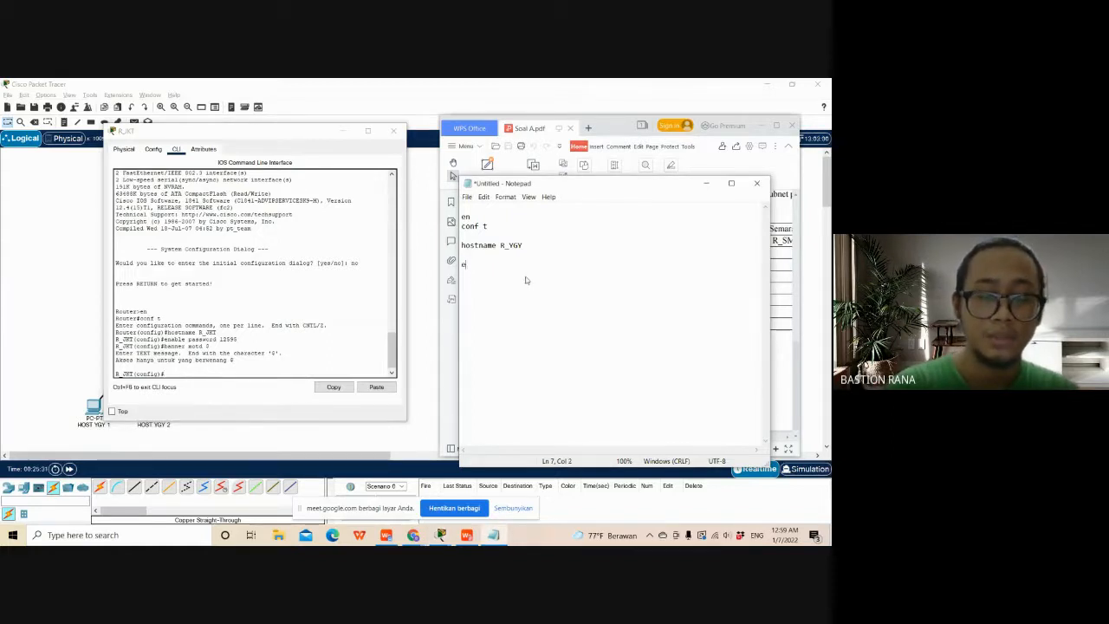
{"action": "key", "text": "BackSpace"}
{"action": "key", "text": "BackSpace"}
{"action": "key", "text": "BackSpace"}
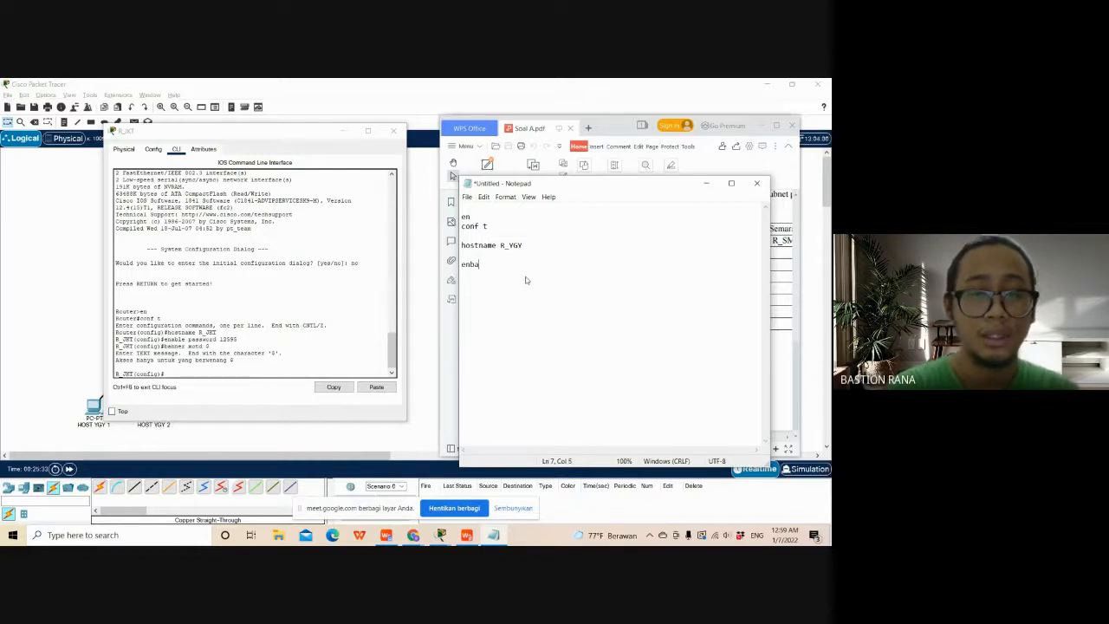
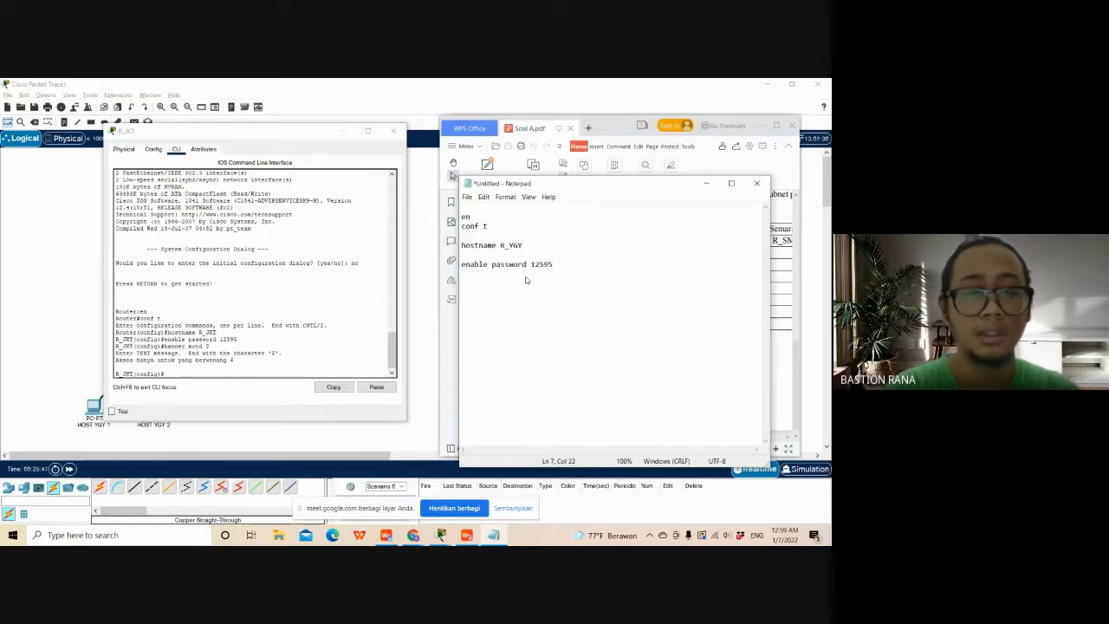
{"action": "key", "text": "Return"}
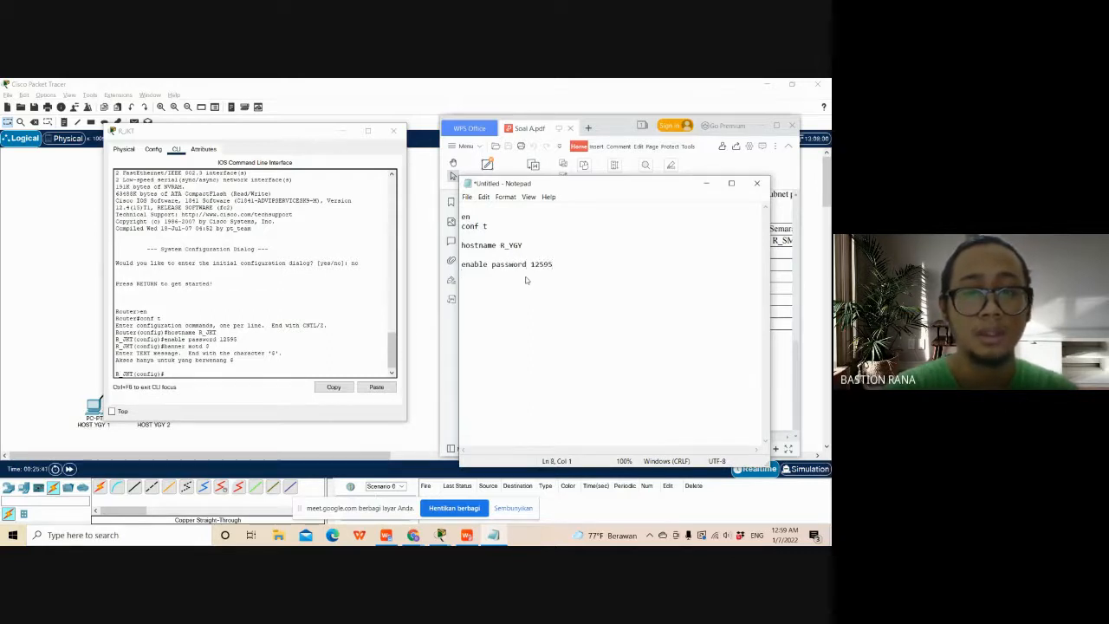
- Add the banner motd $ command to the Notepad list, with the message "Akses hanya untuk yang berwenang $" on the following line
{"action": "key", "text": "Return"}
{"action": "type", "text": "ba"}
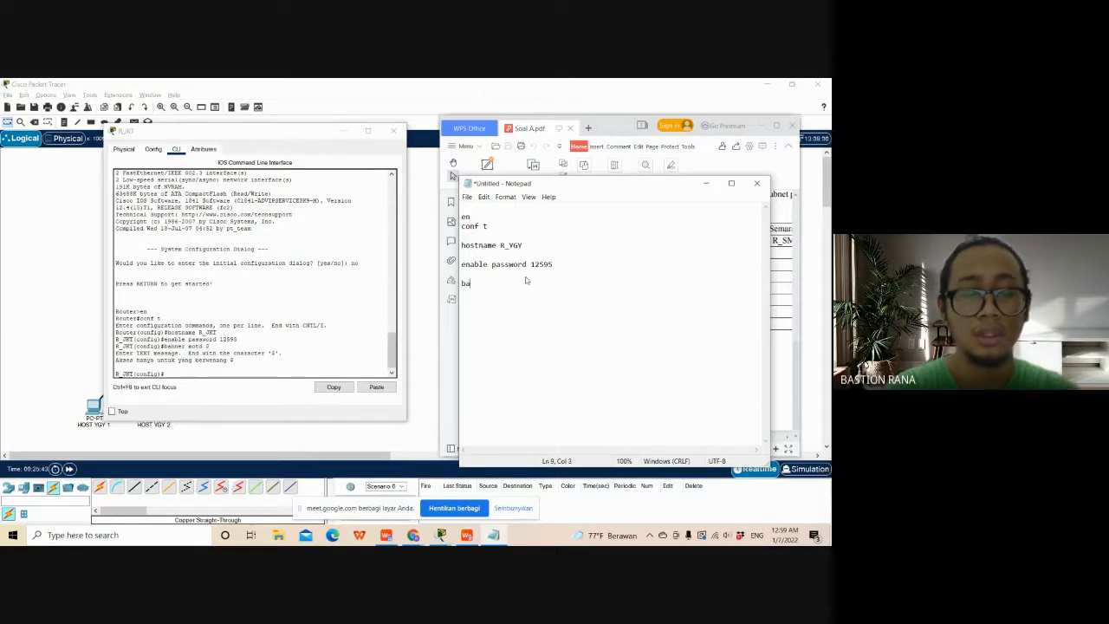
{"action": "type", "text": "nner motd"}
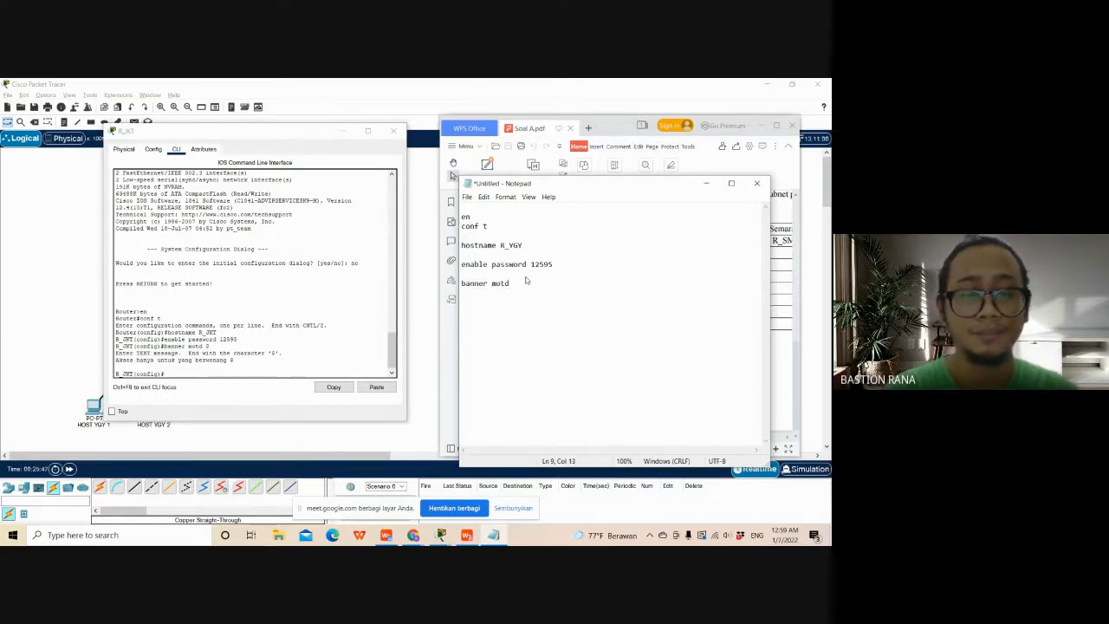
{"action": "type", "text": " $"}
{"action": "key", "text": "Return"}
{"action": "type", "text": "Ak"}
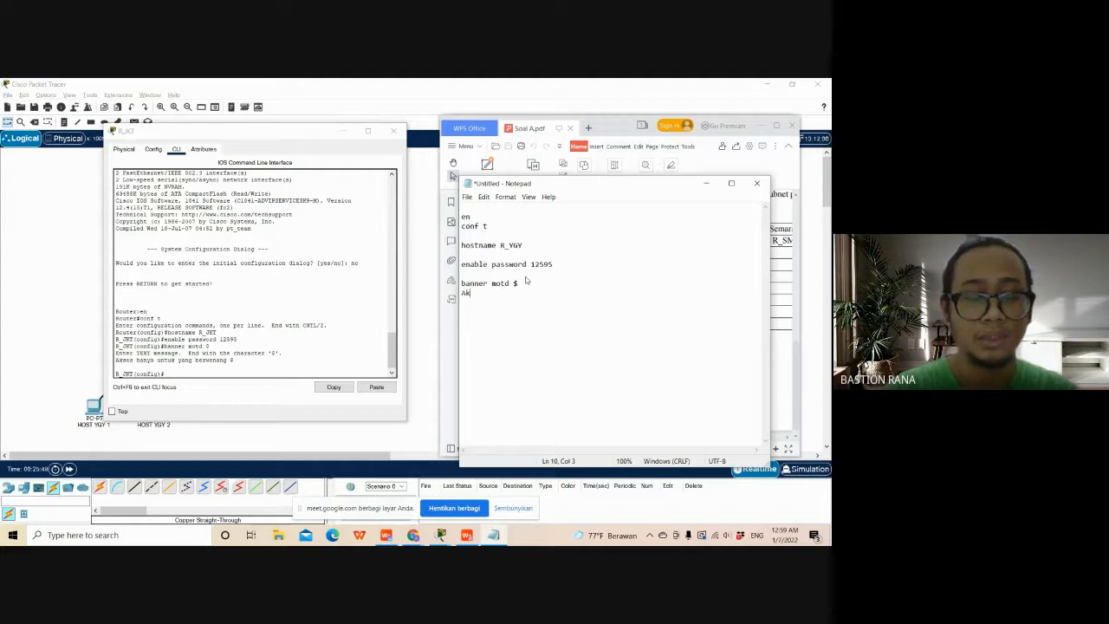
{"action": "type", "text": "ses"}
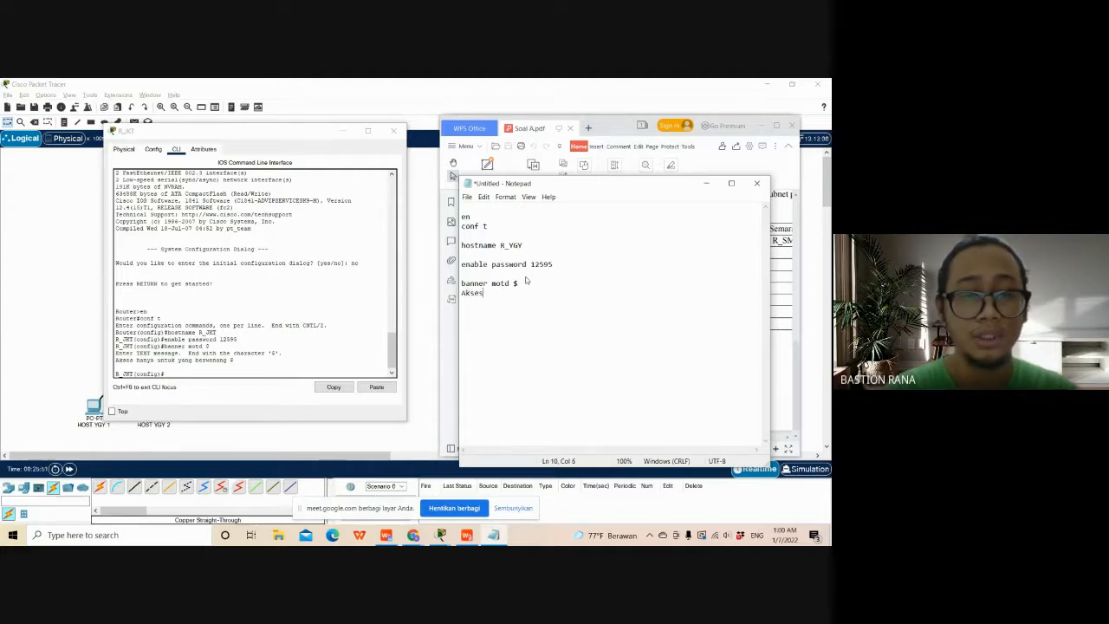
{"action": "type", "text": " hanya "}
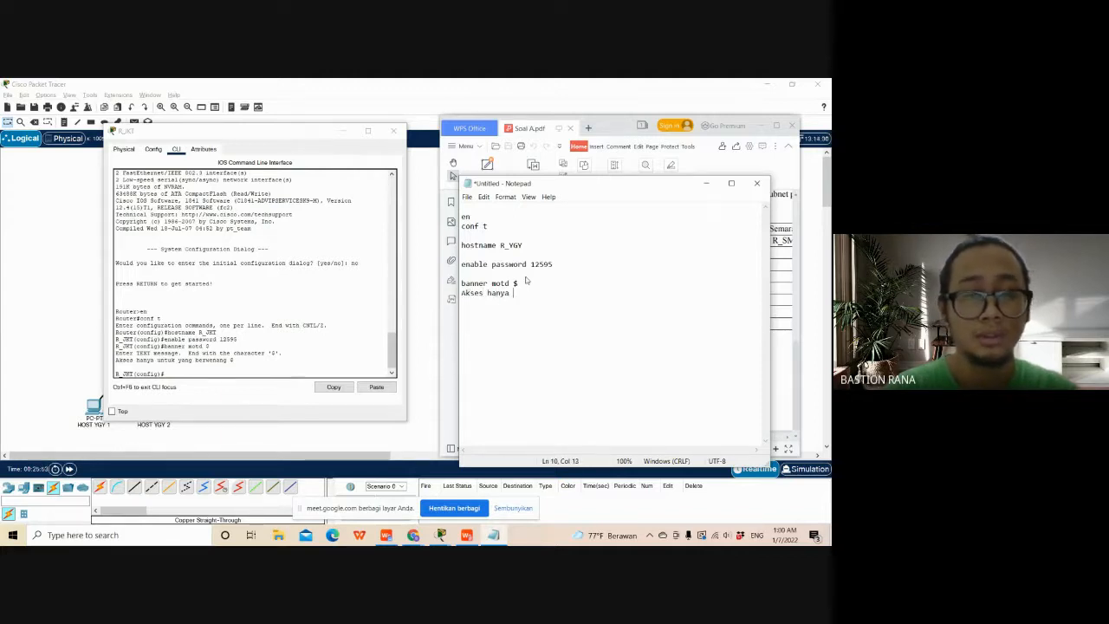
{"action": "type", "text": "intuk"}
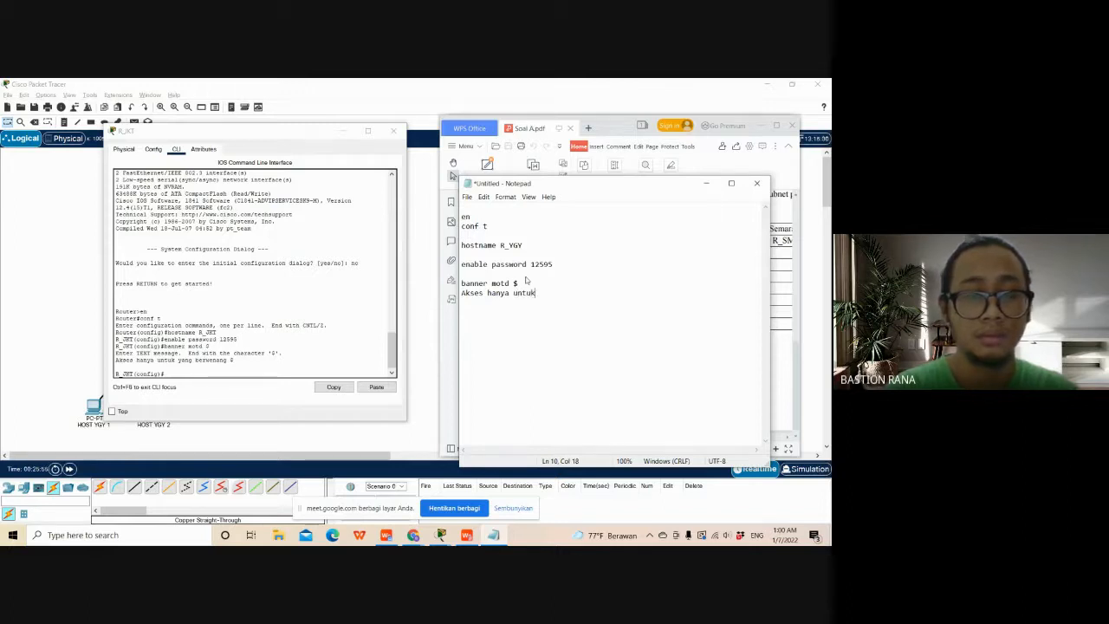
{"action": "type", "text": " yang berw"}
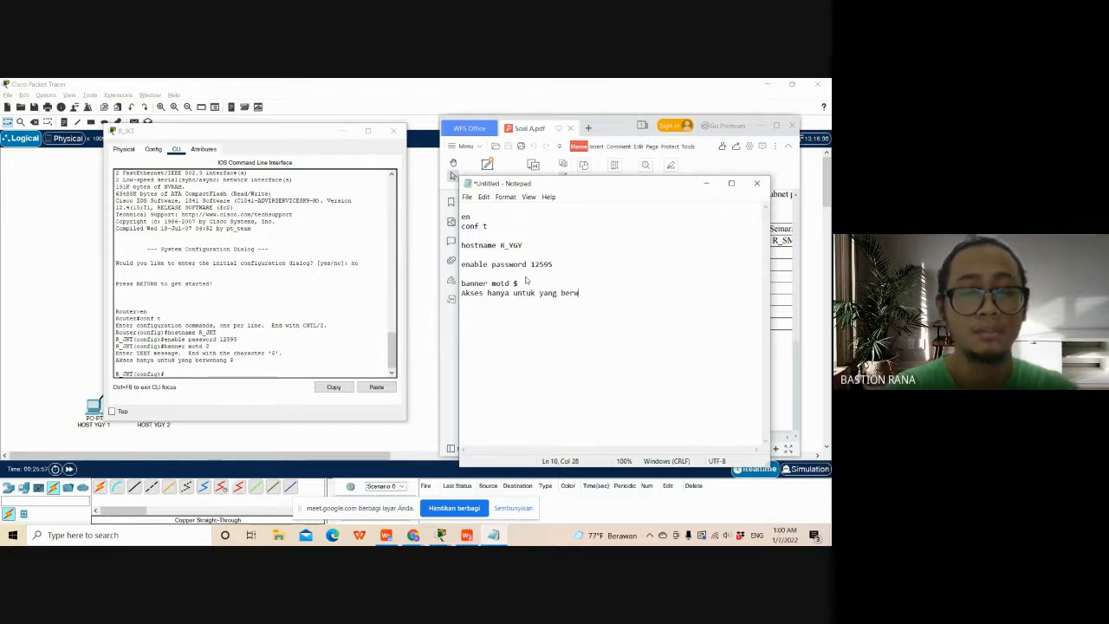
{"action": "type", "text": "enang $"}
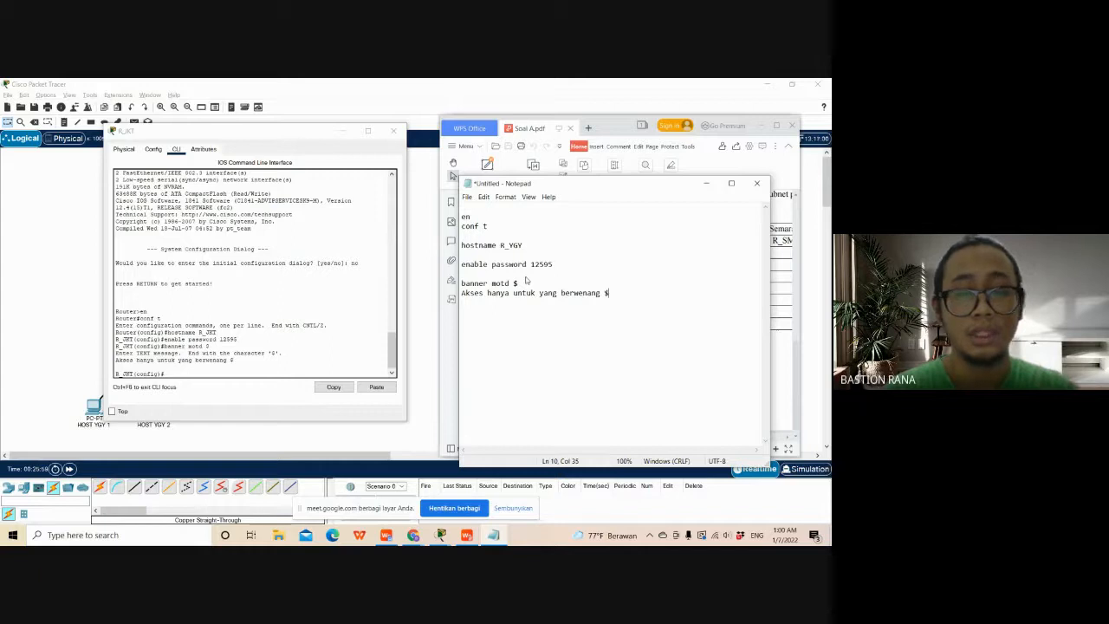
{"action": "key", "text": "Return"}
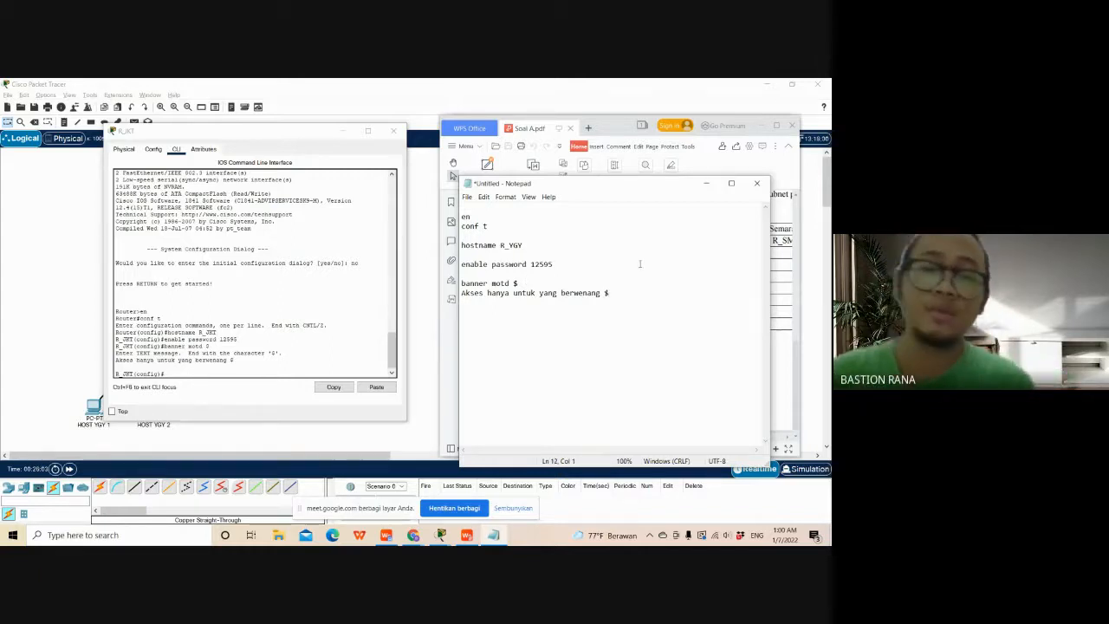
{"action": "left_click_drag", "start_coordinate": [647, 187], "coordinate": [671, 171]}
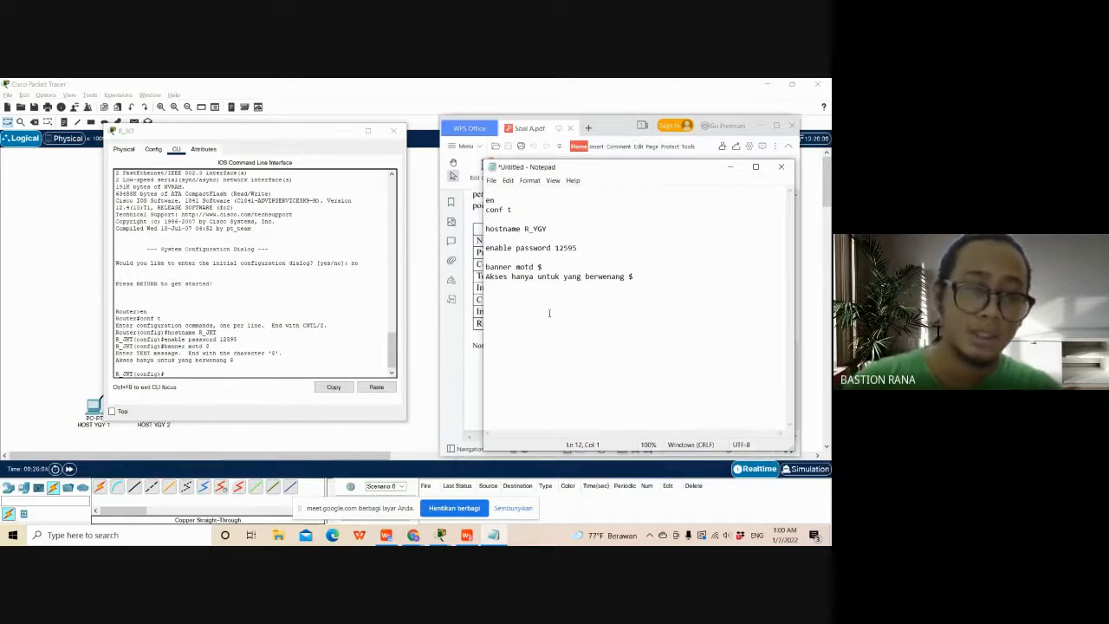
{"action": "left_click", "coordinate": [260, 376]}
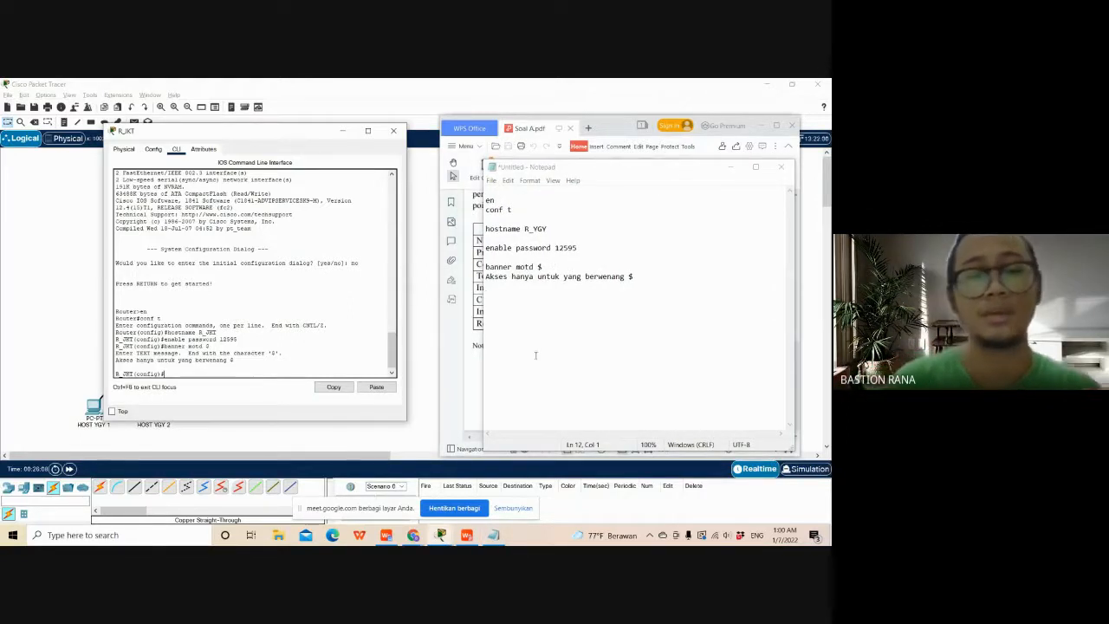
{"action": "left_click", "coordinate": [568, 303]}
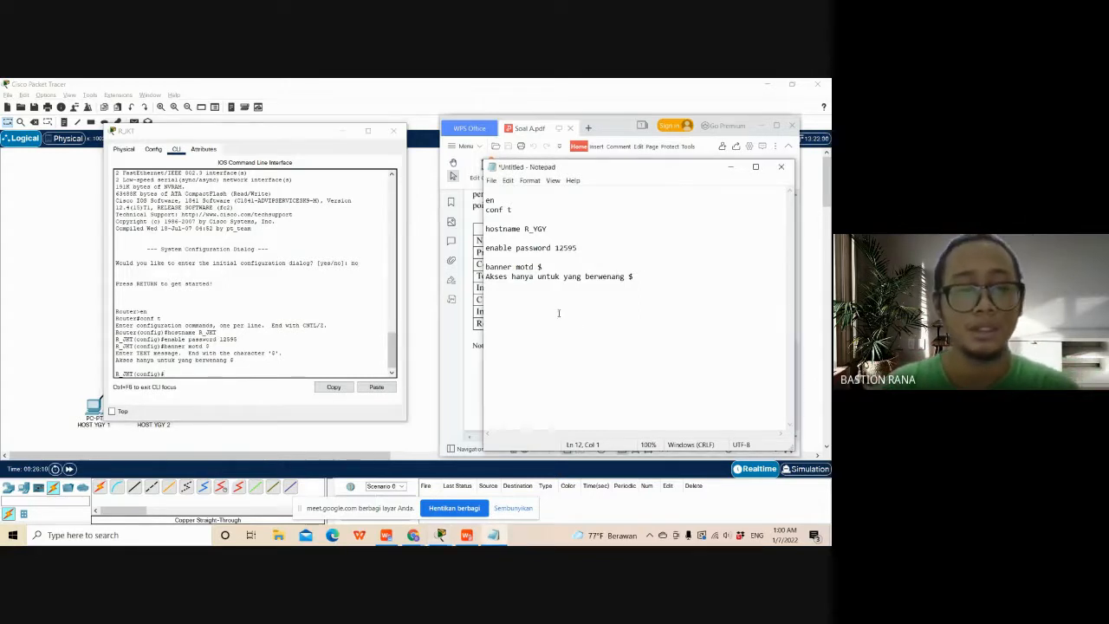
{"action": "left_click", "coordinate": [233, 373]}
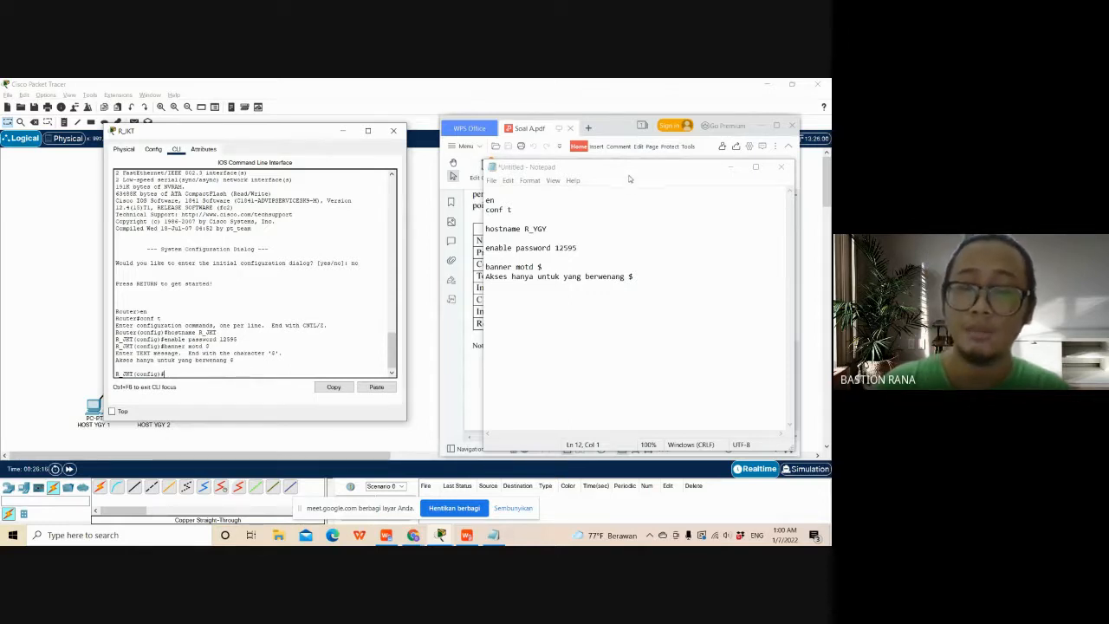
{"action": "left_click_drag", "start_coordinate": [630, 176], "coordinate": [612, 203]}
- Enter line console 0 configuration on R_JKT and set the console line's password to the required one
{"action": "left_click", "coordinate": [189, 374]}
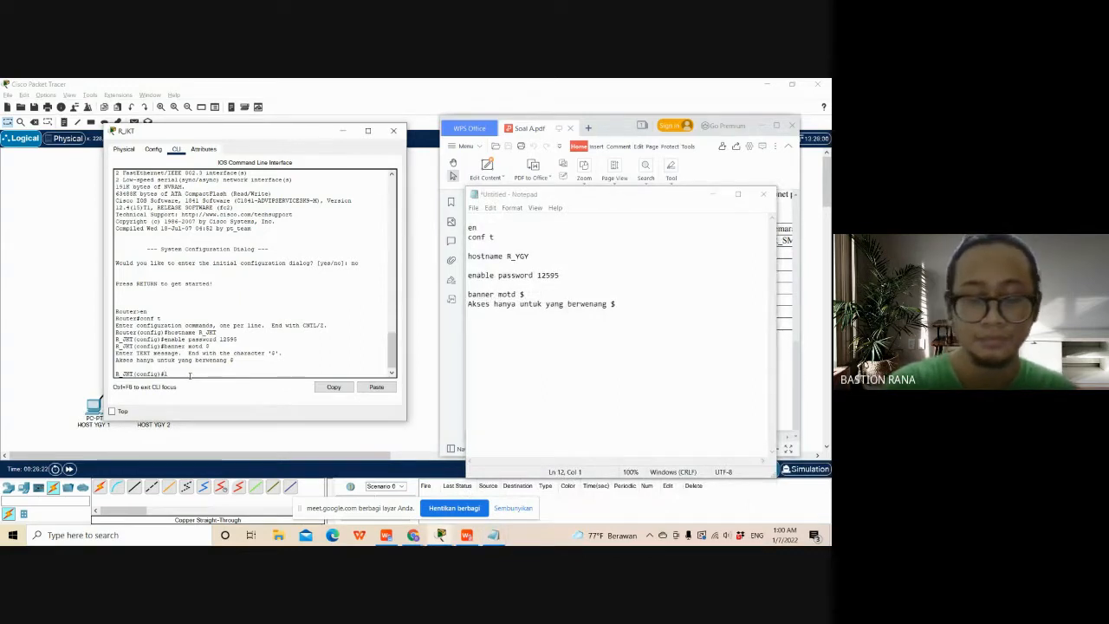
{"action": "type", "text": "line console"}
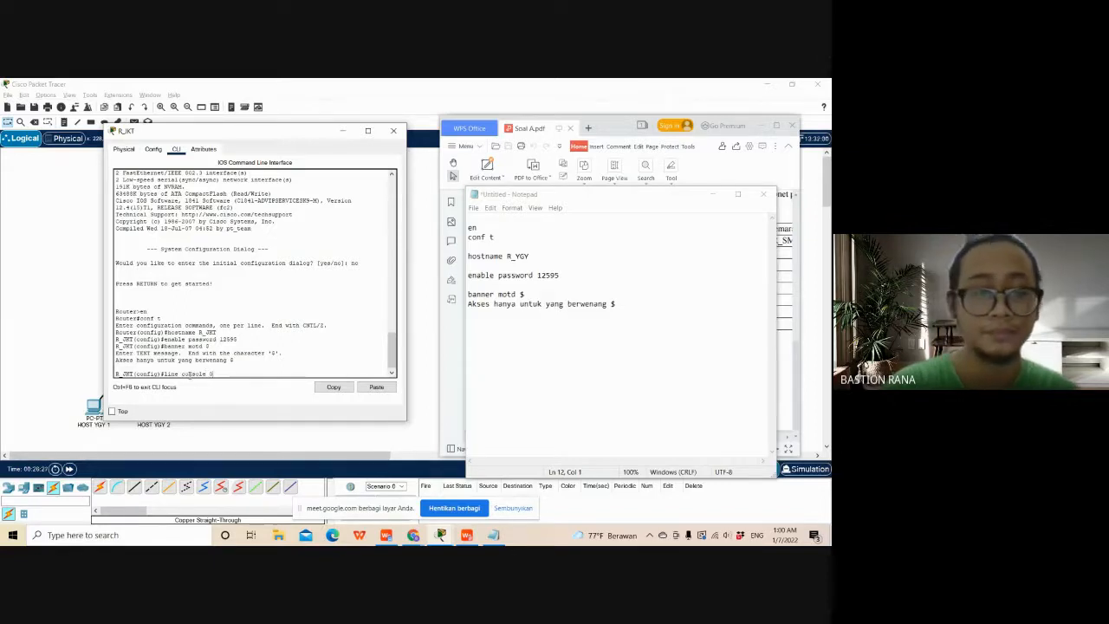
{"action": "type", "text": " 0"}
{"action": "key", "text": "Return"}
{"action": "type", "text": "pas"}
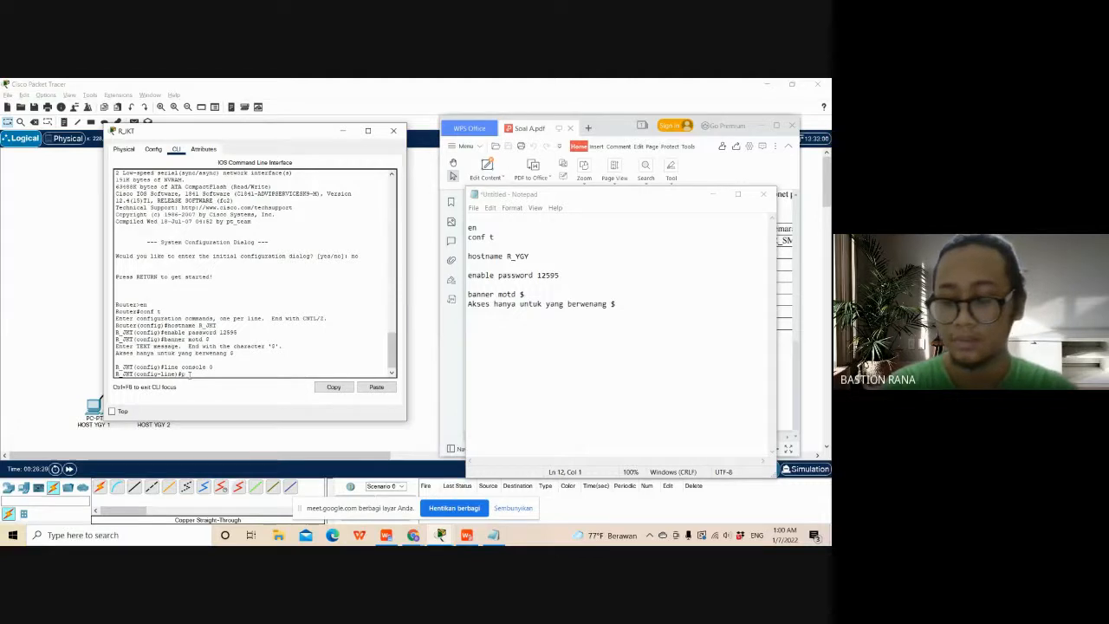
{"action": "type", "text": "sword"}
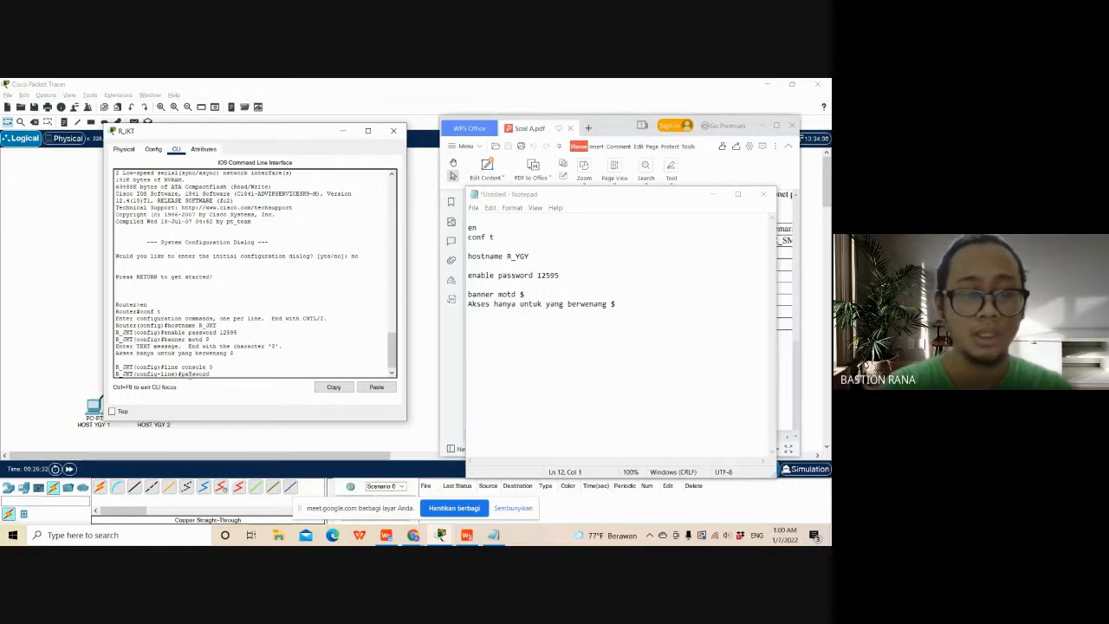
{"action": "type", "text": " 1259"}
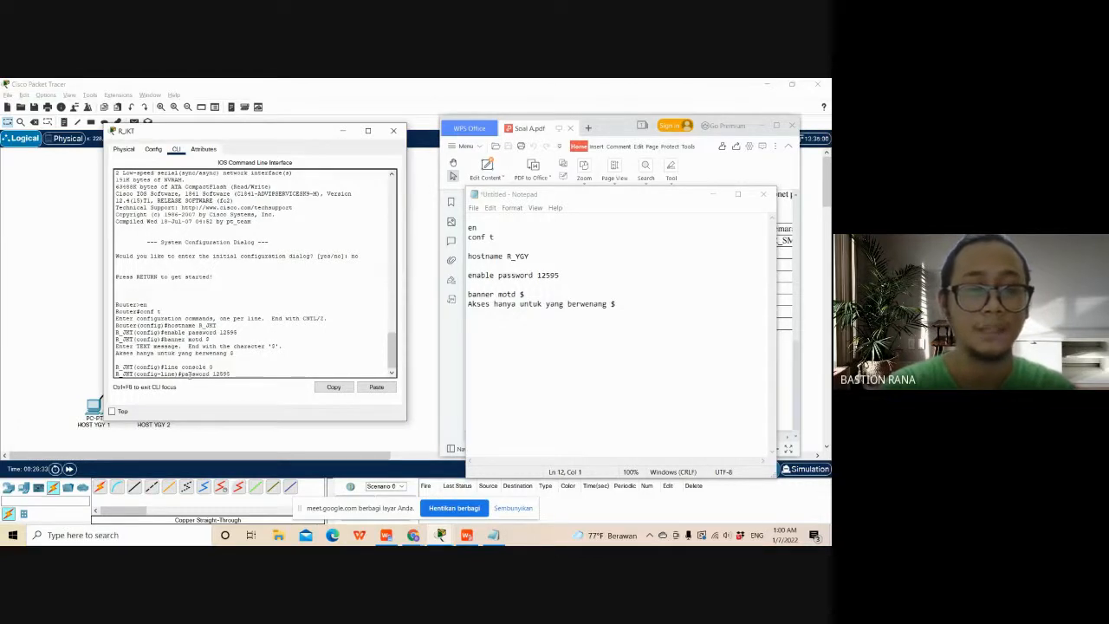
{"action": "type", "text": "5"}
{"action": "key", "text": "Return"}
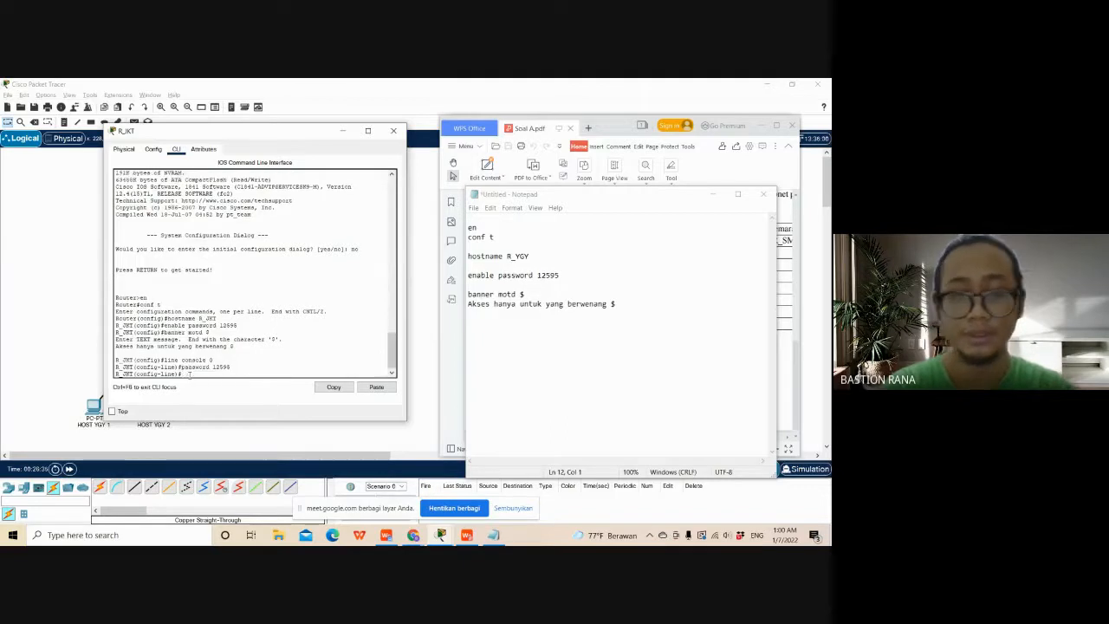
{"action": "type", "text": "login"}
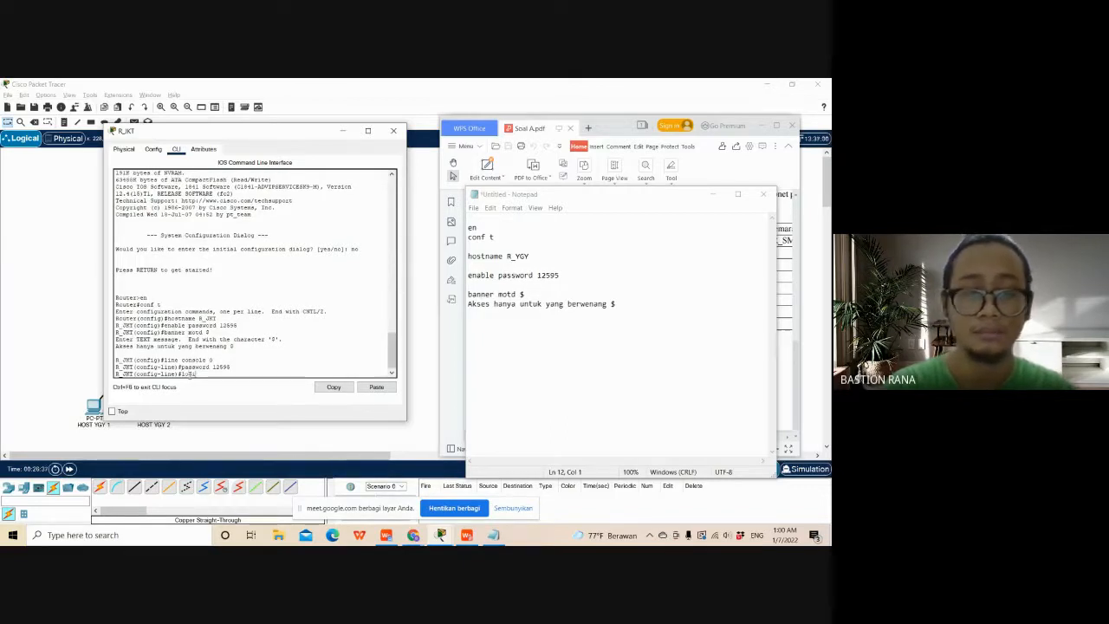
{"action": "type", "text": "n"}
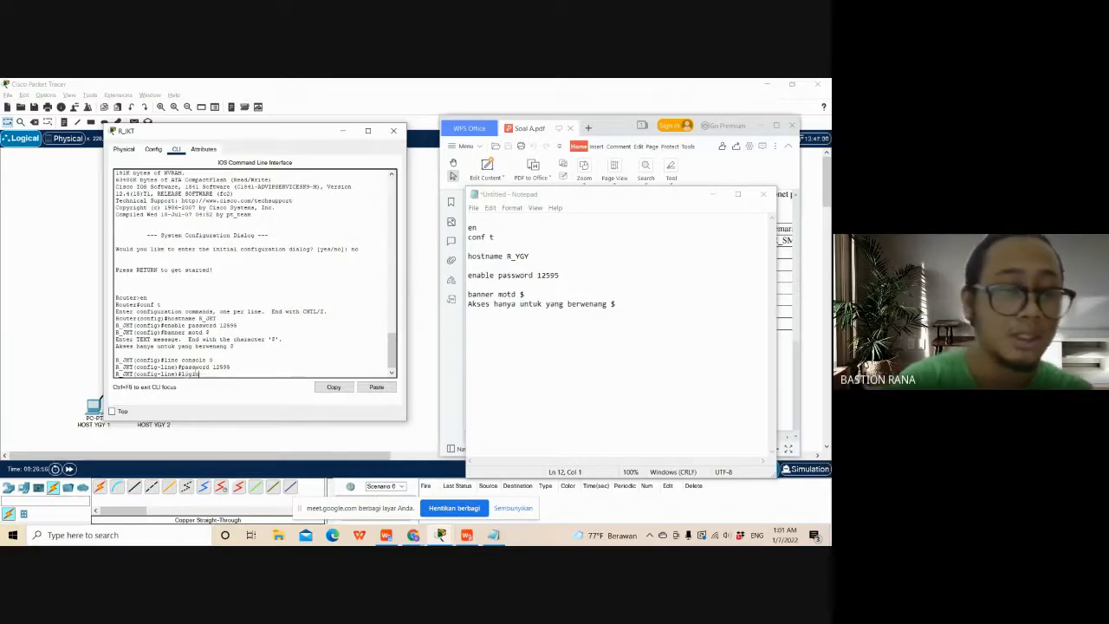
{"action": "key", "text": "BackSpace"}
{"action": "type", "text": "no l"}
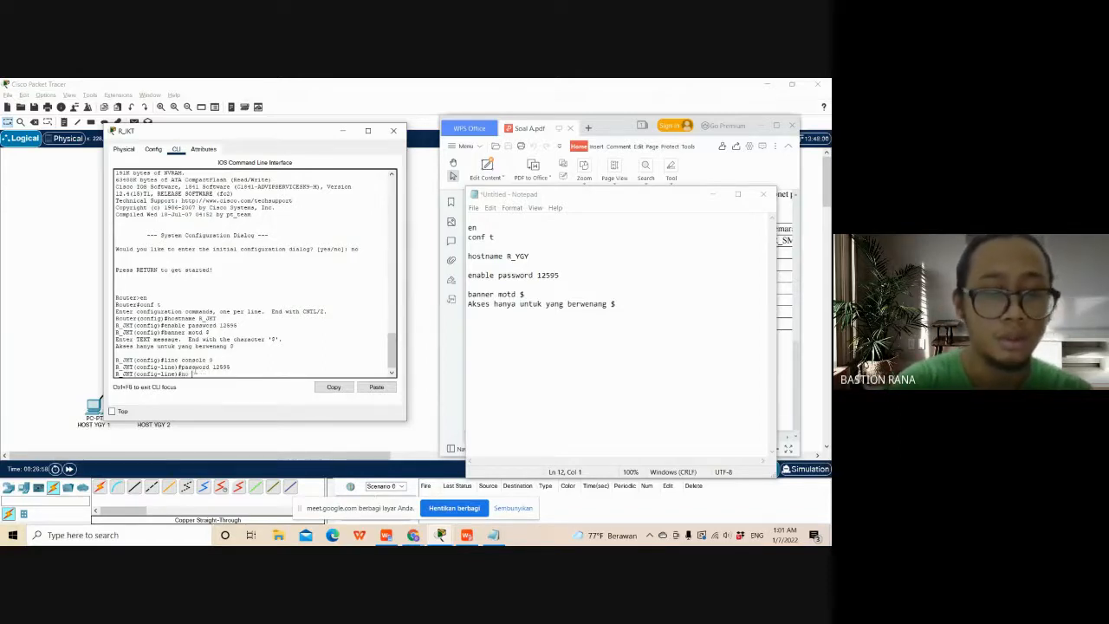
{"action": "type", "text": "ogin"}
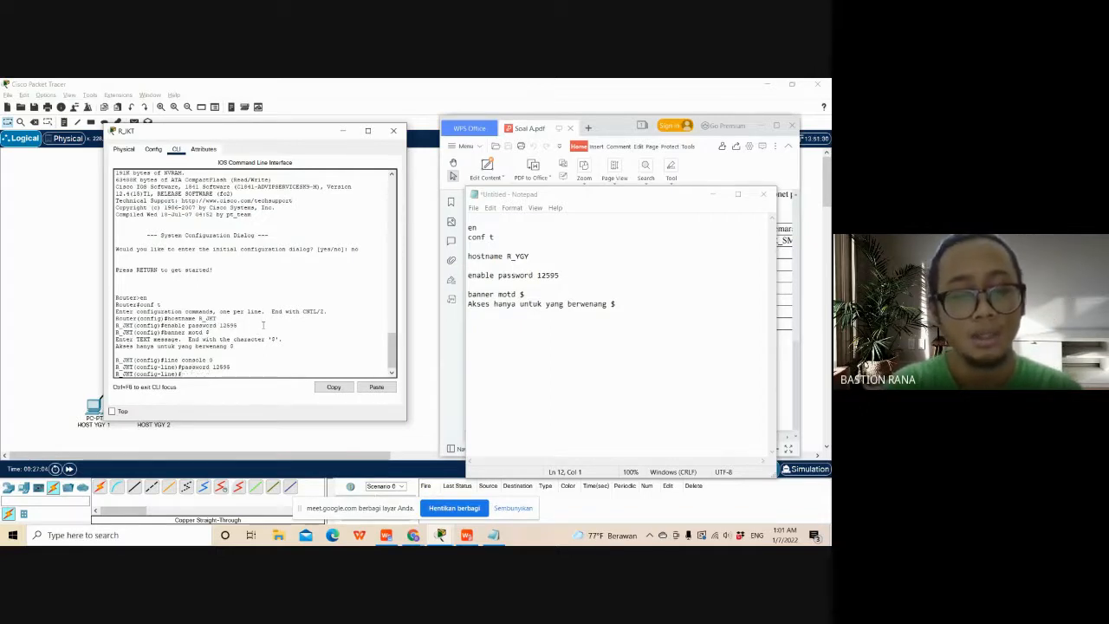
{"action": "type", "text": "login"}
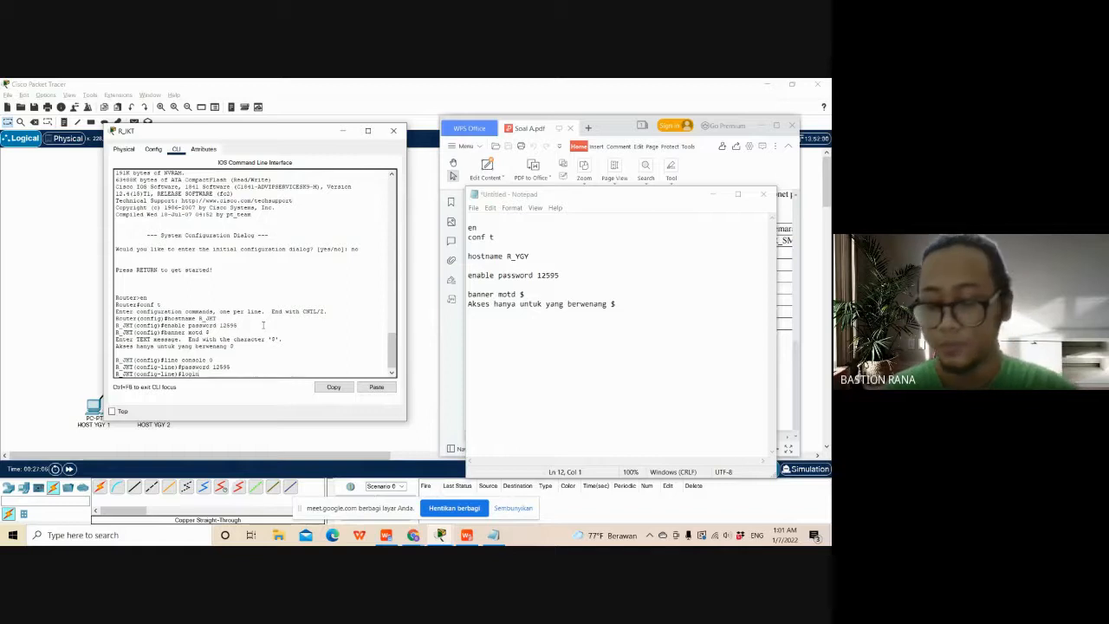
- Require password checking on R_JKT's console line with the login command, and exit back to global configuration mode
{"action": "key", "text": "Return"}
{"action": "type", "text": "ex"}
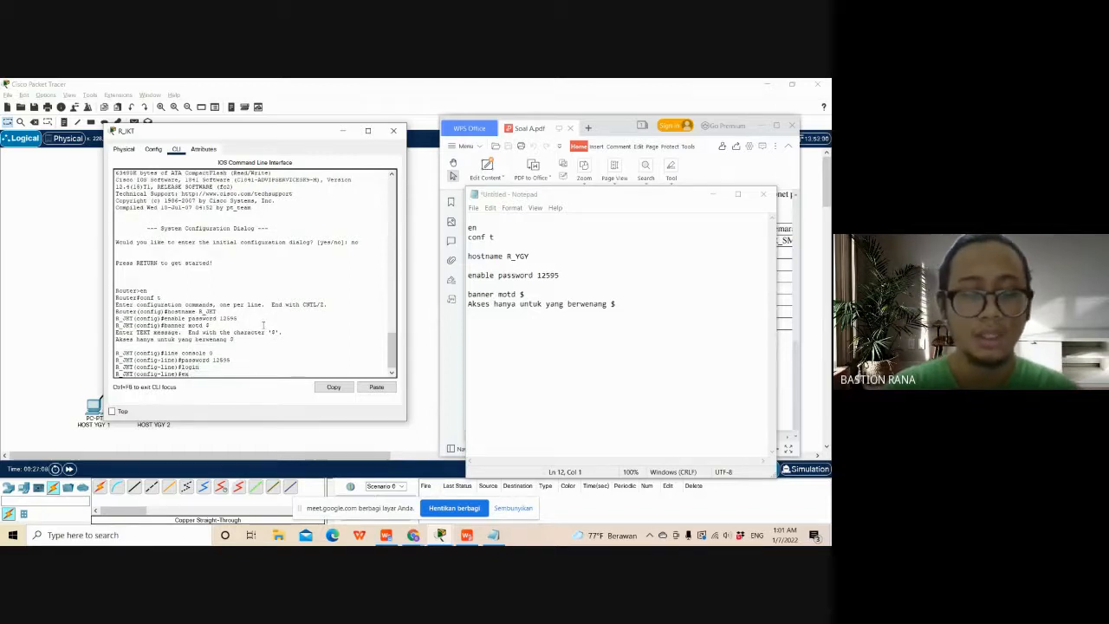
{"action": "type", "text": "it"}
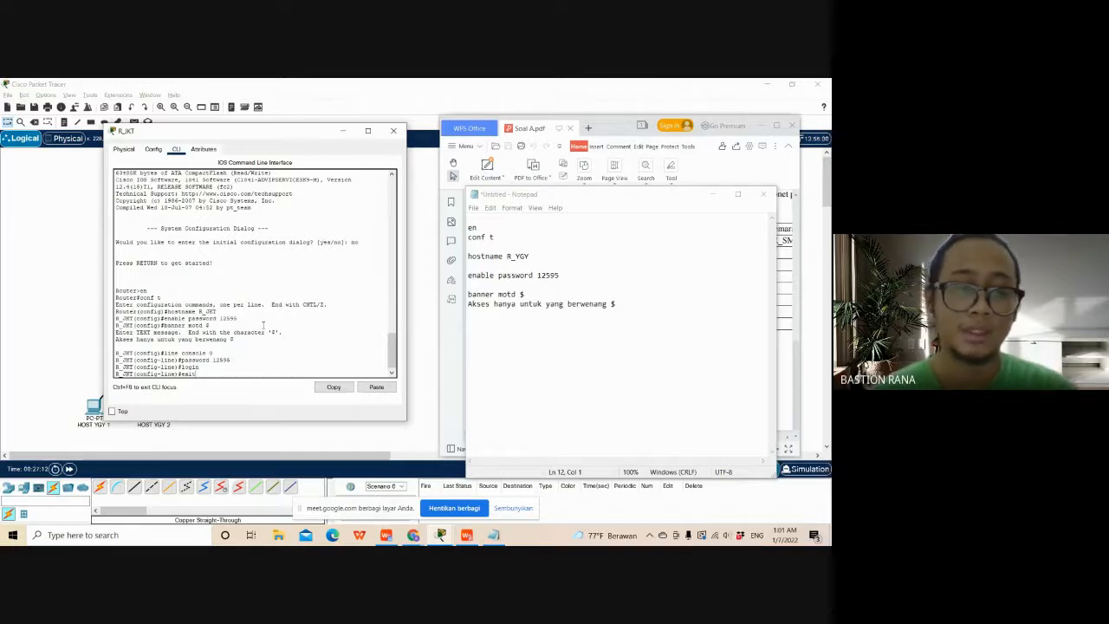
{"action": "key", "text": "Return"}
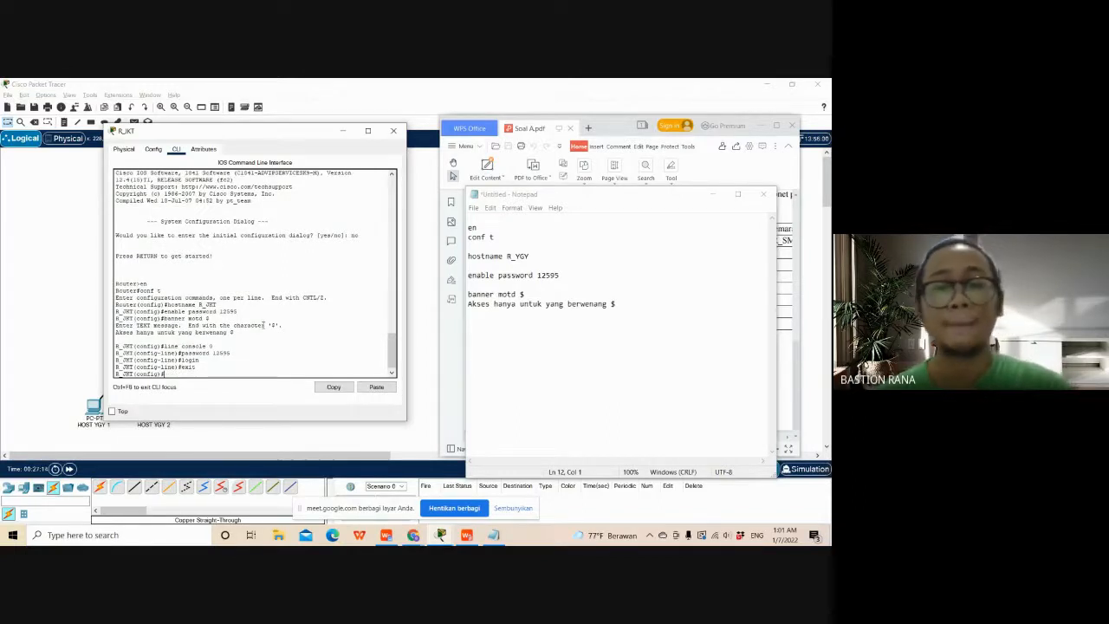
- Add the line console 0 command to the Notepad list below the banner message, followed by its password command with the required password
{"action": "left_click", "coordinate": [554, 330]}
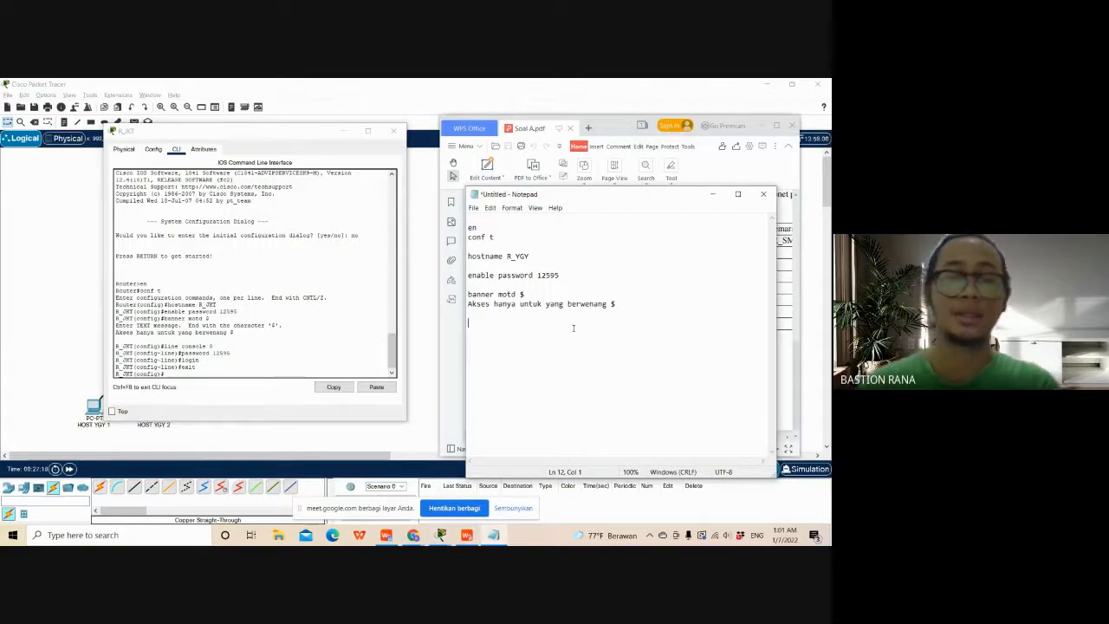
{"action": "type", "text": "line"}
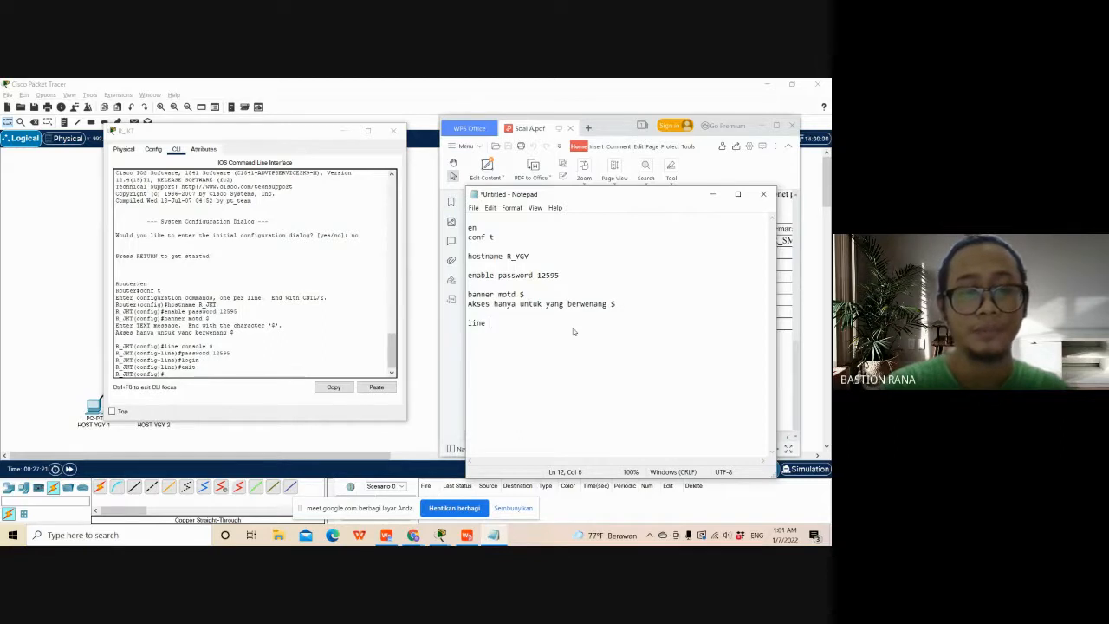
{"action": "type", "text": " co"}
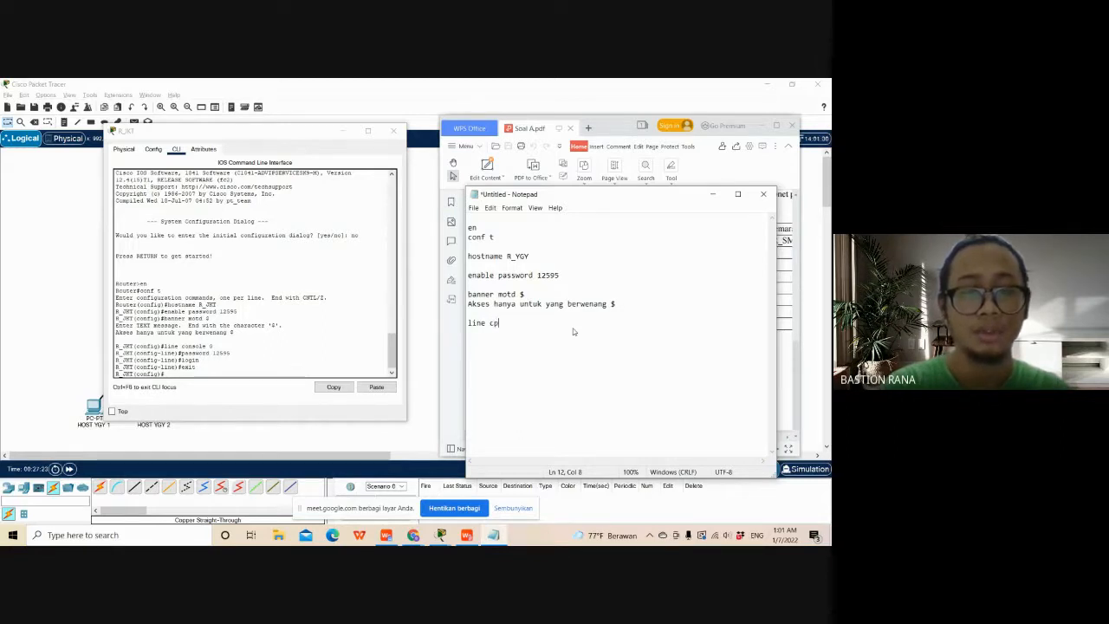
{"action": "key", "text": "BackSpace"}
{"action": "type", "text": "onsole "}
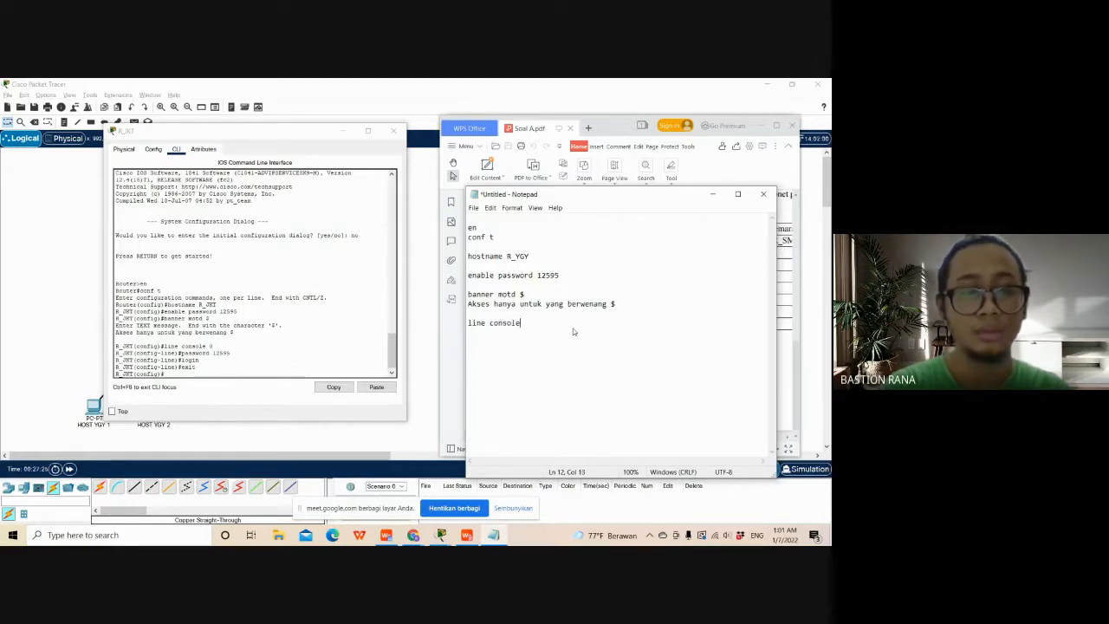
{"action": "type", "text": "0"}
{"action": "key", "text": "Return"}
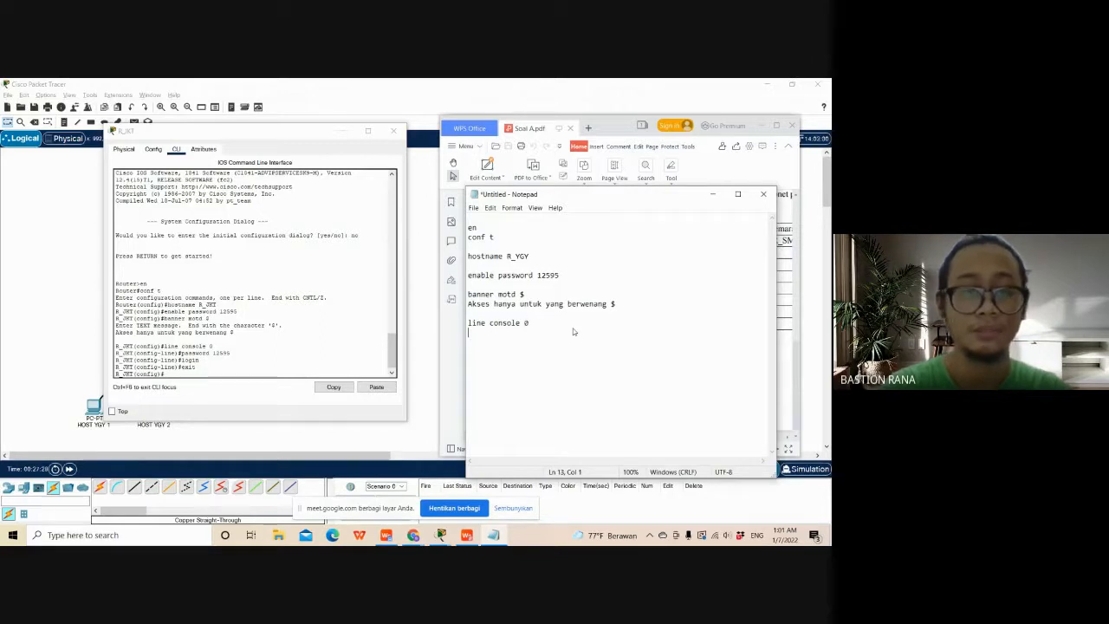
{"action": "type", "text": "passwo"}
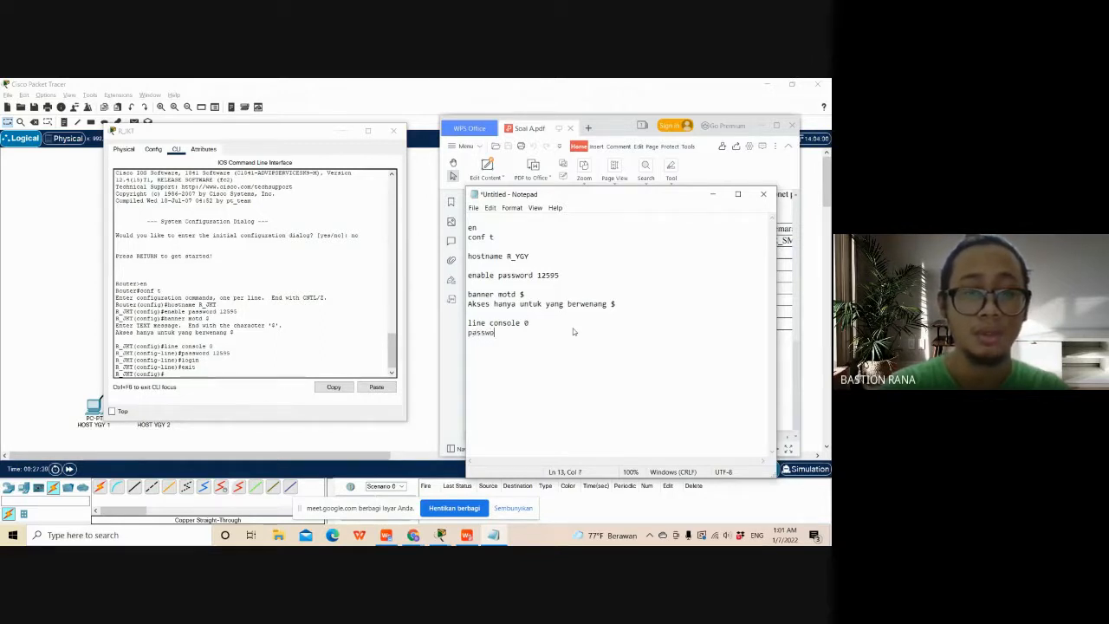
{"action": "type", "text": "rd 12595"}
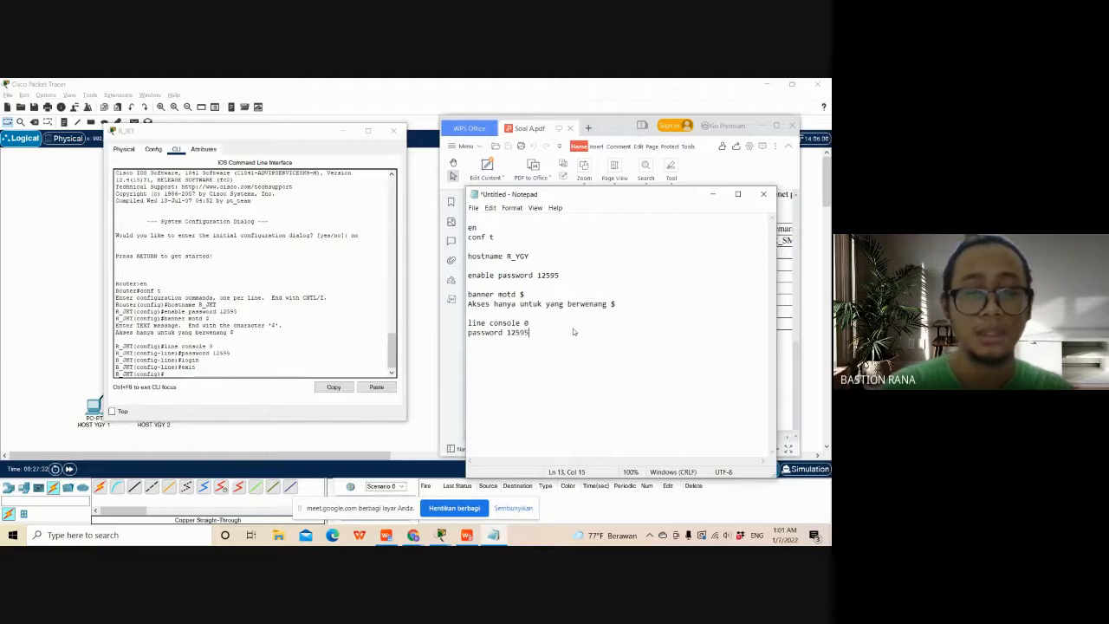
{"action": "key", "text": "Return"}
- Complete the console line block in Notepad with the login and exit commands on separate lines
{"action": "type", "text": "l"}
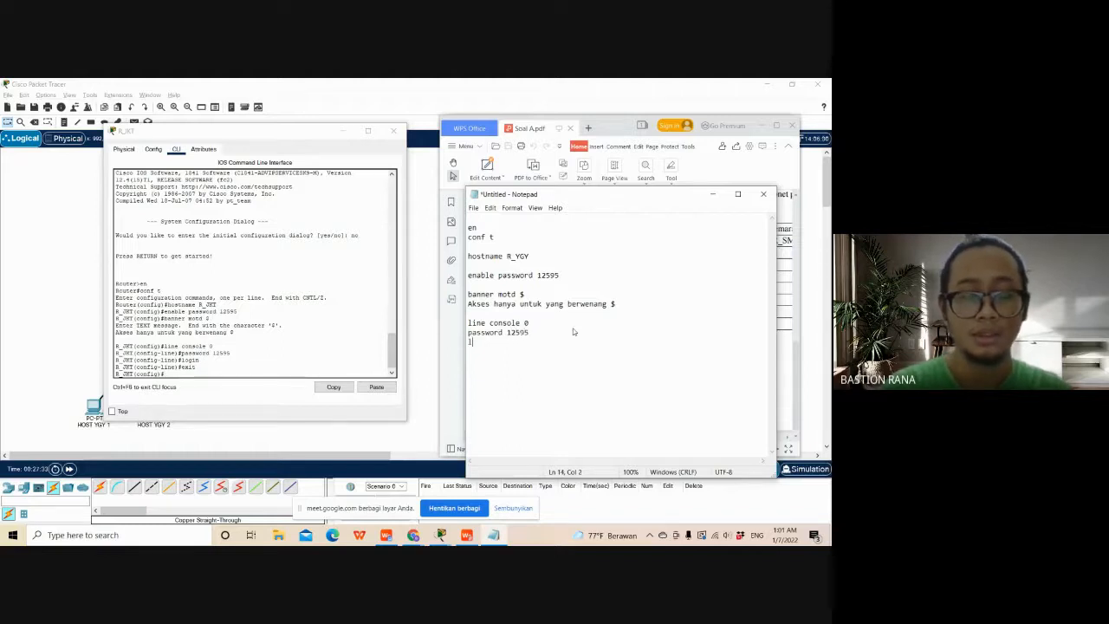
{"action": "type", "text": "ogin"}
{"action": "key", "text": "Return"}
{"action": "type", "text": "e"}
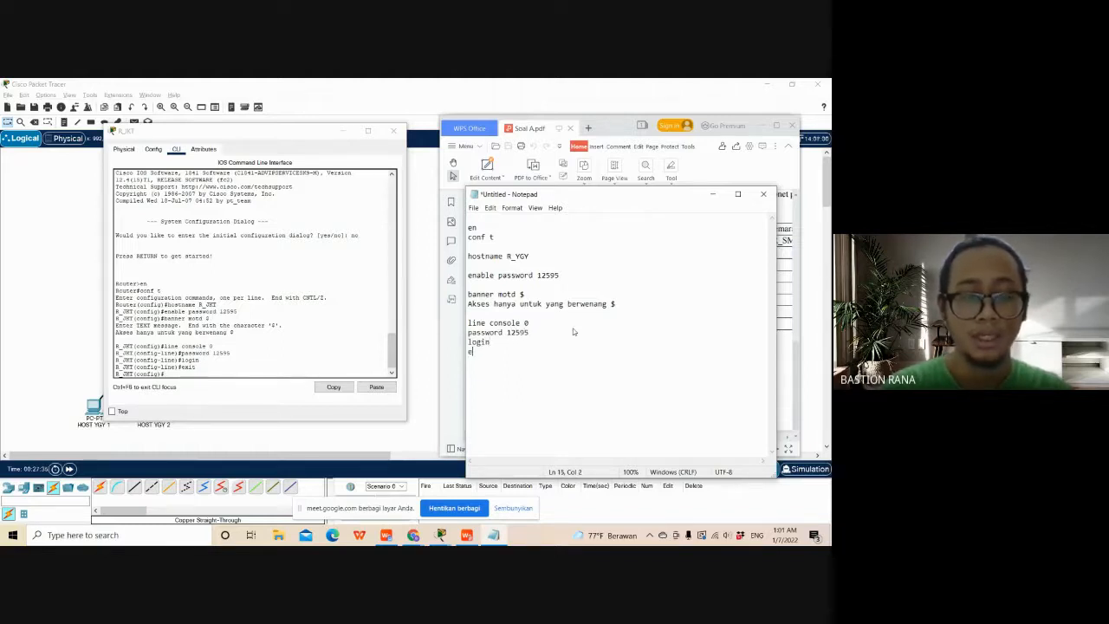
{"action": "type", "text": "xit"}
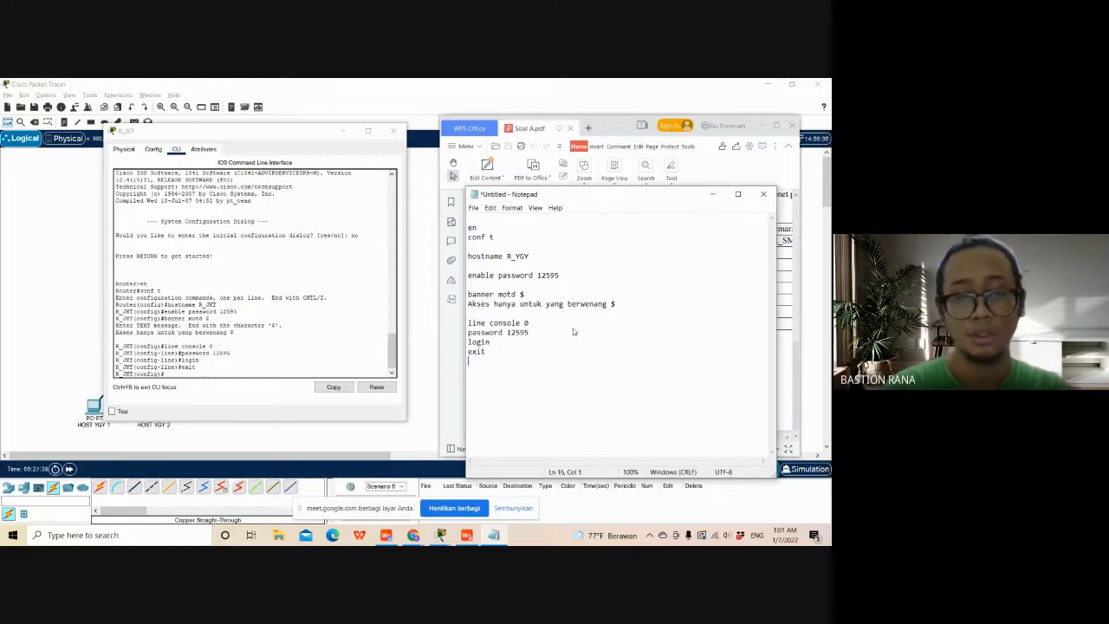
{"action": "key", "text": "Return"}
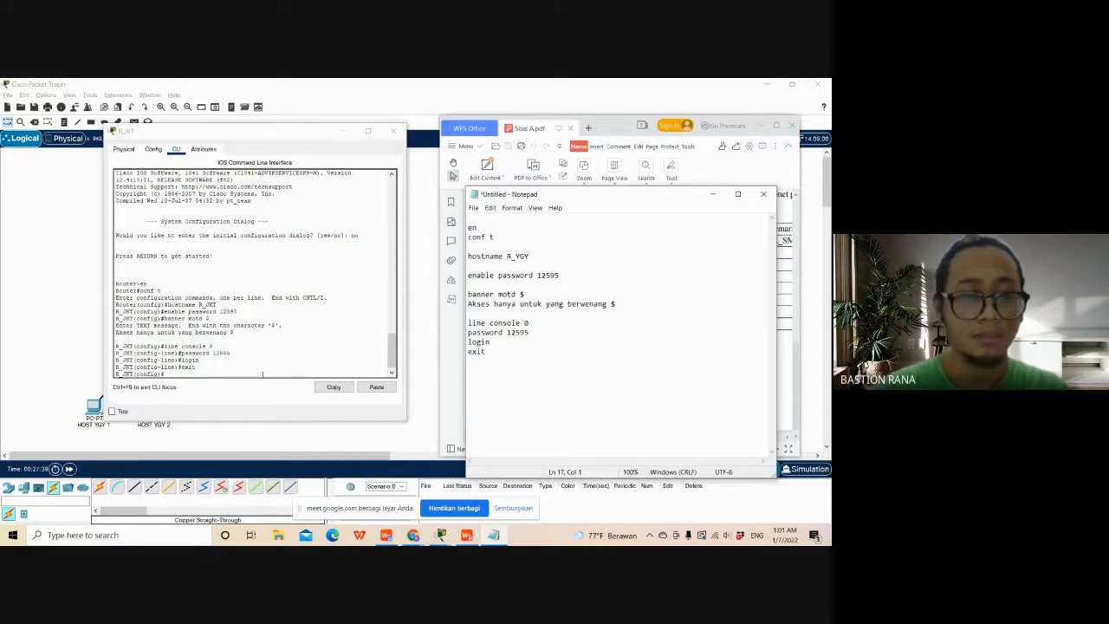
- Check the Telnet requirement in Soal A.pdf, and set the required password on R_JKT's line vty 0 15
{"action": "left_click", "coordinate": [262, 374]}
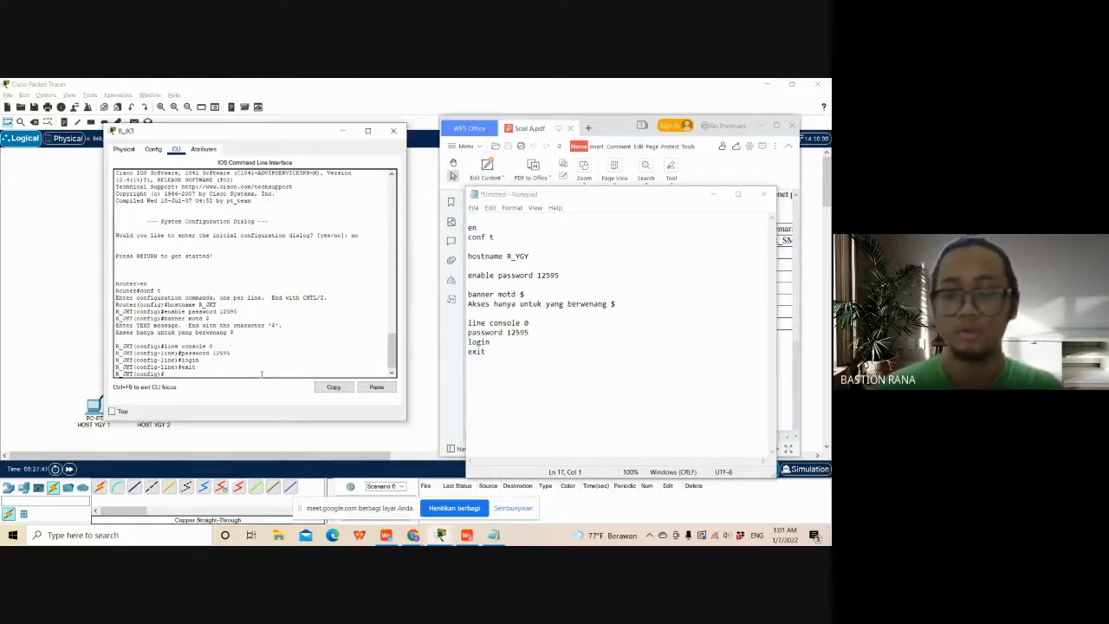
{"action": "left_click_drag", "start_coordinate": [582, 196], "coordinate": [530, 373]}
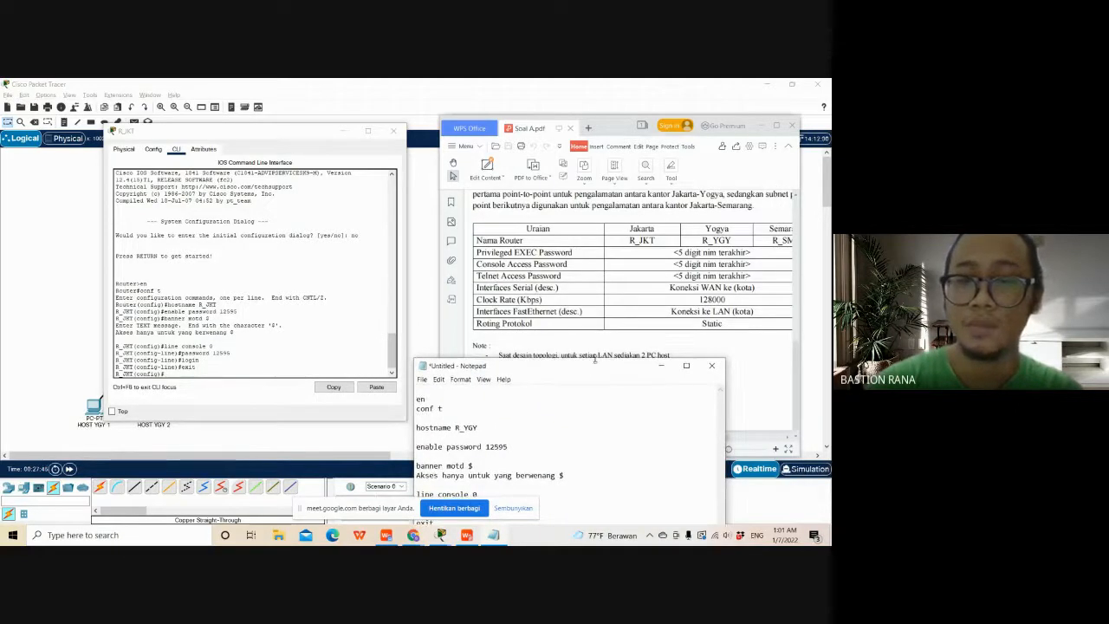
{"action": "left_click_drag", "start_coordinate": [594, 359], "coordinate": [644, 170]}
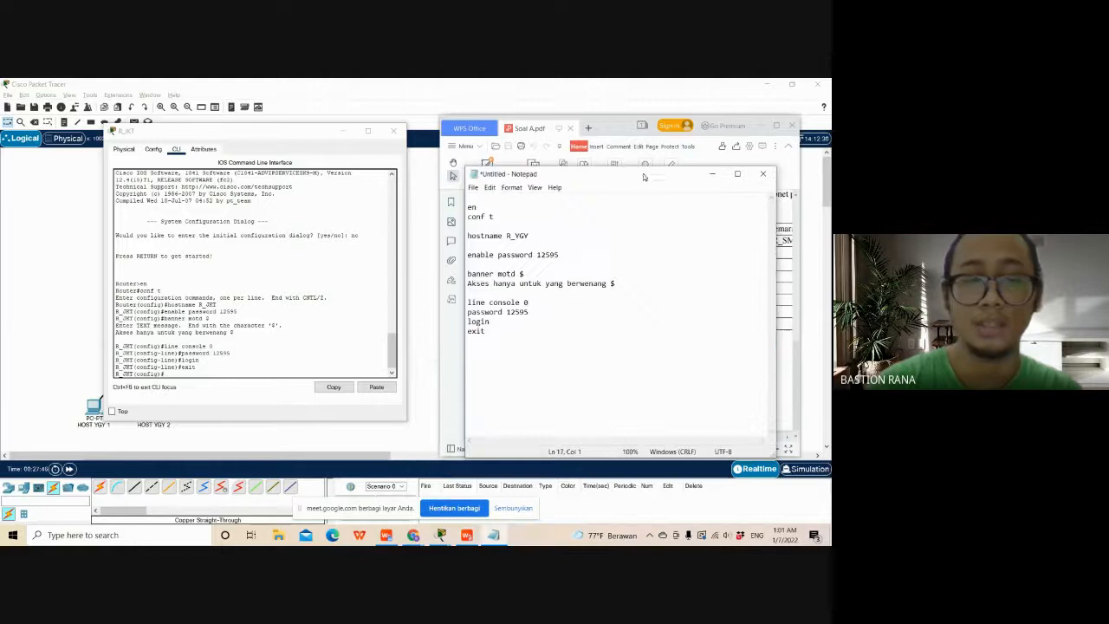
{"action": "left_click", "coordinate": [227, 368]}
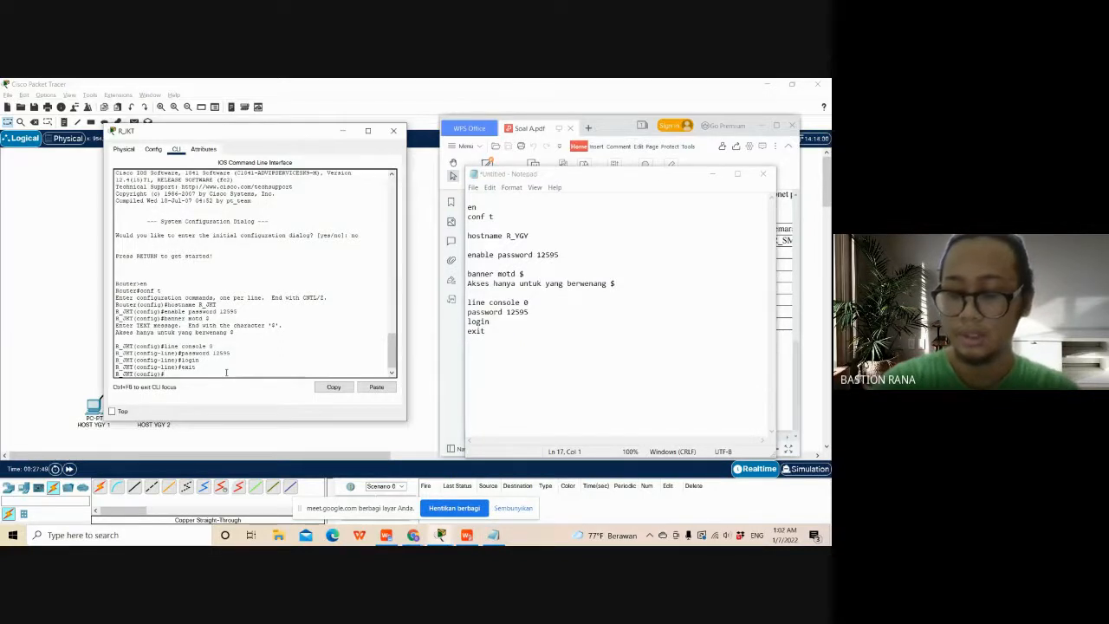
{"action": "type", "text": "li"}
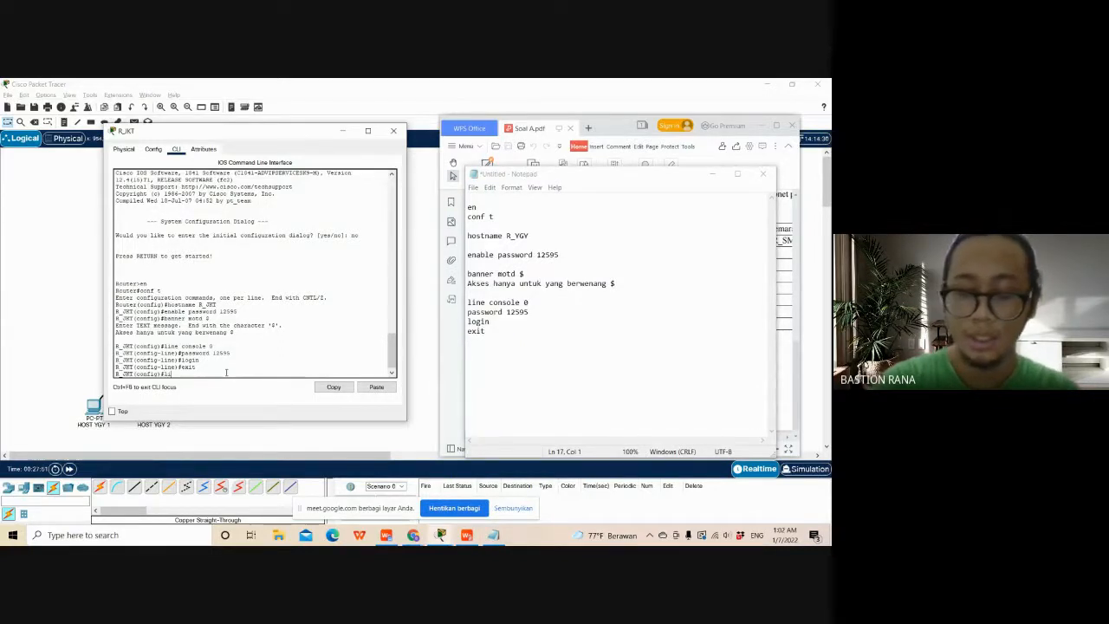
{"action": "type", "text": "ne vty"}
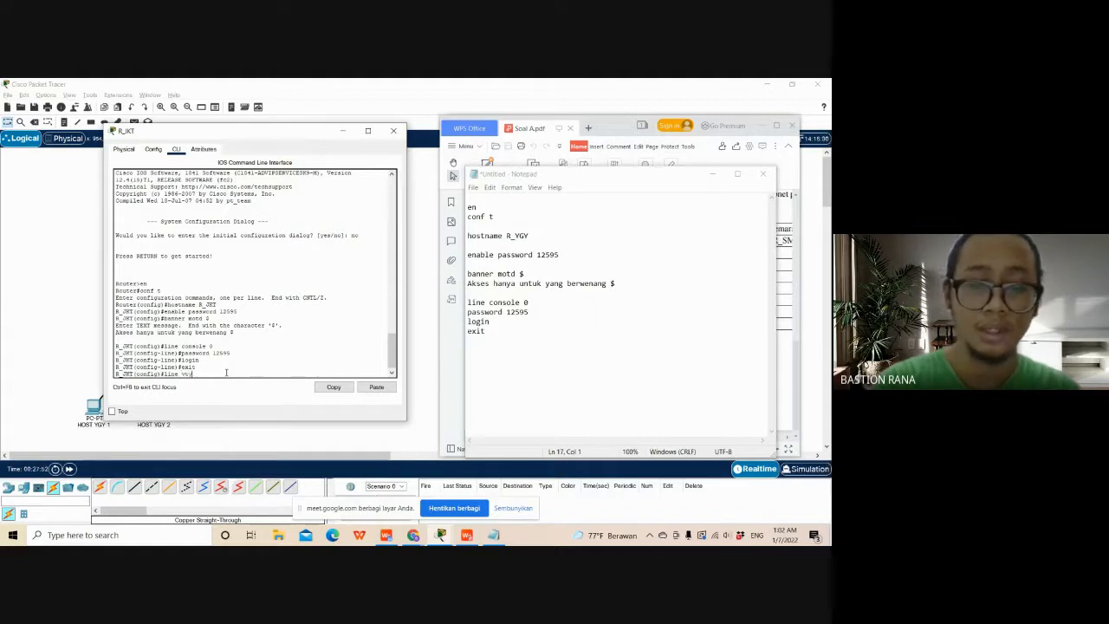
{"action": "type", "text": " 0 4"}
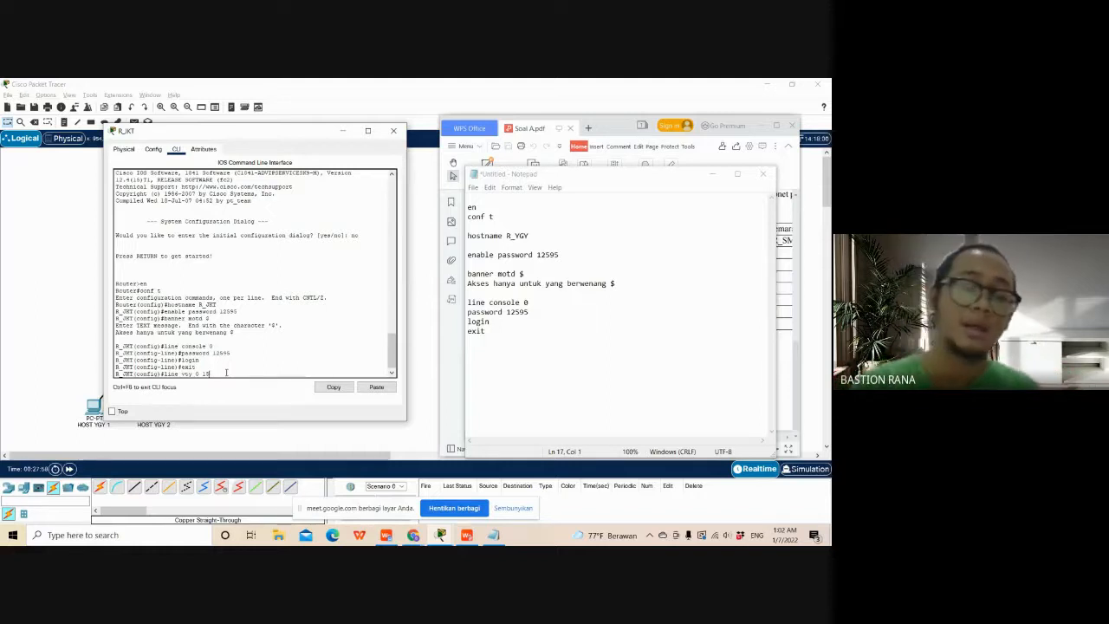
{"action": "key", "text": "Return"}
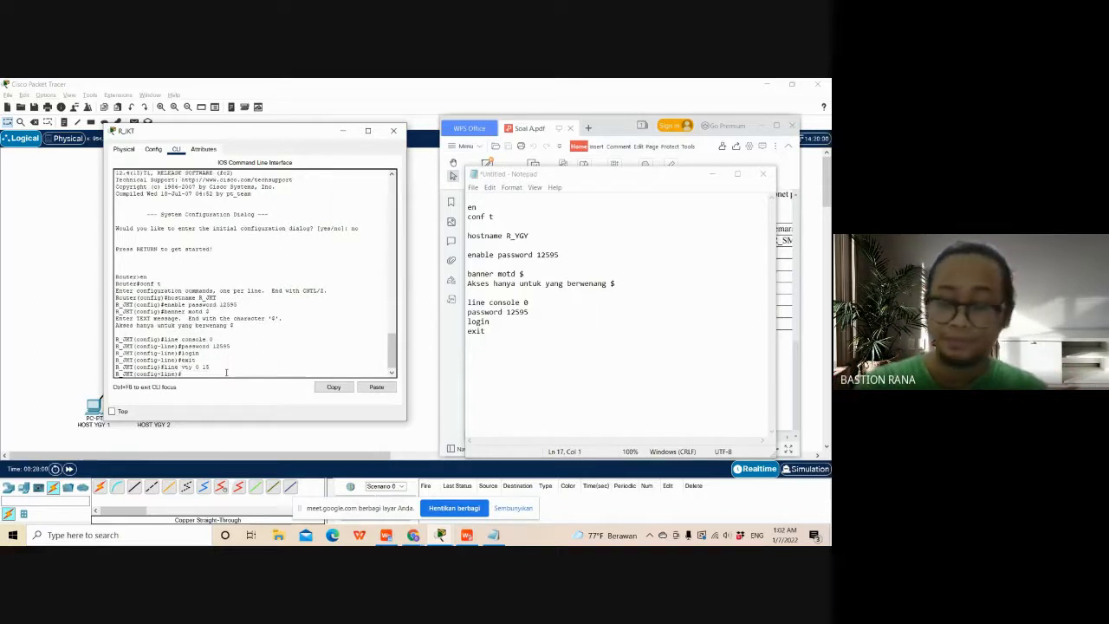
{"action": "type", "text": "pass"}
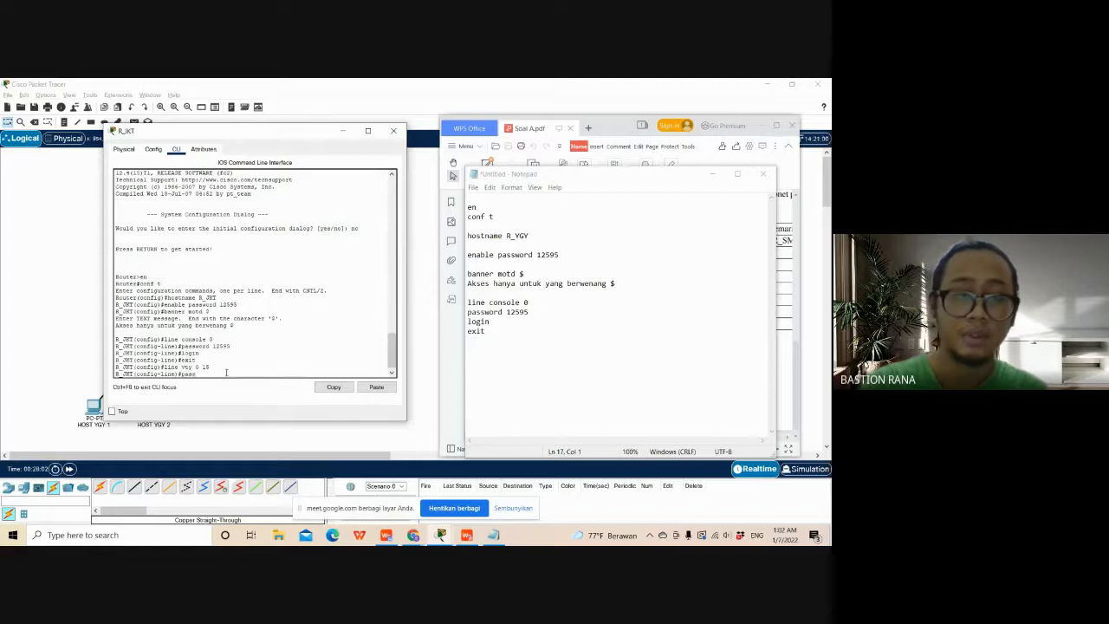
{"action": "type", "text": "word 12"}
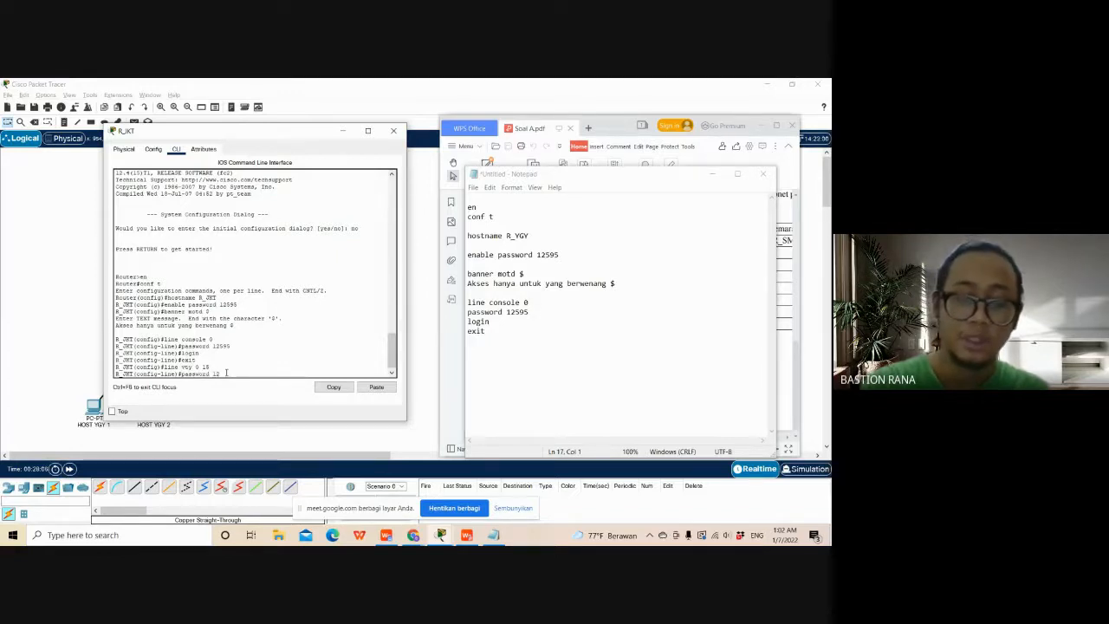
{"action": "type", "text": "595"}
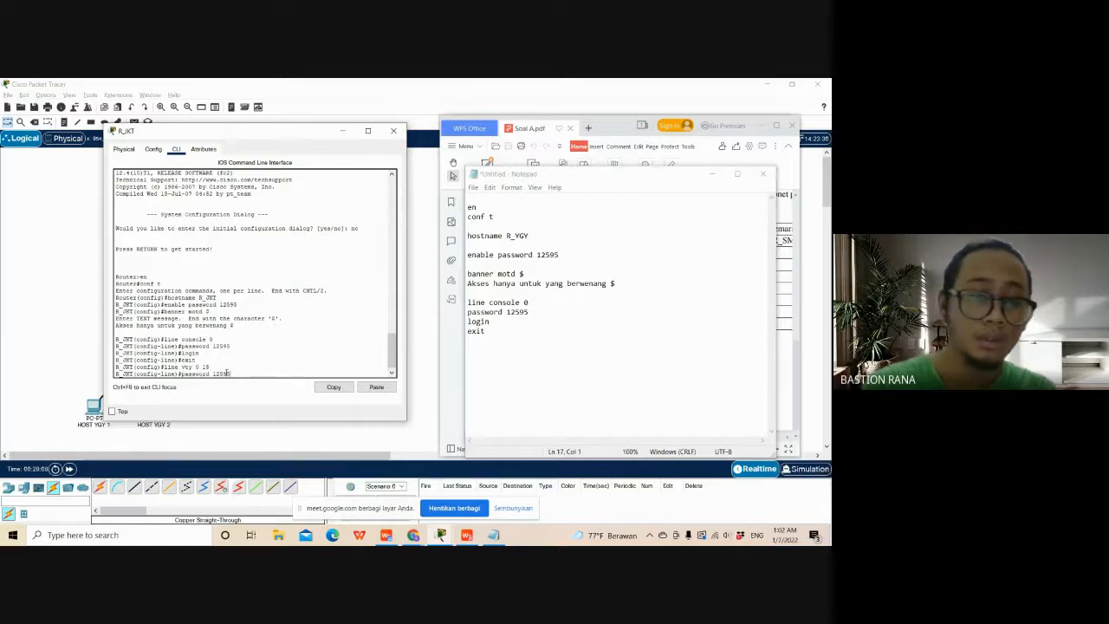
{"action": "key", "text": "Return"}
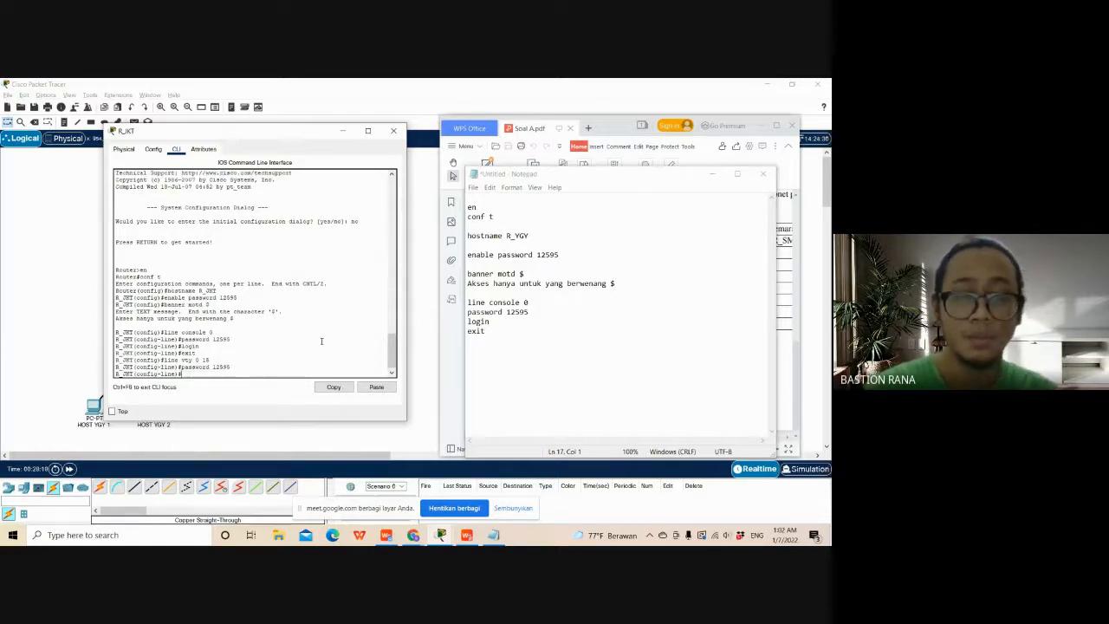
- Require password checking on R_JKT's vty lines with the login command, and exit back to global configuration mode
{"action": "type", "text": "lo"}
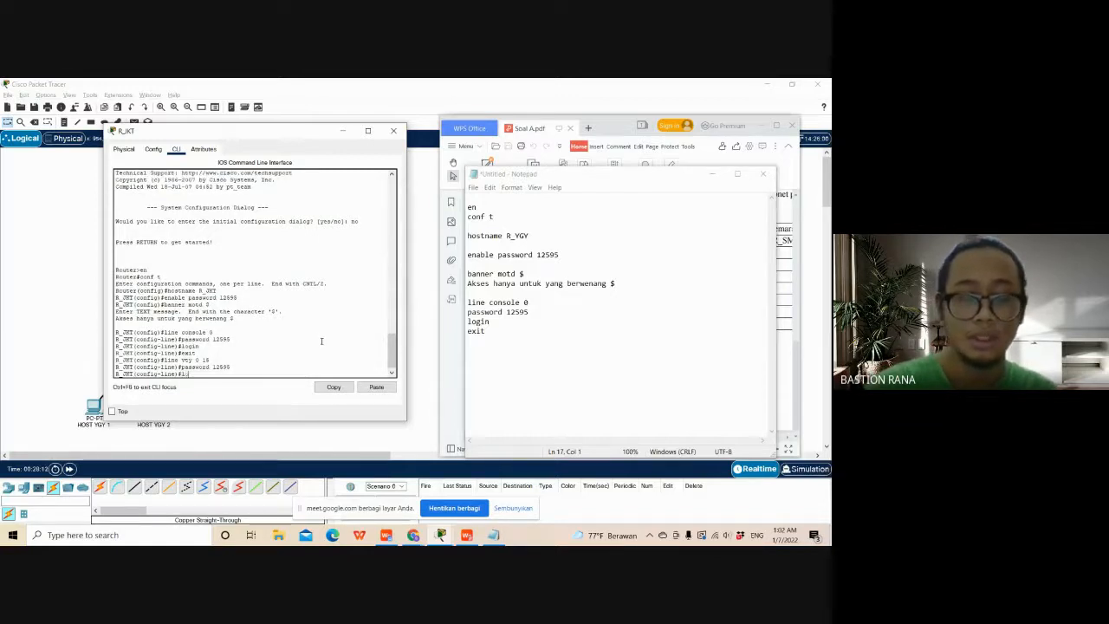
{"action": "type", "text": "gin"}
{"action": "key", "text": "Return"}
{"action": "type", "text": "ex"}
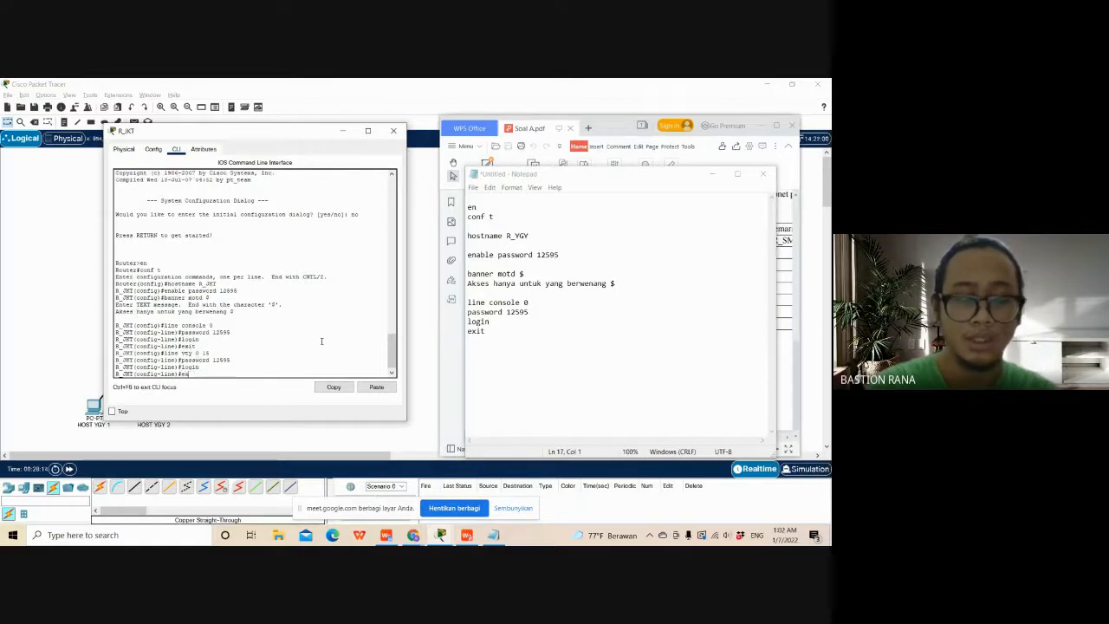
{"action": "type", "text": "it"}
{"action": "key", "text": "Return"}
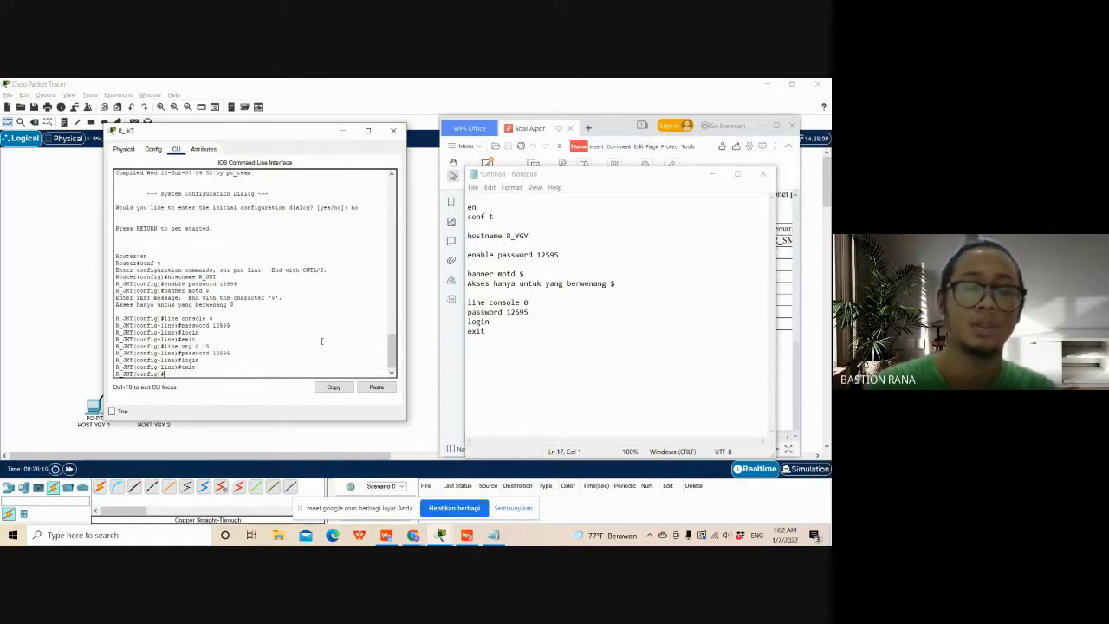
- Add the line vty 0 15 command to the Notepad list, separated by a blank line from the console block
{"action": "left_click", "coordinate": [512, 340]}
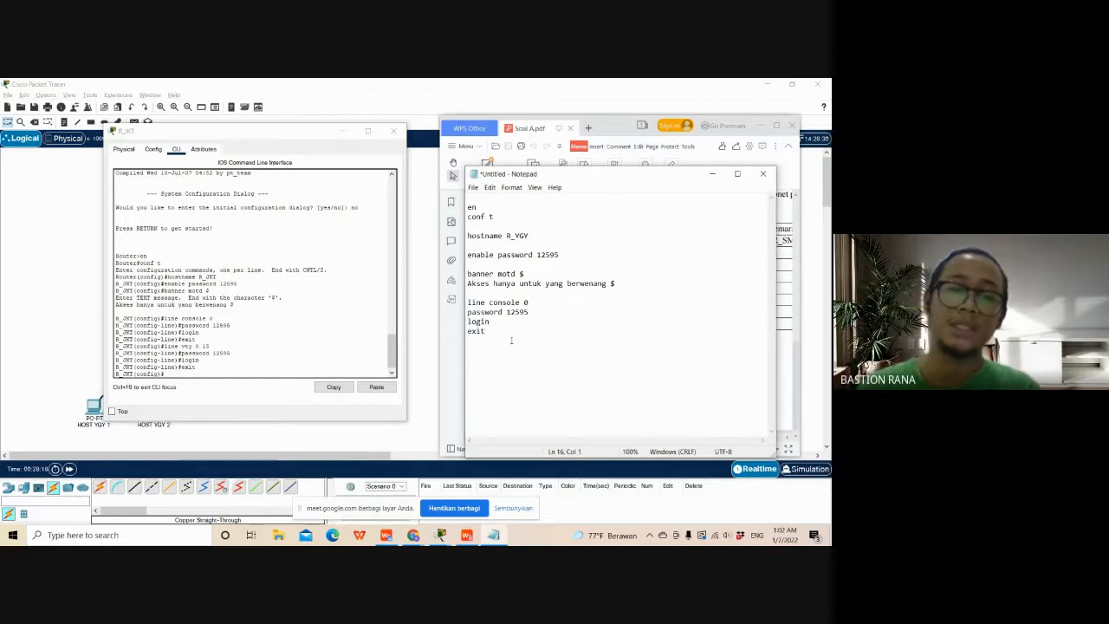
{"action": "key", "text": "Return"}
{"action": "type", "text": "li"}
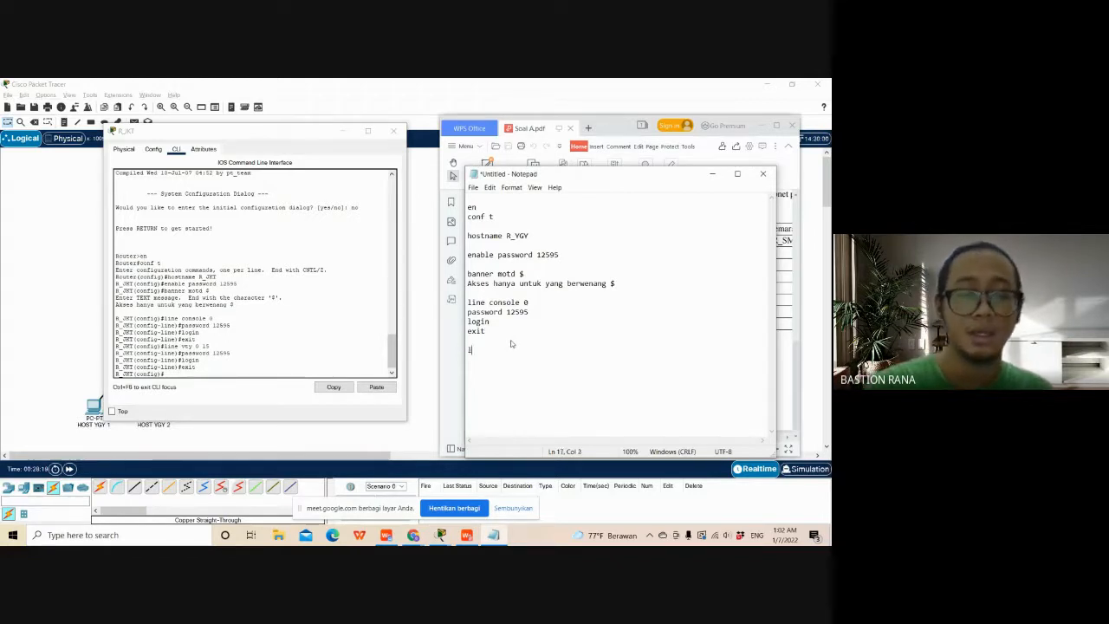
{"action": "type", "text": "ne vty "}
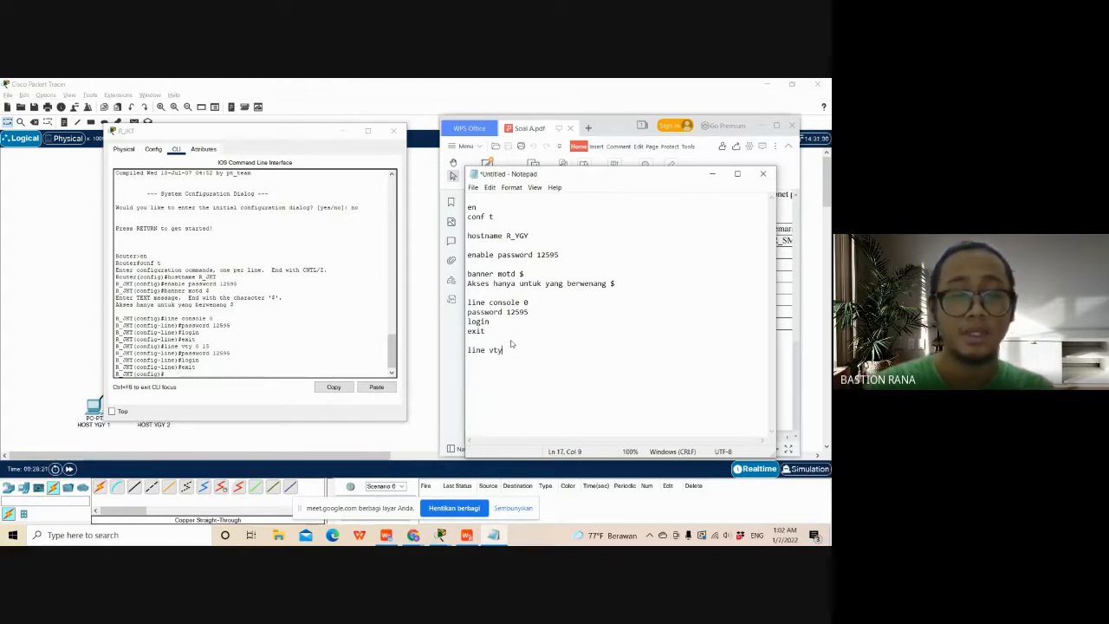
{"action": "type", "text": "0 15"}
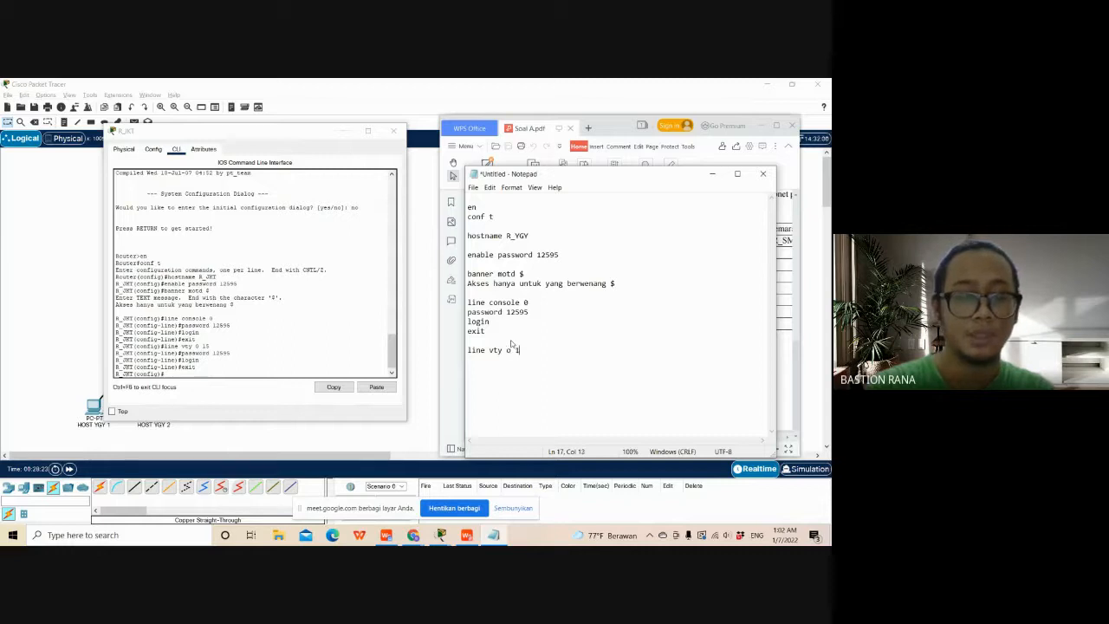
{"action": "key", "text": "BackSpace"}
{"action": "key", "text": "BackSpace"}
{"action": "key", "text": "BackSpace"}
{"action": "key", "text": "BackSpace"}
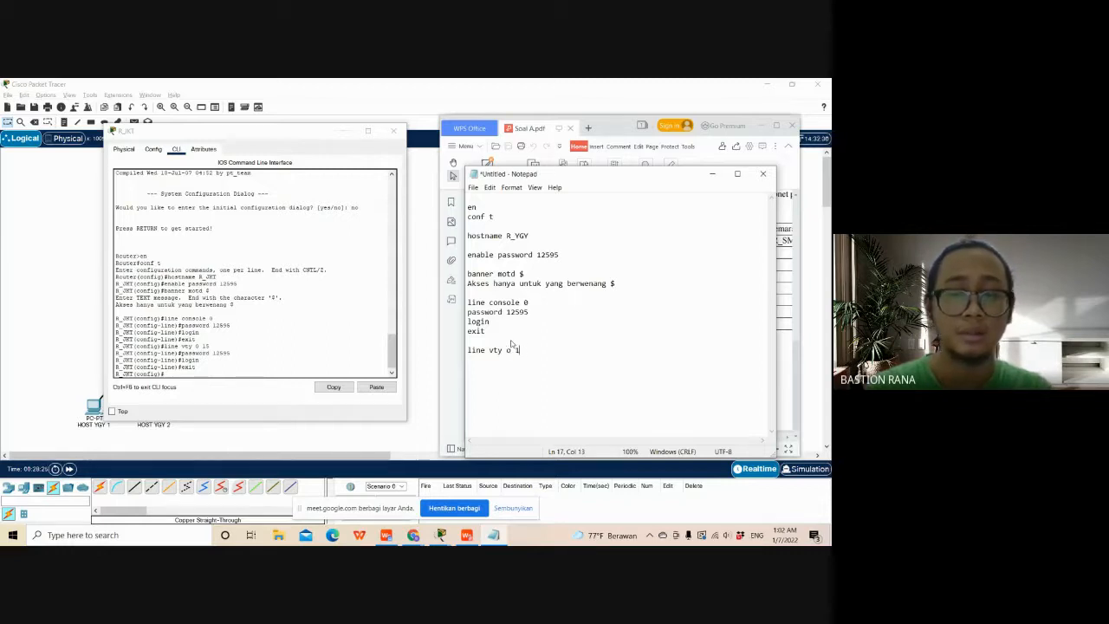
- Add the login command on the line below line vty 0 15 in Notepad
{"action": "type", "text": "0 15 "}
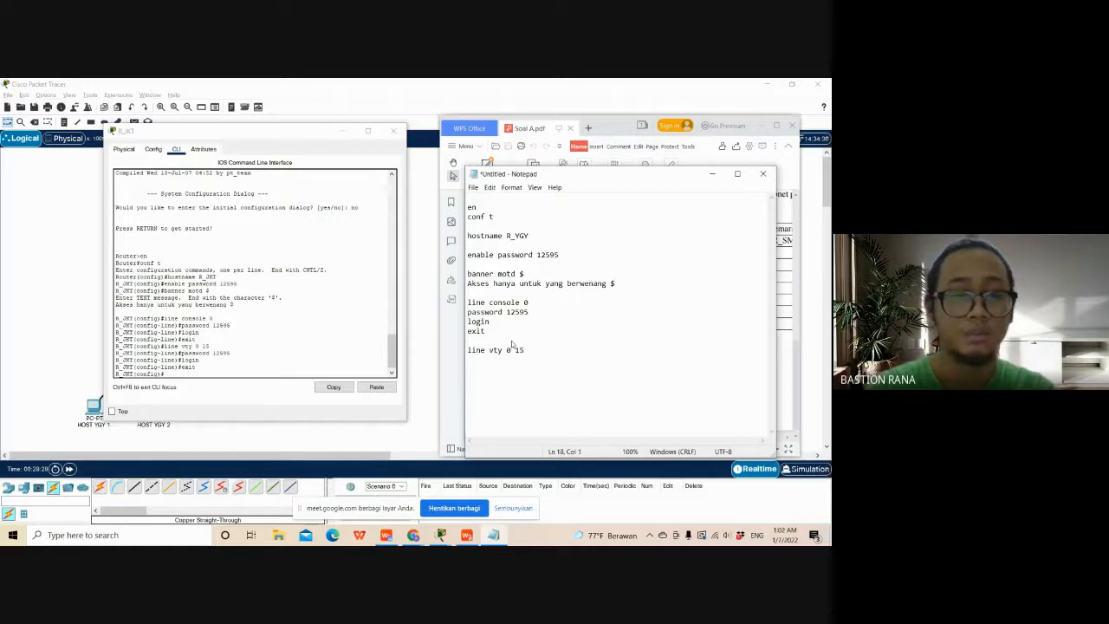
{"action": "type", "text": "log"}
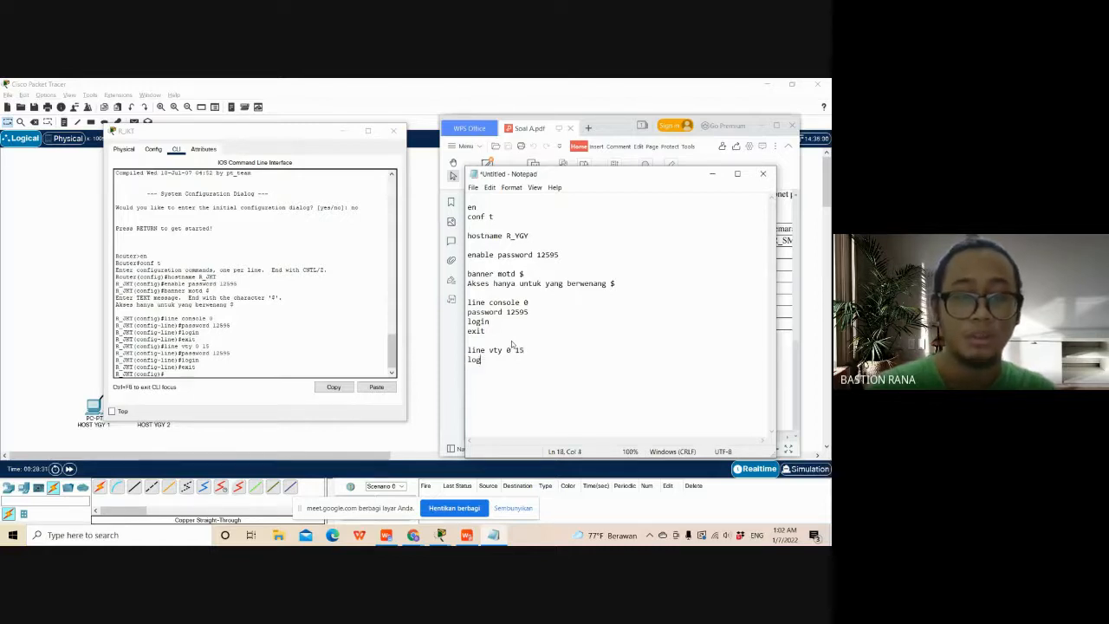
{"action": "type", "text": "in"}
{"action": "key", "text": "Return"}
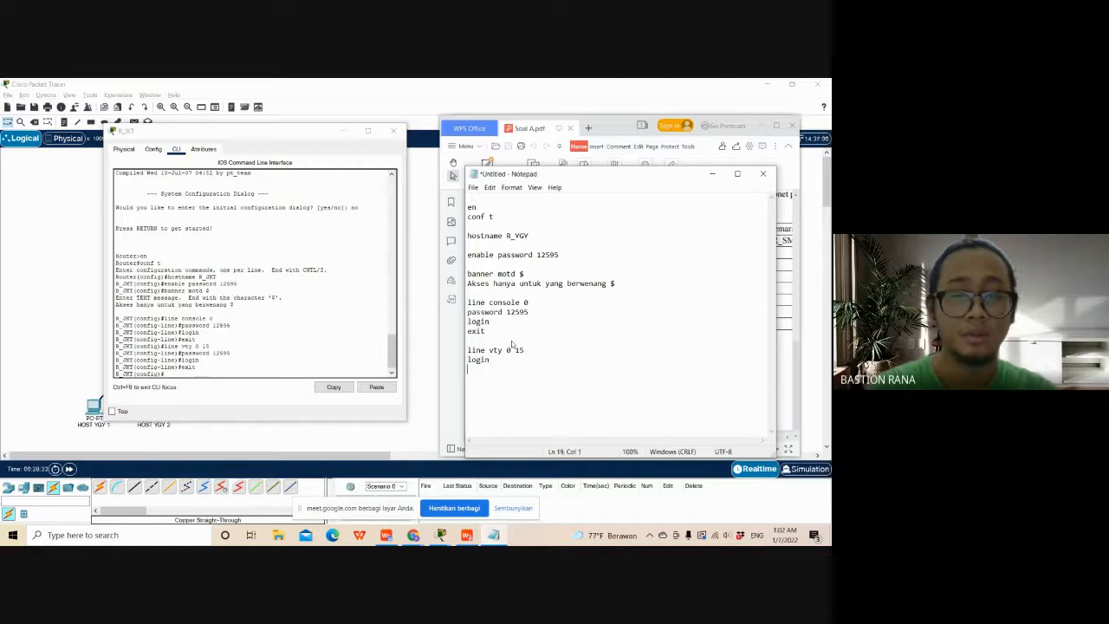
{"action": "left_click", "coordinate": [595, 357]}
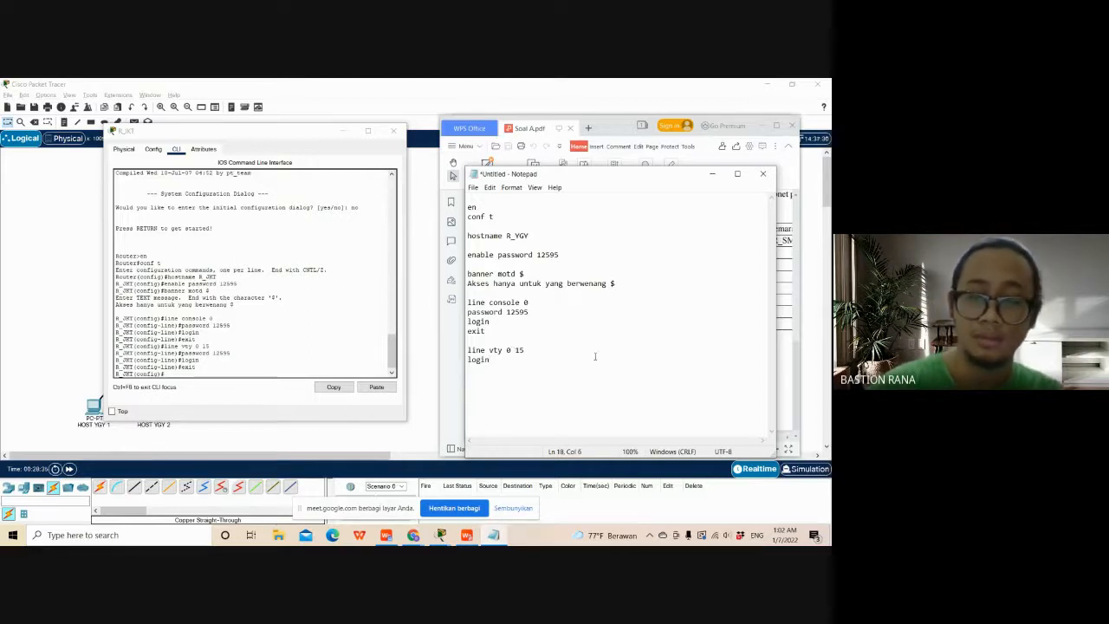
- Insert the password command, without a value, between the line vty 0 15 and login lines in Notepad
{"action": "key", "text": "Return"}
{"action": "key", "text": "Up"}
{"action": "key", "text": "Return"}
{"action": "key", "text": "Up"}
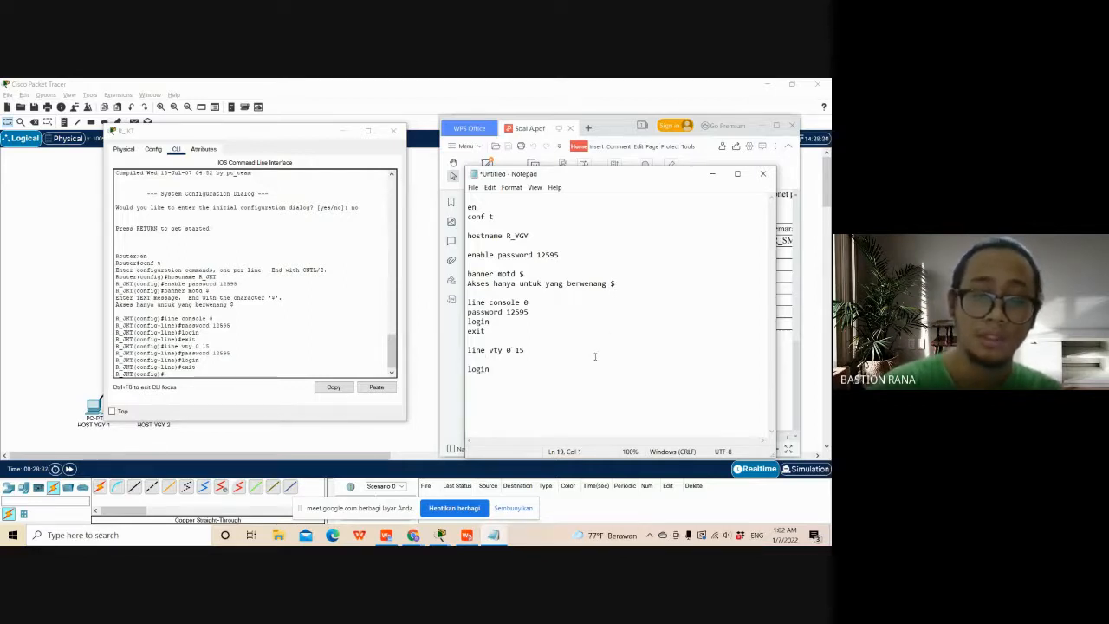
{"action": "type", "text": "passw"}
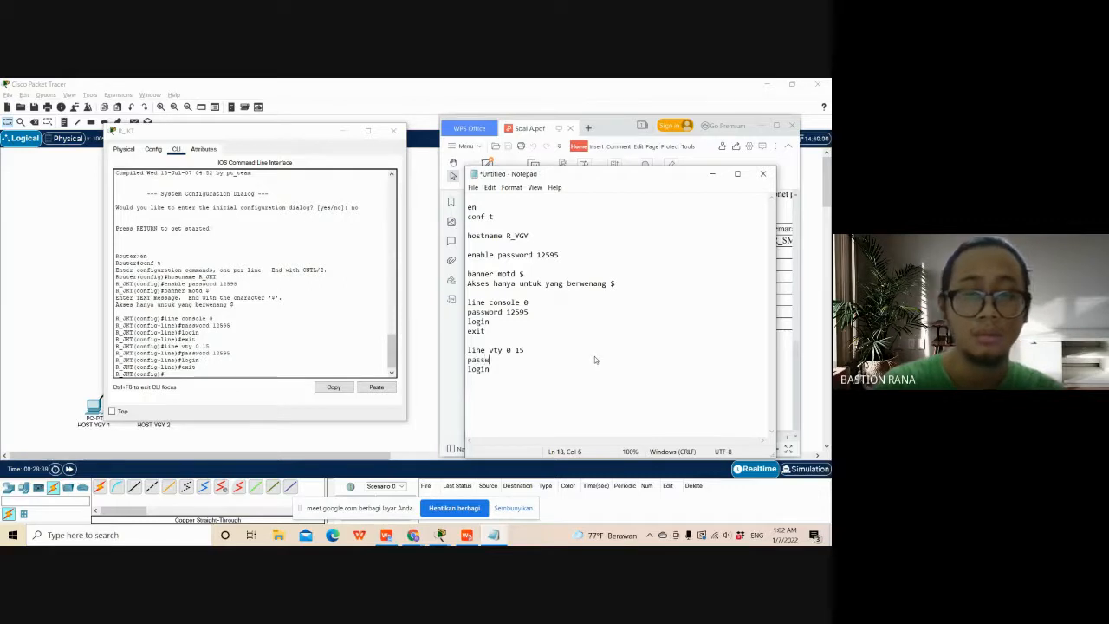
{"action": "type", "text": "ord"}
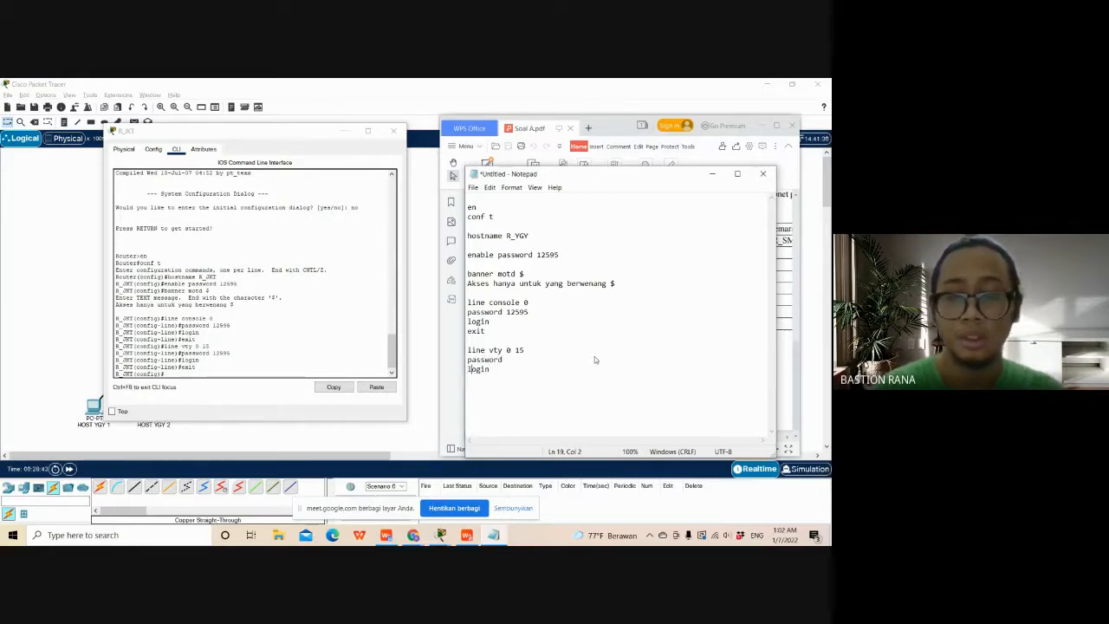
- Close the vty block in Notepad with an exit command below login, leaving a new line after it
{"action": "key", "text": "Right"}
{"action": "key", "text": "Right"}
{"action": "key", "text": "Right"}
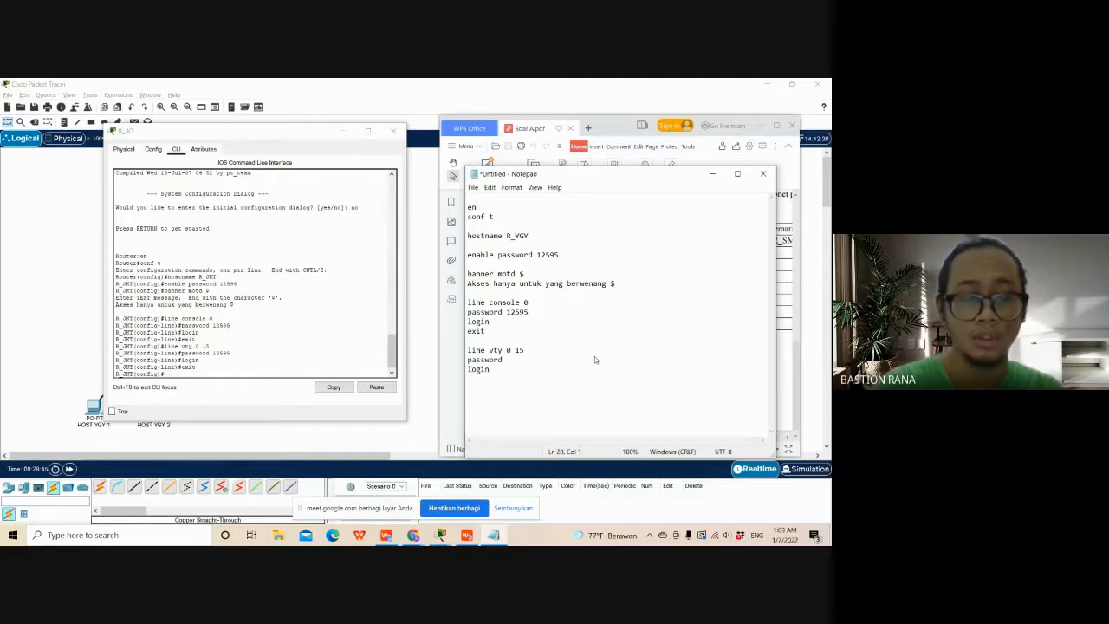
{"action": "type", "text": "exit"}
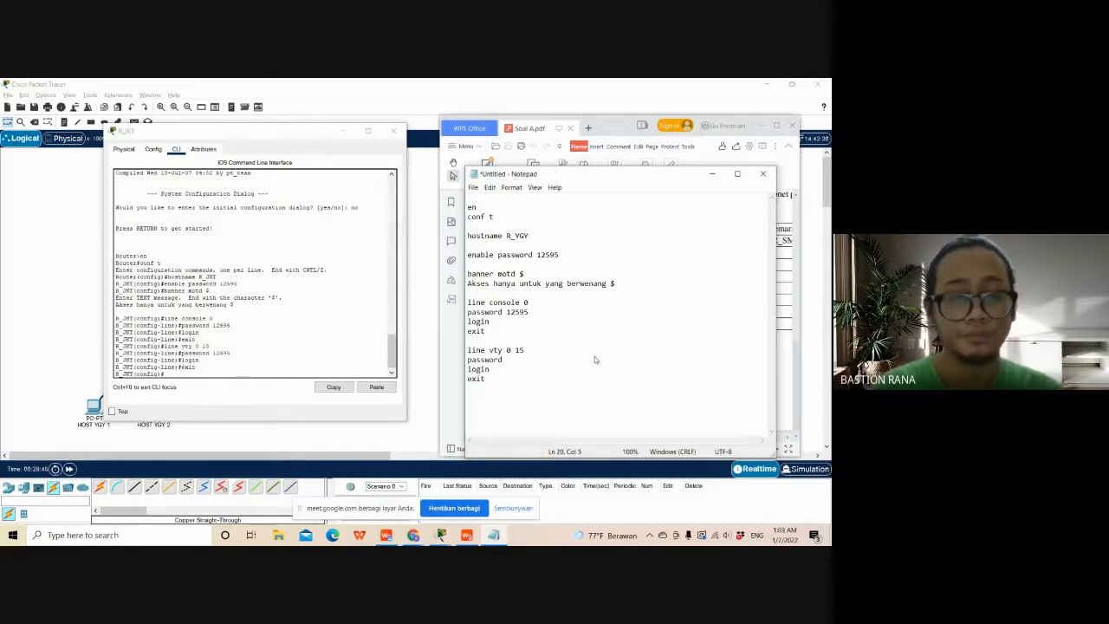
{"action": "key", "text": "Return"}
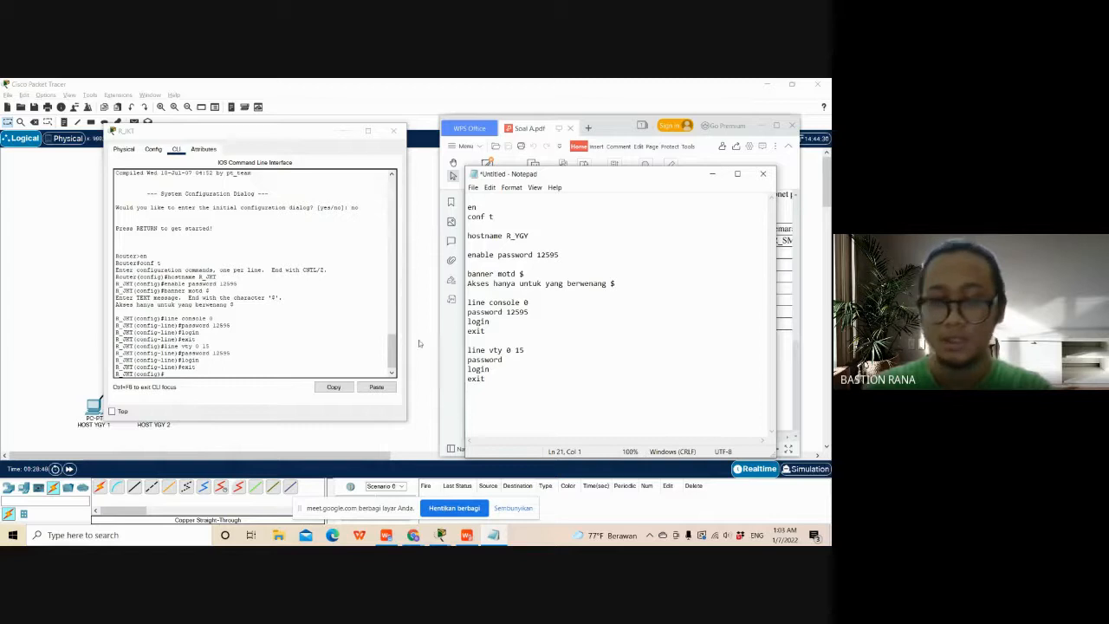
- Enter interface configuration for fa0/0 on R_JKT, and bring up the Document1 IP address list beside the router's command line
{"action": "left_click", "coordinate": [273, 370]}
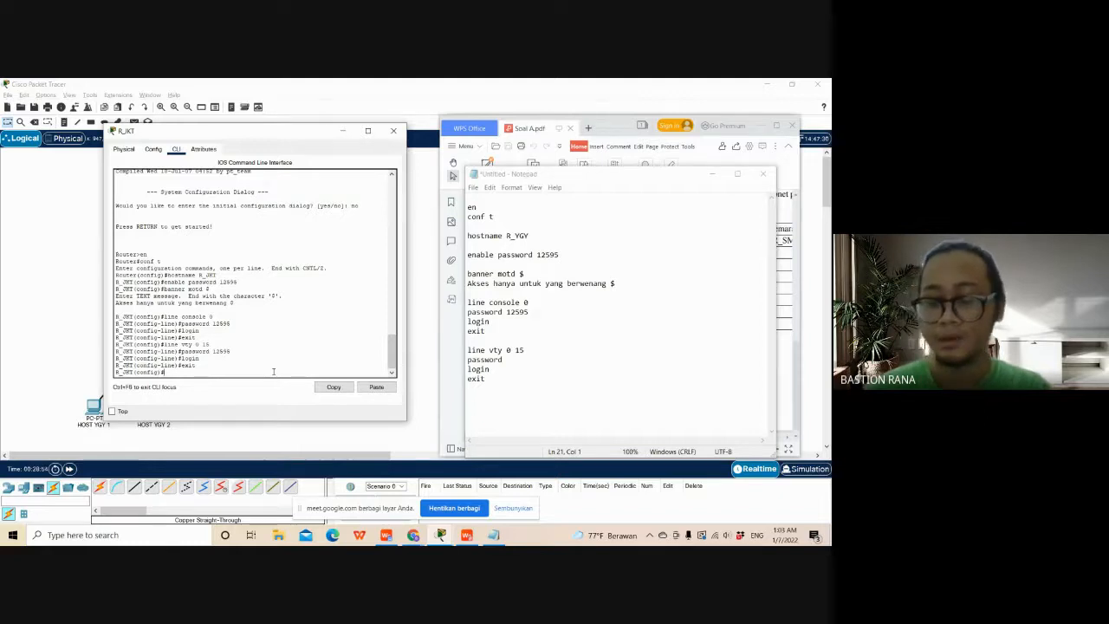
{"action": "type", "text": "line"}
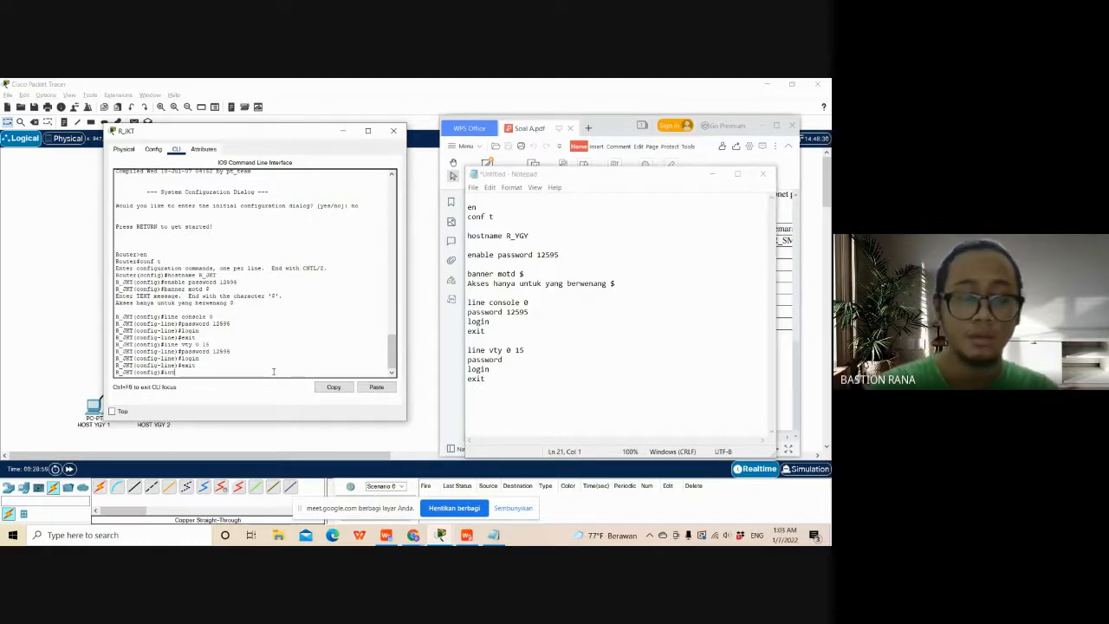
{"action": "type", "text": "0/0"}
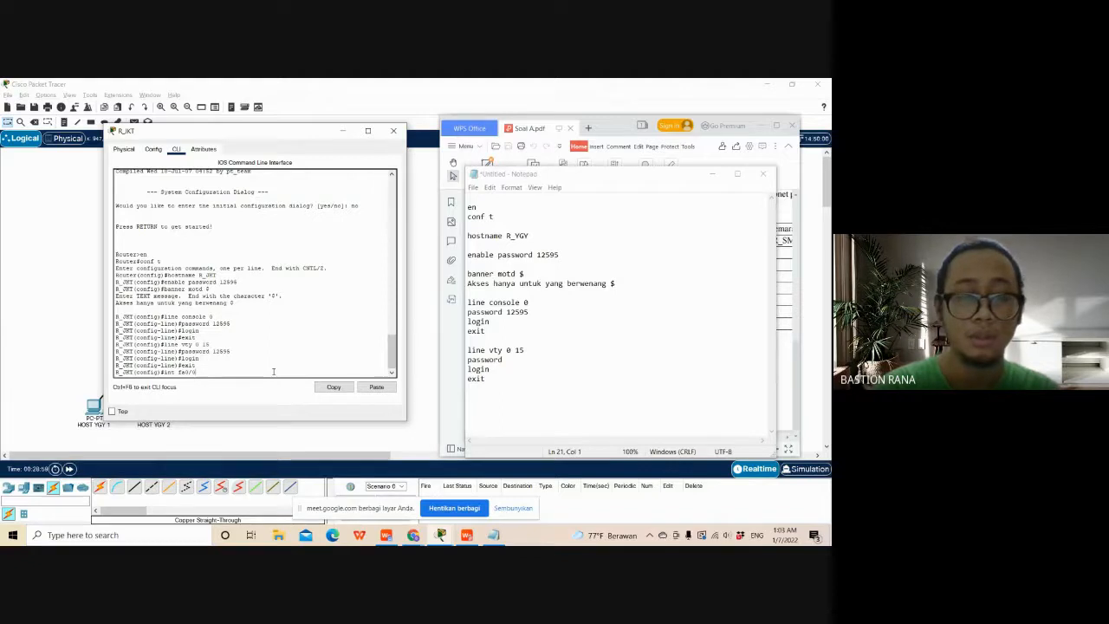
{"action": "key", "text": "Return"}
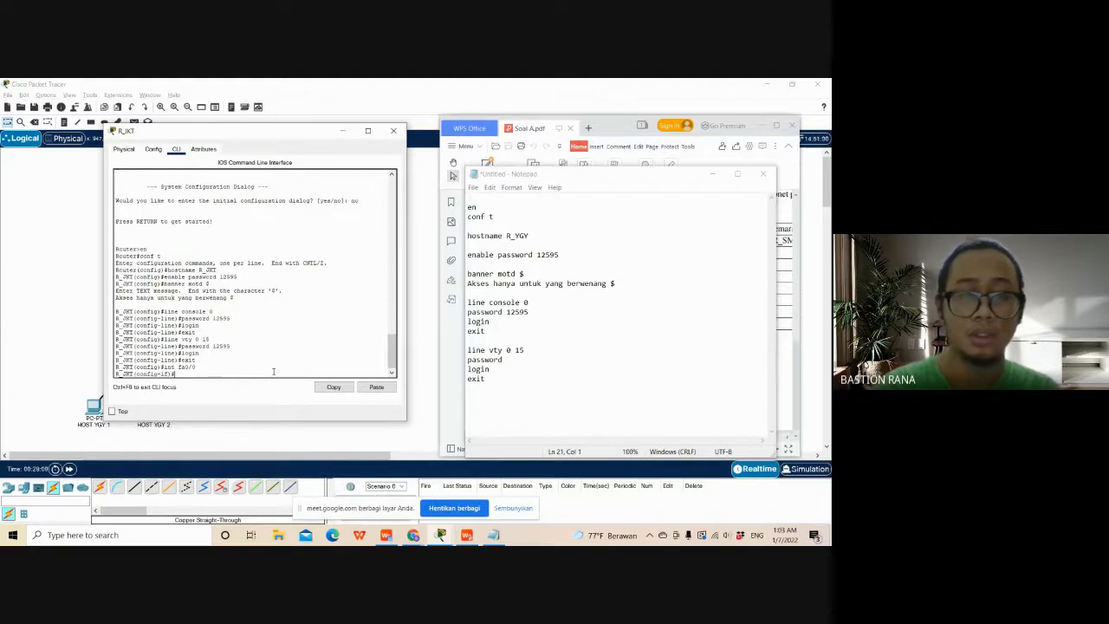
{"action": "left_click", "coordinate": [601, 174]}
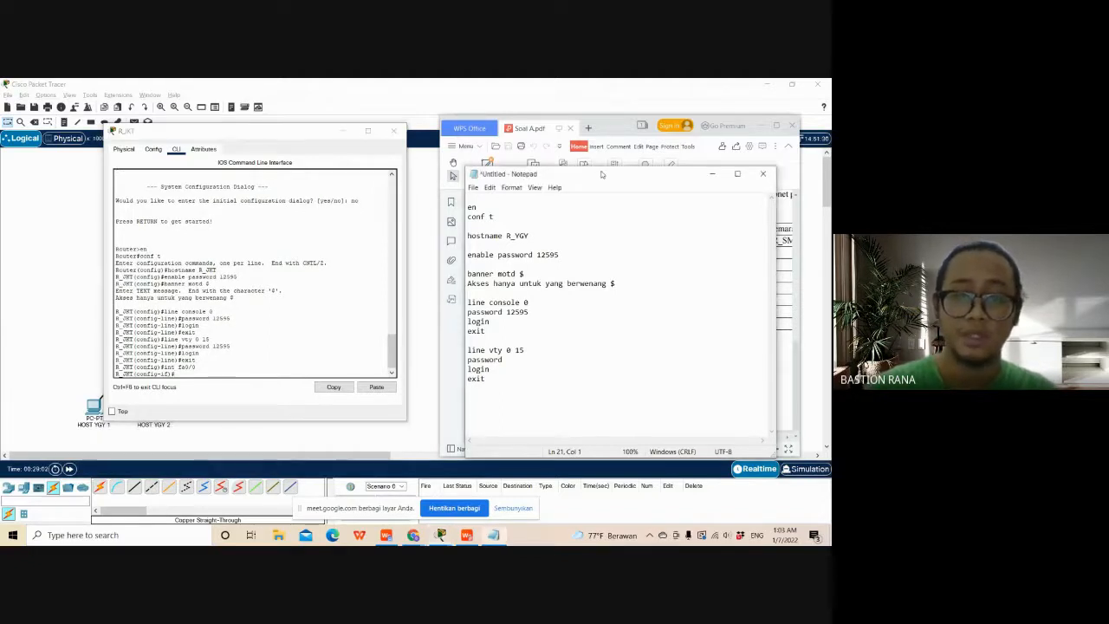
{"action": "left_click_drag", "start_coordinate": [602, 175], "coordinate": [554, 144]}
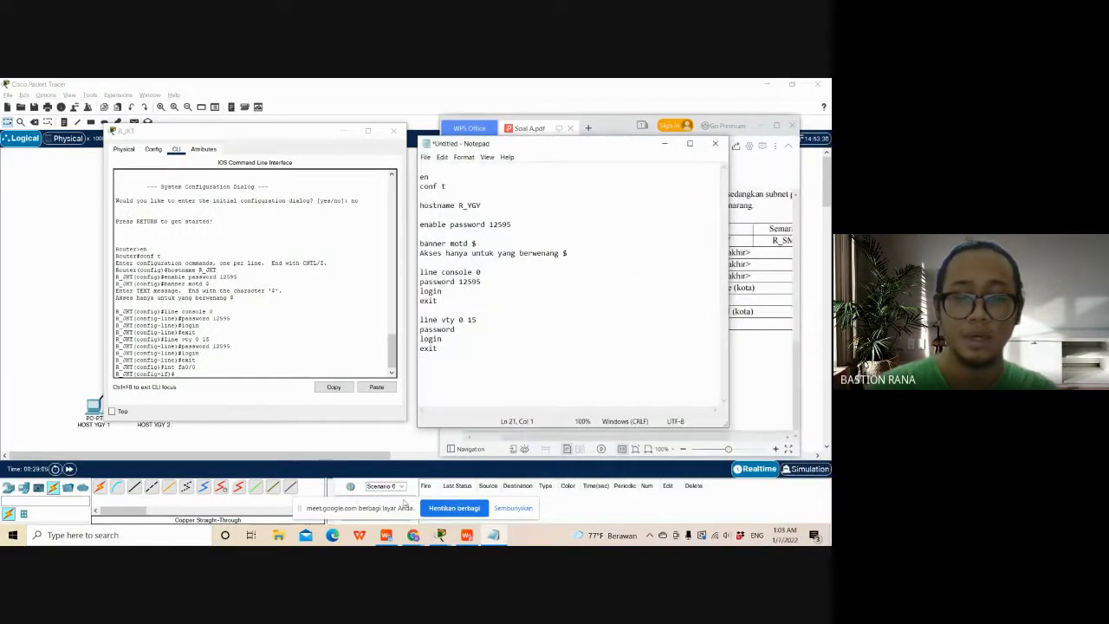
{"action": "mouse_move", "coordinate": [385, 535]}
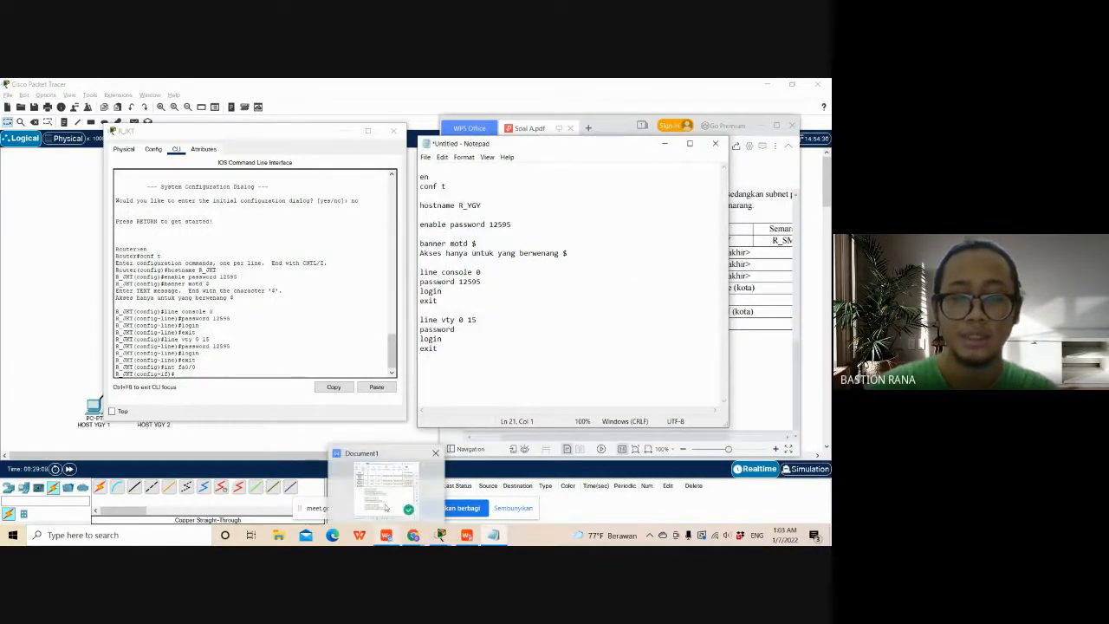
{"action": "left_click", "coordinate": [386, 509]}
{"action": "left_click_drag", "start_coordinate": [635, 182], "coordinate": [622, 110]}
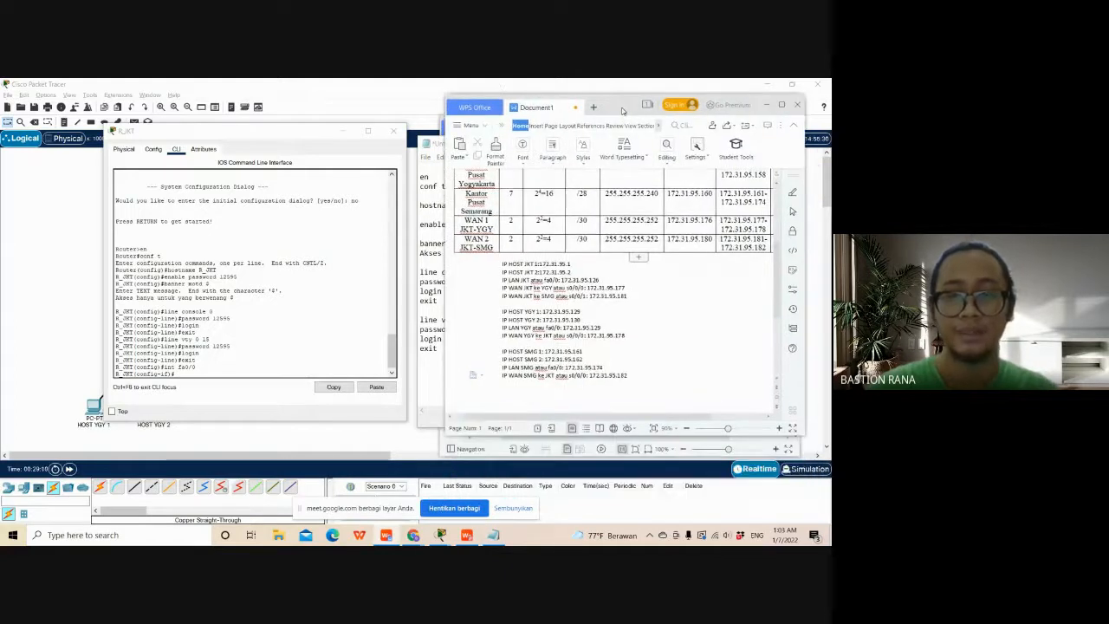
- Assign IP address 172.31.95.126 with subnet mask 255.255.255.128 to fa0/0 on R_JKT
{"action": "left_click", "coordinate": [239, 376]}
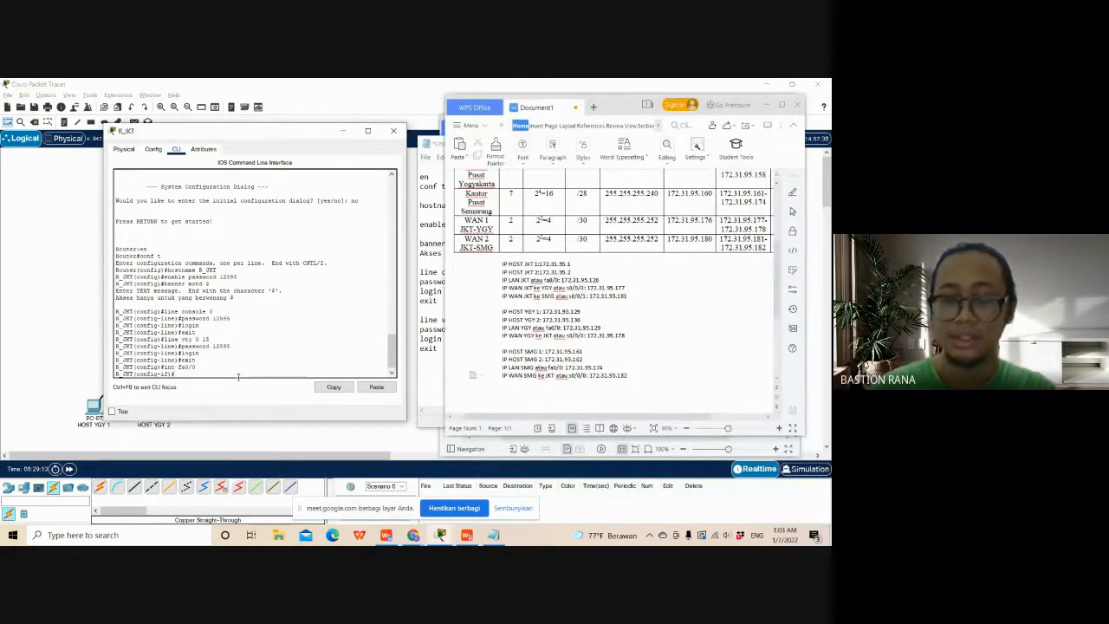
{"action": "type", "text": "i"}
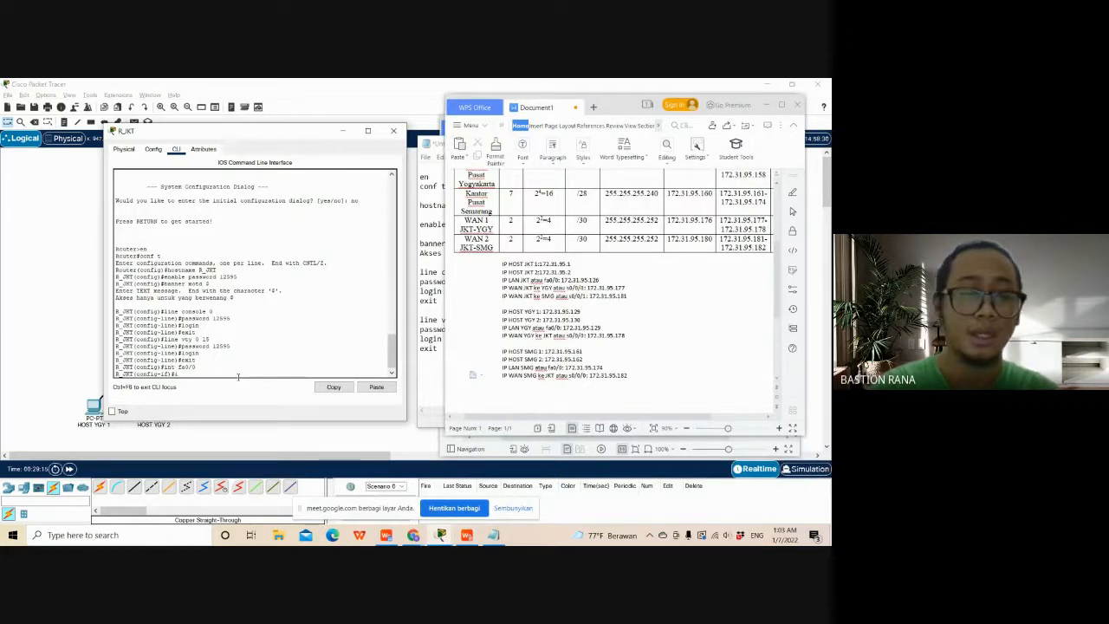
{"action": "type", "text": "p add "}
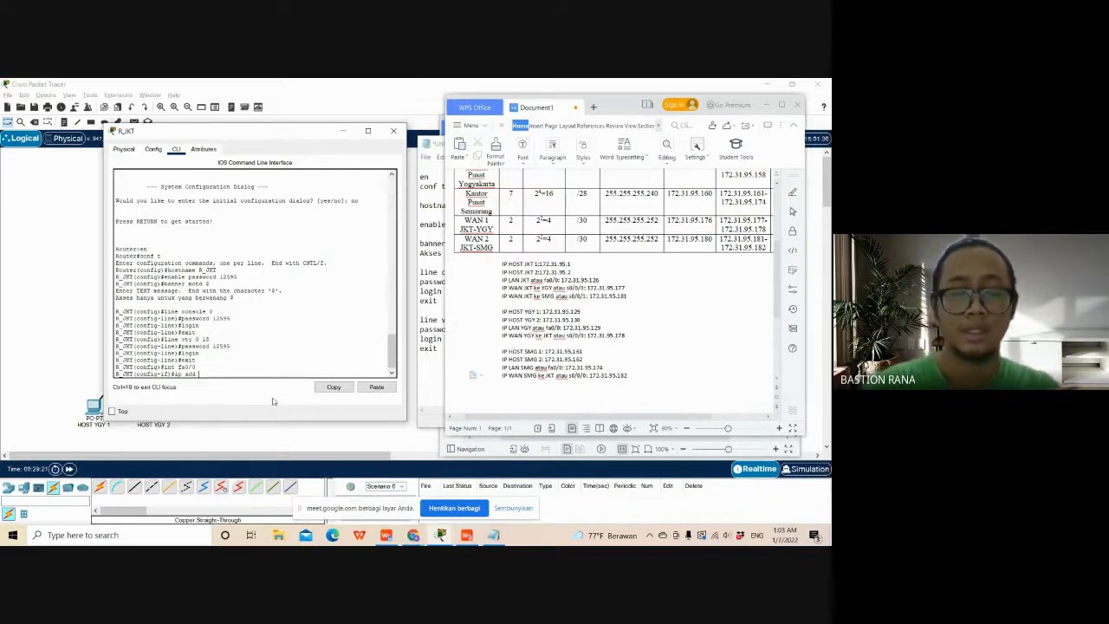
{"action": "type", "text": "172"}
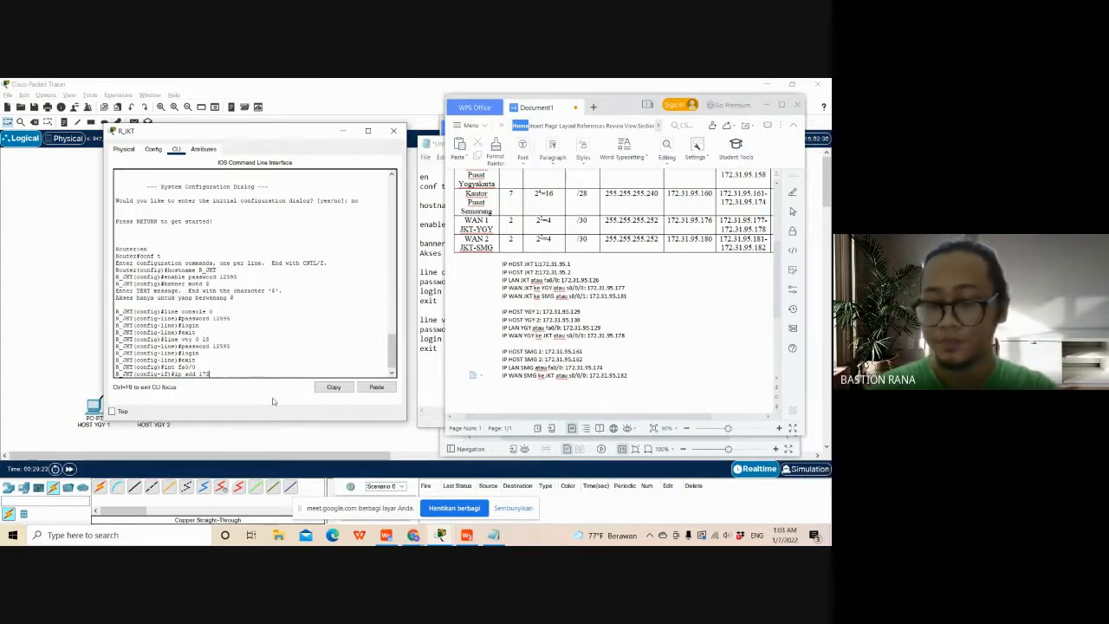
{"action": "type", "text": ".31."}
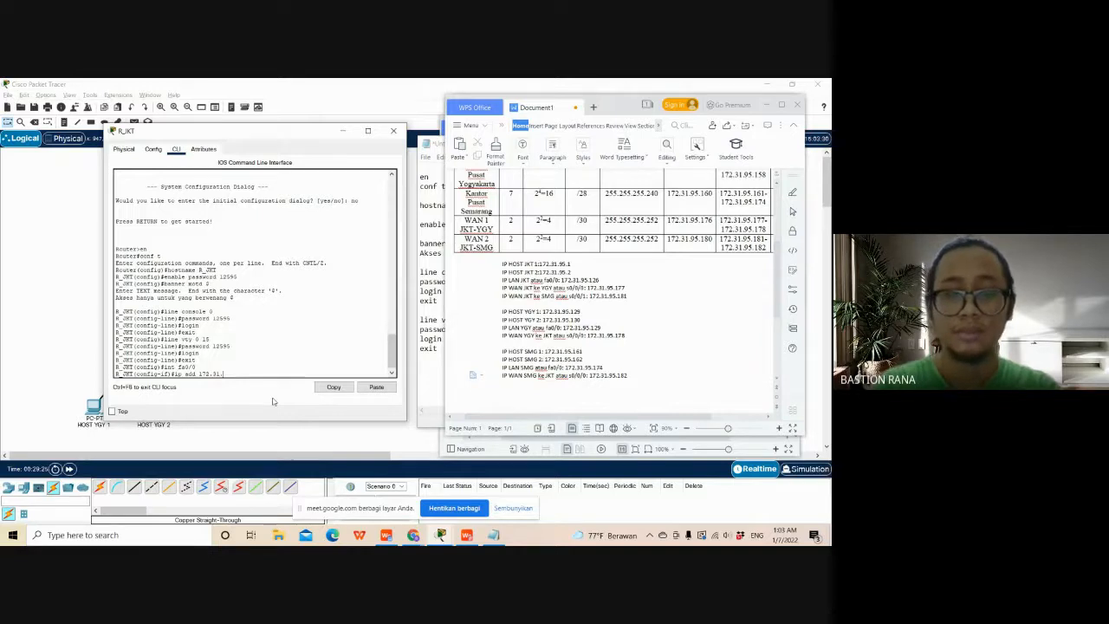
{"action": "type", "text": "95.1"}
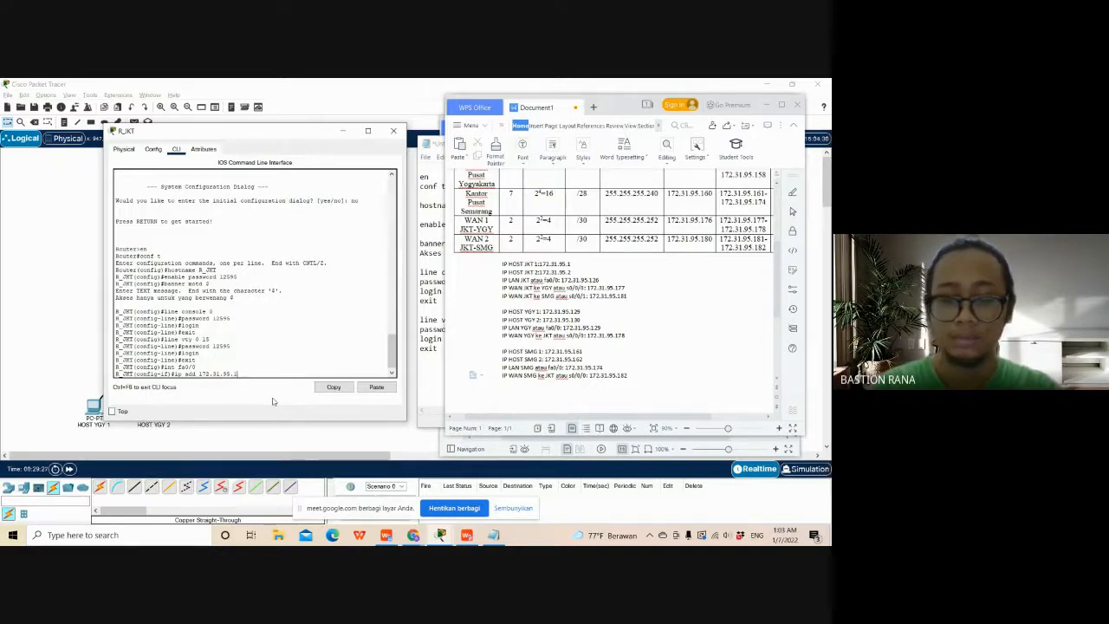
{"action": "type", "text": "26 2"}
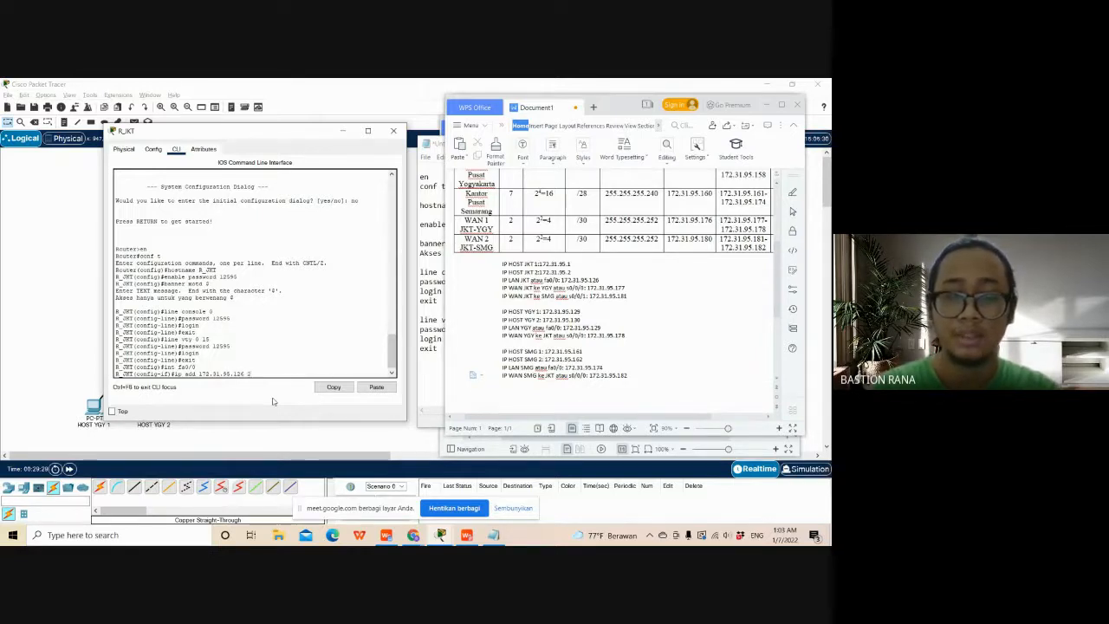
{"action": "type", "text": "55.255"}
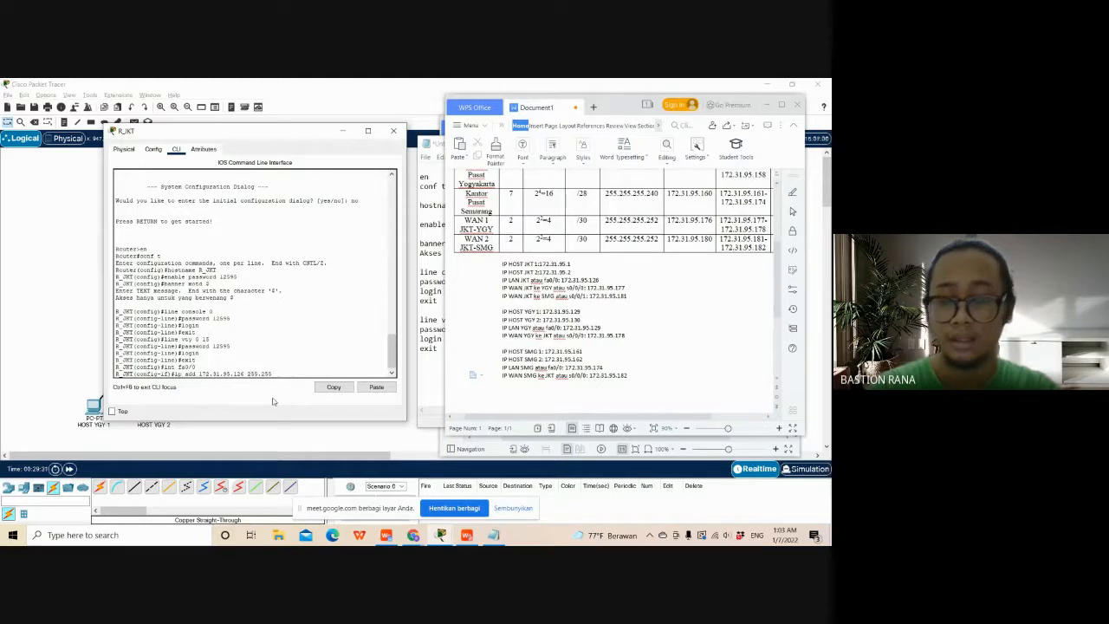
{"action": "type", "text": ".25"}
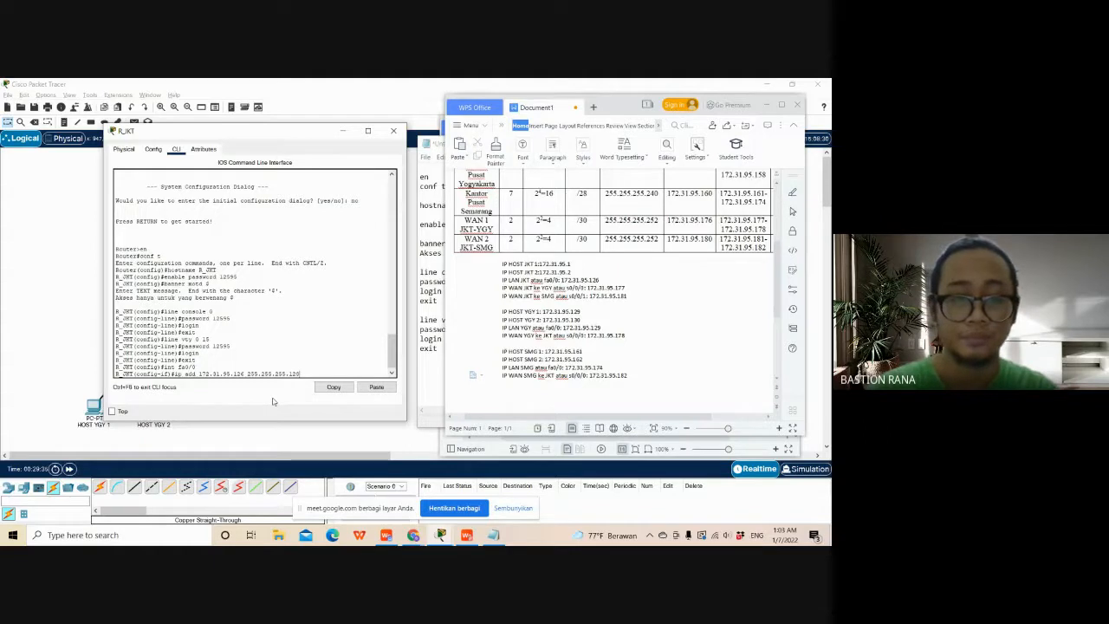
{"action": "type", "text": "5.128"}
{"action": "key", "text": "Return"}
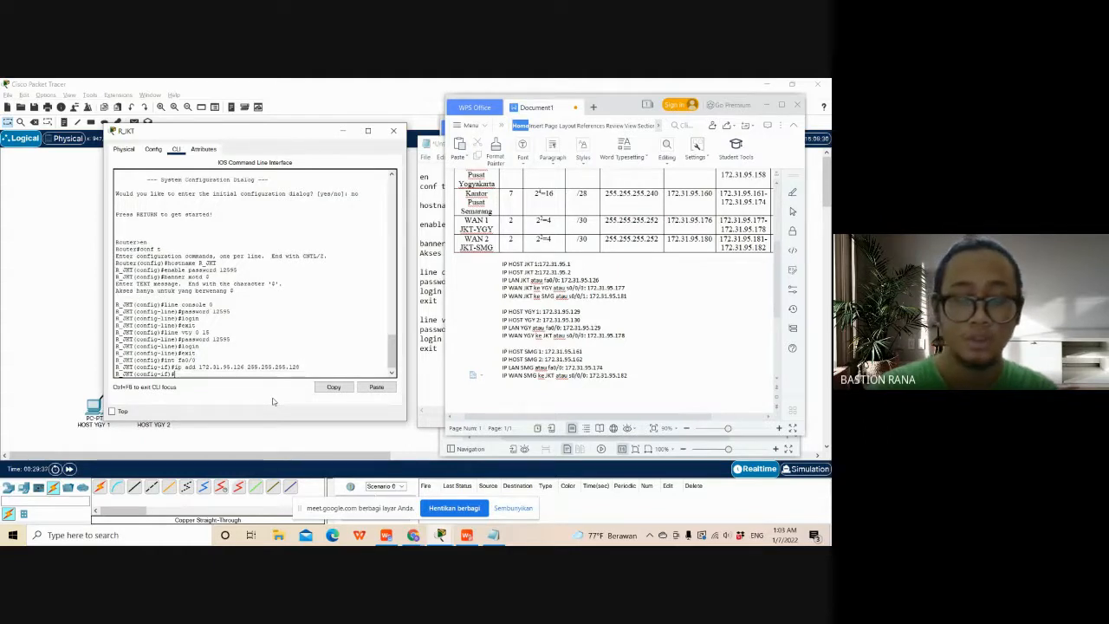
- Enable the fa0/0 interface on R_JKT with the no sh command
{"action": "type", "text": "no sh"}
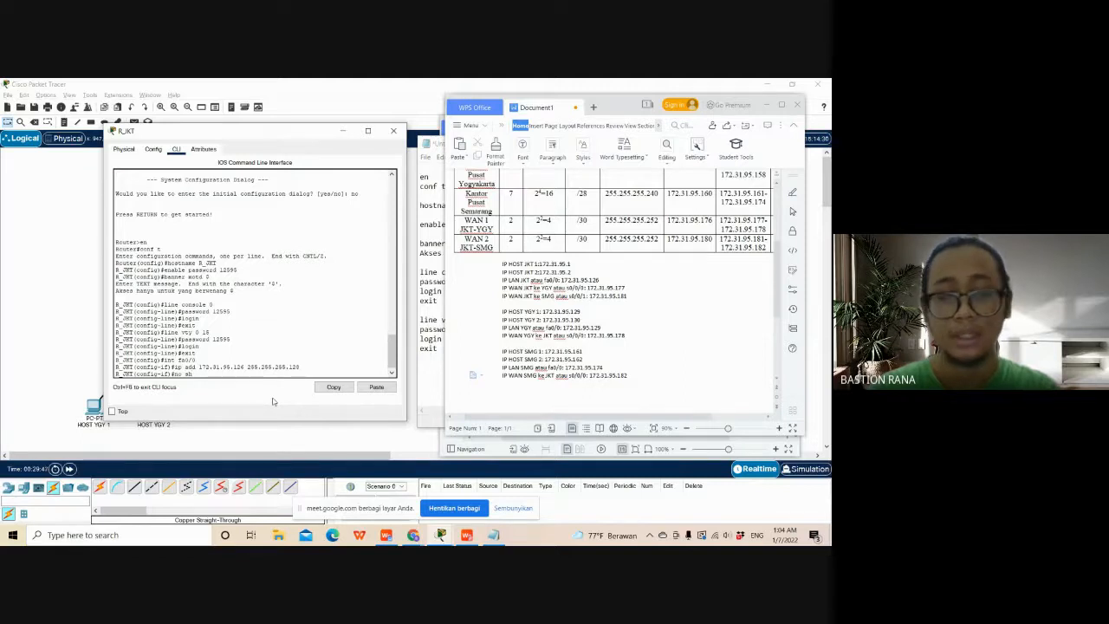
{"action": "key", "text": "Return"}
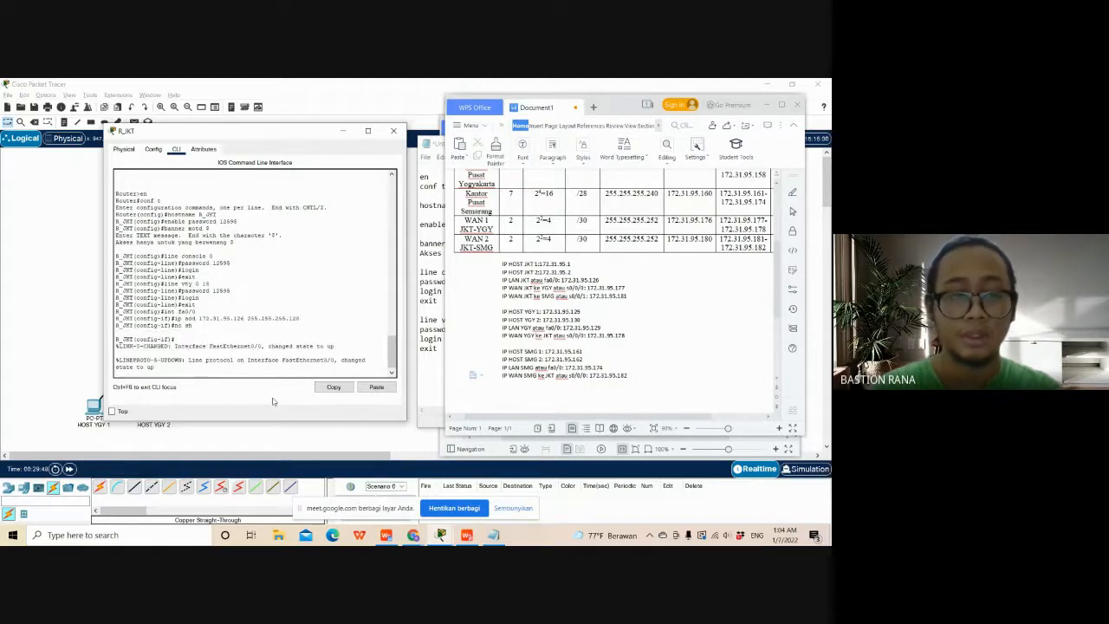
{"action": "key", "text": "Return"}
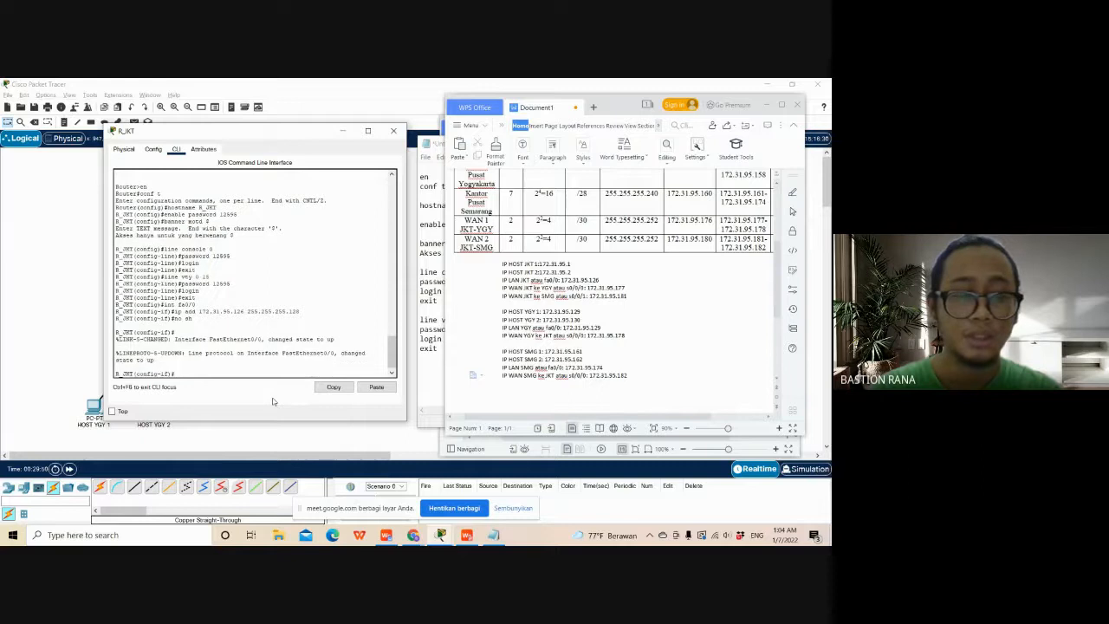
- Check the interface description requirement in Soal A.pdf, describe R_JKT's fa0/0 as "koneksi ke SW-LAN_JKT", and exit to global configuration mode
{"action": "left_click_drag", "start_coordinate": [619, 114], "coordinate": [600, 147]}
{"action": "left_click", "coordinate": [615, 126]}
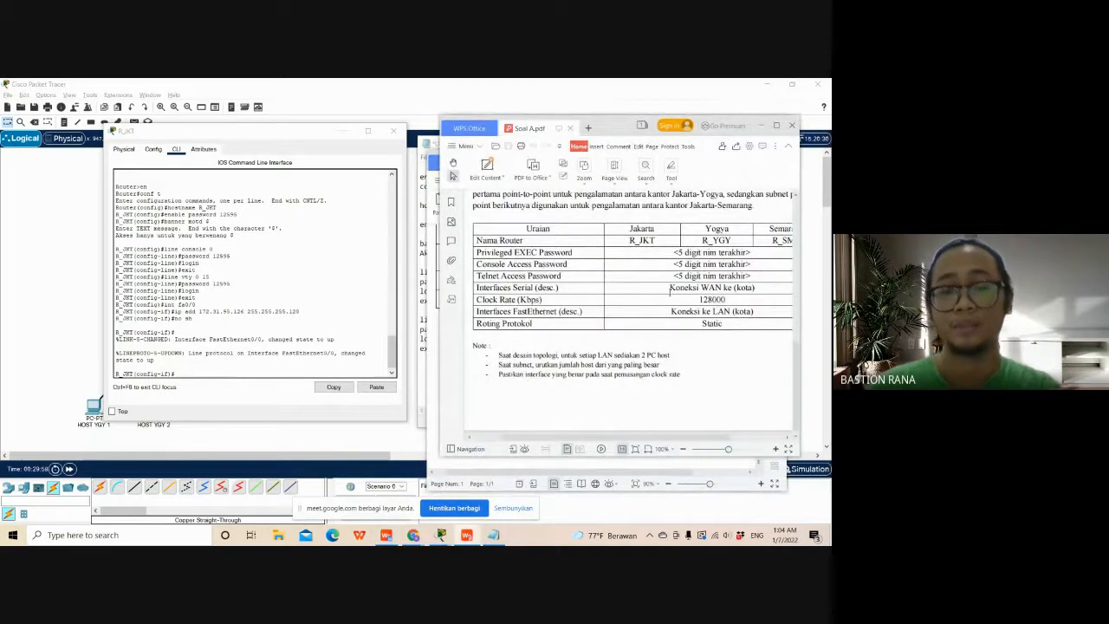
{"action": "left_click", "coordinate": [200, 379]}
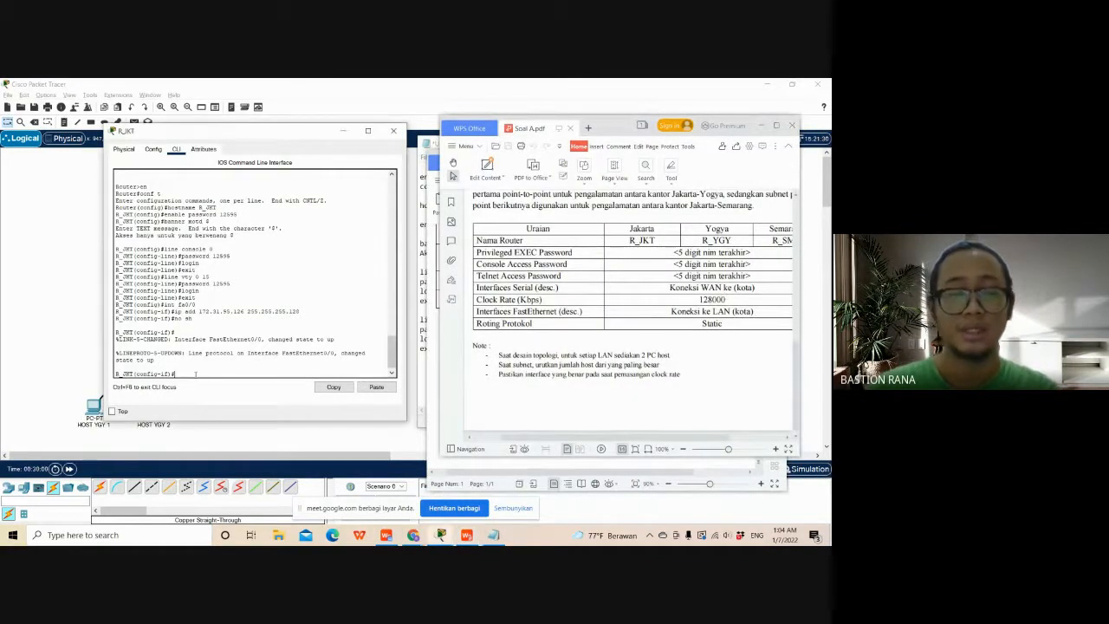
{"action": "type", "text": "desc"}
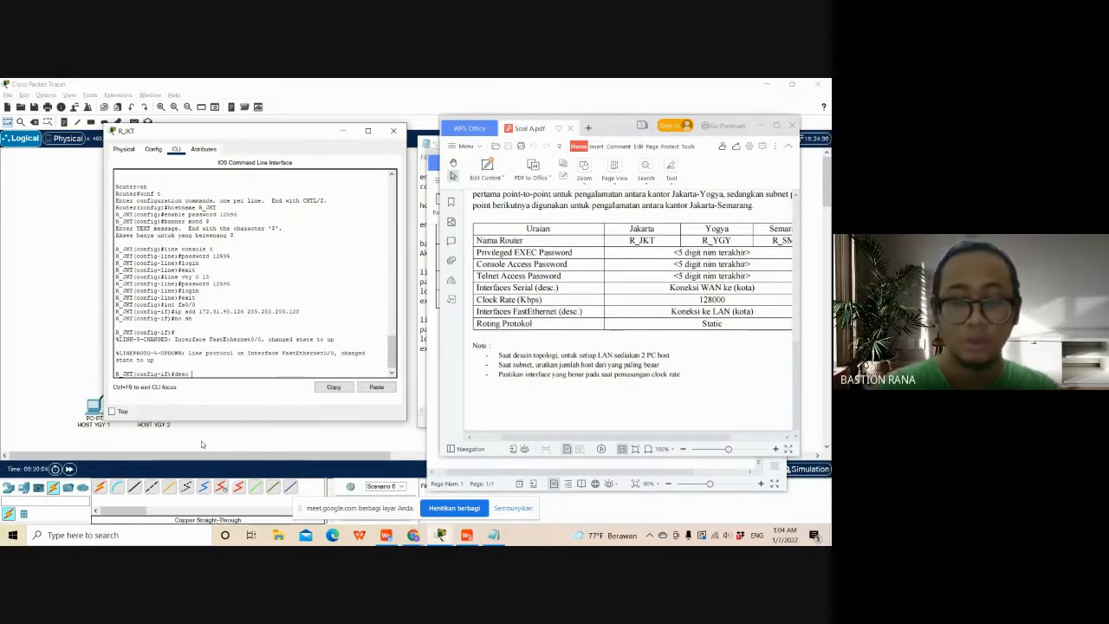
{"action": "type", "text": " koneksi"}
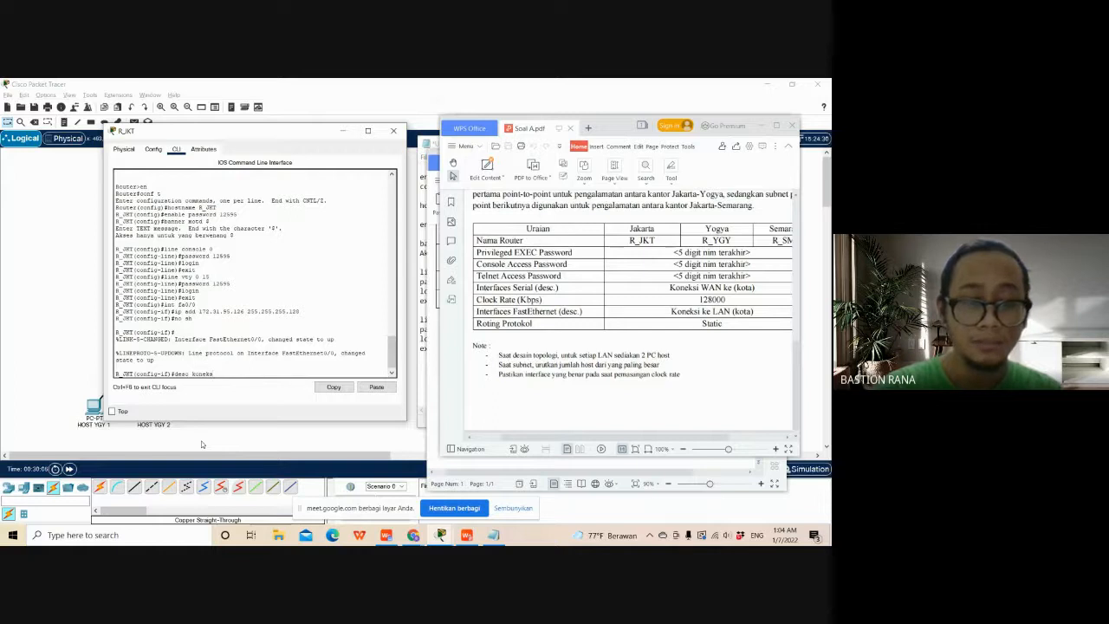
{"action": "type", "text": " W"}
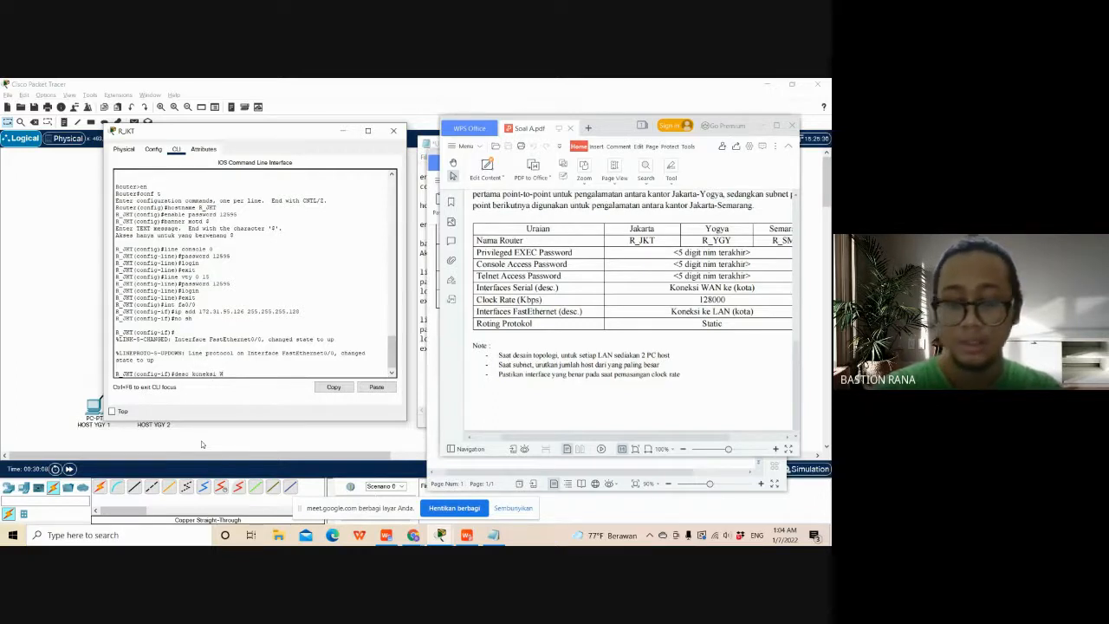
{"action": "type", "text": "SW-"}
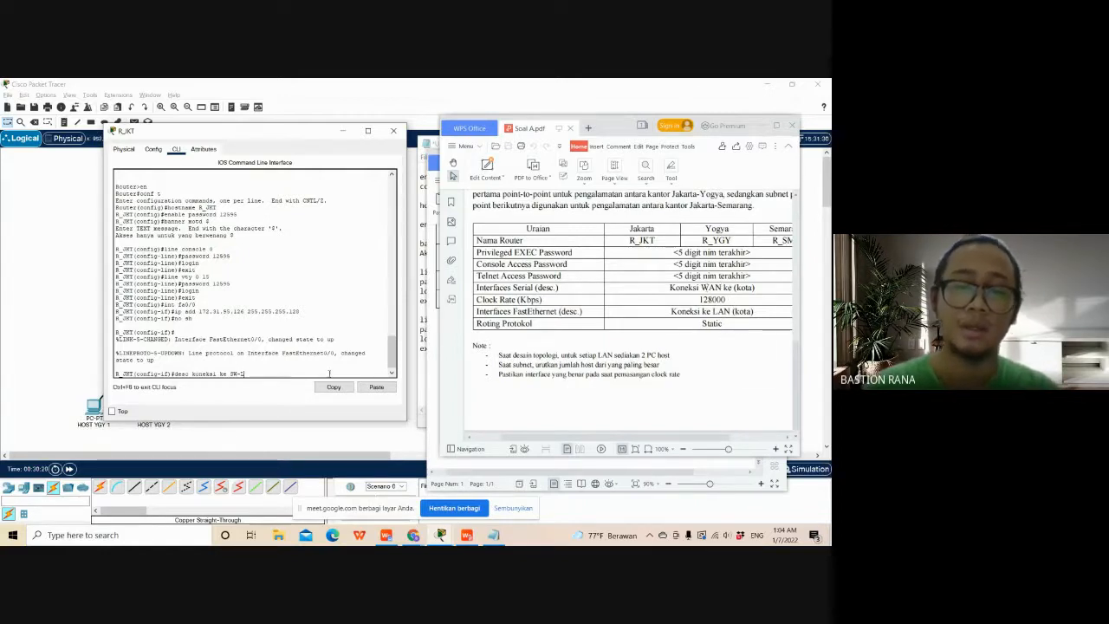
{"action": "type", "text": "LAN"}
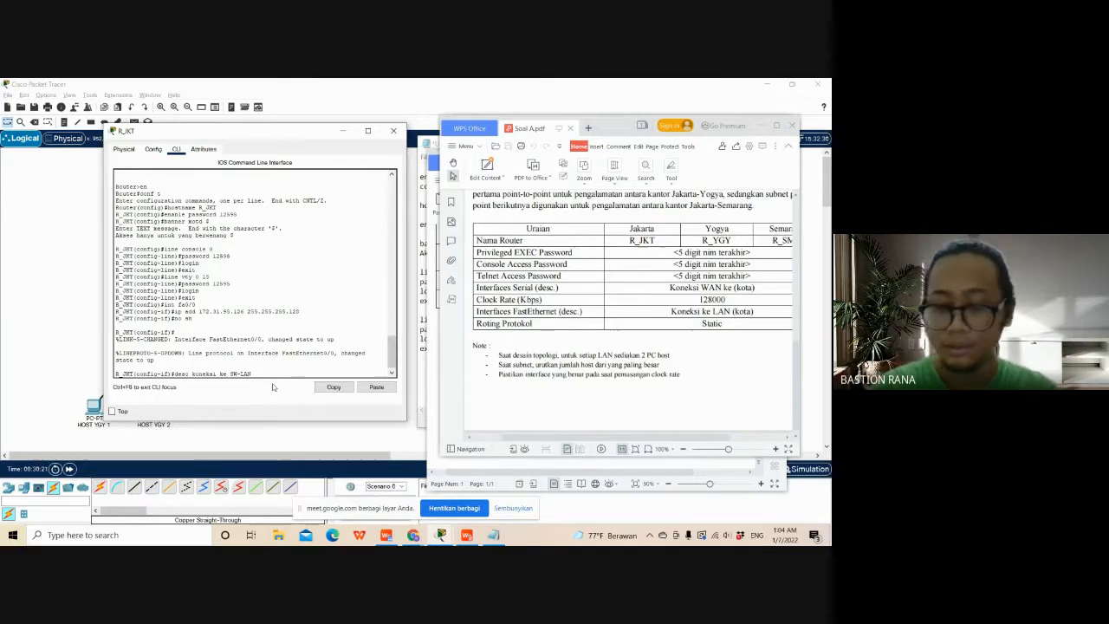
{"action": "type", "text": "_JKT"}
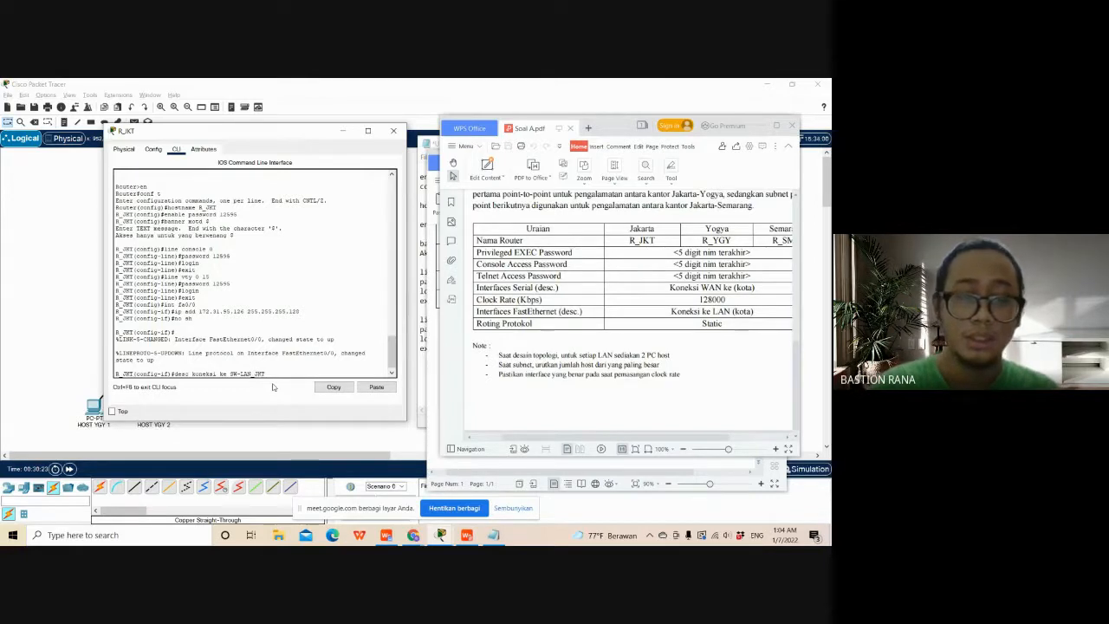
{"action": "key", "text": "Return"}
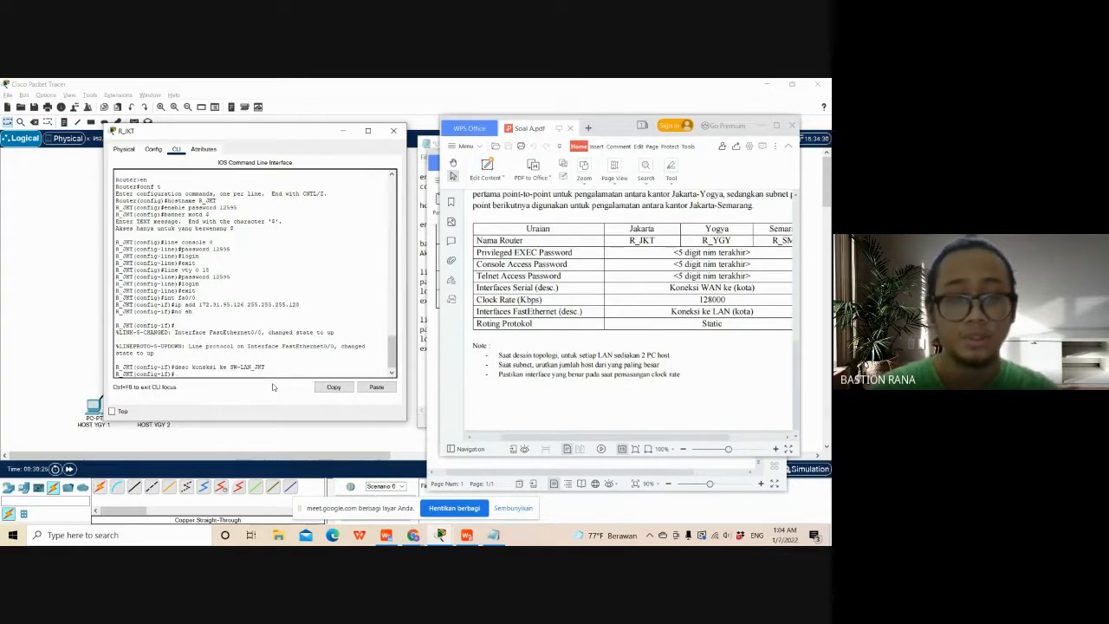
{"action": "type", "text": "exit"}
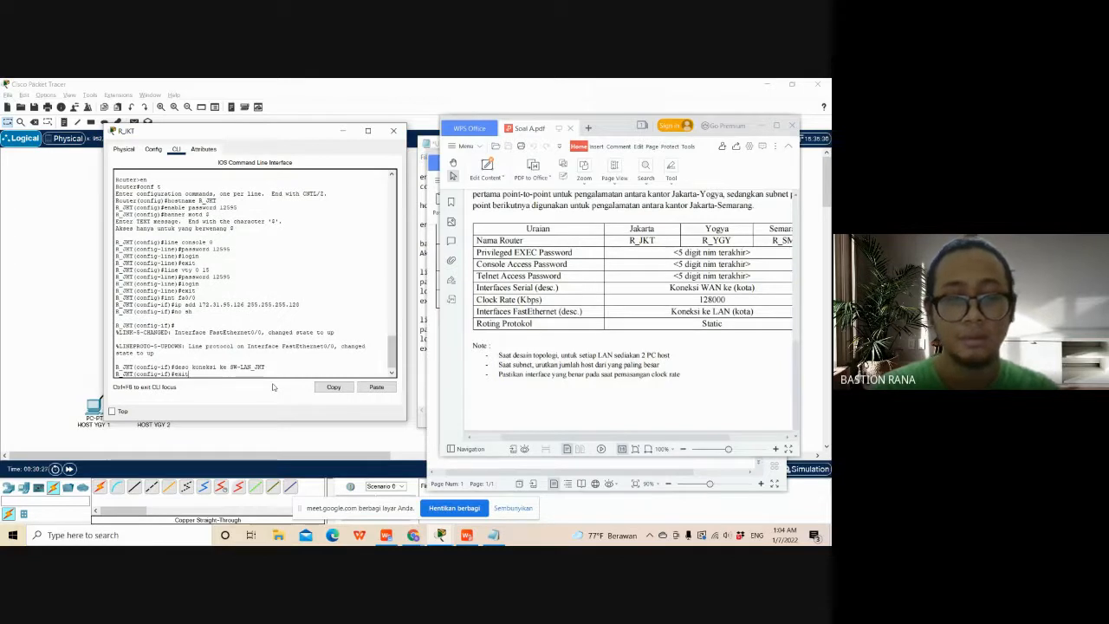
{"action": "key", "text": "Return"}
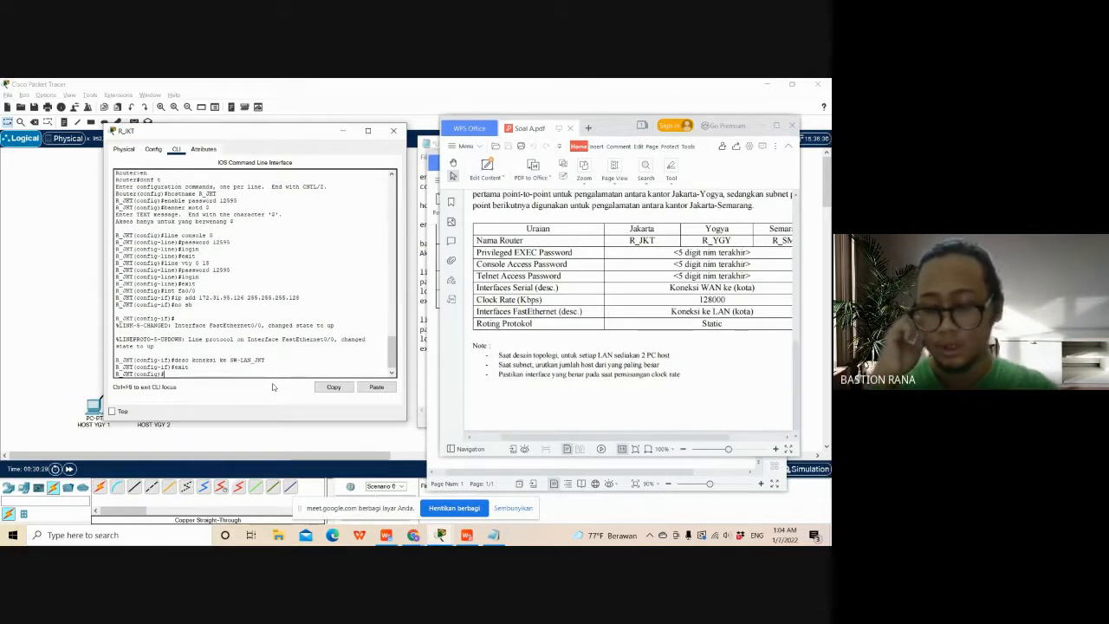
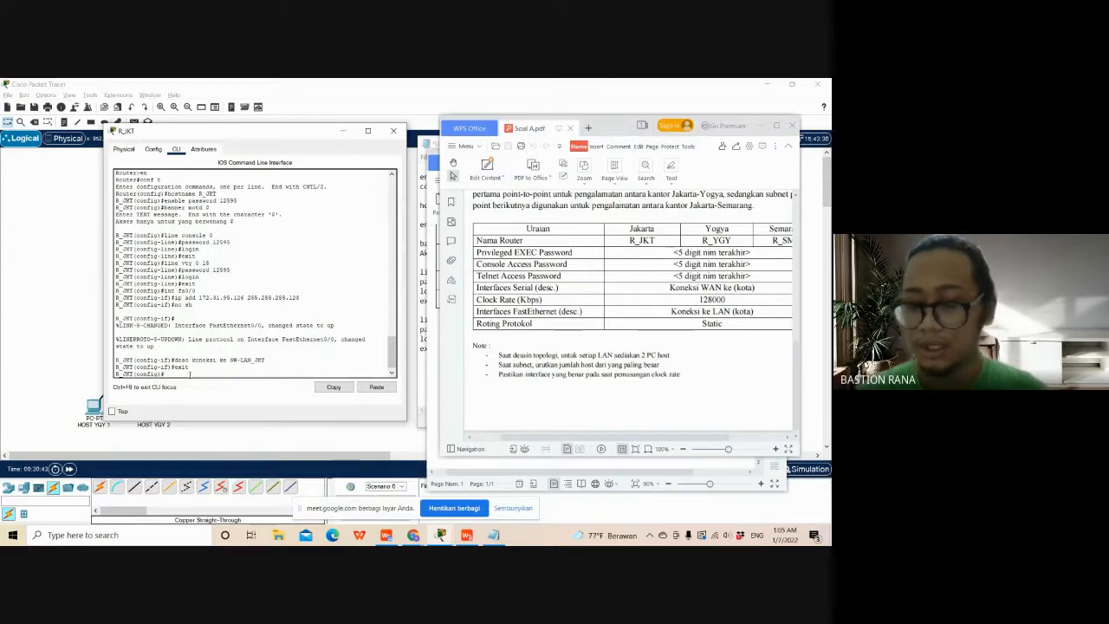
- Enter interface configuration for serial interface s0/0/0 on R_JKT
{"action": "type", "text": "int"}
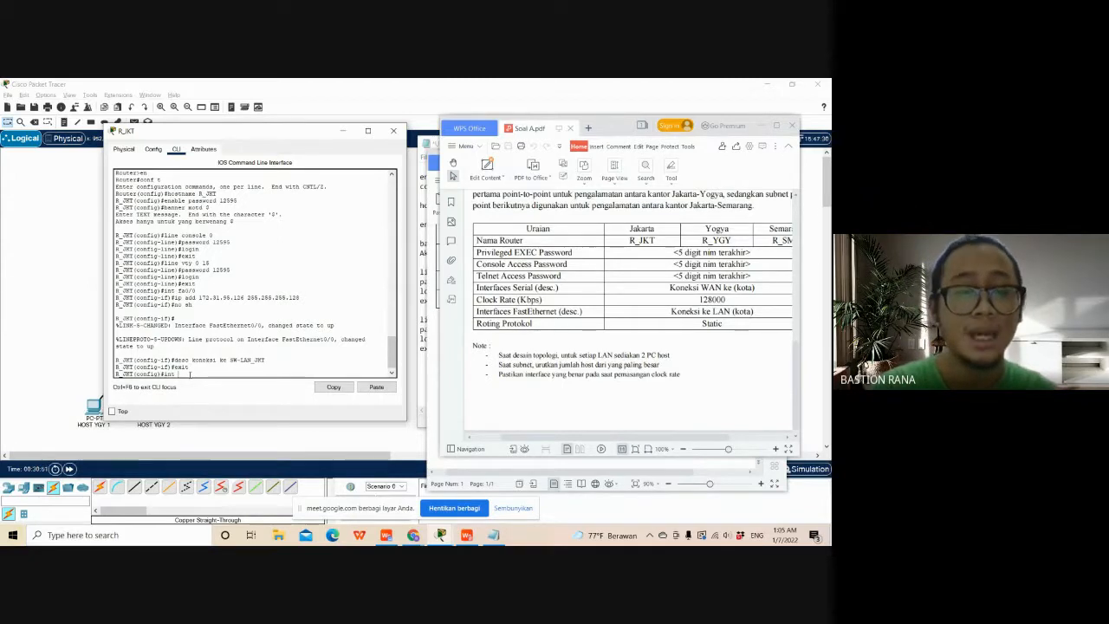
{"action": "key", "text": "BackSpace"}
{"action": "key", "text": "BackSpace"}
{"action": "key", "text": "BackSpace"}
{"action": "key", "text": "BackSpace"}
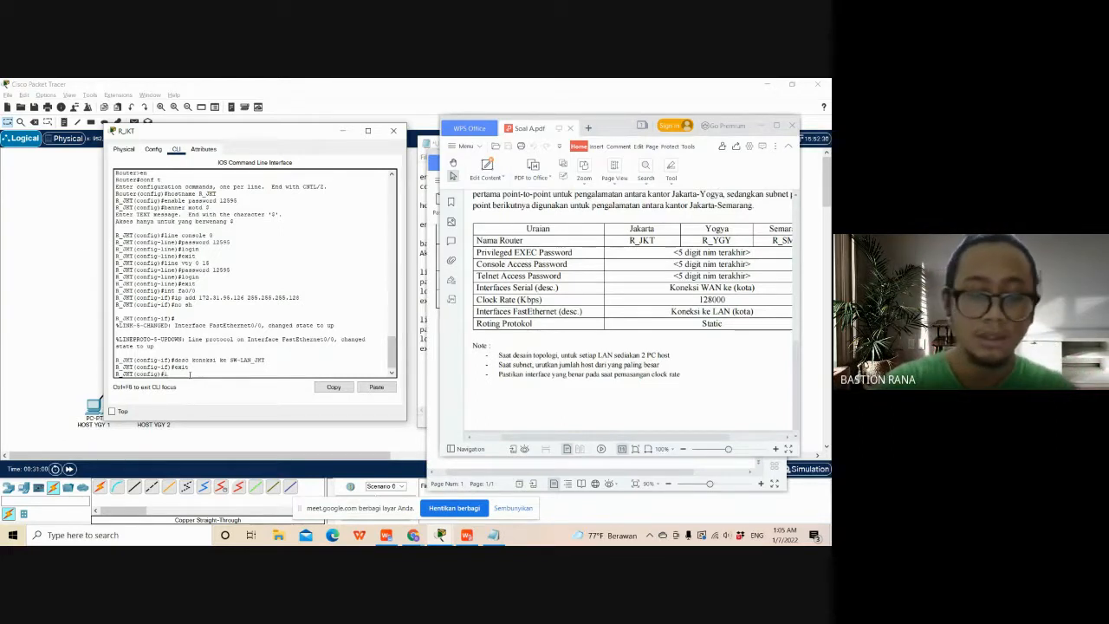
{"action": "type", "text": "nt s0"}
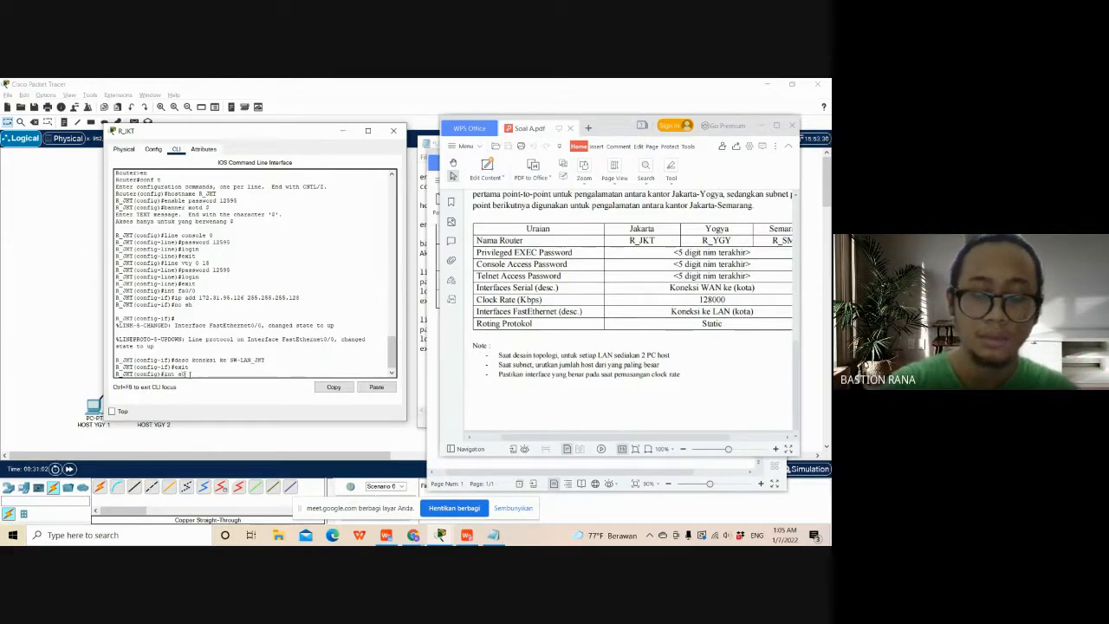
{"action": "type", "text": "/0/0"}
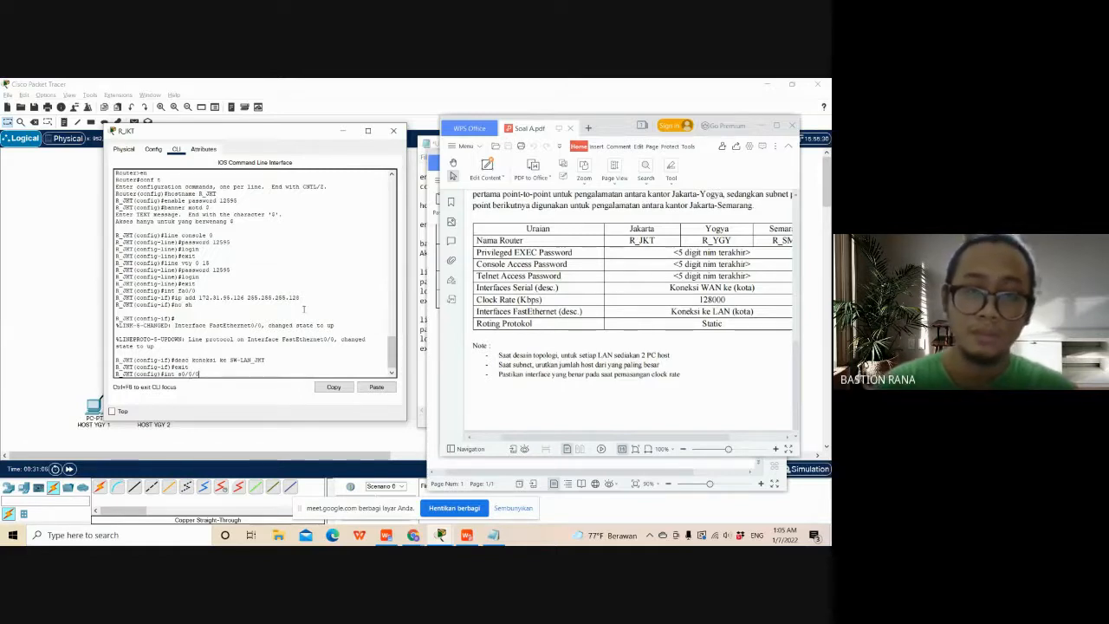
{"action": "key", "text": "Return"}
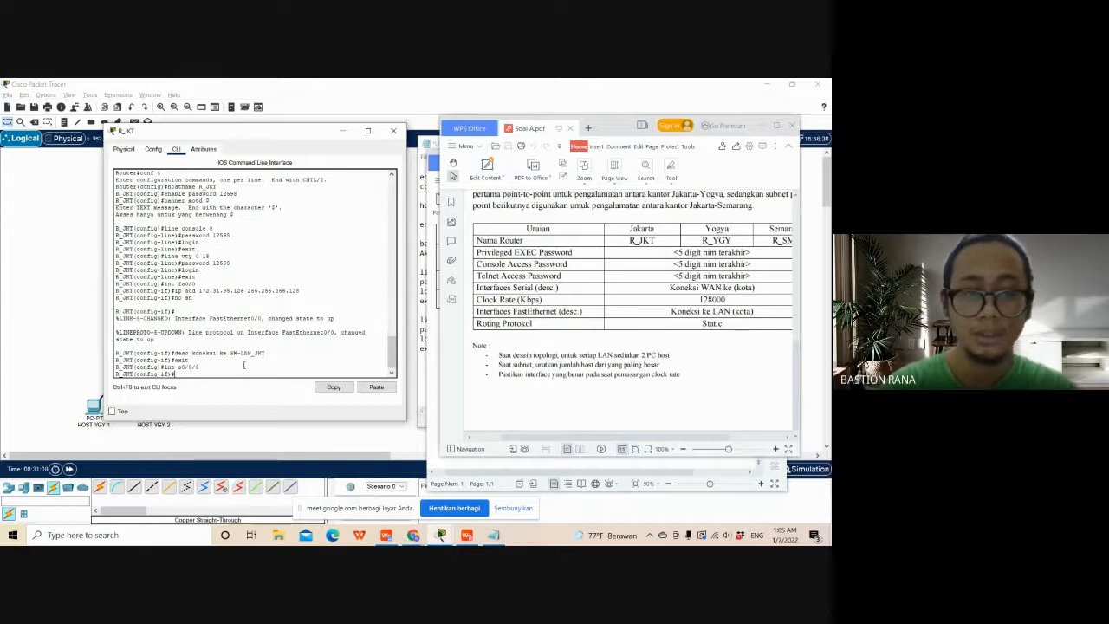
- Assign IP address 172.31.95.177 with subnet mask 255.255.255.252 to s0/0/0 on R_JKT, checking the address against the list in Document1
{"action": "type", "text": "ip add"}
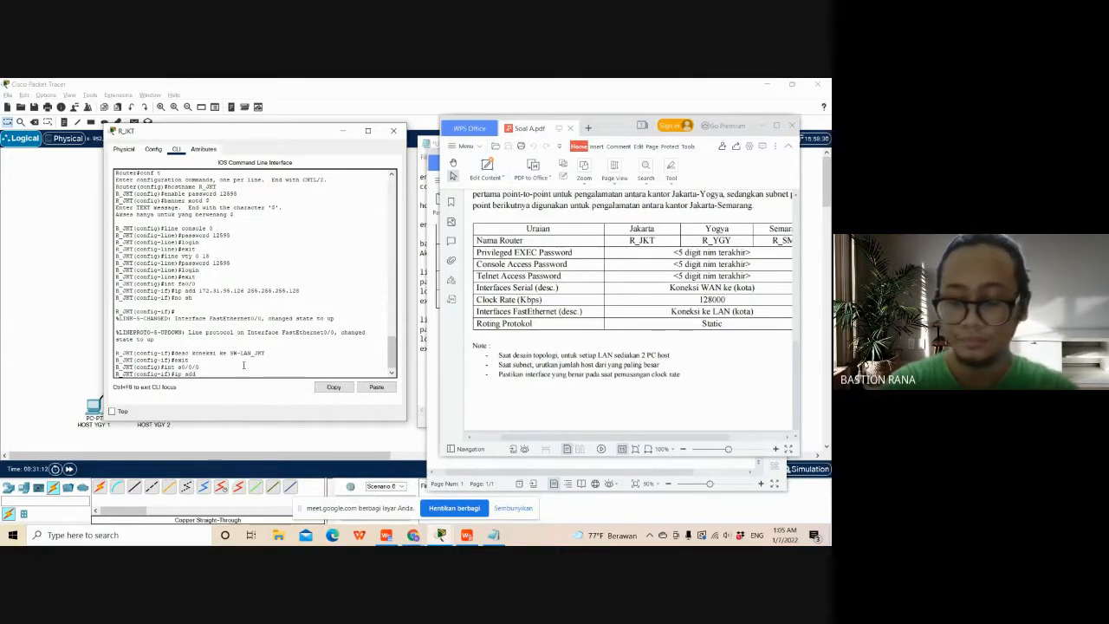
{"action": "type", "text": " 172."}
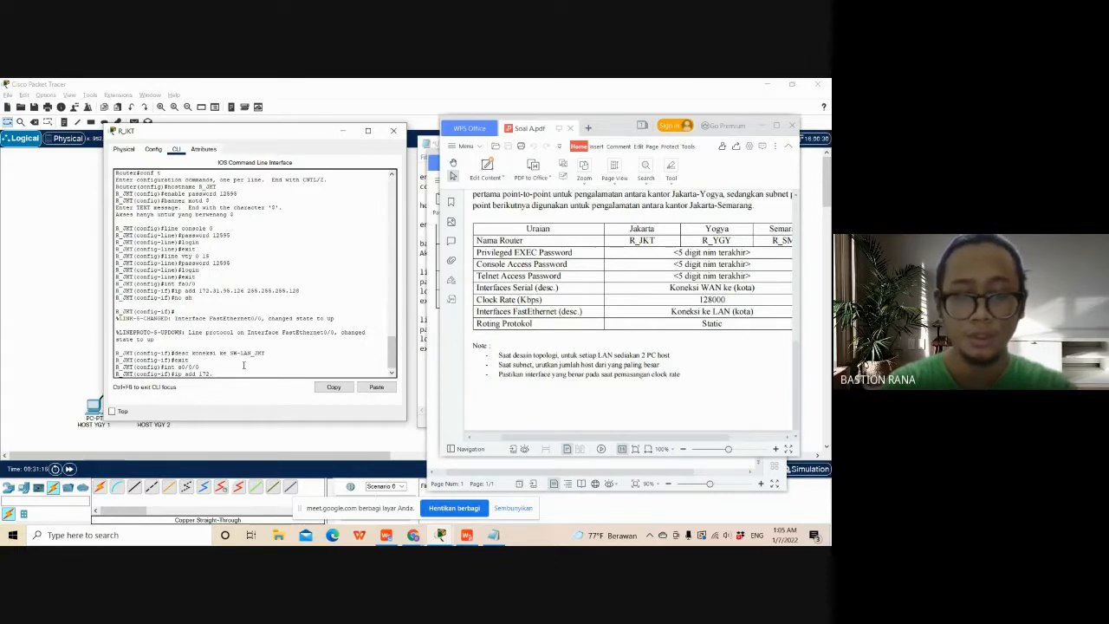
{"action": "type", "text": "31"}
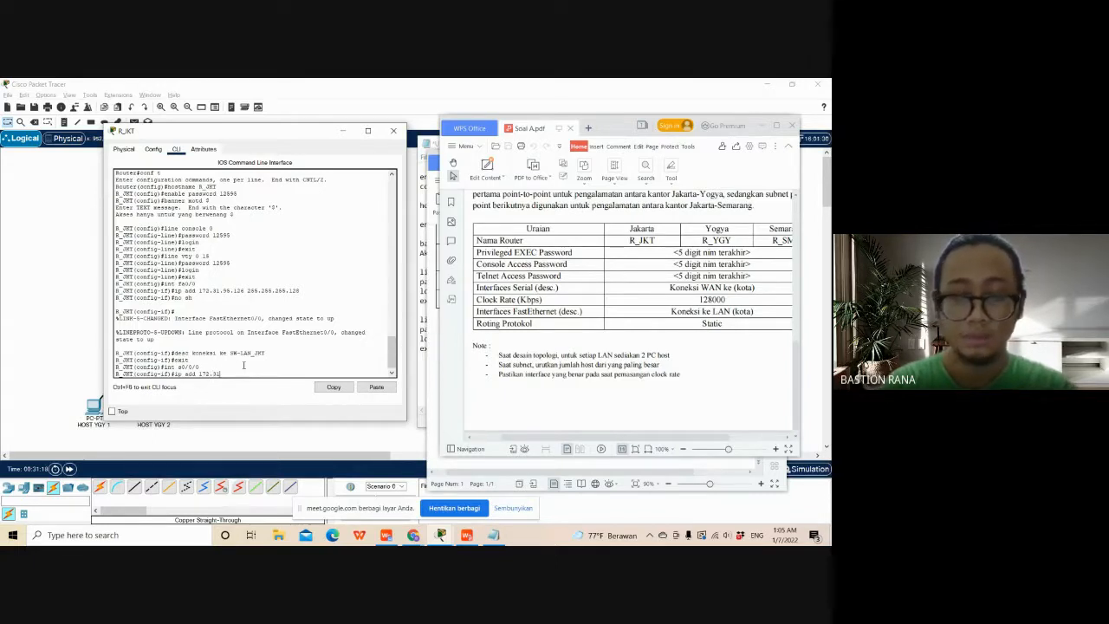
{"action": "type", "text": ".95"}
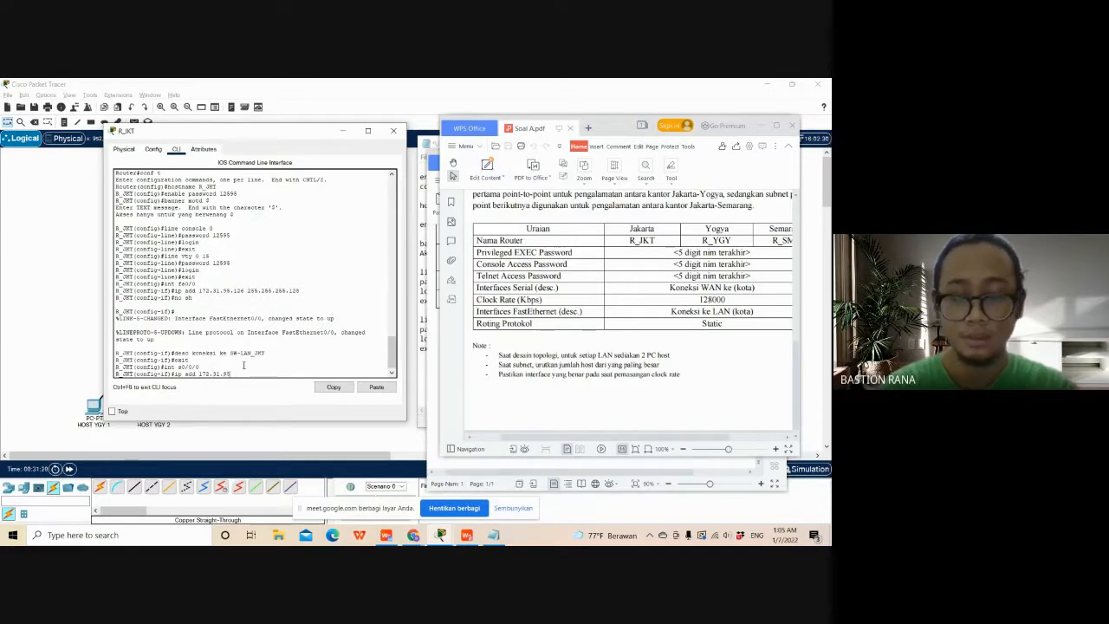
{"action": "type", "text": ".1"}
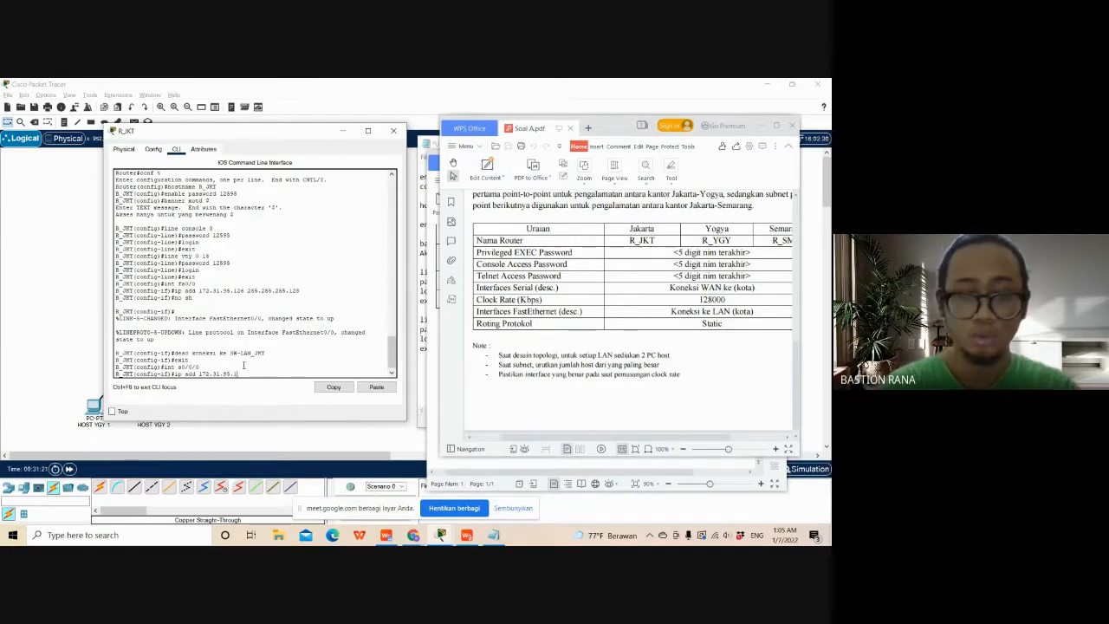
{"action": "type", "text": "77"}
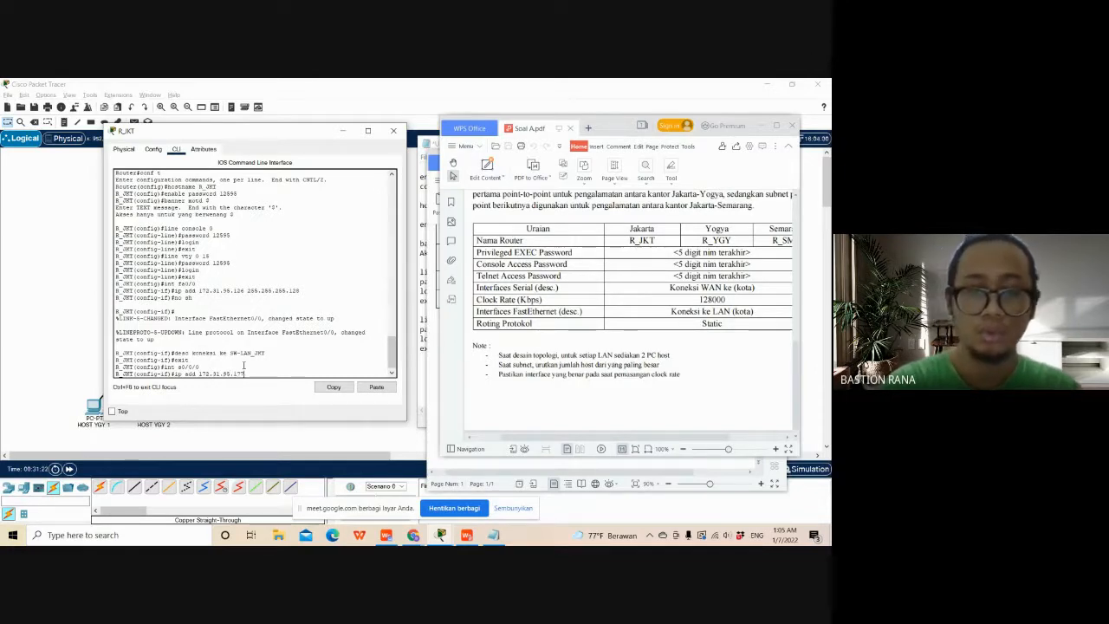
{"action": "left_click", "coordinate": [430, 182]}
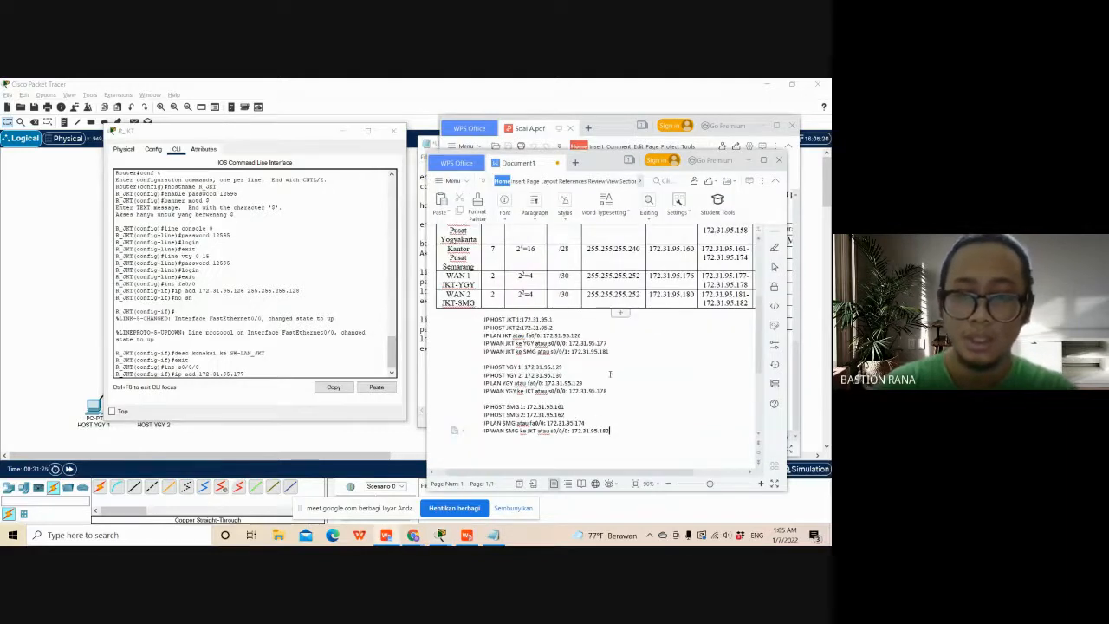
{"action": "left_click_drag", "start_coordinate": [609, 345], "coordinate": [485, 344]}
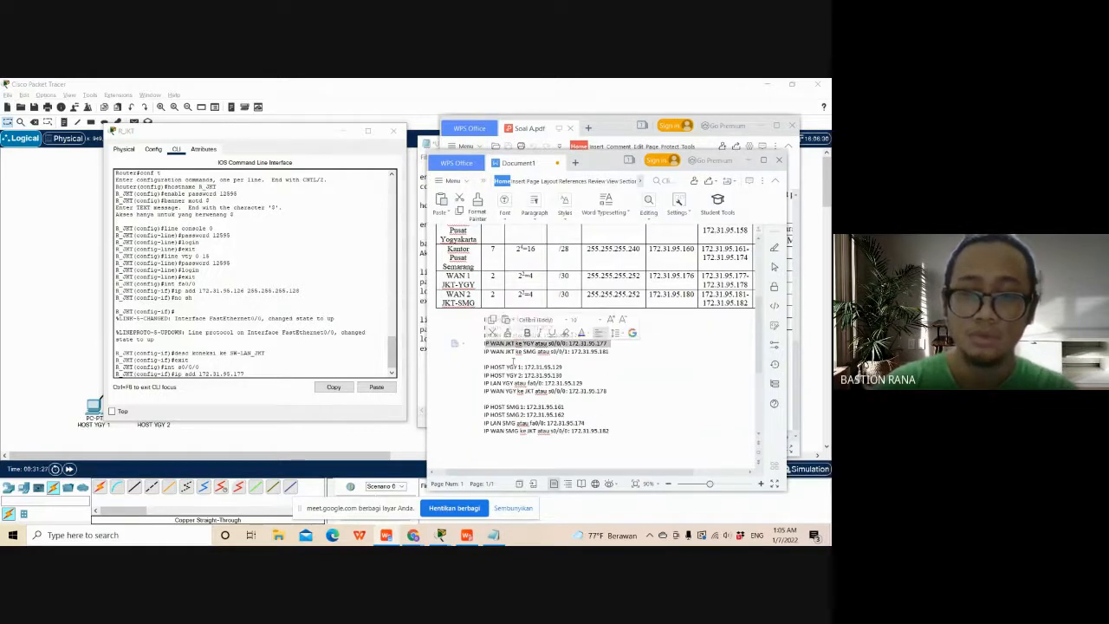
{"action": "left_click", "coordinate": [602, 385]}
{"action": "left_click", "coordinate": [243, 370]}
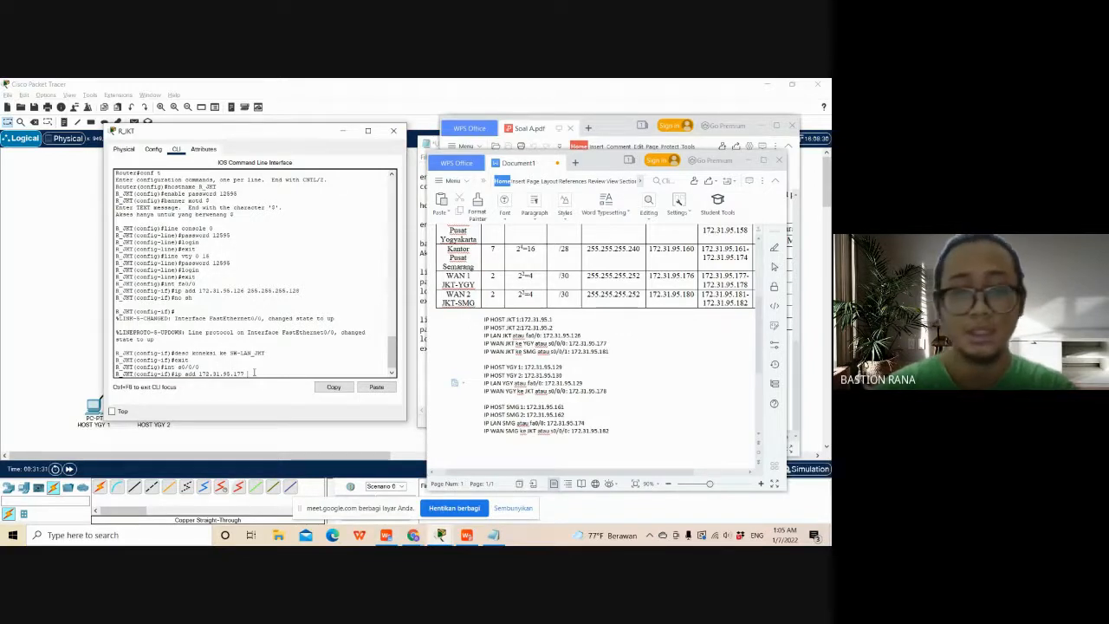
{"action": "type", "text": "255."}
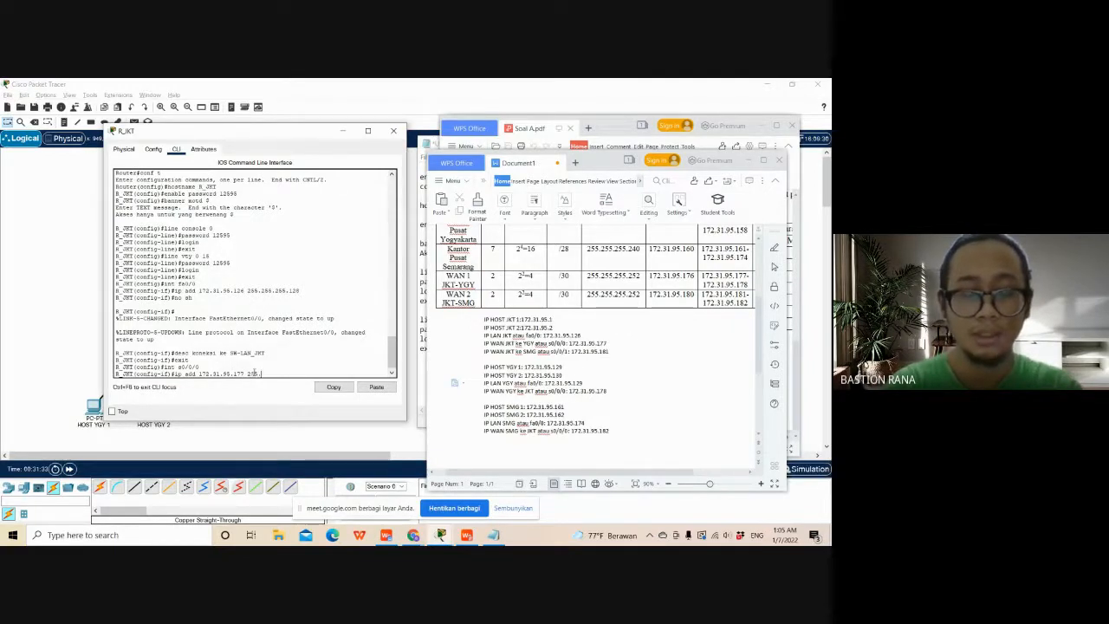
{"action": "type", "text": "255.255"}
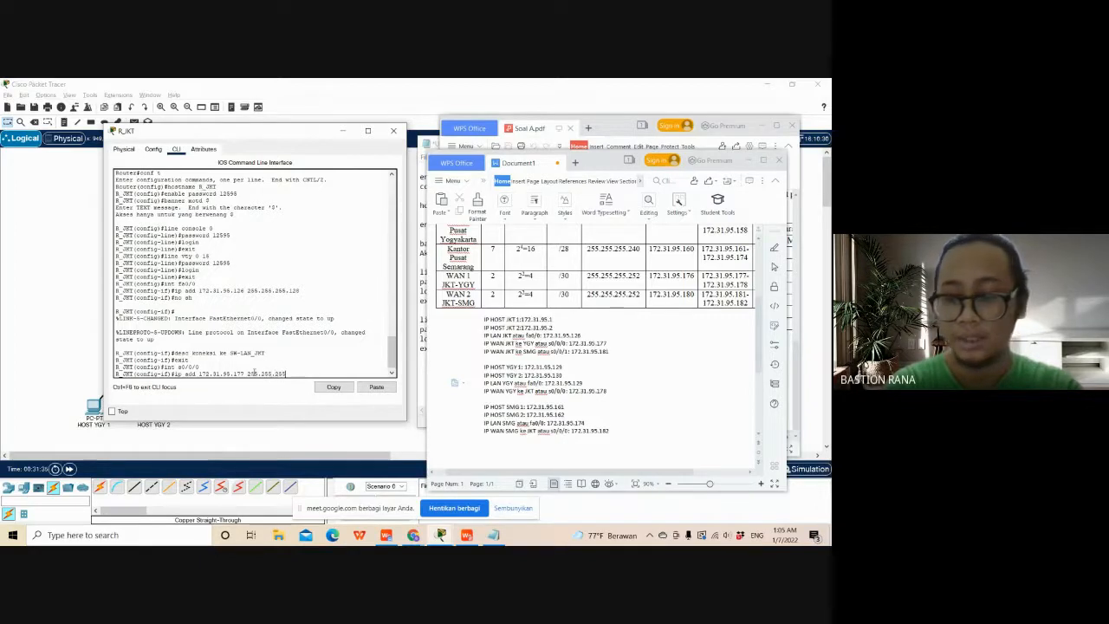
{"action": "type", "text": ".252"}
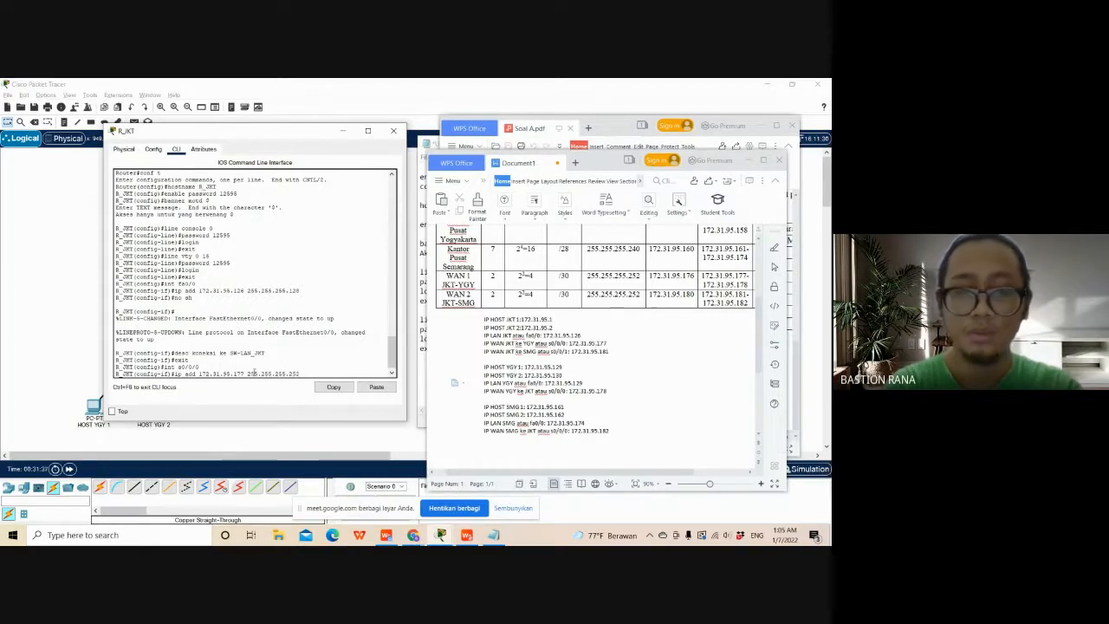
{"action": "key", "text": "Return"}
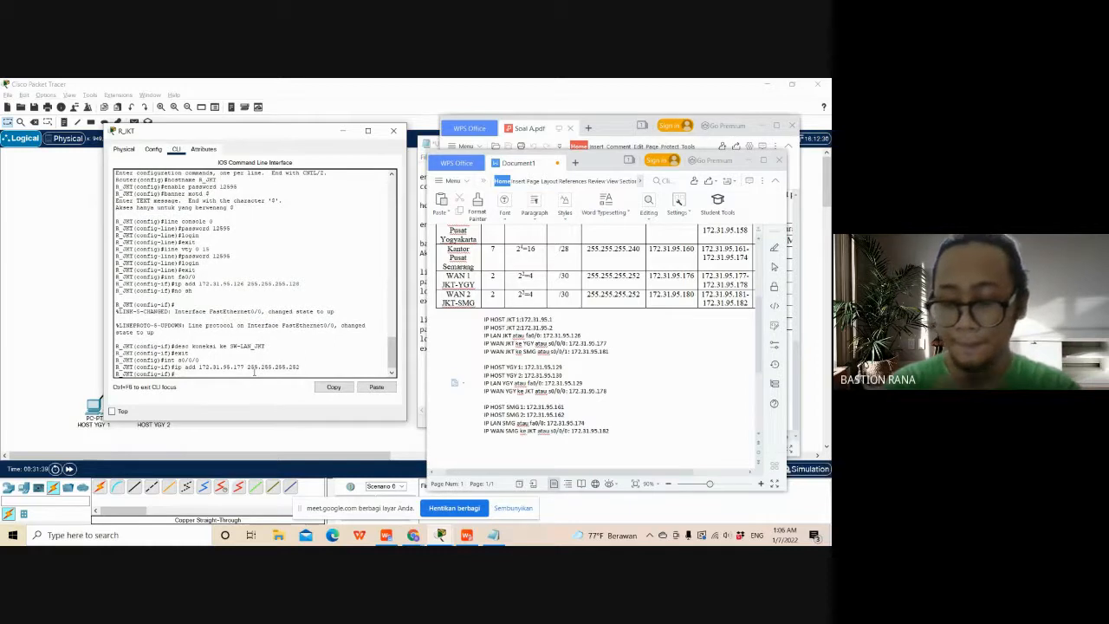
- Enable the s0/0/0 interface on R_JKT with the no sh command
{"action": "type", "text": "no"}
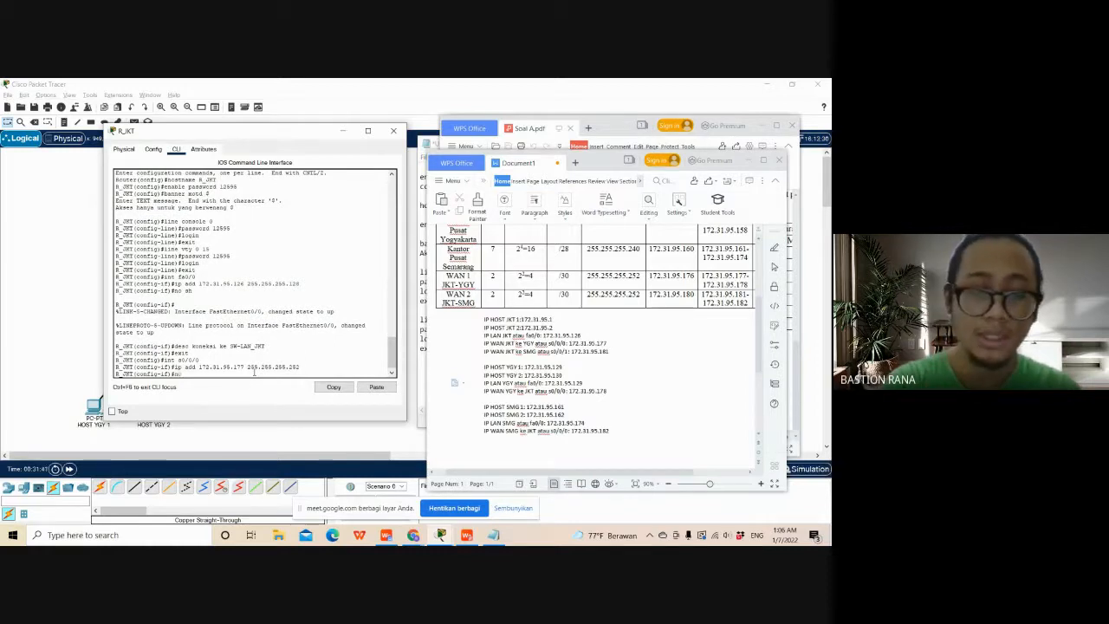
{"action": "type", "text": " sh"}
{"action": "key", "text": "Return"}
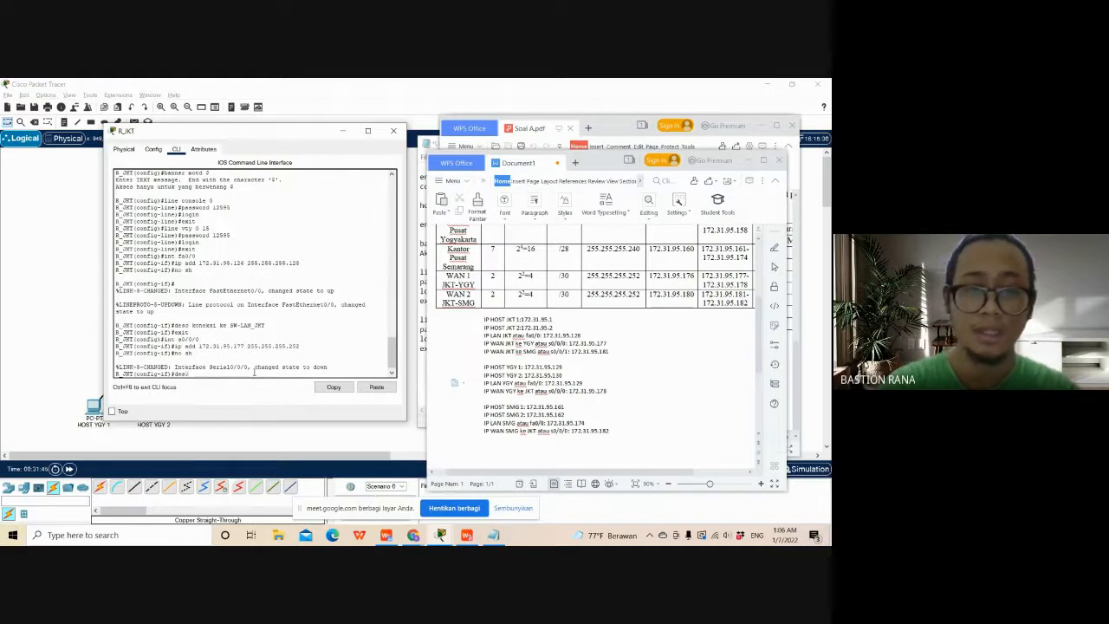
- Check the serial description requirement in Soal A.pdf, describe R_JKT's s0/0/0 as "koneksi ke WAN yaitu R_YGY", and exit to global configuration mode
{"action": "left_click", "coordinate": [599, 128]}
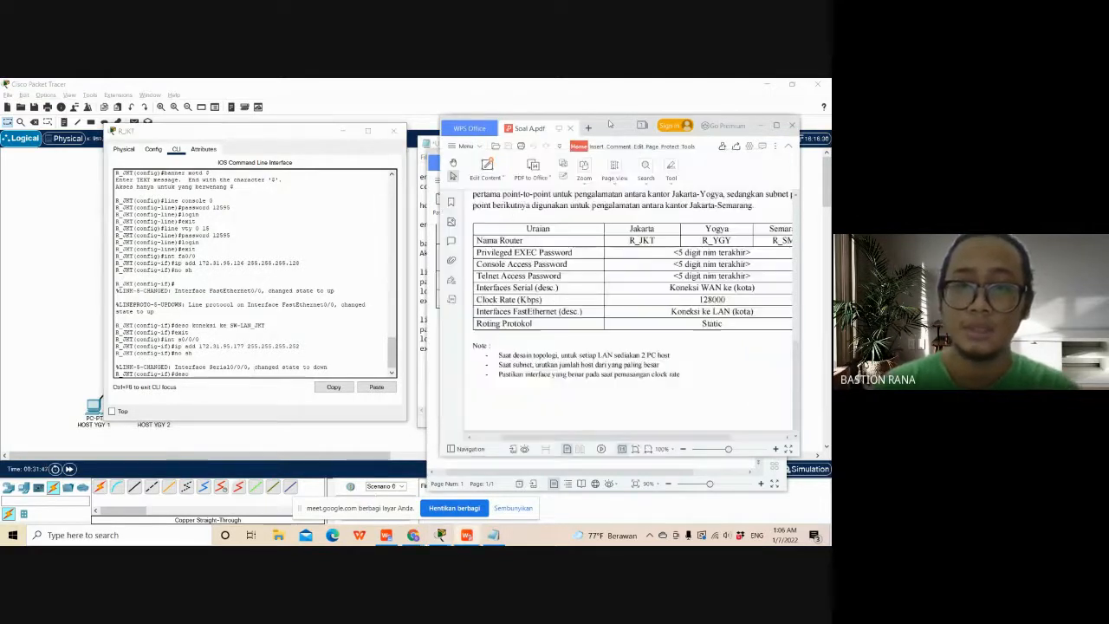
{"action": "left_click", "coordinate": [257, 374]}
{"action": "type", "text": "koneksi"}
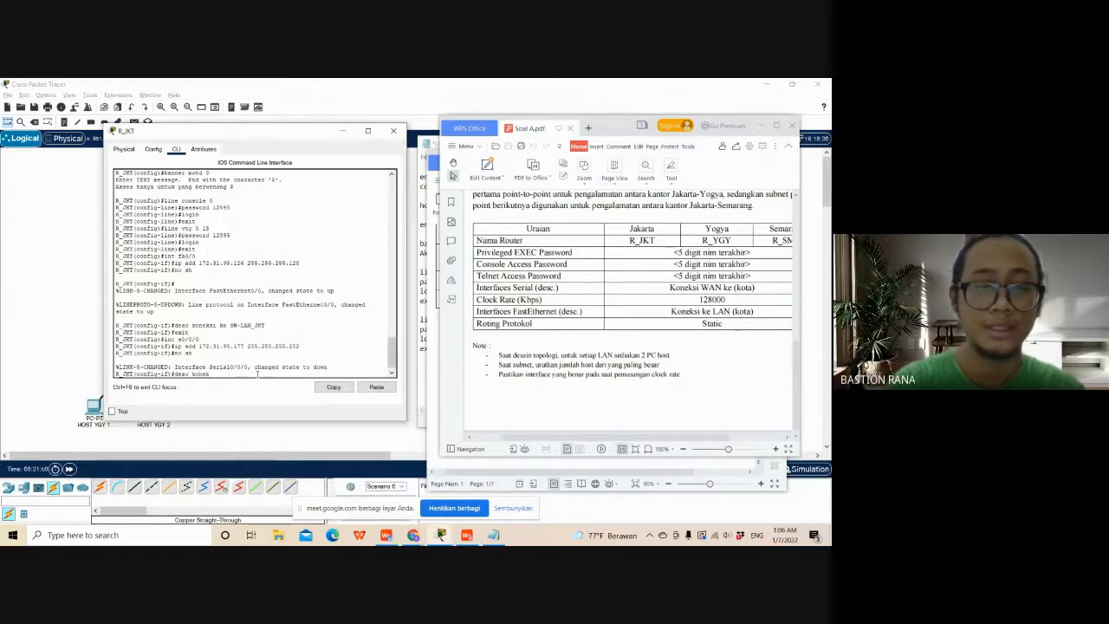
{"action": "type", "text": " ke"}
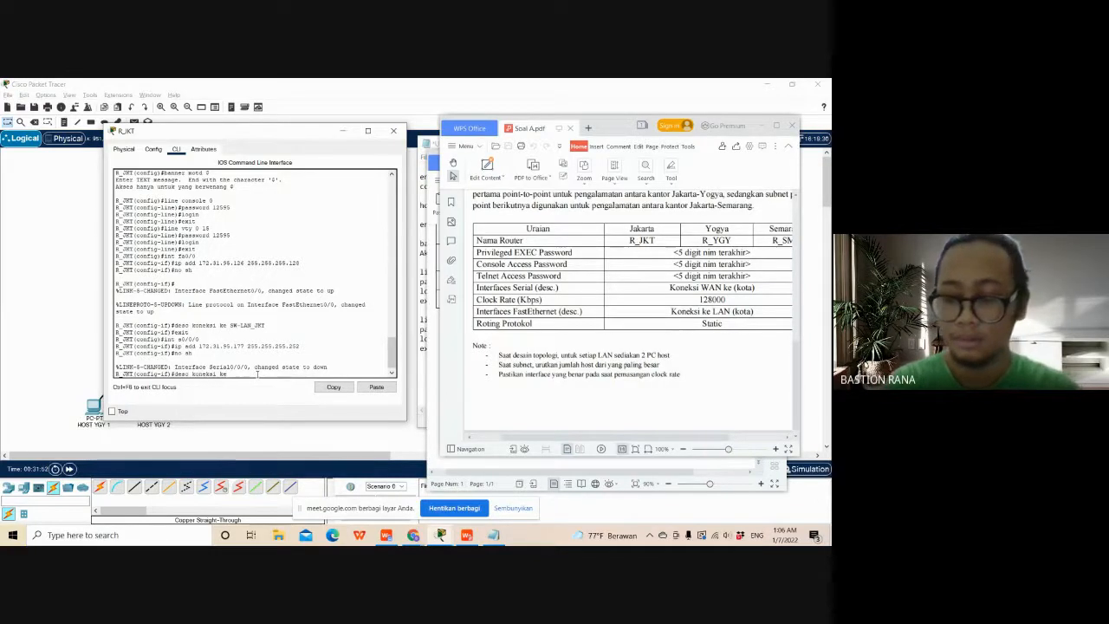
{"action": "type", "text": " RAN ya"}
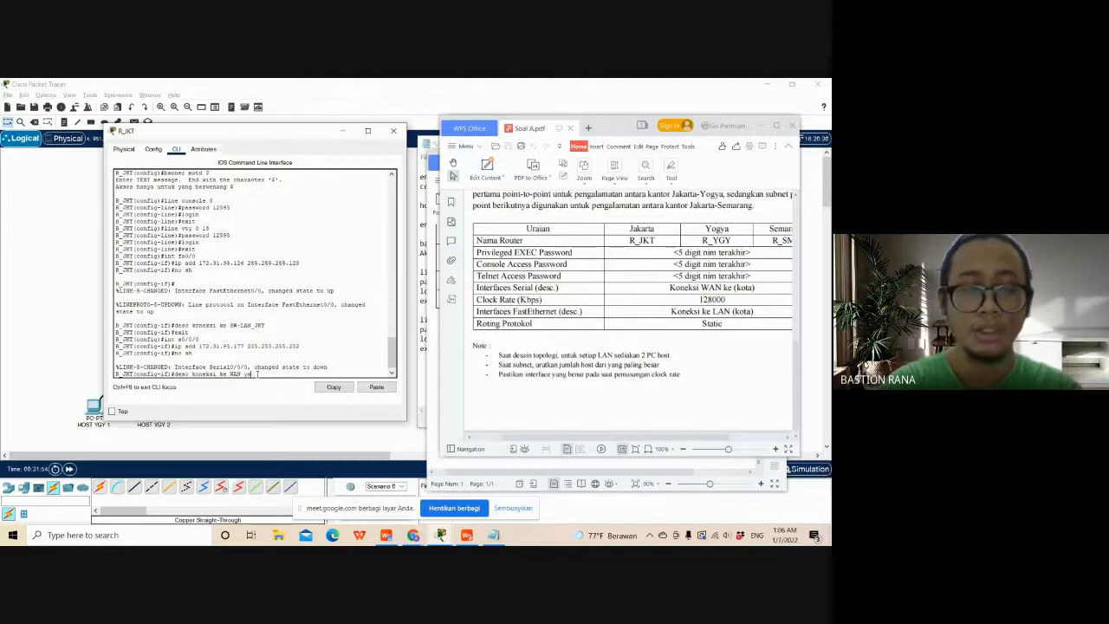
{"action": "type", "text": "itu "}
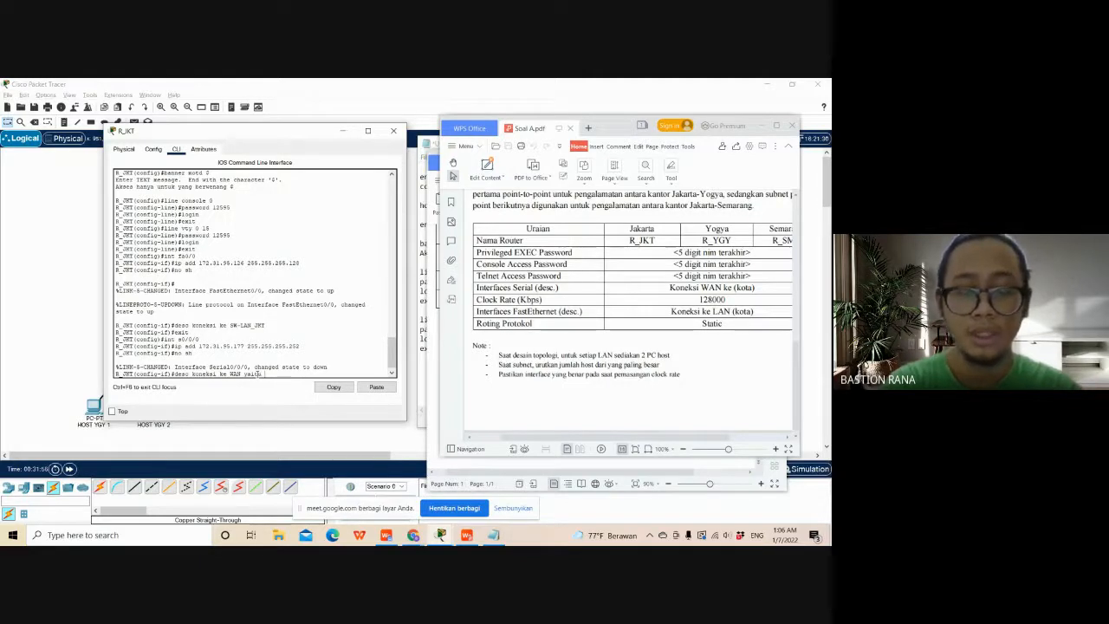
{"action": "type", "text": "R"}
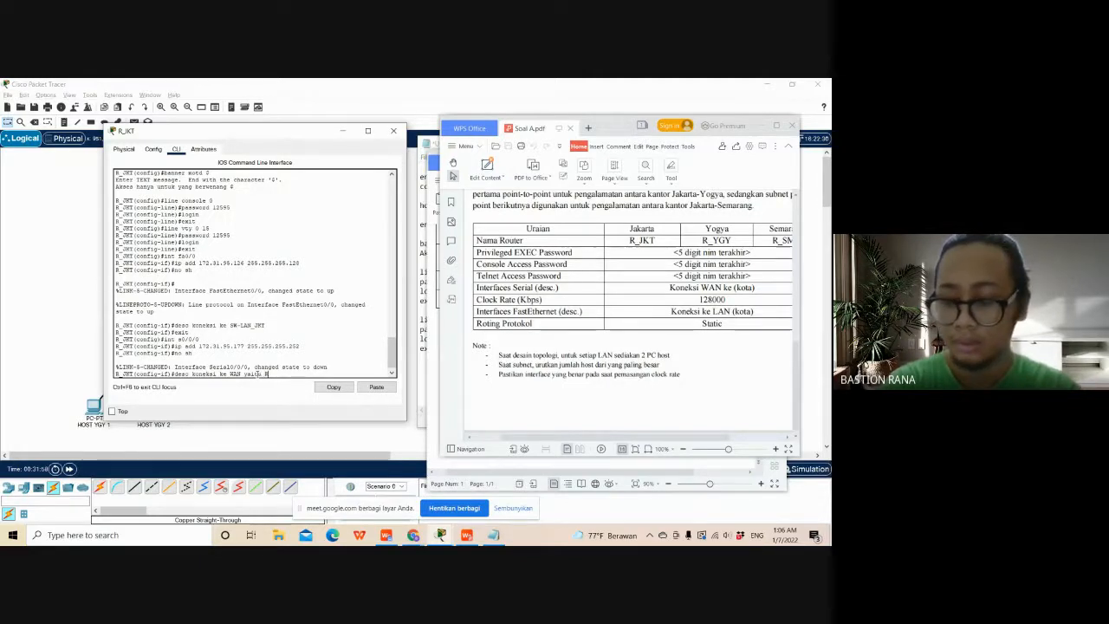
{"action": "type", "text": "_YG"}
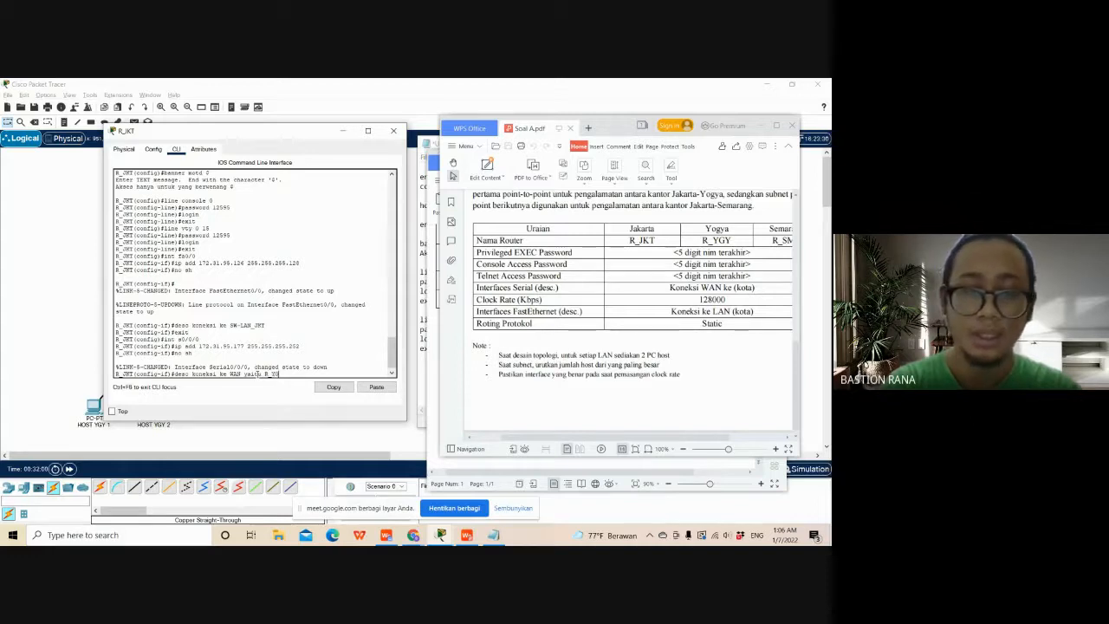
{"action": "type", "text": "Y"}
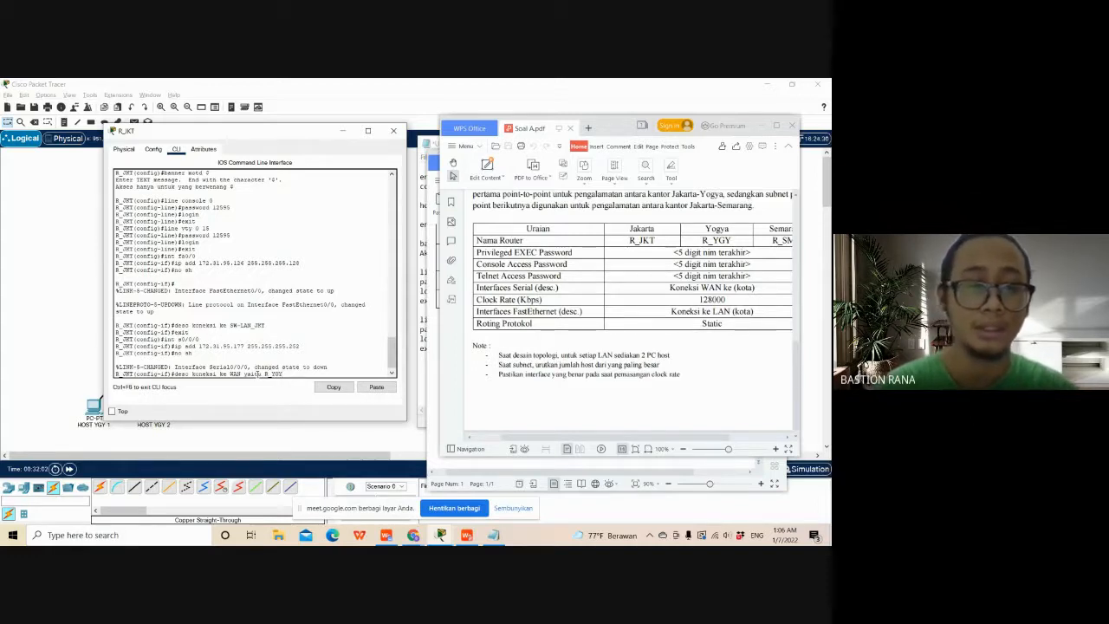
{"action": "key", "text": "Return"}
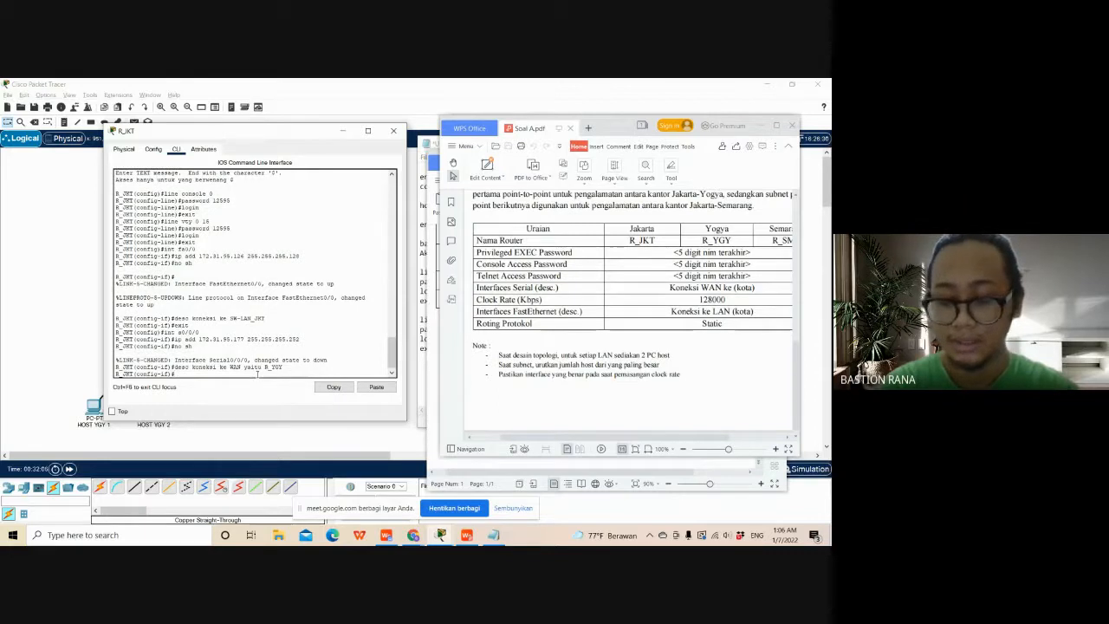
{"action": "type", "text": "ex"}
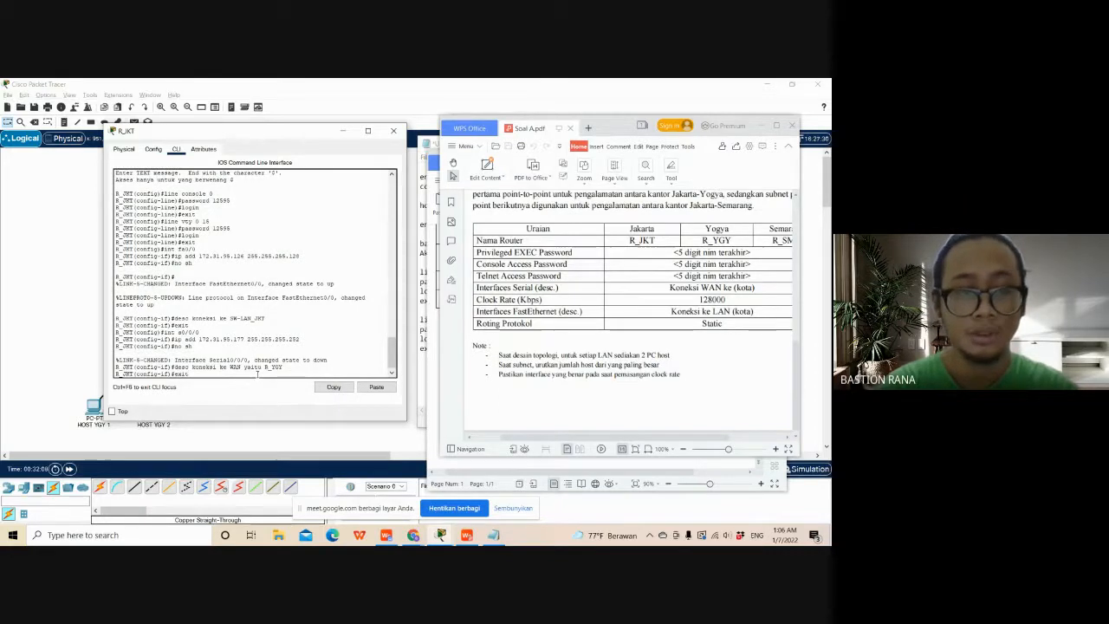
{"action": "type", "text": "it"}
{"action": "key", "text": "Return"}
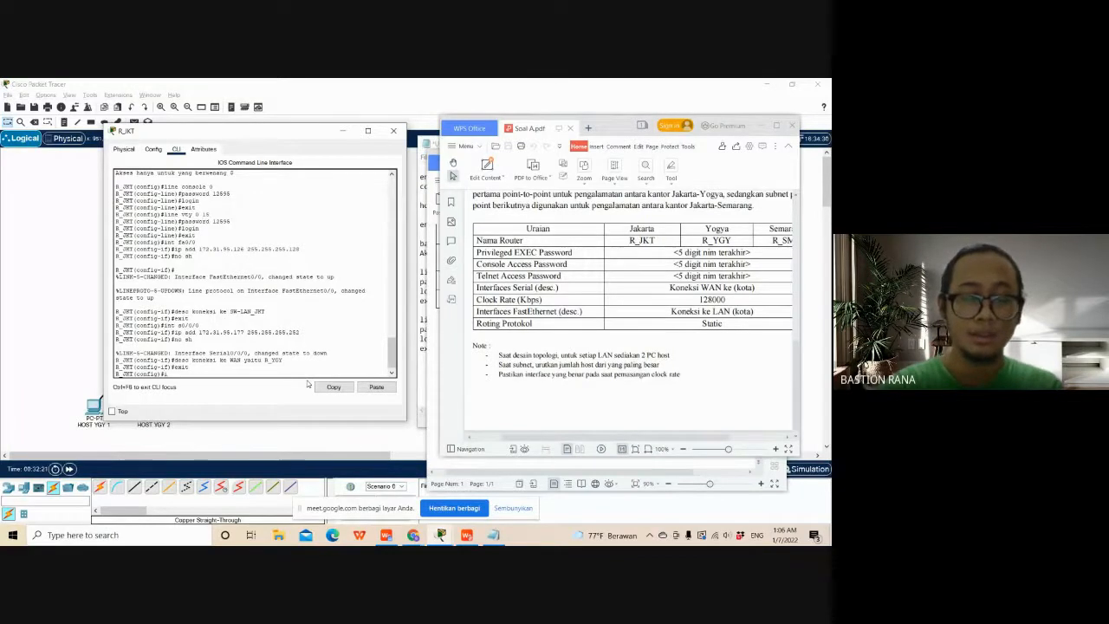
- Enter interface configuration for serial interface s0/0/1 on R_JKT
{"action": "type", "text": "int"}
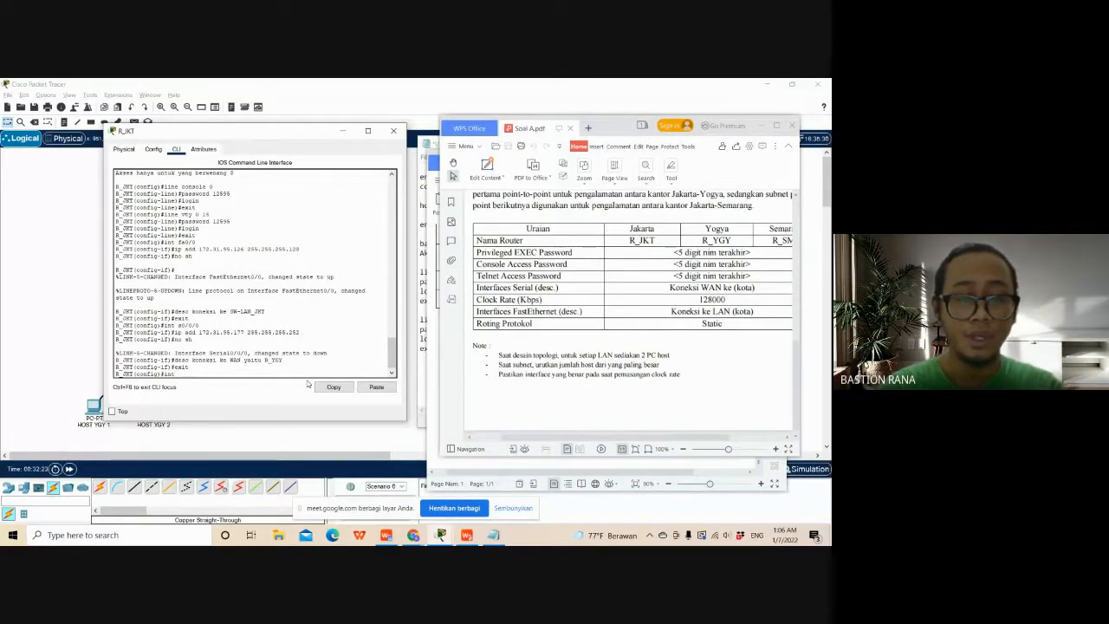
{"action": "type", "text": " s0/0/1"}
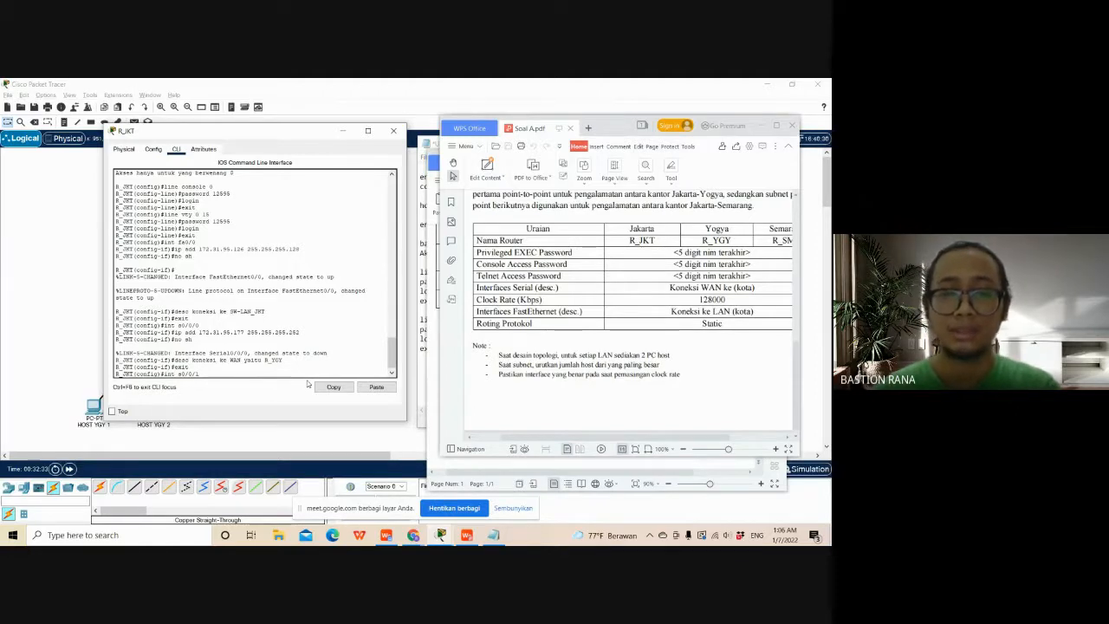
{"action": "key", "text": "Return"}
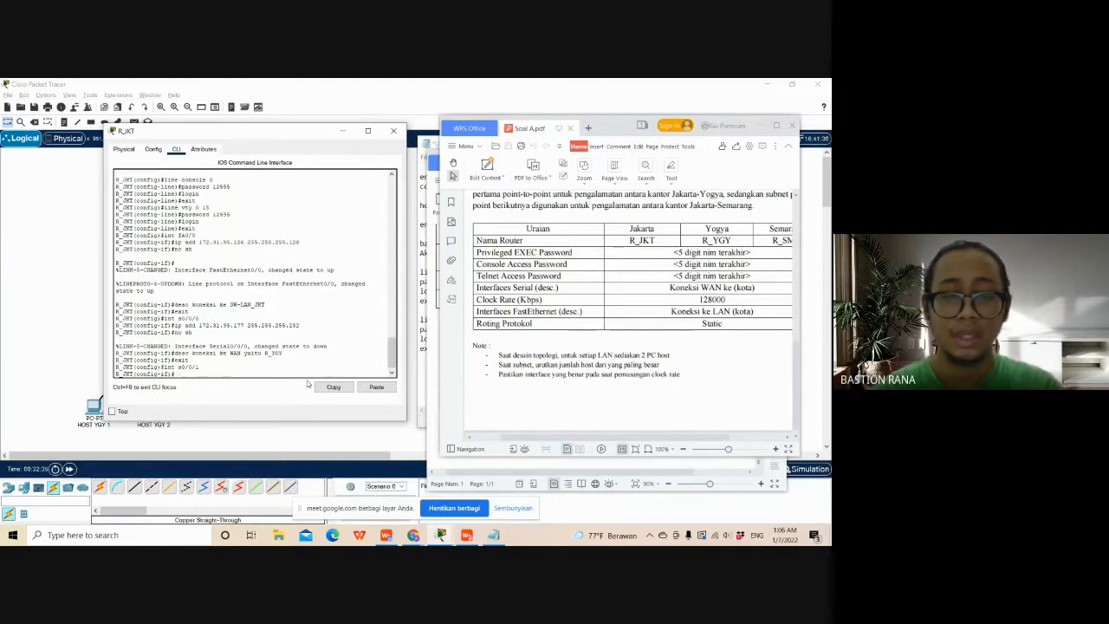
- Assign IP address 172.31.95.181 with subnet mask 255.255.255.252 to s0/0/1 on R_JKT, checking the JKT-to-SMG WAN address in Document1
{"action": "type", "text": "ip ad"}
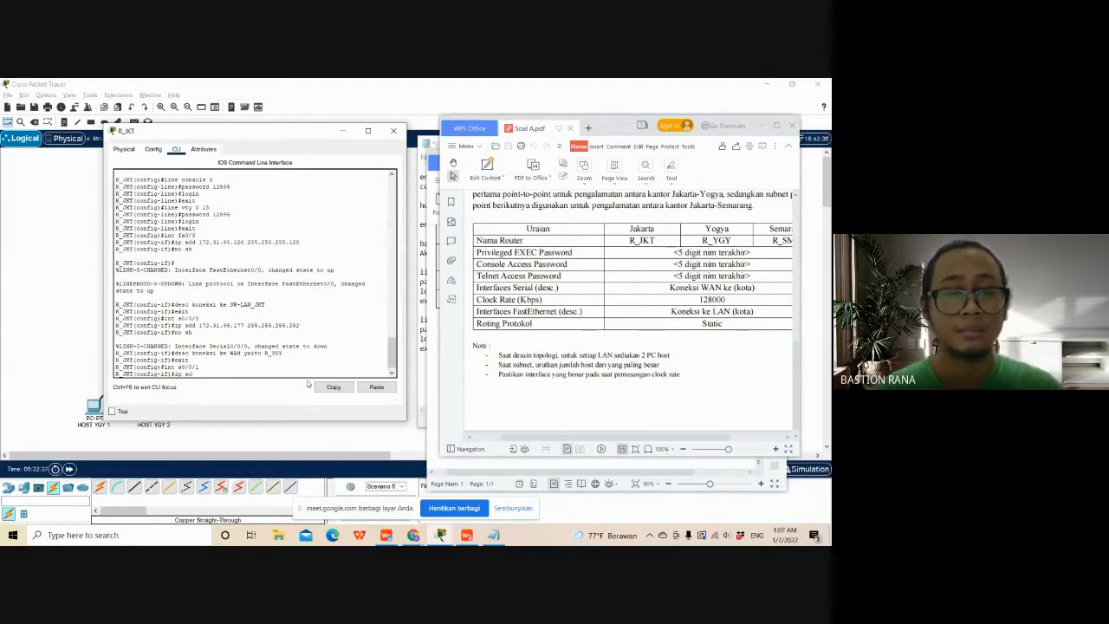
{"action": "type", "text": "d 172"}
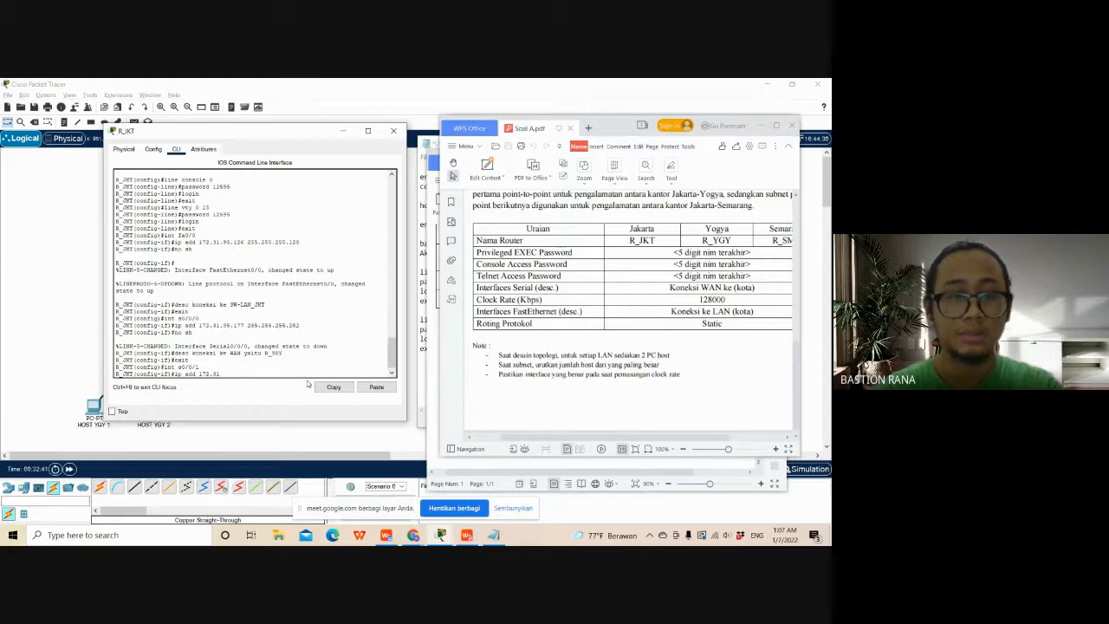
{"action": "type", "text": ".31.95."}
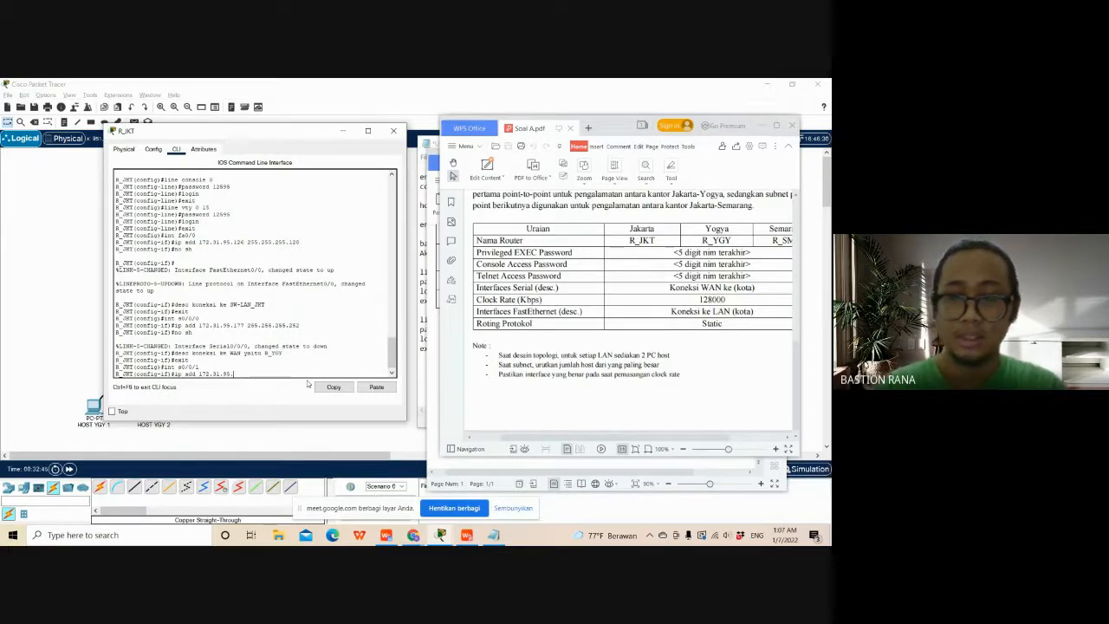
{"action": "left_click", "coordinate": [426, 367]}
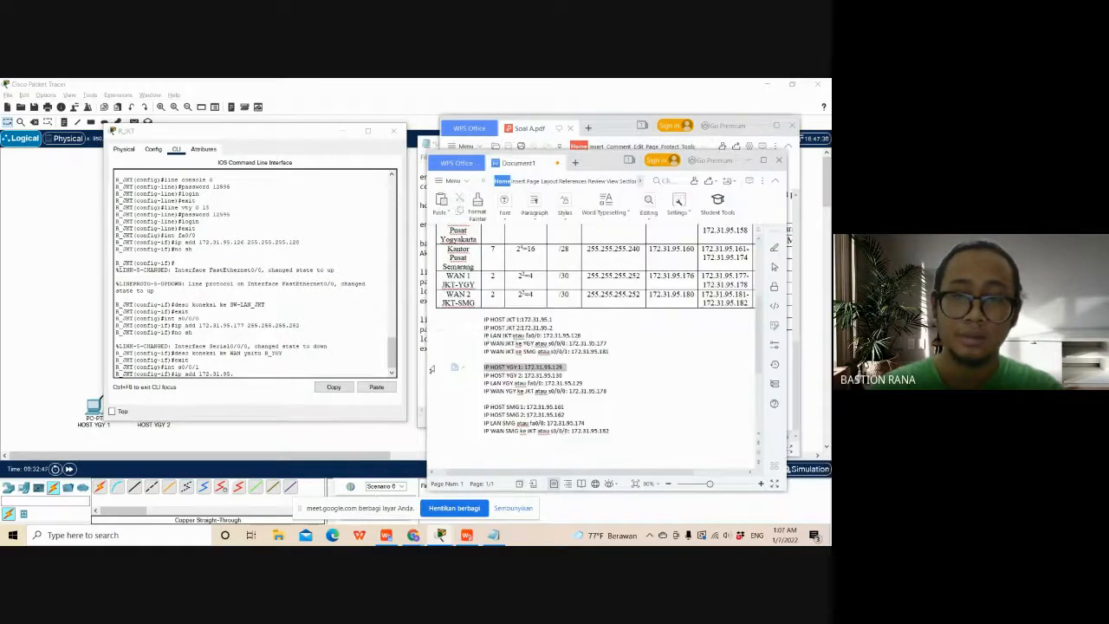
{"action": "left_click", "coordinate": [618, 351]}
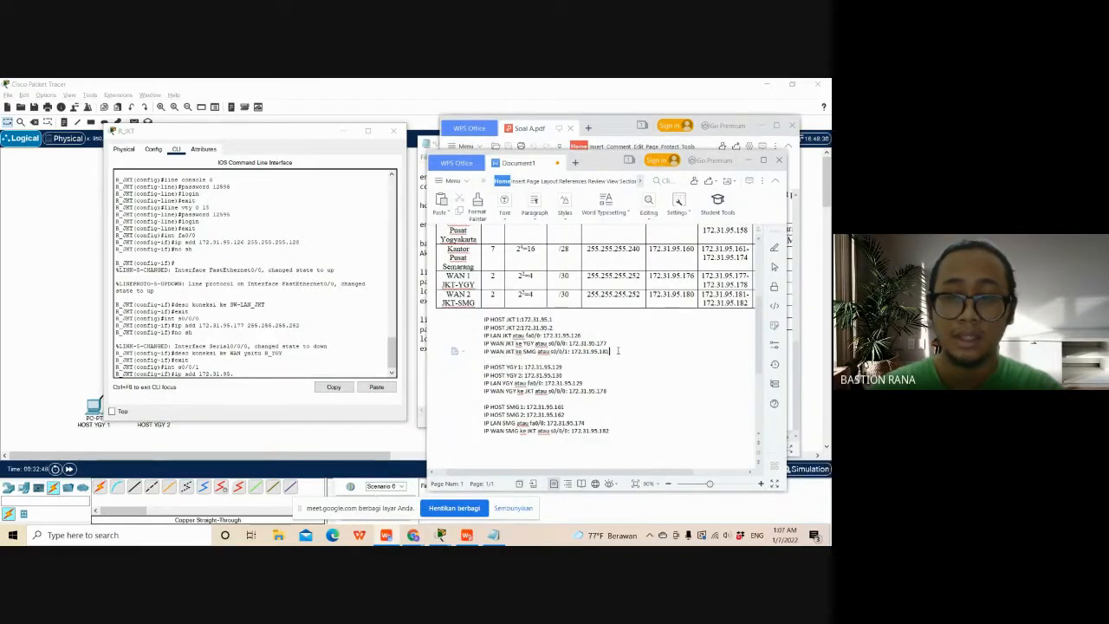
{"action": "left_click", "coordinate": [265, 373]}
{"action": "type", "text": "1"}
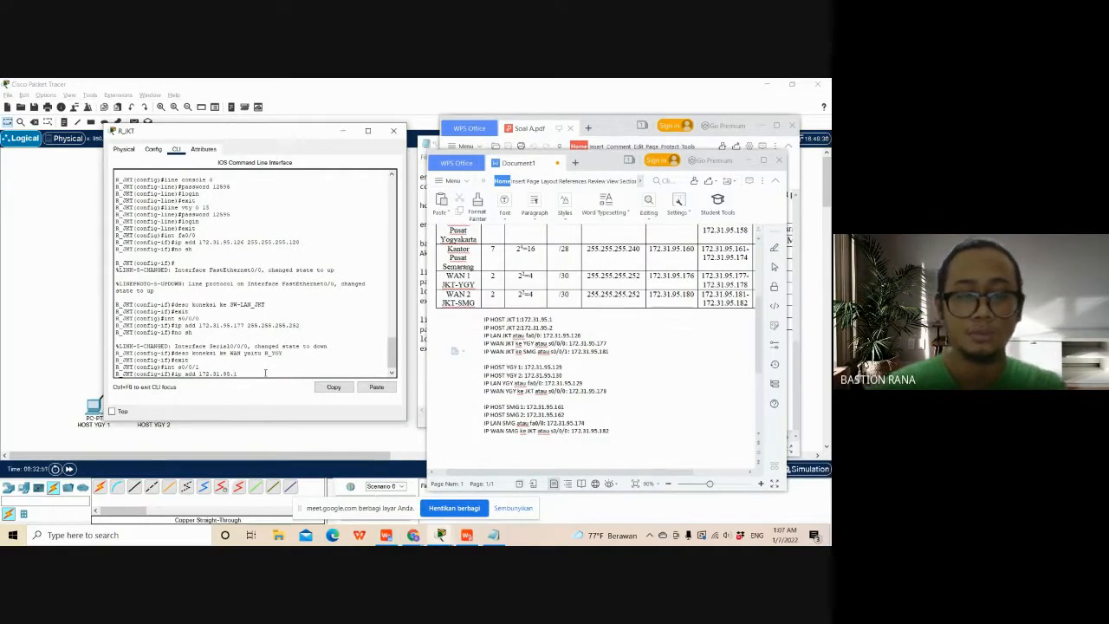
{"action": "type", "text": "81 2"}
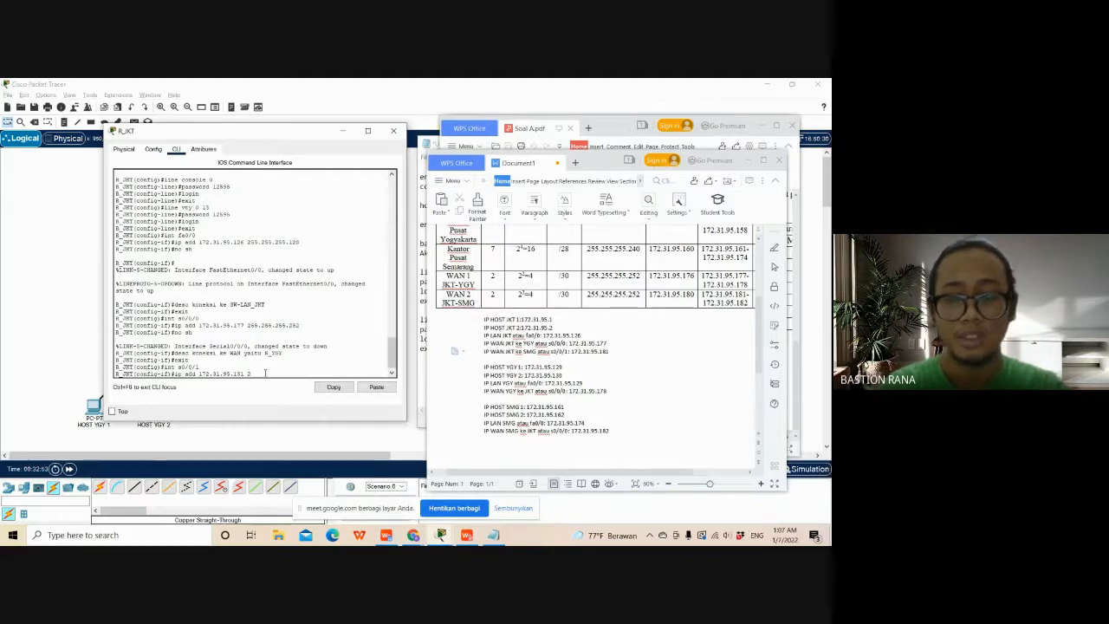
{"action": "type", "text": "55"}
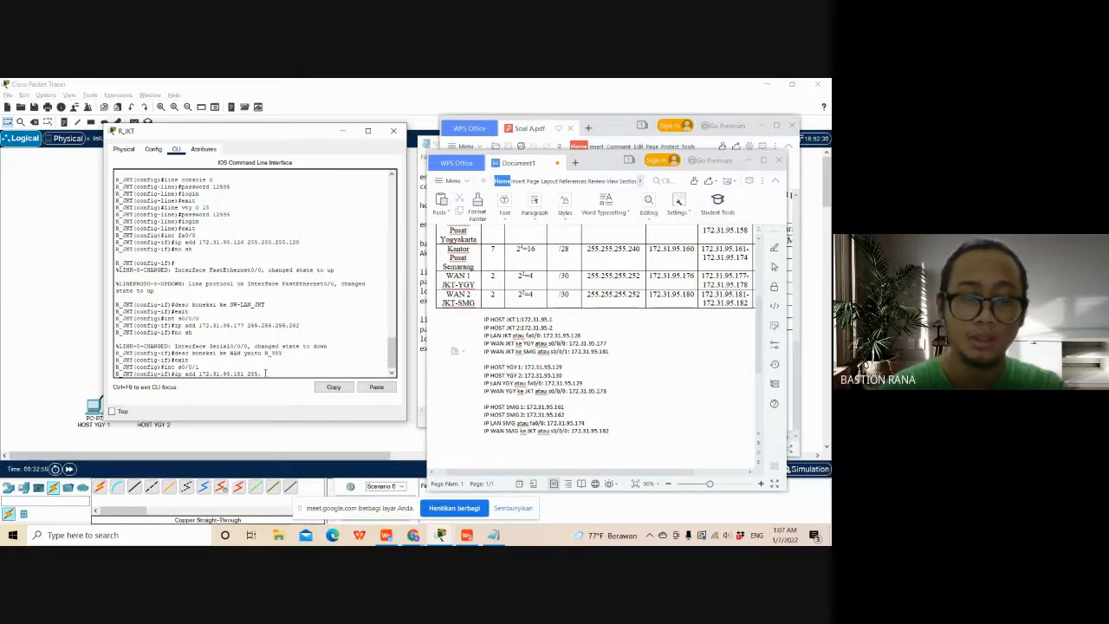
{"action": "type", "text": ".255.255"}
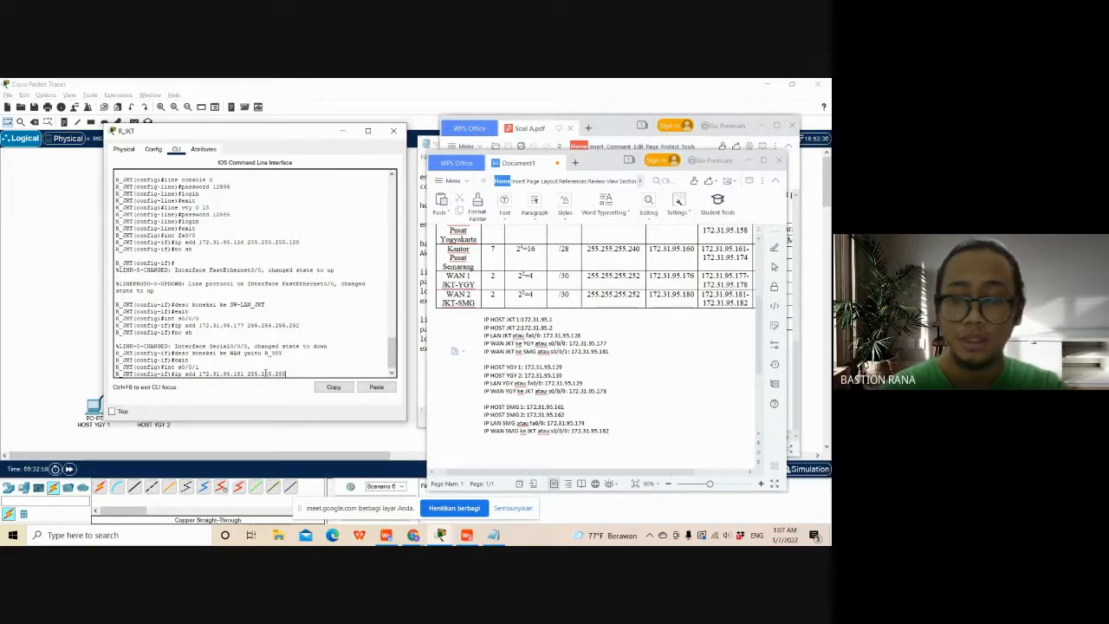
{"action": "type", "text": ".25"}
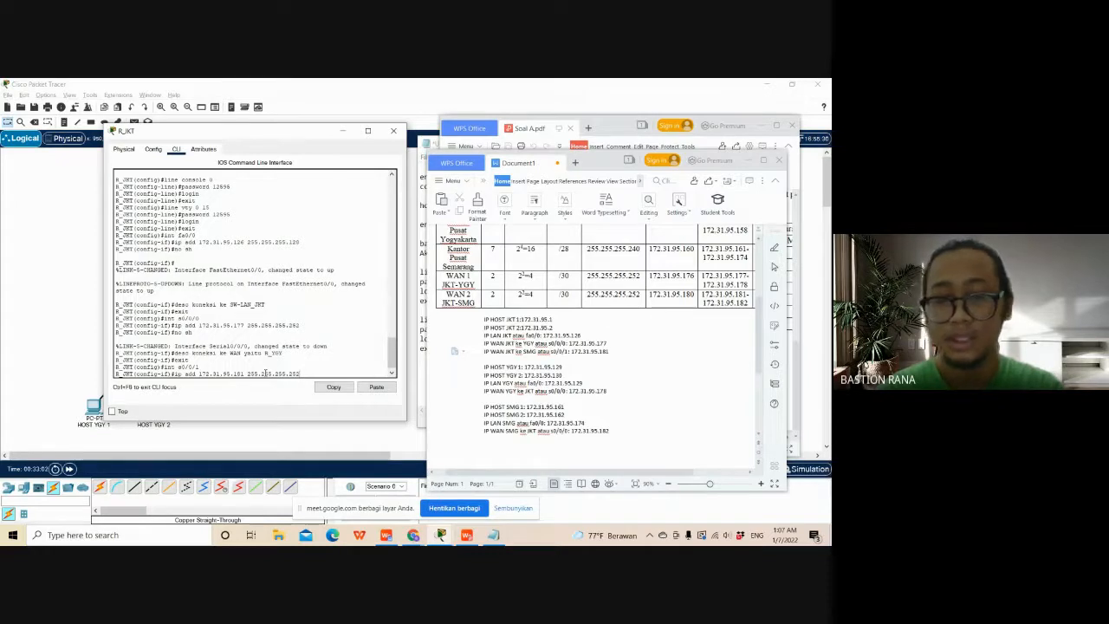
{"action": "type", "text": "2"}
{"action": "key", "text": "Return"}
- Enable the s0/0/1 interface on R_JKT with the no sh command
{"action": "type", "text": "no"}
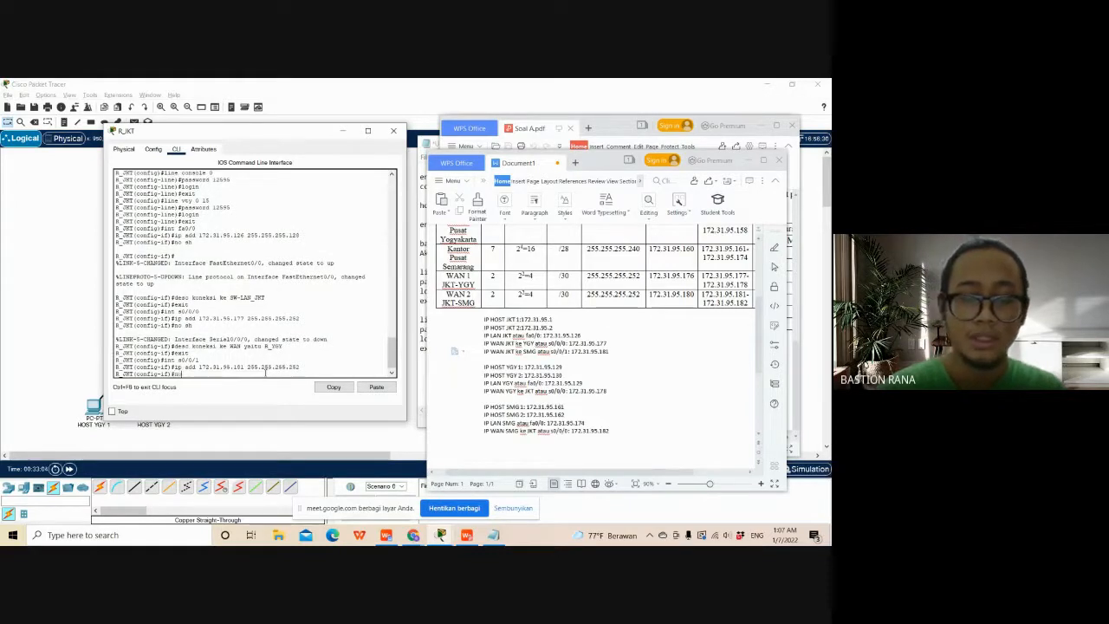
{"action": "type", "text": " sh"}
{"action": "key", "text": "Return"}
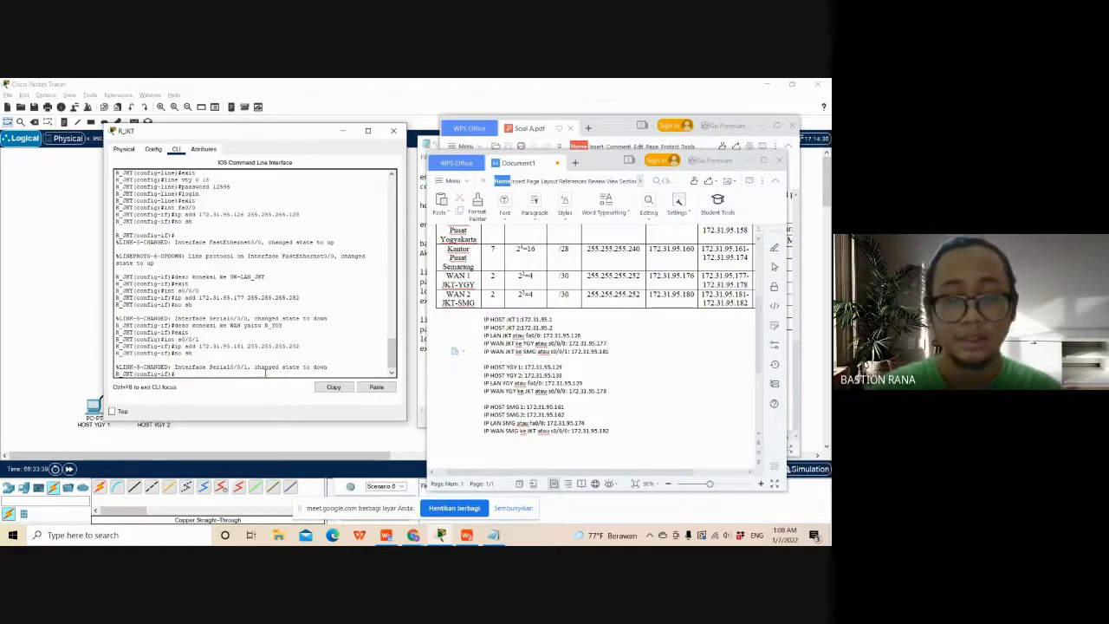
- Set the clock rate of R_JKT's s0/0/1 interface to 128000
{"action": "type", "text": "exit"}
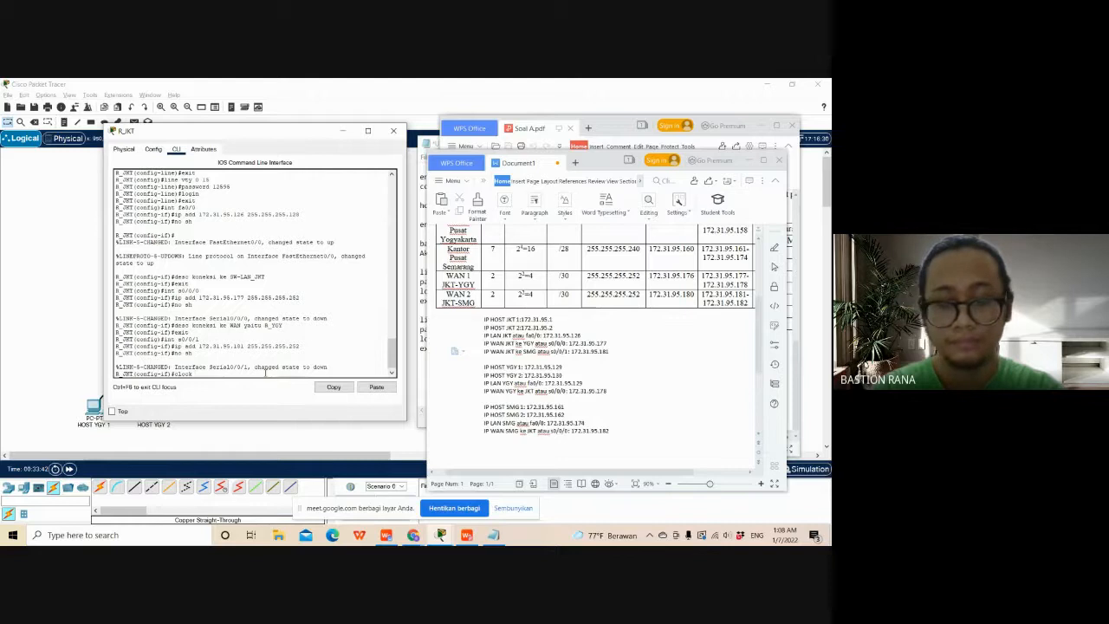
{"action": "type", "text": " rate"}
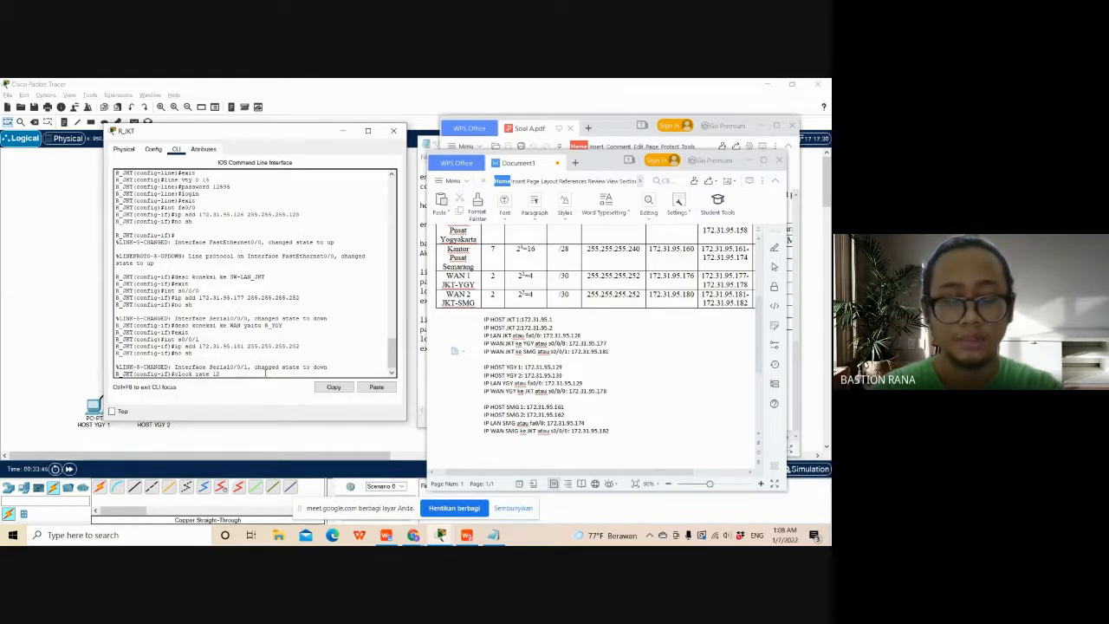
{"action": "type", "text": " 128000"}
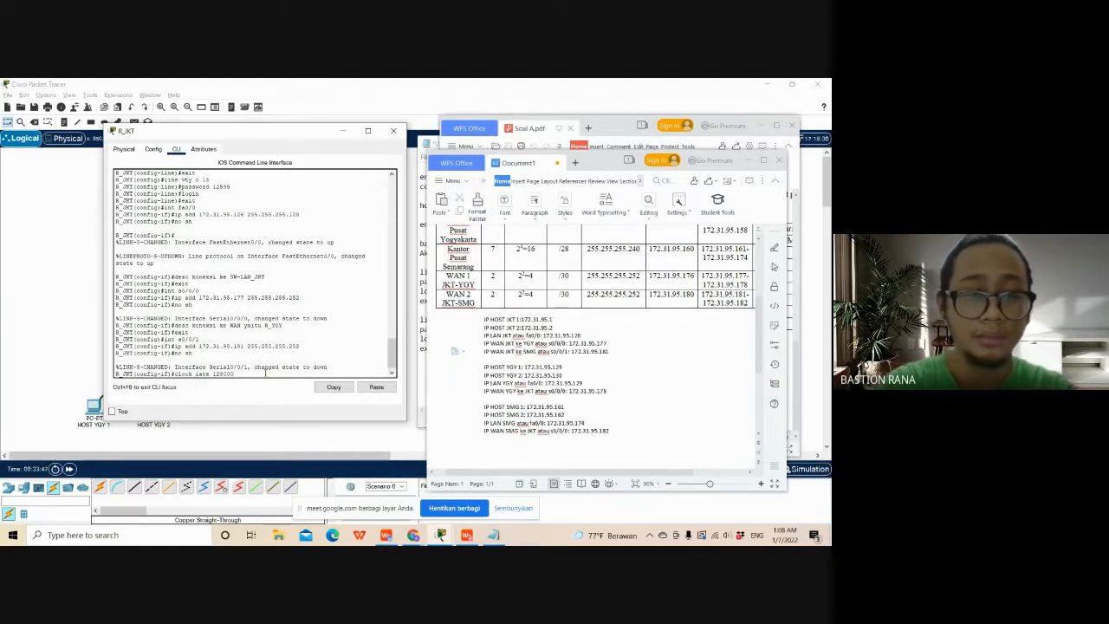
{"action": "key", "text": "Return"}
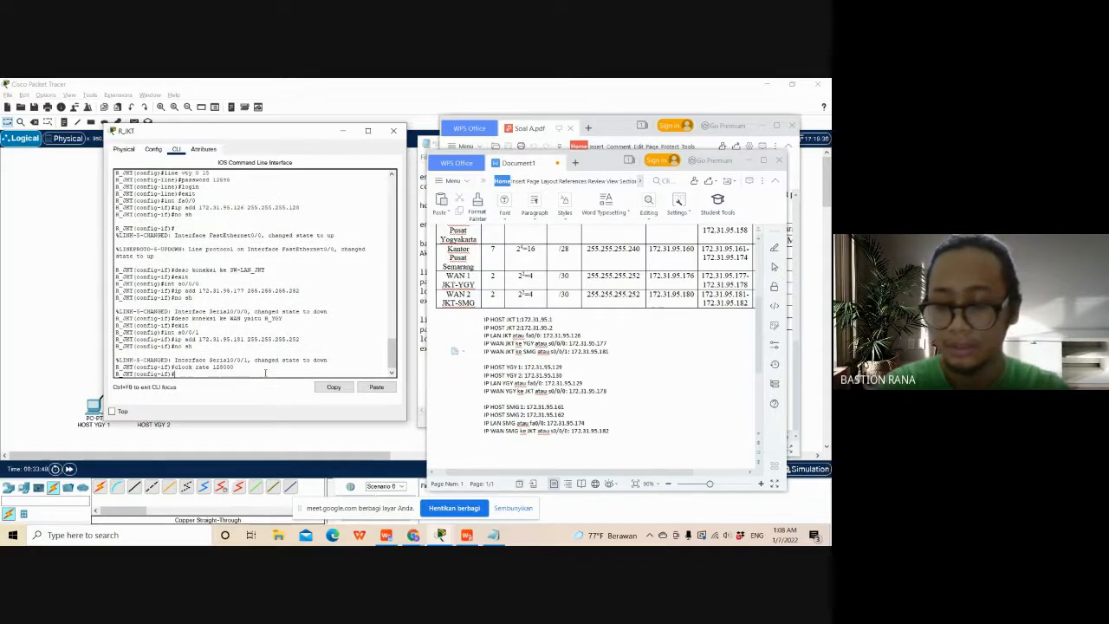
- Describe R_JKT's s0/0/1 as "koneksi ke WAN yaitu R_SMG" and exit to global configuration mode
{"action": "type", "text": "desc k"}
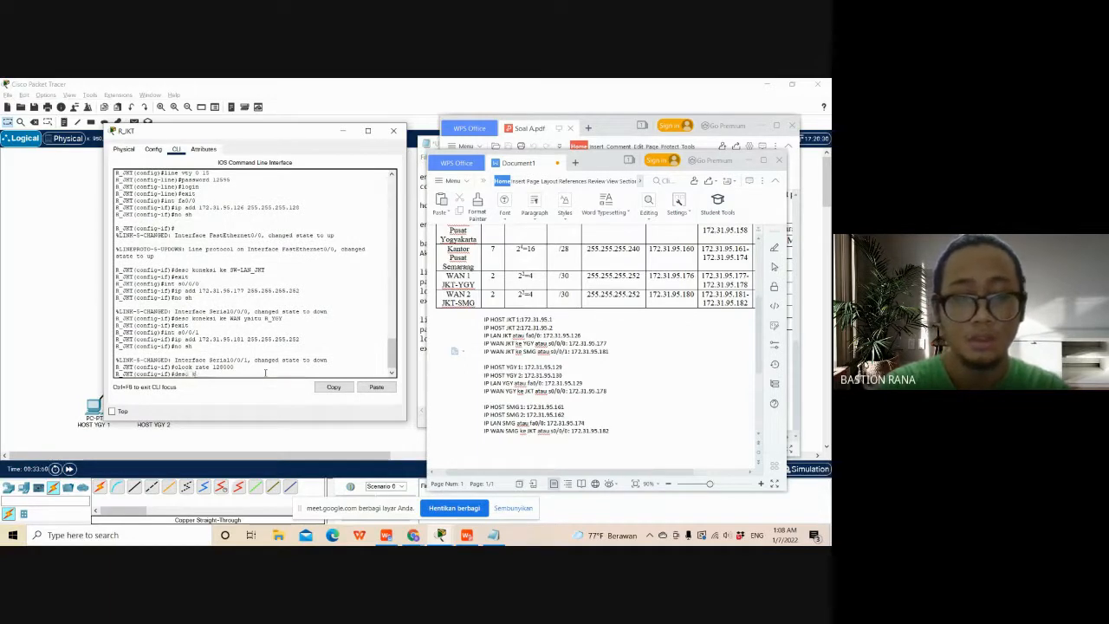
{"action": "type", "text": "oneksi k"}
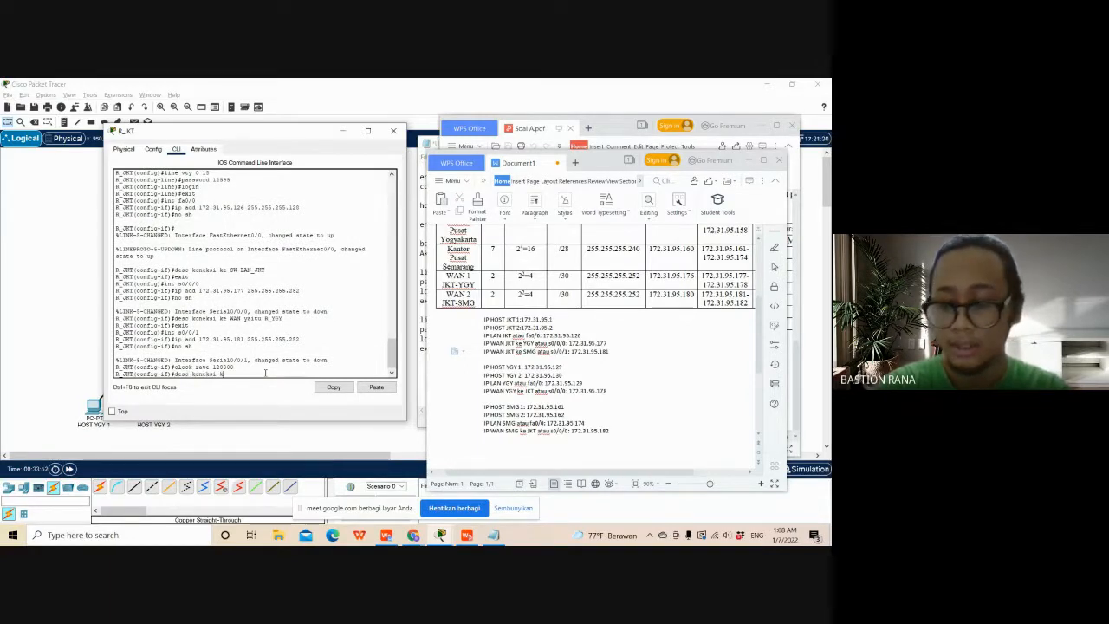
{"action": "type", "text": "e WAN yai"}
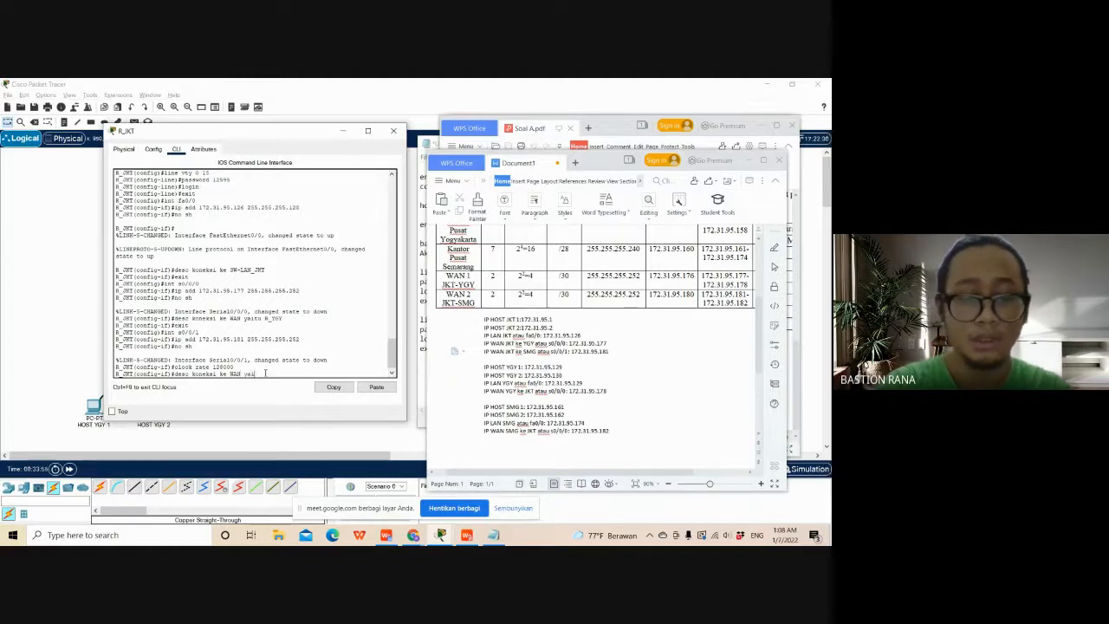
{"action": "type", "text": "tu"}
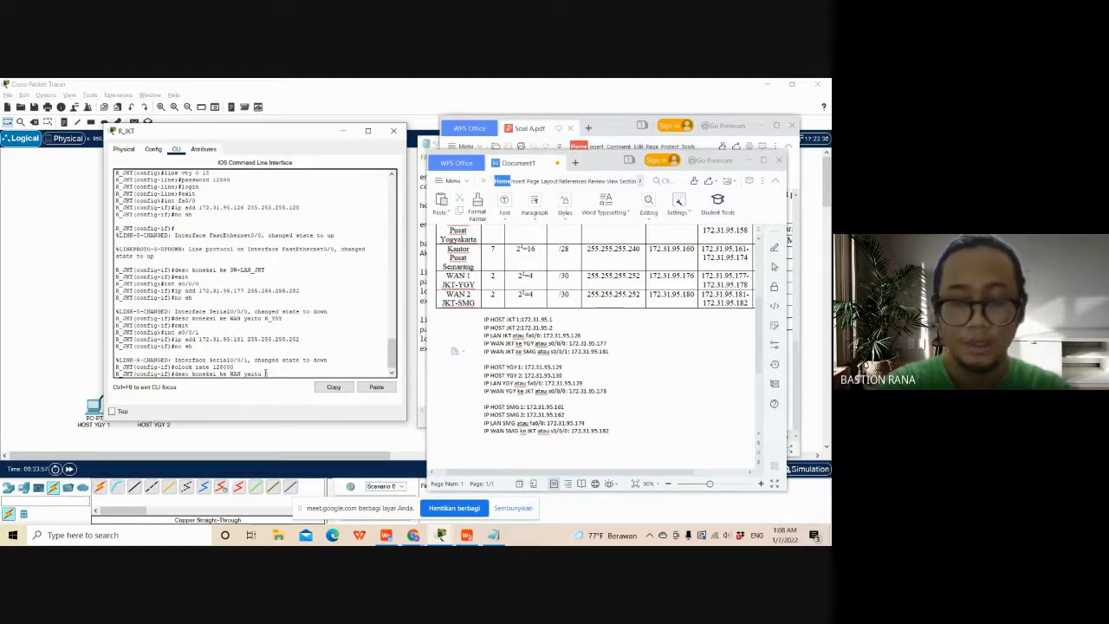
{"action": "type", "text": " R_SMG"}
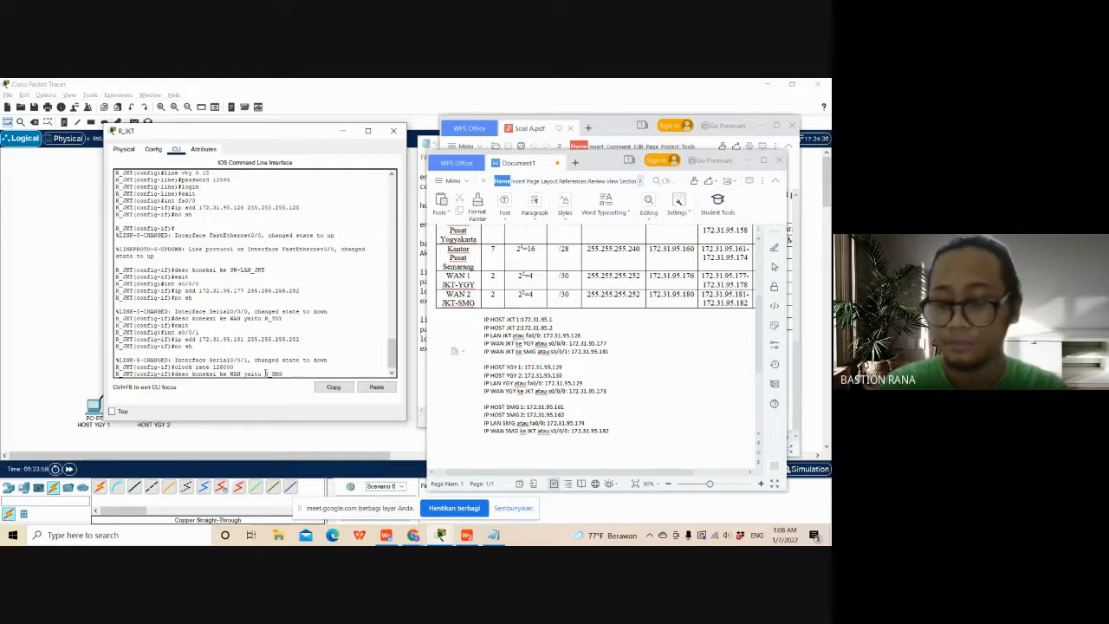
{"action": "key", "text": "Return"}
{"action": "type", "text": "e"}
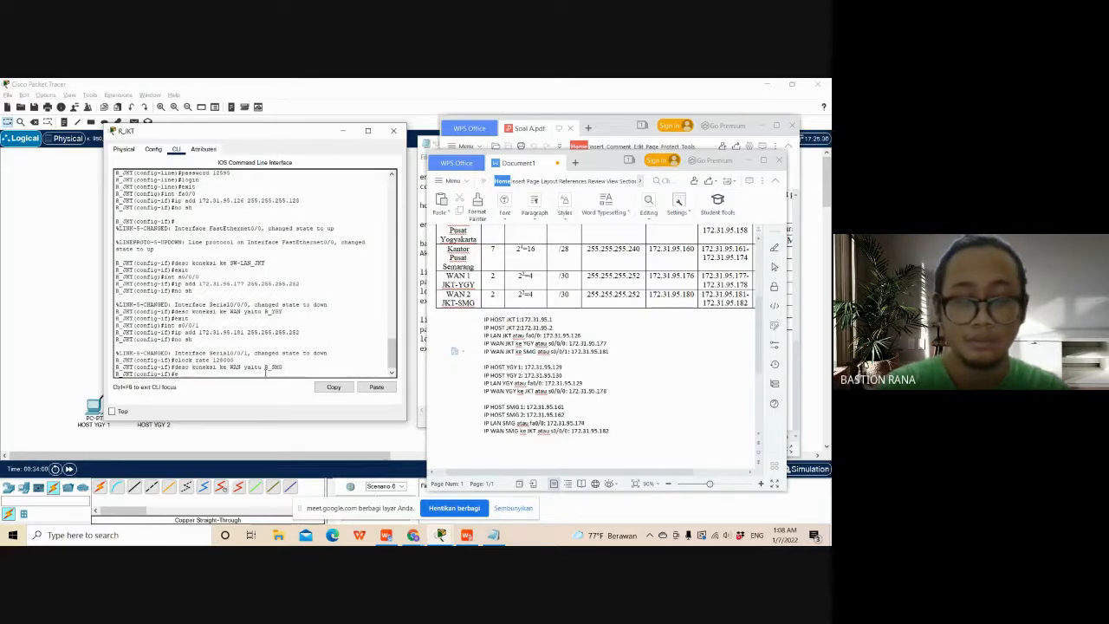
{"action": "type", "text": "x"}
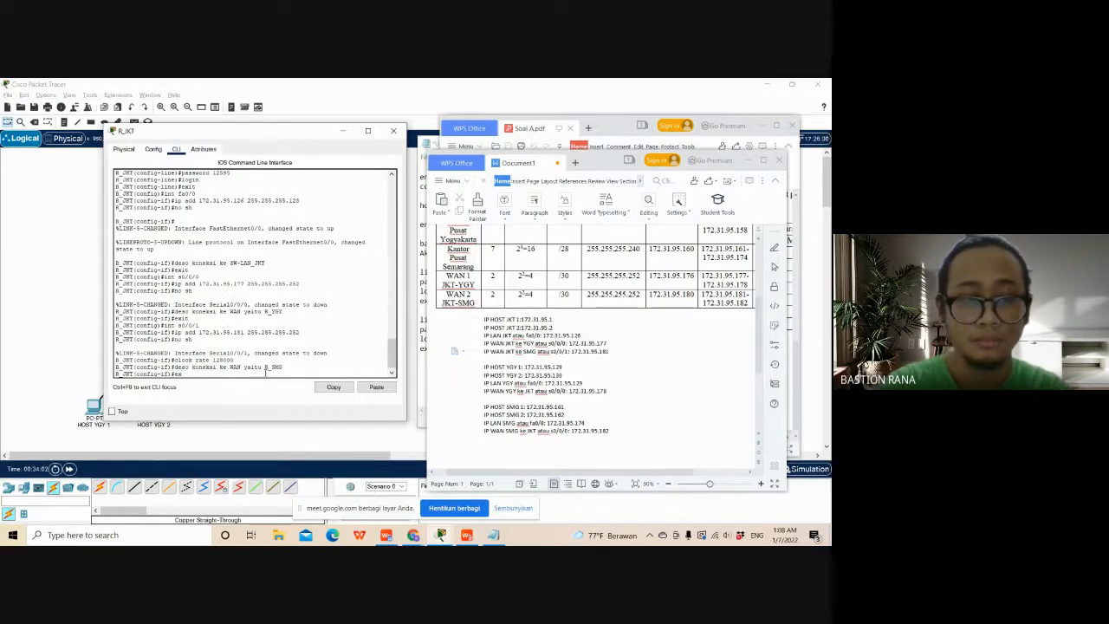
{"action": "type", "text": "i"}
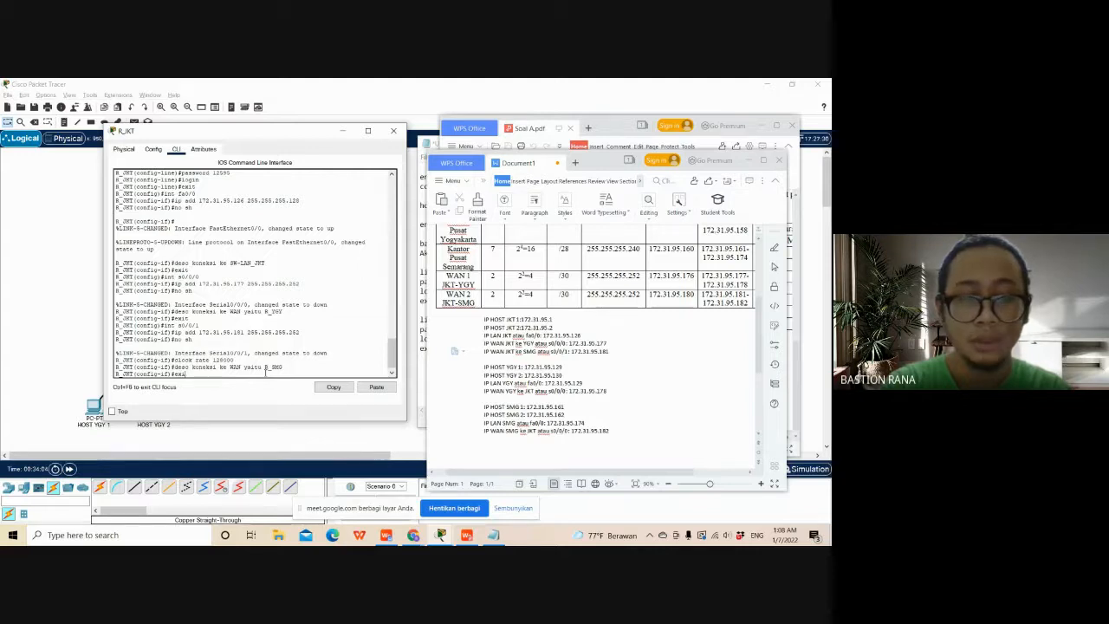
{"action": "type", "text": "t"}
{"action": "key", "text": "Return"}
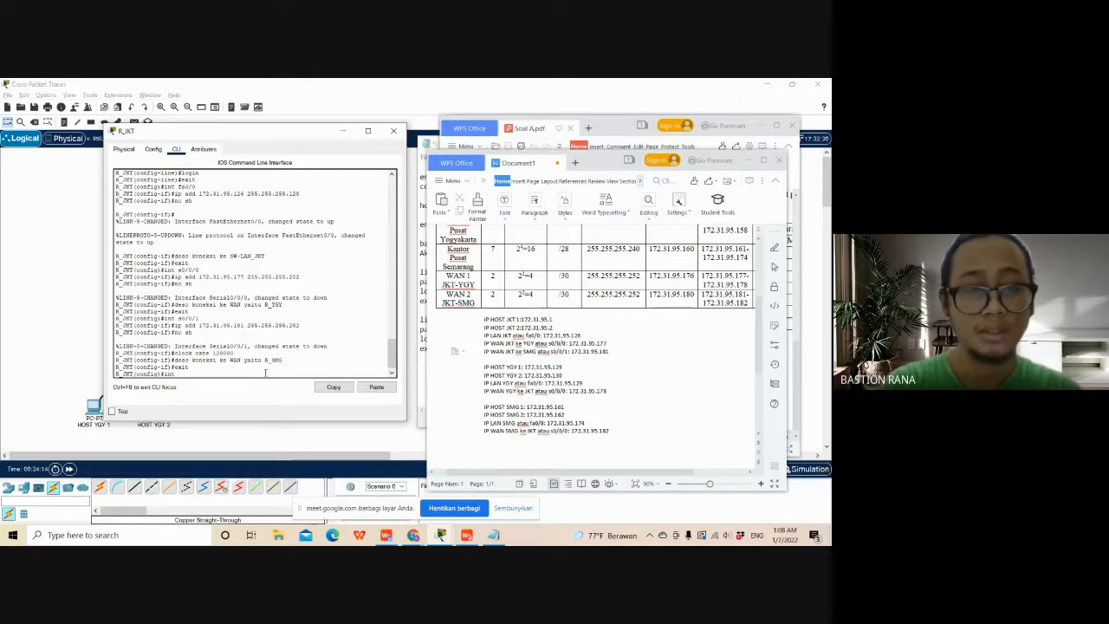
- Return to interface s0/0/0 on R_JKT and set its clock rate to 128000
{"action": "type", "text": "s0/0/"}
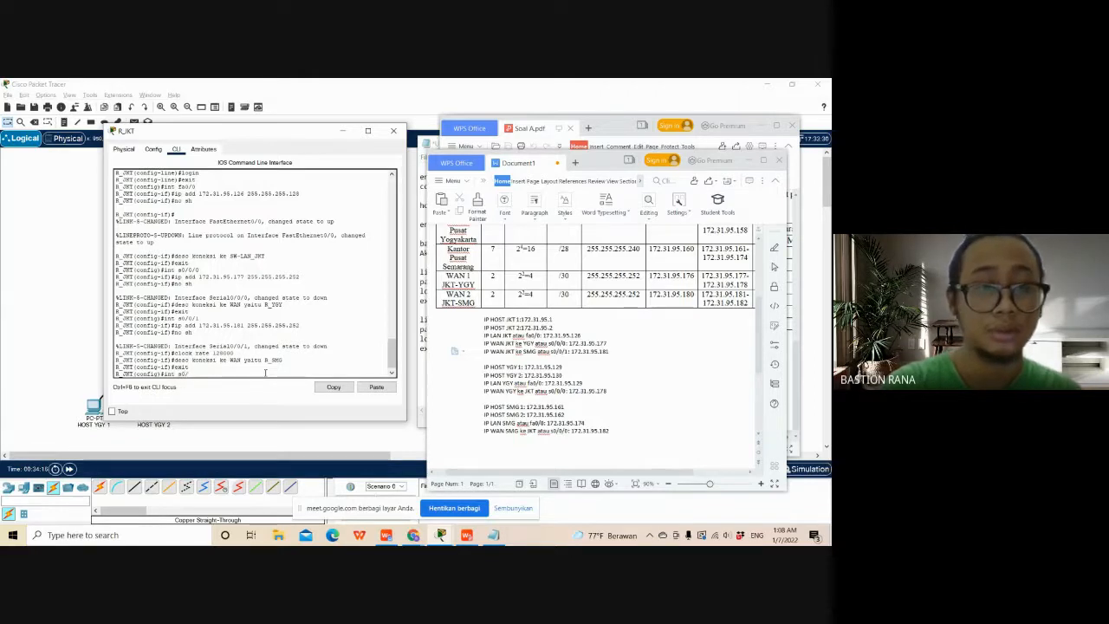
{"action": "type", "text": "0"}
{"action": "key", "text": "Return"}
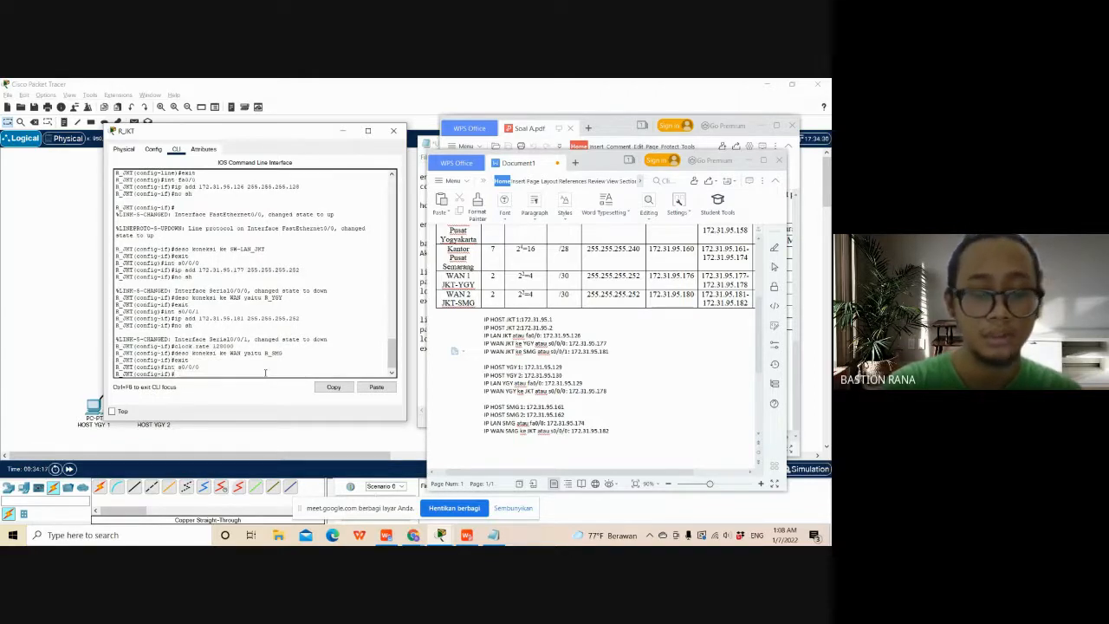
{"action": "type", "text": "clock ra"}
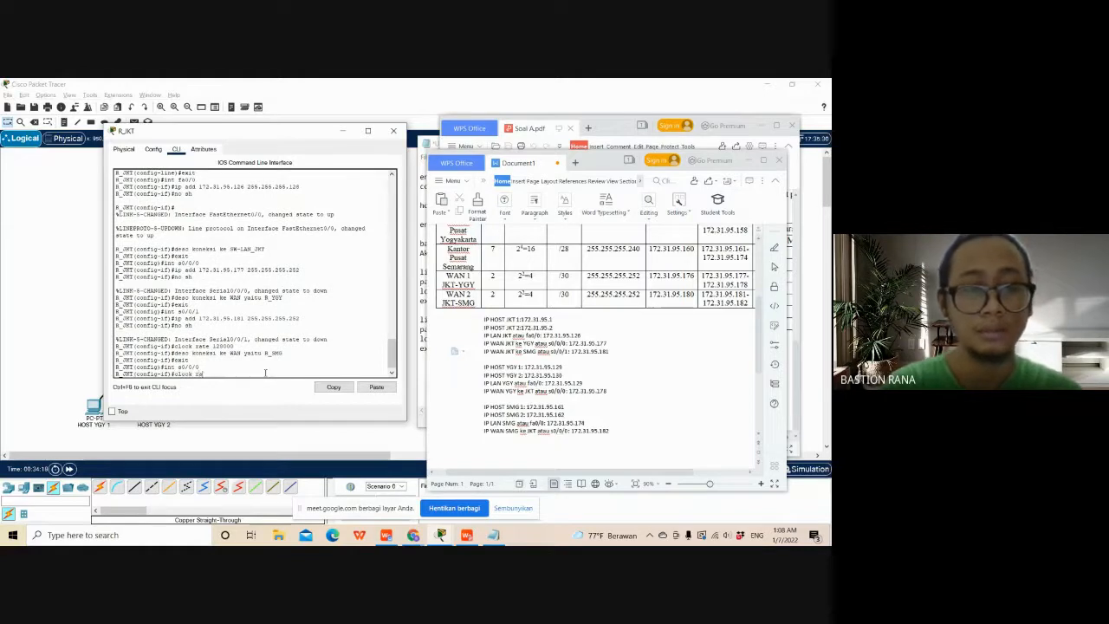
{"action": "type", "text": "te"}
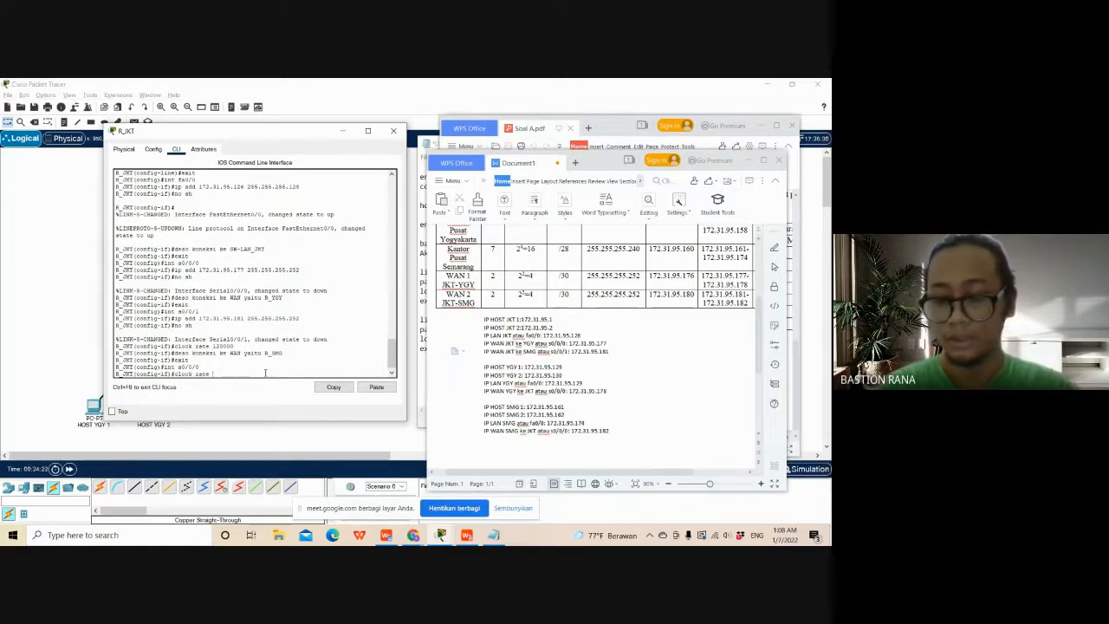
{"action": "type", "text": " 12"}
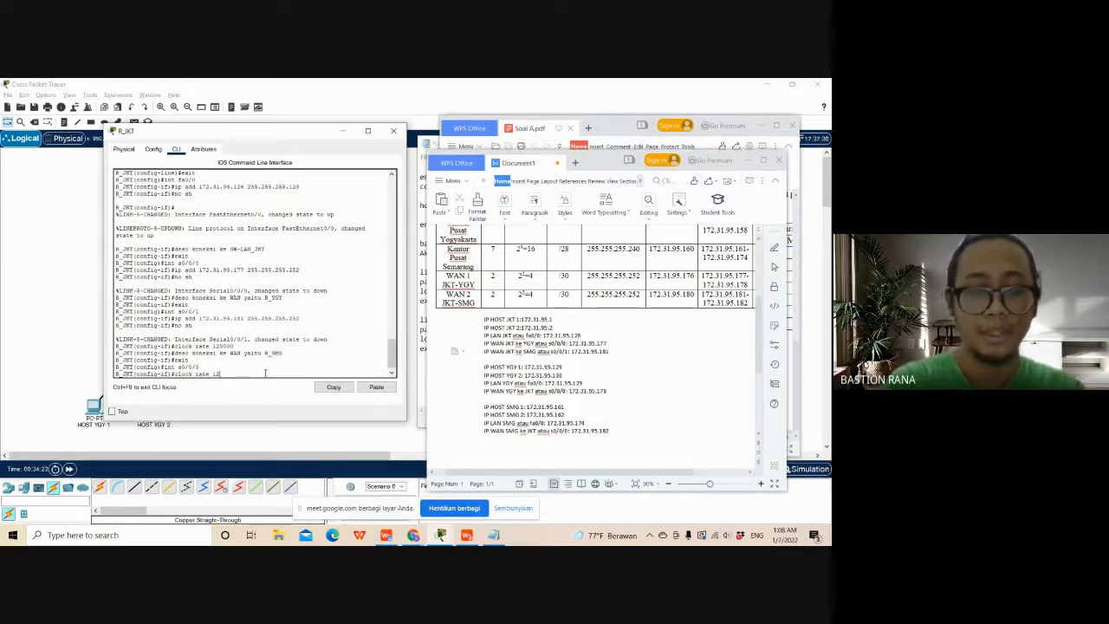
{"action": "type", "text": "8000"}
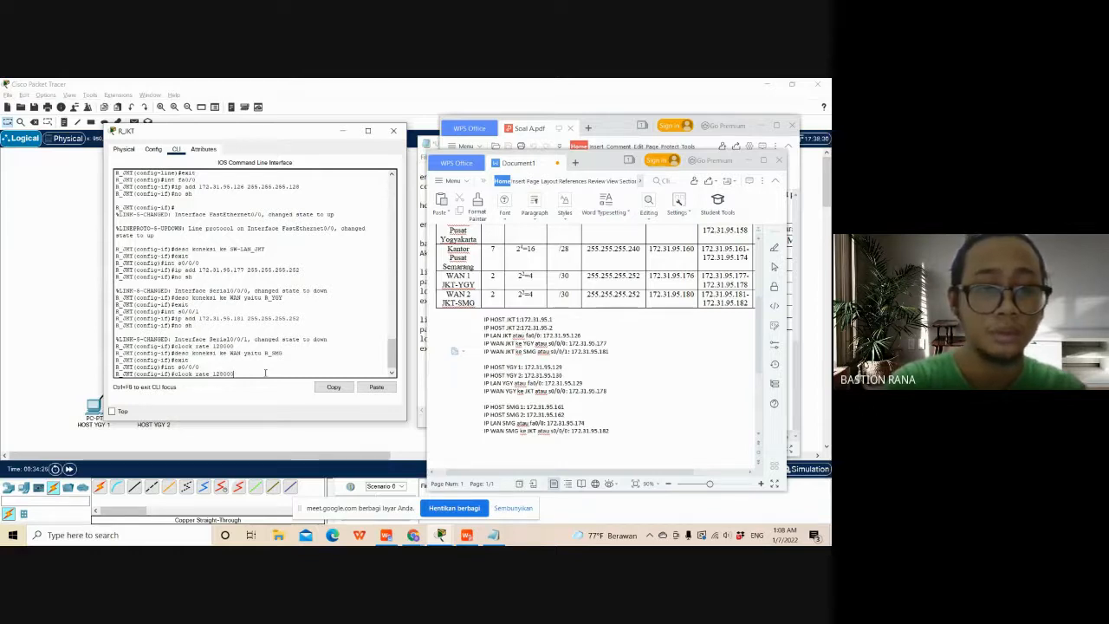
{"action": "key", "text": "Return"}
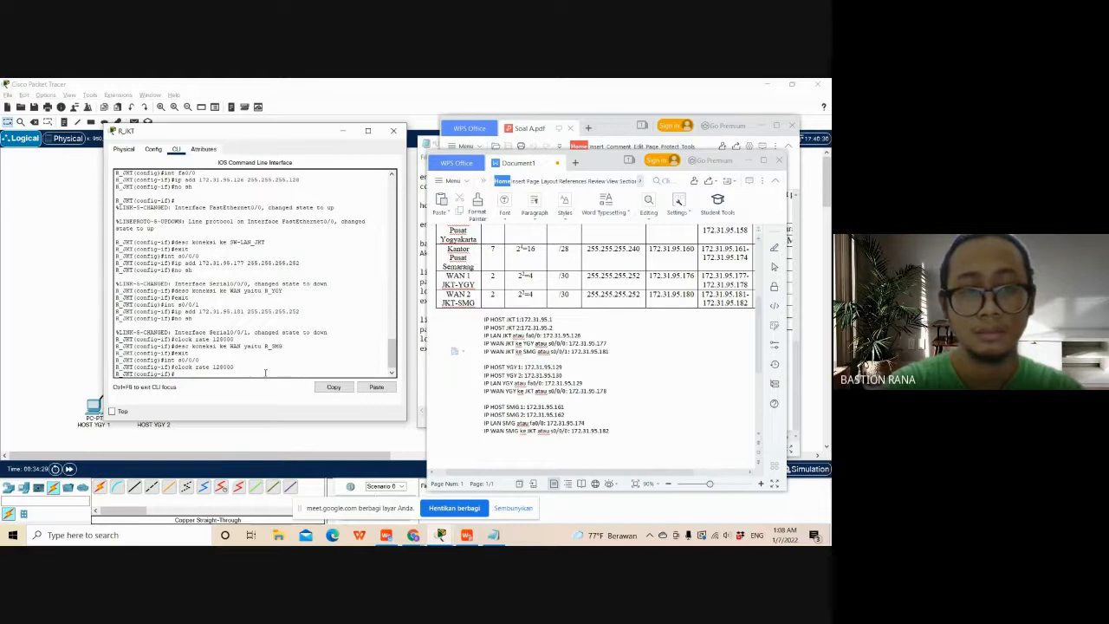
- Exit to global configuration mode on R_JKT and check the required routing protocol in Soal A.pdf
{"action": "type", "text": "exit"}
{"action": "key", "text": "Return"}
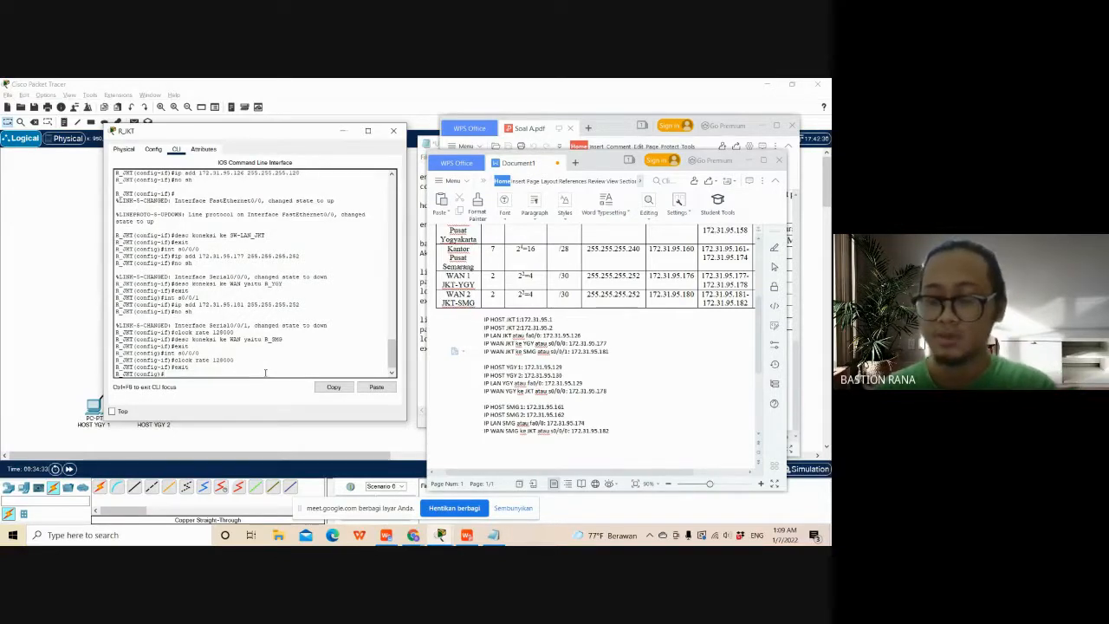
{"action": "left_click", "coordinate": [605, 136]}
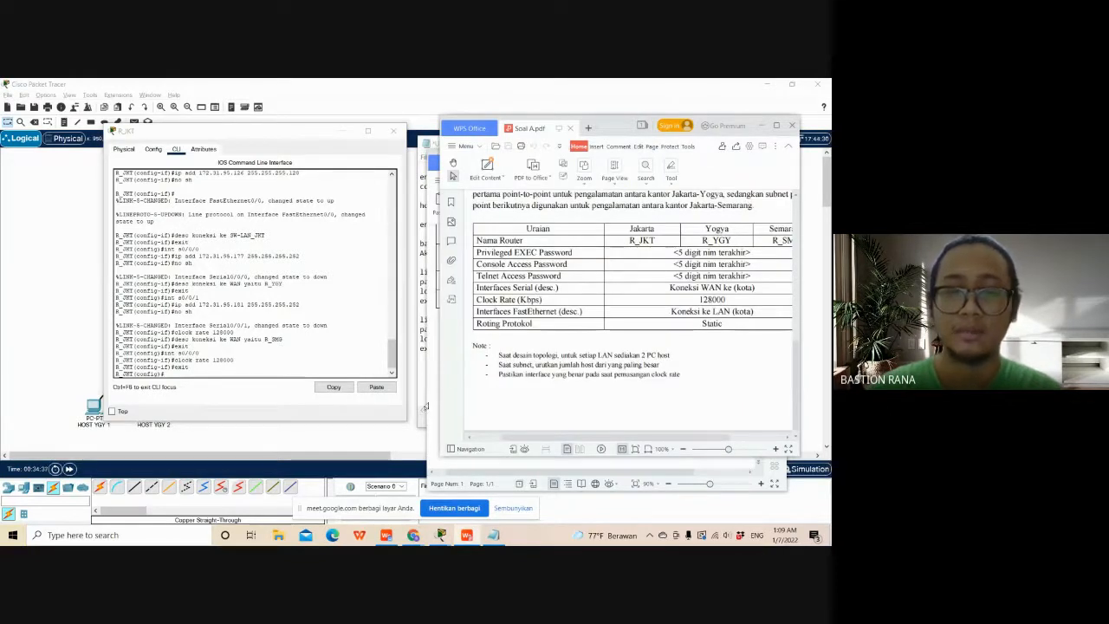
{"action": "left_click", "coordinate": [432, 417]}
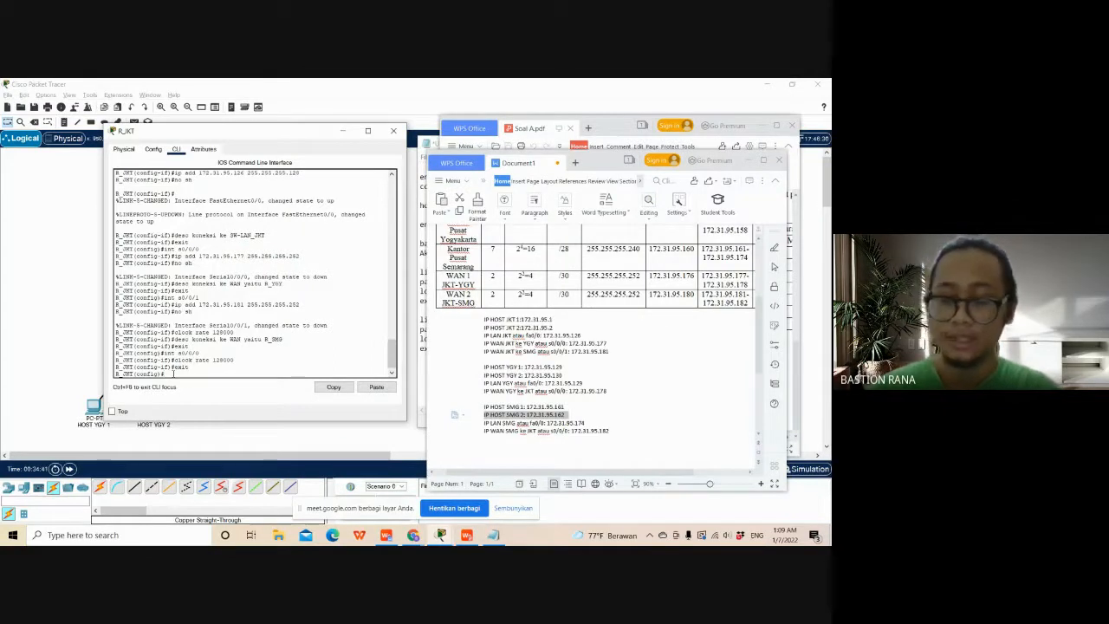
- Begin an ip route command on R_JKT for the Yogyakarta LAN, network 172.31.95.128 with mask 255.255.255.224
{"action": "type", "text": "ip ad"}
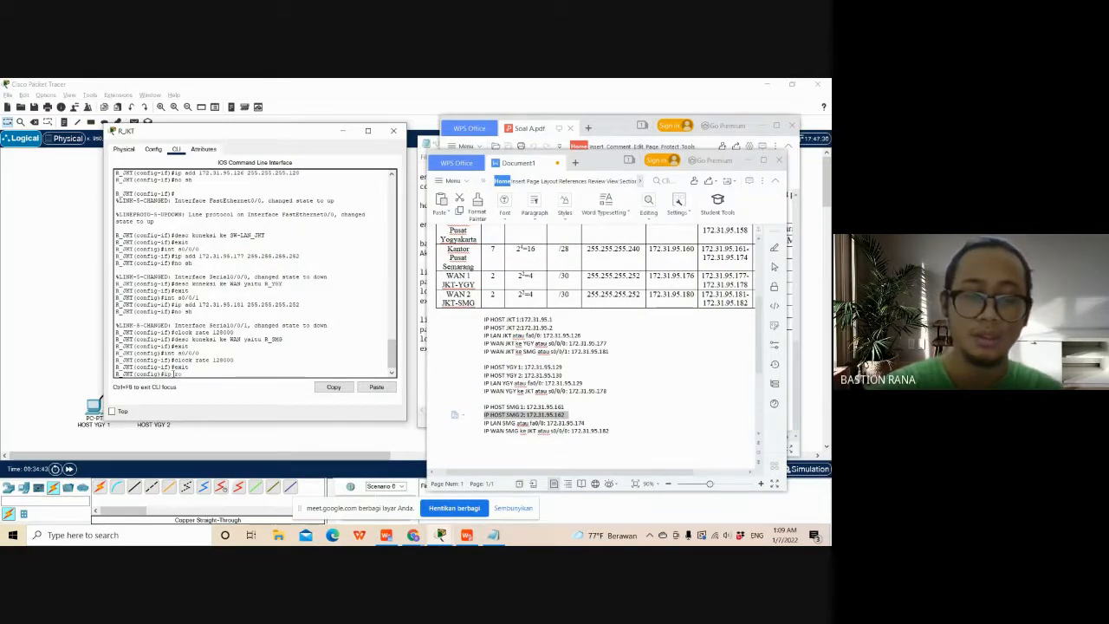
{"action": "type", "text": "ute"}
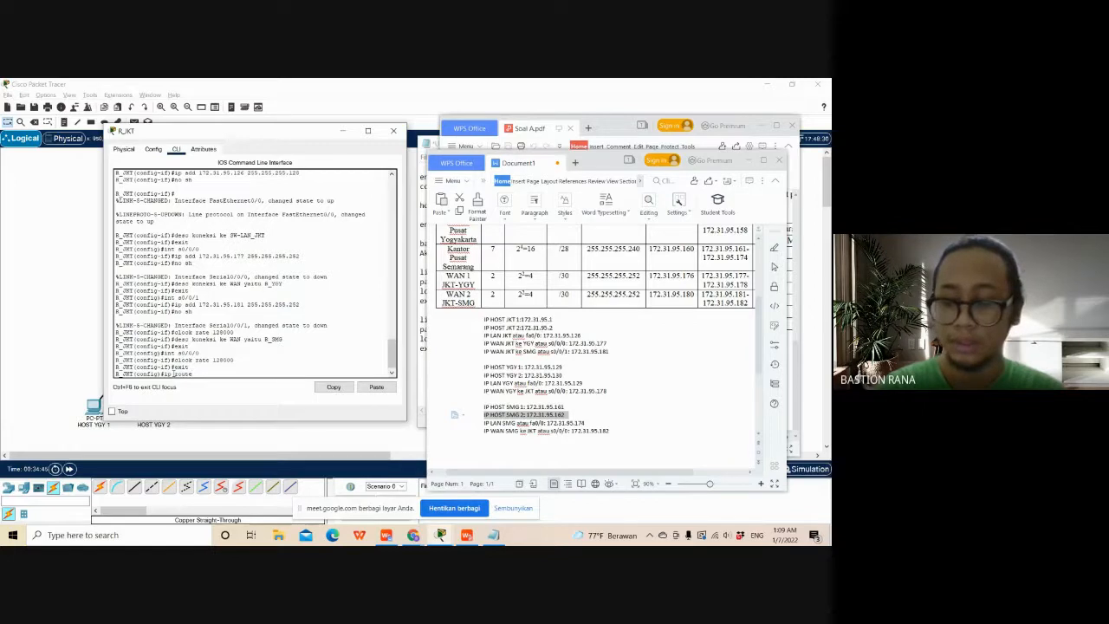
{"action": "type", "text": " 172"}
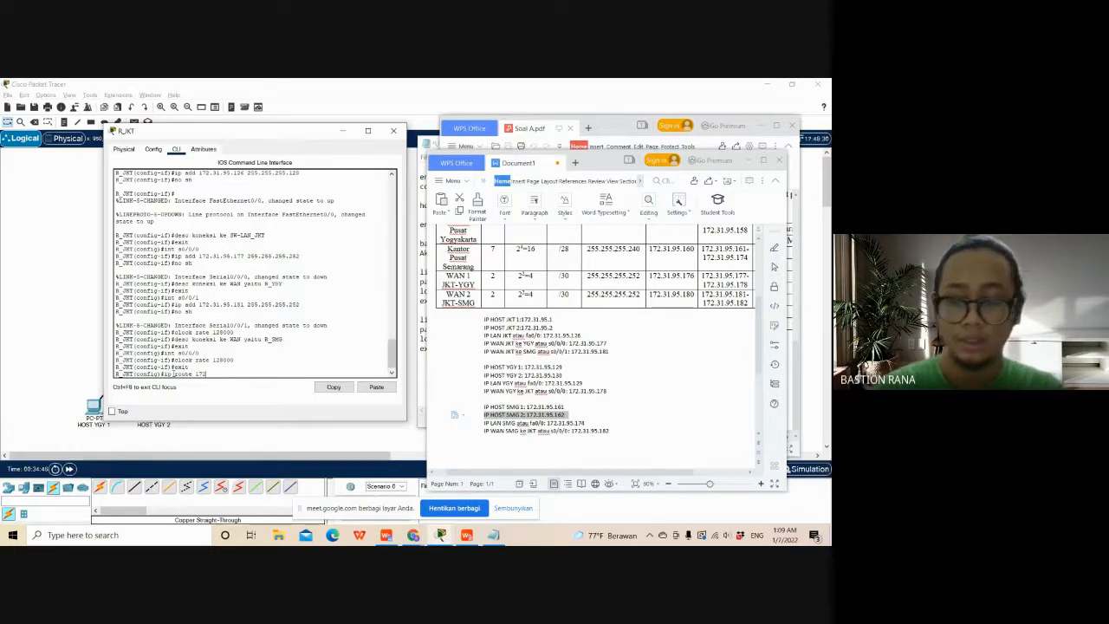
{"action": "type", "text": ".31"}
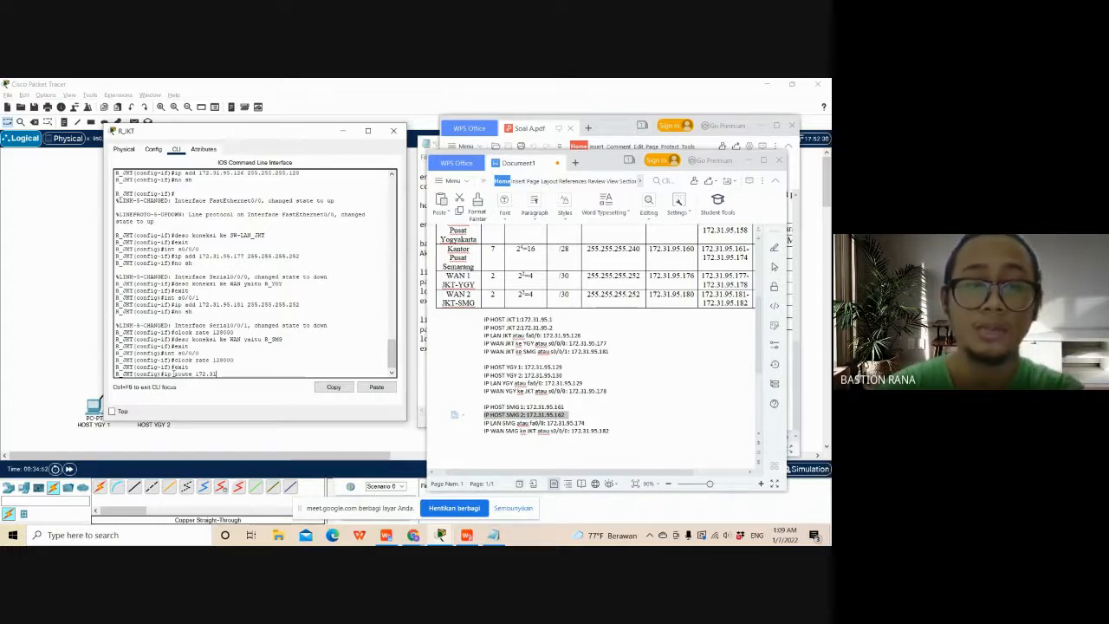
{"action": "type", "text": "."}
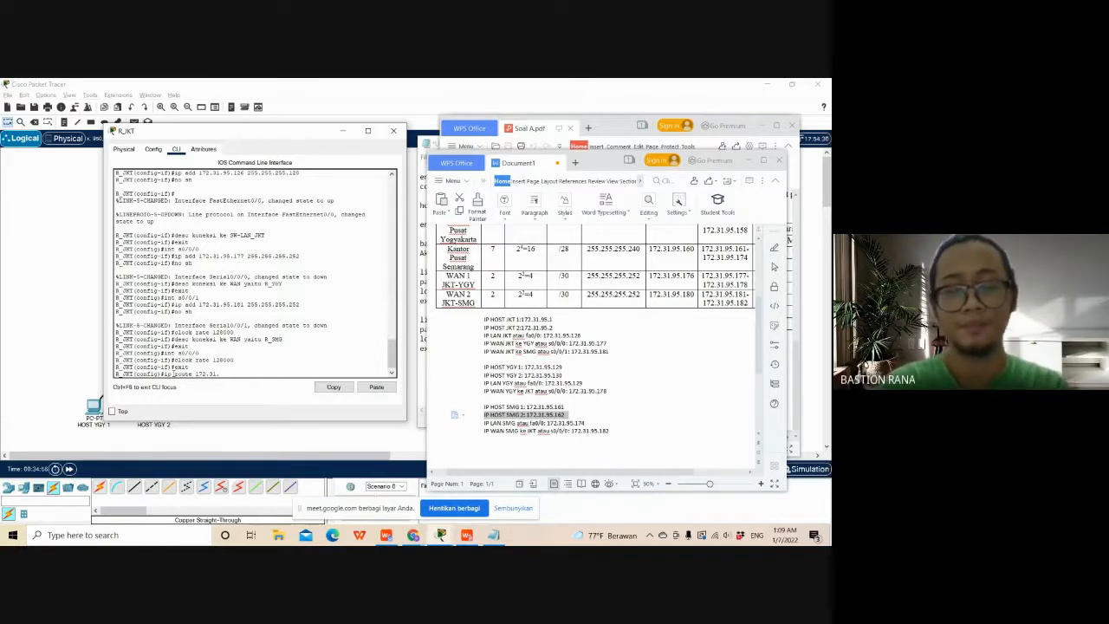
{"action": "type", "text": "95"}
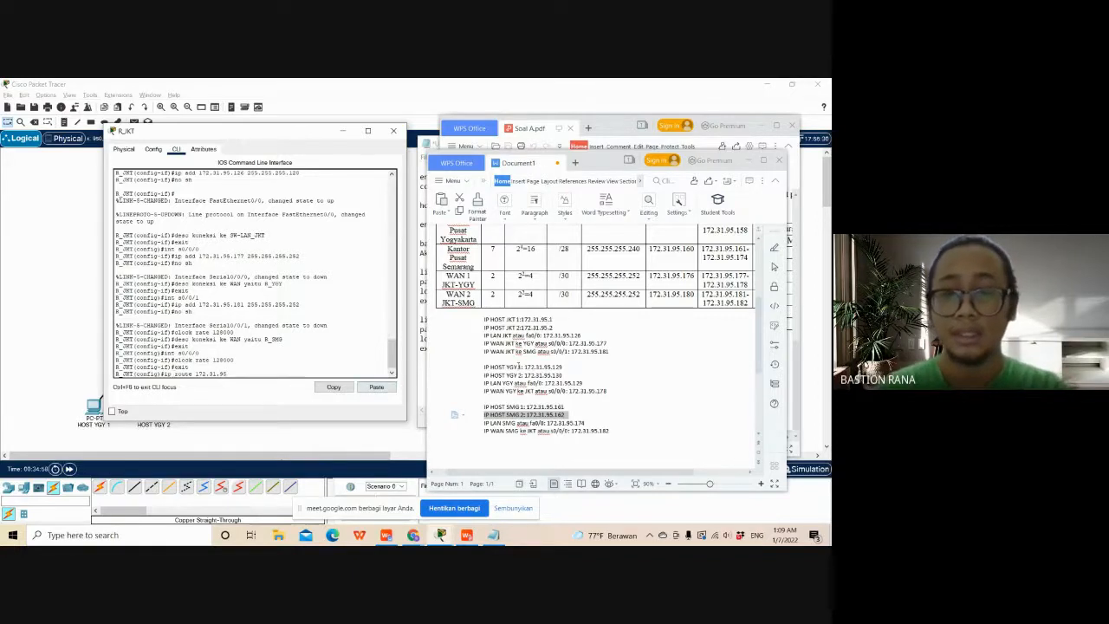
{"action": "scroll", "coordinate": [598, 346], "scroll_direction": "up", "scroll_amount": 3}
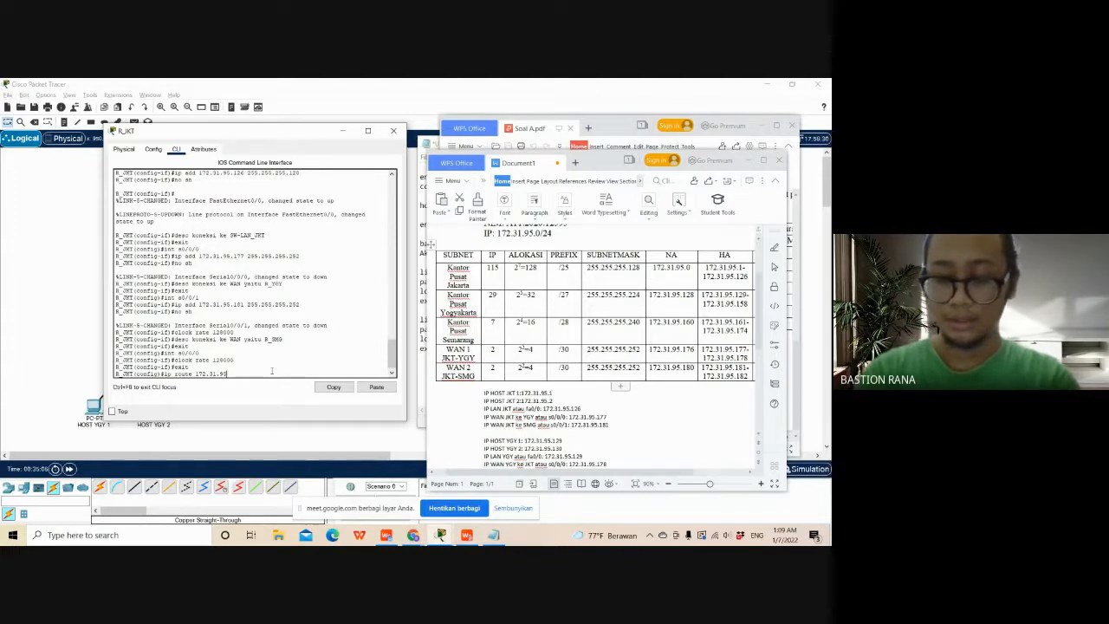
{"action": "type", "text": "."}
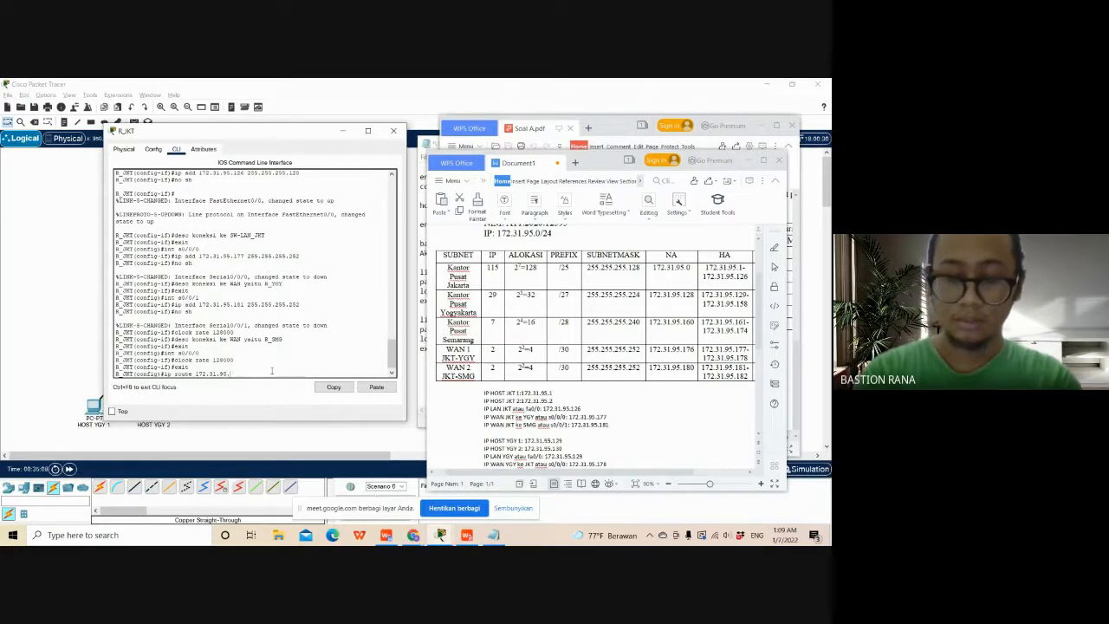
{"action": "type", "text": "128"}
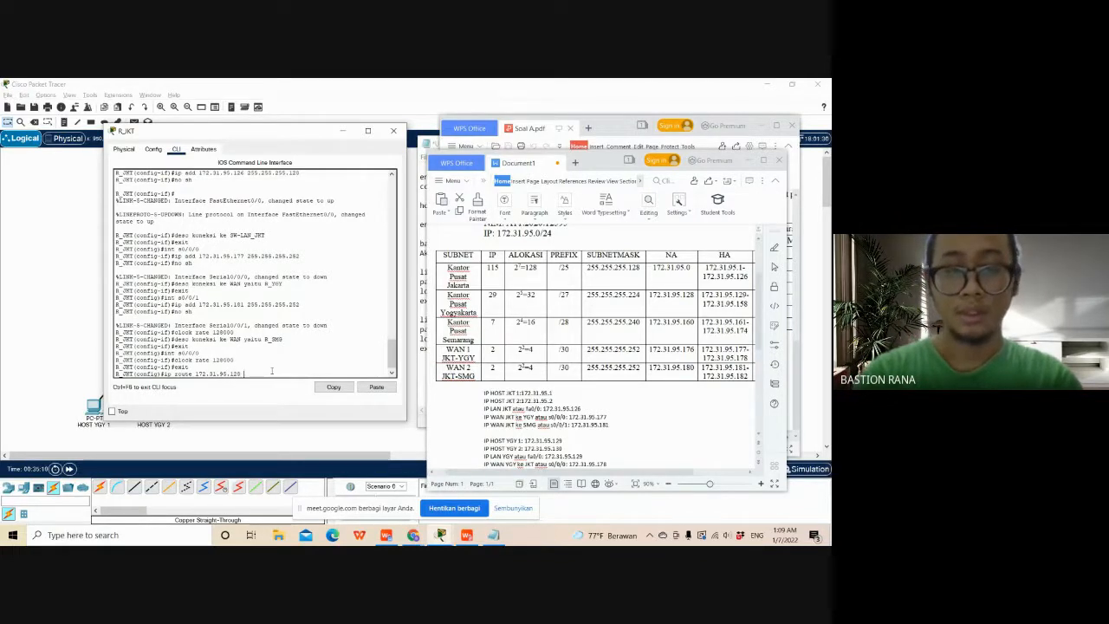
{"action": "type", "text": " 2"}
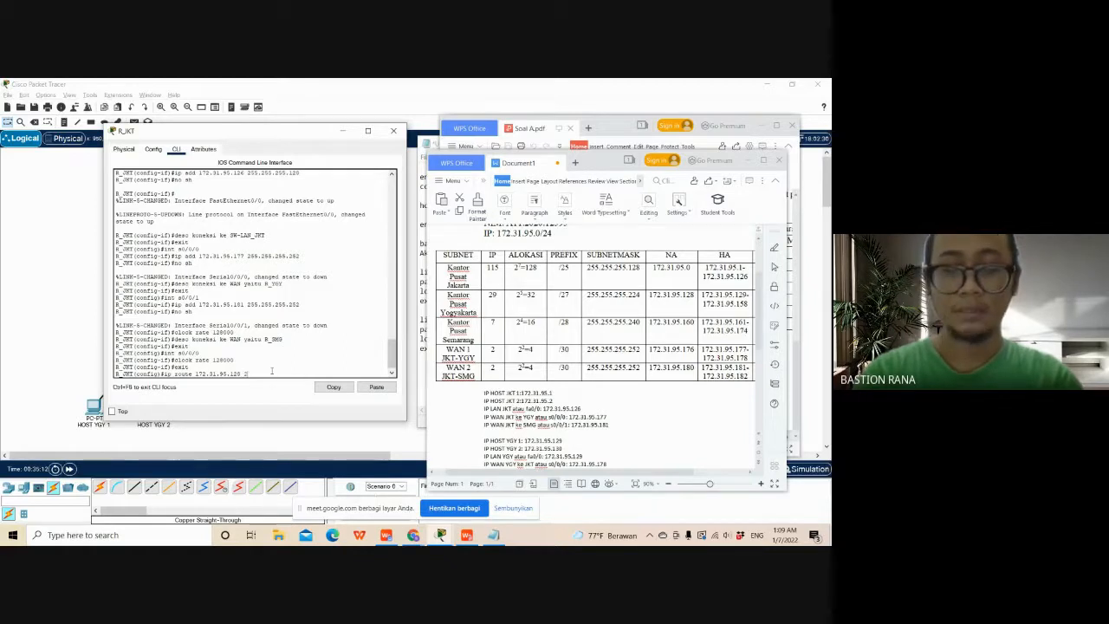
{"action": "type", "text": "55.255"}
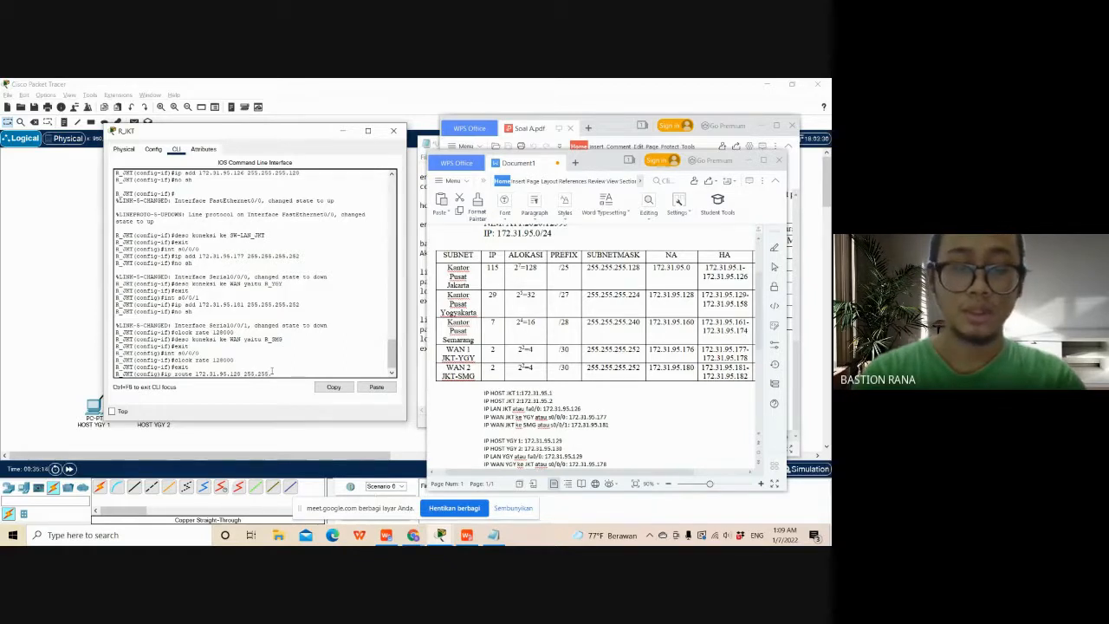
{"action": "type", "text": ".255."}
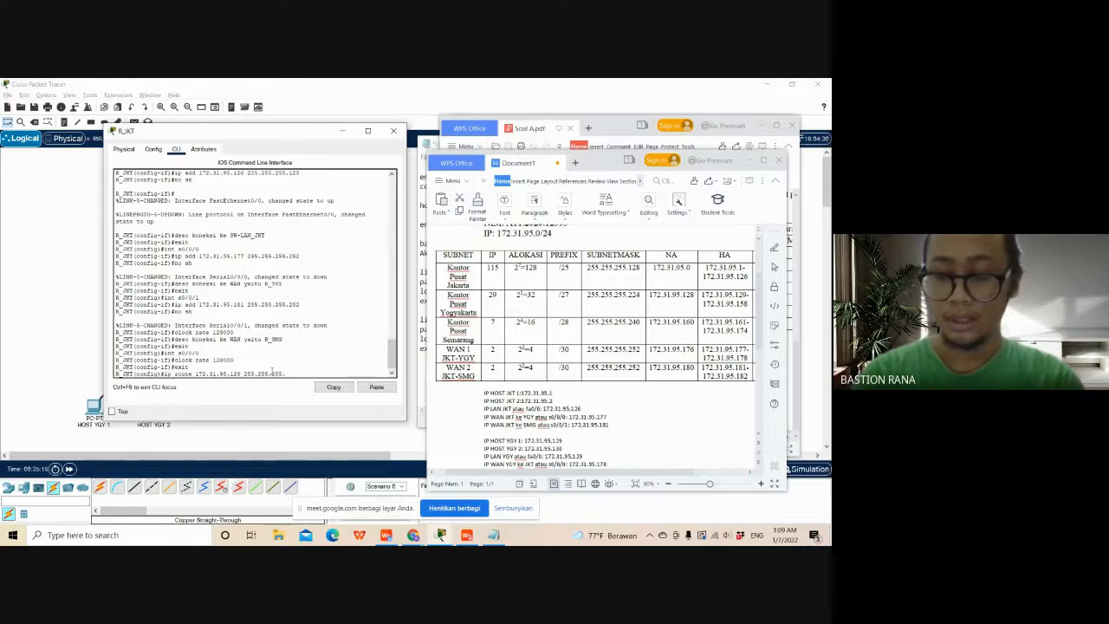
{"action": "type", "text": "224"}
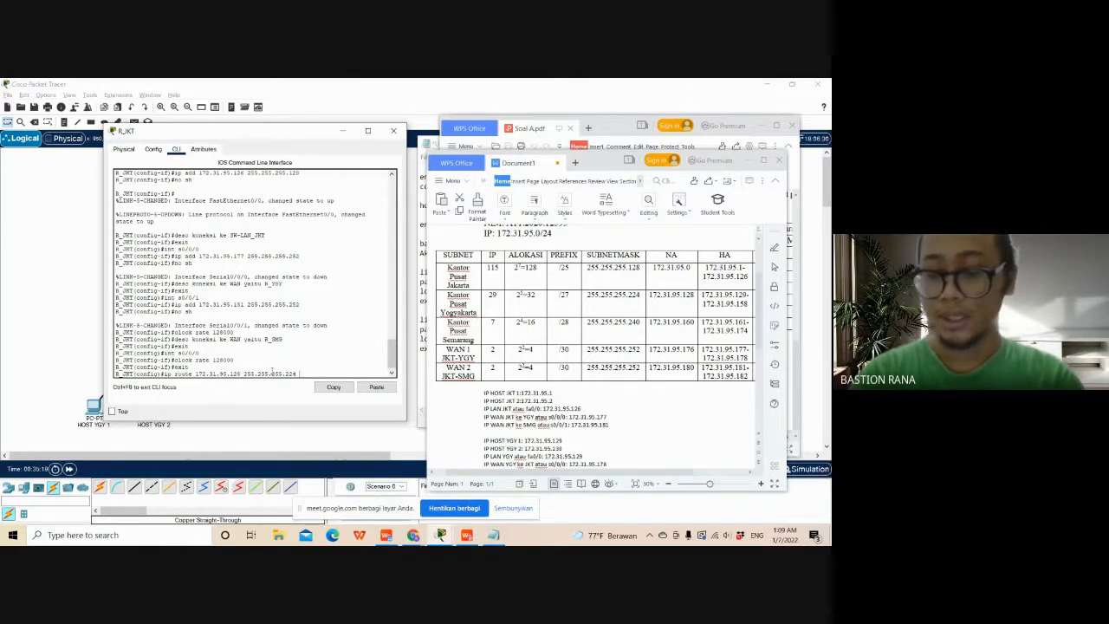
{"action": "type", "text": " 172"}
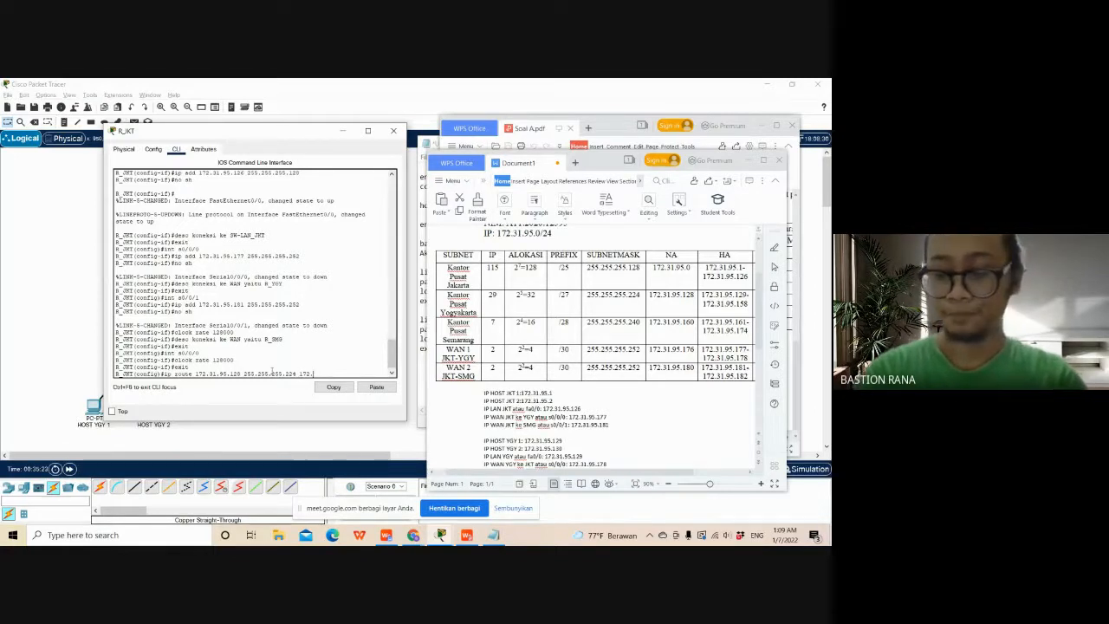
{"action": "type", "text": "."}
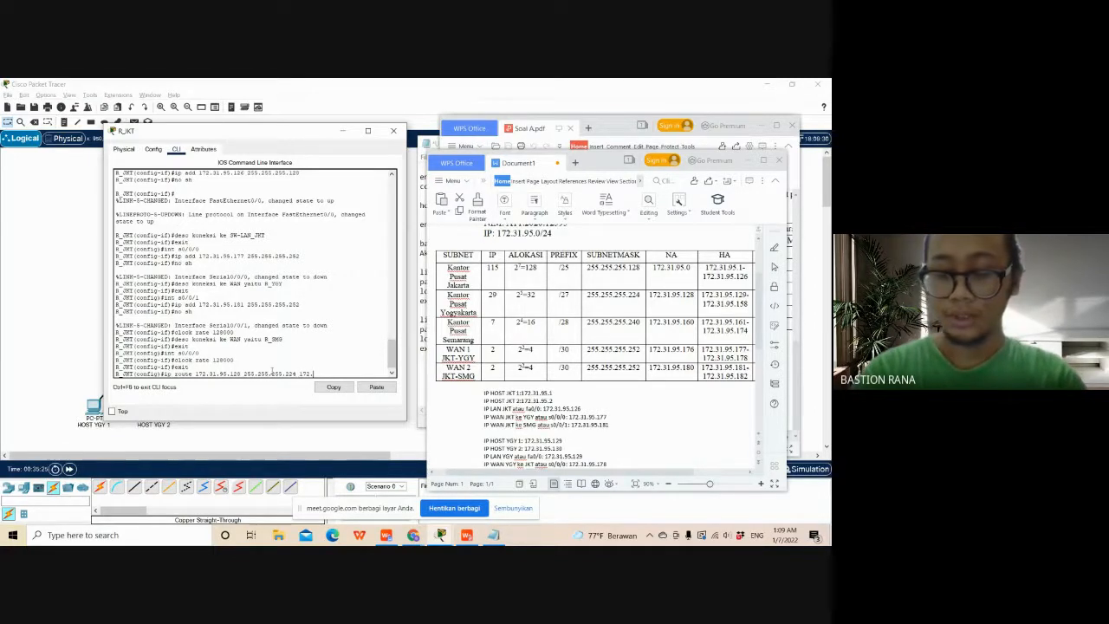
{"action": "type", "text": "31.9"}
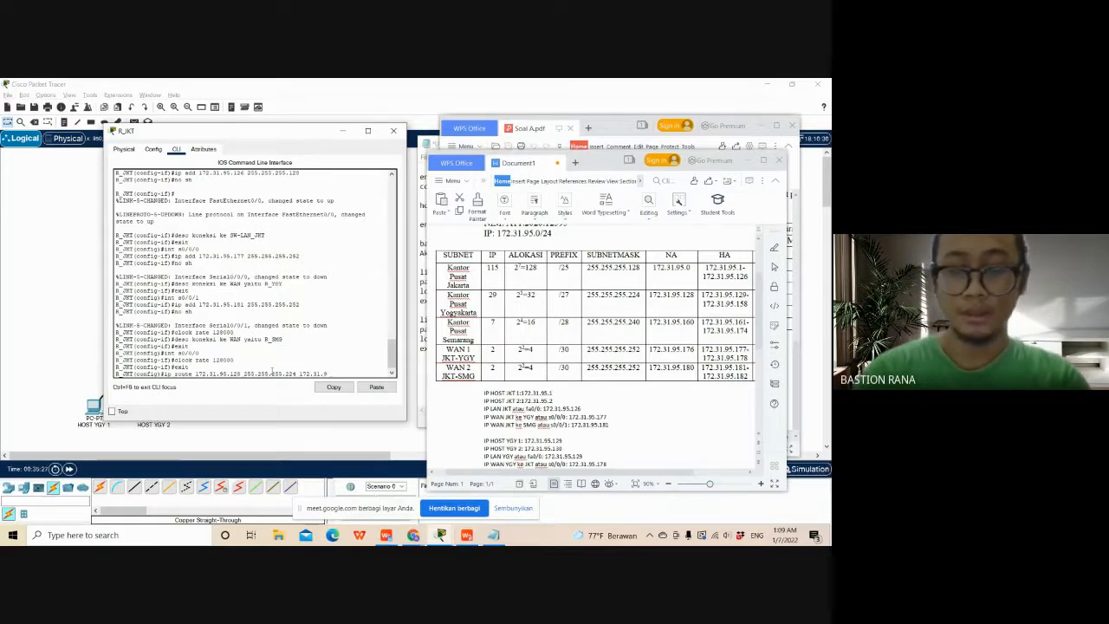
{"action": "type", "text": "5"}
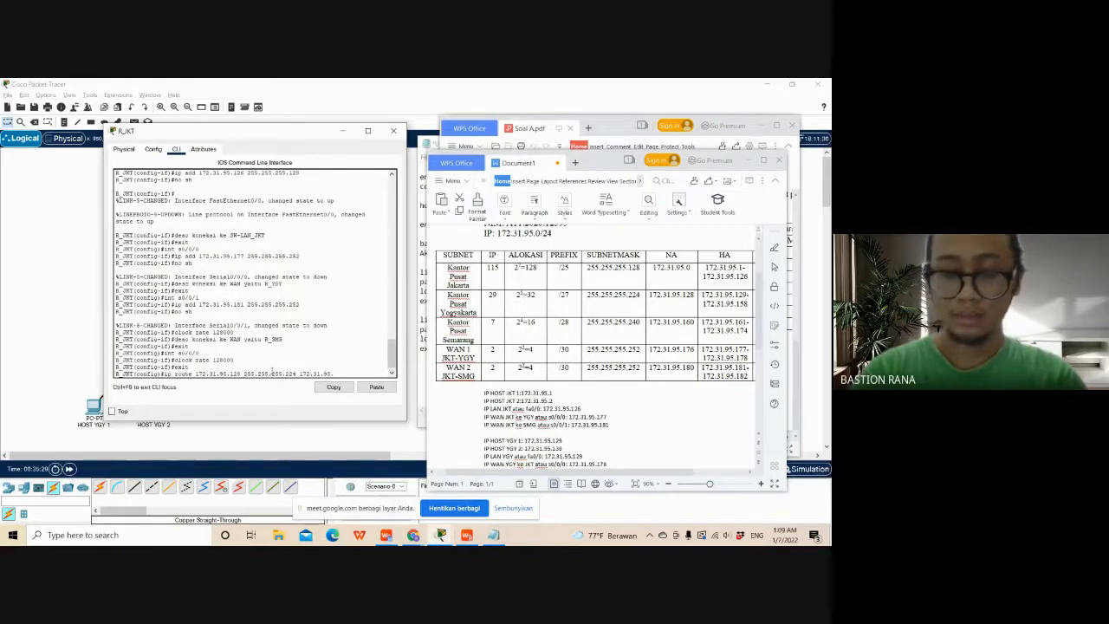
{"action": "type", "text": ".182"}
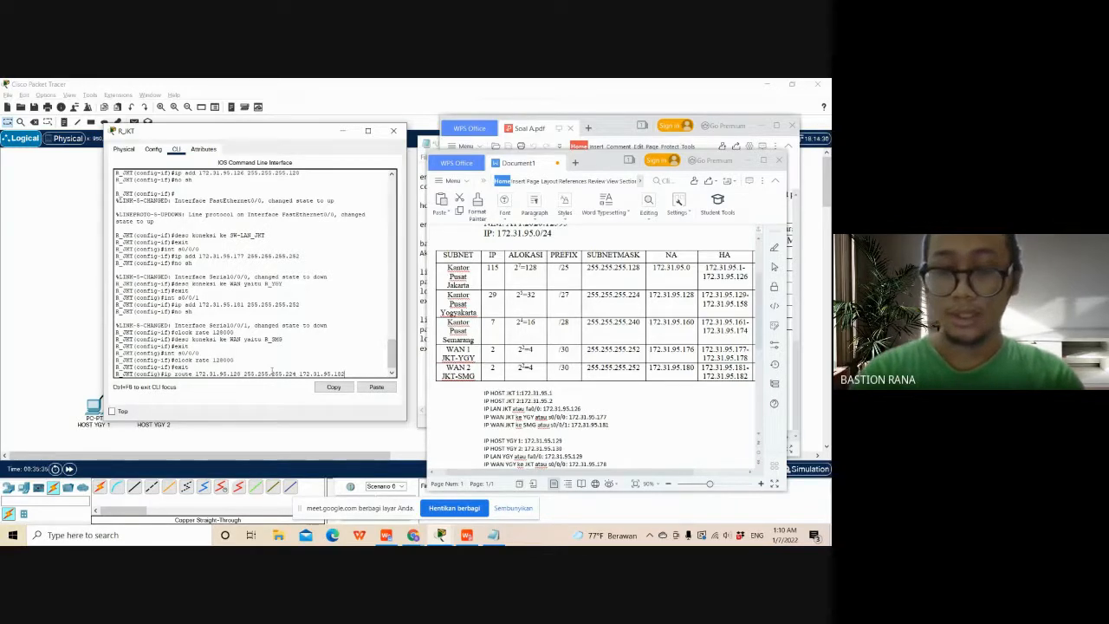
- Give the Yogyakarta route the next-hop address 172.31.95.178
{"action": "key", "text": "BackSpace"}
{"action": "key", "text": "BackSpace"}
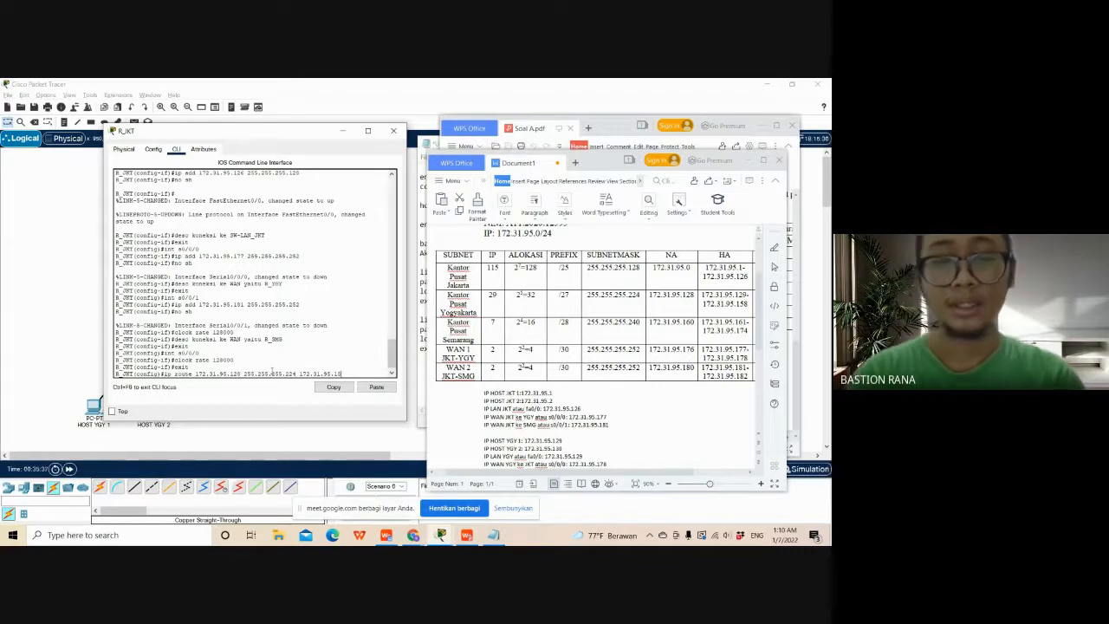
{"action": "type", "text": "7"}
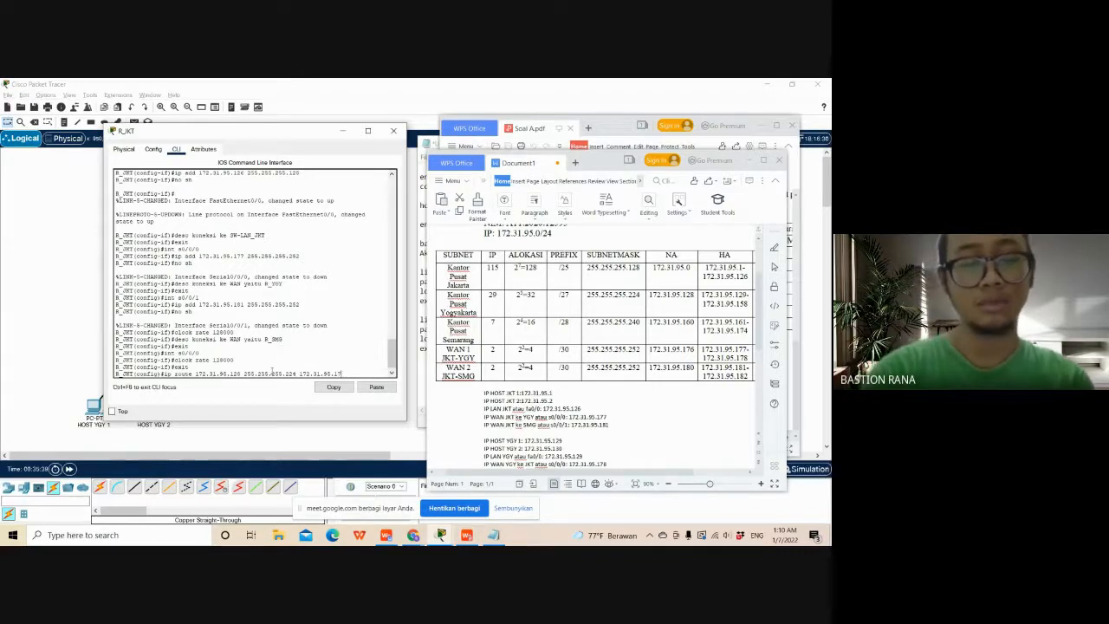
{"action": "type", "text": "8"}
- Check the next hop against the topology and the WAN 1 row of the subnet table, and run the Yogyakarta route command
{"action": "left_click_drag", "start_coordinate": [294, 131], "coordinate": [532, 109]}
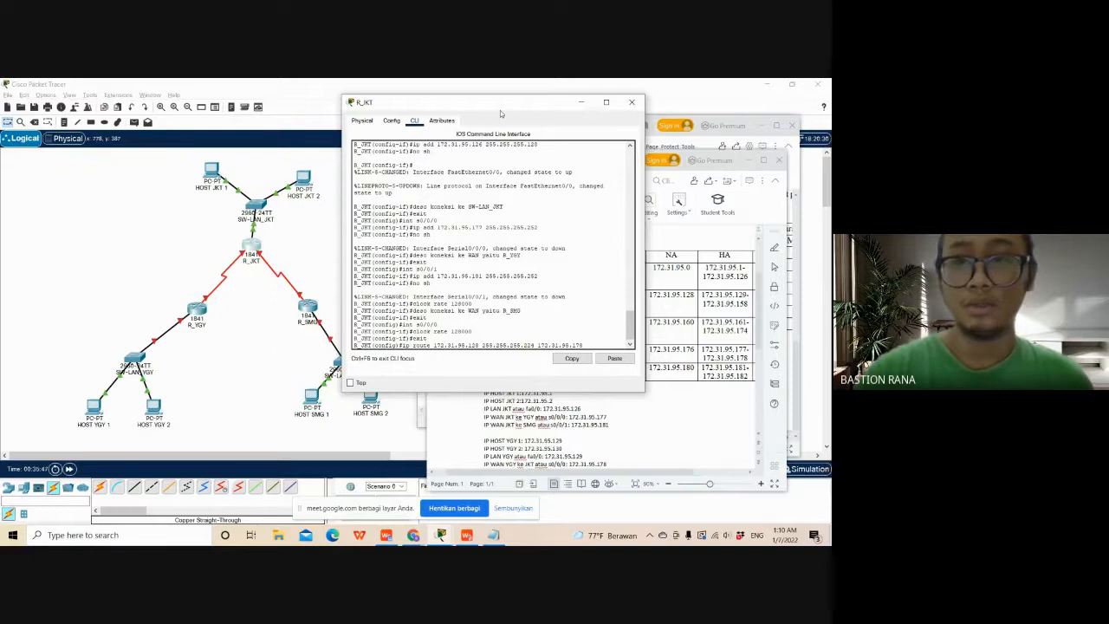
{"action": "left_click_drag", "start_coordinate": [501, 115], "coordinate": [354, 121]}
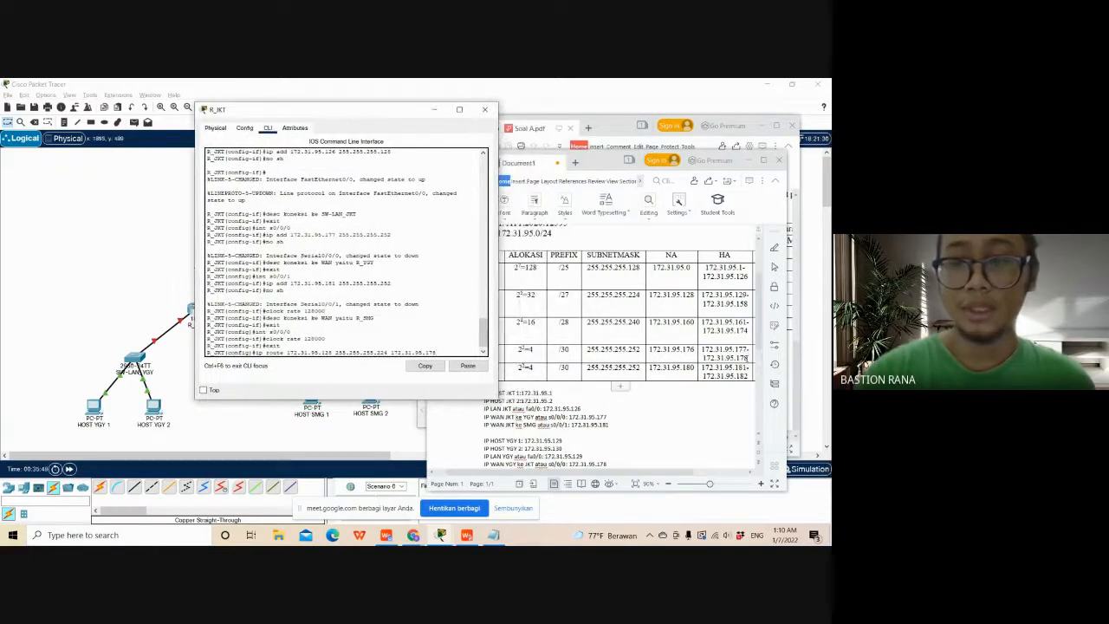
{"action": "left_click", "coordinate": [430, 245]}
{"action": "left_click", "coordinate": [405, 119]}
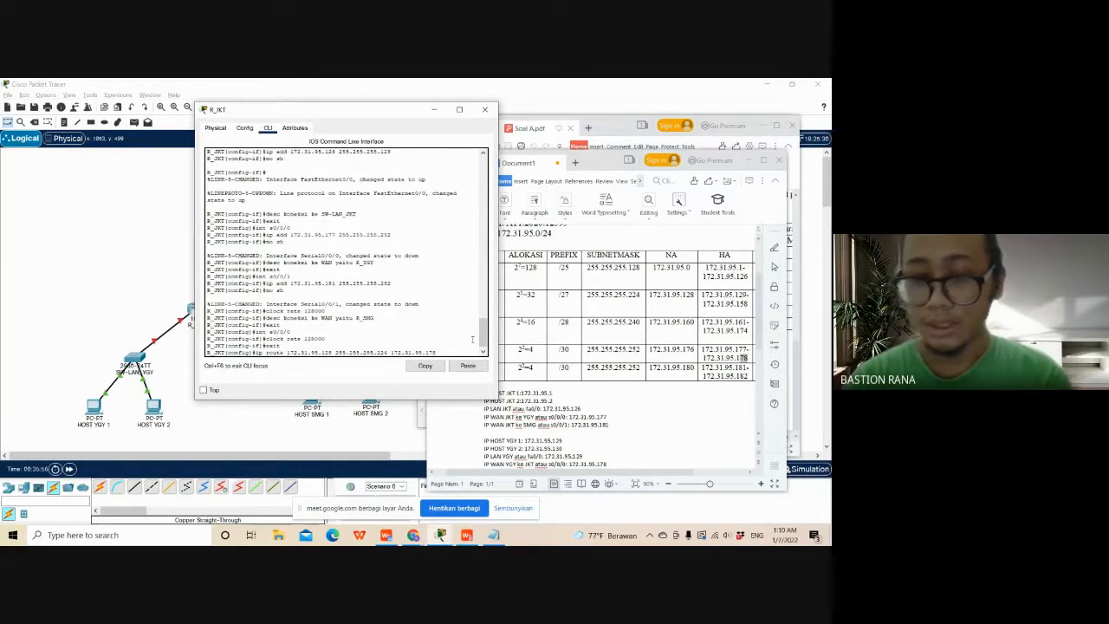
{"action": "key", "text": "Return"}
- Begin an ip route command on R_JKT for the Semarang LAN, network 172.31.95.160 with mask 255.255.255.240
{"action": "type", "text": "ip"}
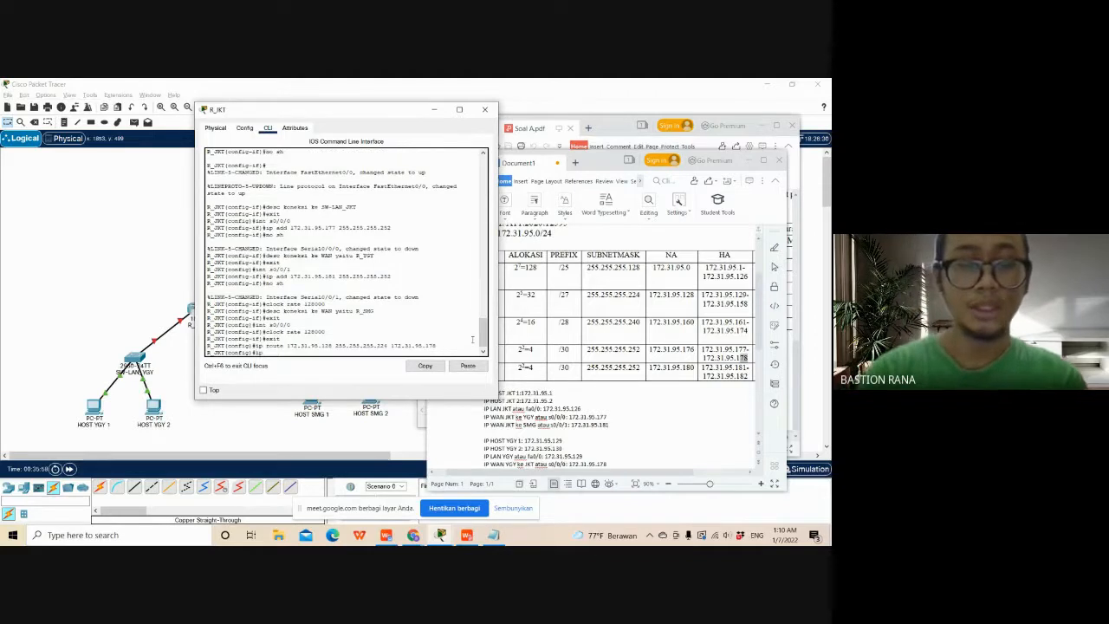
{"action": "type", "text": " route"}
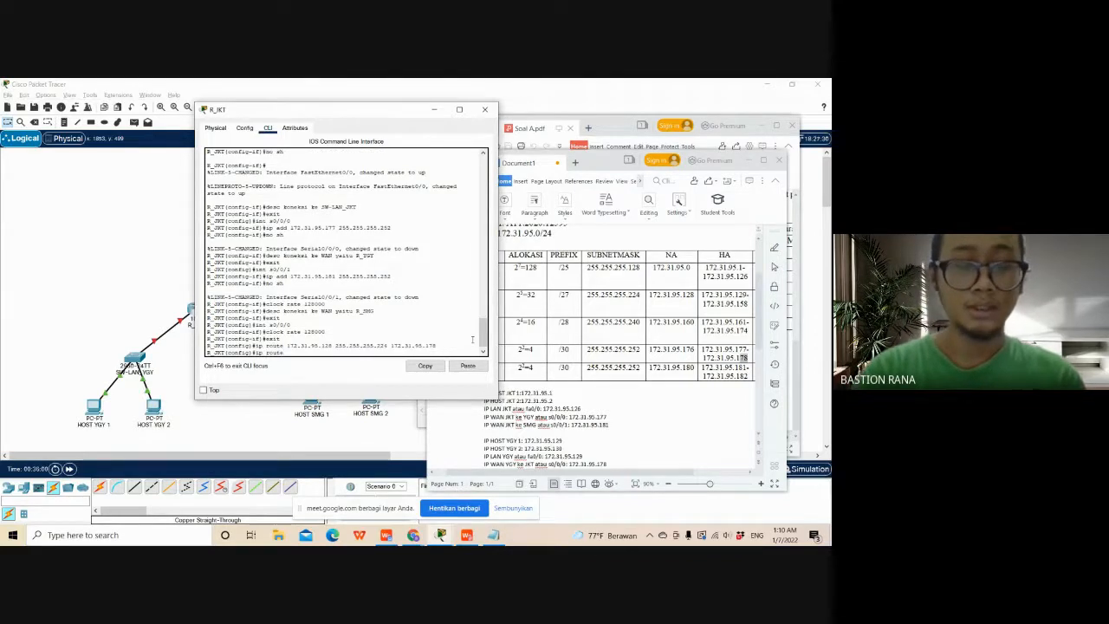
{"action": "type", "text": " 172."}
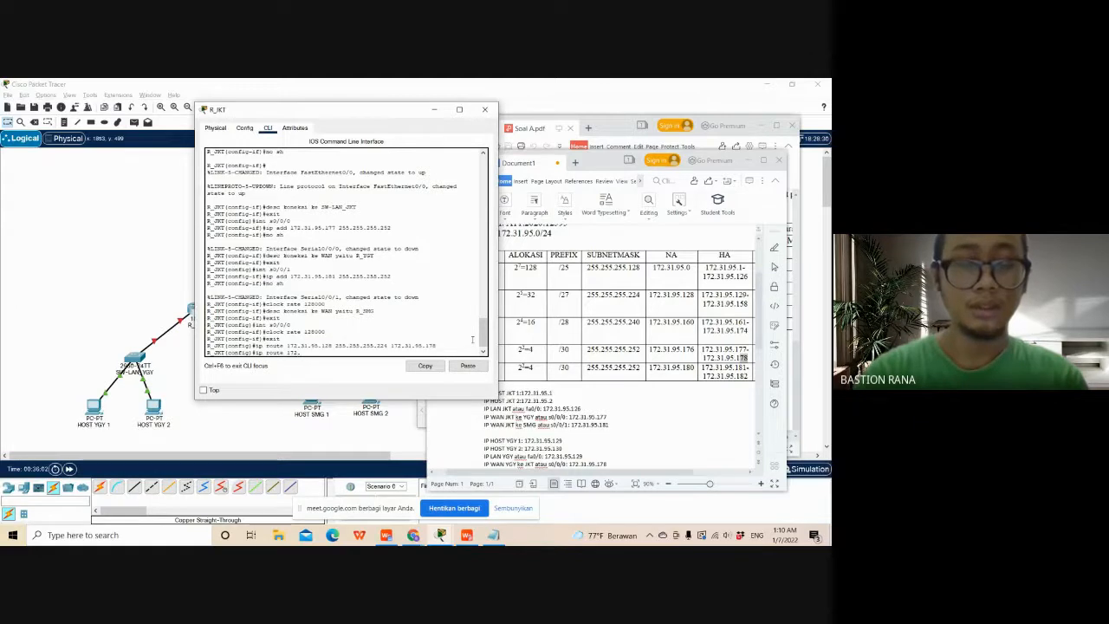
{"action": "type", "text": "31.95"}
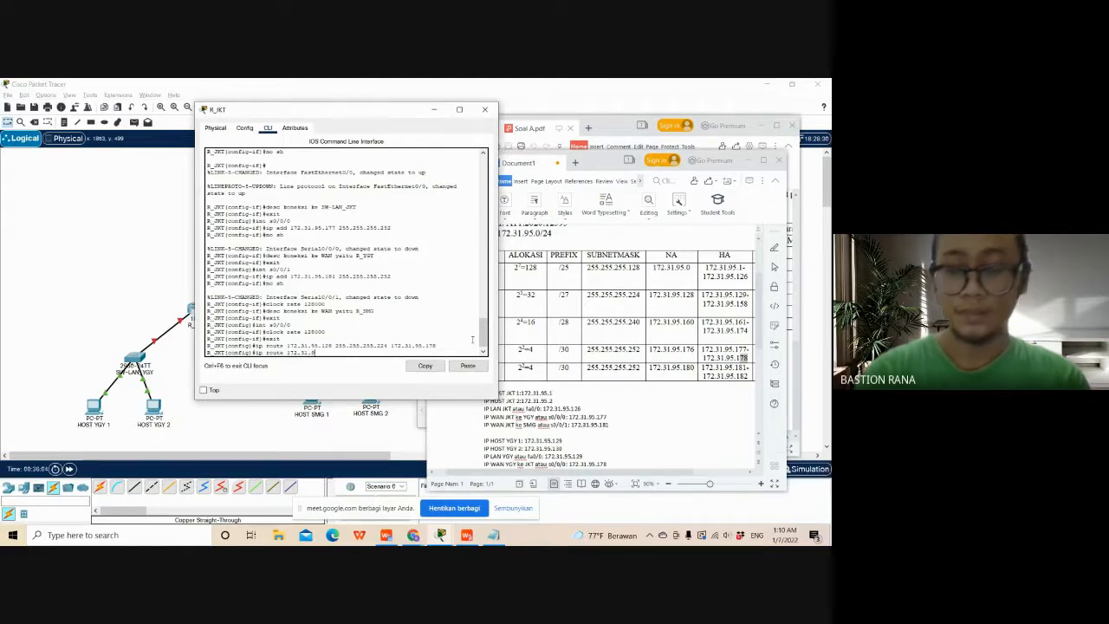
{"action": "type", "text": ".1"}
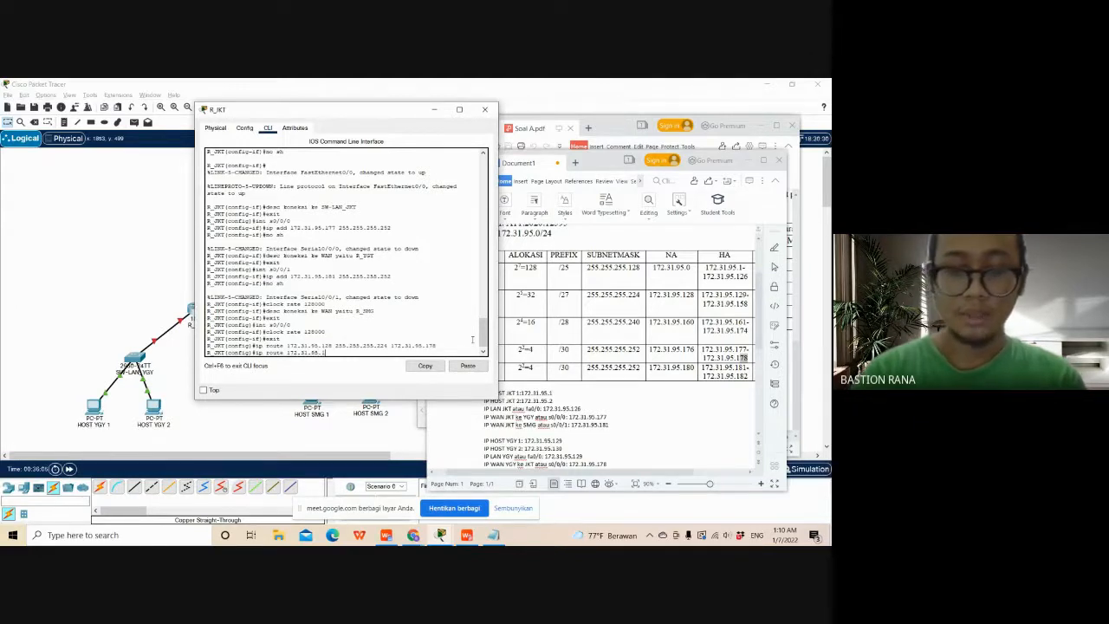
{"action": "type", "text": "60 2"}
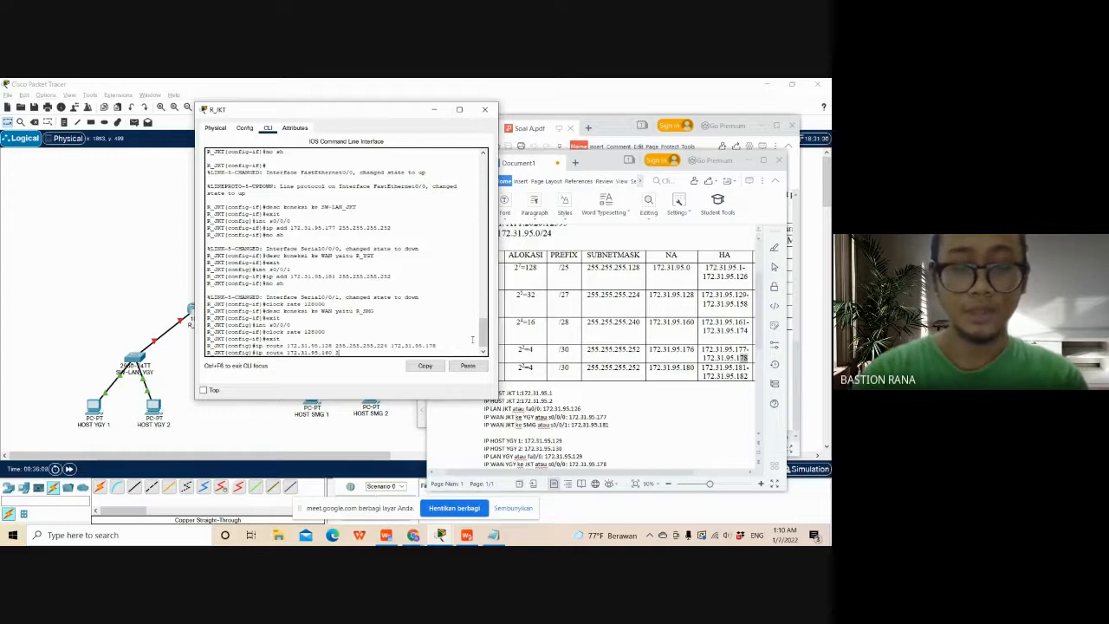
{"action": "type", "text": "55.255.2"}
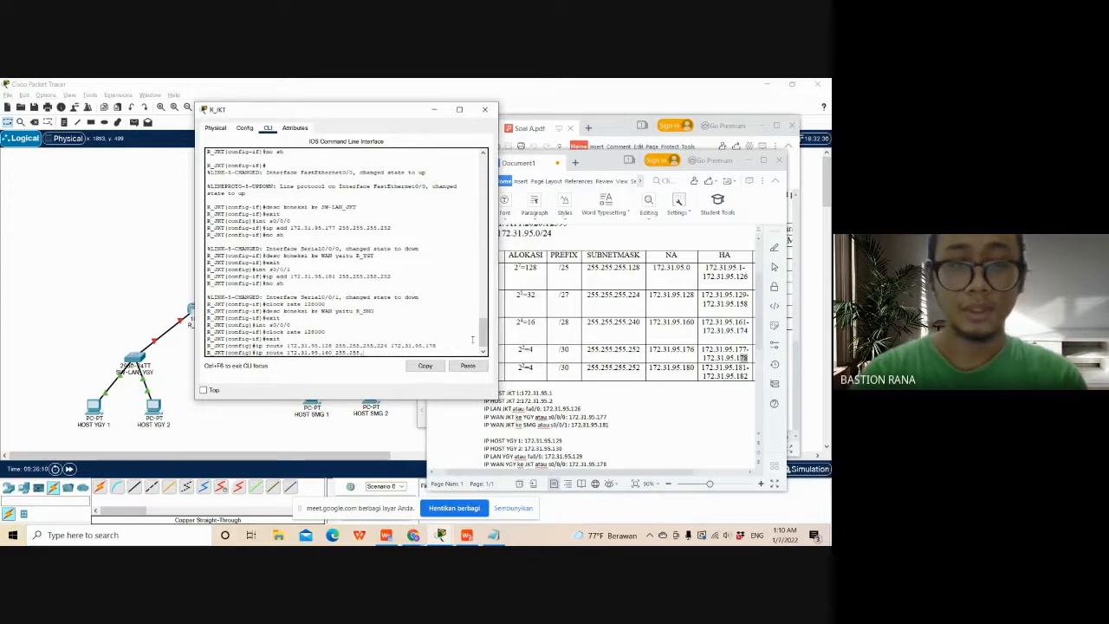
{"action": "type", "text": "55.2"}
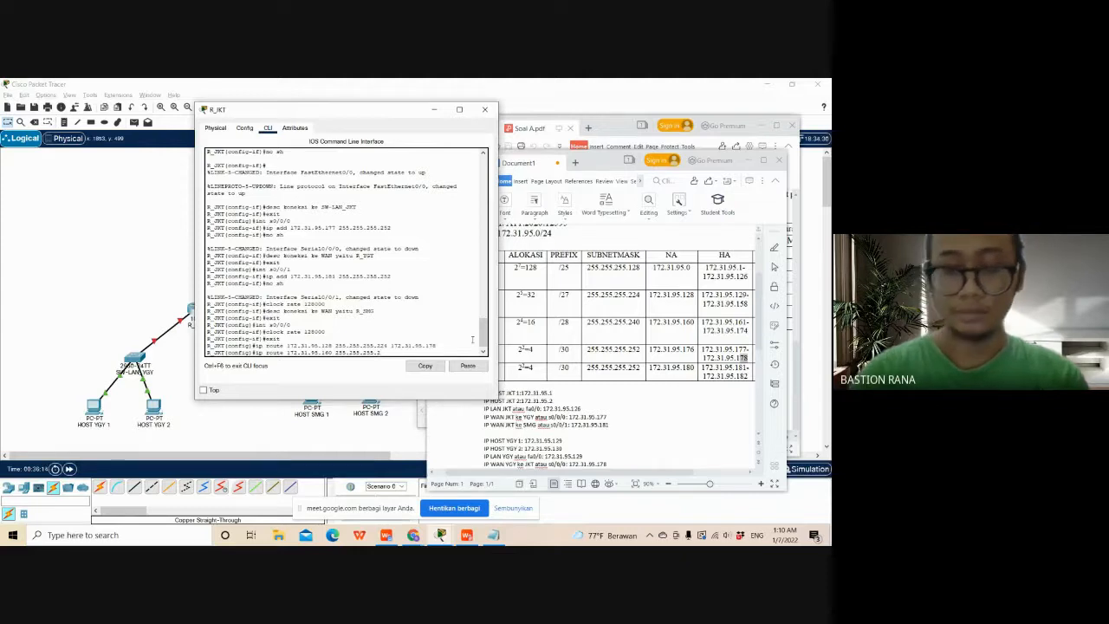
{"action": "type", "text": "40"}
{"action": "type", "text": " 172"}
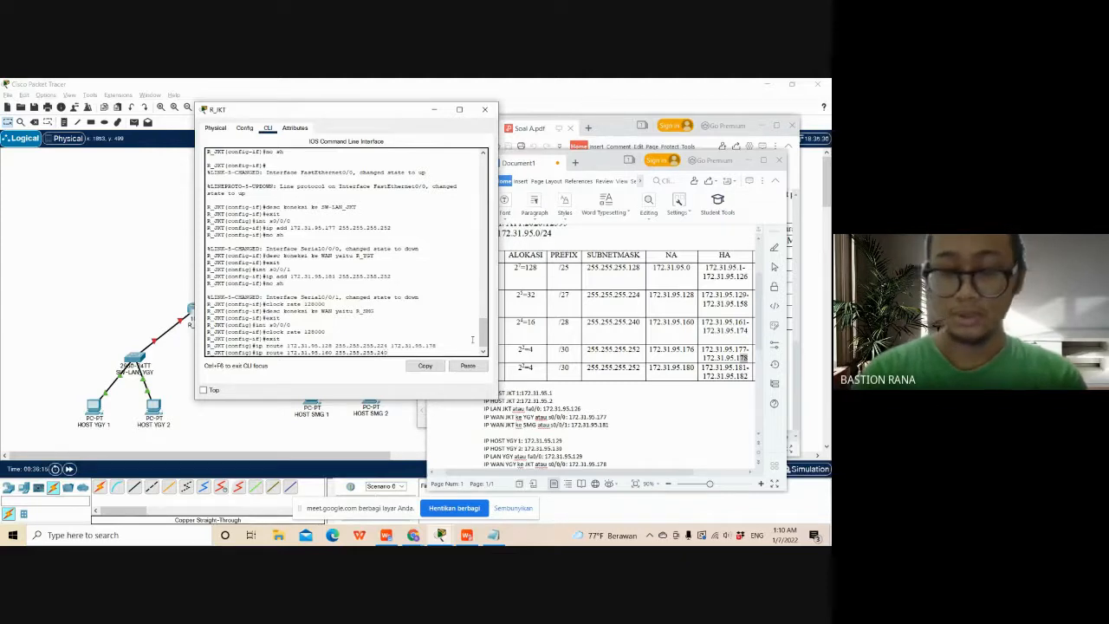
{"action": "type", "text": ".31."}
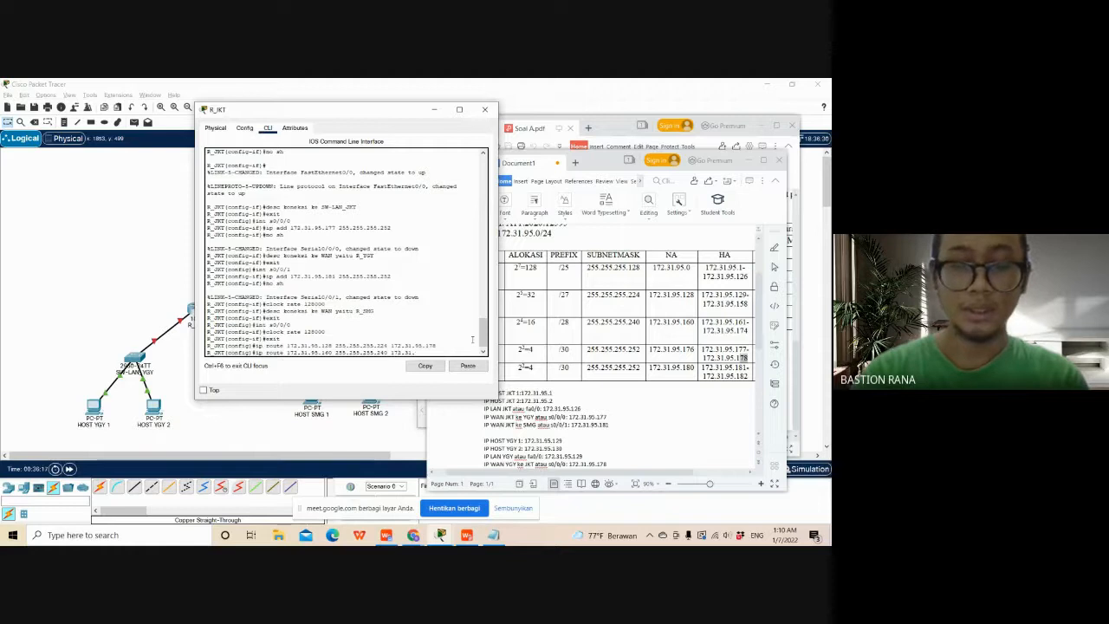
{"action": "type", "text": "95."}
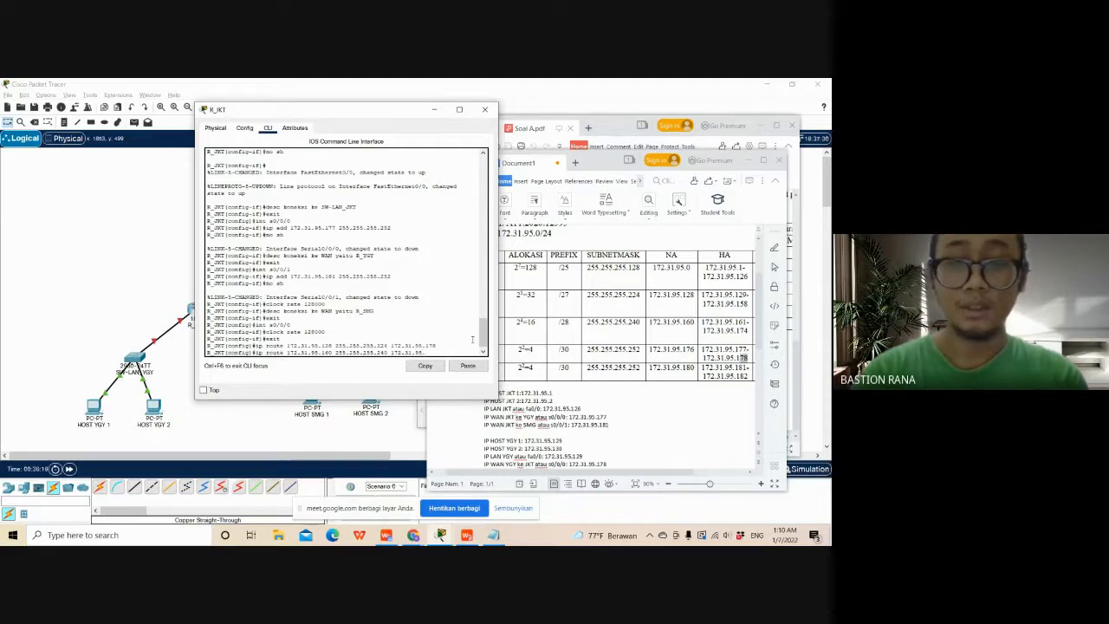
{"action": "type", "text": "1"}
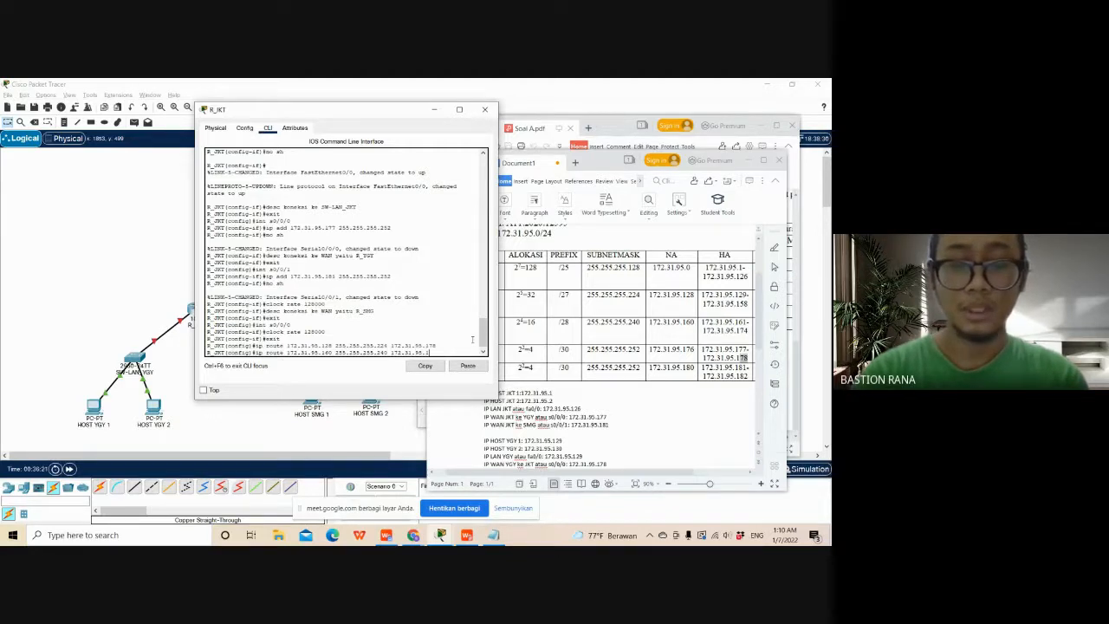
{"action": "type", "text": "82"}
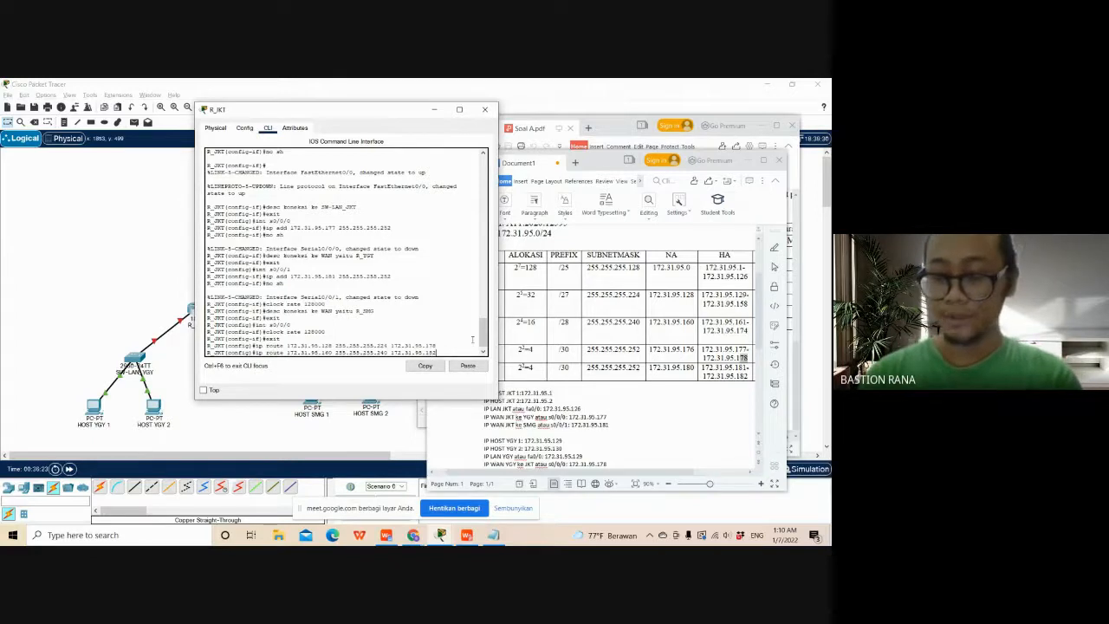
- Give the Semarang route the next-hop address 172.31.95.182 and run the command
{"action": "key", "text": "Return"}
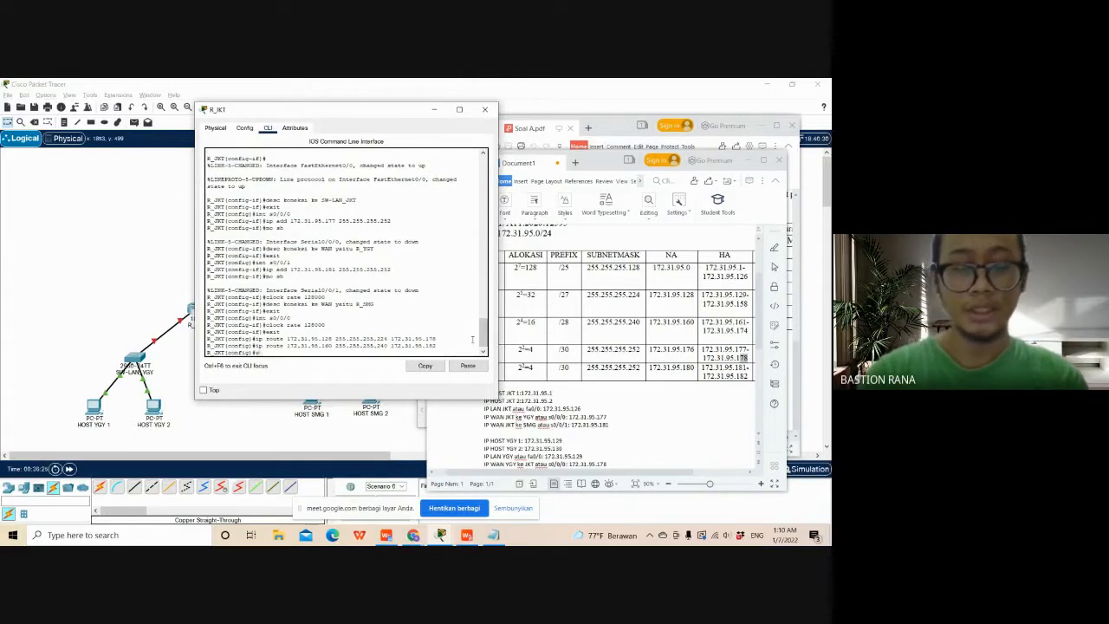
- Exit global configuration mode on R_JKT and save the configuration with copy running-config startup-config, accepting the default destination filename
{"action": "key", "text": "Return"}
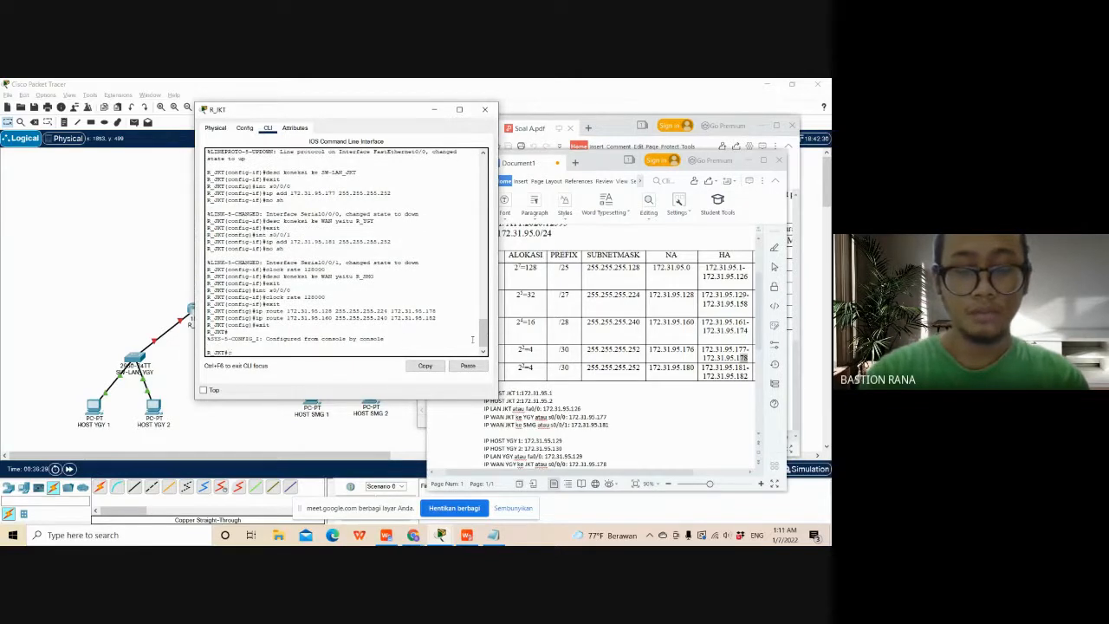
{"action": "type", "text": "copy"}
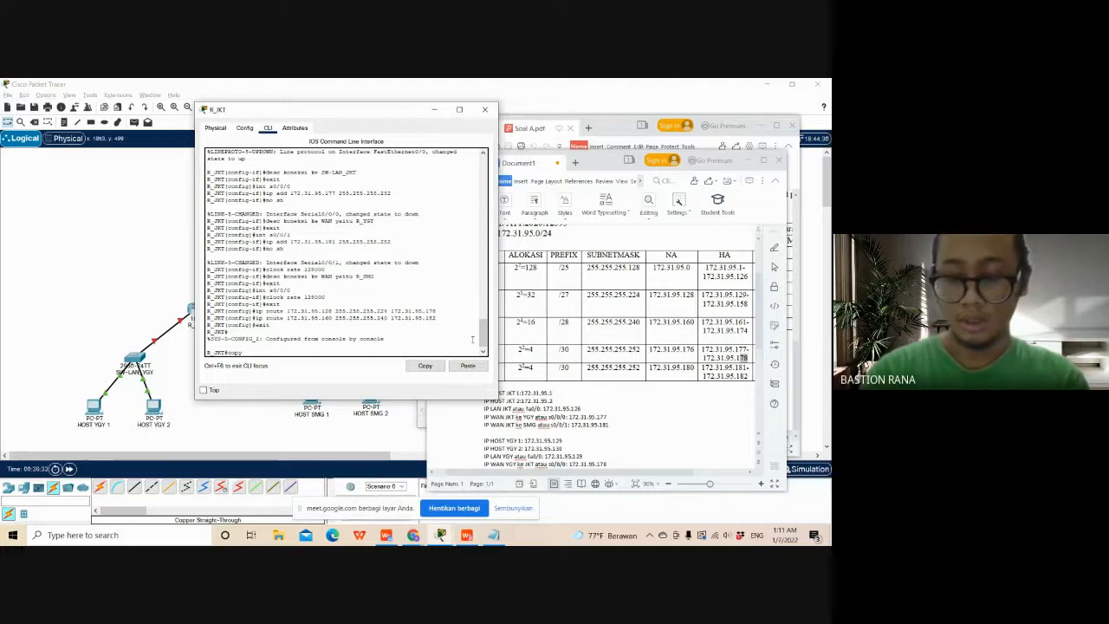
{"action": "type", "text": " runn"}
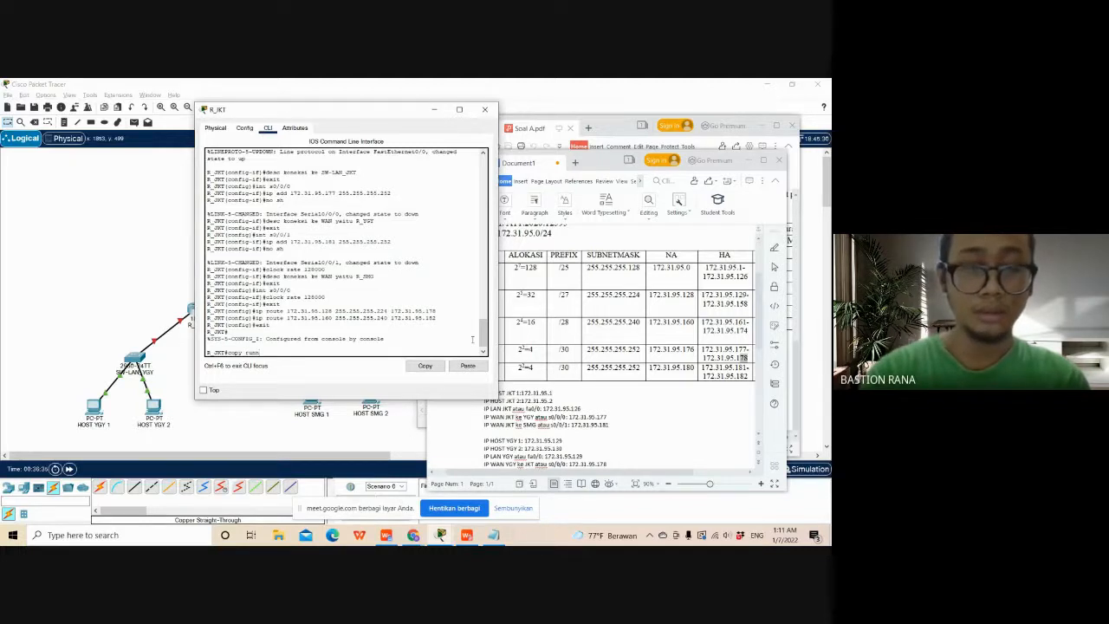
{"action": "type", "text": "ing-"}
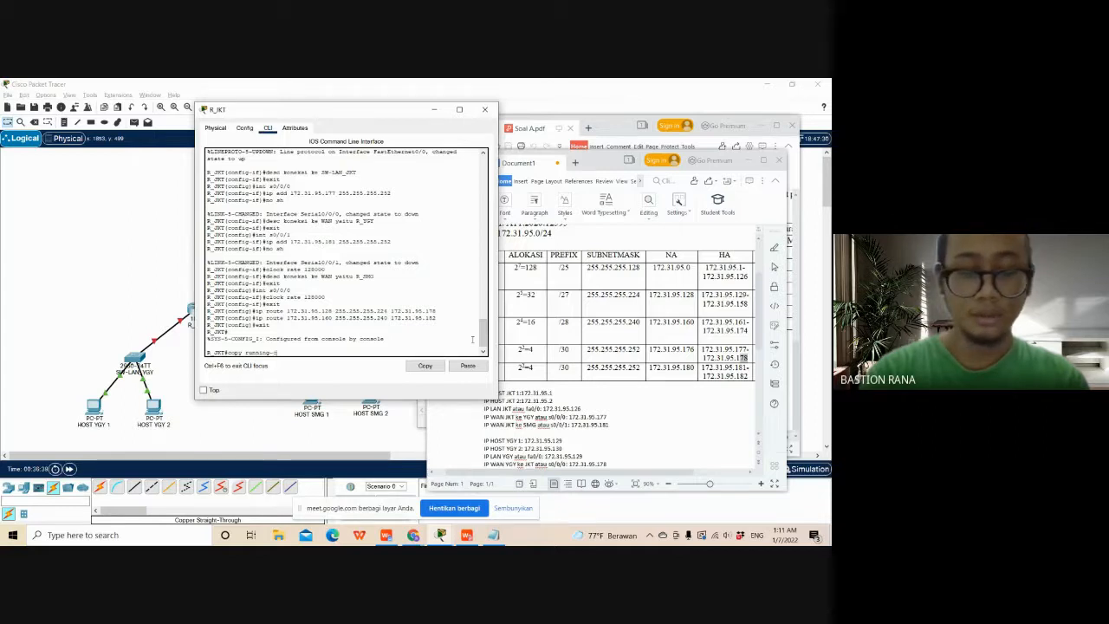
{"action": "type", "text": "config"}
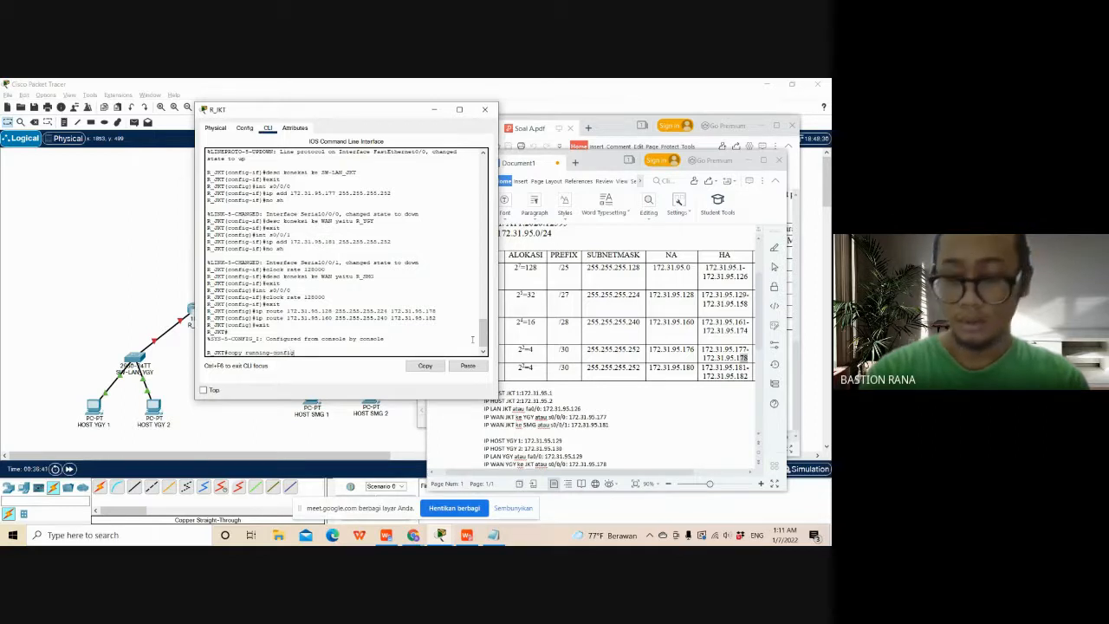
{"action": "type", "text": " sta"}
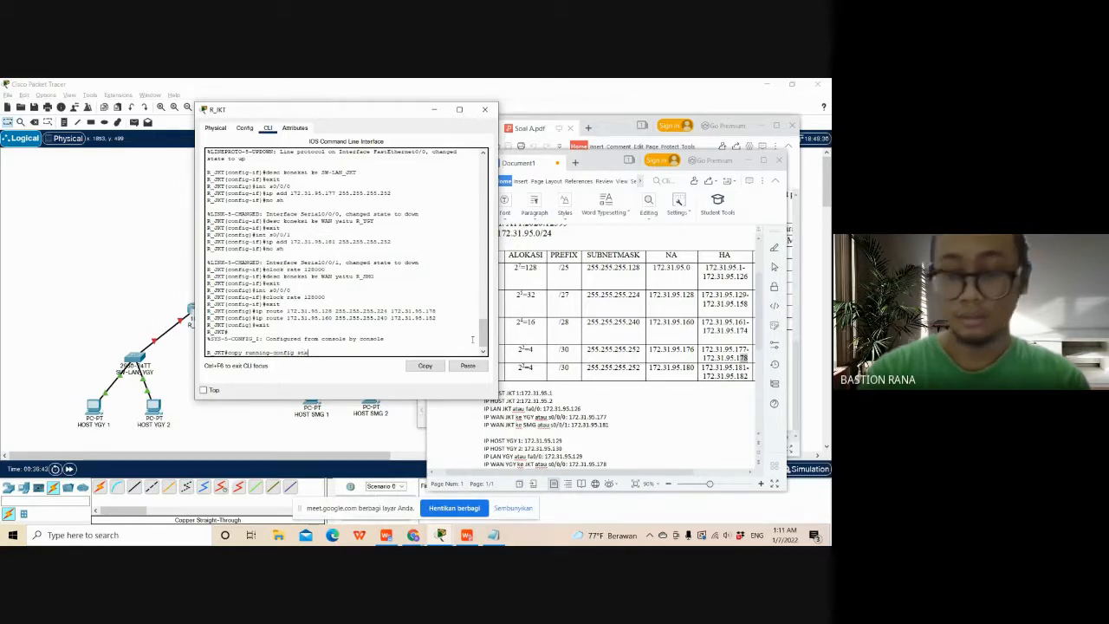
{"action": "type", "text": "rt"}
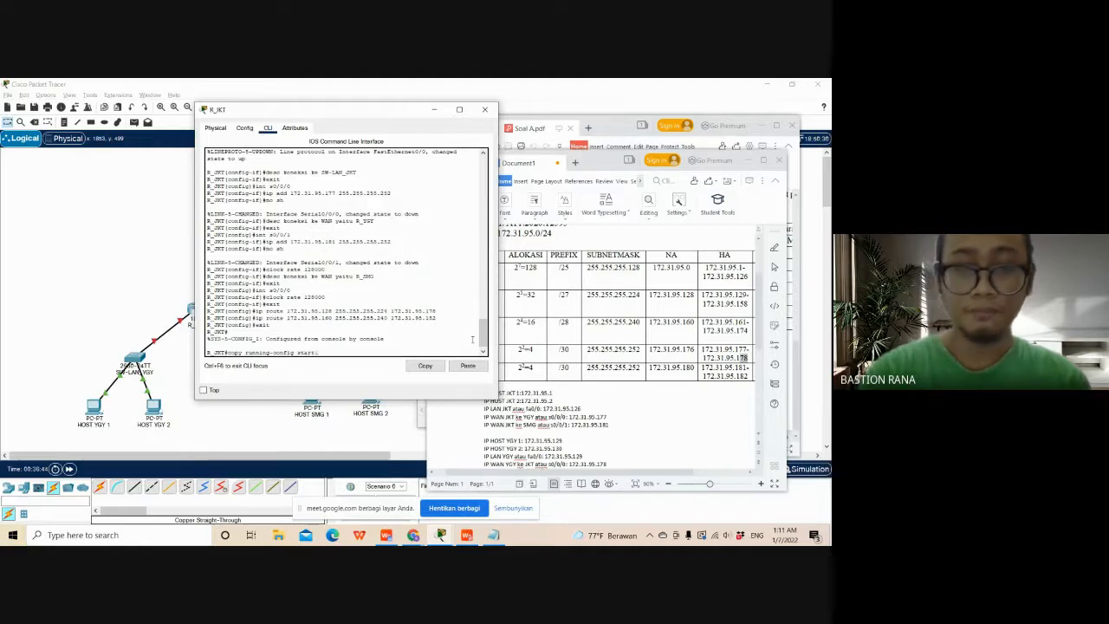
{"action": "type", "text": "up-c"}
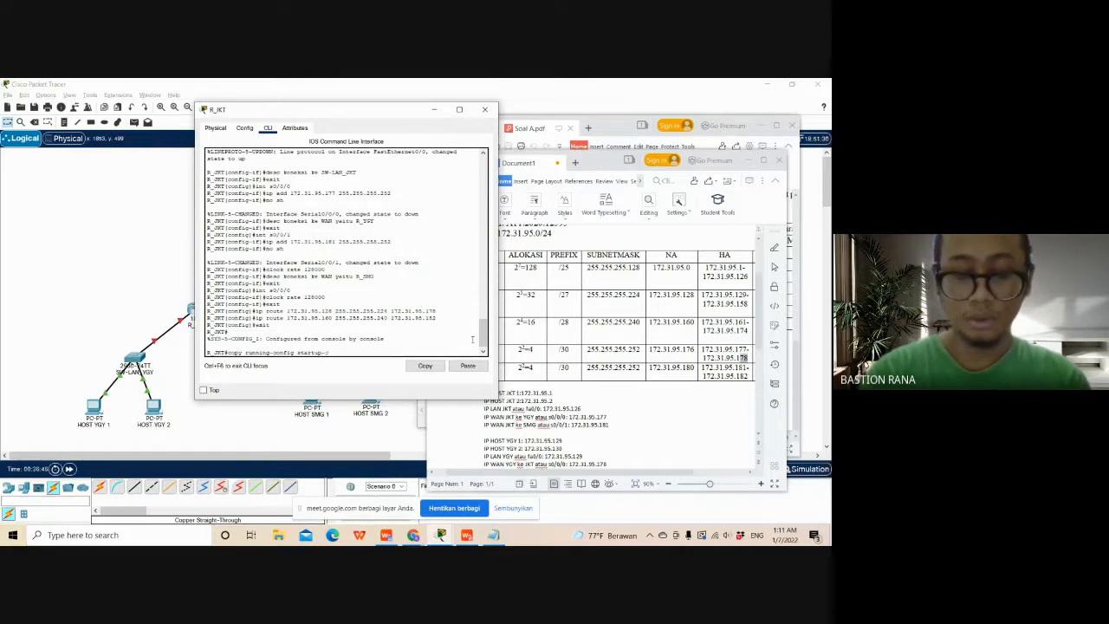
{"action": "type", "text": "onf"}
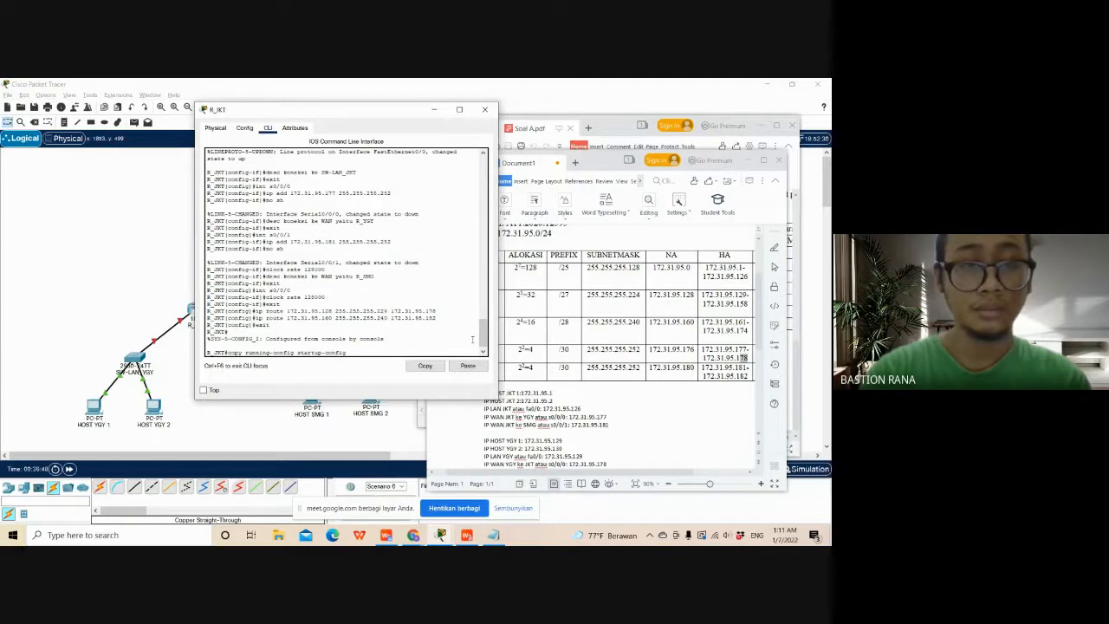
{"action": "type", "text": "ig"}
{"action": "key", "text": "Return"}
{"action": "key", "text": "Return"}
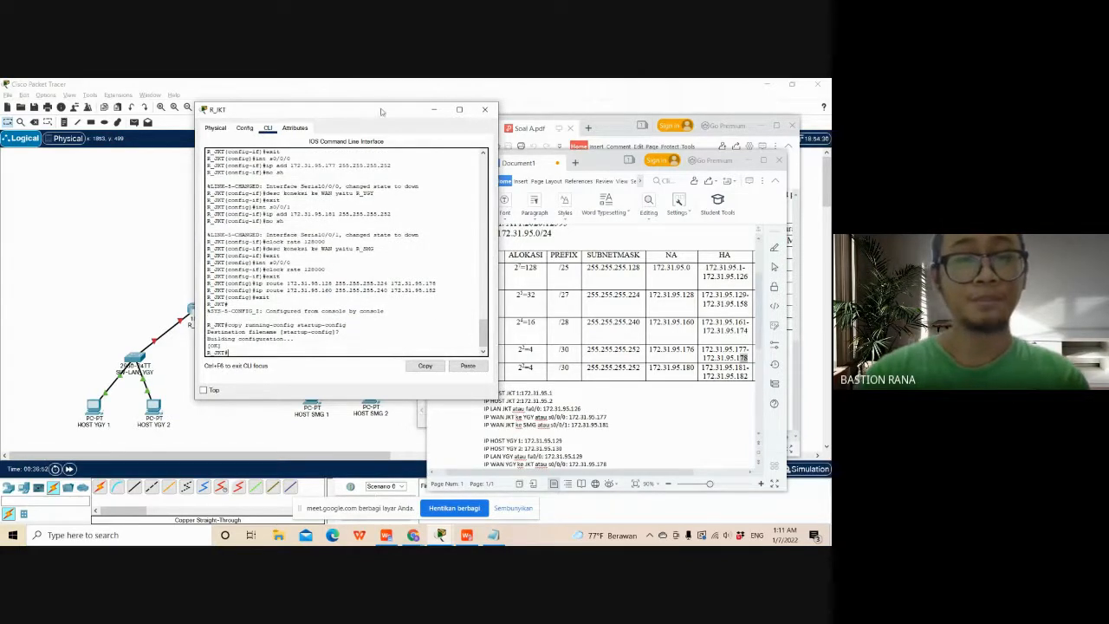
- Move the R_JKT window clear of the subnet document and exit the router's console session
{"action": "left_click_drag", "start_coordinate": [379, 109], "coordinate": [308, 94]}
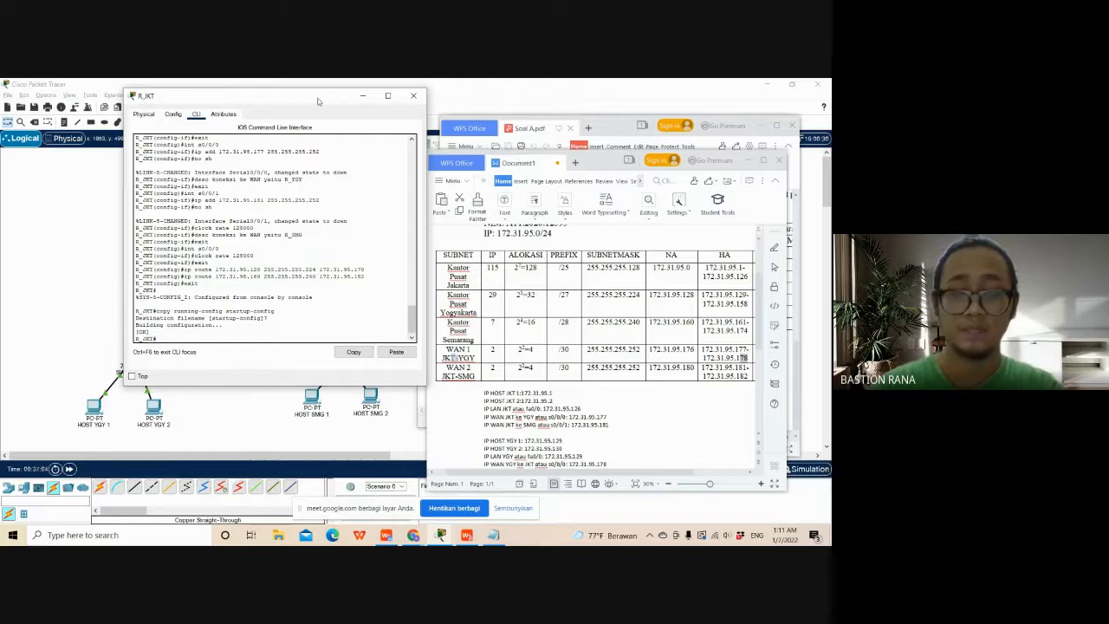
{"action": "left_click_drag", "start_coordinate": [322, 97], "coordinate": [319, 95]}
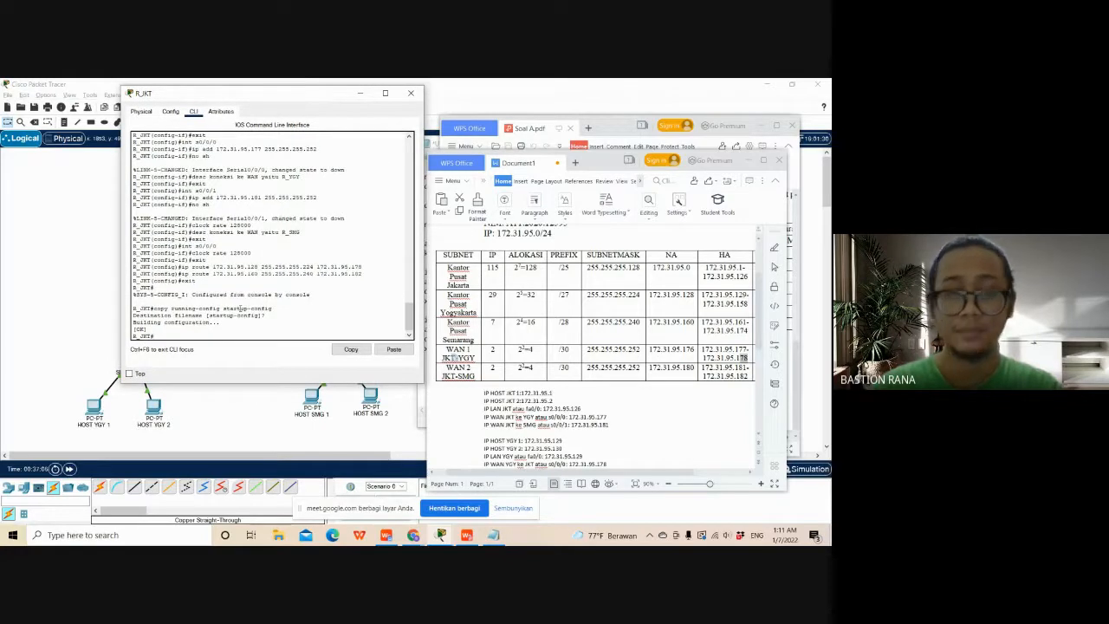
{"action": "type", "text": "exit"}
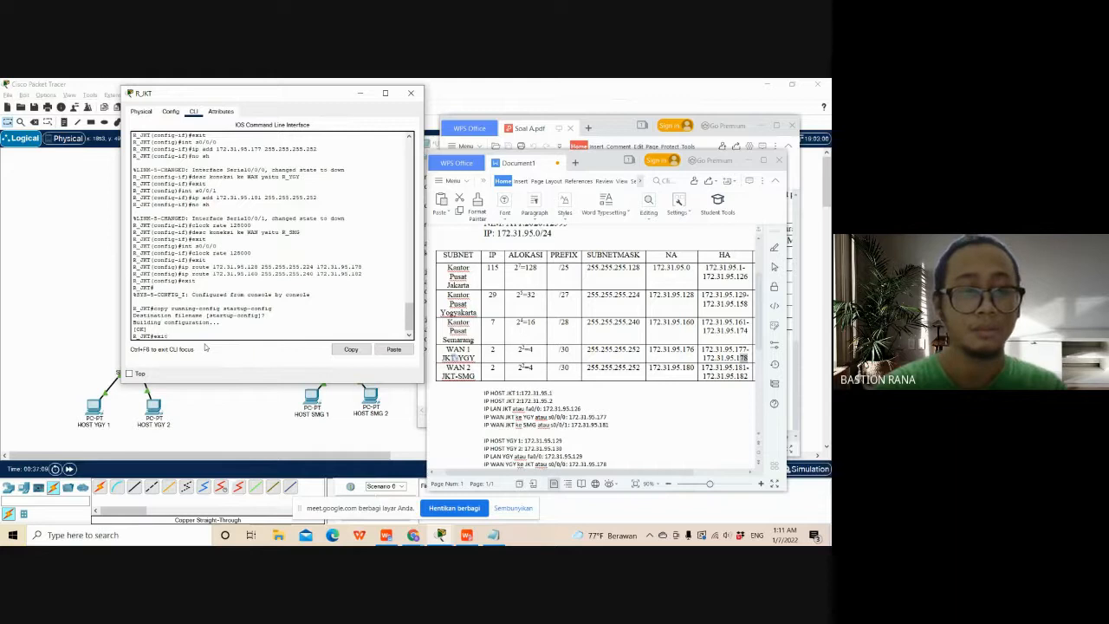
{"action": "key", "text": "Return"}
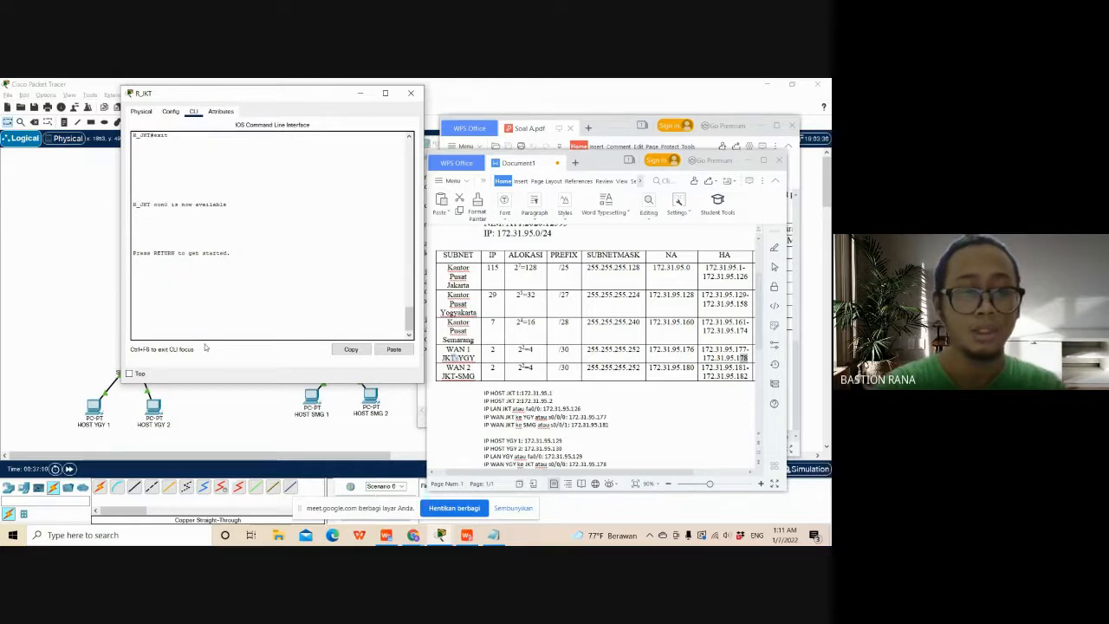
- Test R_JKT's access by entering the console password and the privileged EXEC password, and exit the session
{"action": "key", "text": "Return"}
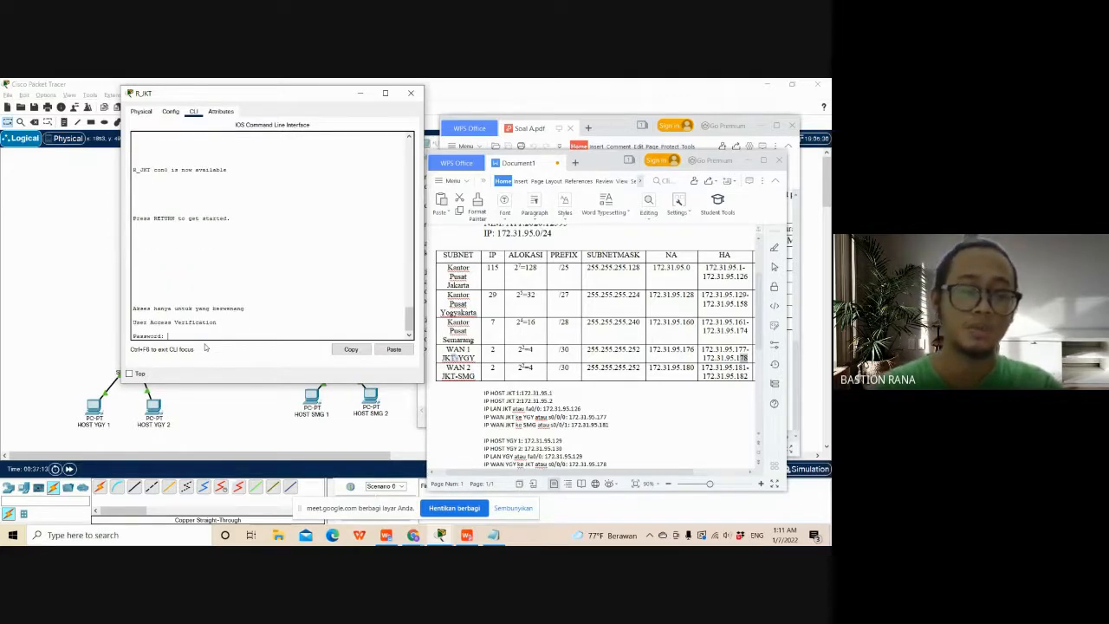
{"action": "key", "text": "Return"}
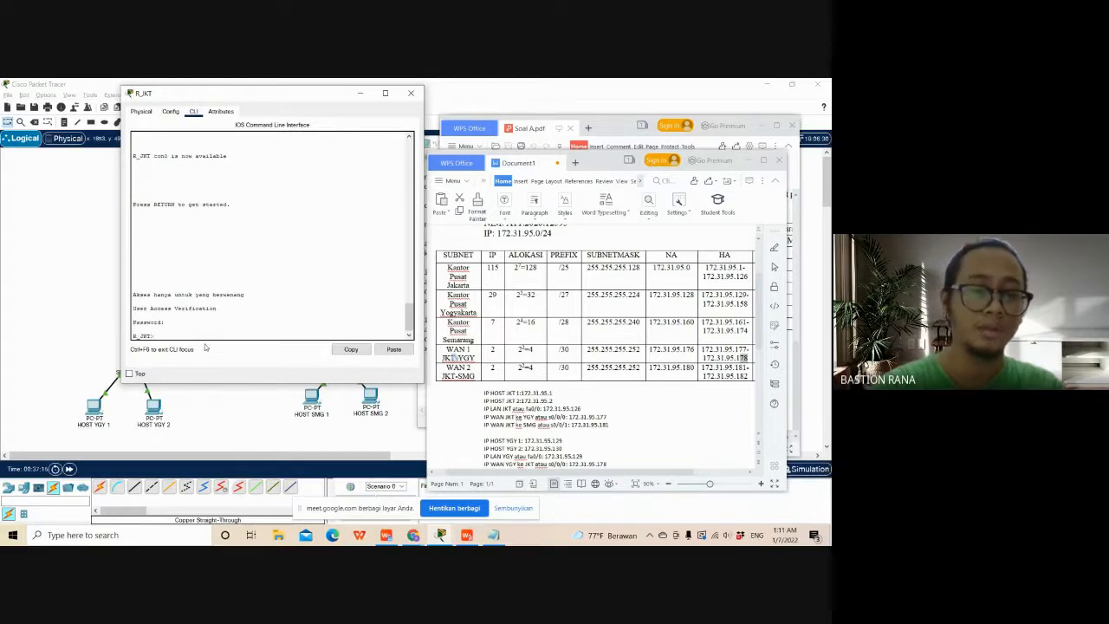
{"action": "key", "text": "Return"}
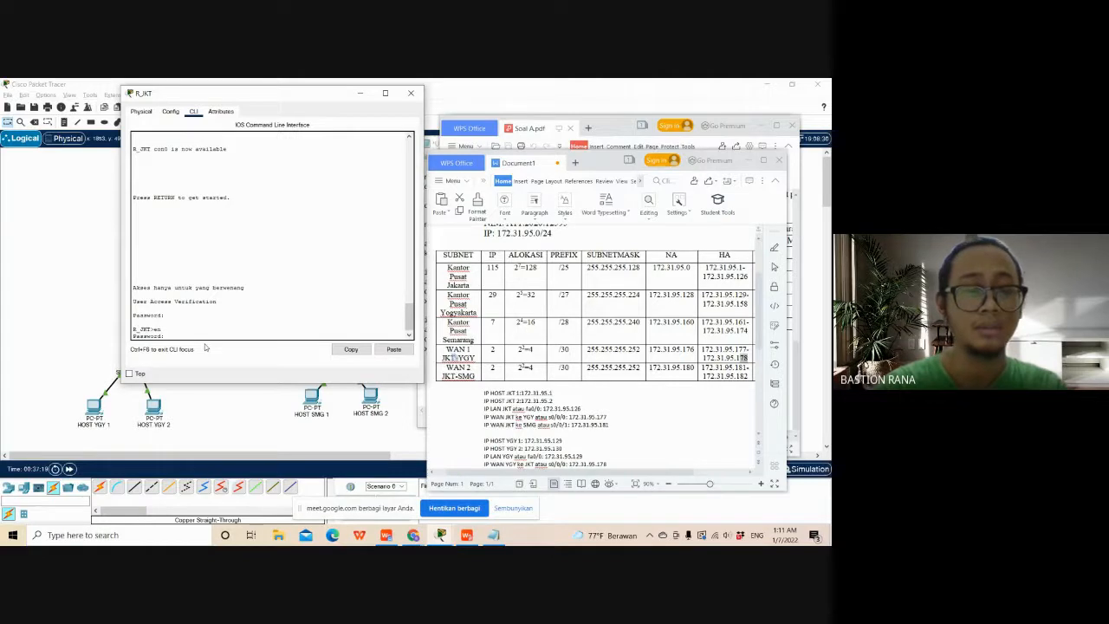
{"action": "key", "text": "Return"}
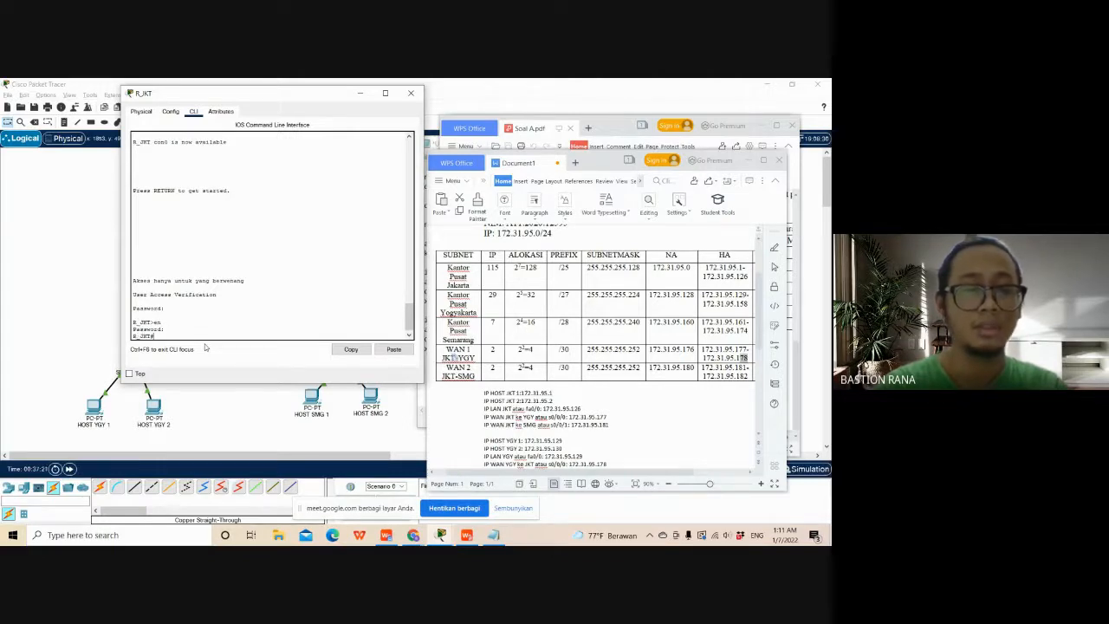
{"action": "type", "text": "exit"}
{"action": "key", "text": "Return"}
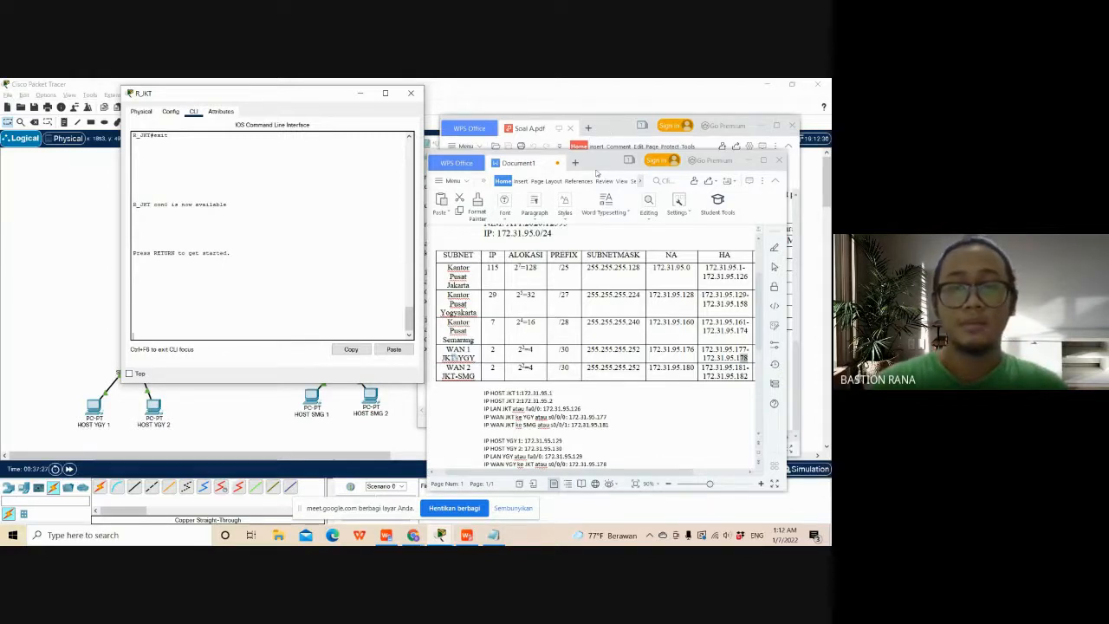
- Move Document1 aside and bring the Notepad window with the R_YGY configuration script to the front
{"action": "left_click_drag", "start_coordinate": [597, 169], "coordinate": [677, 283]}
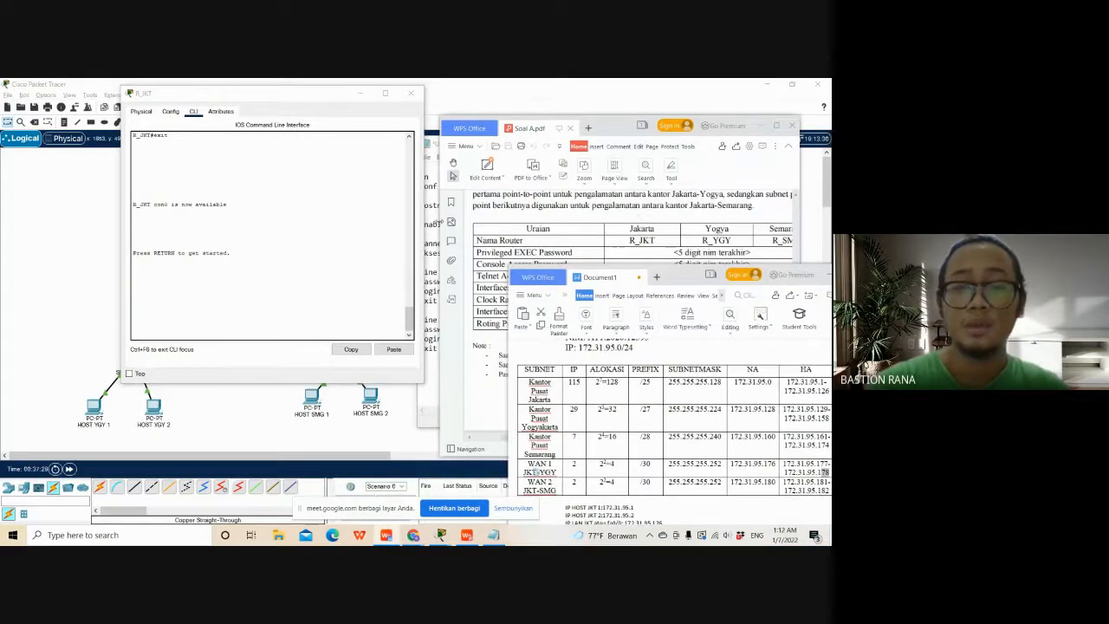
{"action": "left_click", "coordinate": [440, 222]}
{"action": "left_click", "coordinate": [428, 223]}
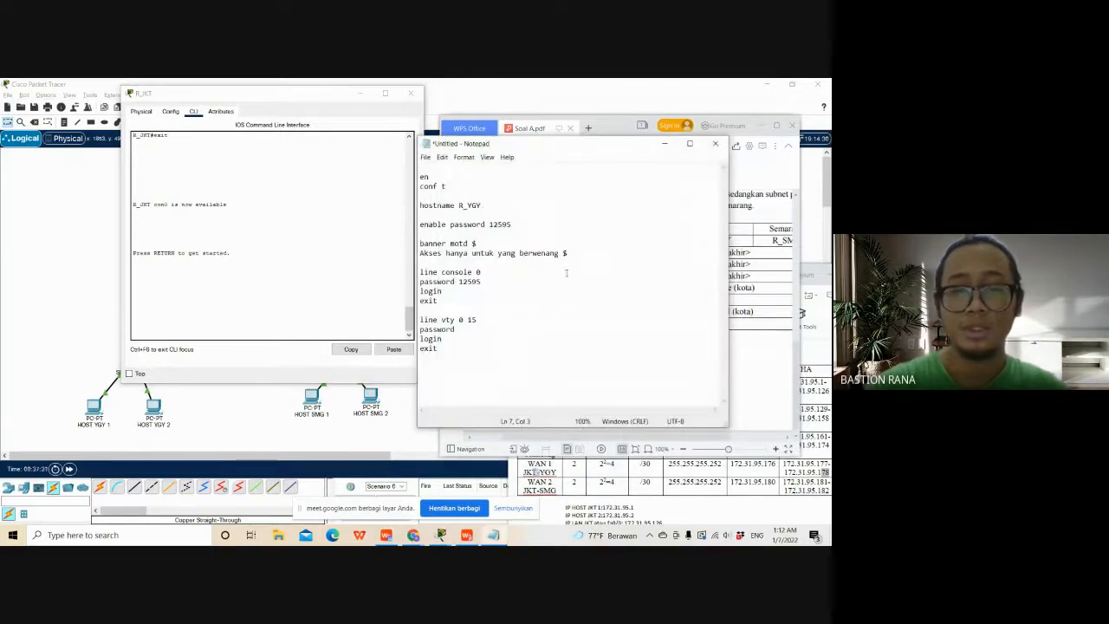
- Refer back to R_JKT's interface commands and add the line int fa0/0 below the vty section of the R_YGY script
{"action": "scroll", "coordinate": [267, 284], "scroll_direction": "up", "scroll_amount": 10}
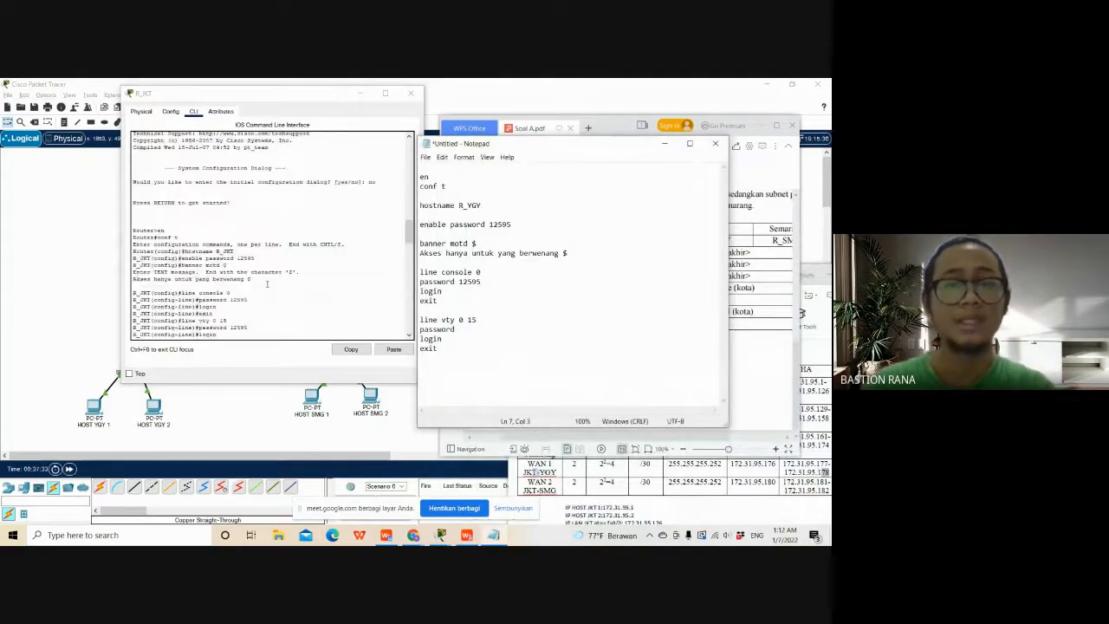
{"action": "scroll", "coordinate": [267, 284], "scroll_direction": "up", "scroll_amount": 5}
{"action": "scroll", "coordinate": [267, 260], "scroll_direction": "down", "scroll_amount": 12}
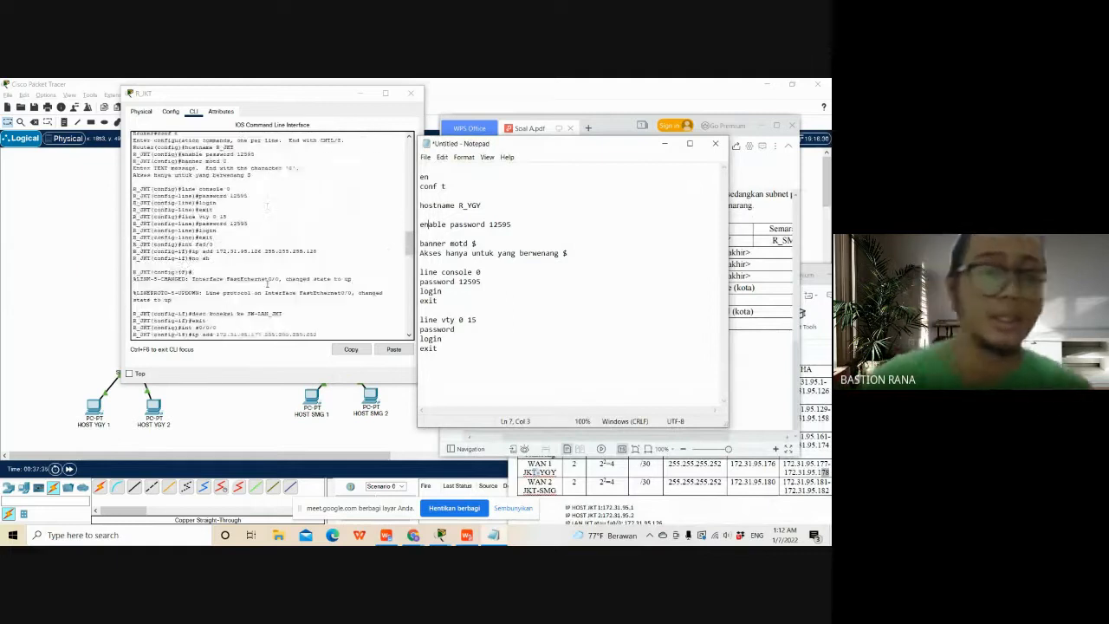
{"action": "scroll", "coordinate": [267, 286], "scroll_direction": "down", "scroll_amount": 1}
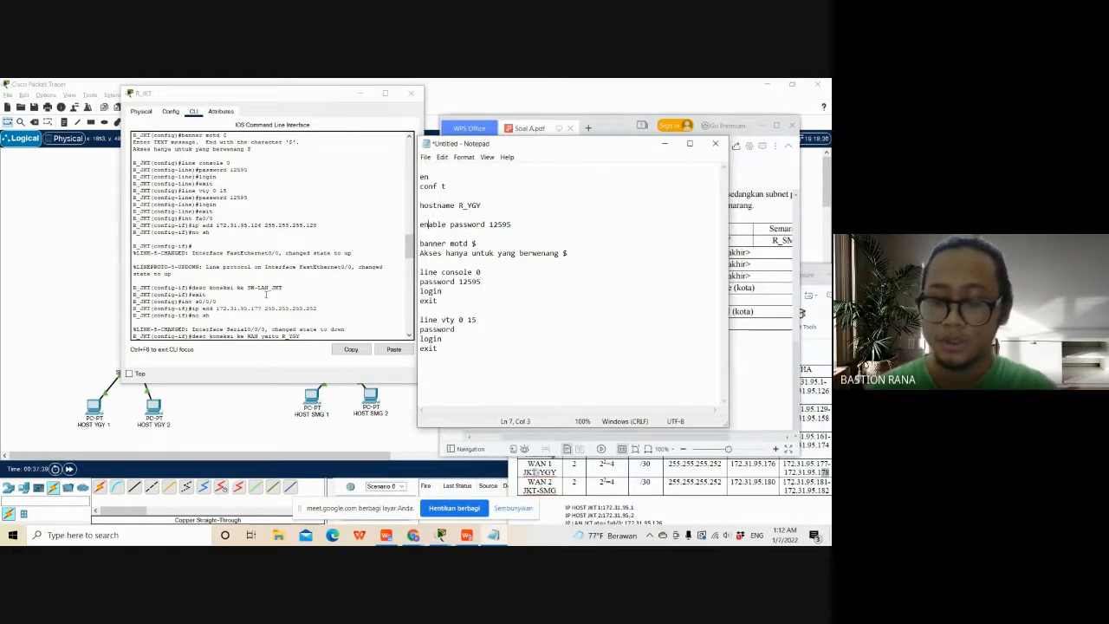
{"action": "left_click", "coordinate": [482, 353]}
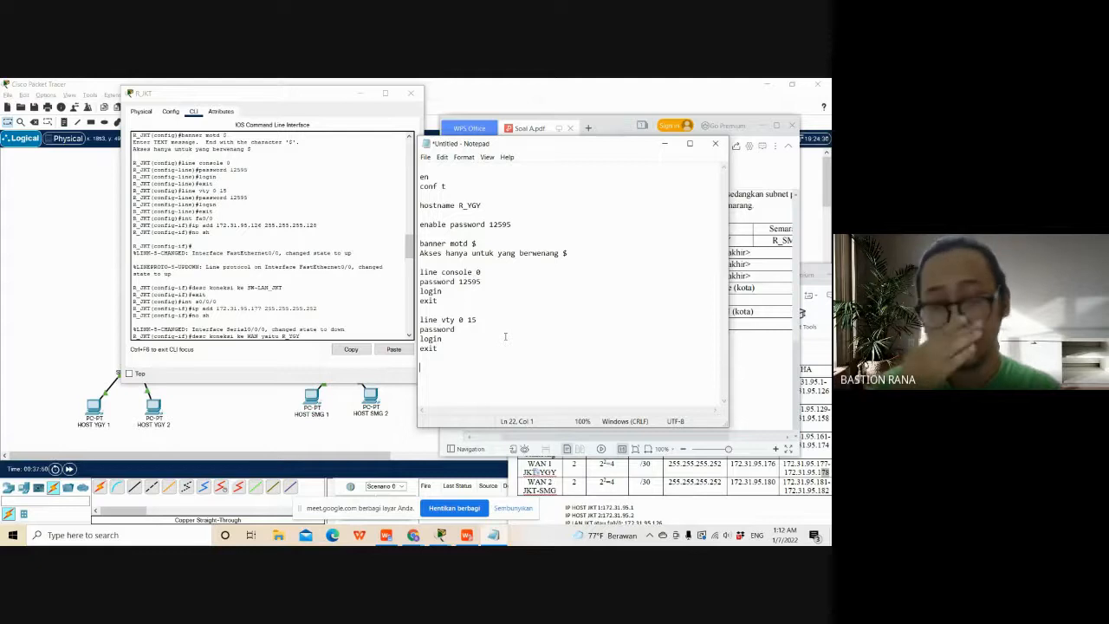
{"action": "type", "text": "int"}
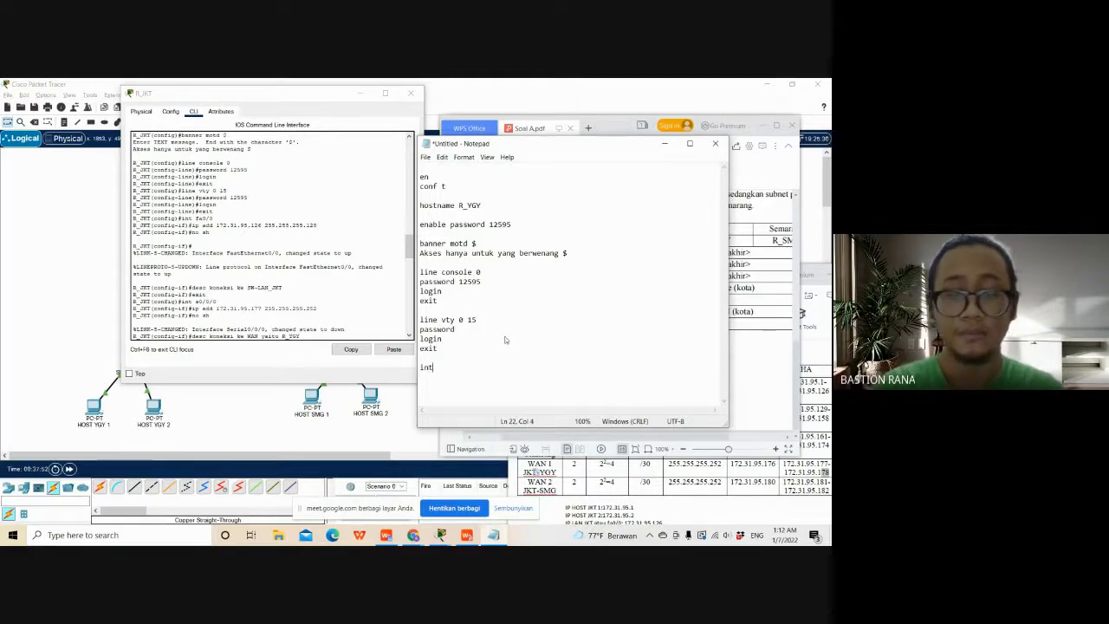
{"action": "type", "text": " fa"}
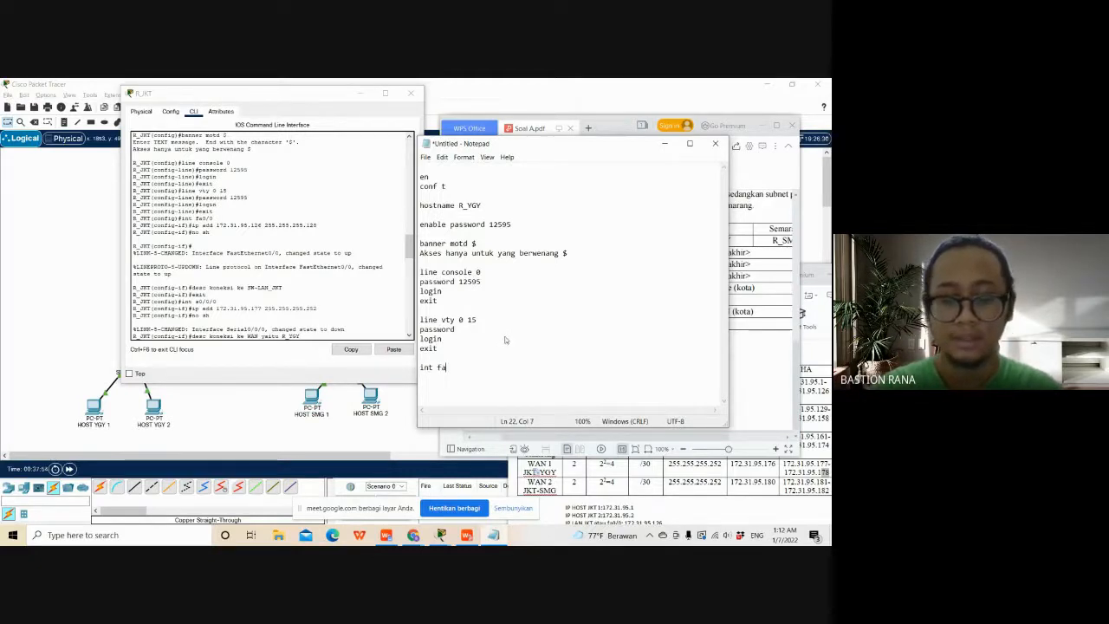
{"action": "type", "text": "0/0 "}
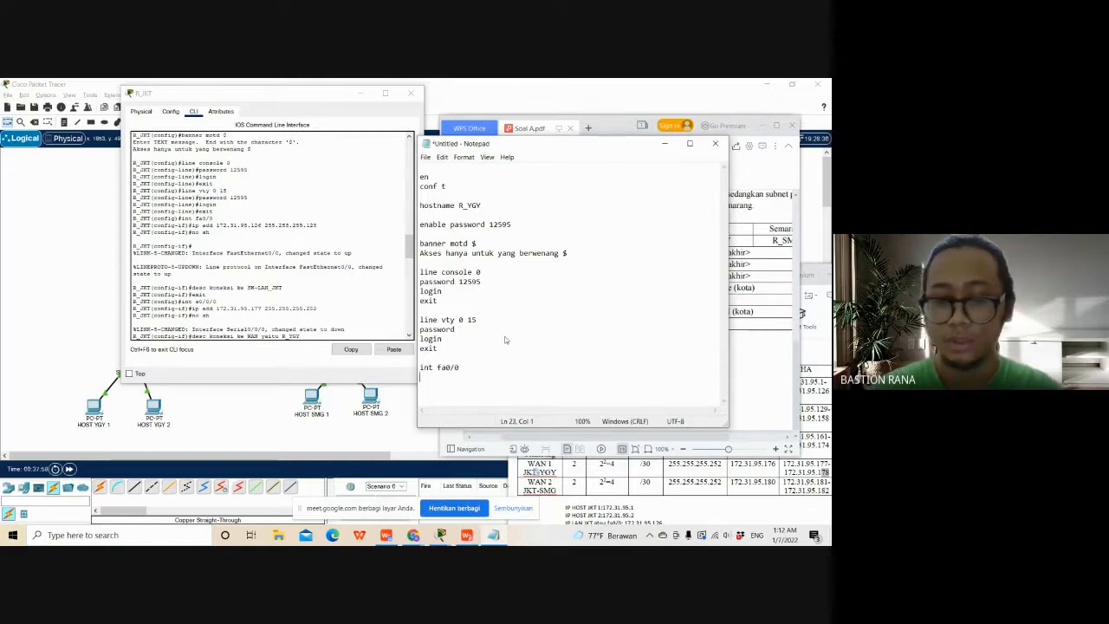
{"action": "type", "text": "ip add "}
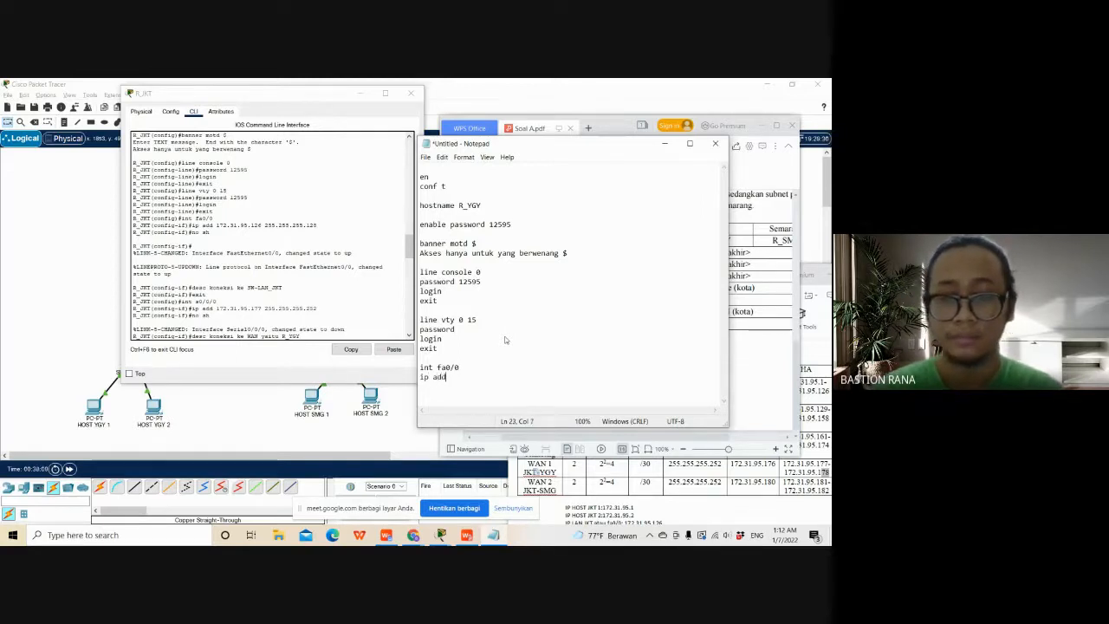
{"action": "type", "text": "172."}
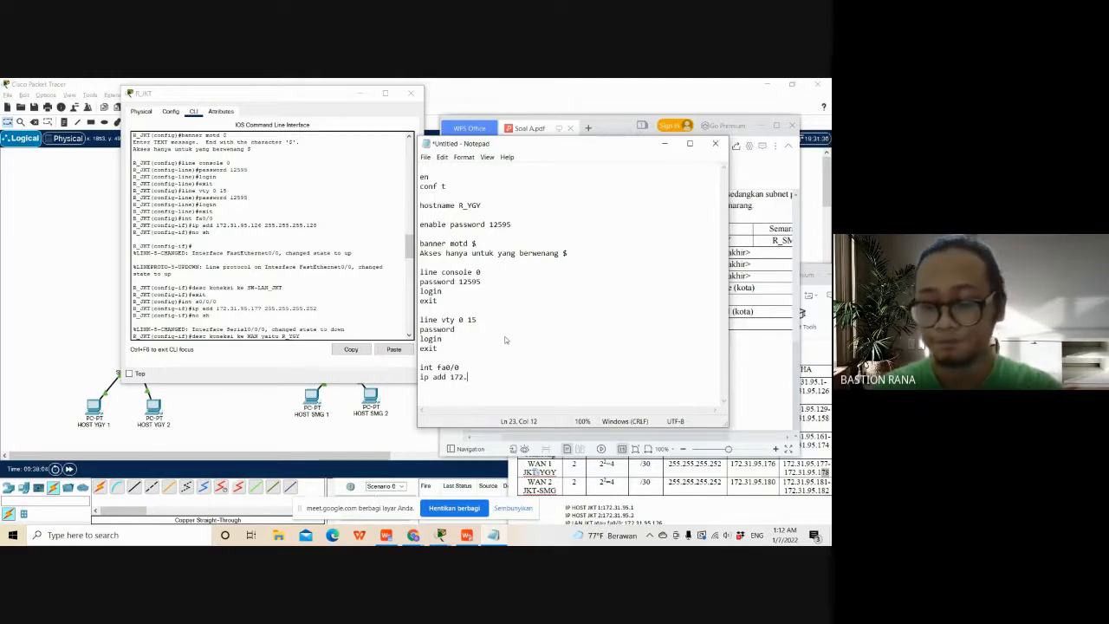
{"action": "type", "text": "31."}
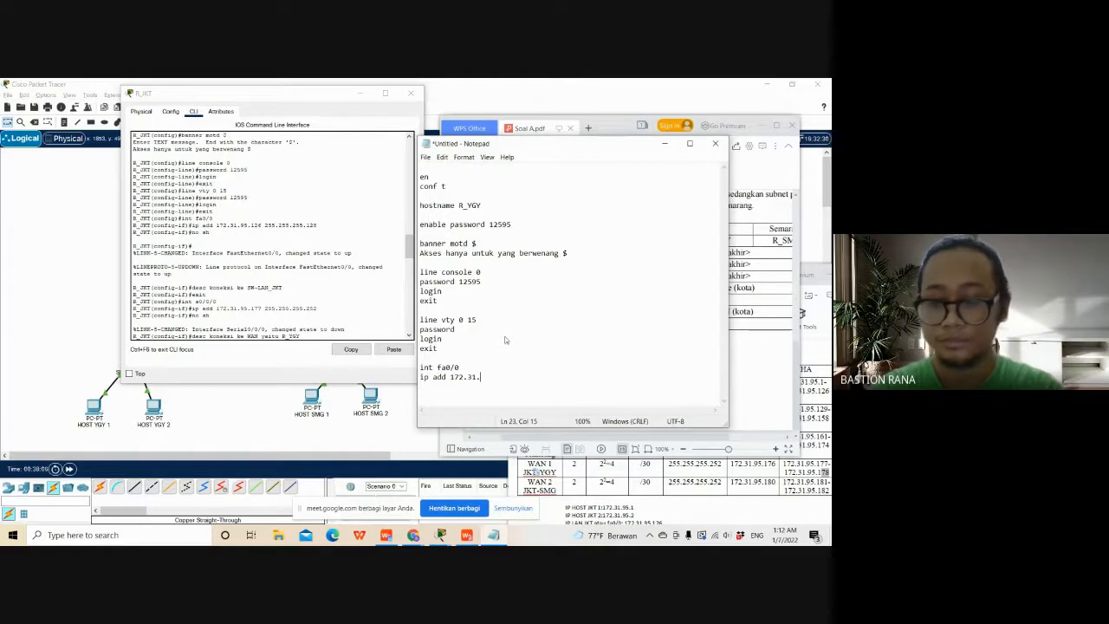
{"action": "type", "text": "9"}
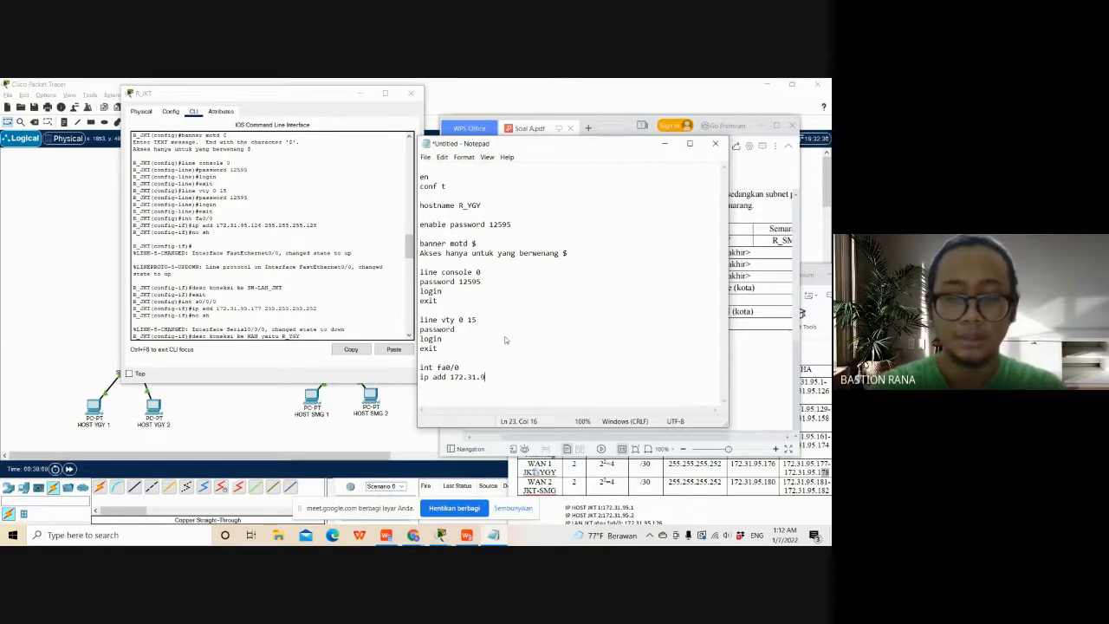
{"action": "type", "text": "5"}
- Move Notepad aside to consult the YGY address list in Document1, and complete the script's fa0/0 address as 172.31.95.129
{"action": "left_click_drag", "start_coordinate": [586, 146], "coordinate": [316, 112]}
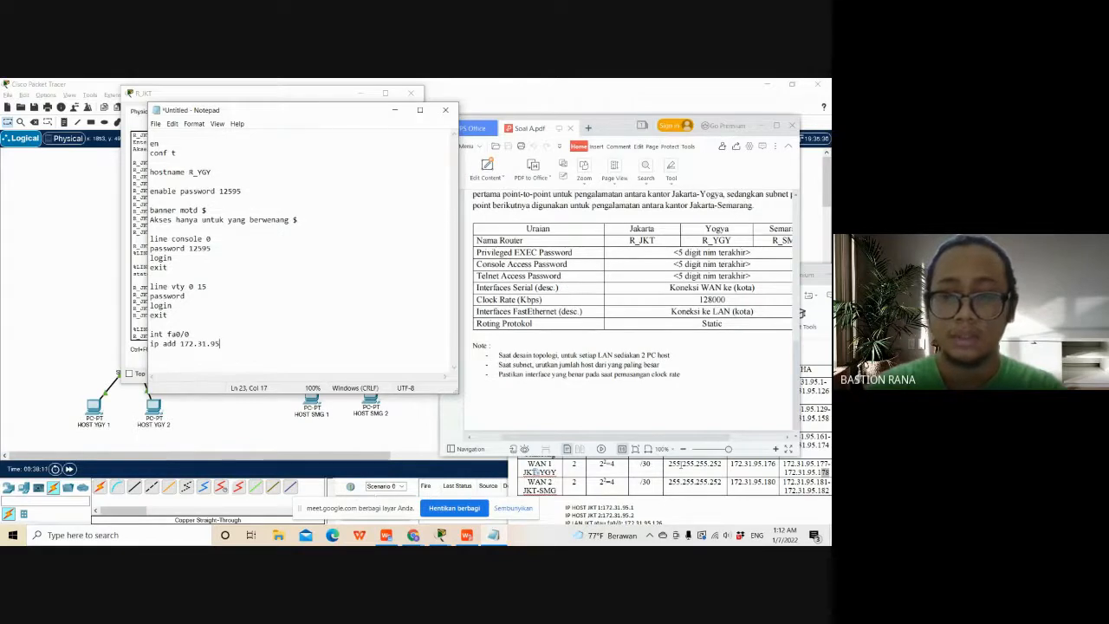
{"action": "left_click", "coordinate": [680, 512]}
{"action": "left_click_drag", "start_coordinate": [680, 511], "coordinate": [661, 423]}
{"action": "left_click", "coordinate": [666, 444]}
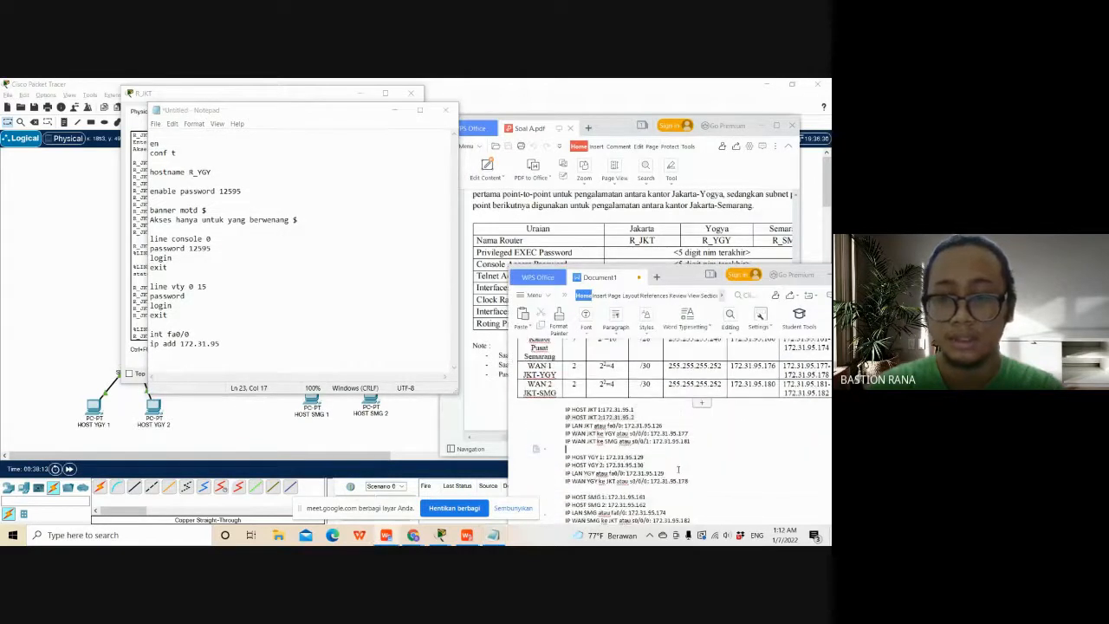
{"action": "scroll", "coordinate": [676, 455], "scroll_direction": "down", "scroll_amount": 2}
{"action": "left_click", "coordinate": [689, 466]}
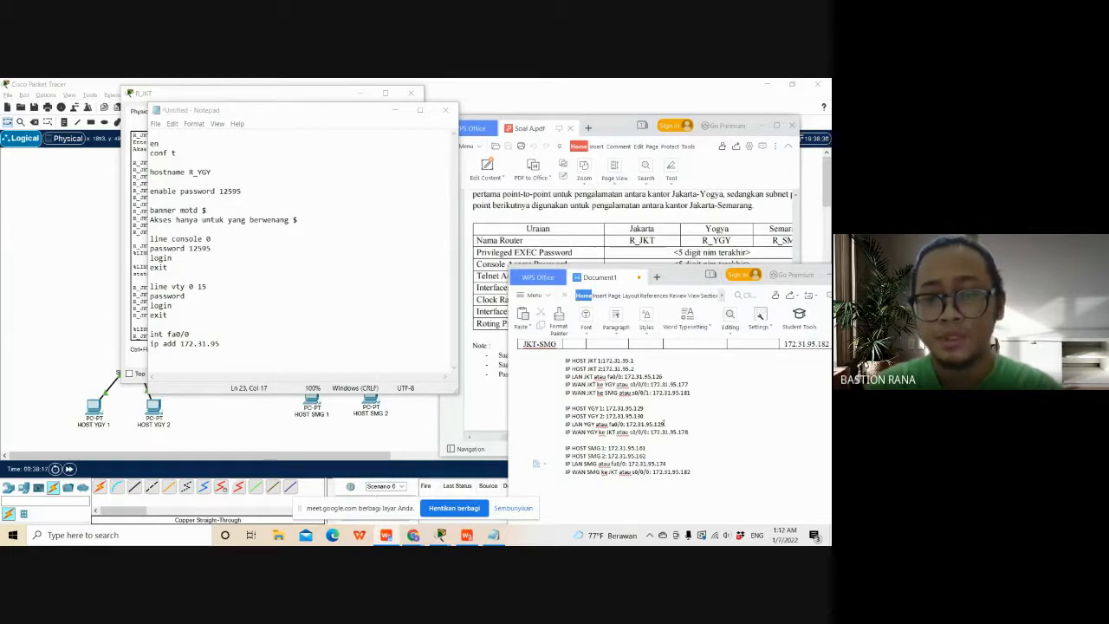
{"action": "left_click", "coordinate": [314, 339]}
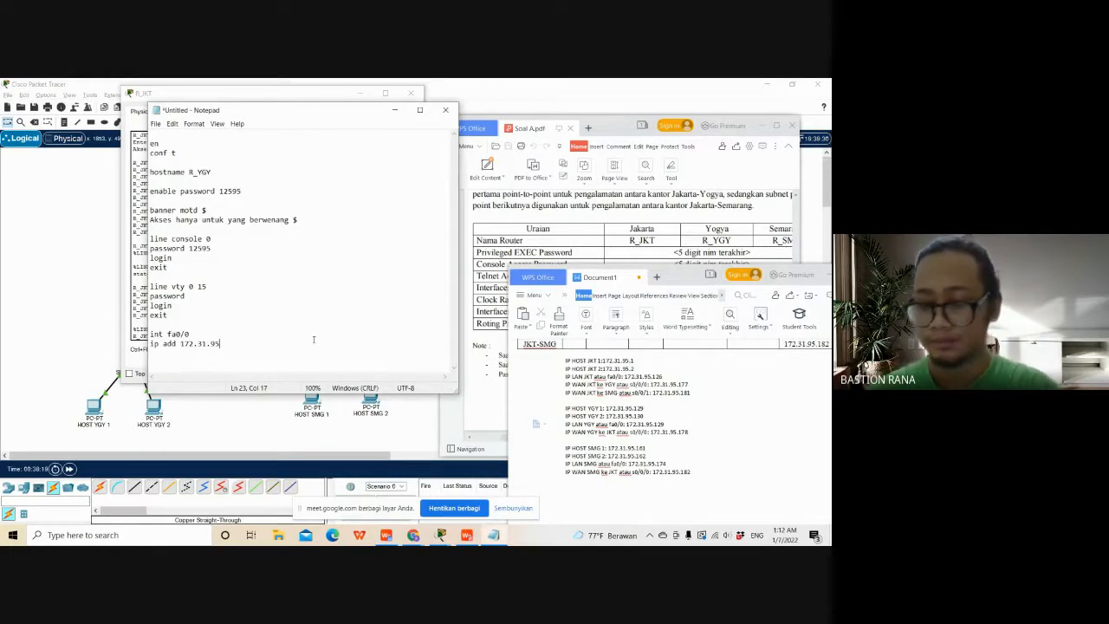
{"action": "type", "text": ".1"}
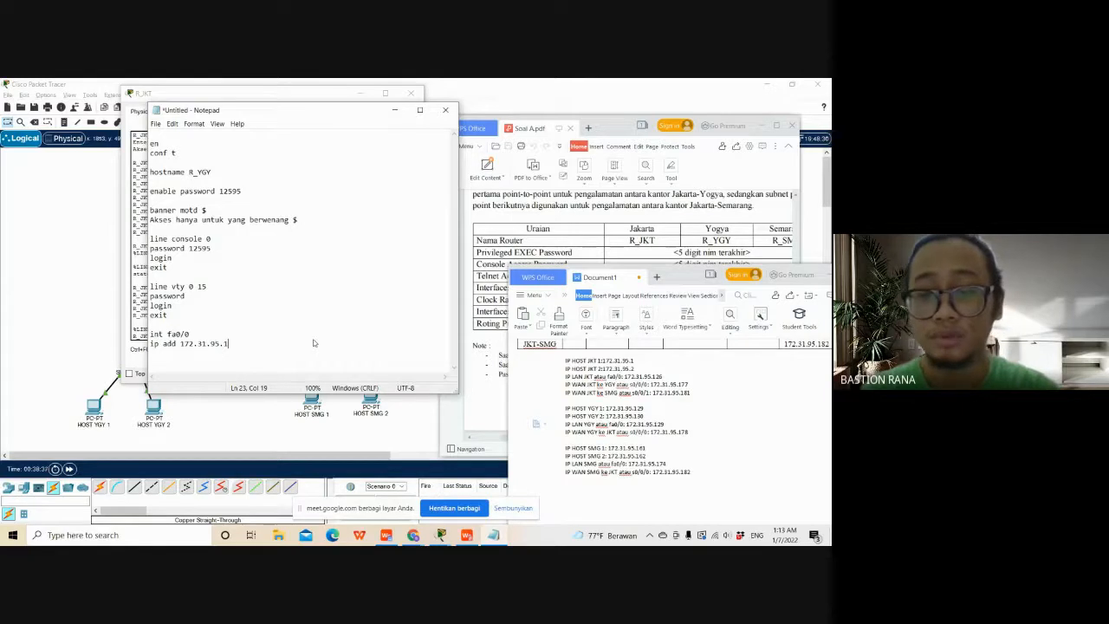
{"action": "type", "text": "29"}
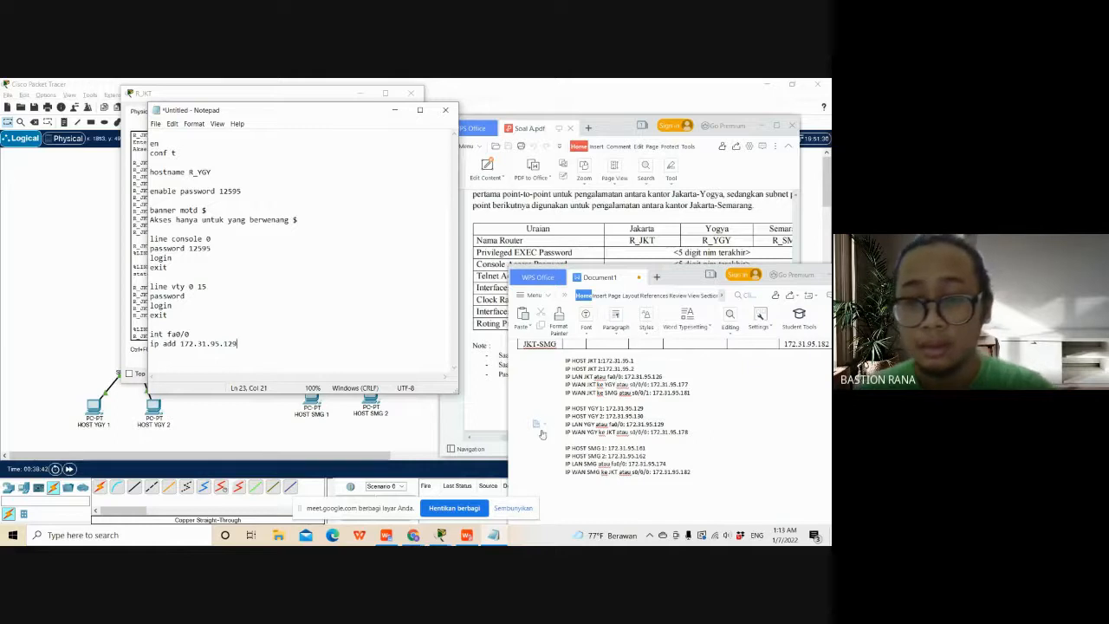
- Check the Yogyakarta host range in Document1's subnet table and change the IP LAN YGY fa0/0 address to 172.31.95.158
{"action": "scroll", "coordinate": [598, 440], "scroll_direction": "up", "scroll_amount": 4}
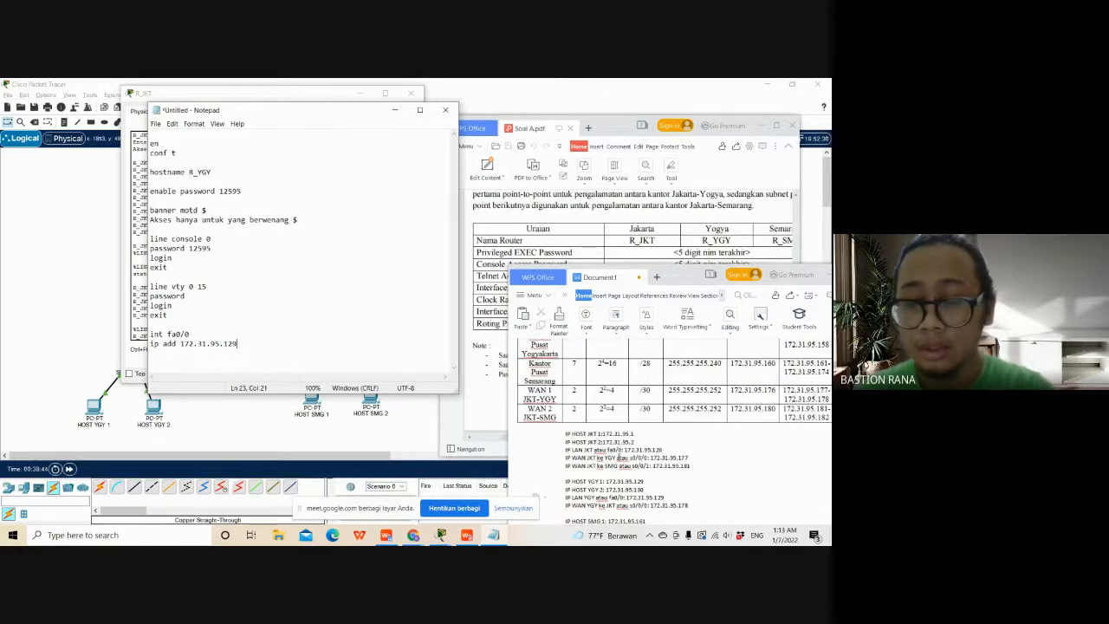
{"action": "scroll", "coordinate": [617, 457], "scroll_direction": "down", "scroll_amount": 1}
{"action": "scroll", "coordinate": [618, 457], "scroll_direction": "down", "scroll_amount": 1}
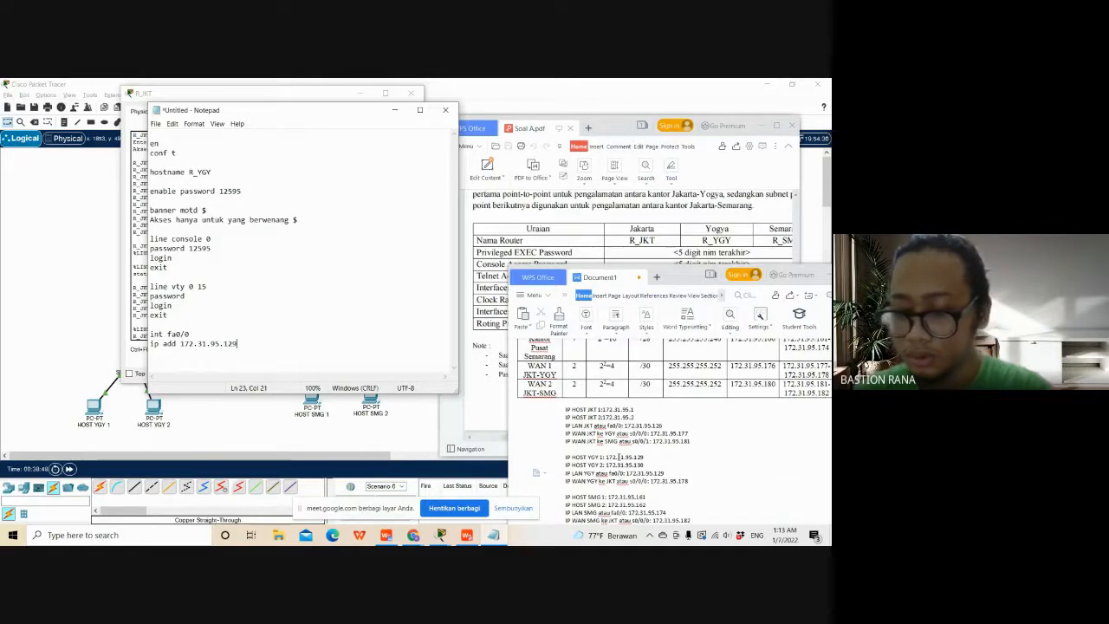
{"action": "scroll", "coordinate": [618, 457], "scroll_direction": "down", "scroll_amount": 1}
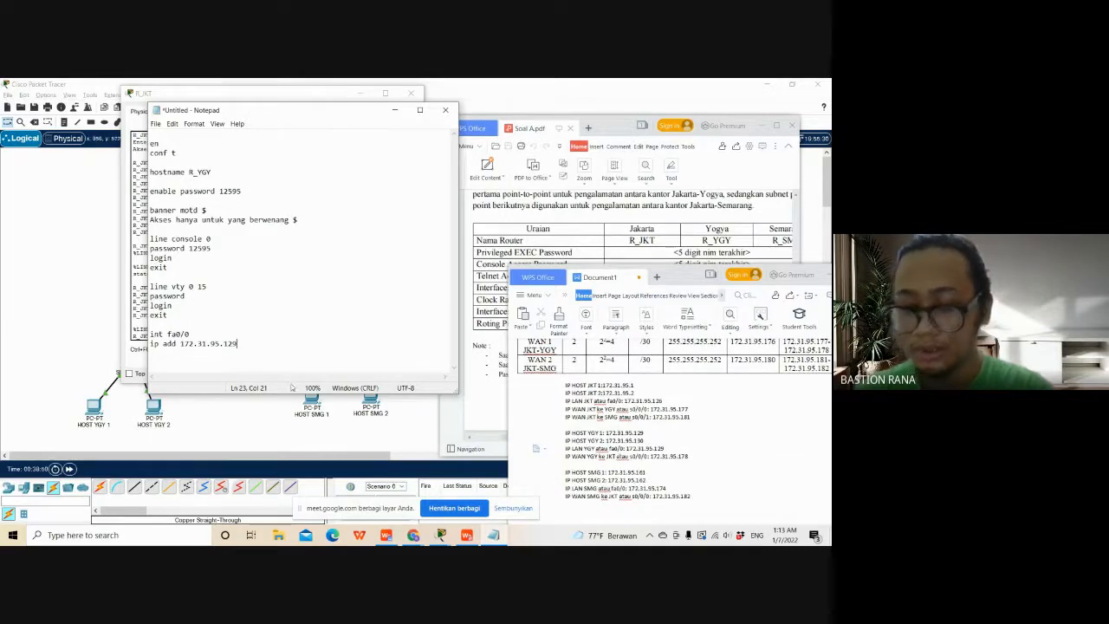
{"action": "left_click", "coordinate": [302, 344]}
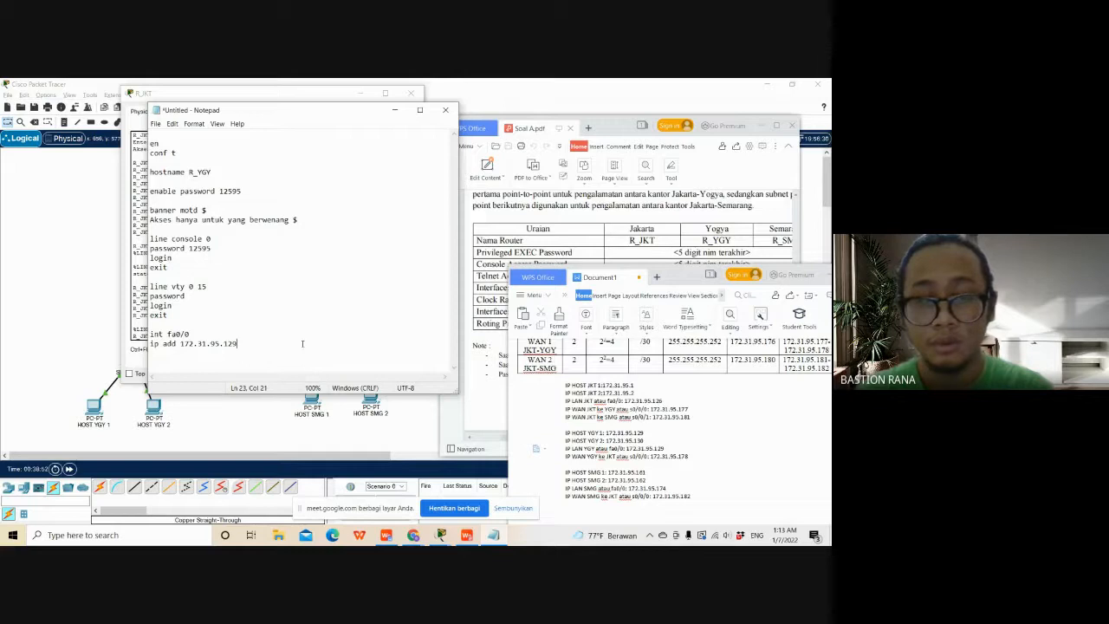
{"action": "scroll", "coordinate": [709, 469], "scroll_direction": "up", "scroll_amount": 4}
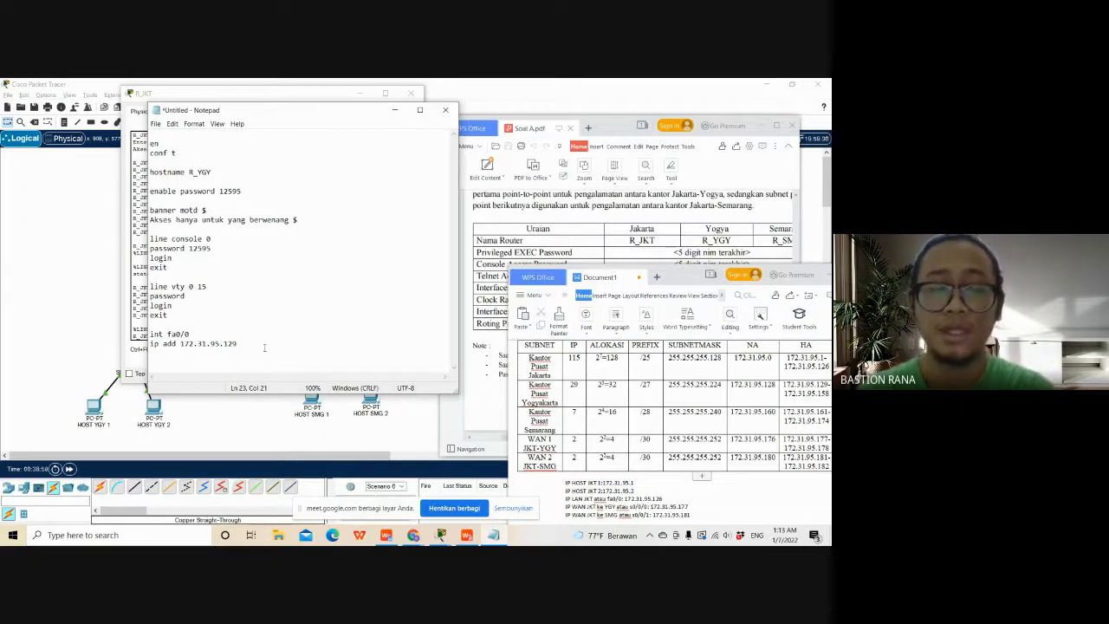
{"action": "left_click", "coordinate": [467, 416]}
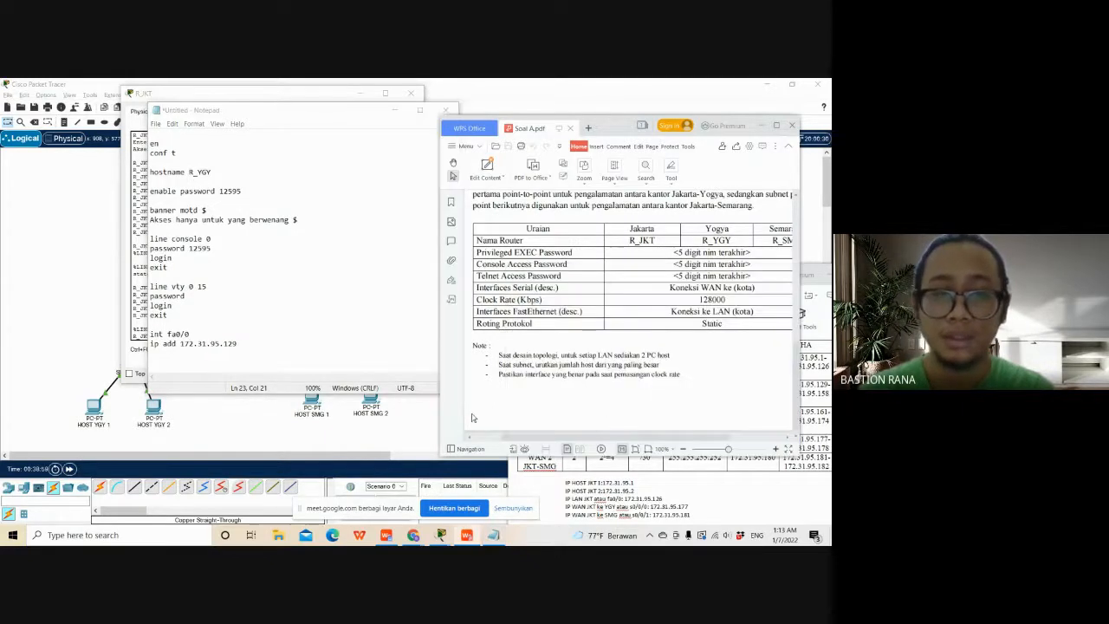
{"action": "left_click", "coordinate": [552, 492]}
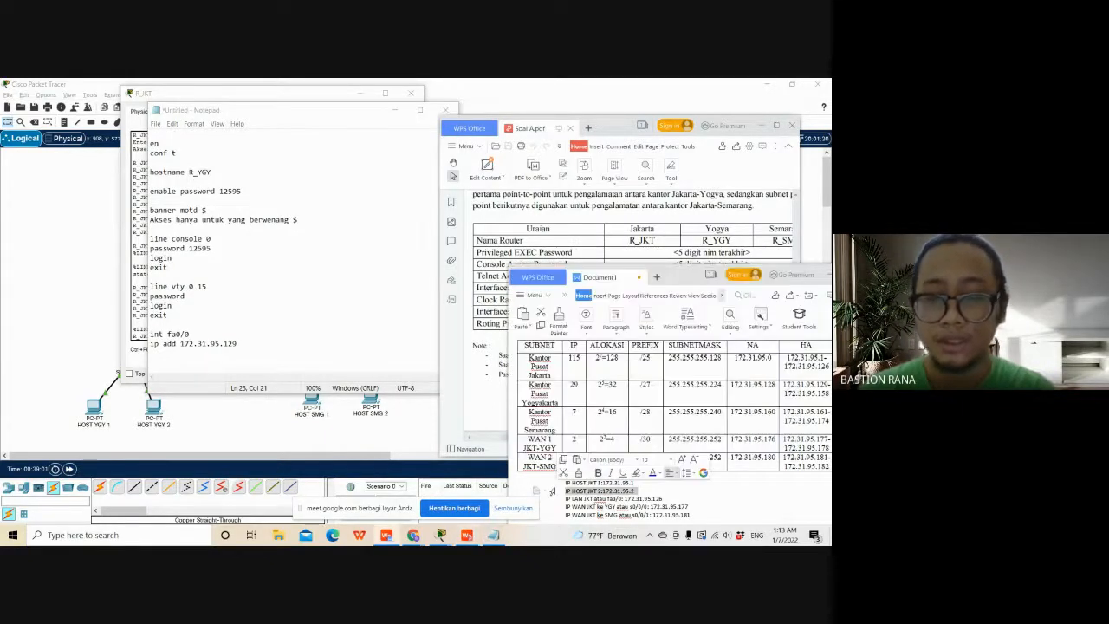
{"action": "scroll", "coordinate": [733, 488], "scroll_direction": "down", "scroll_amount": 3}
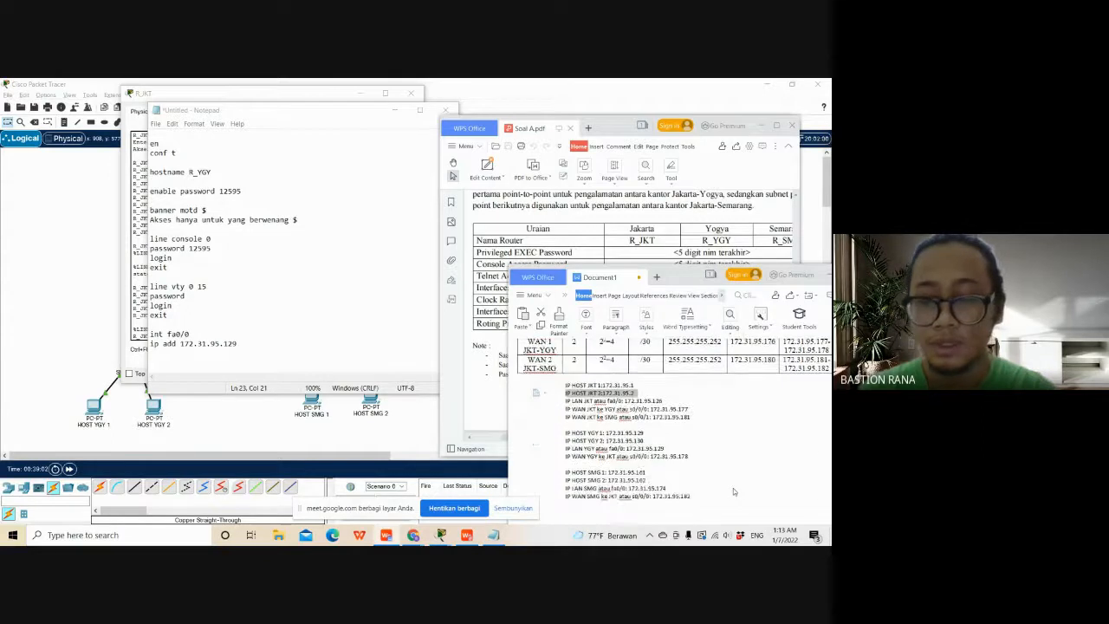
{"action": "double_click", "coordinate": [661, 448]}
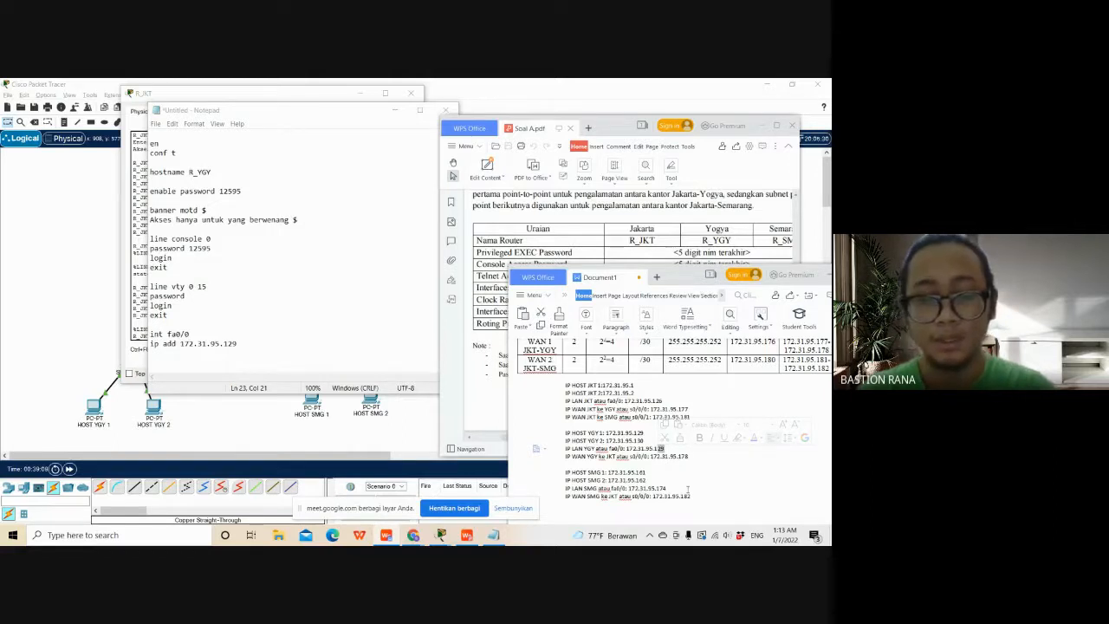
{"action": "type", "text": "158"}
{"action": "left_click", "coordinate": [691, 481]}
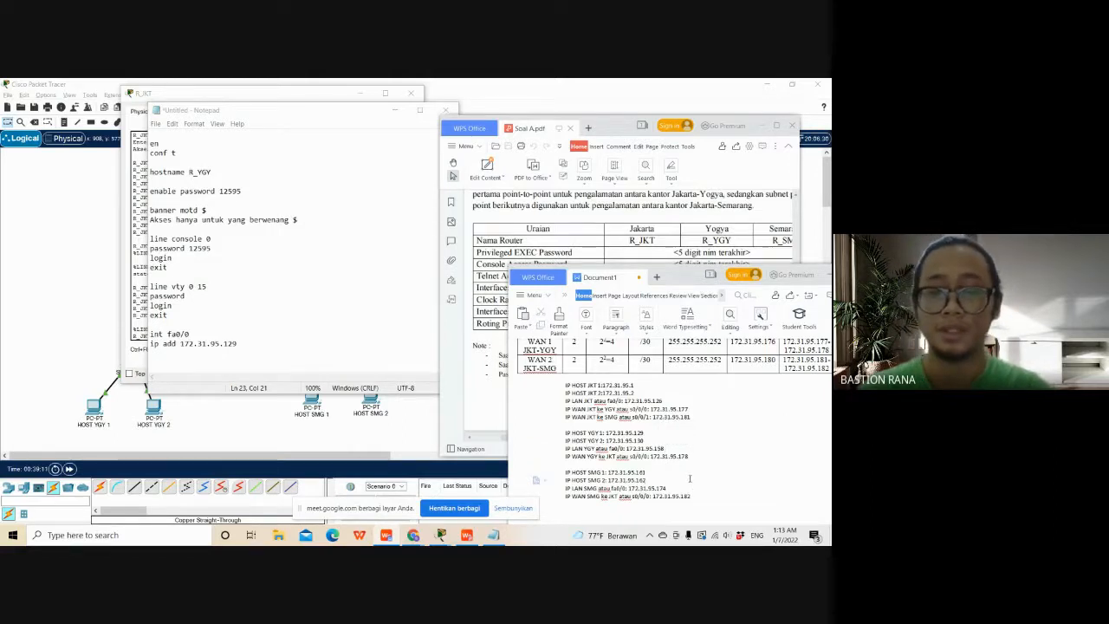
- Change the fa0/0 address in the R_YGY Notepad script to 172.31.95.158 and begin its subnet mask with 255.255
{"action": "left_click", "coordinate": [260, 355]}
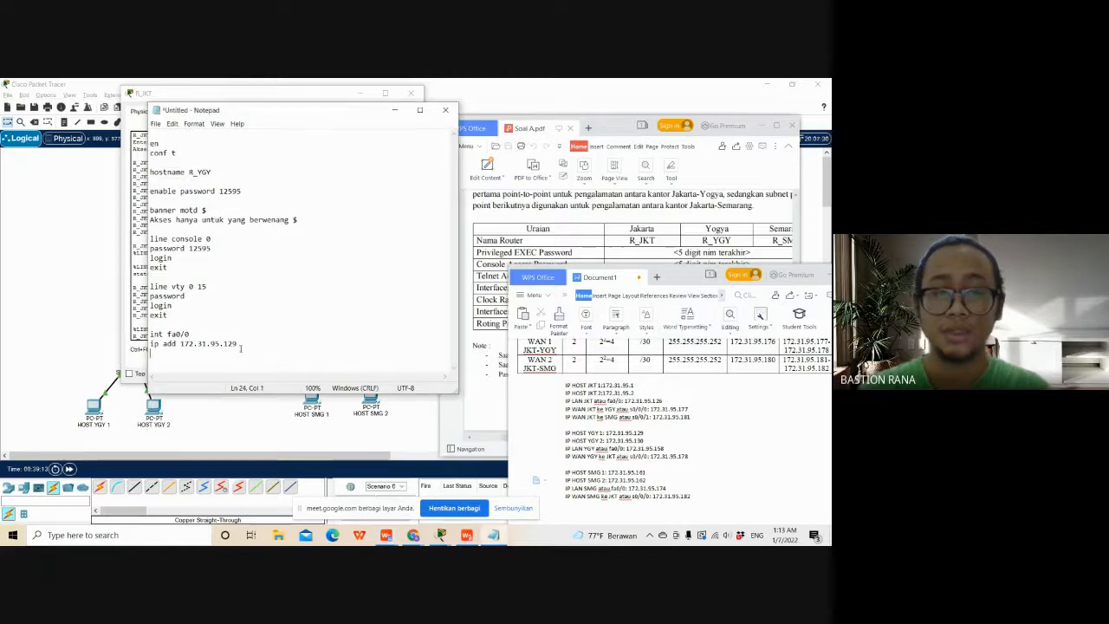
{"action": "left_click_drag", "start_coordinate": [238, 344], "coordinate": [227, 344]}
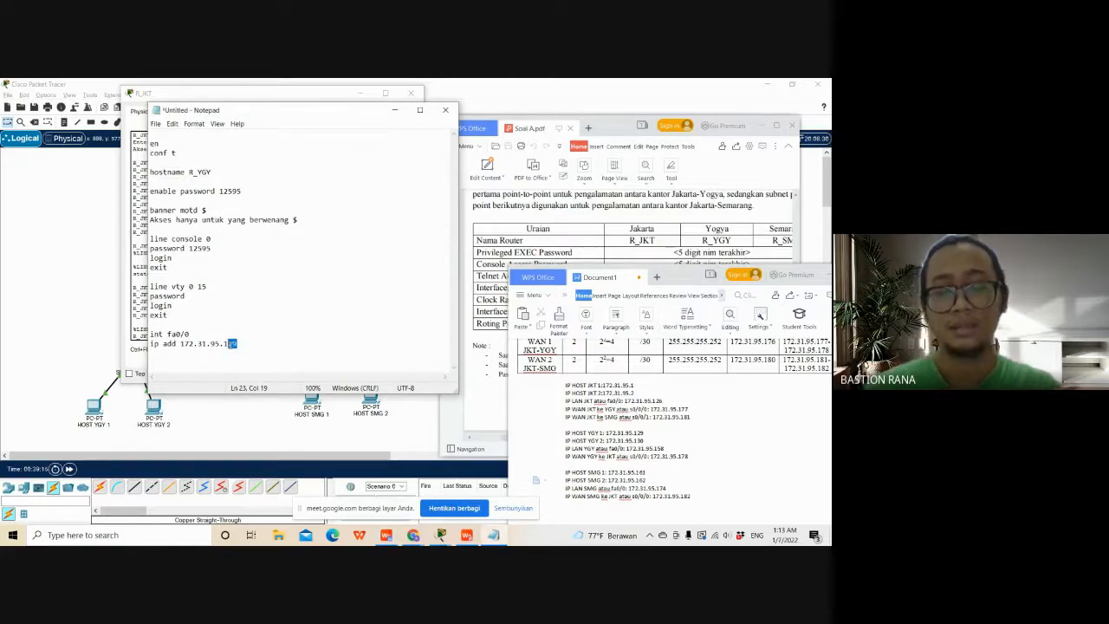
{"action": "type", "text": "58"}
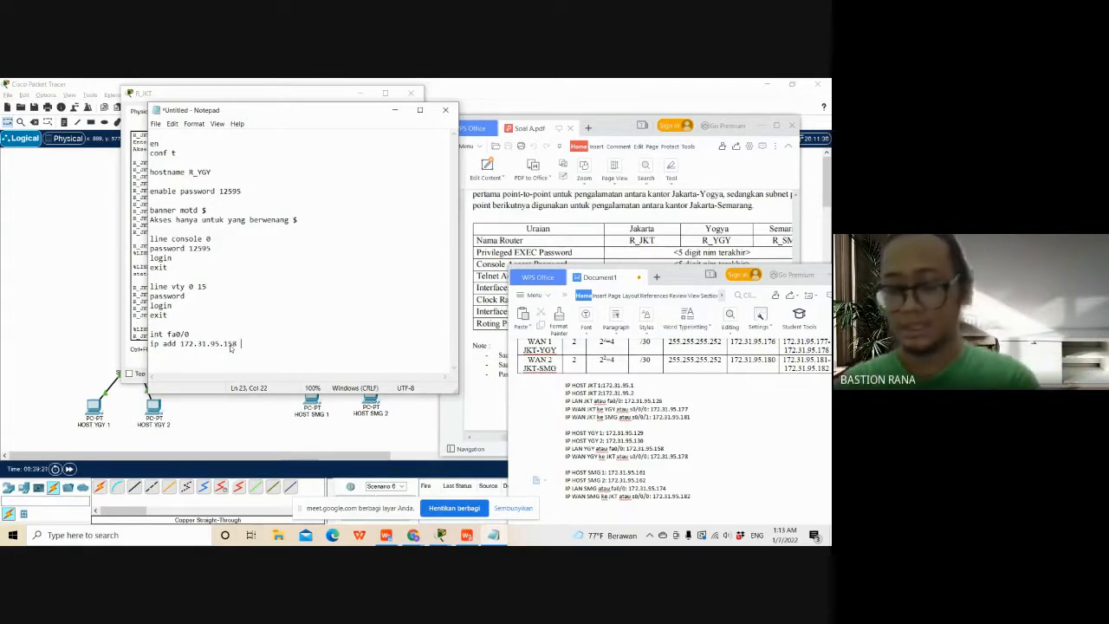
{"action": "type", "text": " 255"}
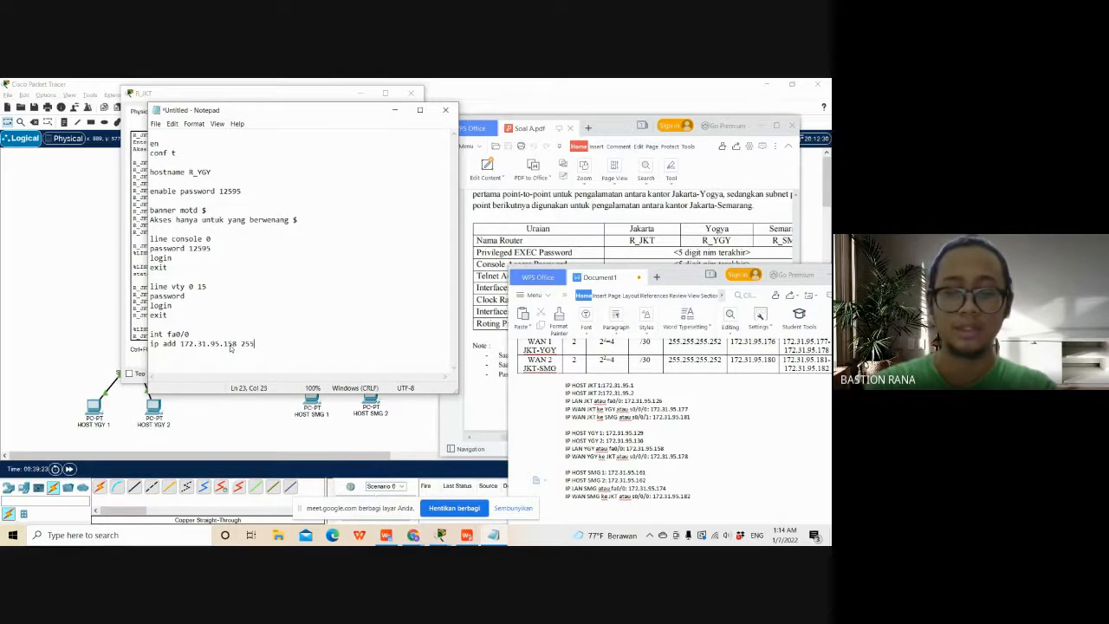
{"action": "type", "text": ".255"}
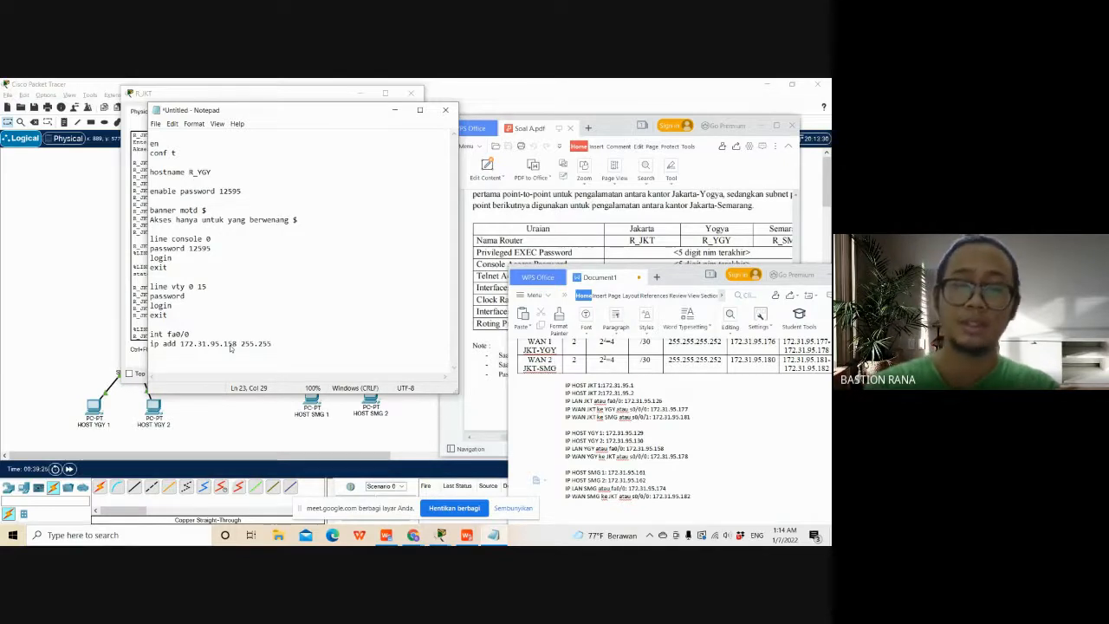
- Bring Soal A.pdf to the front and review its addressing rules for the hosts and the routers' LAN and WAN interfaces
{"action": "left_click", "coordinate": [460, 402]}
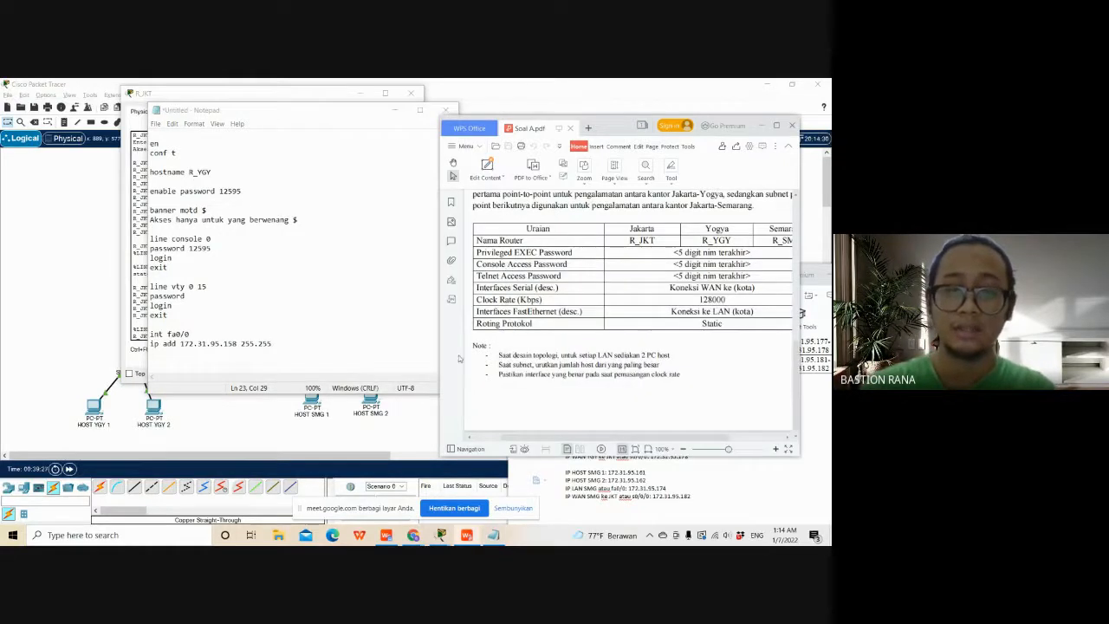
{"action": "left_click", "coordinate": [784, 472]}
{"action": "left_click", "coordinate": [611, 247]}
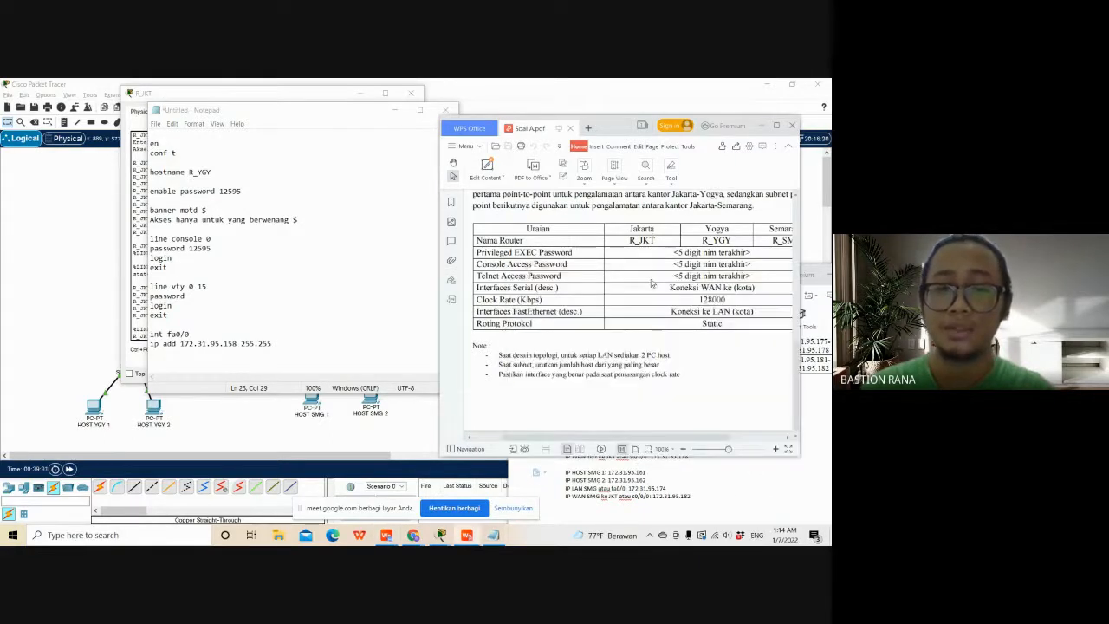
{"action": "scroll", "coordinate": [614, 293], "scroll_direction": "up", "scroll_amount": 3}
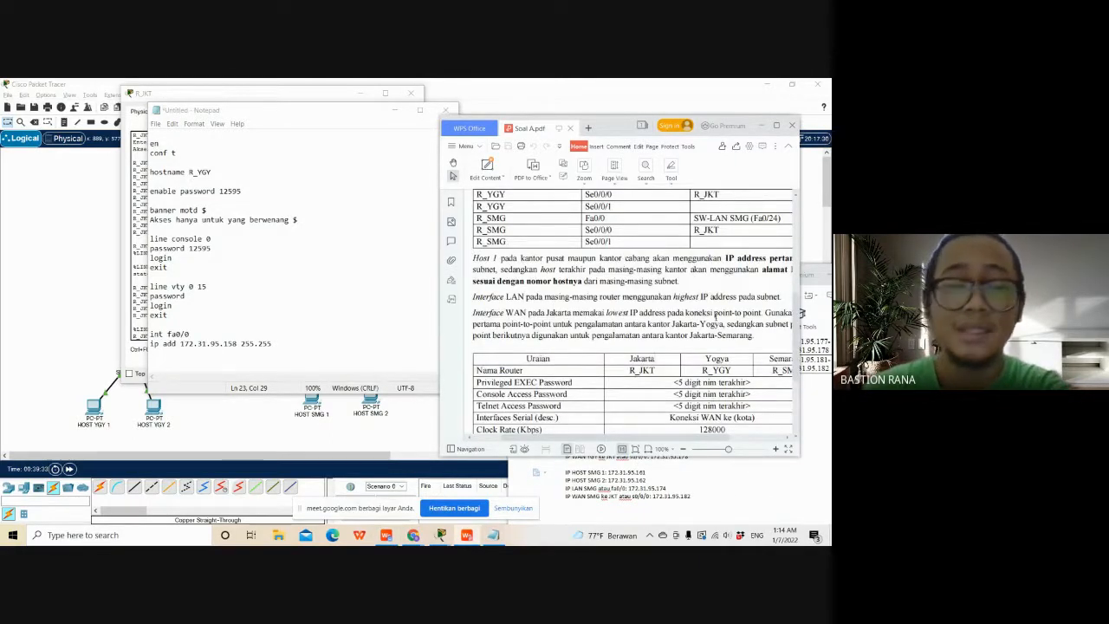
- Look up the Yogyakarta mask in Document1, complete the script's fa0/0 mask as 255.255.255.224, and add a no sh line
{"action": "left_click", "coordinate": [776, 488]}
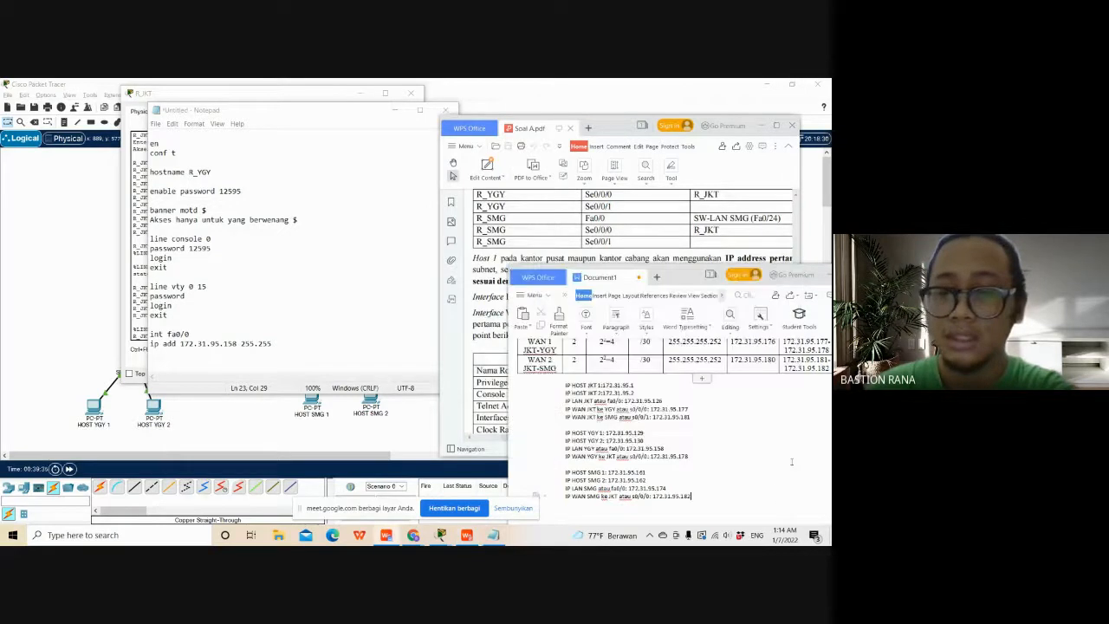
{"action": "scroll", "coordinate": [791, 462], "scroll_direction": "up", "scroll_amount": 2}
{"action": "scroll", "coordinate": [791, 462], "scroll_direction": "up", "scroll_amount": 1}
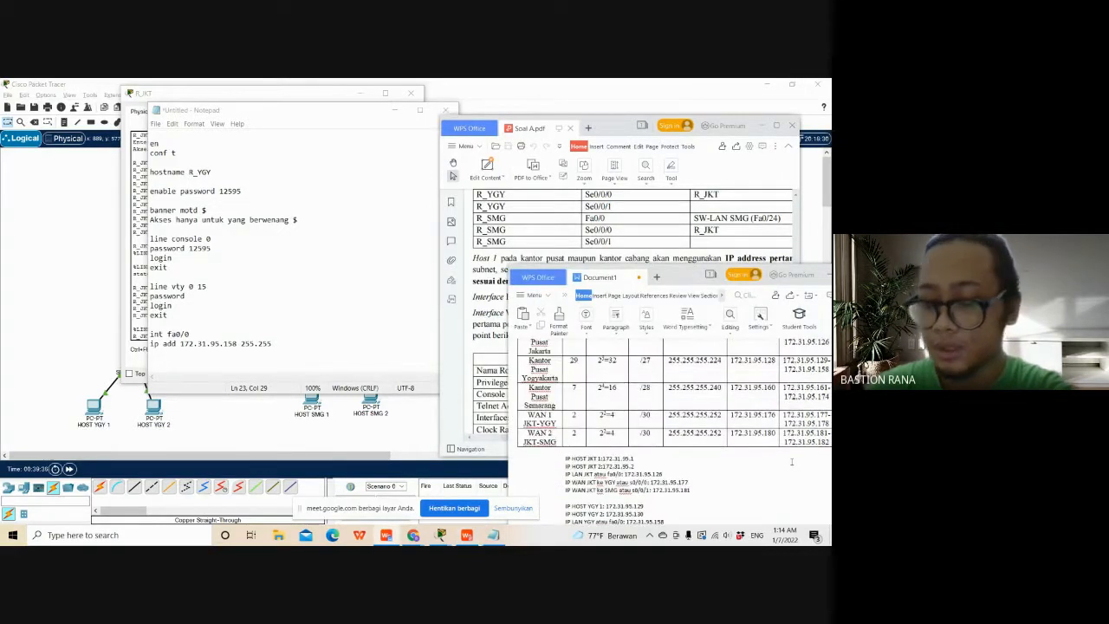
{"action": "left_click", "coordinate": [343, 339]}
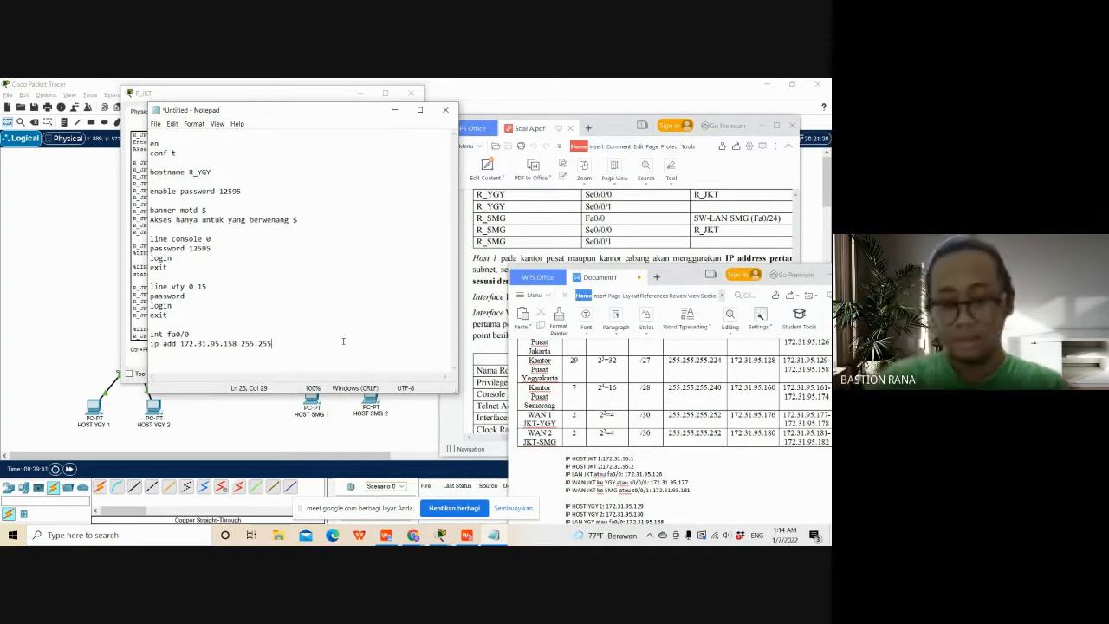
{"action": "type", "text": ".255."}
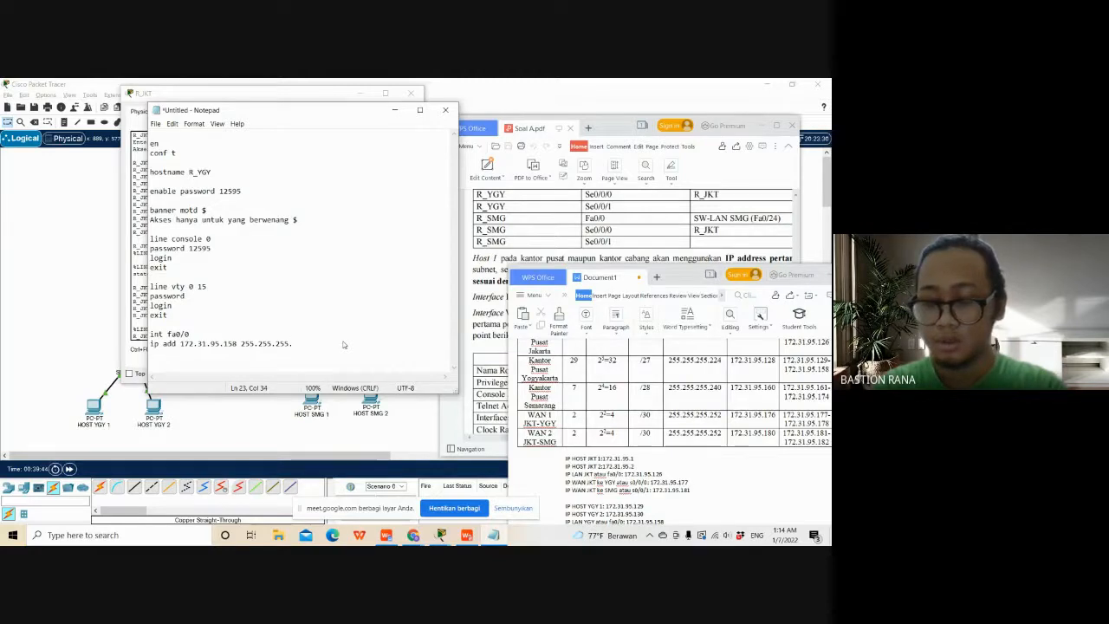
{"action": "type", "text": "224"}
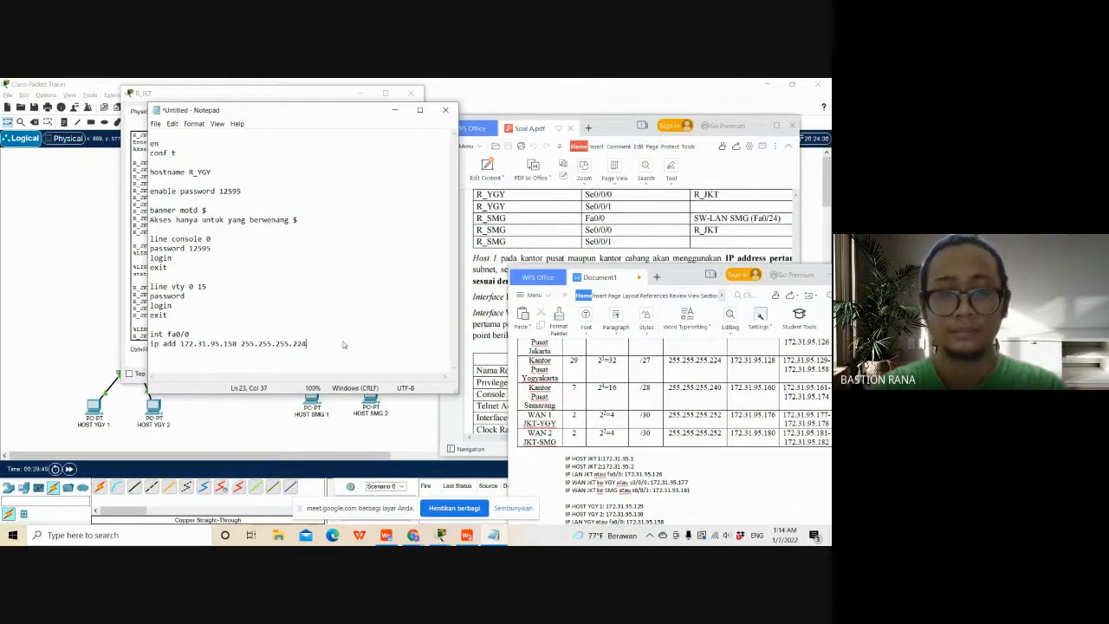
{"action": "key", "text": "Return"}
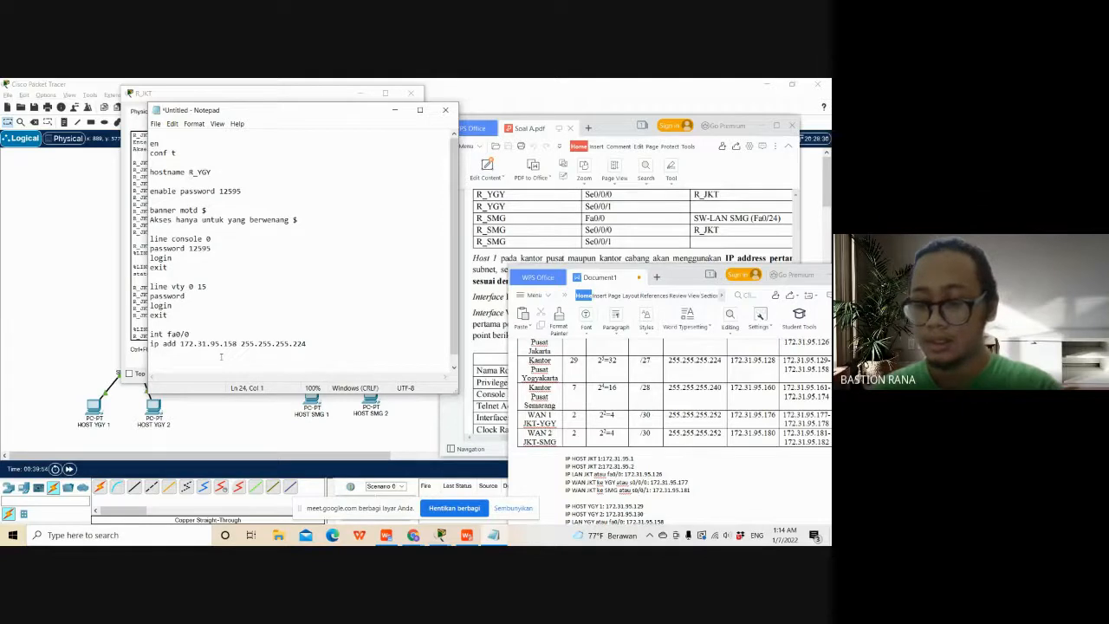
{"action": "type", "text": "no sh"}
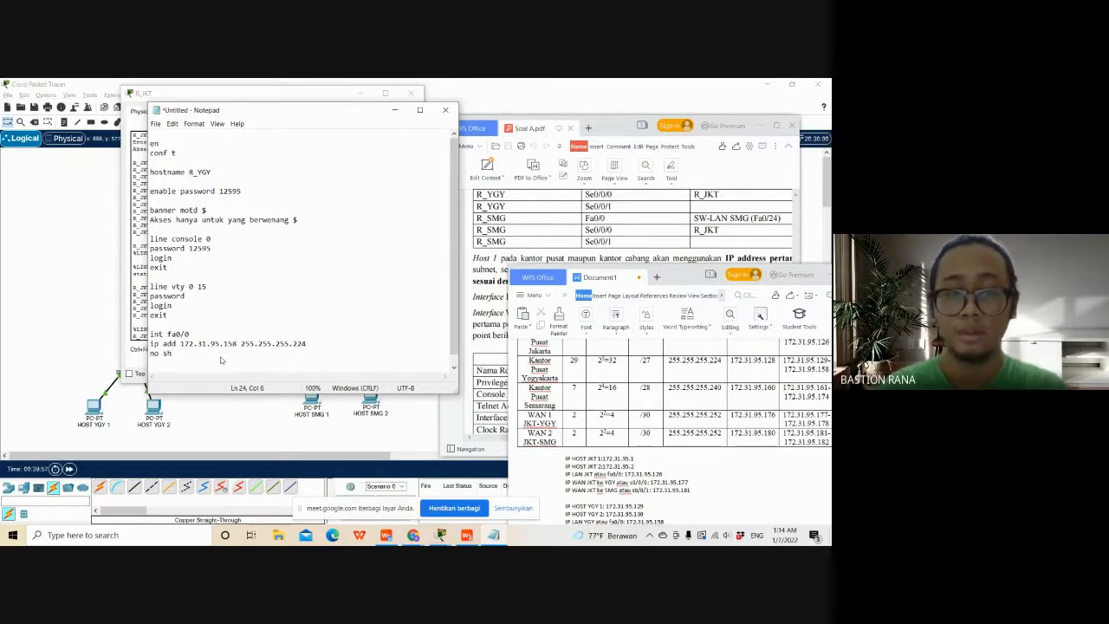
{"action": "key", "text": "Return"}
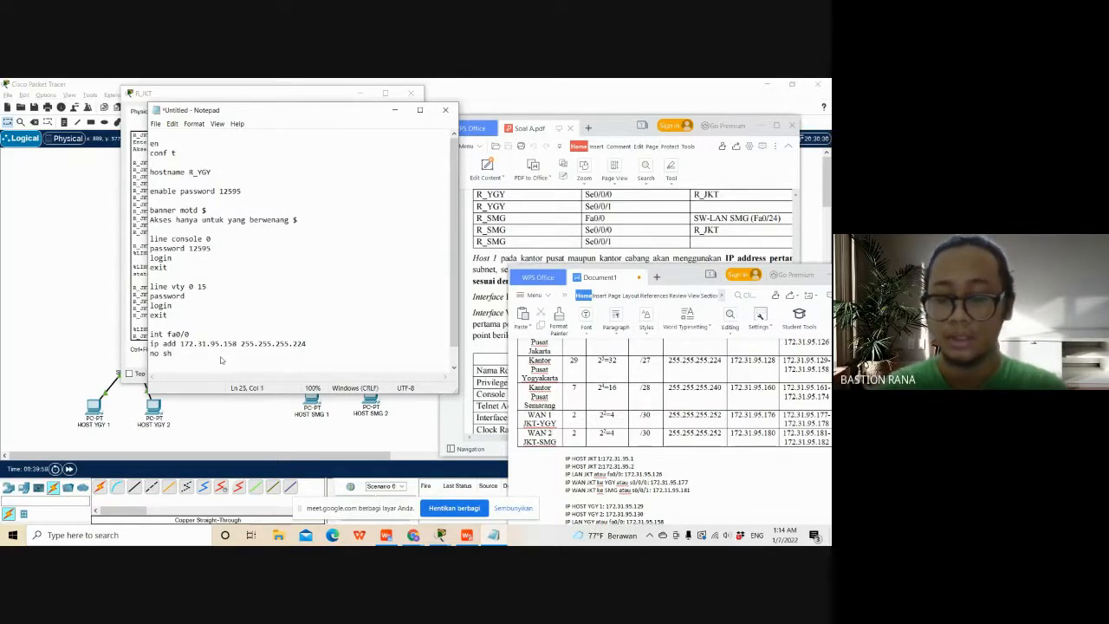
- Consult the configuration table in Soal A.pdf for the required FastEthernet interface description, and return to the Notepad script
{"action": "type", "text": "d"}
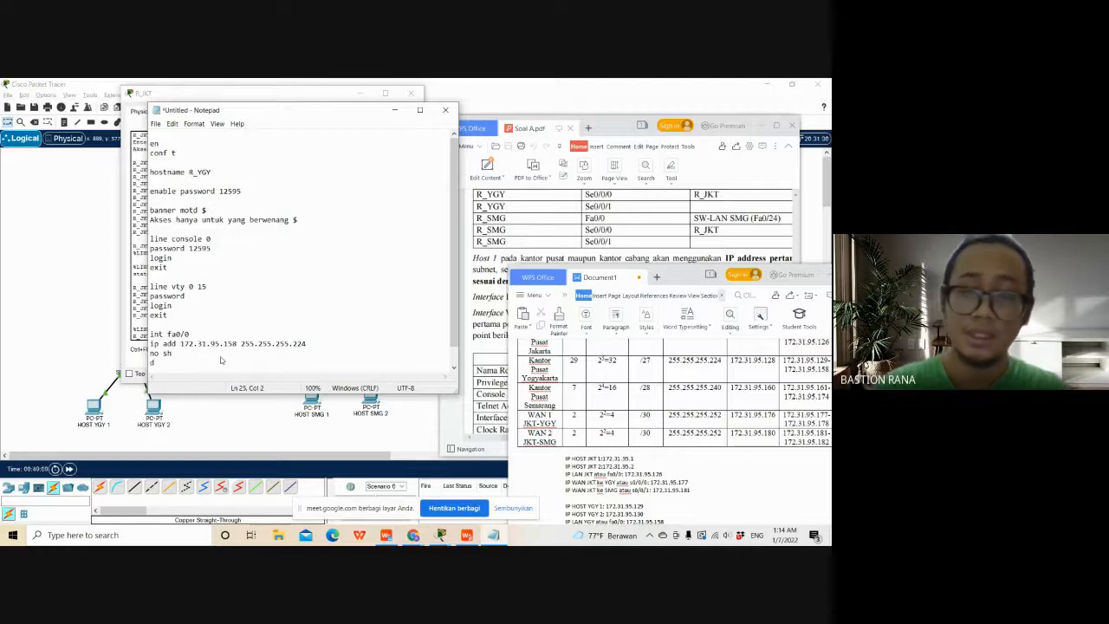
{"action": "left_click", "coordinate": [491, 343]}
{"action": "scroll", "coordinate": [492, 344], "scroll_direction": "down", "scroll_amount": 3}
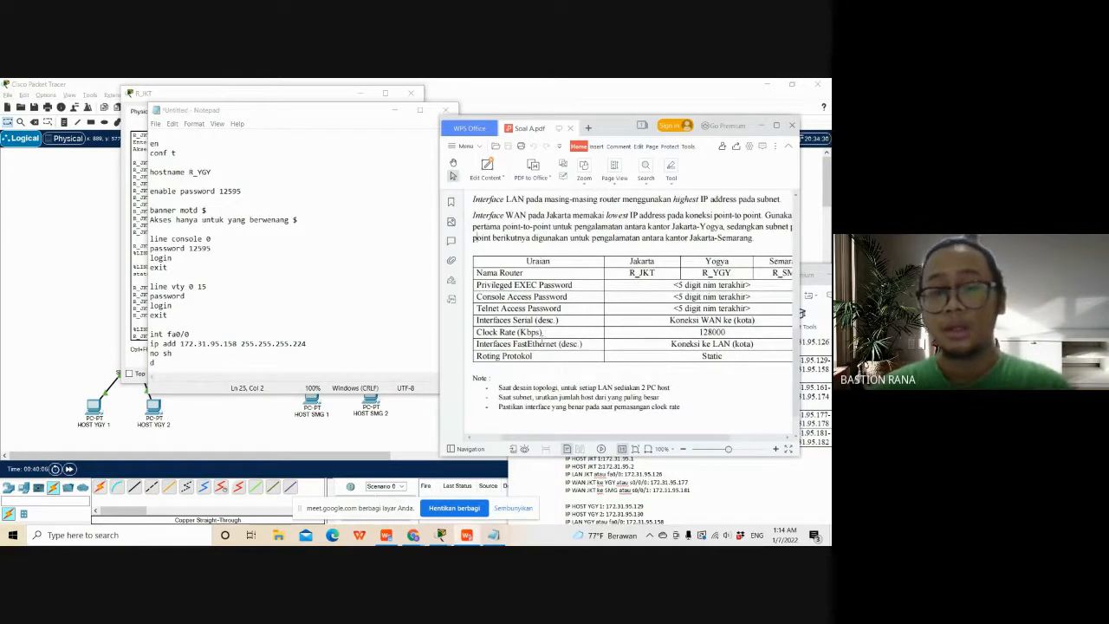
{"action": "left_click", "coordinate": [253, 363]}
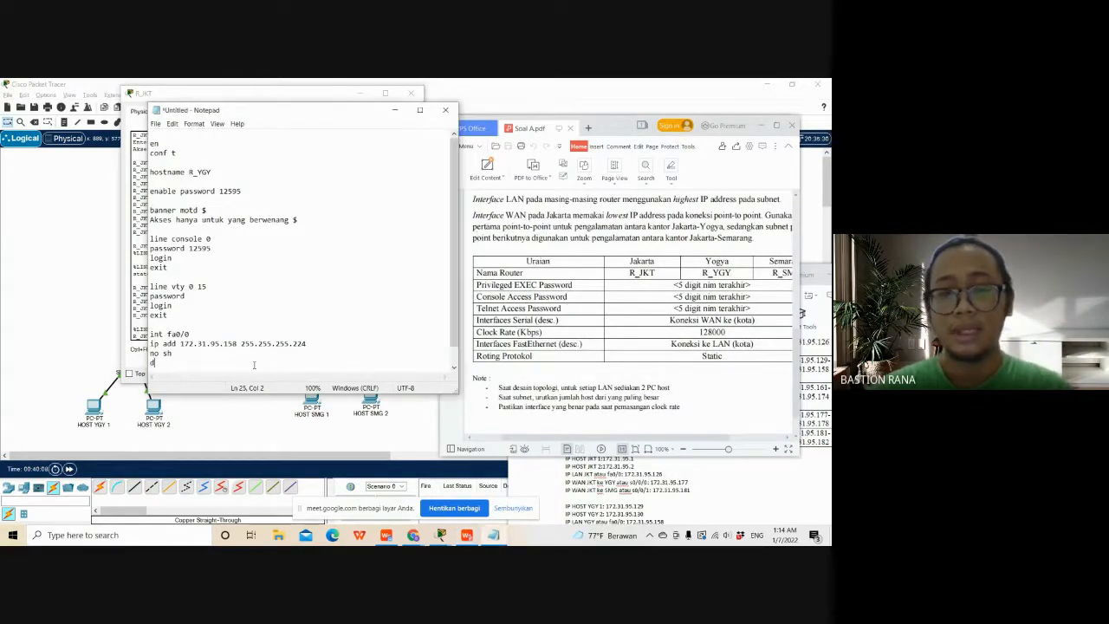
{"action": "double_click", "coordinate": [342, 113]}
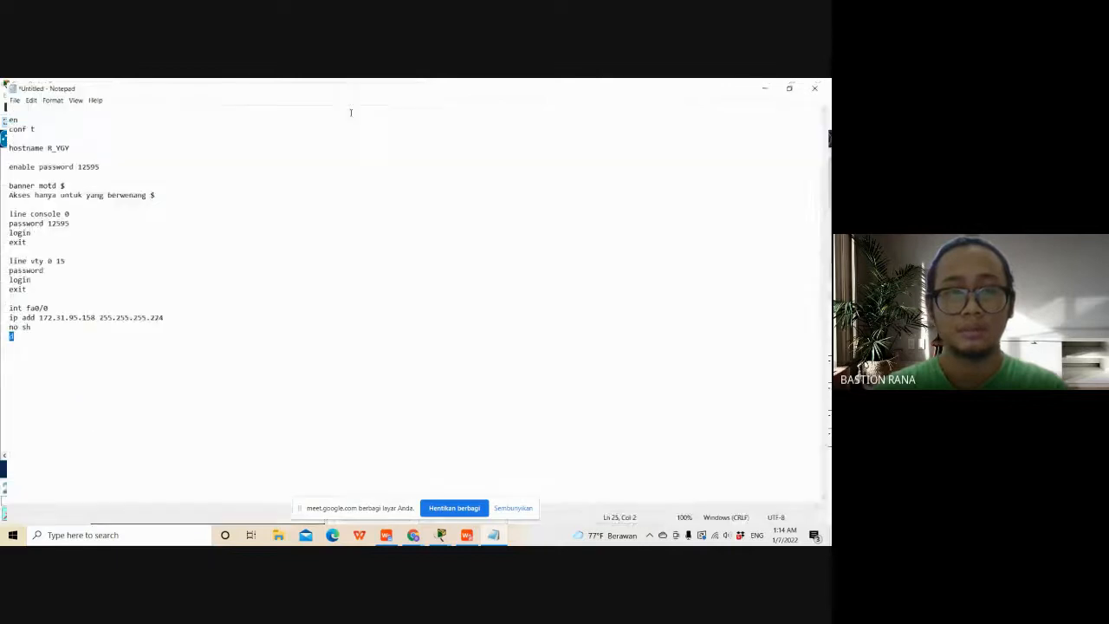
{"action": "left_click", "coordinate": [791, 84]}
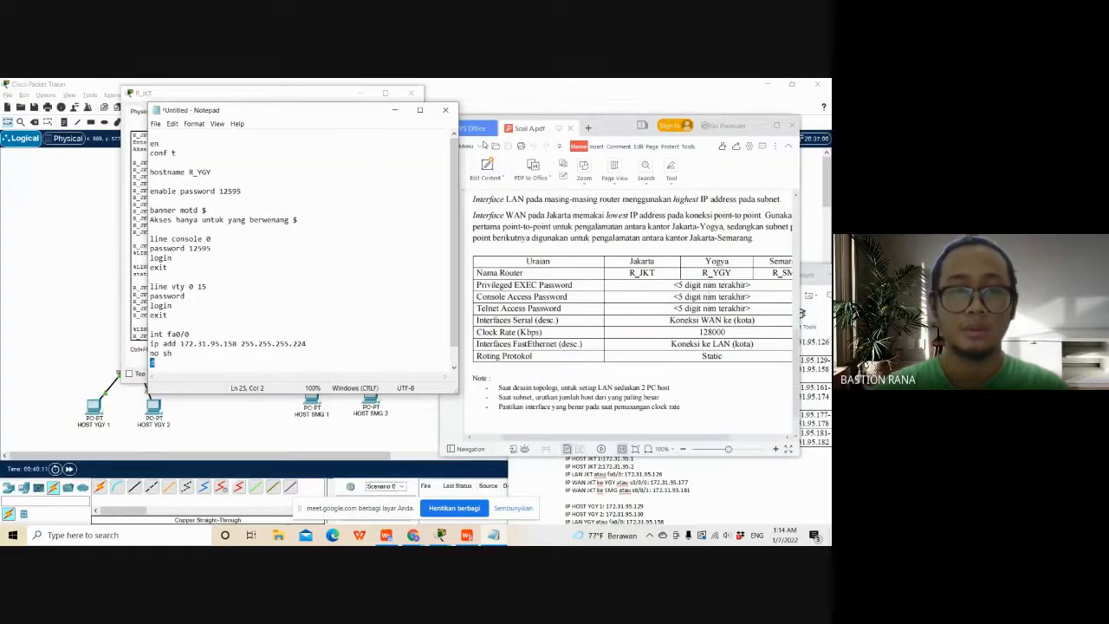
- Add the fa0/0 description line "desc koneksi ke SW-LAN_YGY" to the script and end the interface block with exit
{"action": "type", "text": "de"}
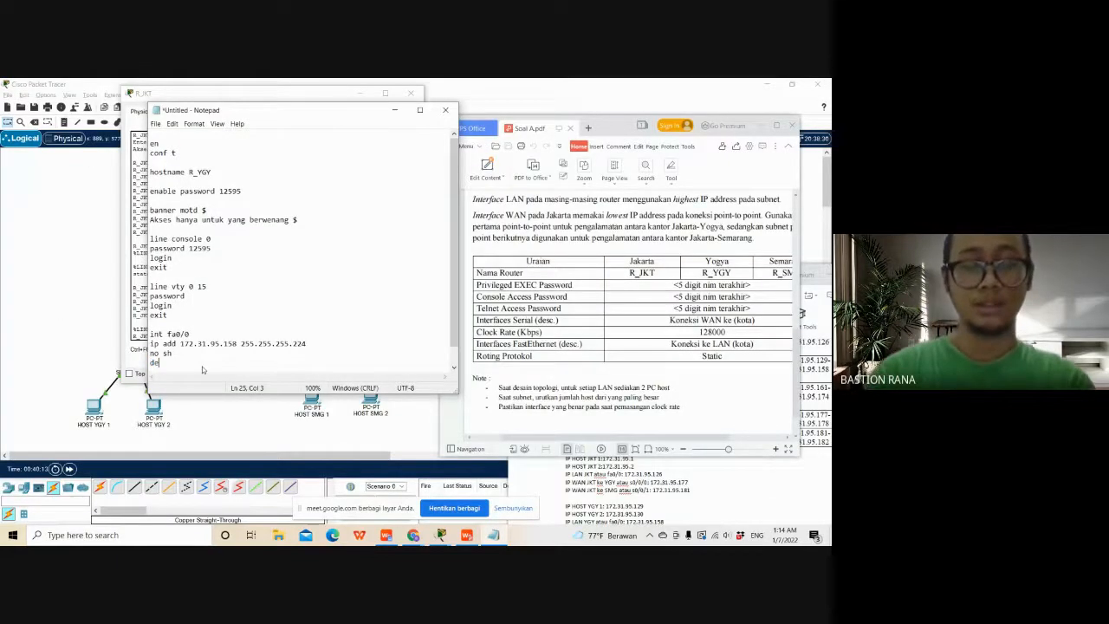
{"action": "type", "text": "sc k"}
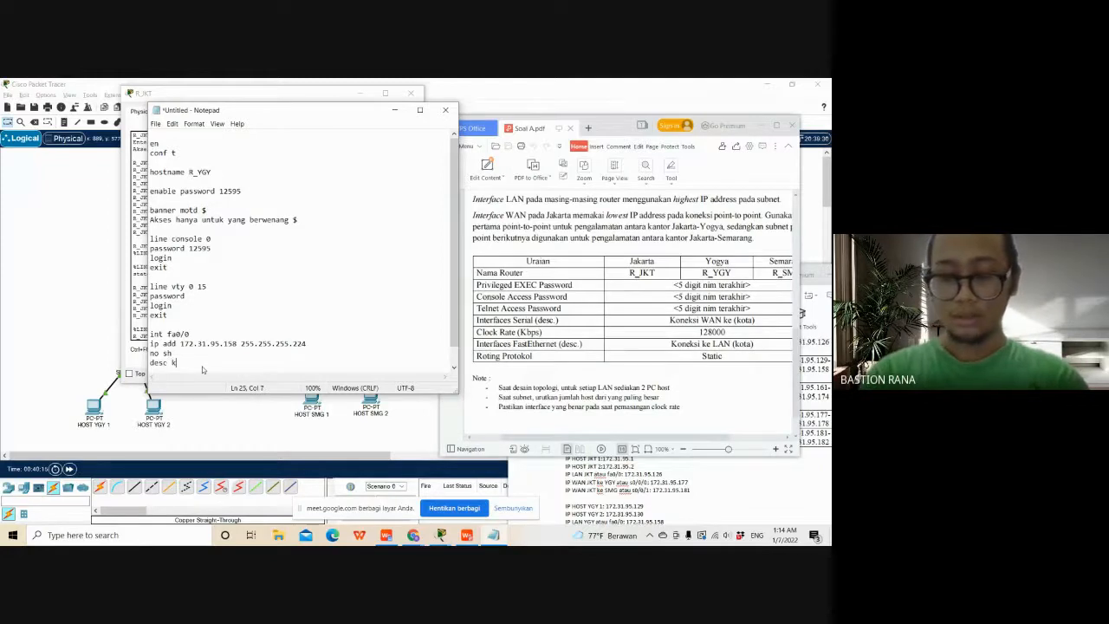
{"action": "type", "text": "oneksi k"}
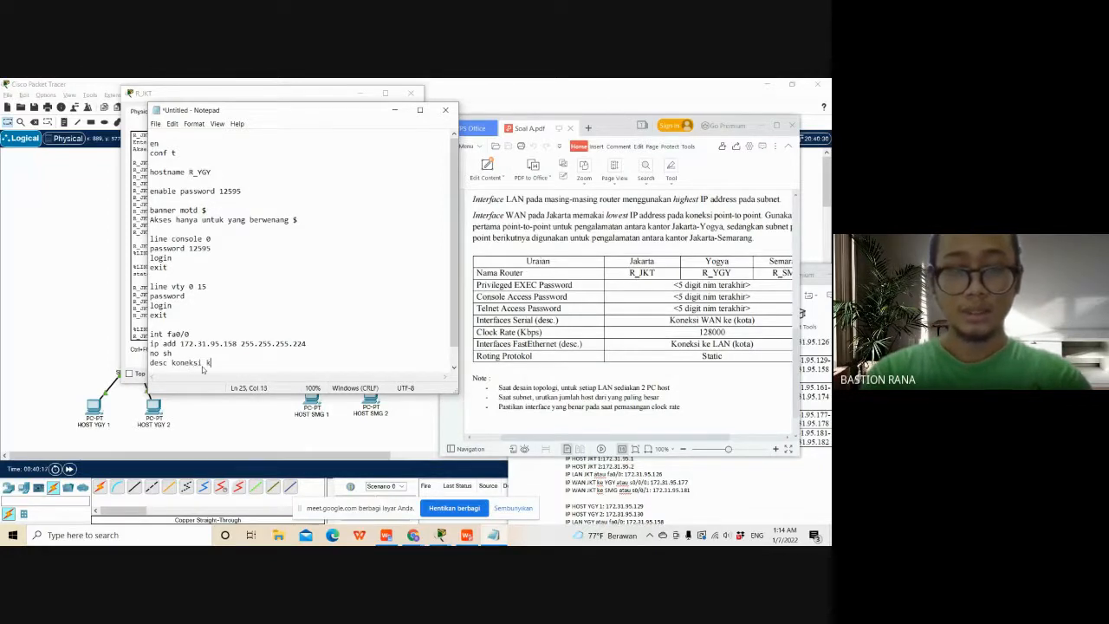
{"action": "type", "text": "e LAN-"}
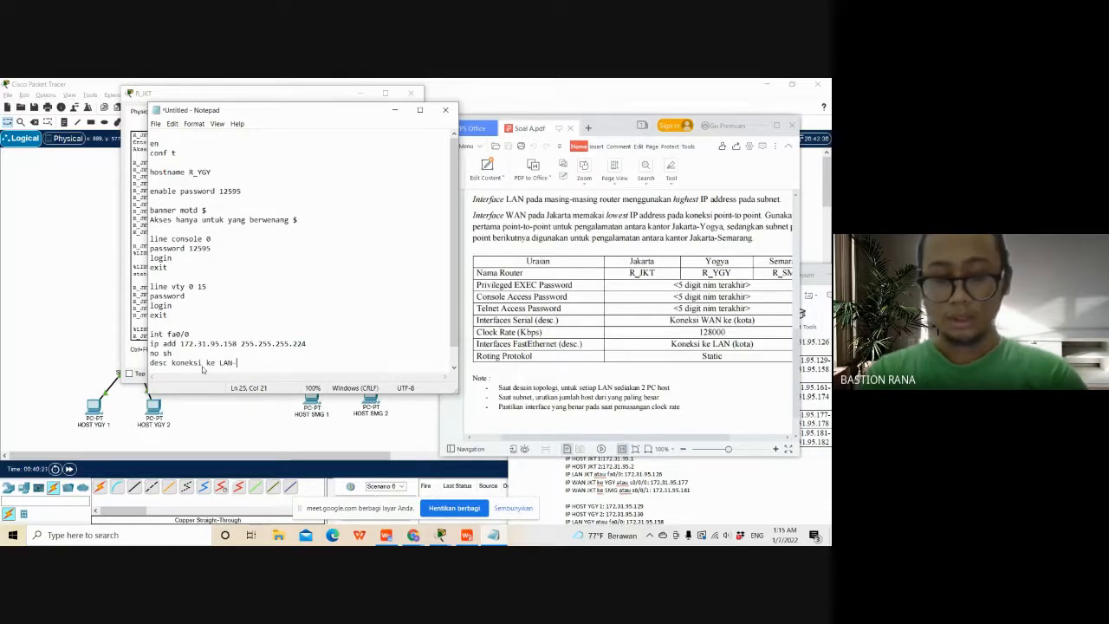
{"action": "key", "text": "BackSpace"}
{"action": "key", "text": "BackSpace"}
{"action": "key", "text": "BackSpace"}
{"action": "key", "text": "BackSpace"}
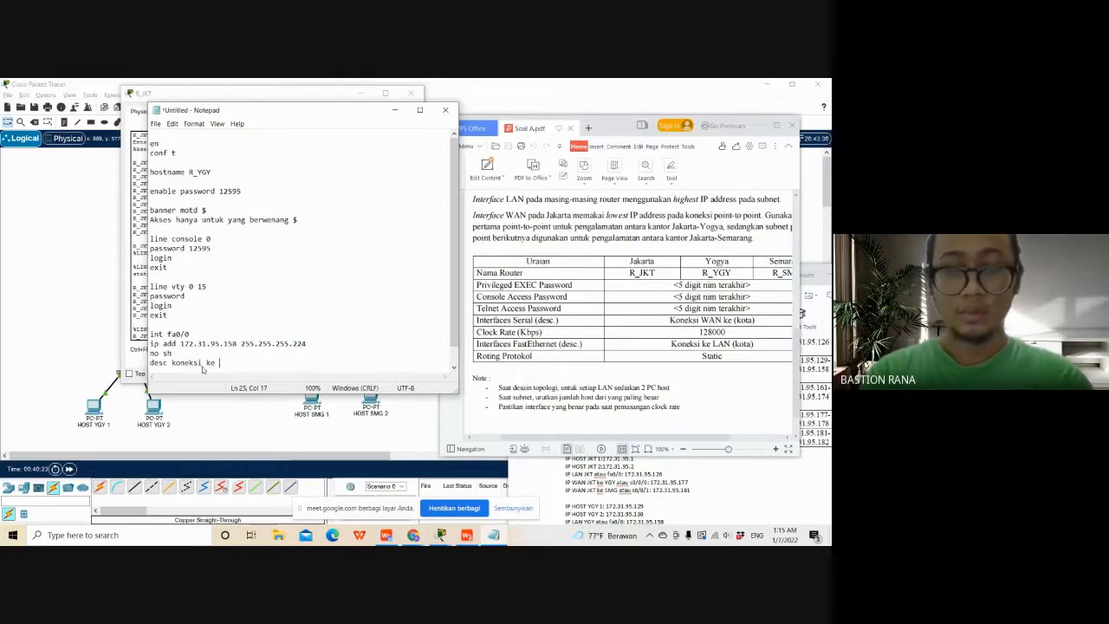
{"action": "type", "text": "SW-LAN"}
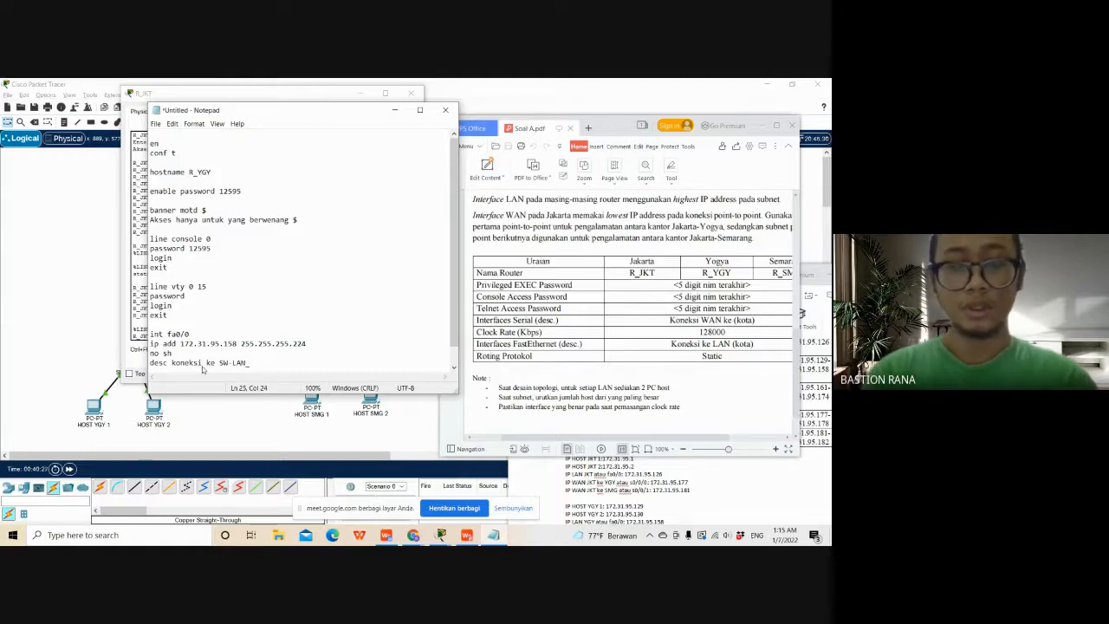
{"action": "type", "text": "_YGY"}
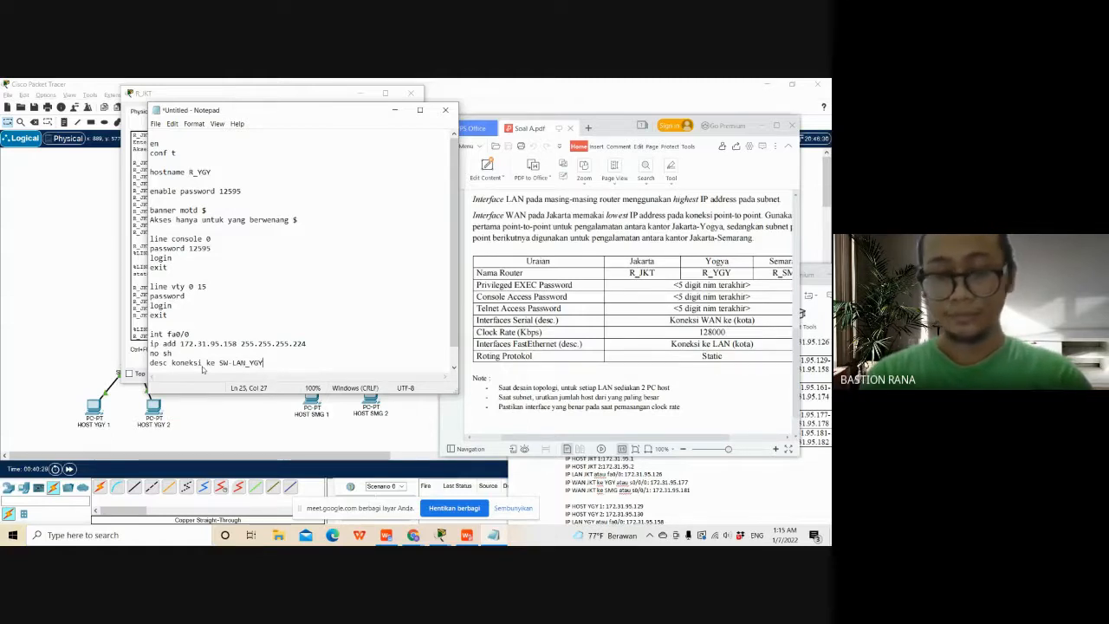
{"action": "key", "text": "Return"}
{"action": "type", "text": "exit"}
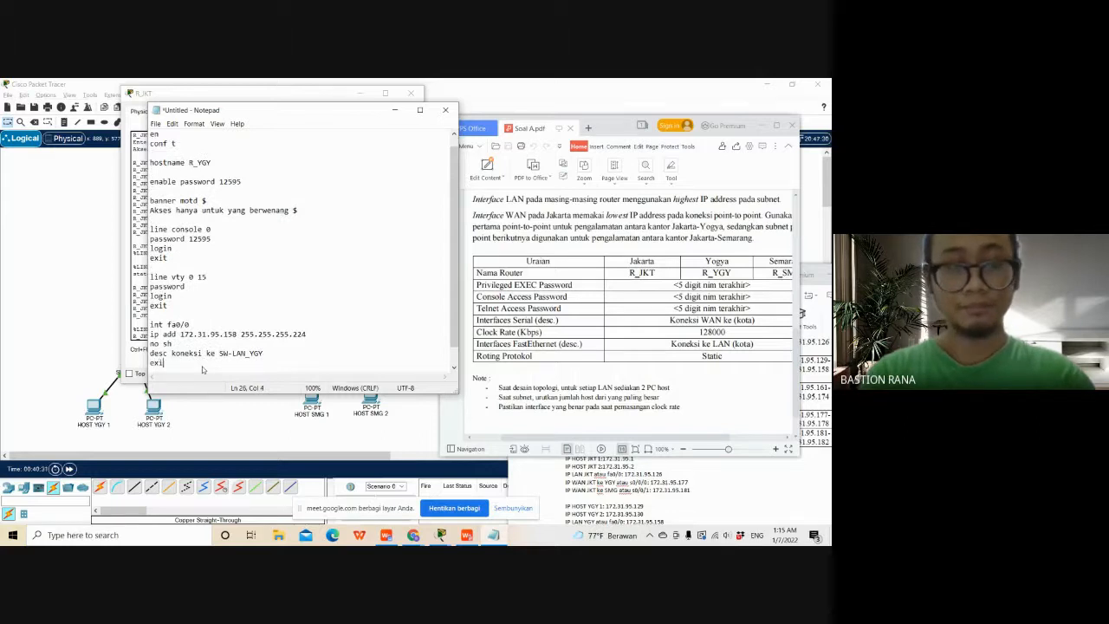
{"action": "key", "text": "Return"}
{"action": "key", "text": "Return"}
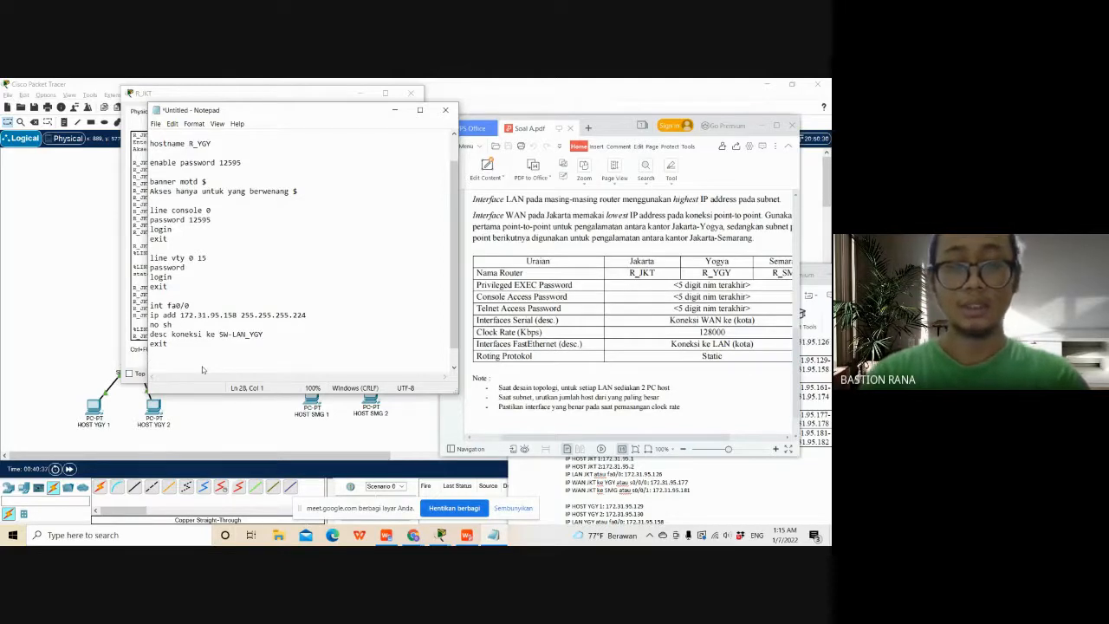
- Start the int s0/0/0 block in the R_YGY script and enter its IP address as 172.31.95.178
{"action": "type", "text": "int "}
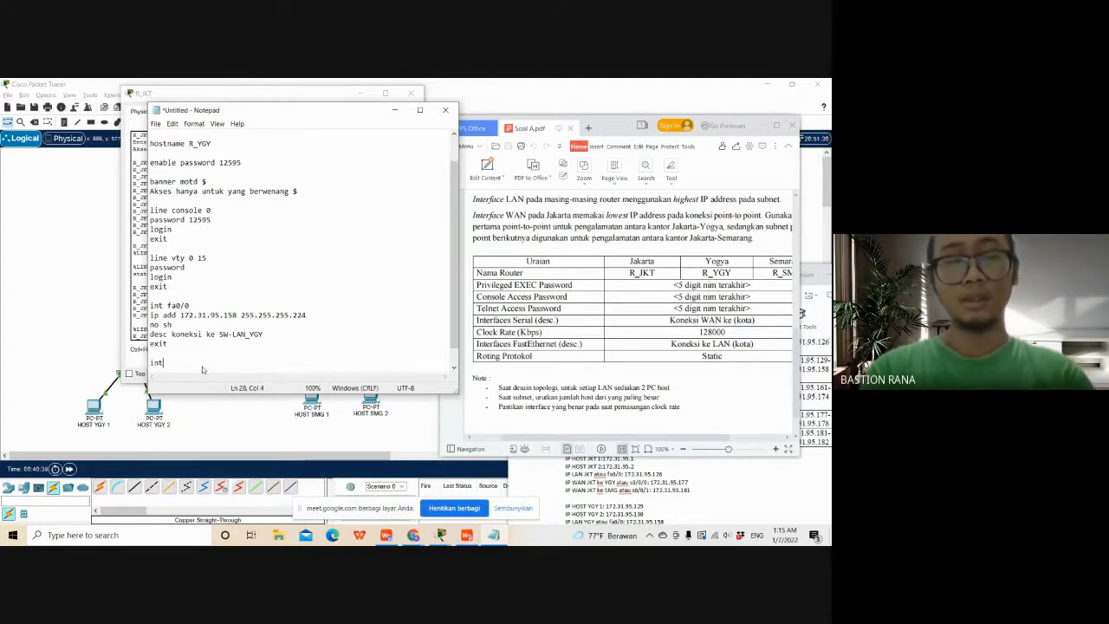
{"action": "type", "text": "s"}
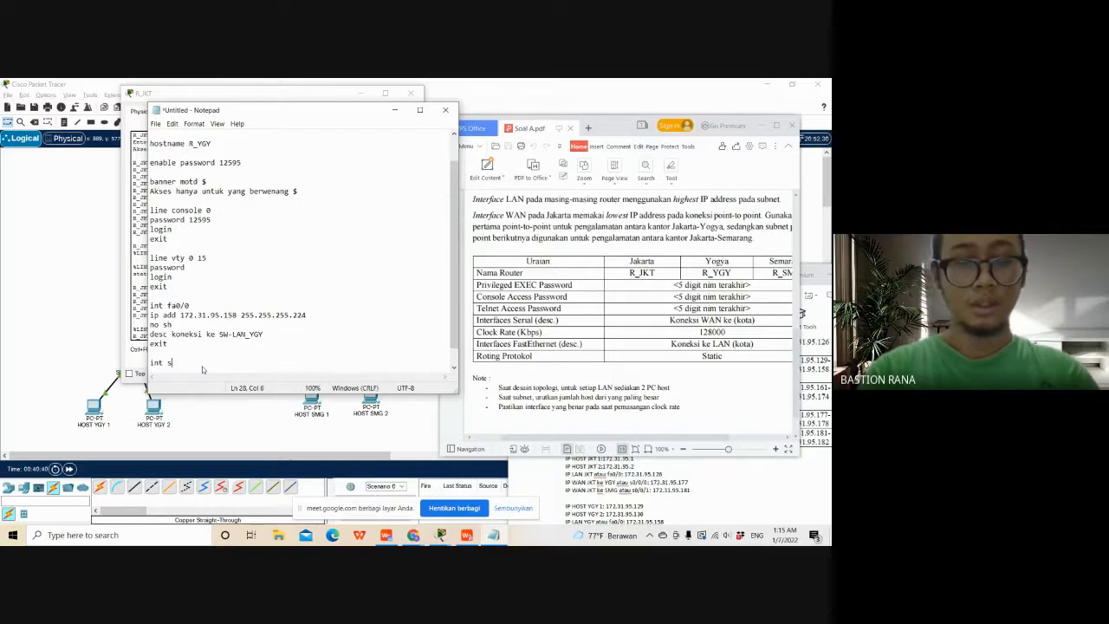
{"action": "type", "text": "0/0/"}
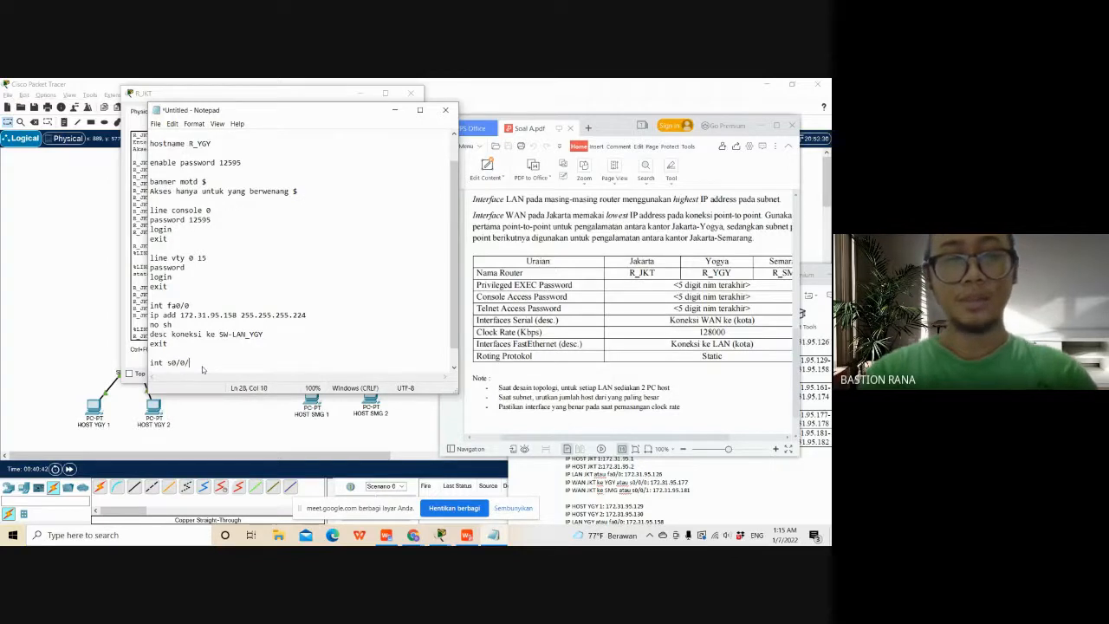
{"action": "type", "text": "/0/0"}
{"action": "key", "text": "Return"}
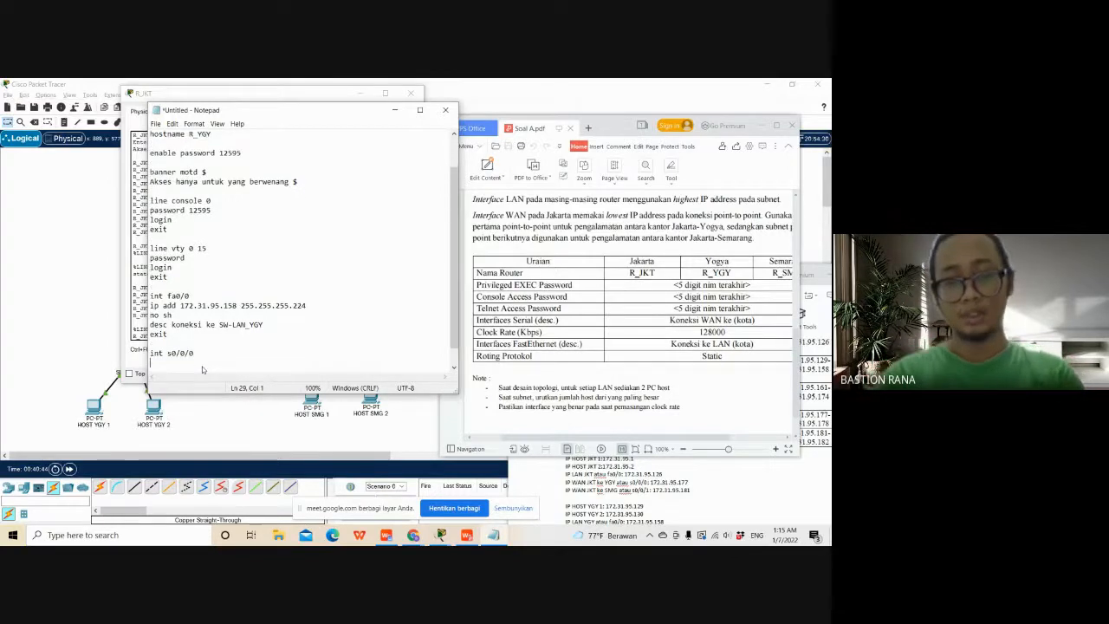
{"action": "type", "text": "ip add "}
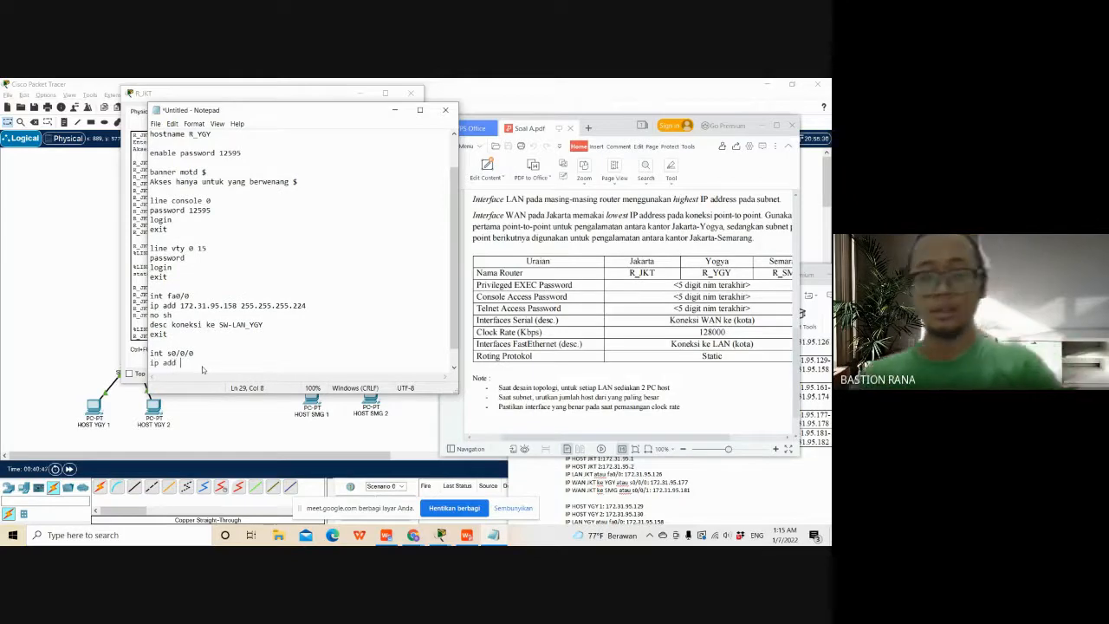
{"action": "type", "text": "172"}
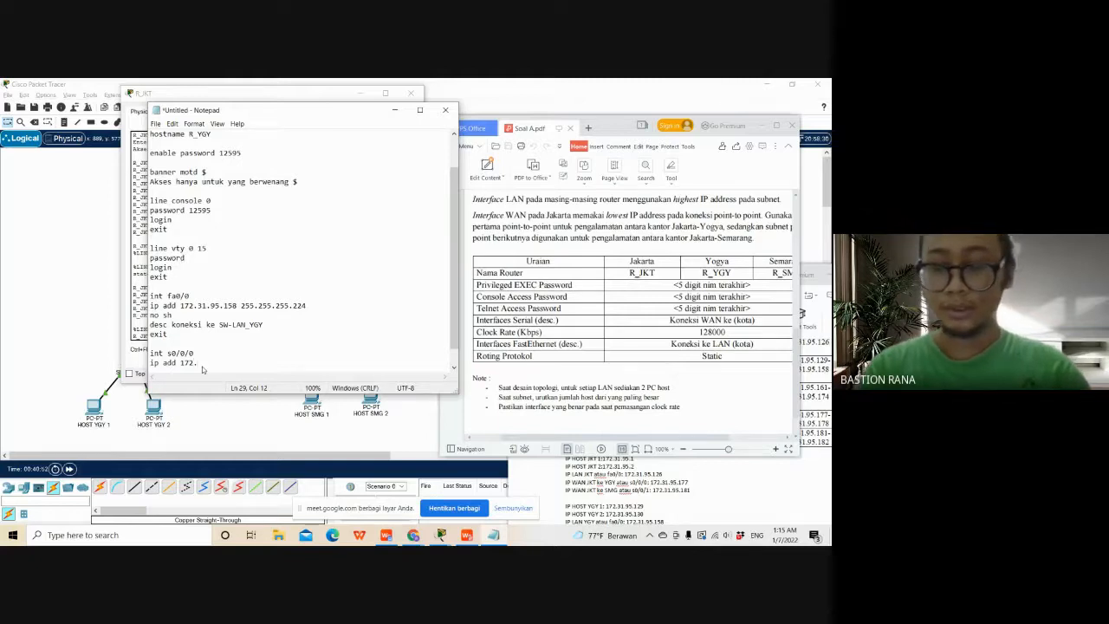
{"action": "type", "text": ".31"}
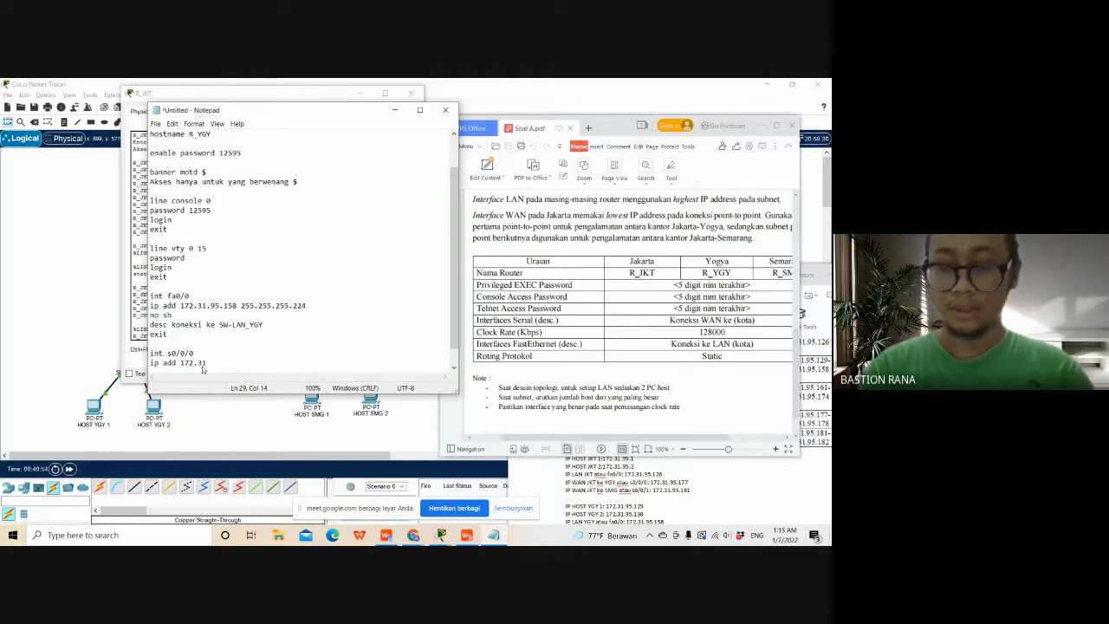
{"action": "type", "text": ".95."}
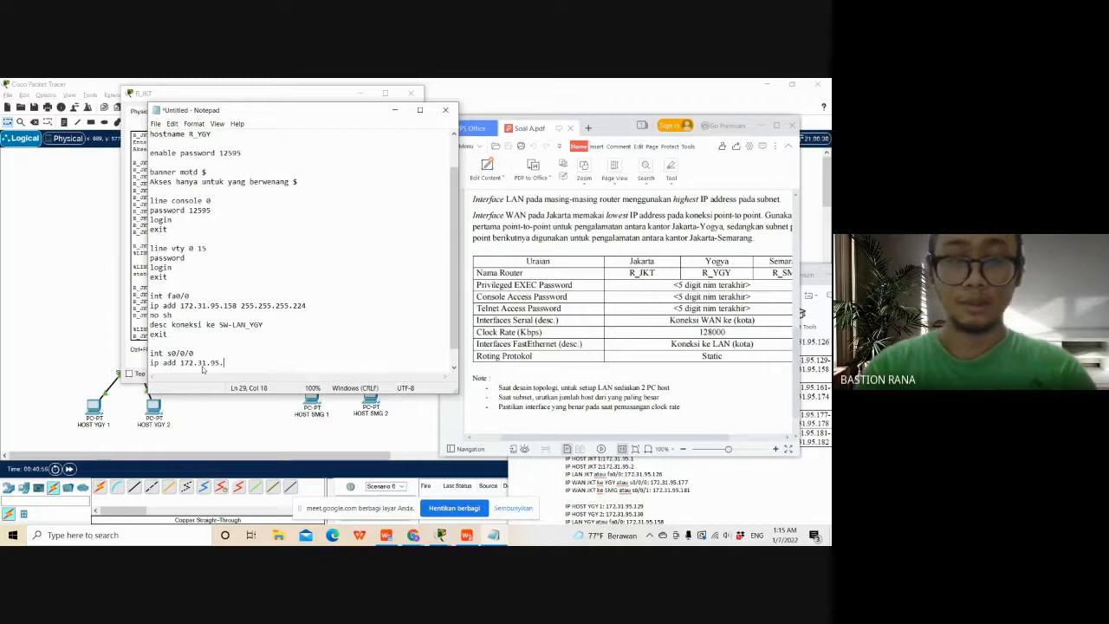
{"action": "type", "text": "1"}
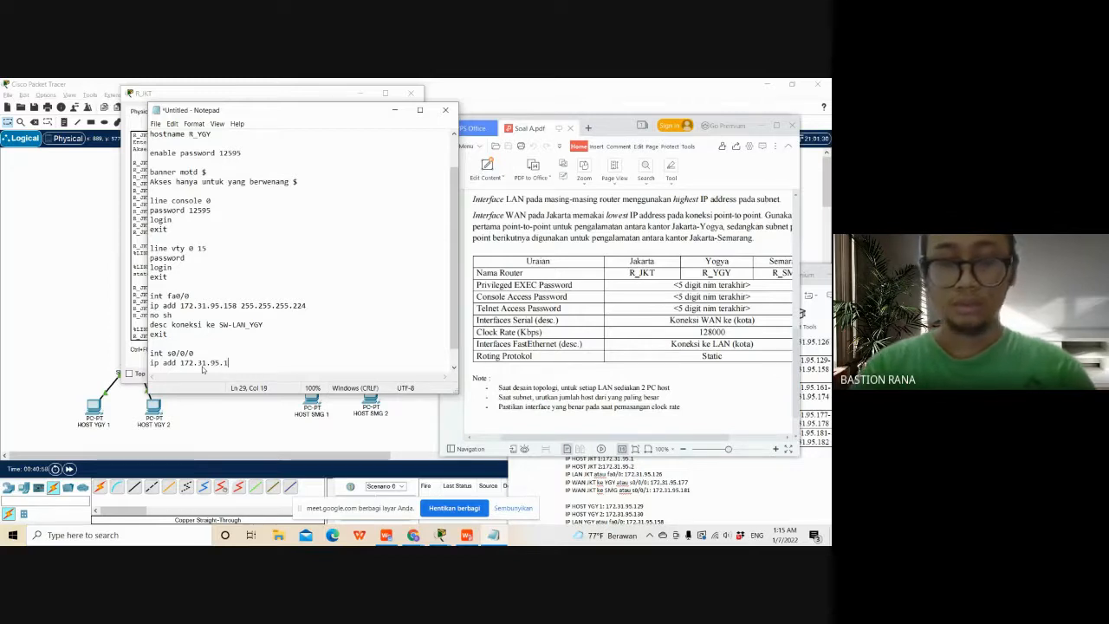
{"action": "type", "text": "78"}
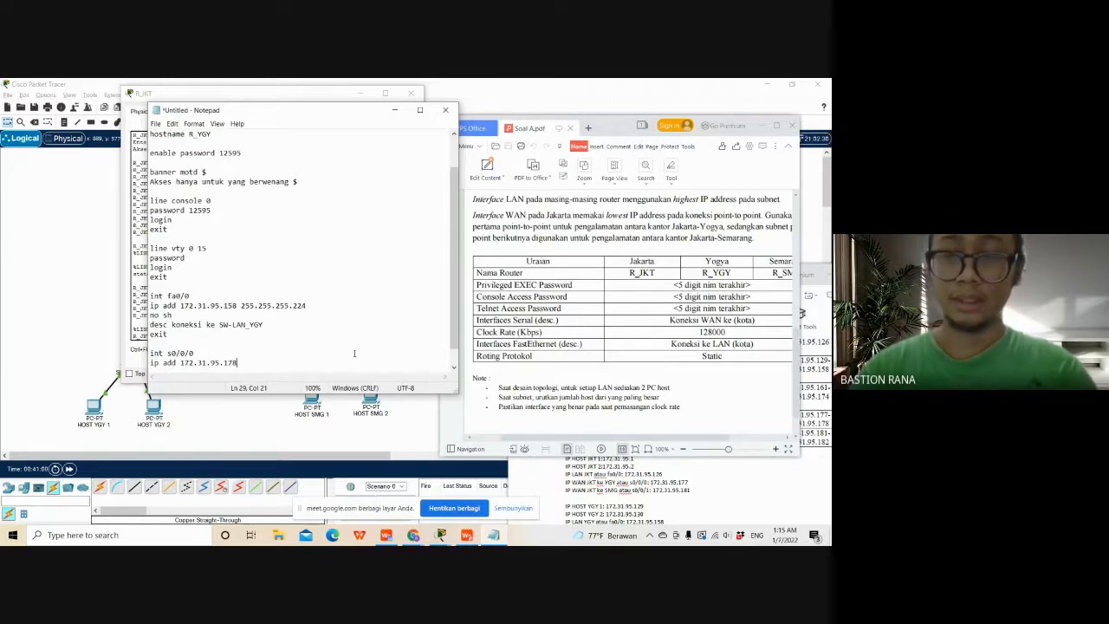
- Bring up Document1, move its window clear of the script, and look up the subnet mask of WAN 1 JKT-YGY
{"action": "left_click", "coordinate": [721, 490]}
{"action": "scroll", "coordinate": [722, 489], "scroll_direction": "down", "scroll_amount": 2}
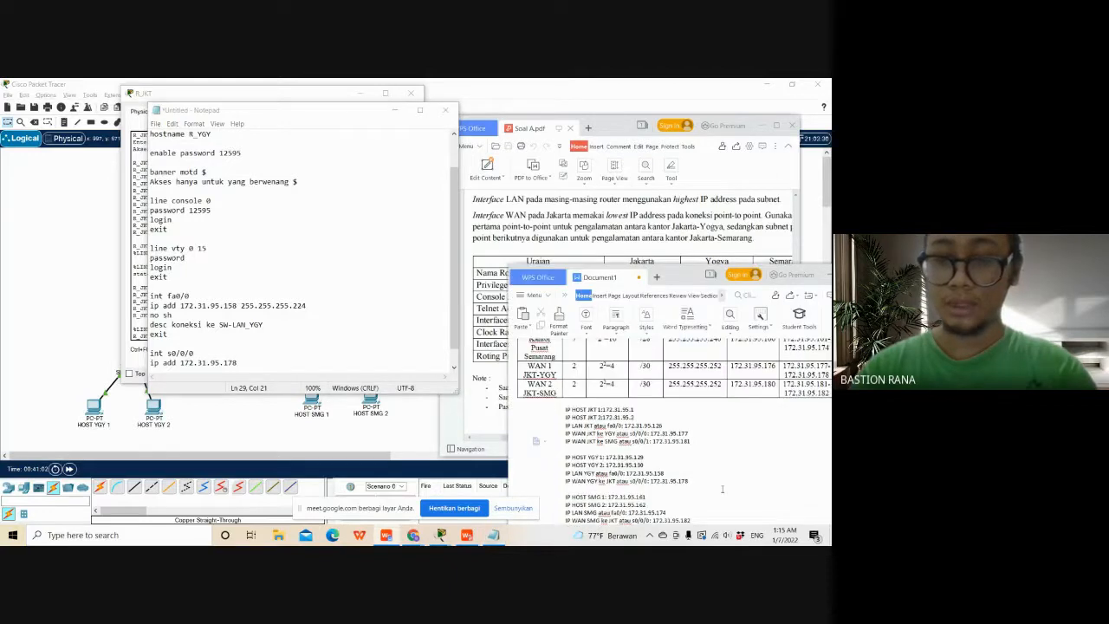
{"action": "scroll", "coordinate": [722, 490], "scroll_direction": "down", "scroll_amount": 1}
{"action": "left_click_drag", "start_coordinate": [704, 281], "coordinate": [655, 206]}
{"action": "scroll", "coordinate": [684, 363], "scroll_direction": "up", "scroll_amount": 3}
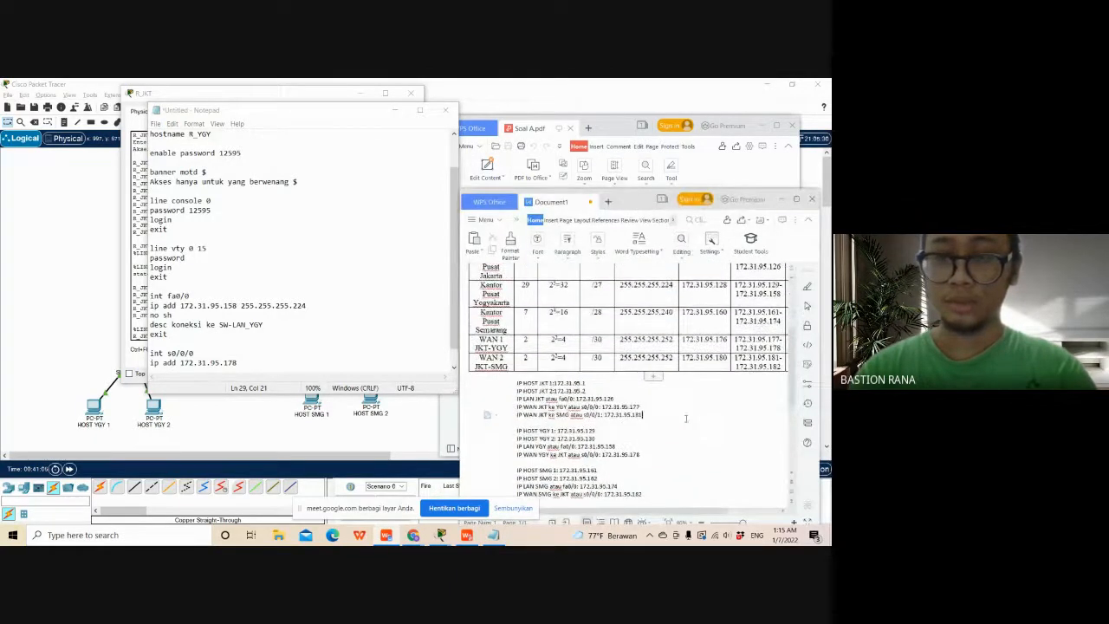
{"action": "scroll", "coordinate": [685, 418], "scroll_direction": "up", "scroll_amount": 1}
{"action": "scroll", "coordinate": [685, 419], "scroll_direction": "down", "scroll_amount": 1}
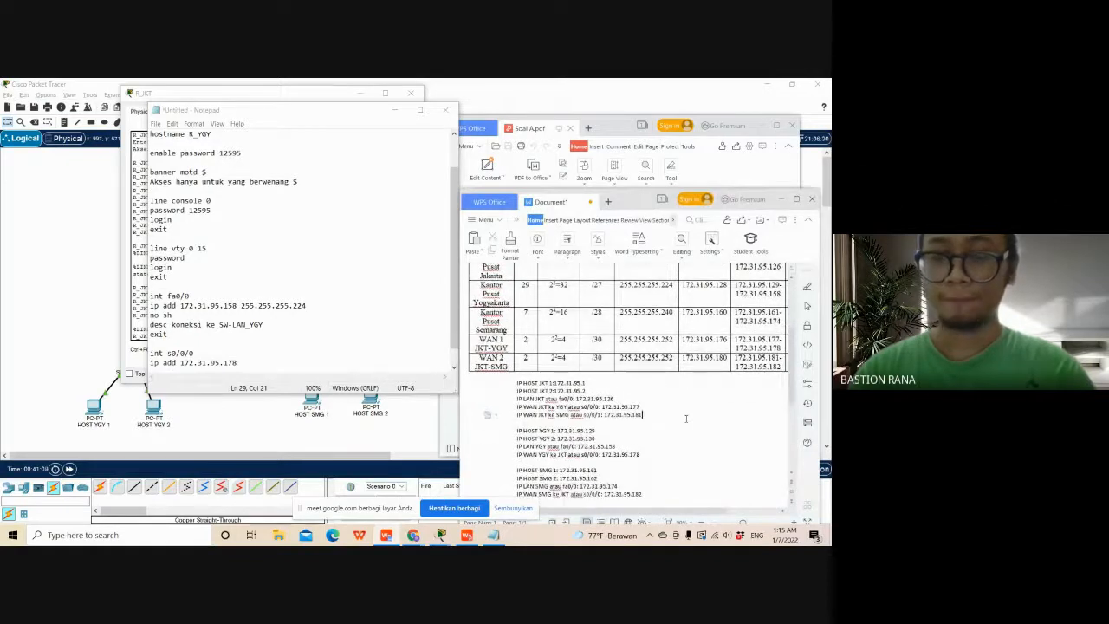
{"action": "scroll", "coordinate": [686, 418], "scroll_direction": "down", "scroll_amount": 1}
{"action": "left_click", "coordinate": [683, 429]}
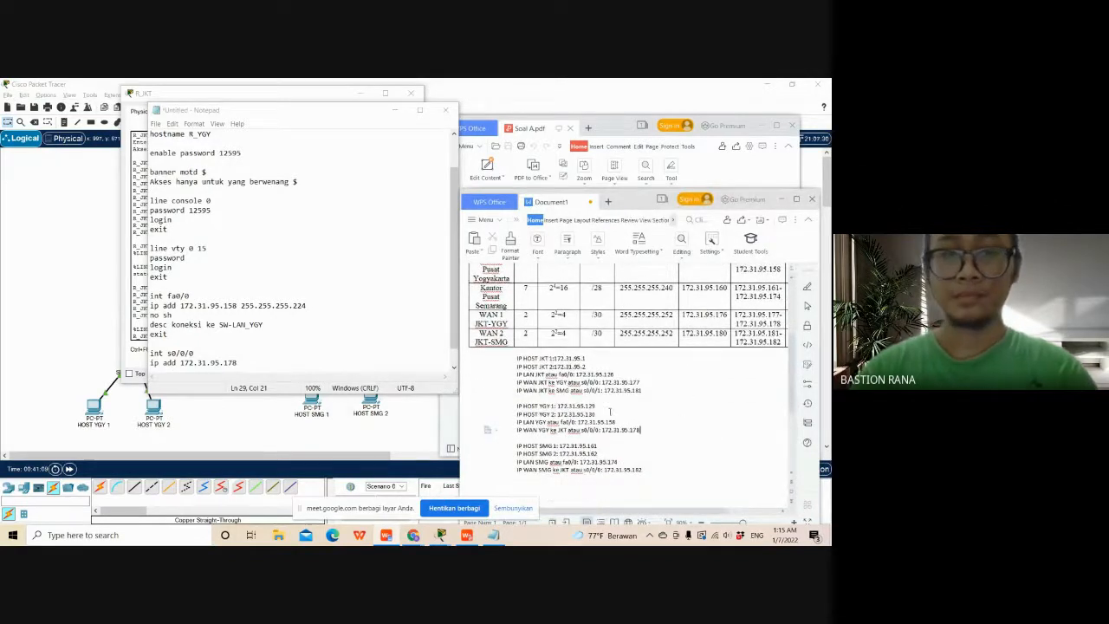
- Complete the s0/0/0 address line in the Notepad script with mask 255.255.255.252 and add a no sh line
{"action": "left_click", "coordinate": [303, 370]}
{"action": "scroll", "coordinate": [306, 360], "scroll_direction": "down", "scroll_amount": 1}
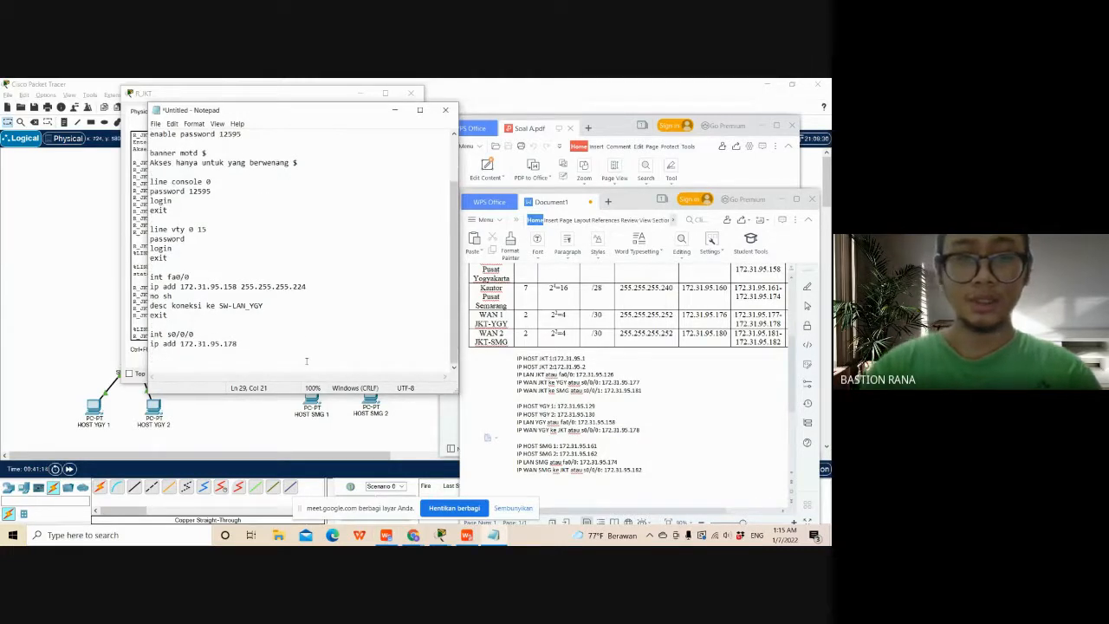
{"action": "type", "text": "255"}
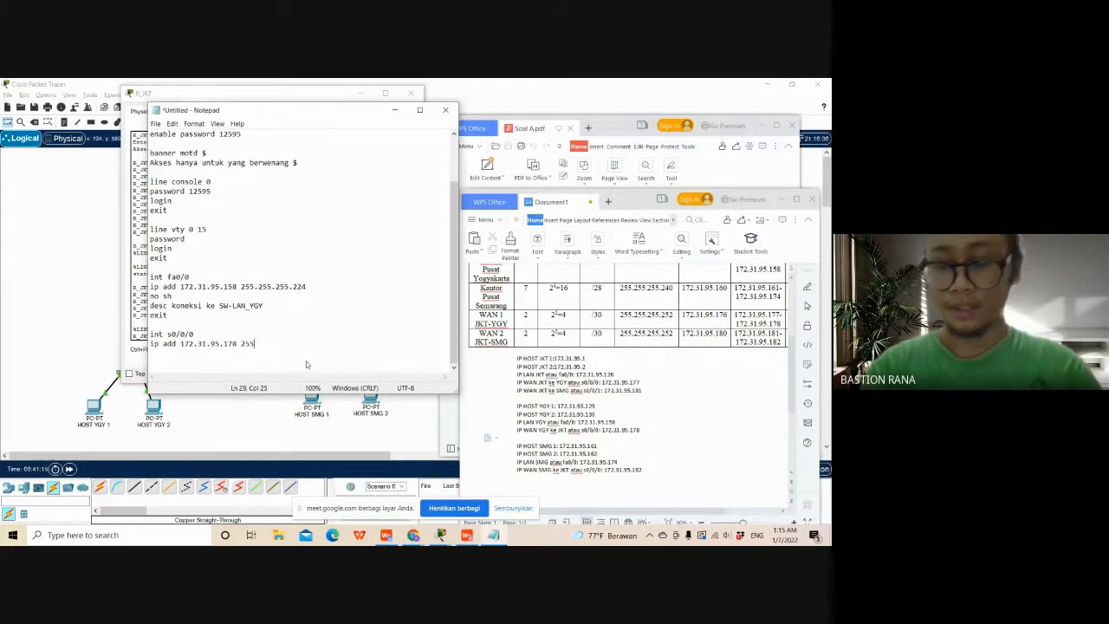
{"action": "type", "text": ".255."}
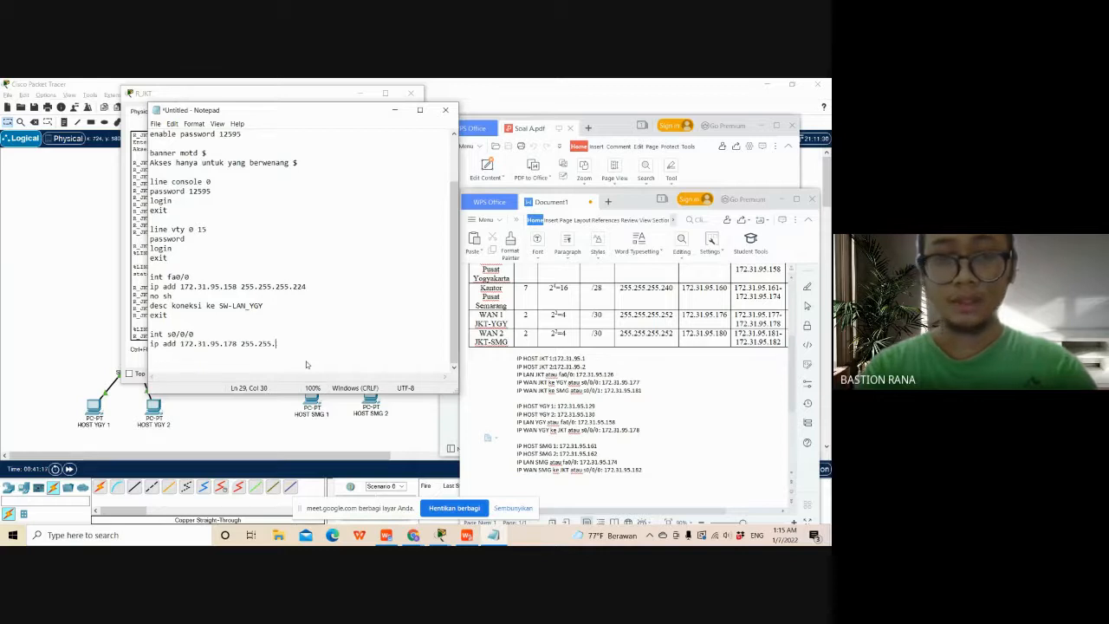
{"action": "type", "text": "255"}
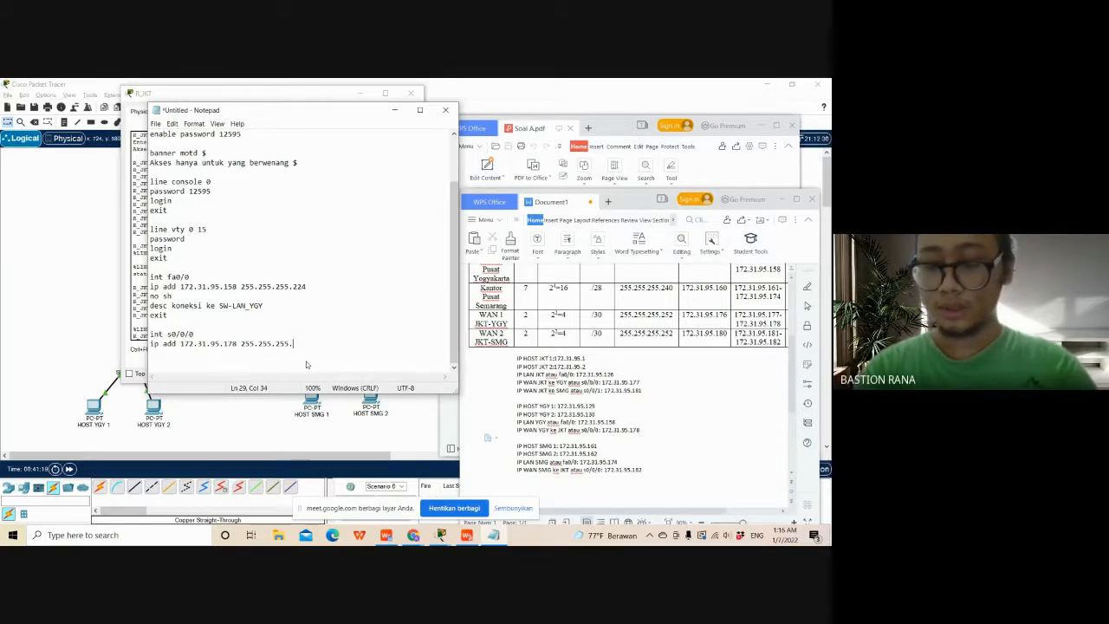
{"action": "type", "text": ".252"}
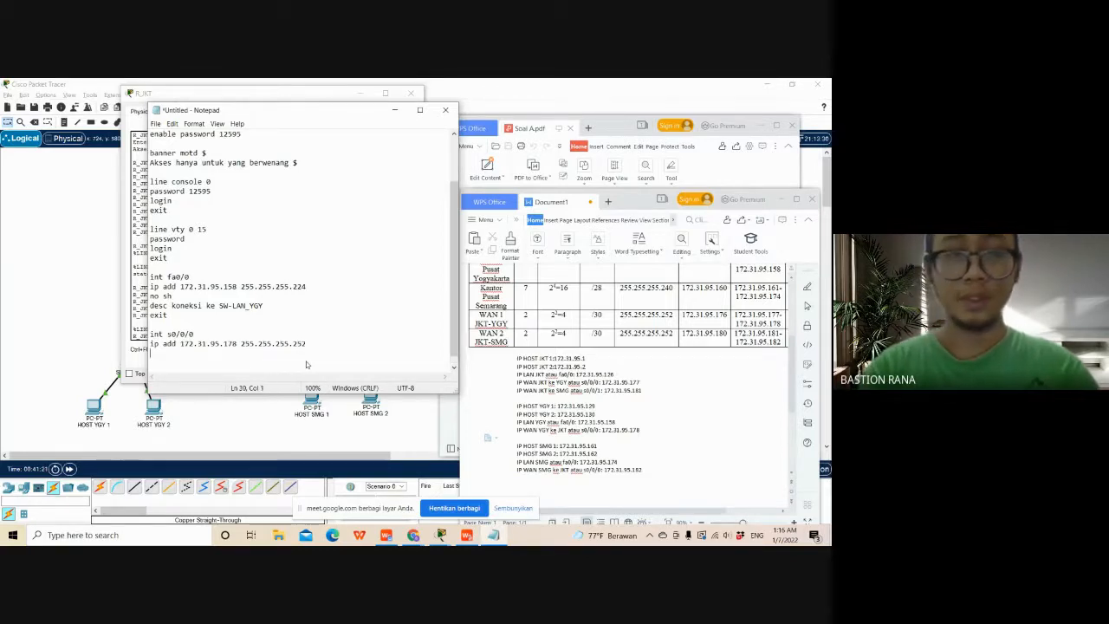
{"action": "key", "text": "Return"}
{"action": "type", "text": "no sh"}
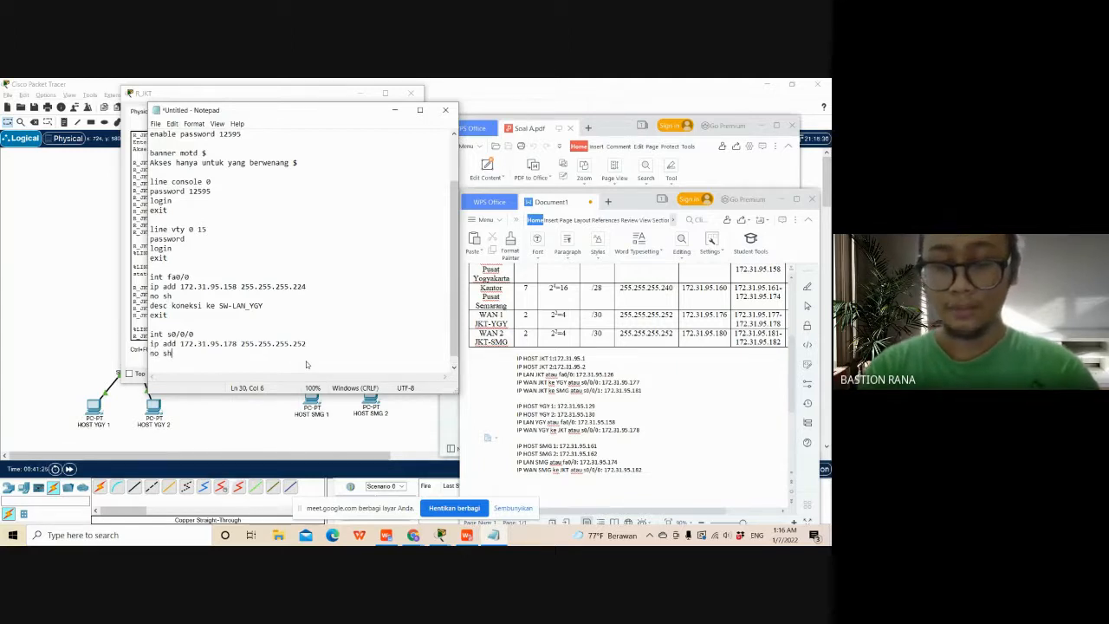
{"action": "key", "text": "Return"}
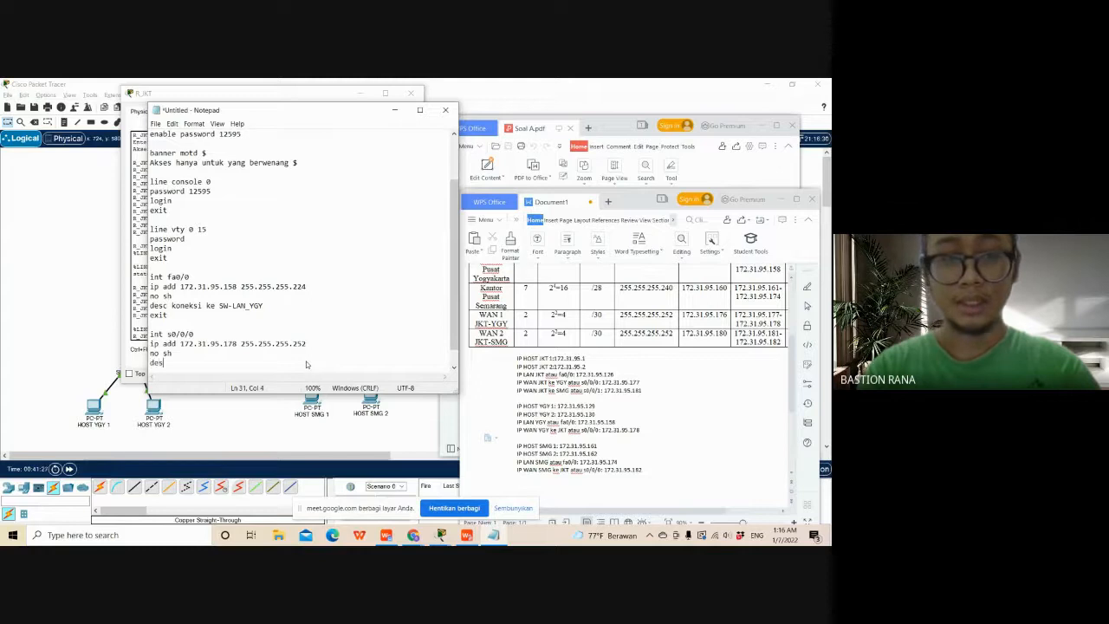
- Add the s0/0/0 description line "desc koneksi ke WAN yaitu R_JKT" and end the interface block with exit
{"action": "type", "text": "c kone"}
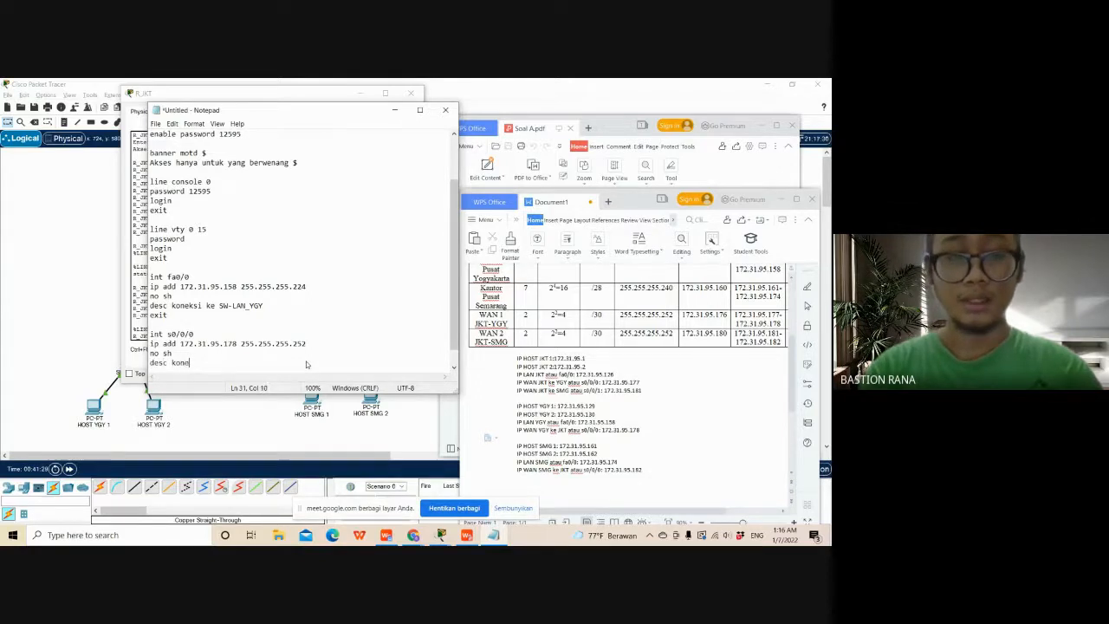
{"action": "type", "text": "ksi ke"}
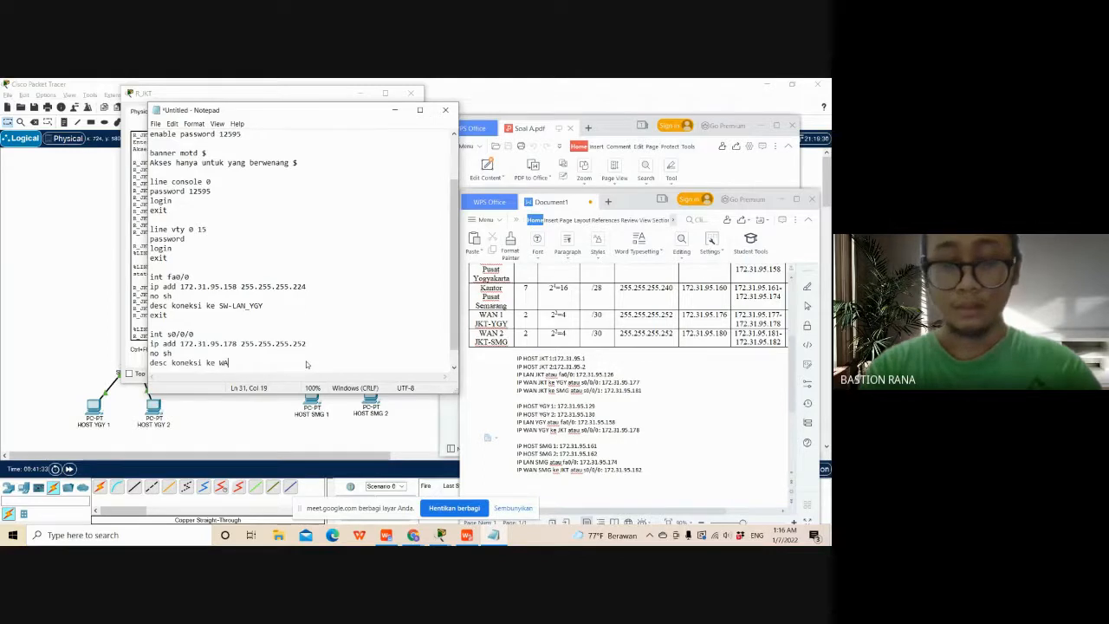
{"action": "type", "text": " WAN ya"}
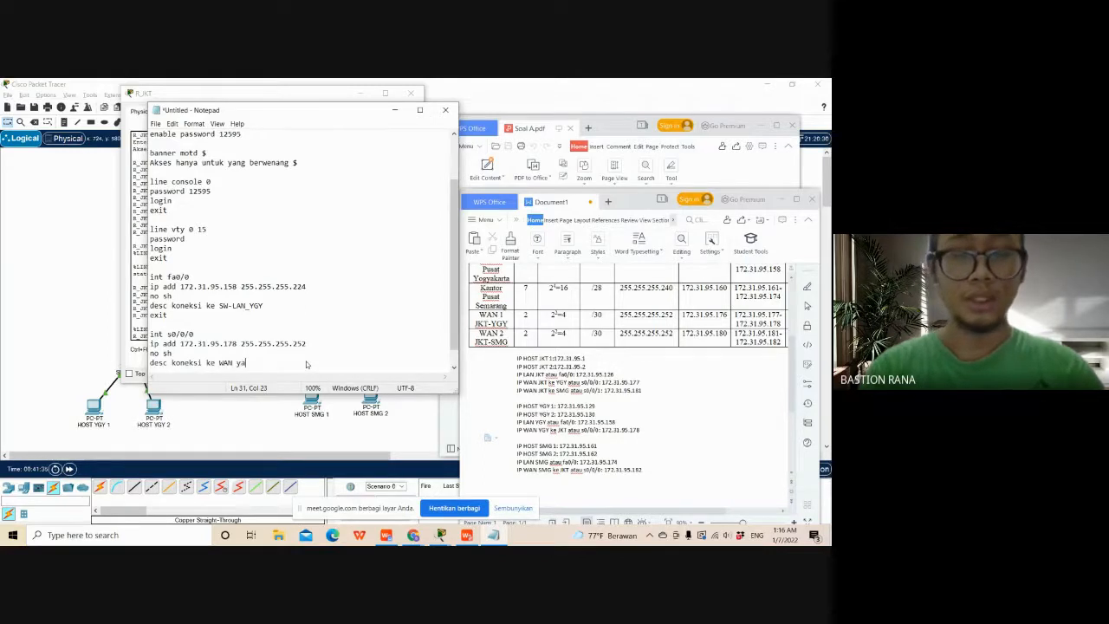
{"action": "type", "text": "itu R"}
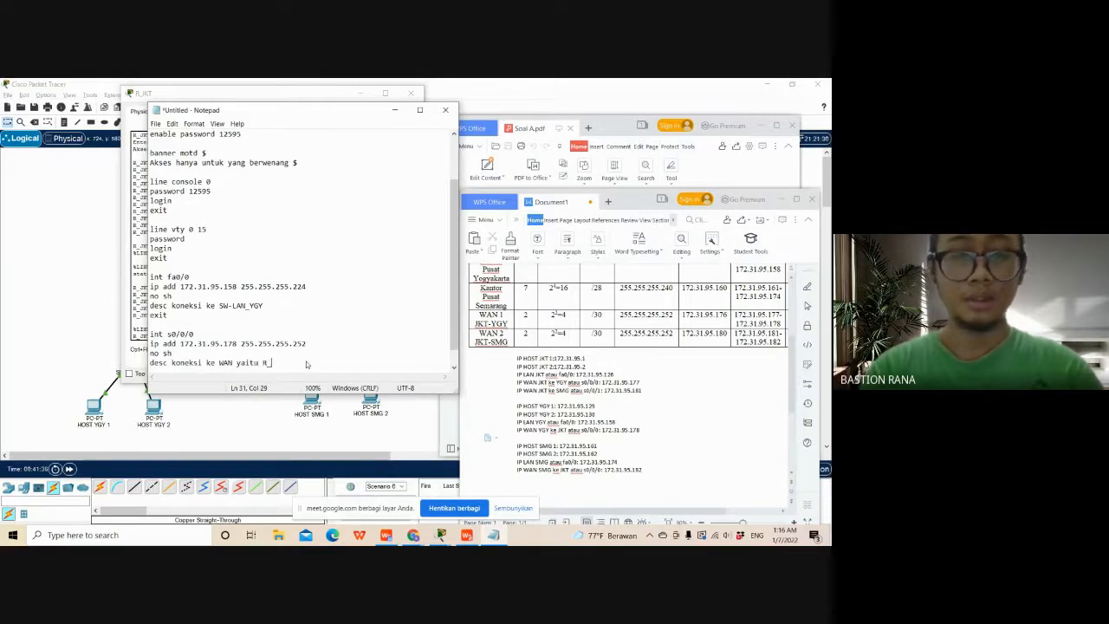
{"action": "type", "text": "_JKT"}
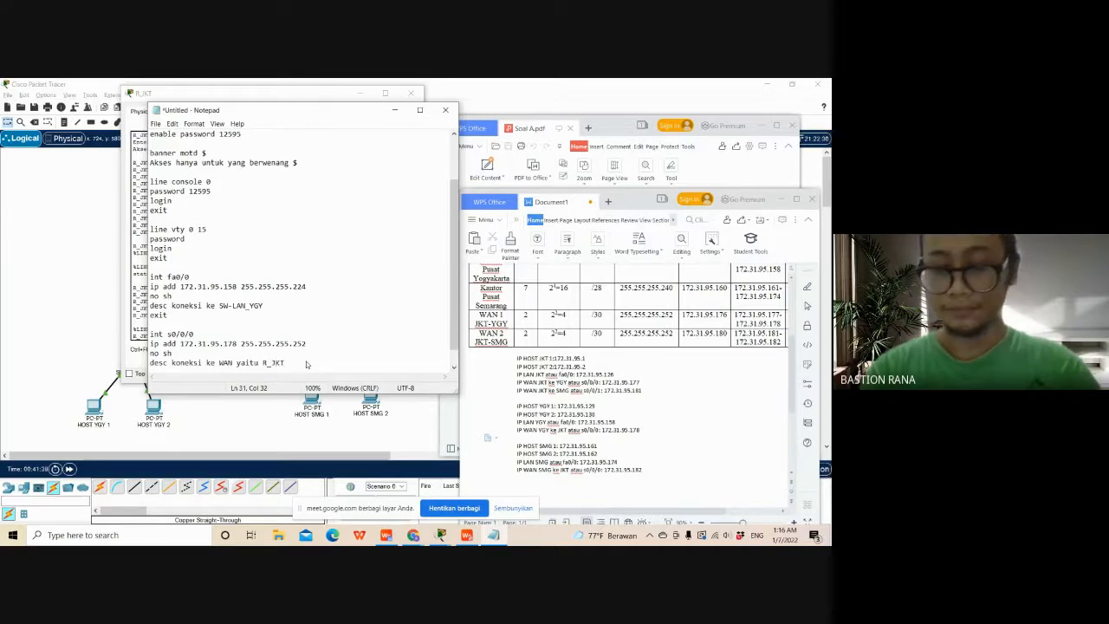
{"action": "key", "text": "Return"}
{"action": "type", "text": "e"}
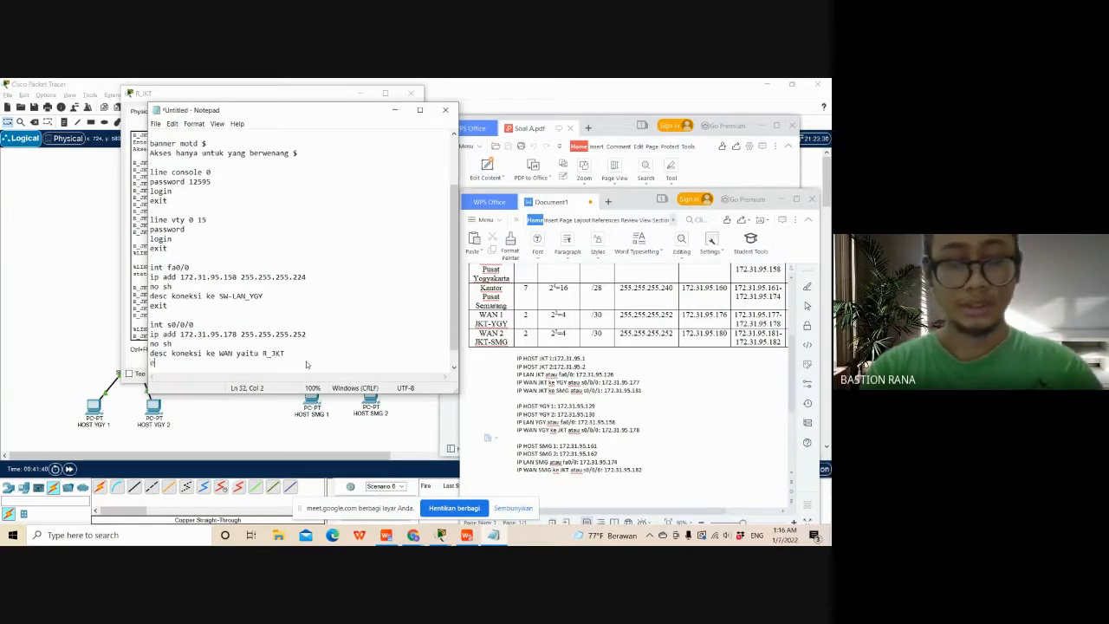
{"action": "type", "text": "xit"}
{"action": "key", "text": "Return"}
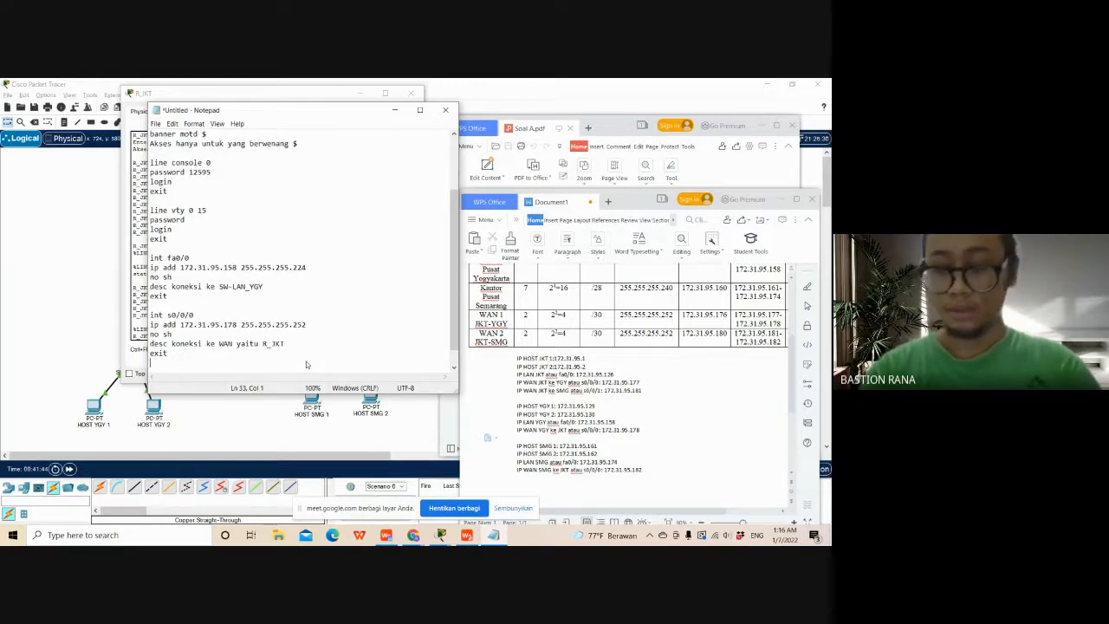
- Leave a blank line after the s0/0/0 block and begin a static route line with ip route
{"action": "key", "text": "Return"}
{"action": "type", "text": "i"}
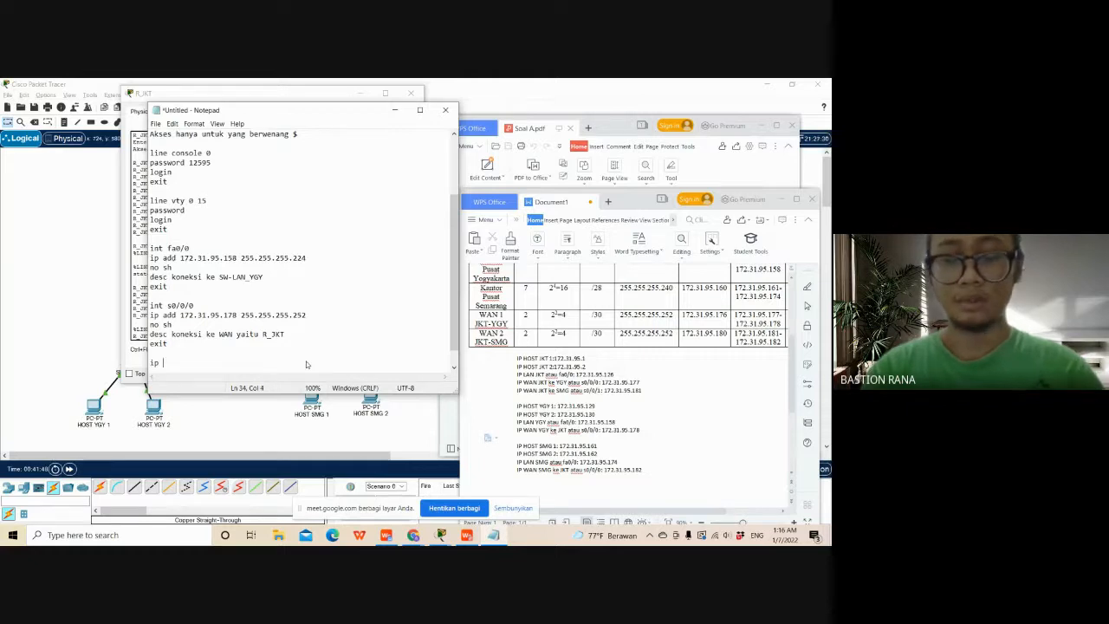
{"action": "type", "text": "p "}
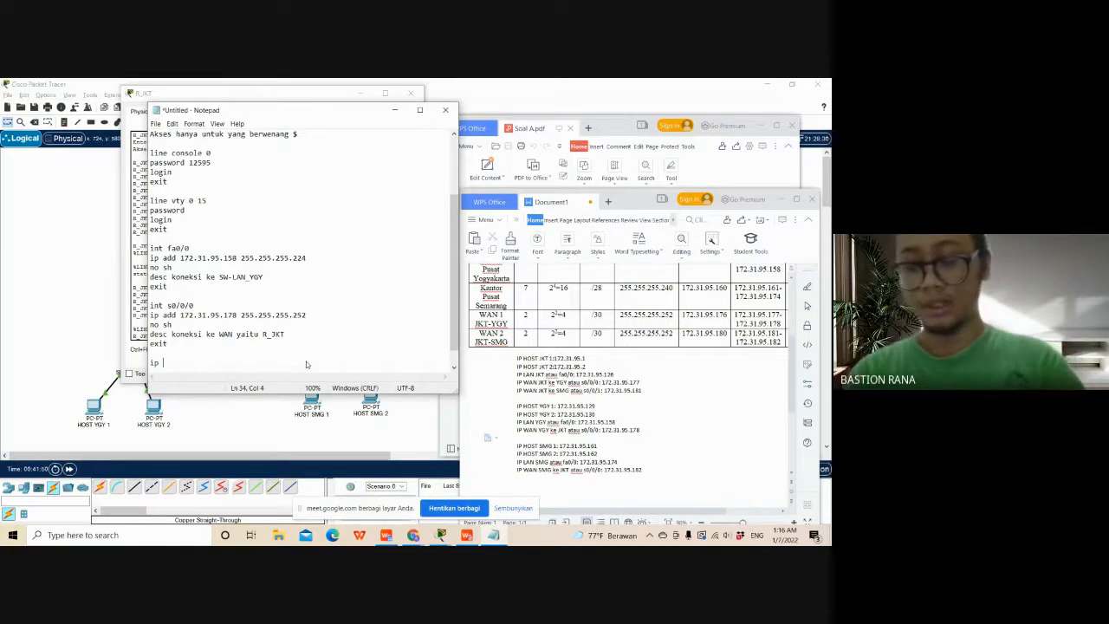
{"action": "type", "text": "17"}
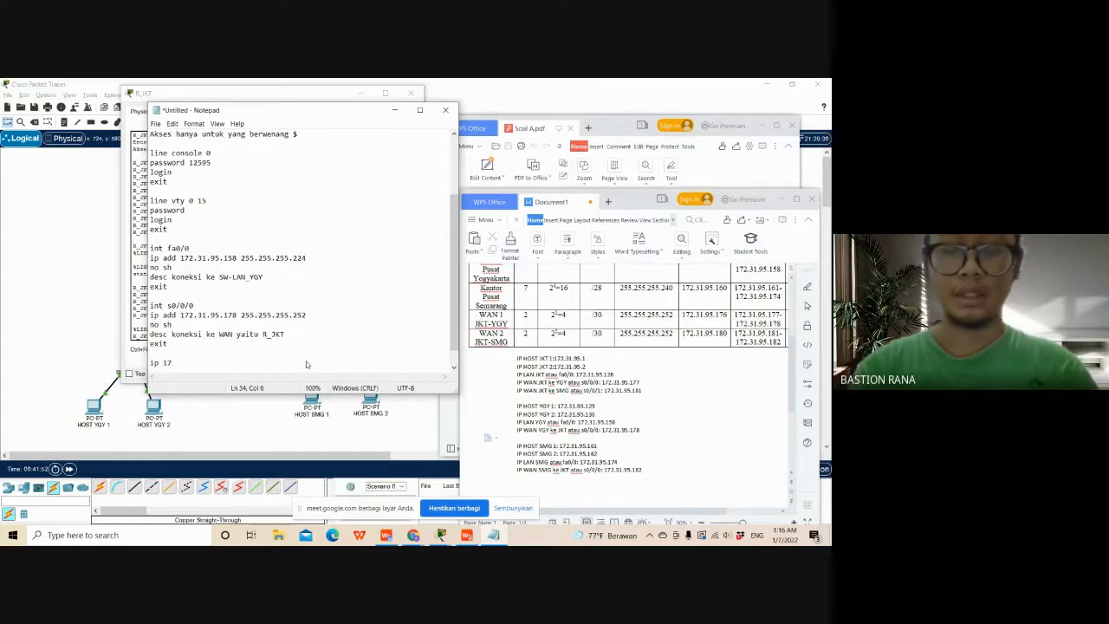
{"action": "type", "text": "2"}
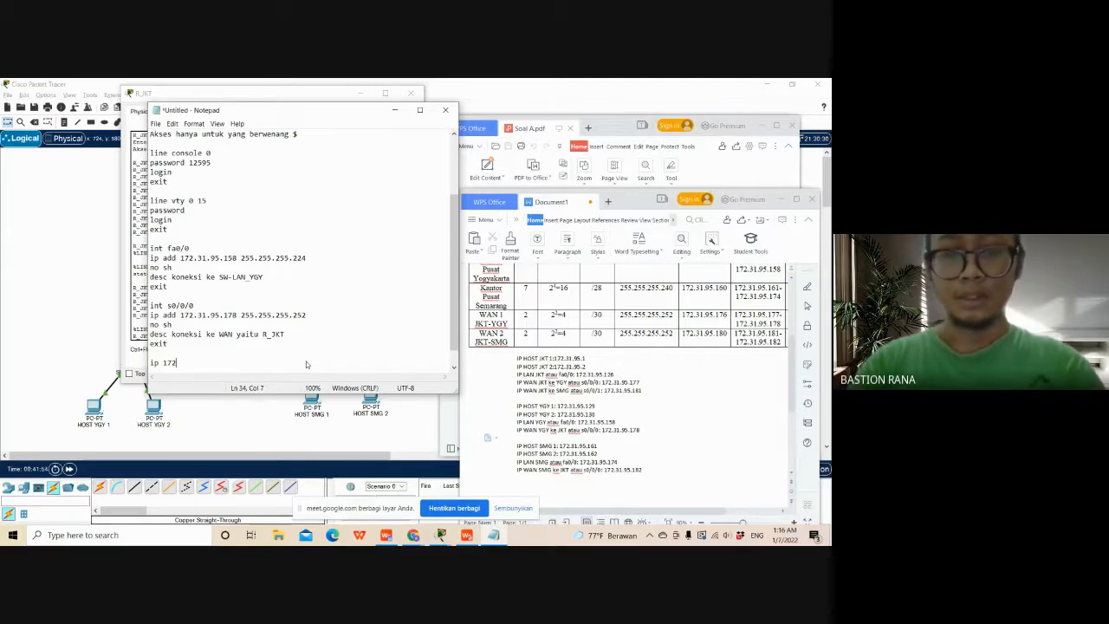
{"action": "key", "text": "BackSpace"}
{"action": "key", "text": "BackSpace"}
{"action": "key", "text": "BackSpace"}
{"action": "type", "text": "r"}
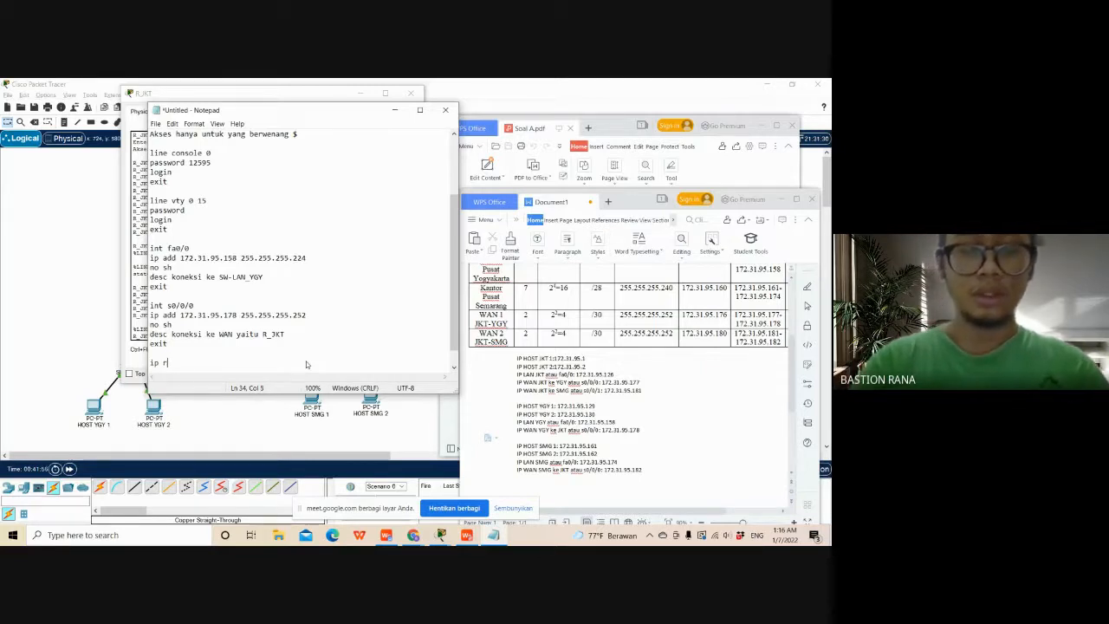
{"action": "type", "text": "oute"}
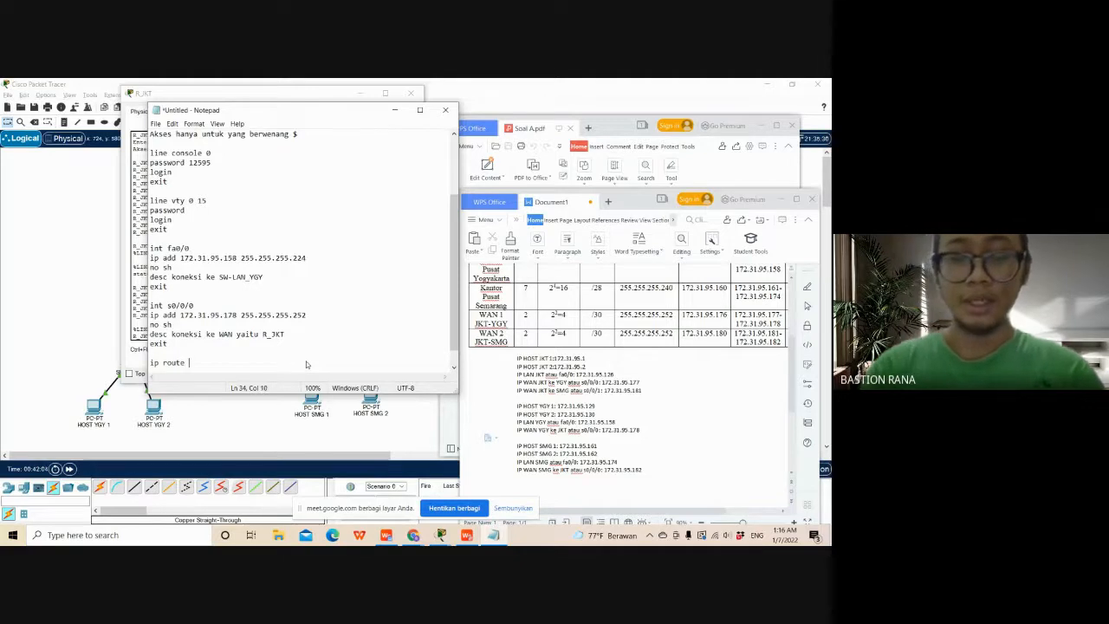
- Consult the subnet table for the Jakarta network and enter 172.31.95.0 with mask 255.255.255.128 as the route's destination
{"action": "type", "text": "172"}
{"action": "scroll", "coordinate": [504, 359], "scroll_direction": "up", "scroll_amount": 2}
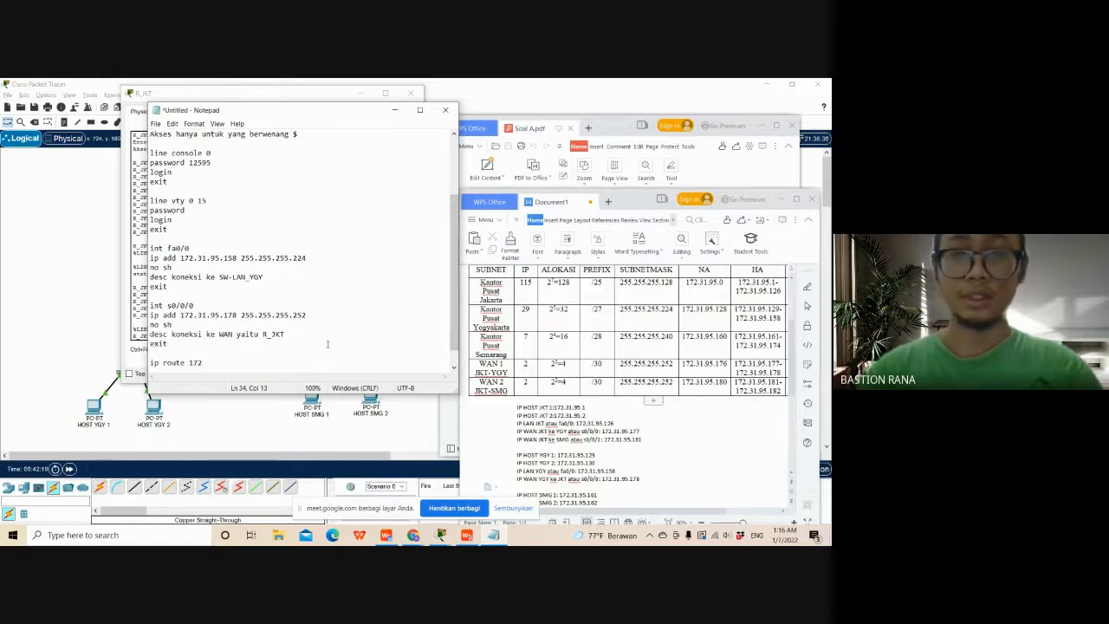
{"action": "type", "text": ".31."}
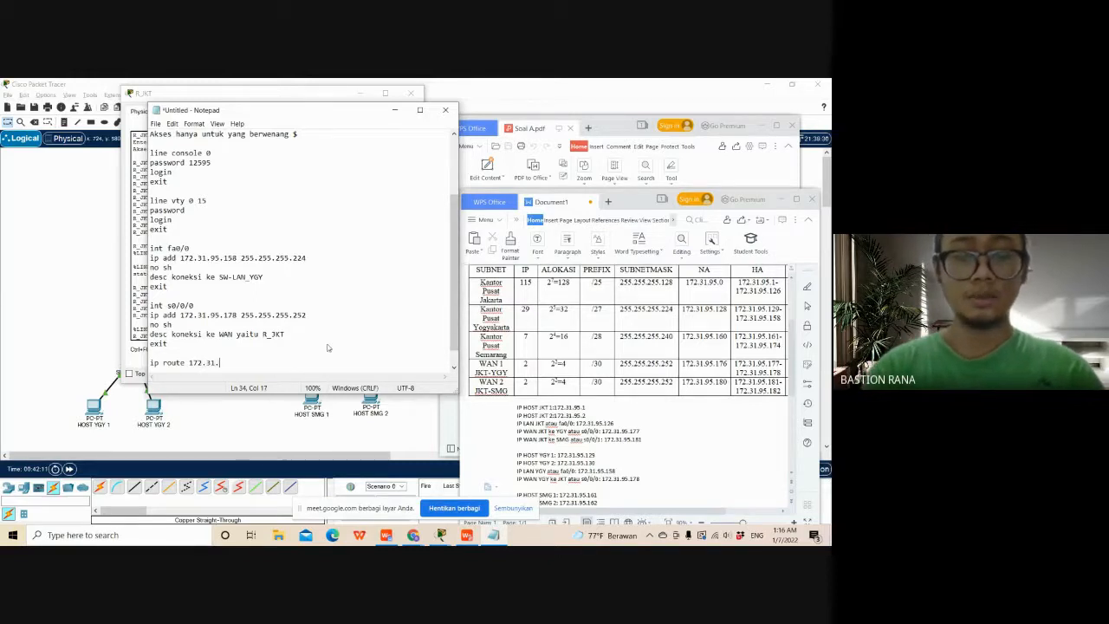
{"action": "type", "text": "95.0"}
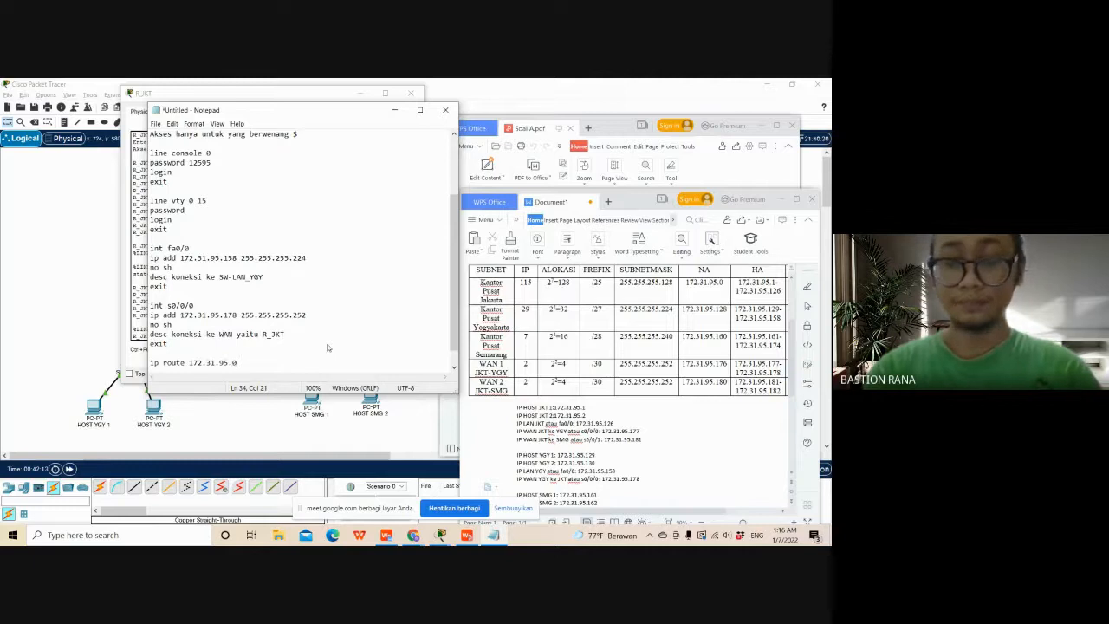
{"action": "type", "text": " 255"}
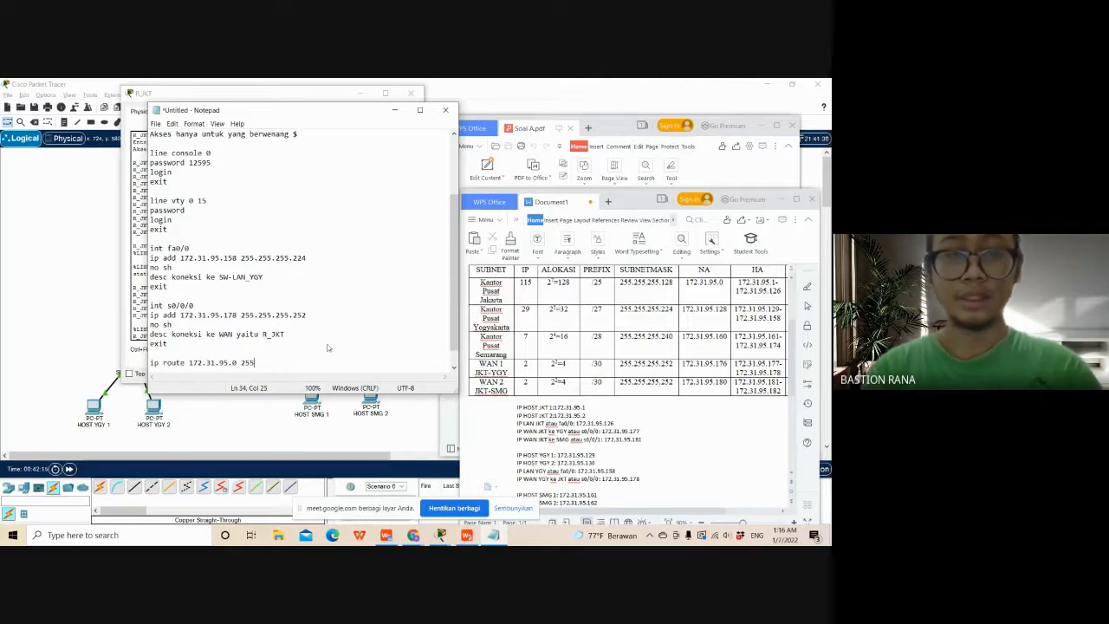
{"action": "type", "text": ".255.255.1"}
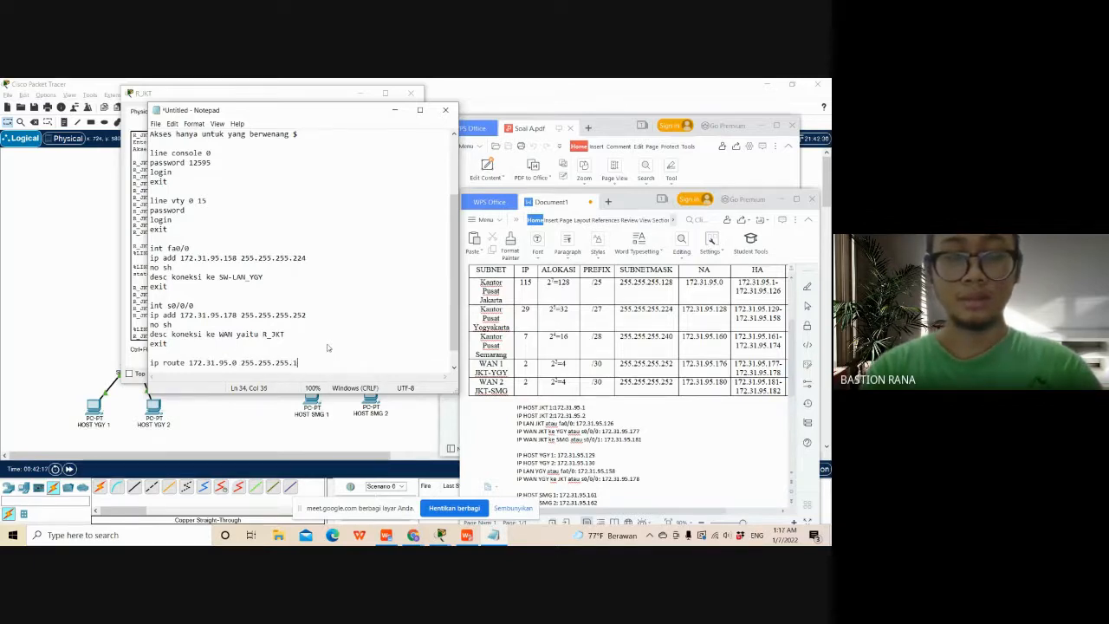
{"action": "type", "text": "28"}
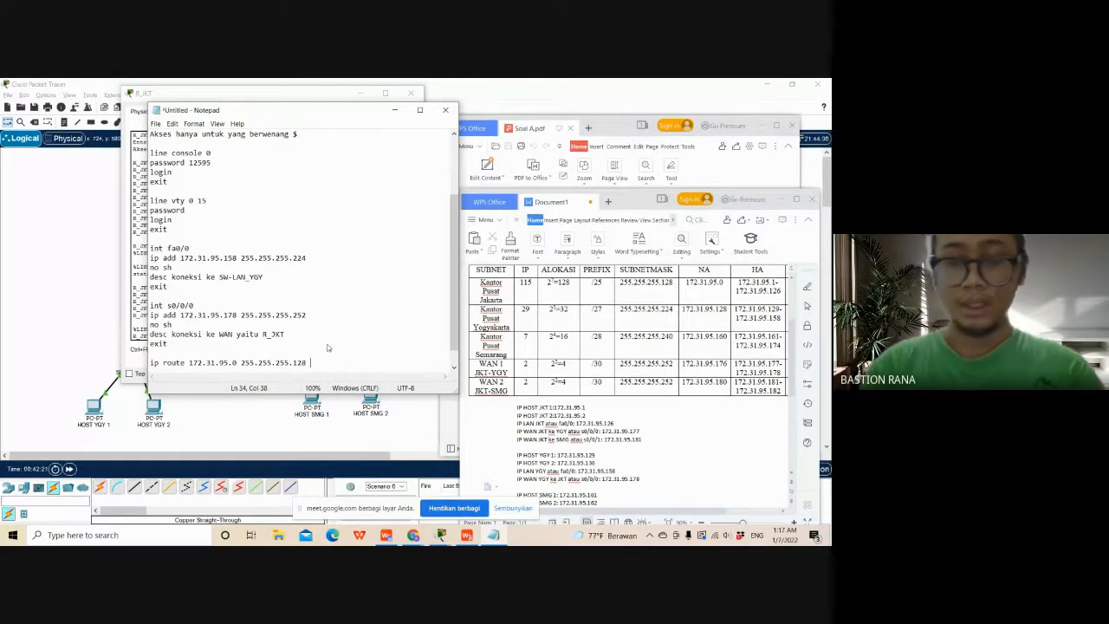
{"action": "type", "text": " 172"}
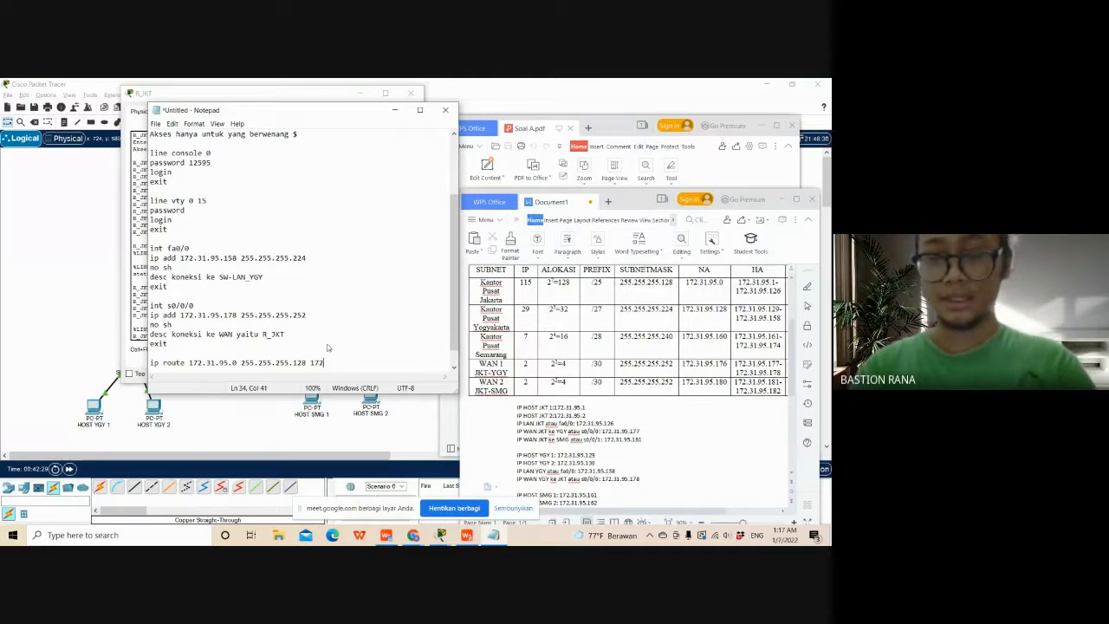
- Finish the Jakarta static route with next-hop address 172.31.95.177 and start a new line
{"action": "type", "text": ".31"}
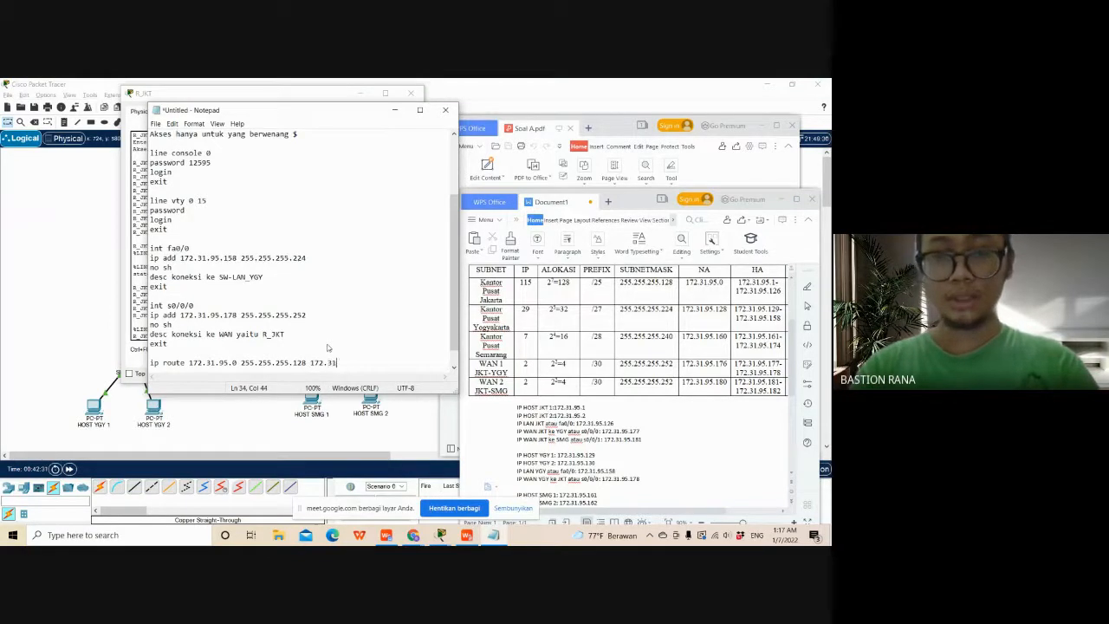
{"action": "type", "text": ".95."}
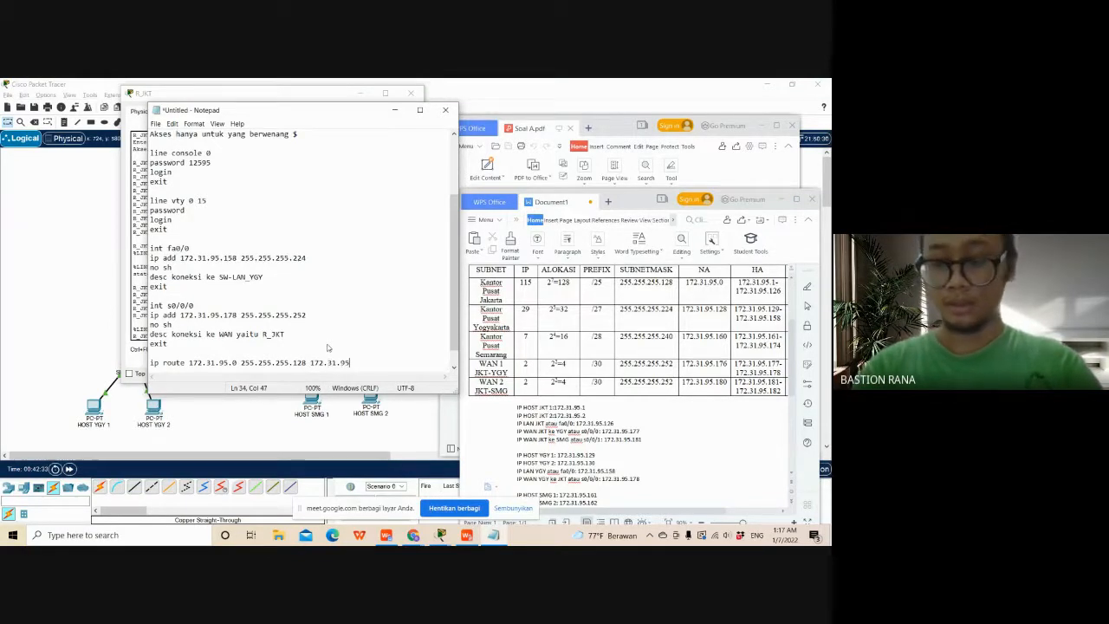
{"action": "type", "text": "1"}
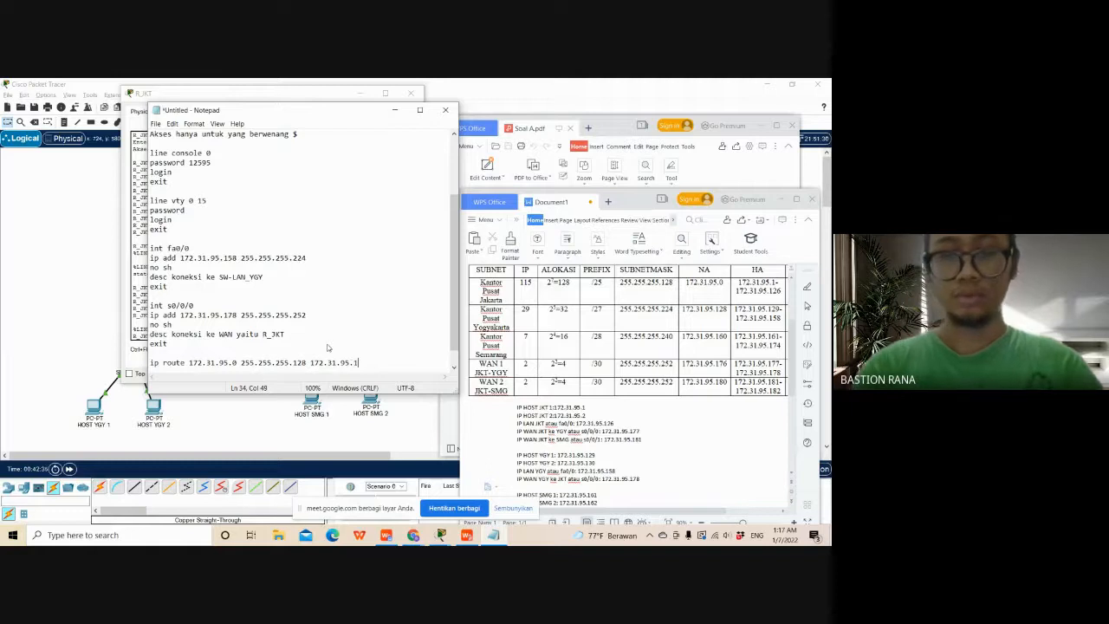
{"action": "type", "text": "77"}
{"action": "key", "text": "Return"}
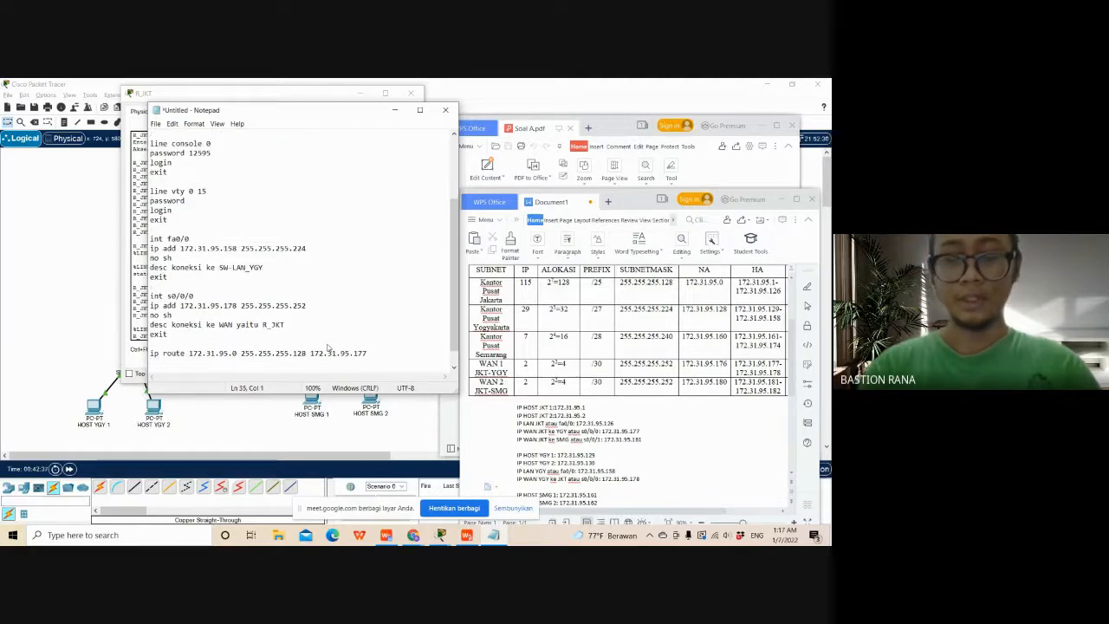
- Begin a second ip route line with the Semarang network 172.31.95.160 as its destination
{"action": "type", "text": "ip route"}
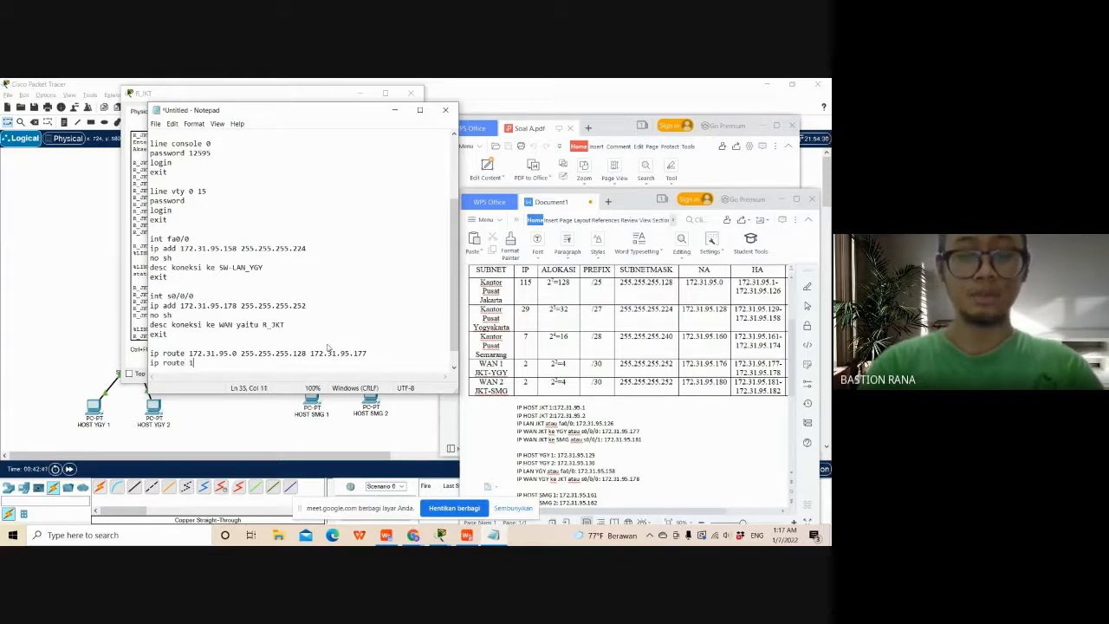
{"action": "type", "text": " 172."}
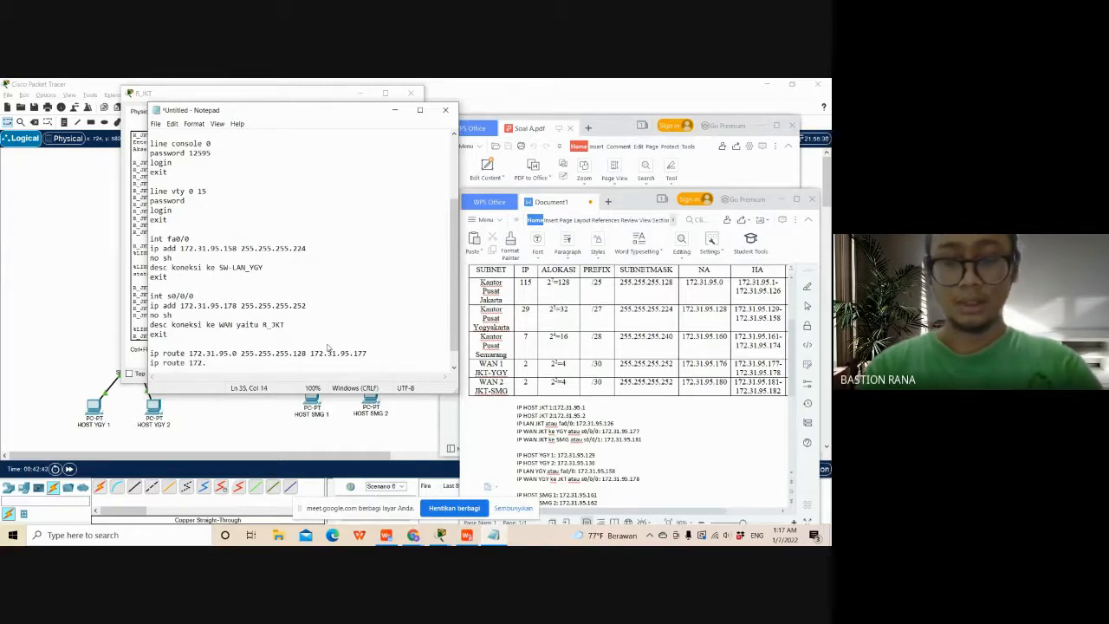
{"action": "type", "text": "31.95"}
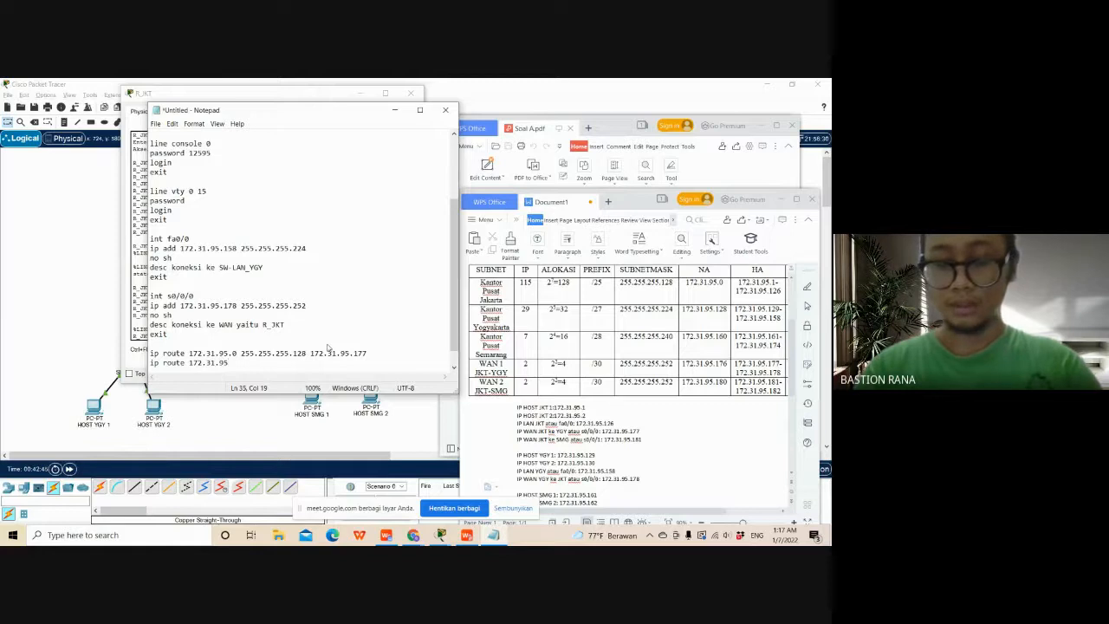
{"action": "type", "text": ".16"}
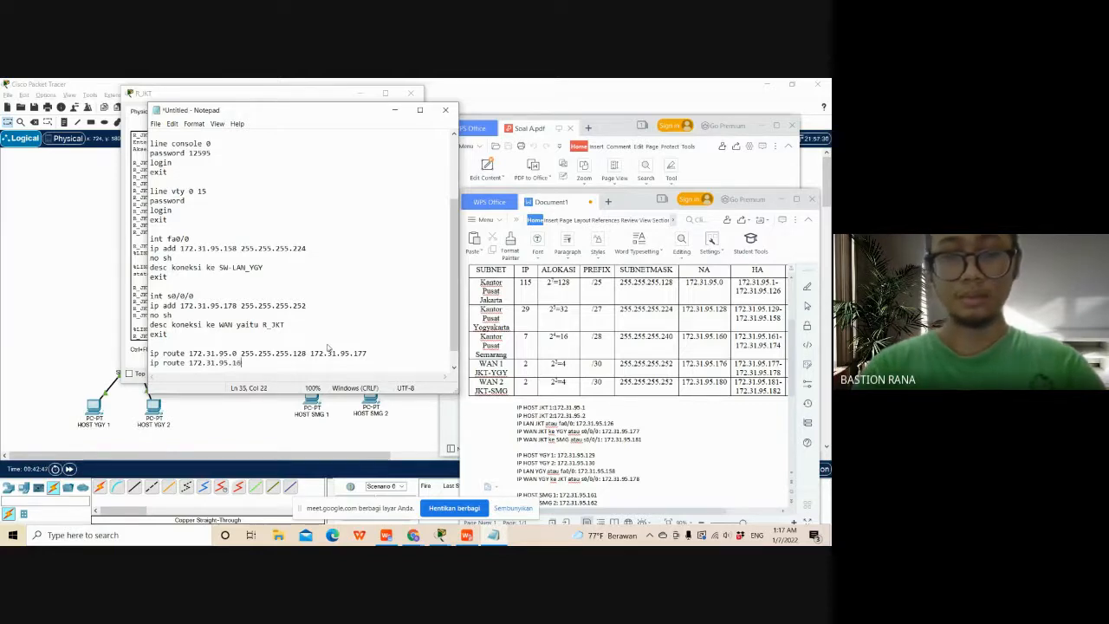
{"action": "type", "text": "0 255"}
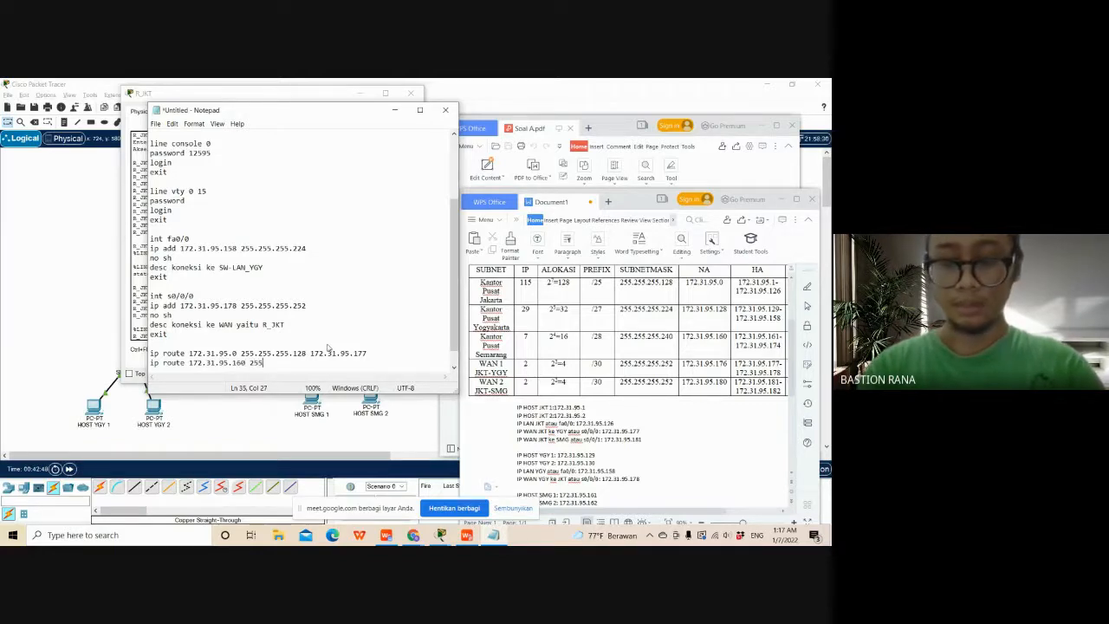
{"action": "type", "text": ".255.25"}
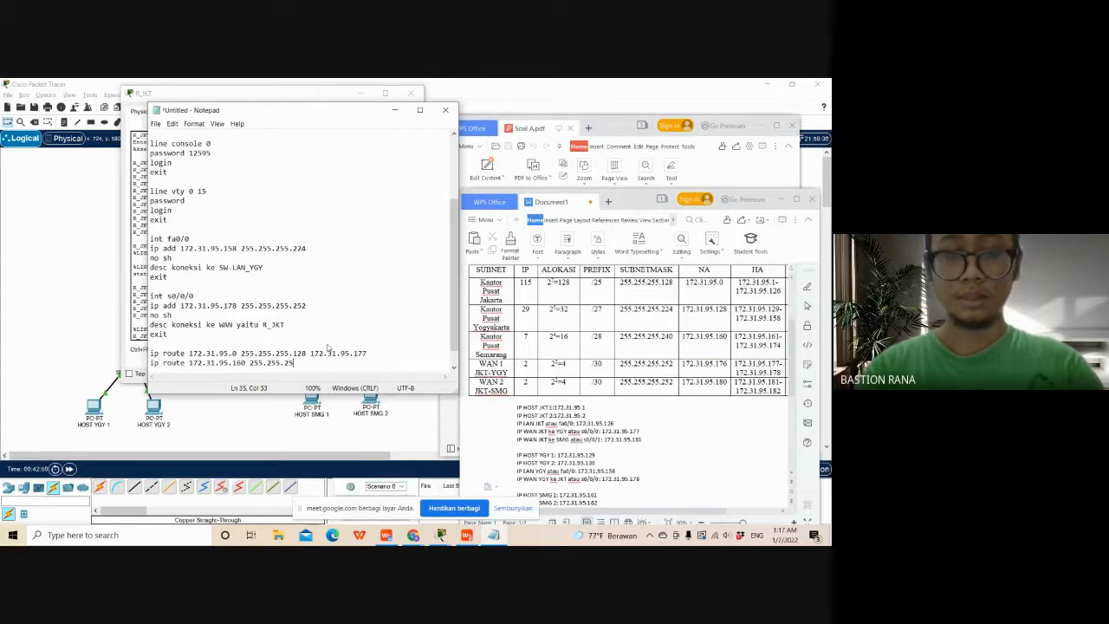
{"action": "type", "text": "5.255"}
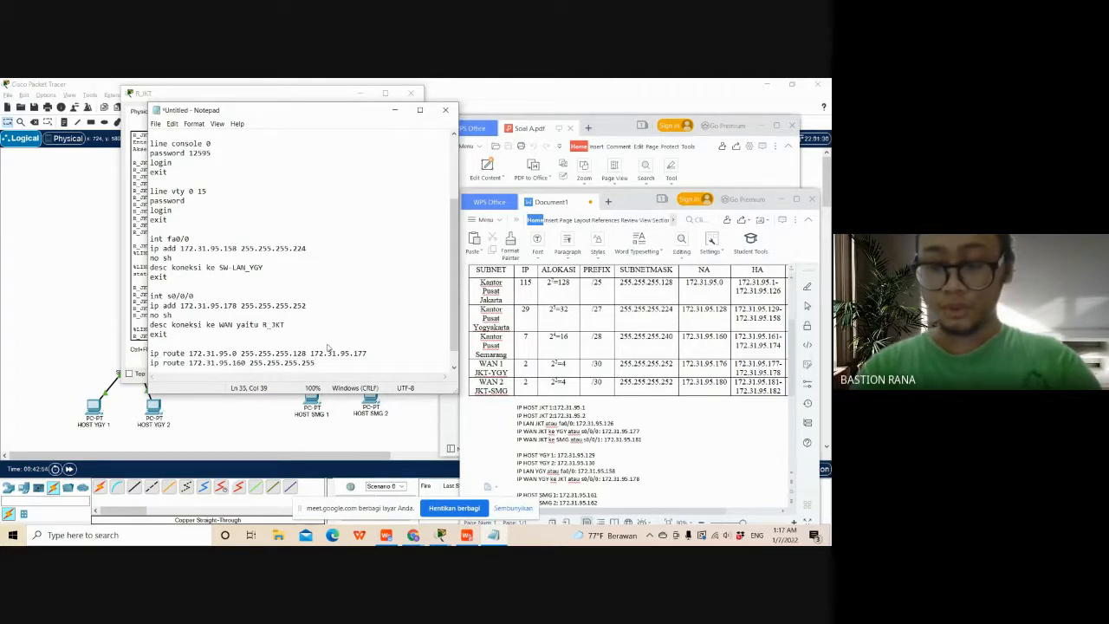
{"action": "type", "text": ".2"}
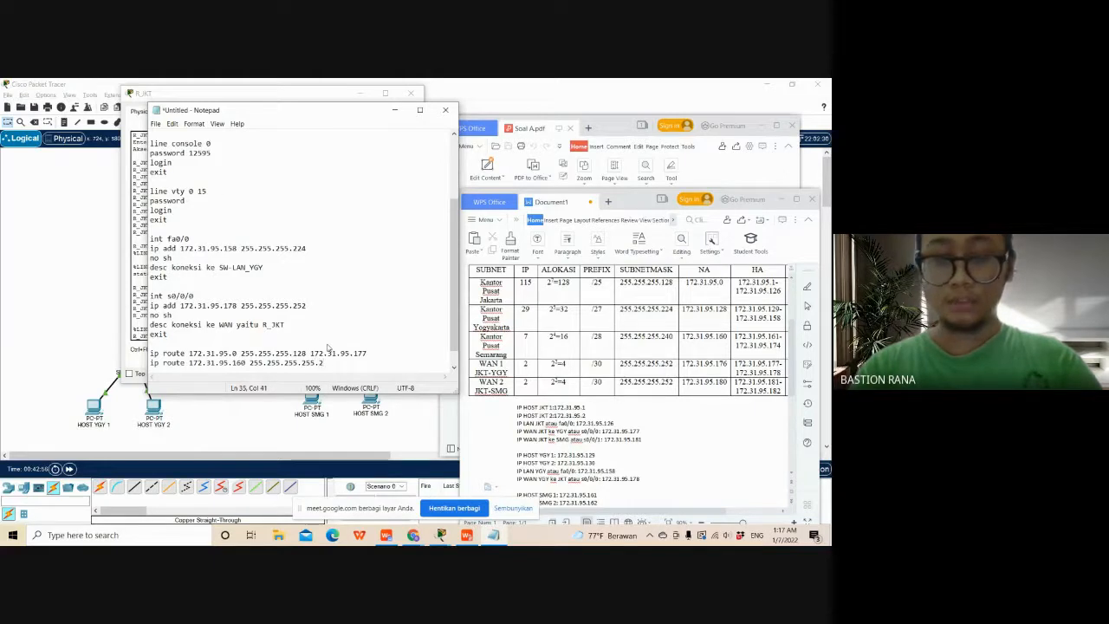
{"action": "type", "text": "40"}
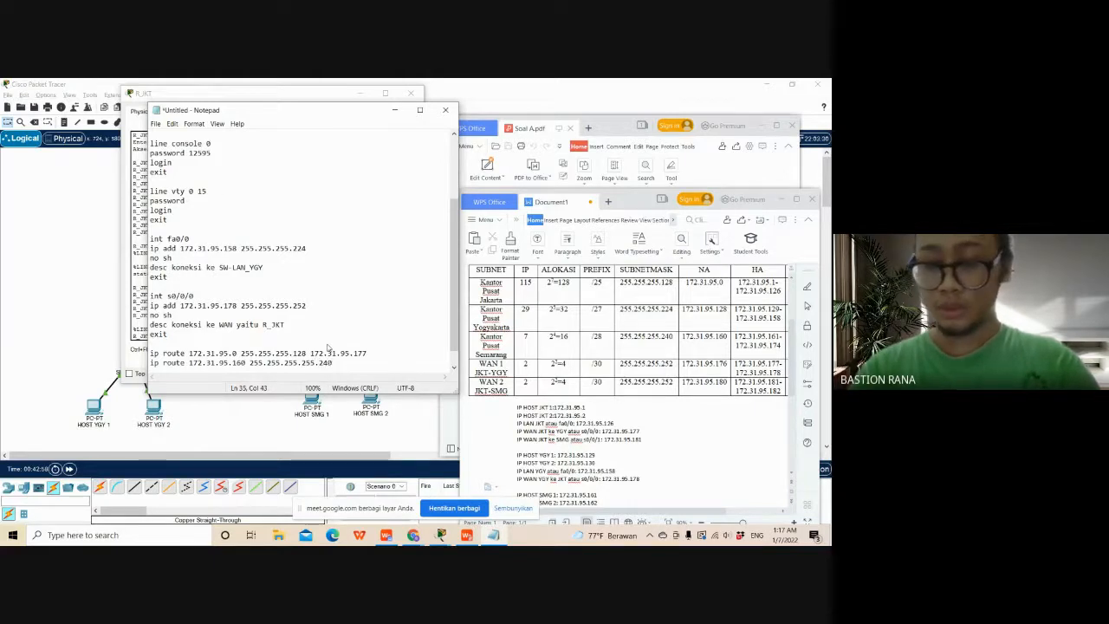
{"action": "type", "text": " 17"}
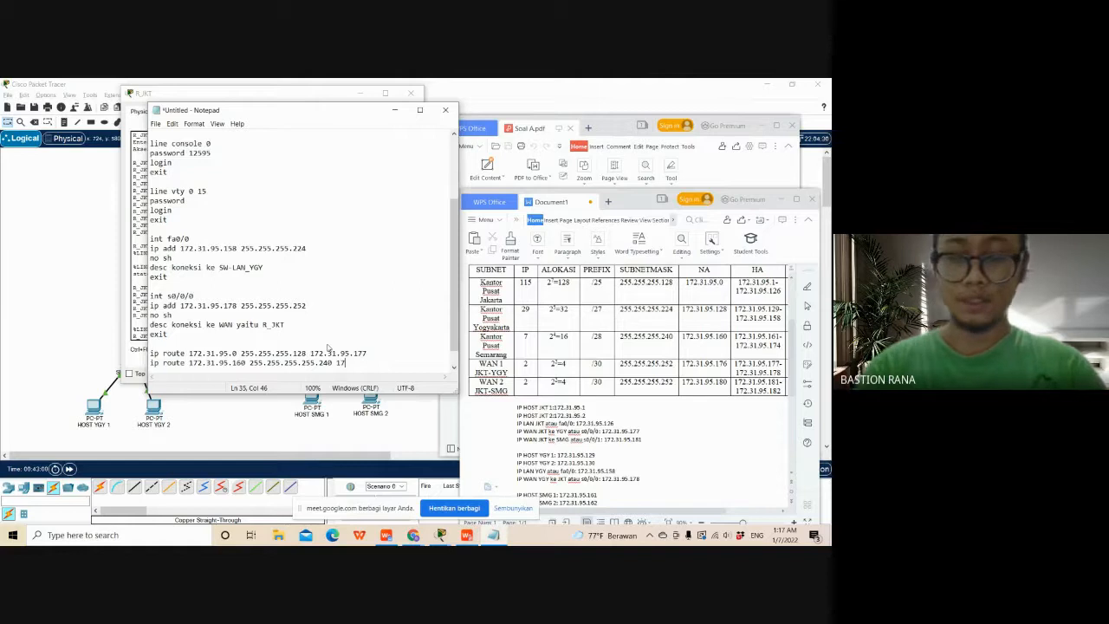
{"action": "type", "text": "2.31."}
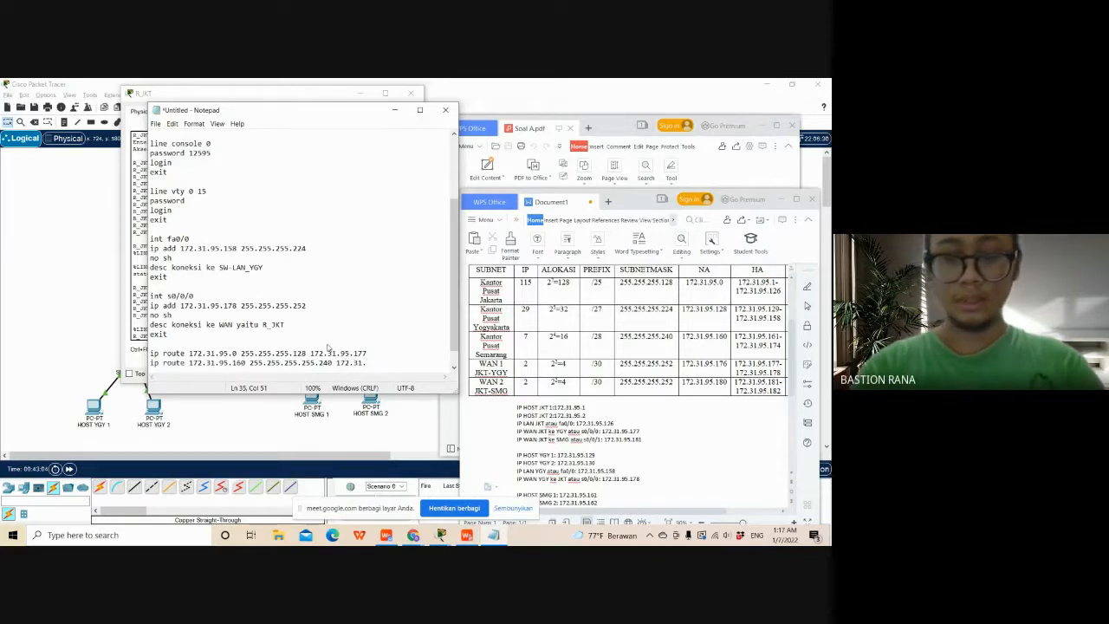
{"action": "type", "text": "95"}
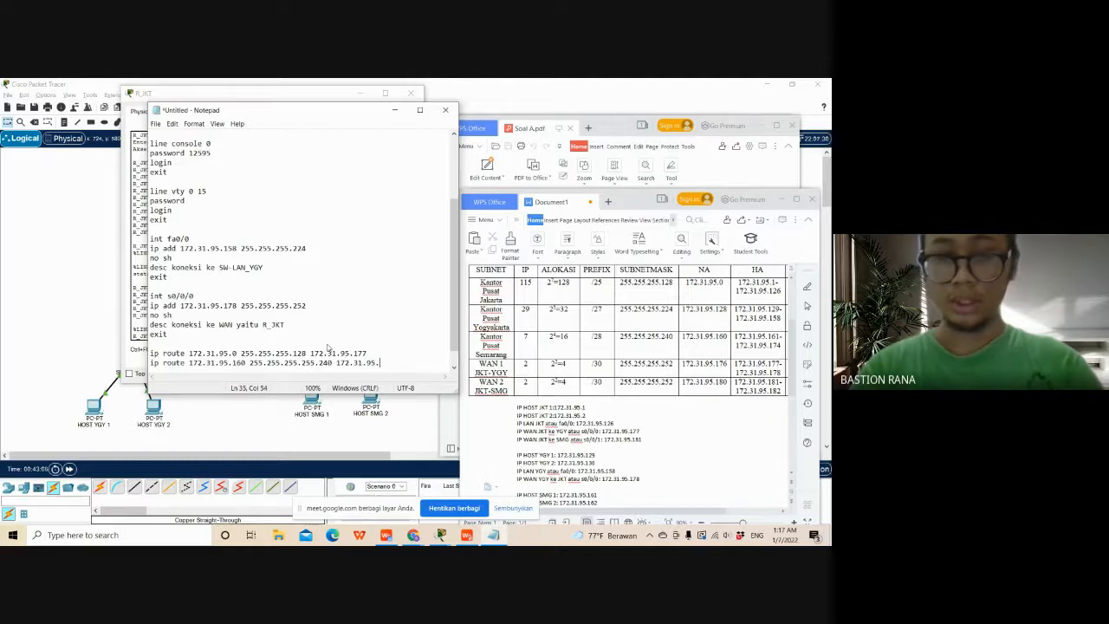
{"action": "type", "text": ".177"}
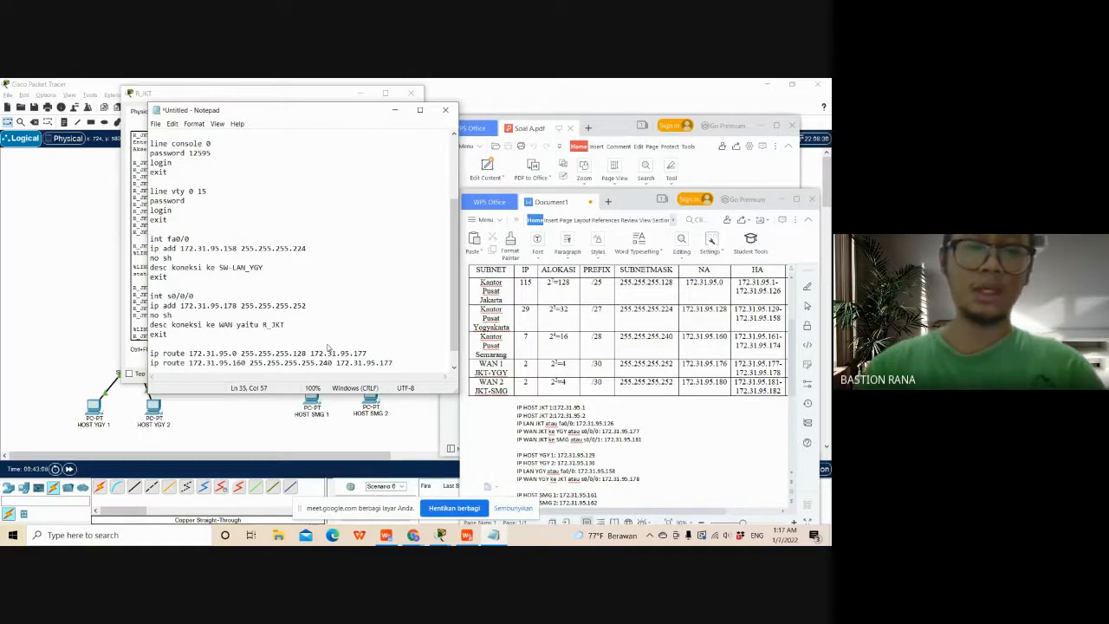
- Move the R_JKT and Notepad windows apart, and add an exit line below the two static routes
{"action": "left_click", "coordinate": [319, 97]}
{"action": "left_click_drag", "start_coordinate": [319, 96], "coordinate": [520, 195]}
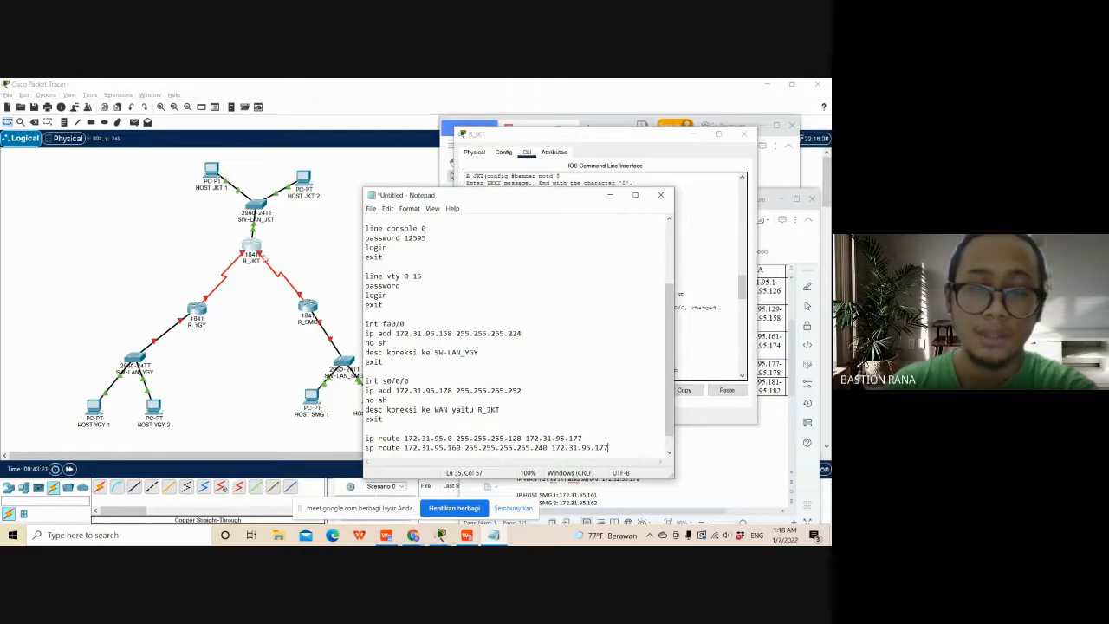
{"action": "left_click_drag", "start_coordinate": [451, 195], "coordinate": [293, 129]}
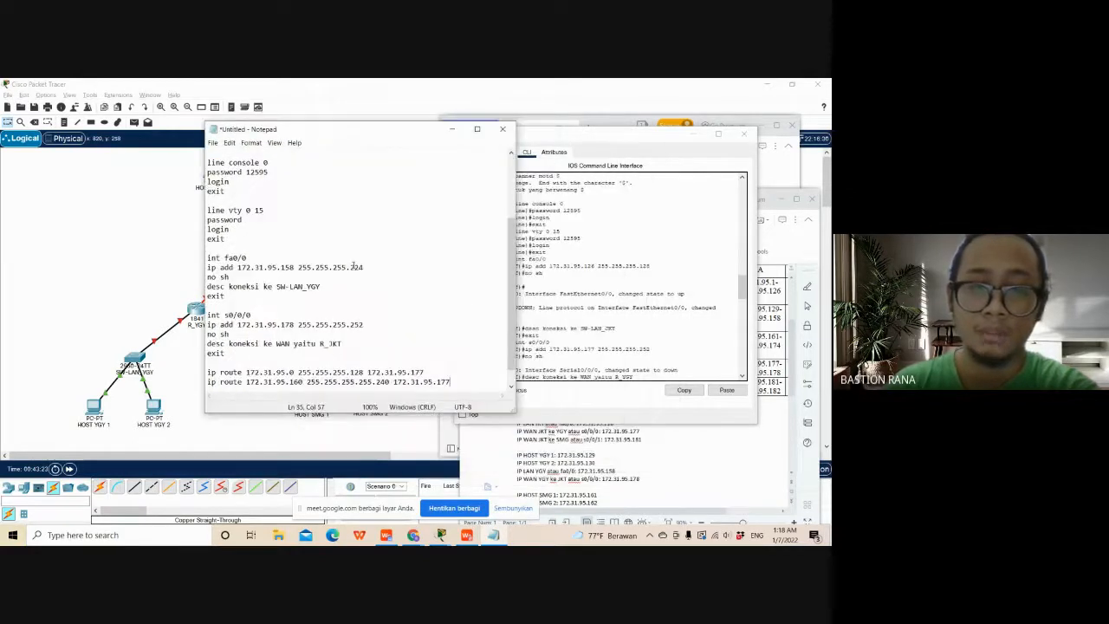
{"action": "scroll", "coordinate": [417, 343], "scroll_direction": "down", "scroll_amount": 1}
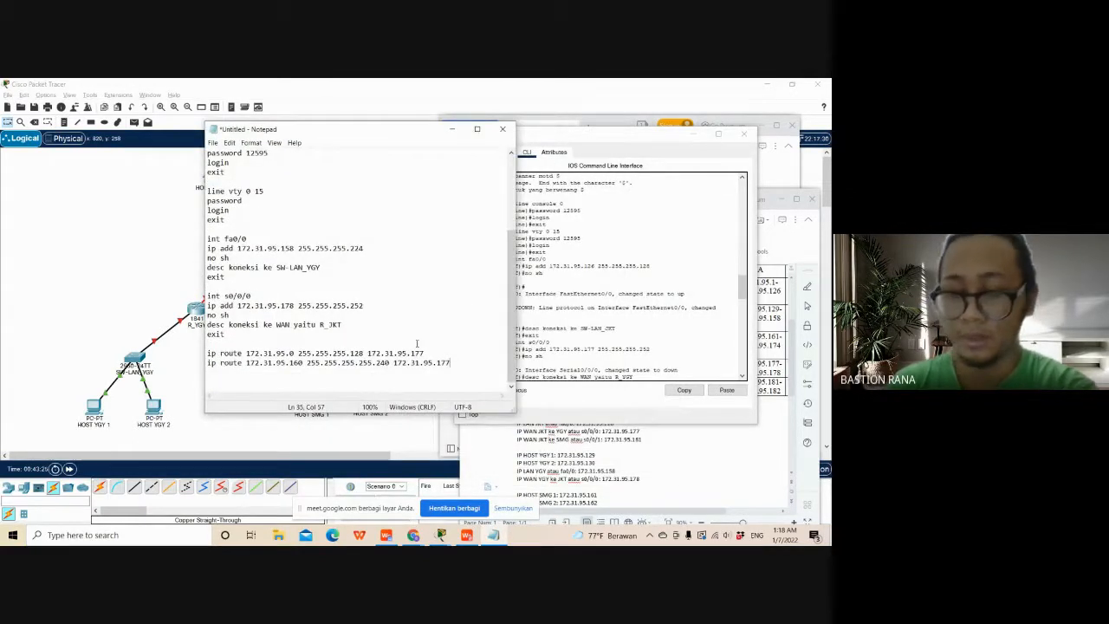
{"action": "key", "text": "Return"}
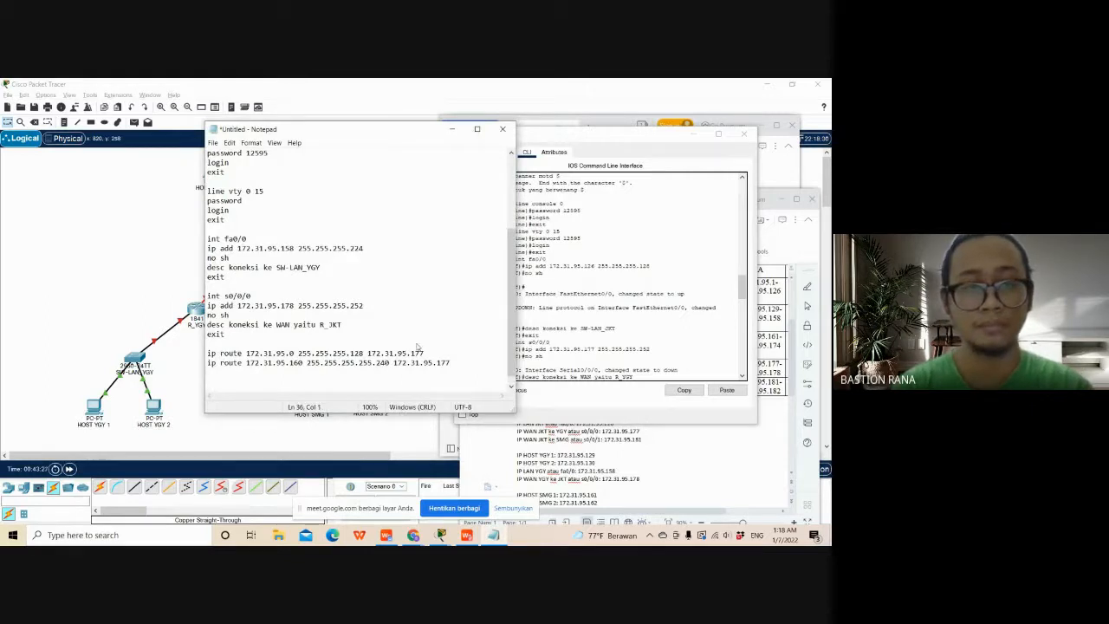
{"action": "type", "text": "e"}
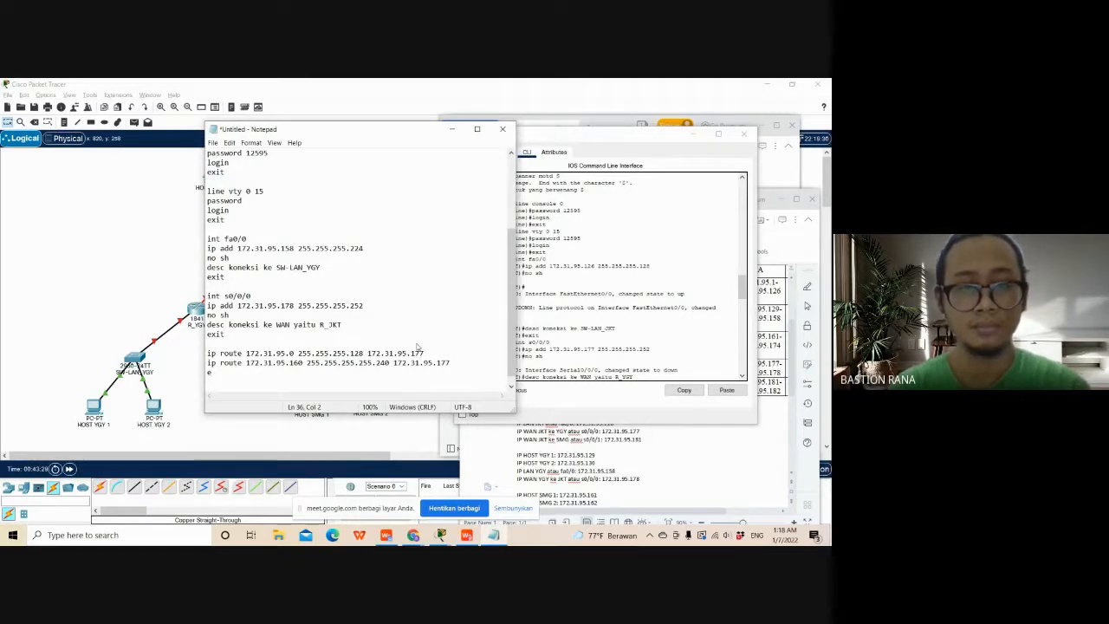
{"action": "type", "text": "xit"}
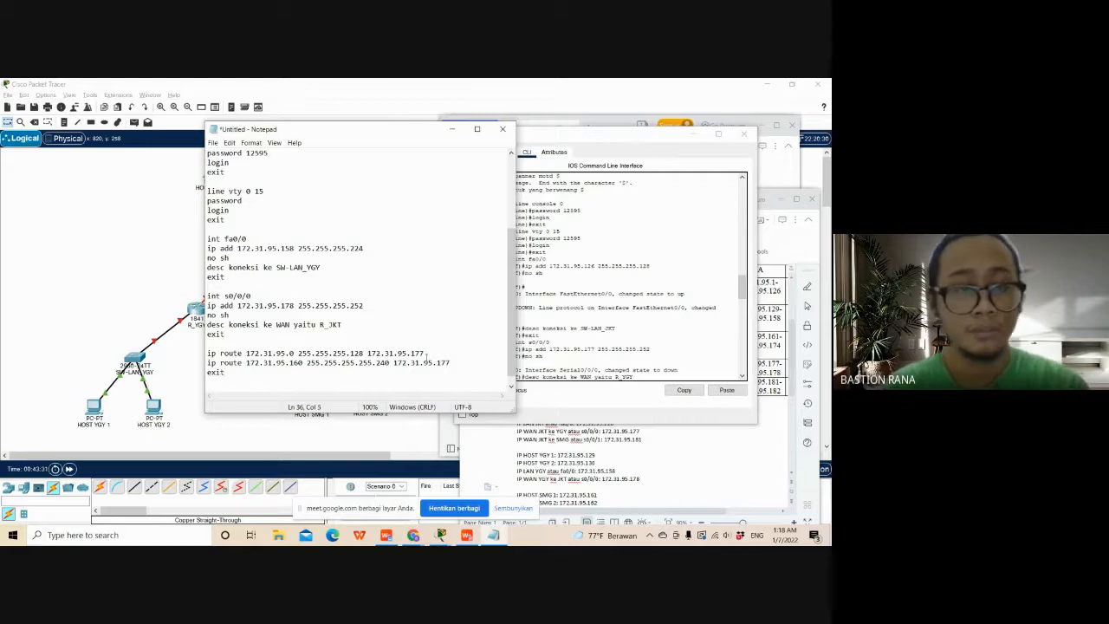
- Remove the extra 255 octet from the Semarang route so its mask is 255.255.255.240, and check both route lines
{"action": "left_click_drag", "start_coordinate": [456, 373], "coordinate": [310, 365]}
{"action": "left_click", "coordinate": [344, 371]}
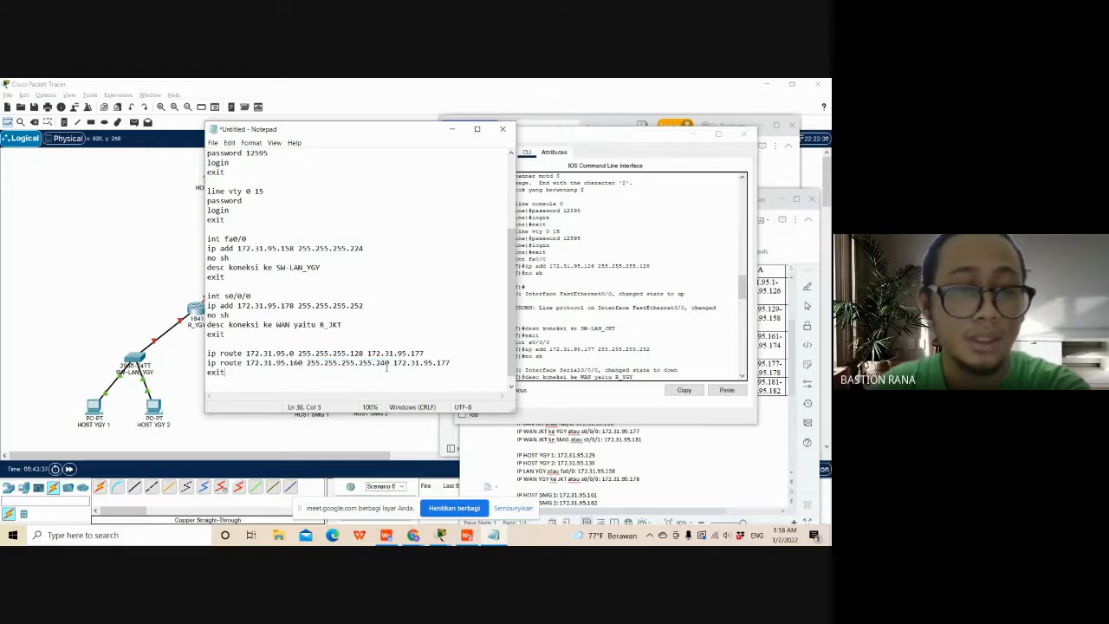
{"action": "double_click", "coordinate": [361, 364]}
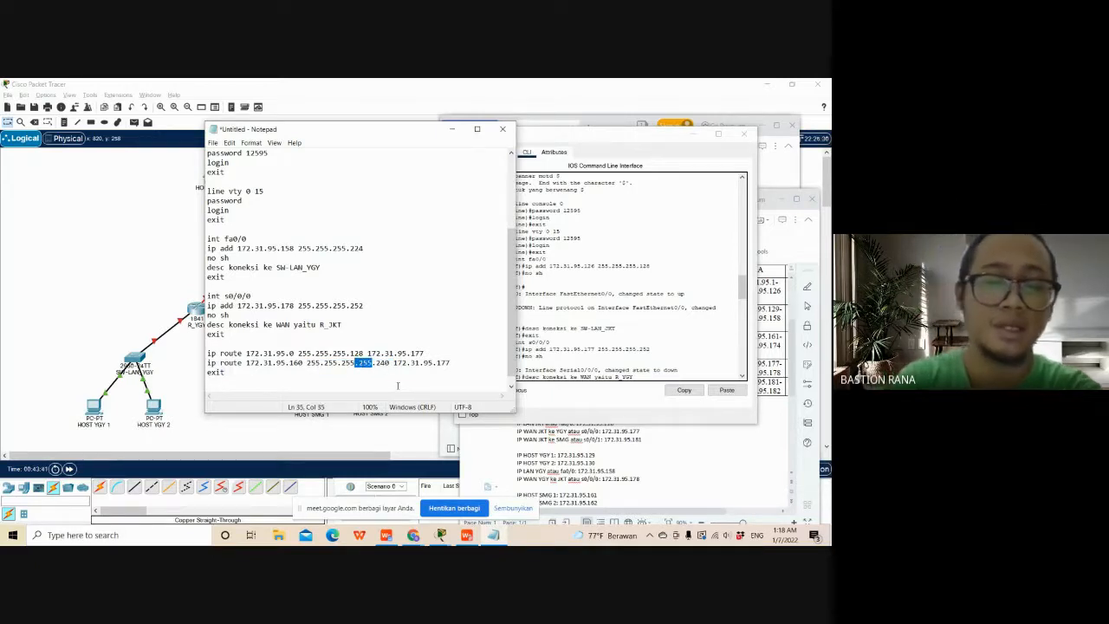
{"action": "key", "text": "Delete"}
{"action": "key", "text": "Delete"}
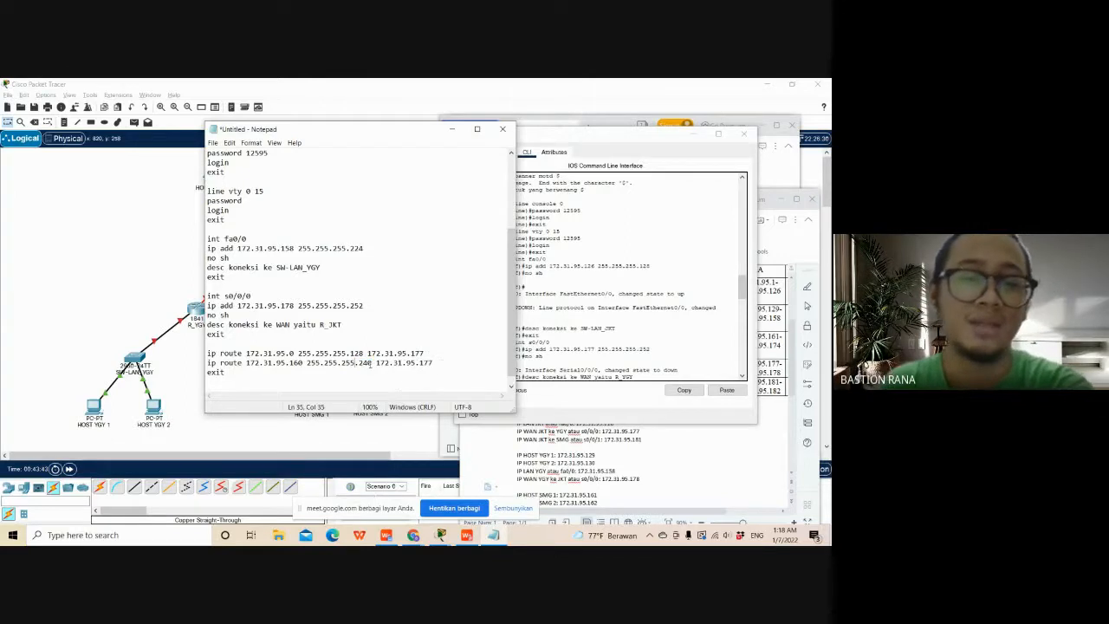
{"action": "left_click_drag", "start_coordinate": [370, 364], "coordinate": [304, 365]}
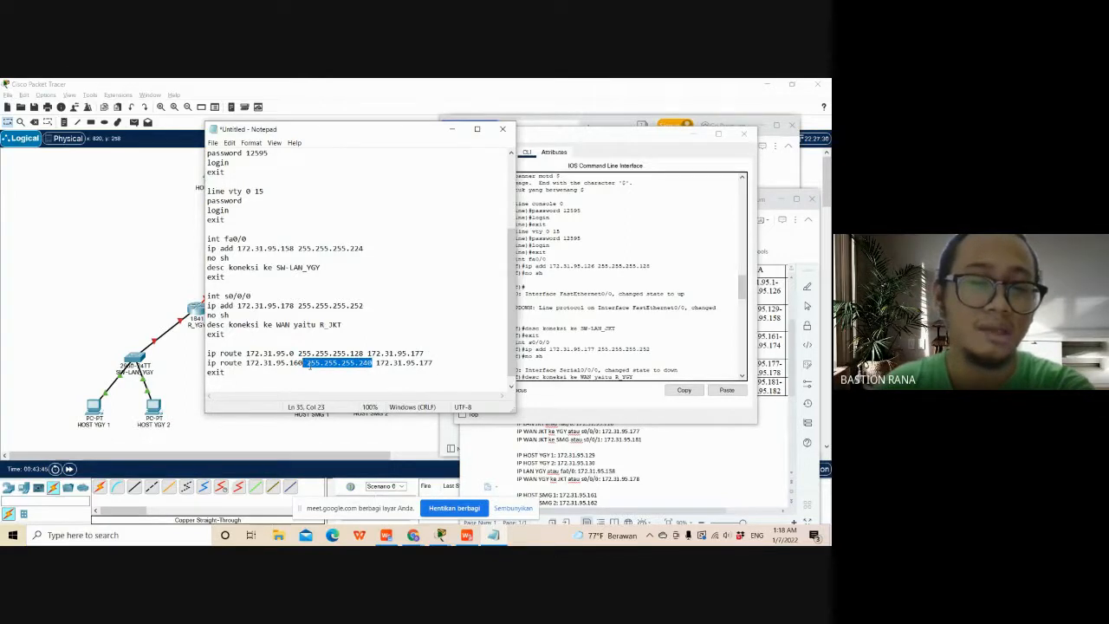
{"action": "left_click", "coordinate": [444, 357]}
{"action": "left_click_drag", "start_coordinate": [444, 363], "coordinate": [207, 354]}
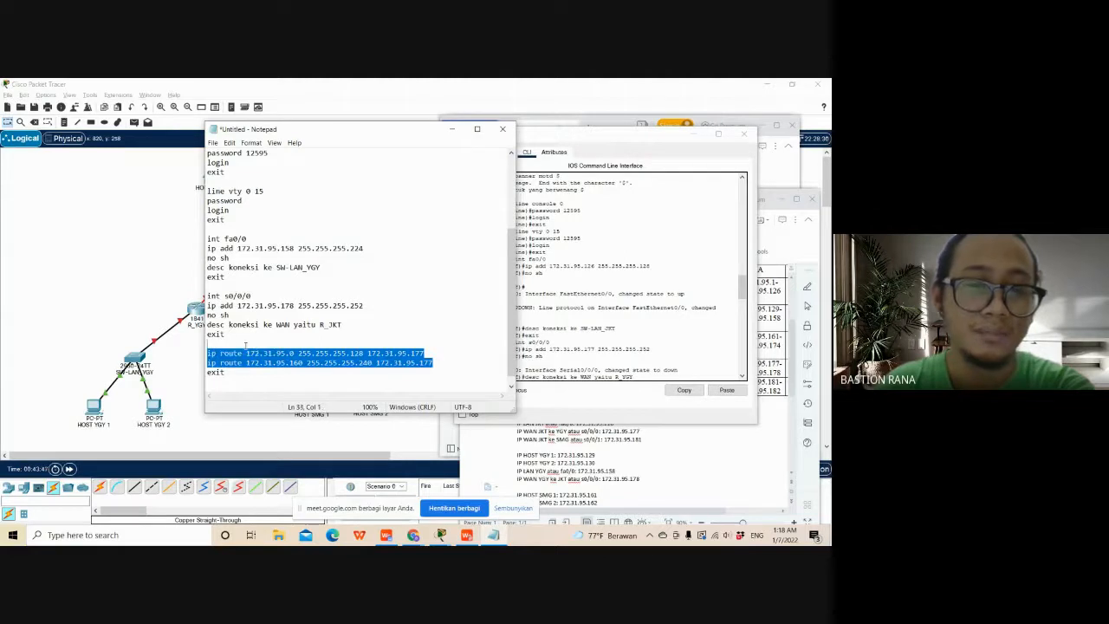
{"action": "left_click", "coordinate": [326, 364]}
{"action": "left_click", "coordinate": [366, 376]}
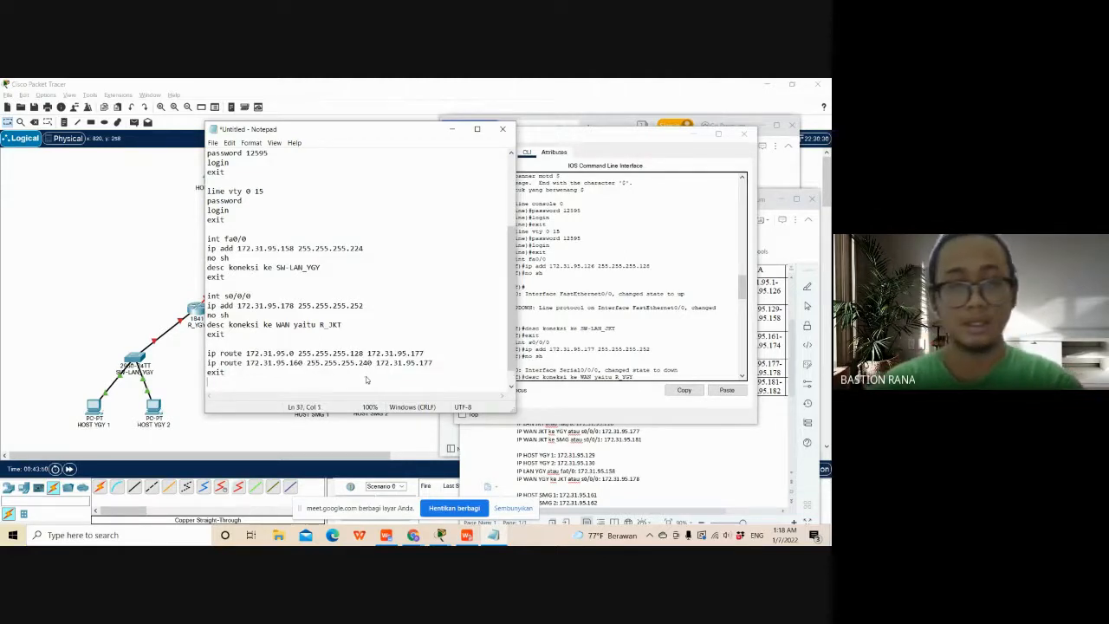
- Leave a blank line after the last exit and begin the save command with "copy runni"
{"action": "key", "text": "Return"}
{"action": "key", "text": "Return"}
{"action": "type", "text": "copy"}
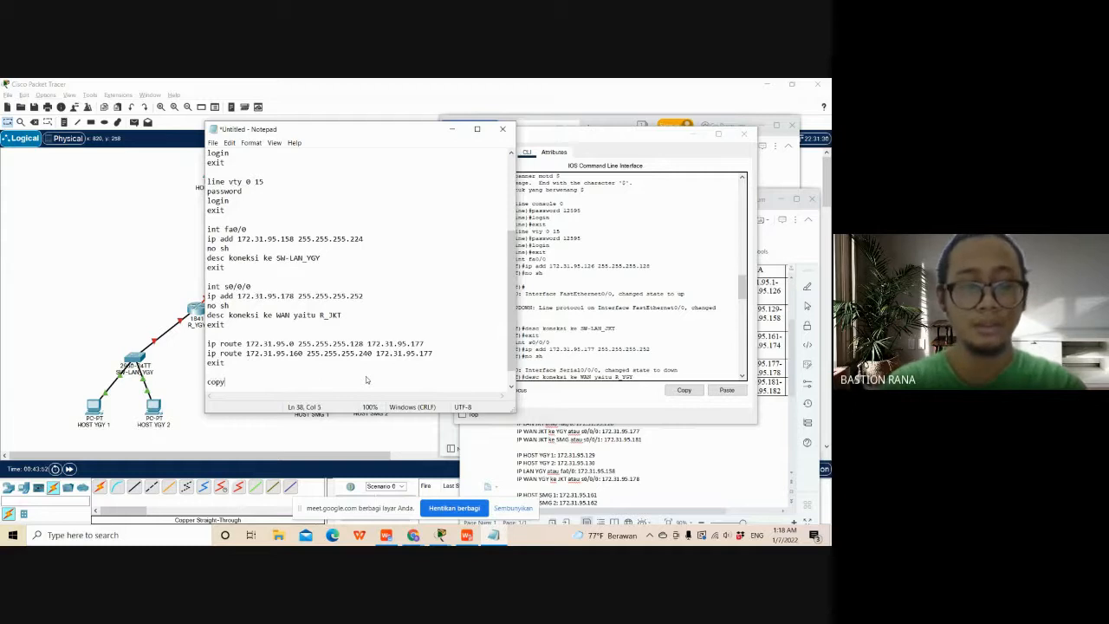
{"action": "type", "text": " runni"}
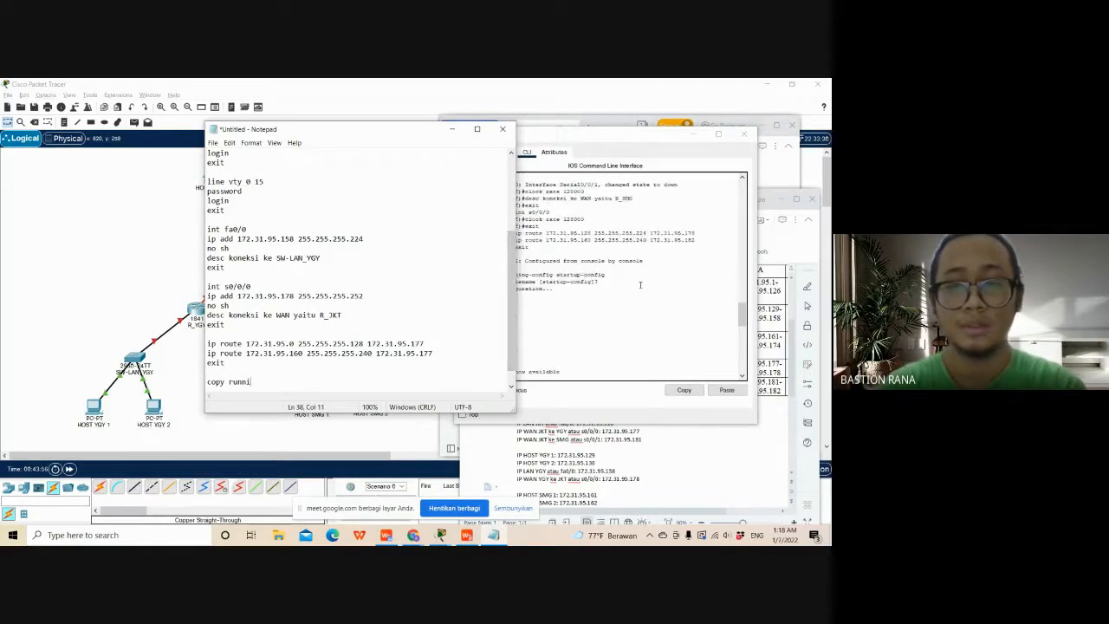
- Try to replace the partial save command with copy running-config startup-config from R_JKT's CLI, and clear the pasted text
{"action": "left_click_drag", "start_coordinate": [377, 132], "coordinate": [345, 125]}
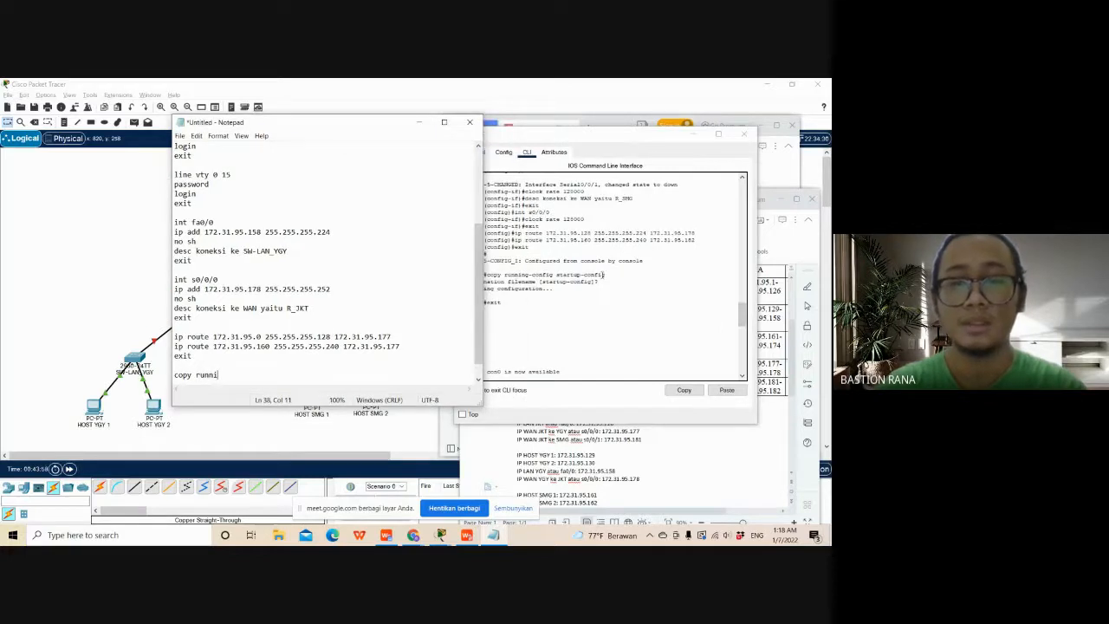
{"action": "left_click_drag", "start_coordinate": [604, 275], "coordinate": [484, 275]}
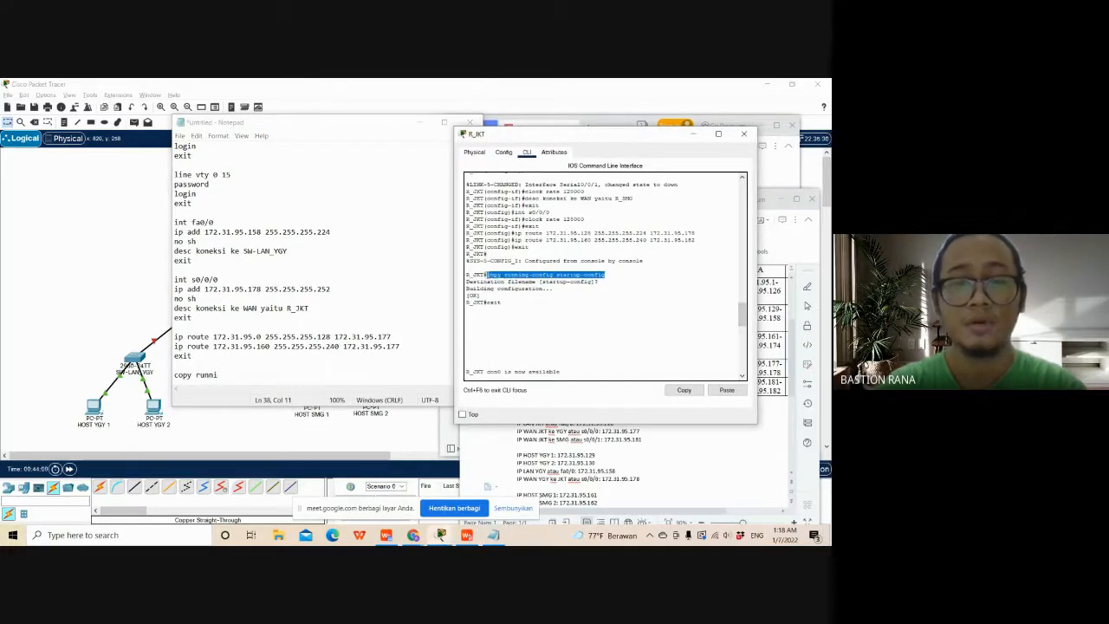
{"action": "left_click_drag", "start_coordinate": [227, 375], "coordinate": [167, 357]}
{"action": "scroll", "coordinate": [250, 379], "scroll_direction": "down", "scroll_amount": 1}
{"action": "type", "text": "172.31.95.174"}
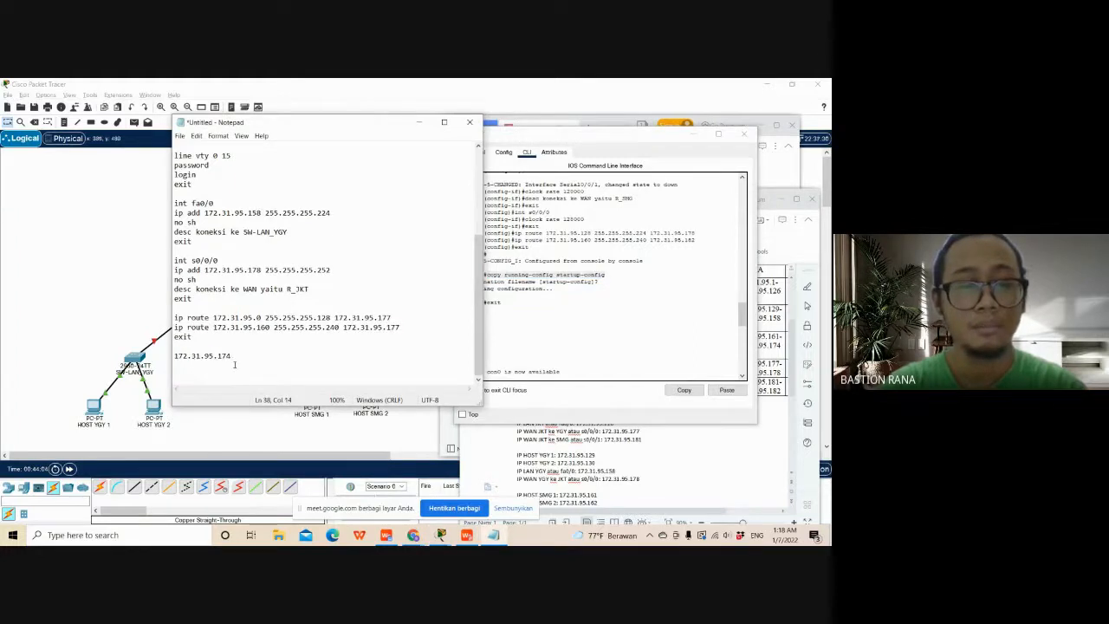
{"action": "left_click_drag", "start_coordinate": [234, 362], "coordinate": [179, 355]}
{"action": "key", "text": "BackSpace"}
{"action": "key", "text": "BackSpace"}
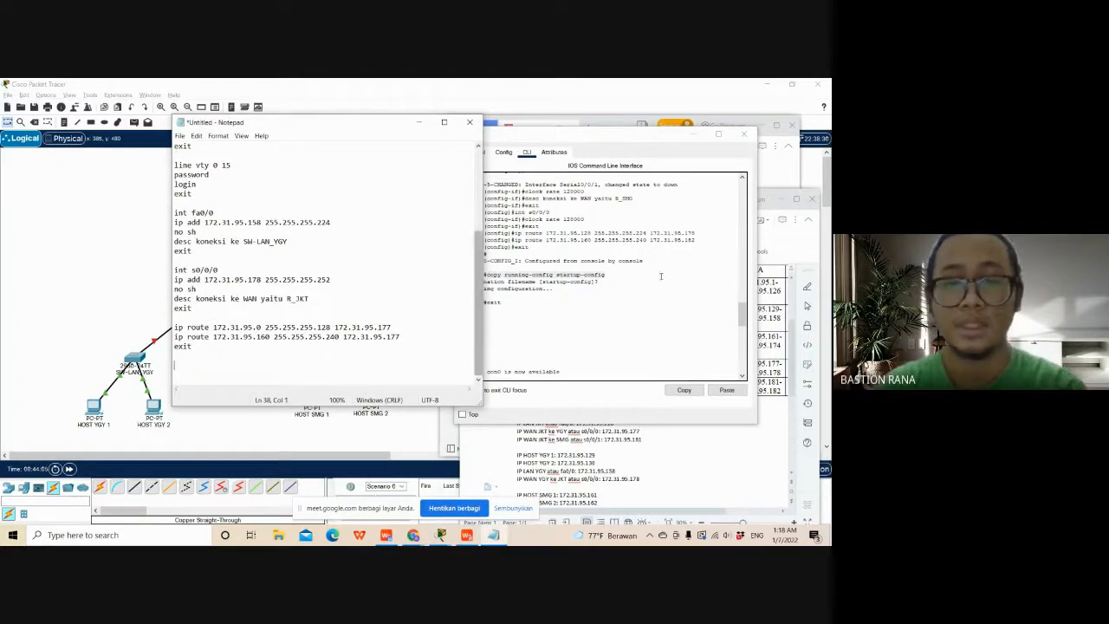
- Copy the copy running-config startup-config command from R_JKT's CLI and paste it below the script's final exit
{"action": "left_click", "coordinate": [605, 281]}
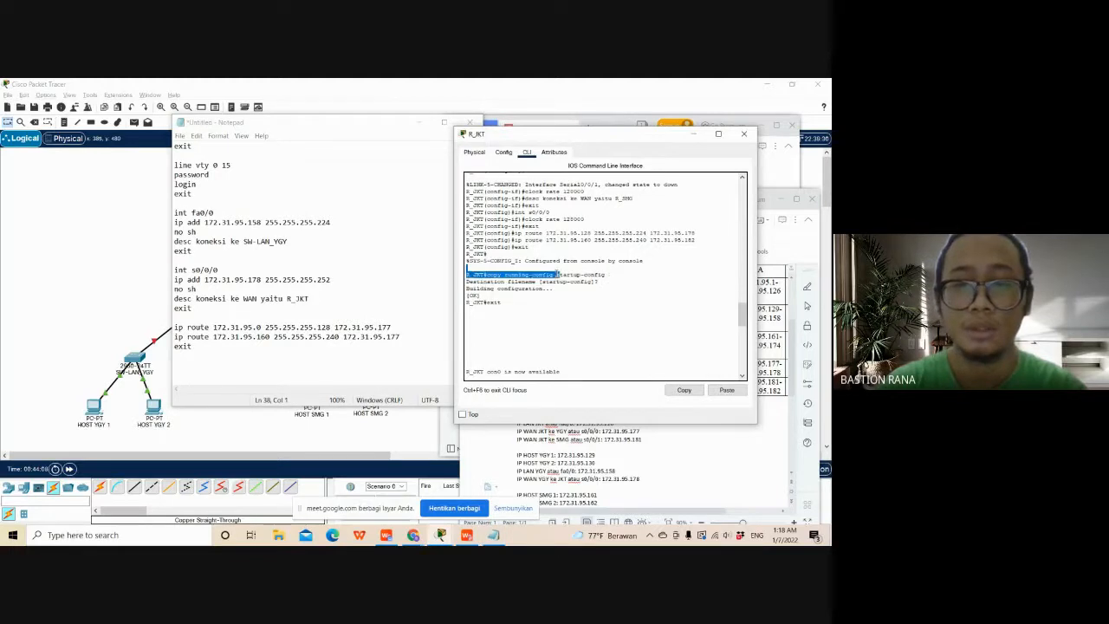
{"action": "left_click_drag", "start_coordinate": [613, 278], "coordinate": [487, 276]}
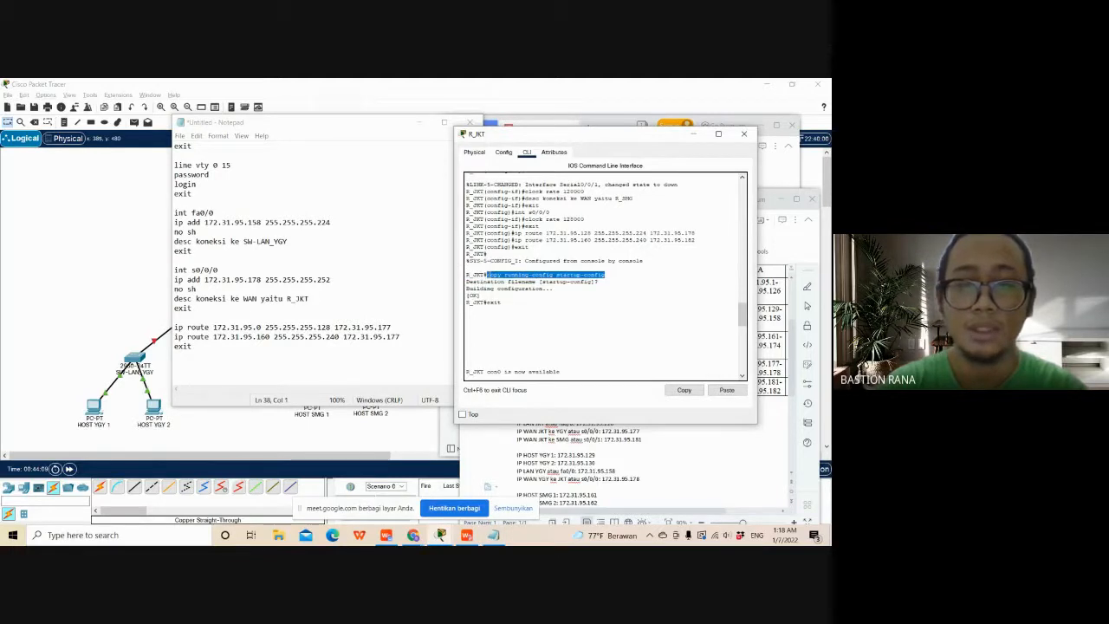
{"action": "left_click", "coordinate": [680, 391]}
{"action": "left_click", "coordinate": [269, 371]}
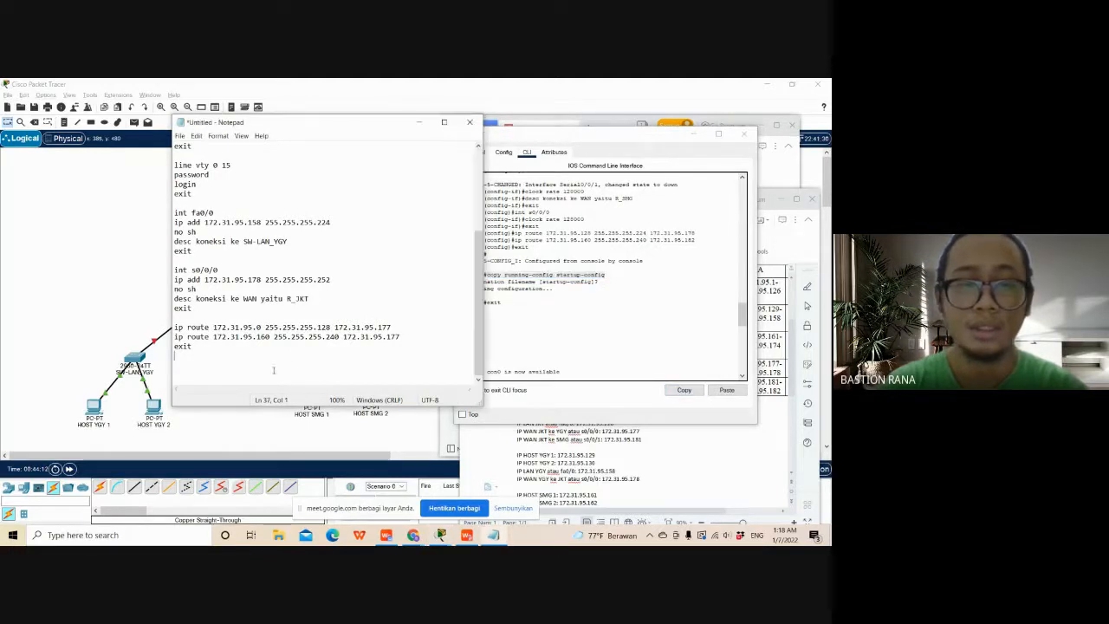
{"action": "key", "text": "ctrl+v"}
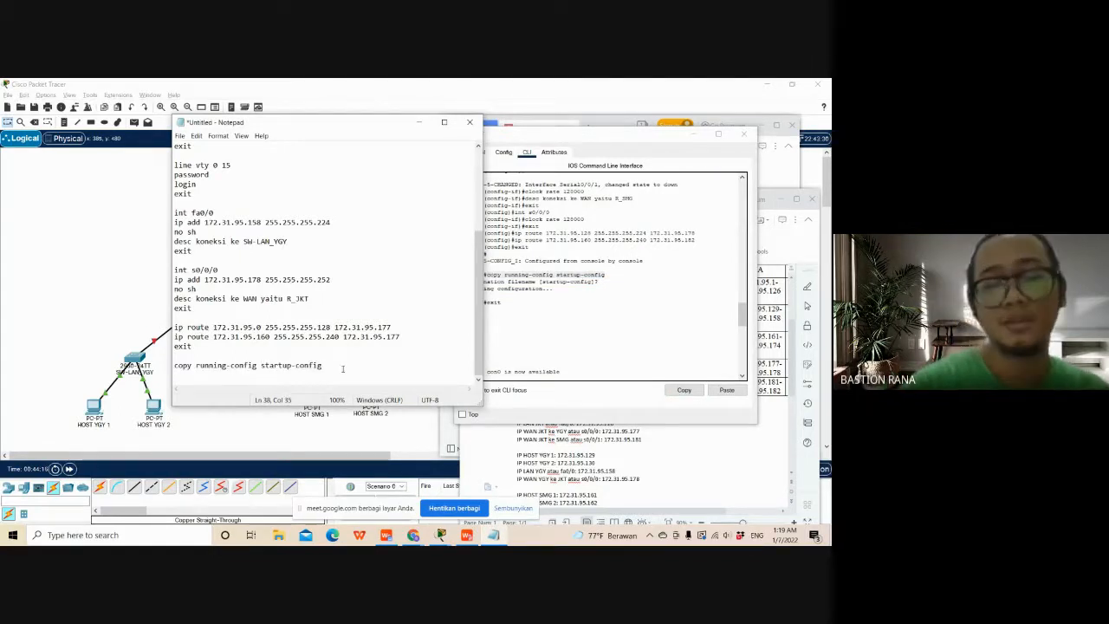
- Add a final exit command below copy running-config startup-config, separated by a blank line
{"action": "left_click_drag", "start_coordinate": [341, 369], "coordinate": [199, 366]}
{"action": "left_click", "coordinate": [339, 365]}
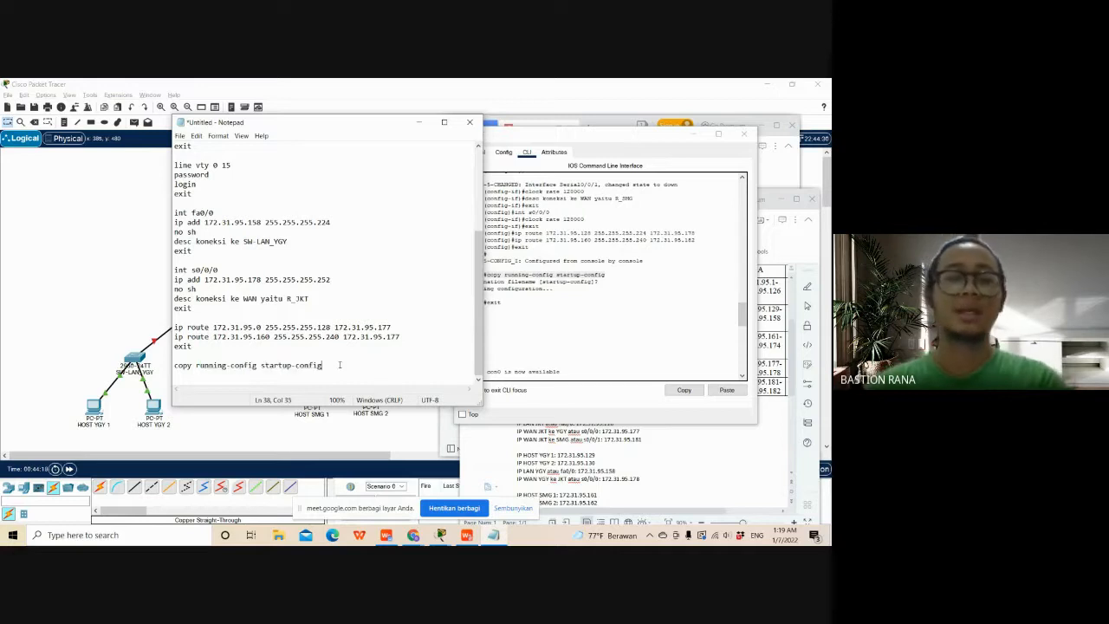
{"action": "key", "text": "Return"}
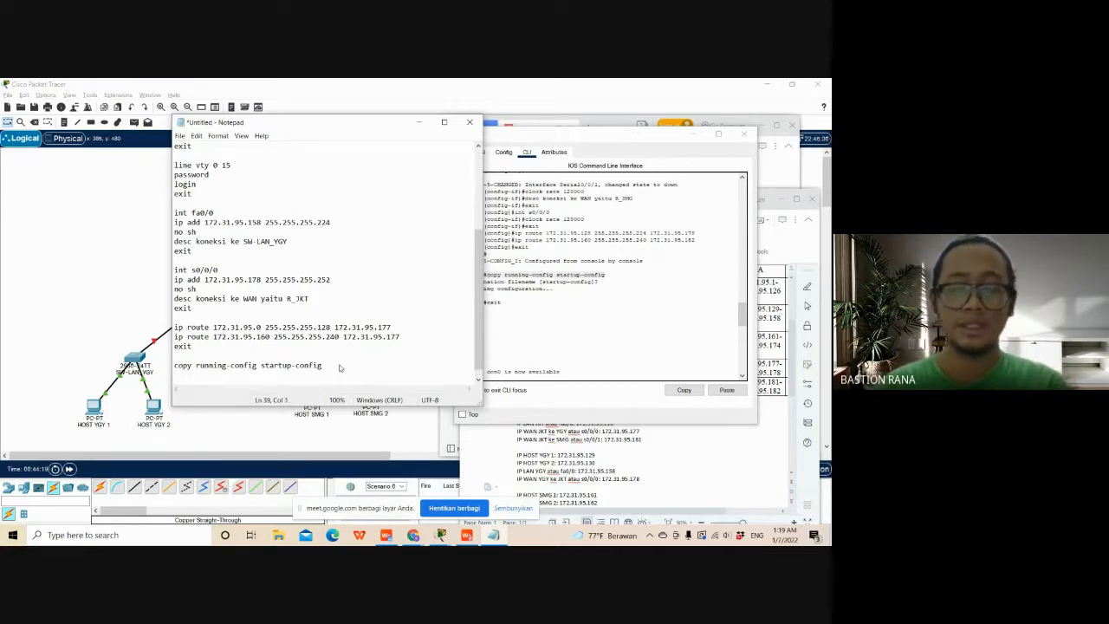
{"action": "key", "text": "Return"}
{"action": "type", "text": "e"}
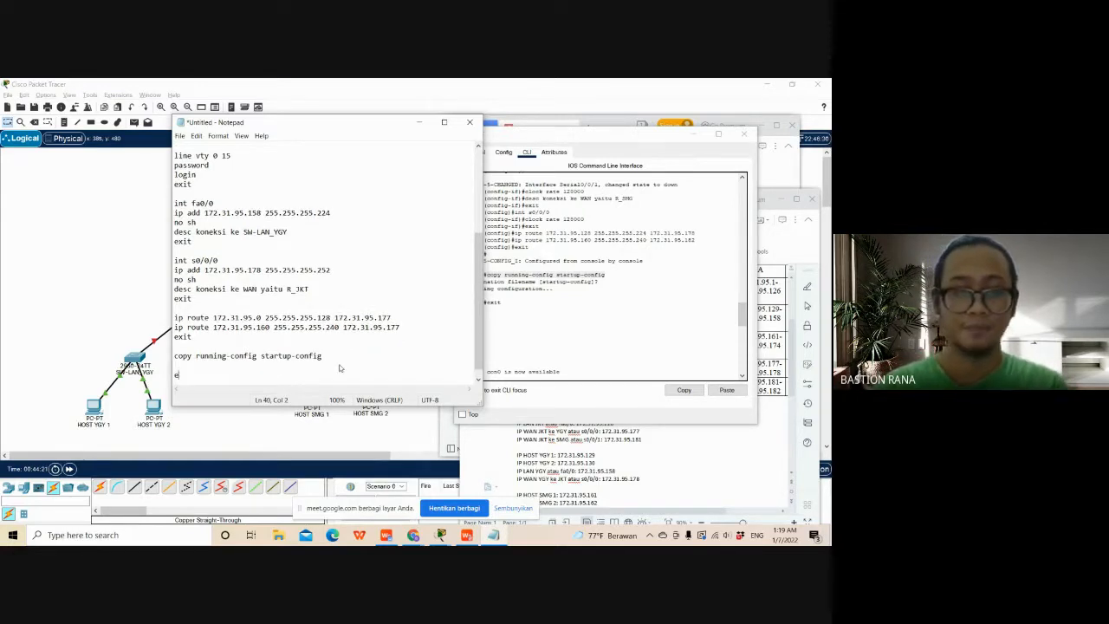
{"action": "type", "text": "xit"}
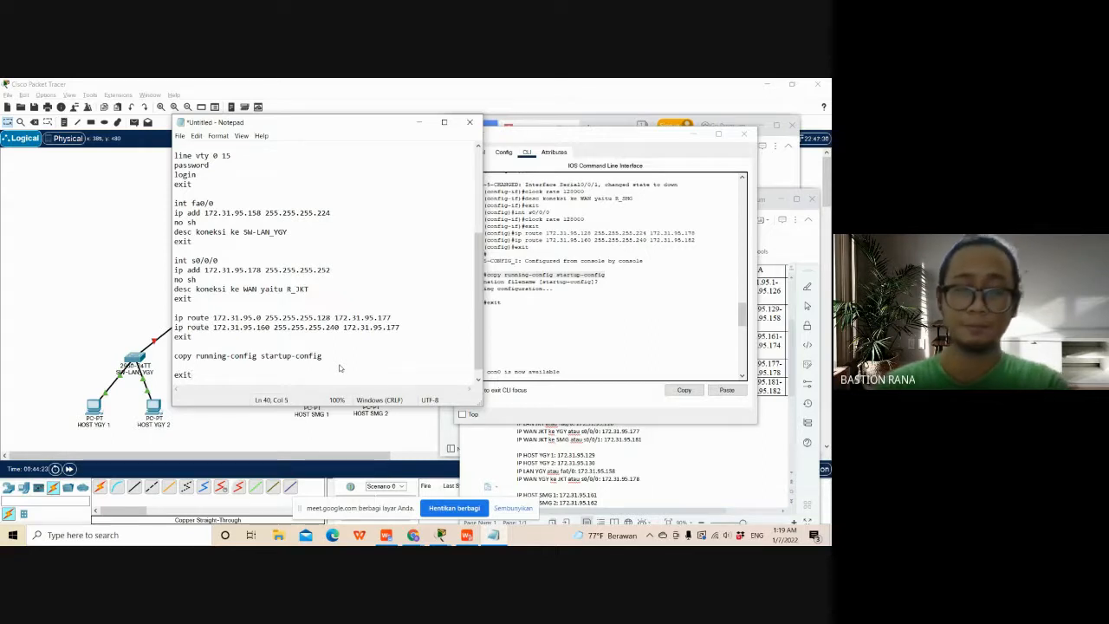
- Label the script with the comment !R_YGY on its empty first line, above en
{"action": "scroll", "coordinate": [342, 364], "scroll_direction": "up", "scroll_amount": 6}
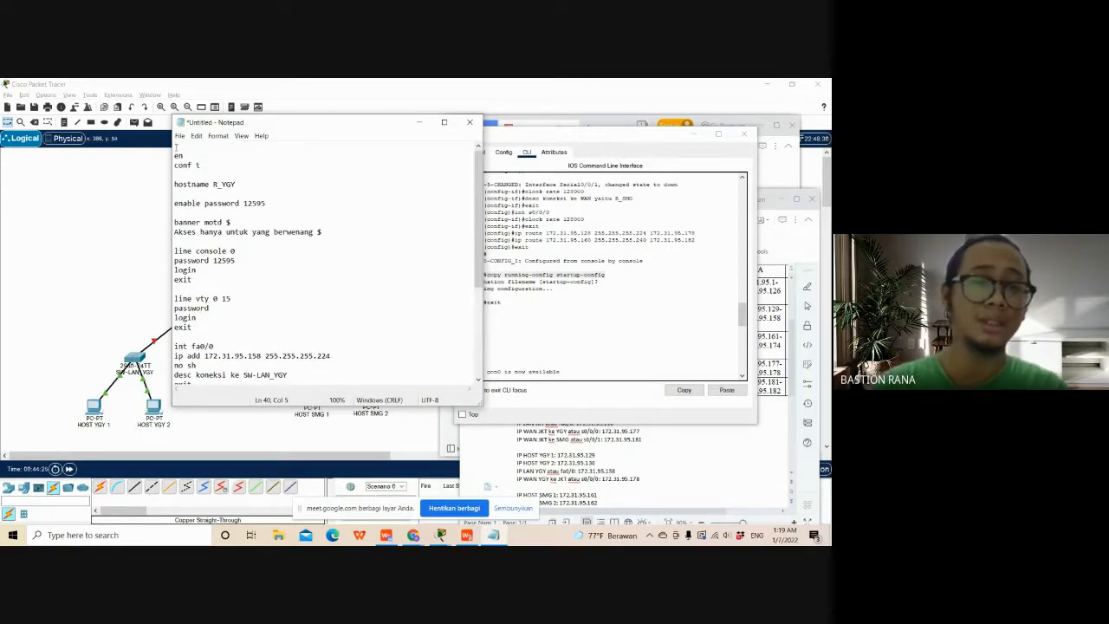
{"action": "key", "text": "ctrl+Home"}
{"action": "type", "text": "!"}
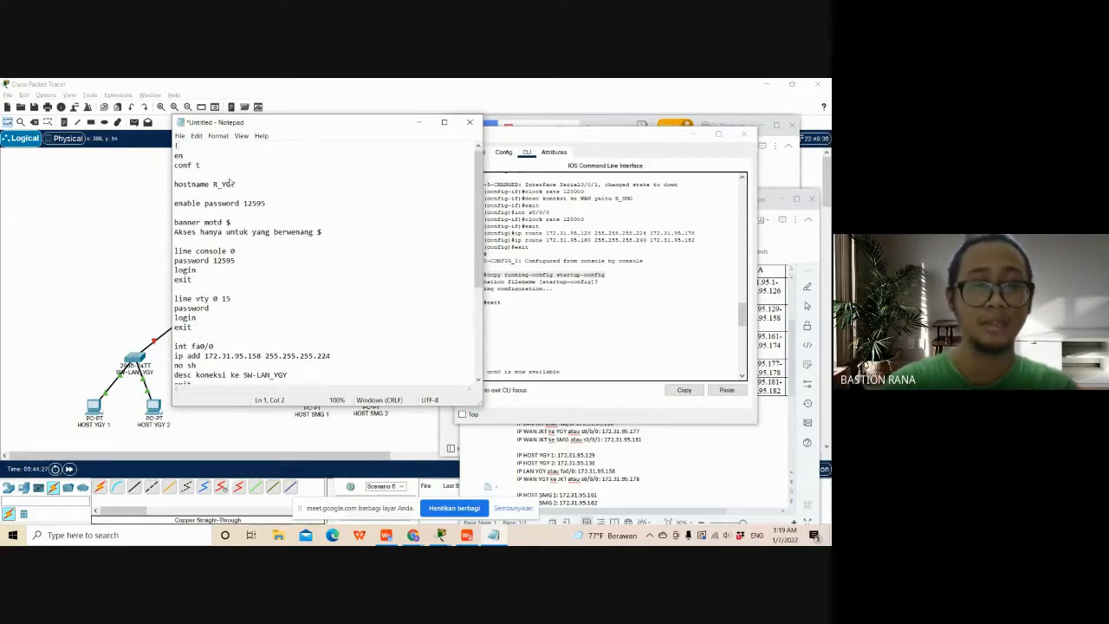
{"action": "type", "text": "R"}
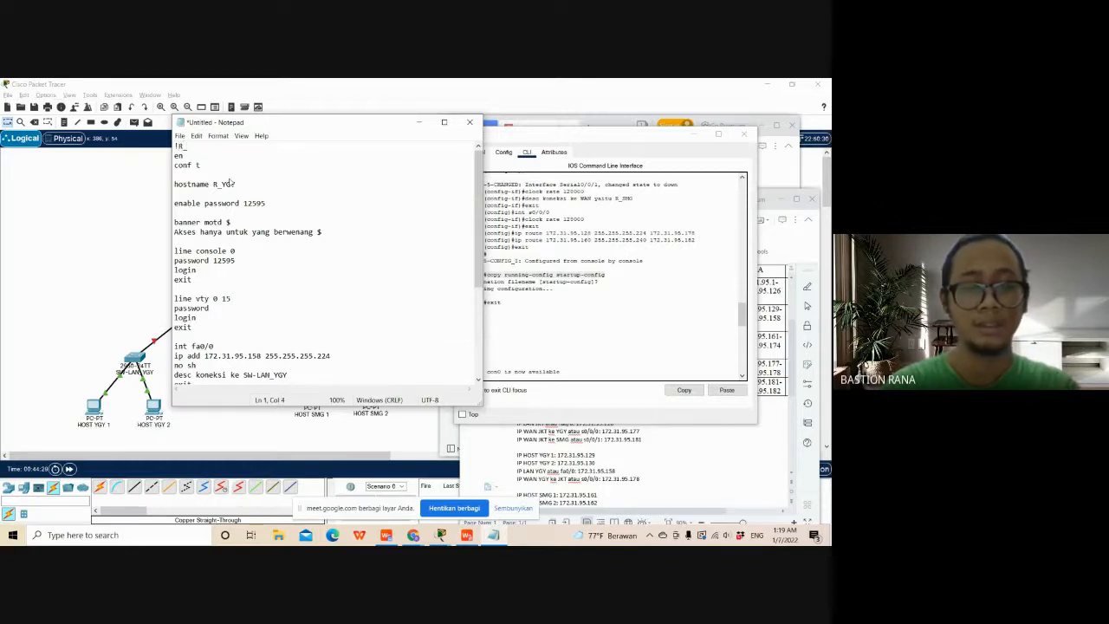
{"action": "type", "text": "_YG"}
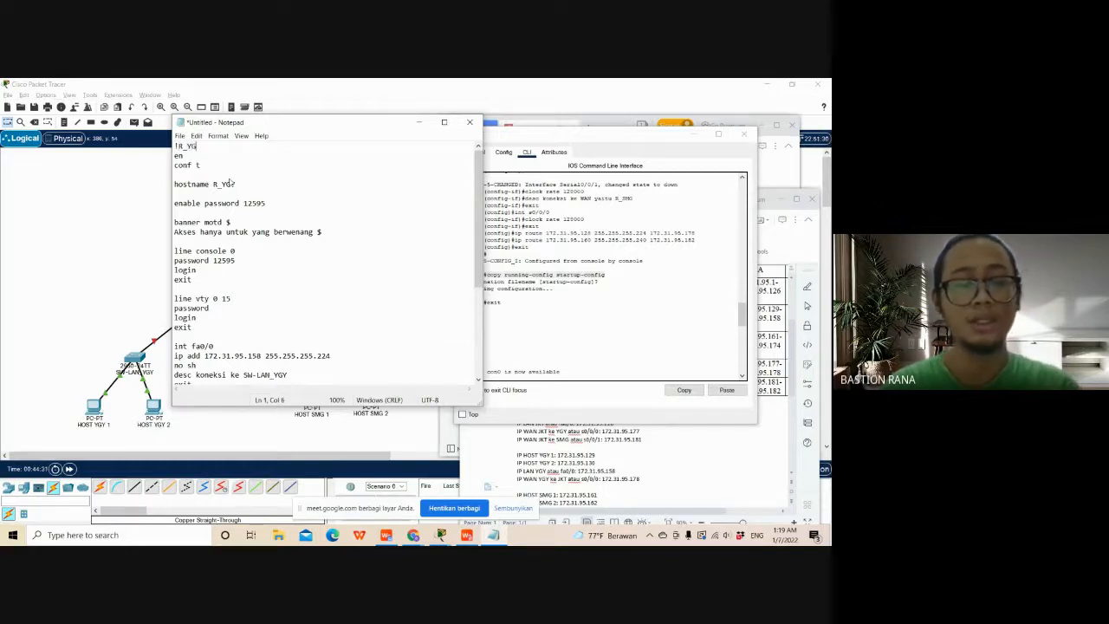
{"action": "type", "text": "Y"}
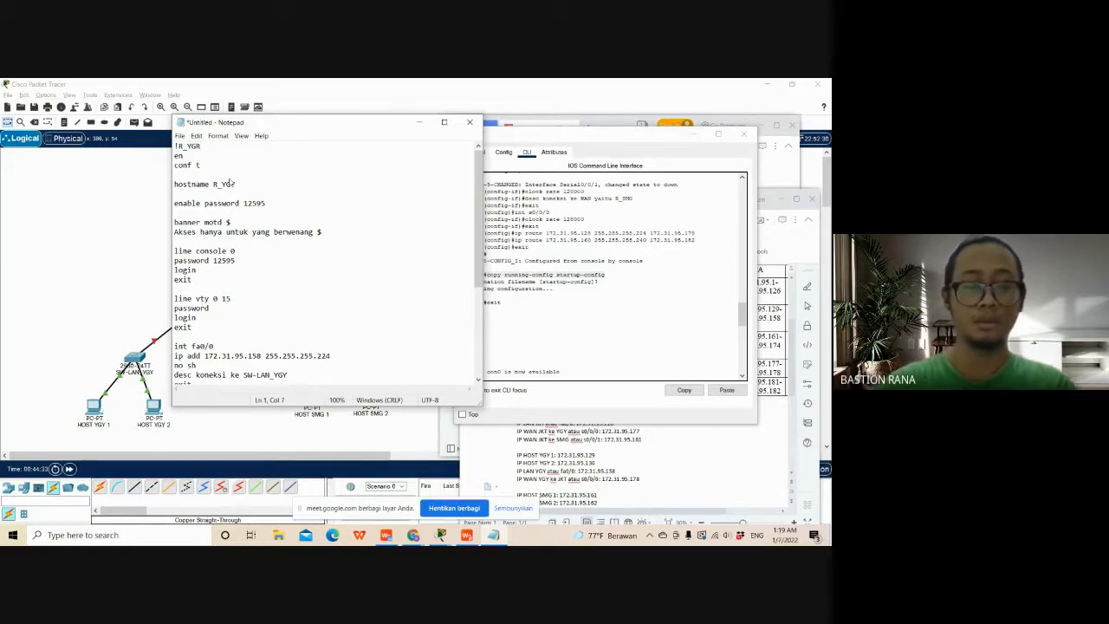
- Check the s0/0/0 block of the R_YGY script and uncover the network topology behind the script window
{"action": "left_click", "coordinate": [293, 297]}
{"action": "scroll", "coordinate": [299, 300], "scroll_direction": "down", "scroll_amount": 6}
{"action": "left_click", "coordinate": [270, 298]}
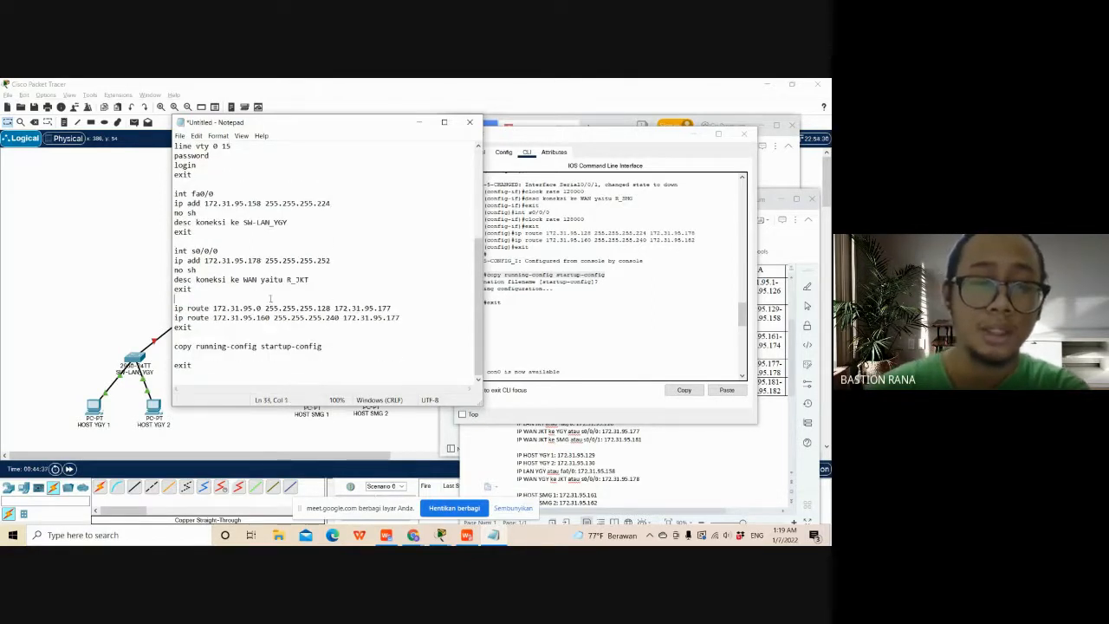
{"action": "left_click_drag", "start_coordinate": [225, 296], "coordinate": [174, 251]}
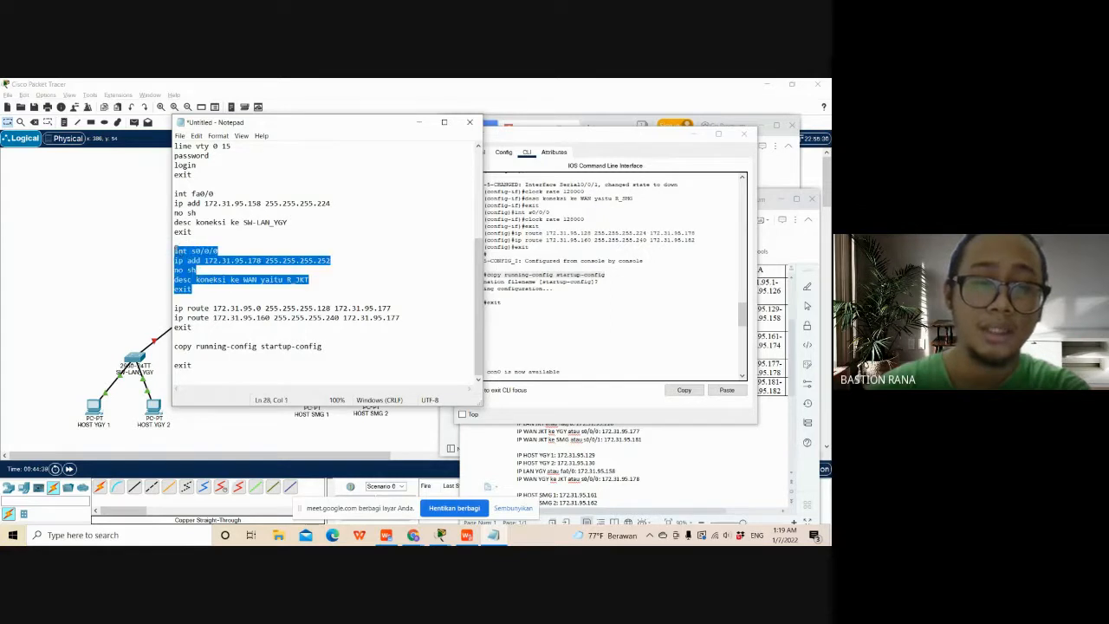
{"action": "left_click", "coordinate": [212, 293]}
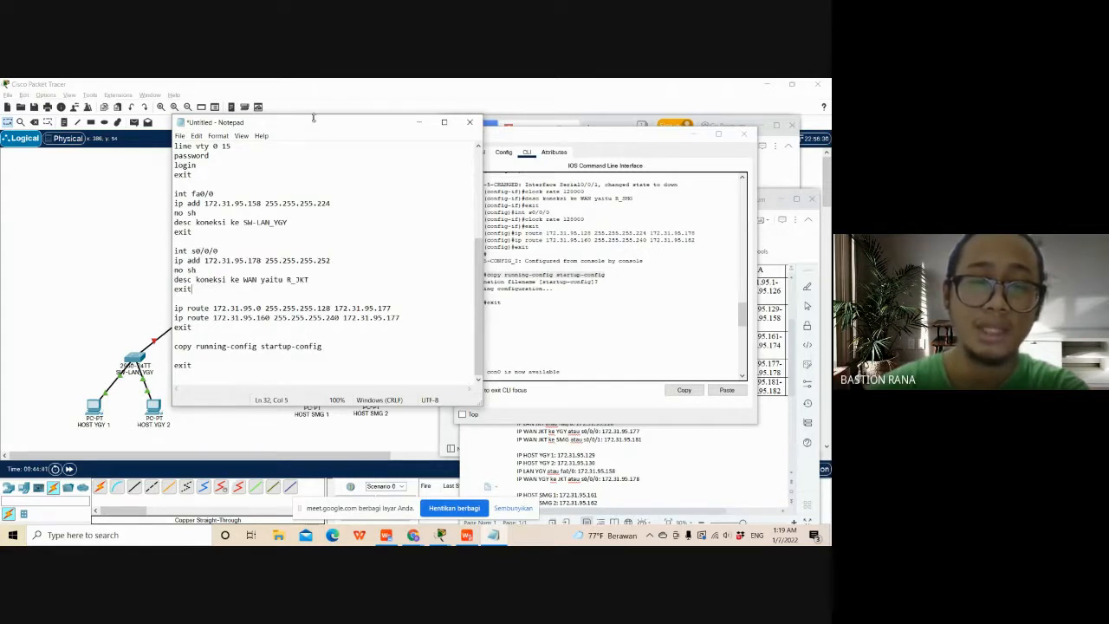
{"action": "left_click_drag", "start_coordinate": [366, 128], "coordinate": [537, 139]}
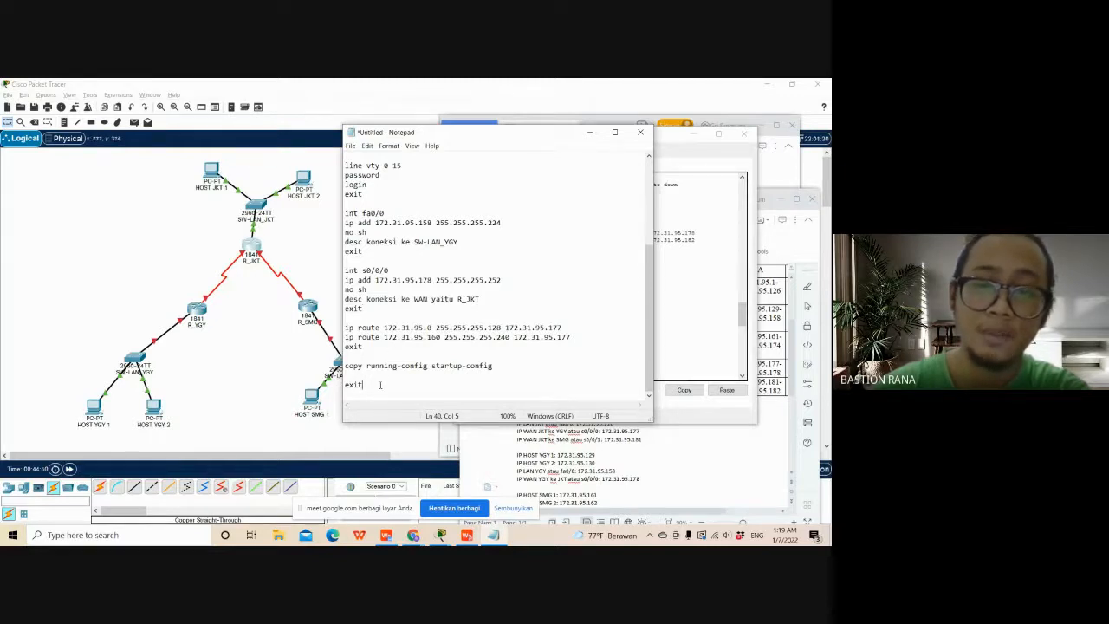
- Duplicate the entire R_YGY script below its final exit, leaving a blank line between the two copies
{"action": "left_click_drag", "start_coordinate": [380, 384], "coordinate": [347, 156]}
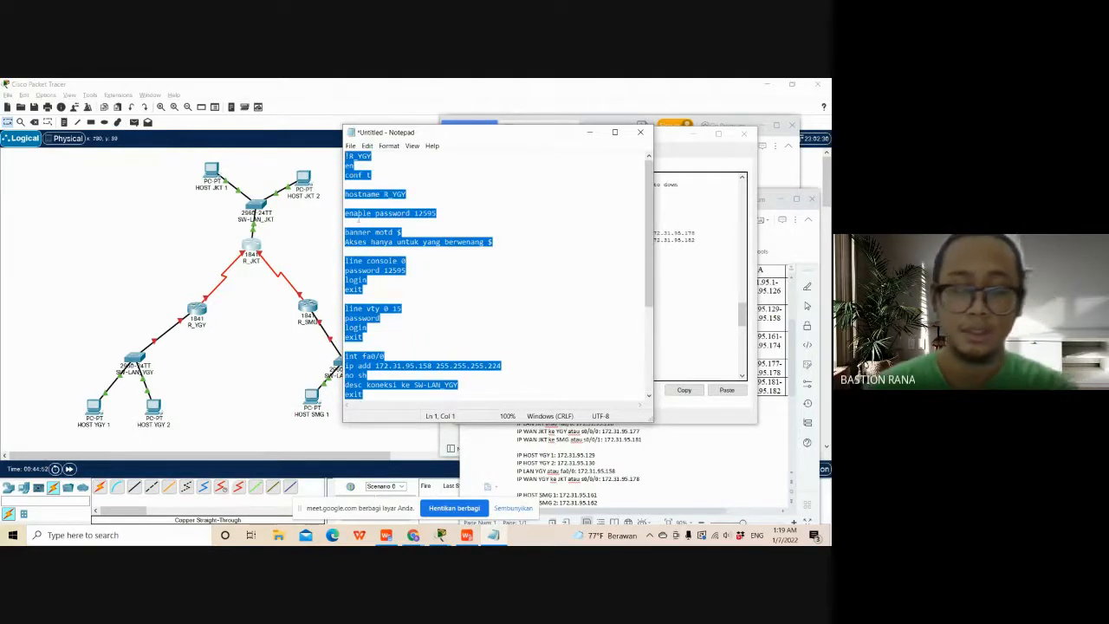
{"action": "scroll", "coordinate": [439, 315], "scroll_direction": "down", "scroll_amount": 5}
{"action": "left_click", "coordinate": [388, 387]}
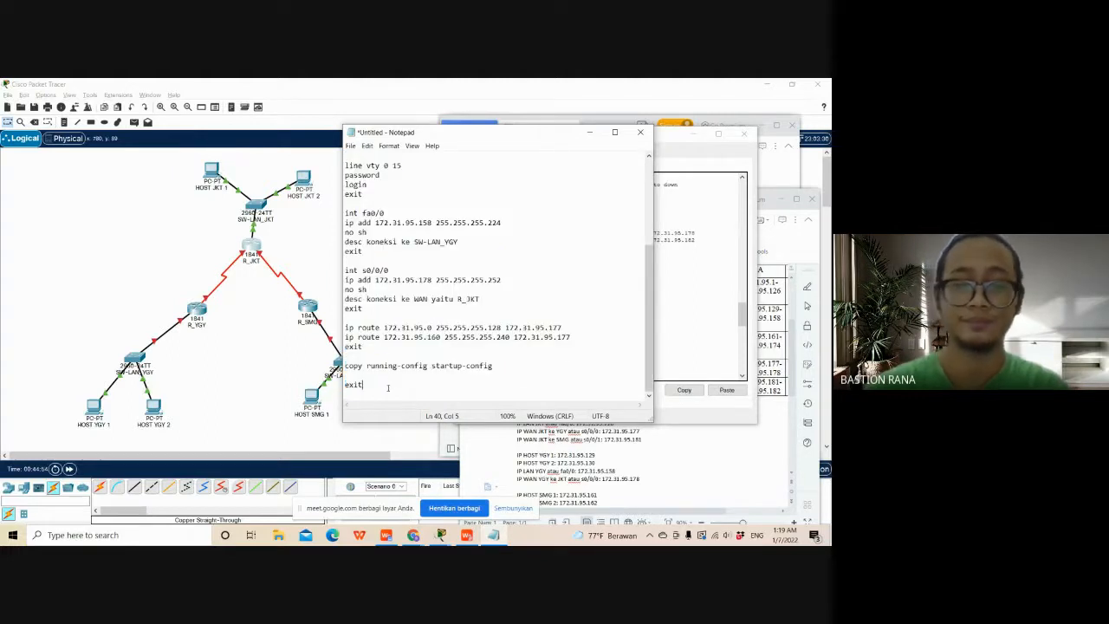
{"action": "key", "text": "Return"}
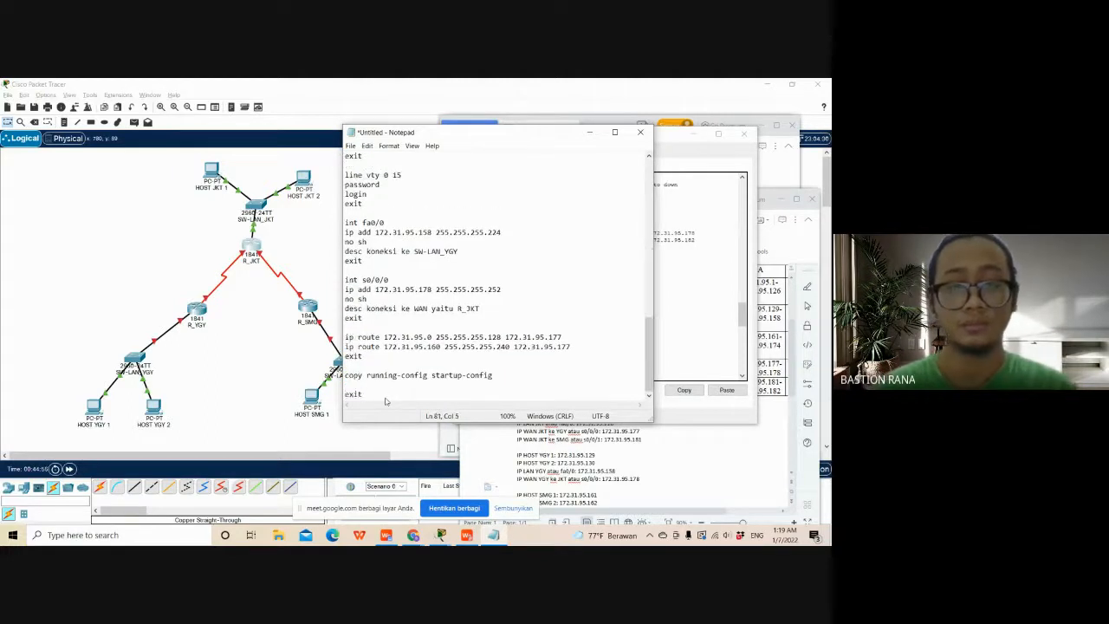
{"action": "key", "text": "ctrl+v"}
- Change the second script copy's comment label to !R_SMG and its hostname to R_SMG
{"action": "scroll", "coordinate": [386, 401], "scroll_direction": "up", "scroll_amount": 1}
{"action": "mouse_move", "coordinate": [371, 252]}
{"action": "left_mouse_down"}
{"action": "mouse_move", "coordinate": [345, 251]}
{"action": "mouse_move", "coordinate": [356, 251]}
{"action": "left_mouse_up"}
{"action": "type", "text": "SMG"}
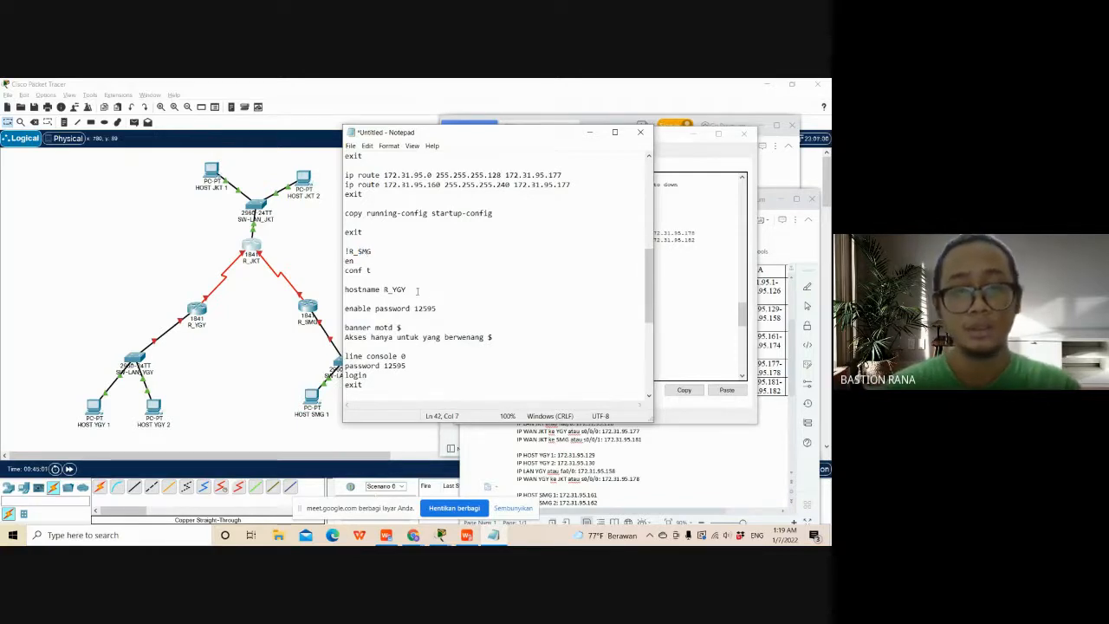
{"action": "left_click_drag", "start_coordinate": [406, 289], "coordinate": [392, 290]}
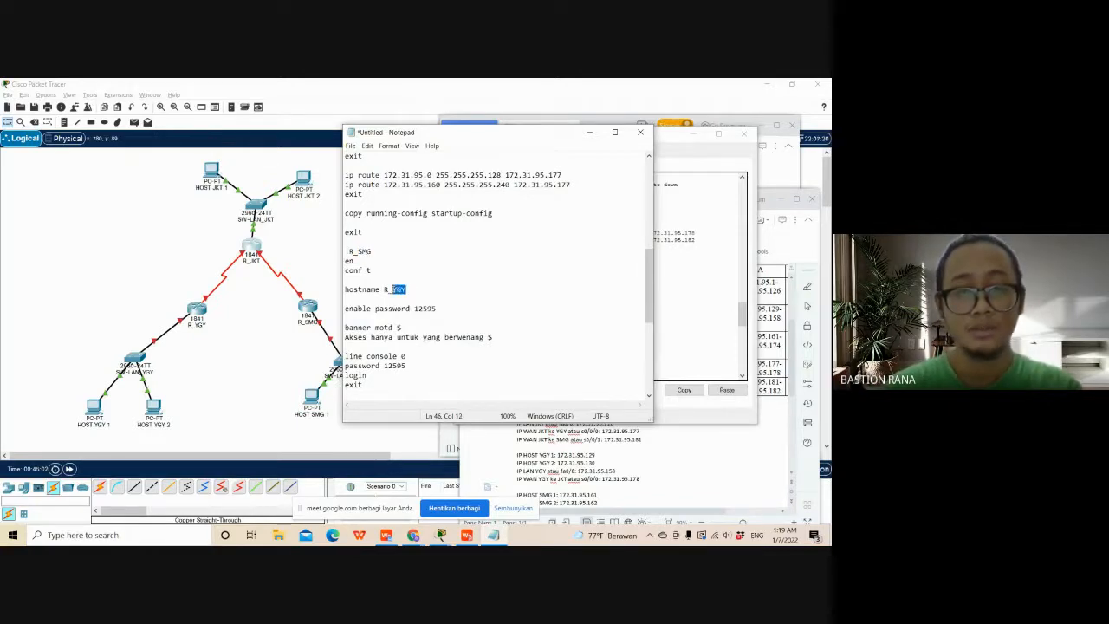
{"action": "type", "text": "SMG"}
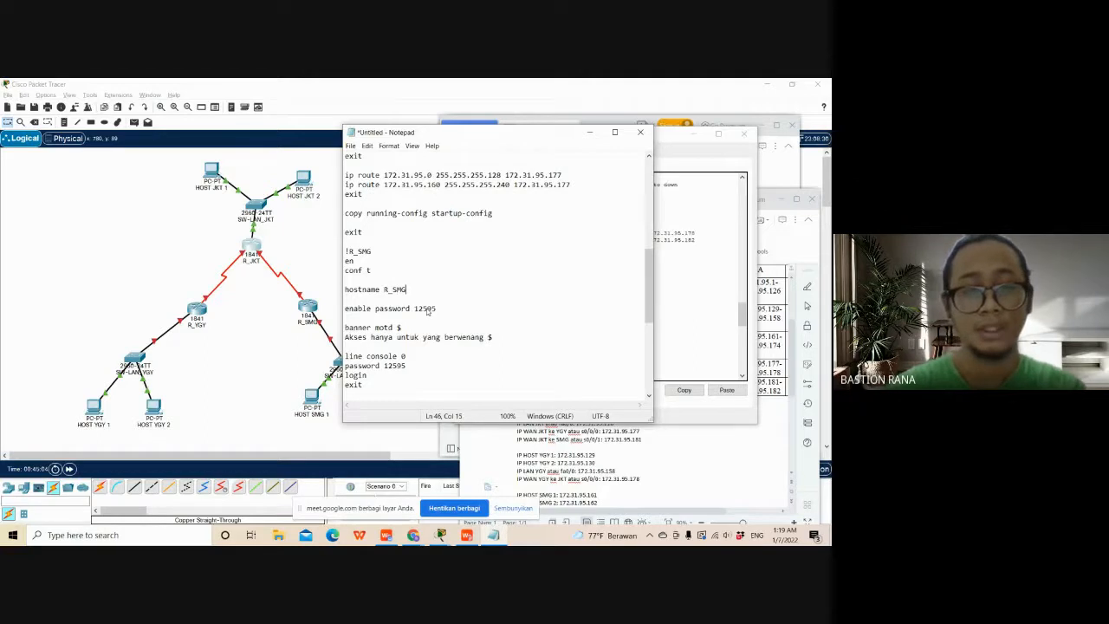
- Set fa0/0 in the R_SMG script to 172.31.95.174 255.255.255.240 with the description koneksi ke SW-LAN_SMG
{"action": "scroll", "coordinate": [427, 312], "scroll_direction": "down", "scroll_amount": 4}
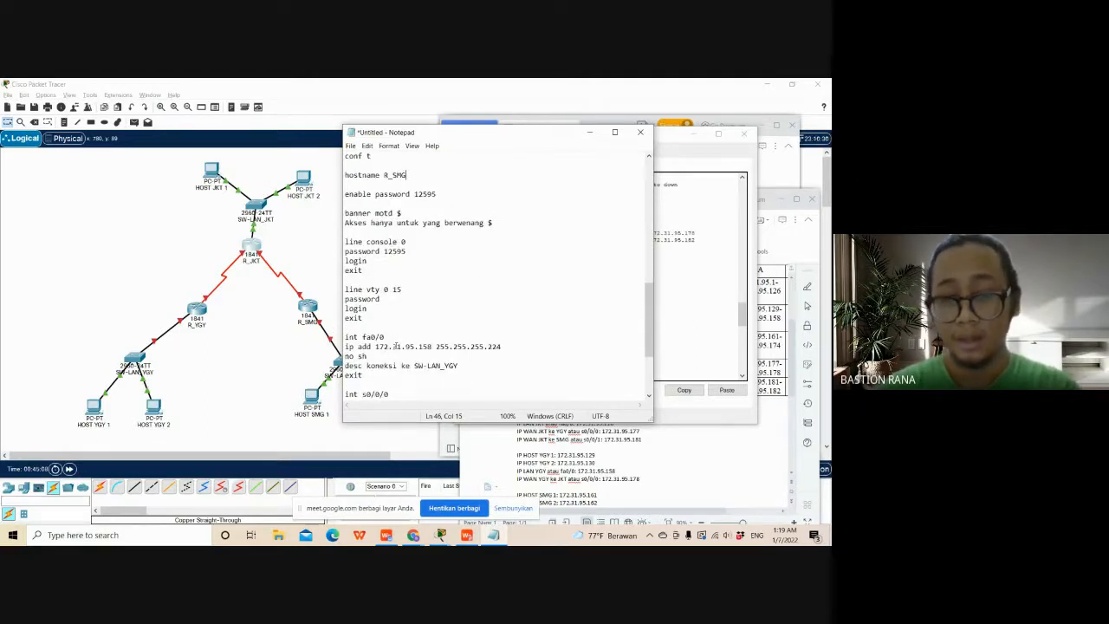
{"action": "left_click_drag", "start_coordinate": [486, 138], "coordinate": [393, 128]}
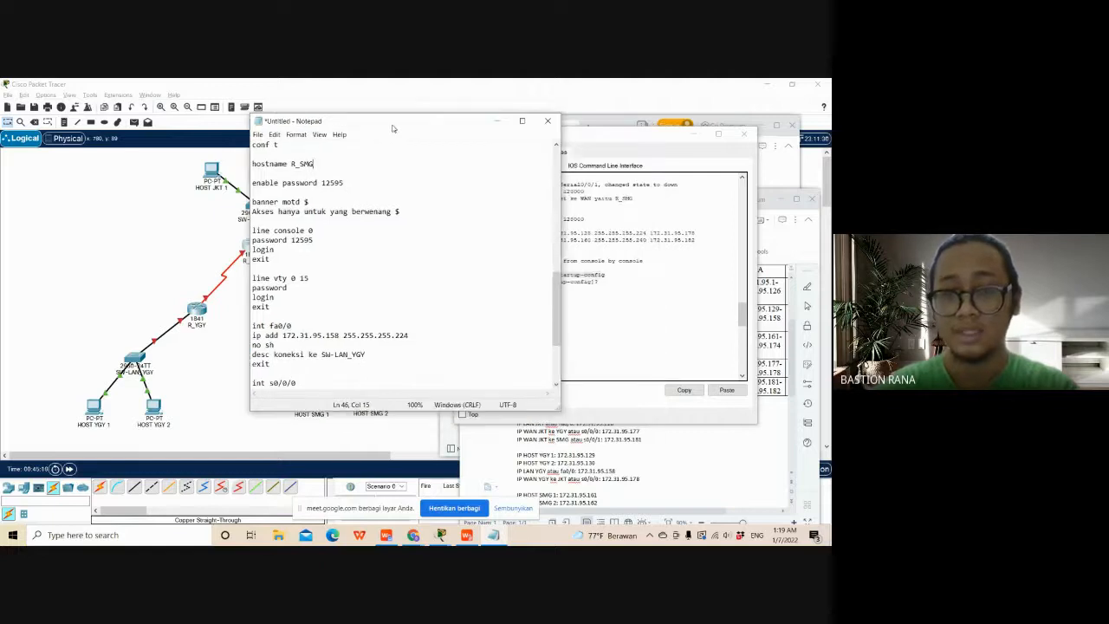
{"action": "left_click_drag", "start_coordinate": [340, 335], "coordinate": [326, 335]}
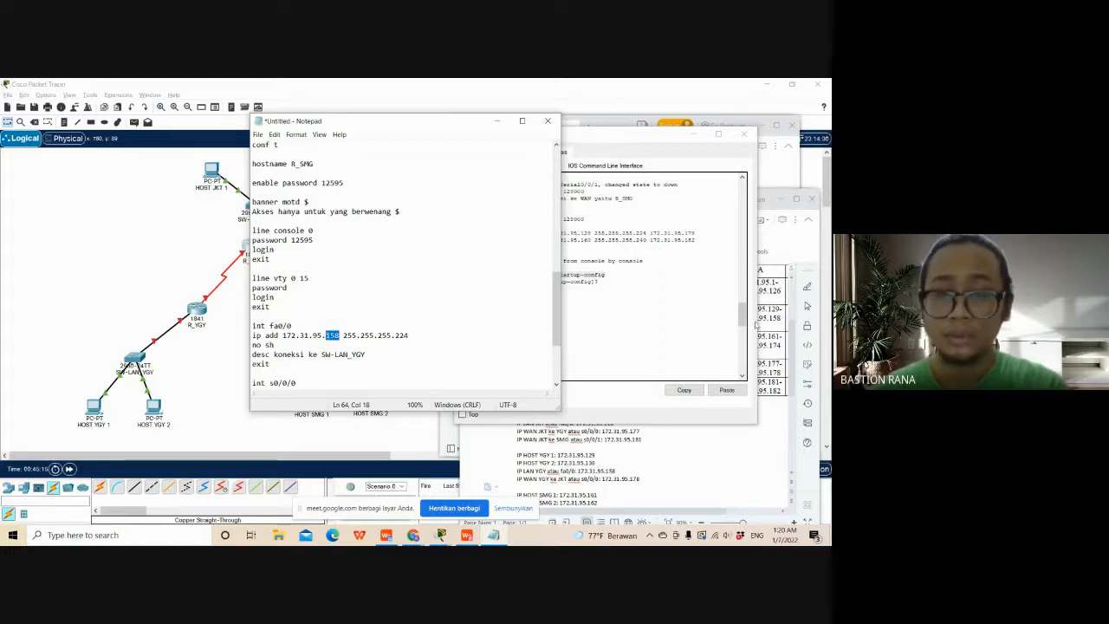
{"action": "scroll", "coordinate": [632, 479], "scroll_direction": "down", "scroll_amount": 1}
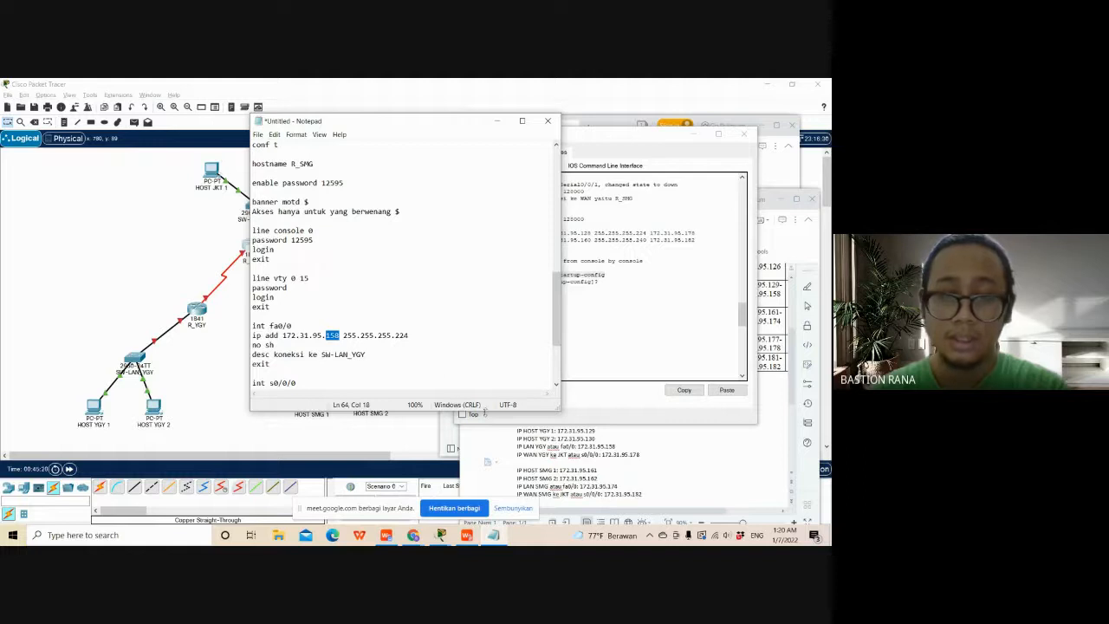
{"action": "type", "text": "1"}
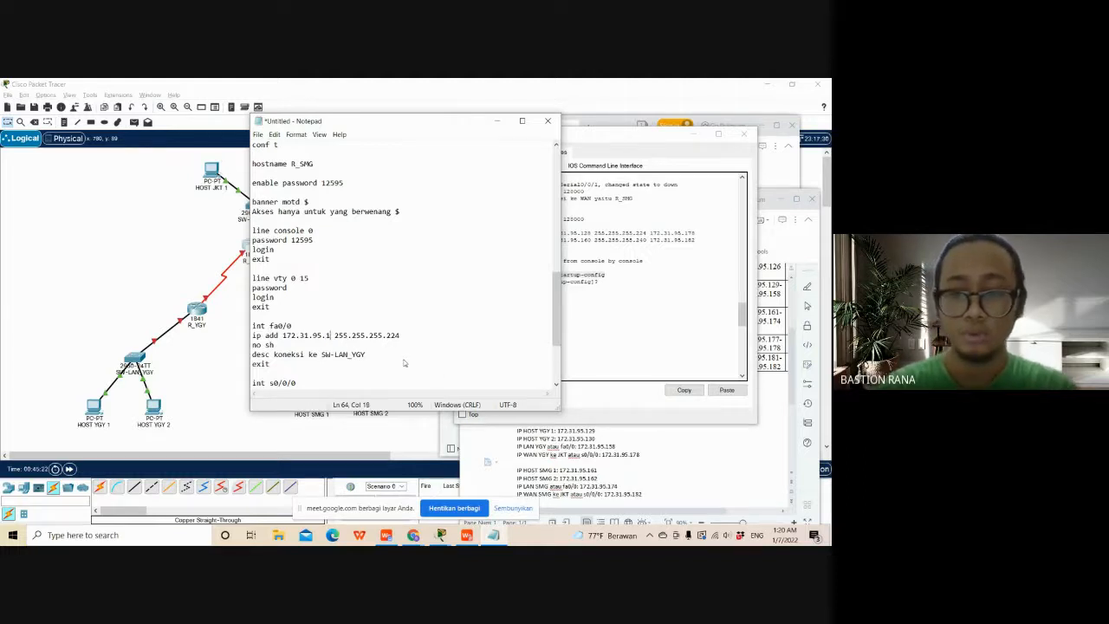
{"action": "type", "text": "74"}
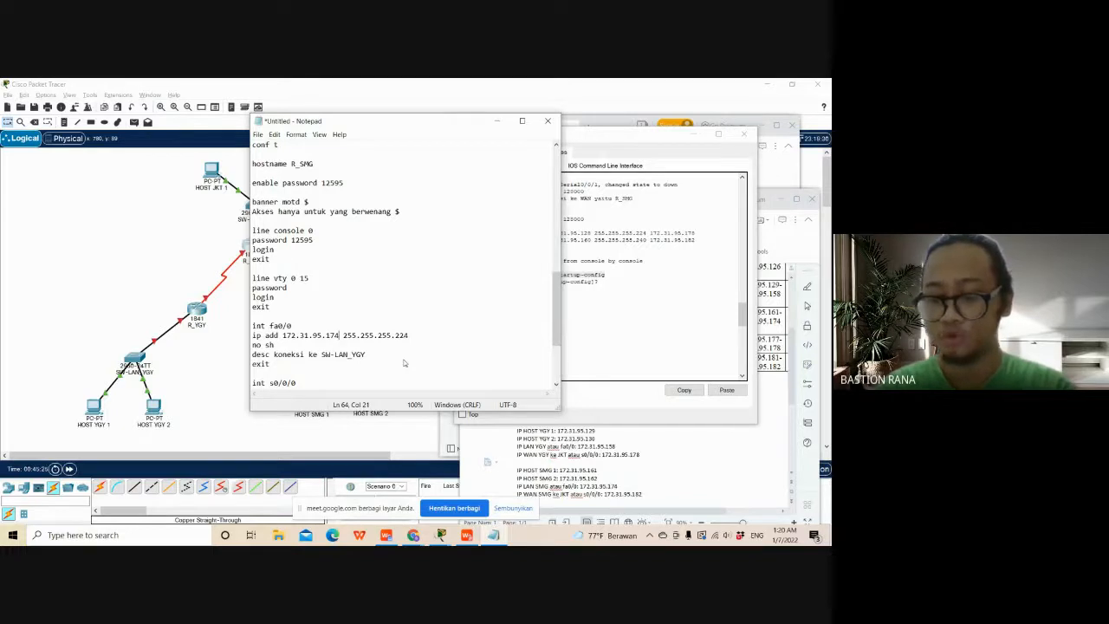
{"action": "left_click_drag", "start_coordinate": [409, 336], "coordinate": [399, 336]}
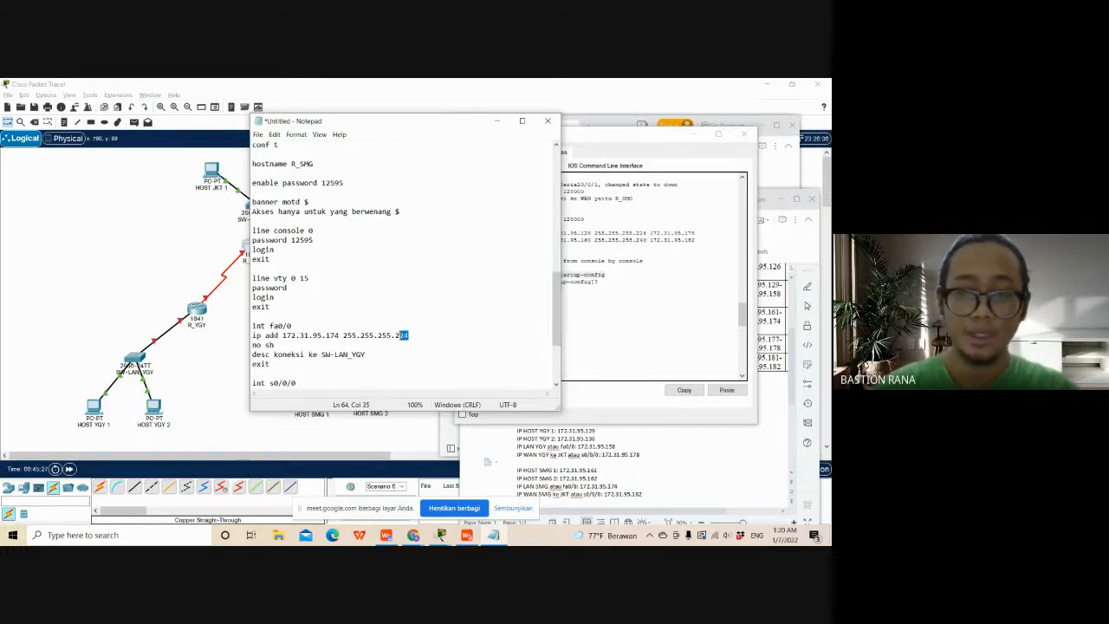
{"action": "type", "text": "40"}
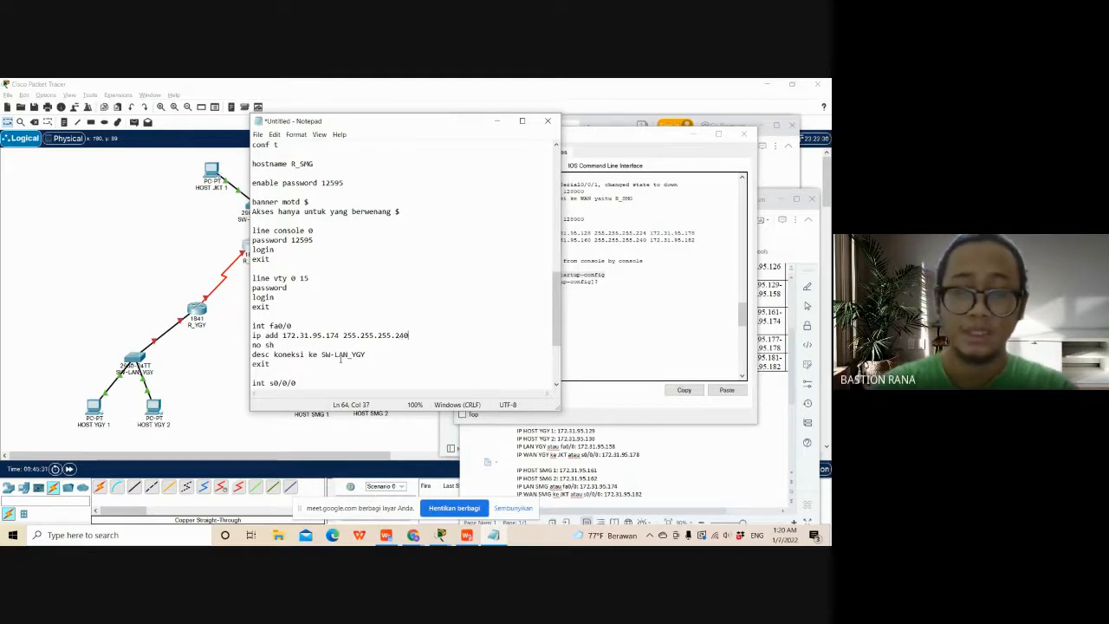
{"action": "left_click_drag", "start_coordinate": [369, 354], "coordinate": [352, 356]}
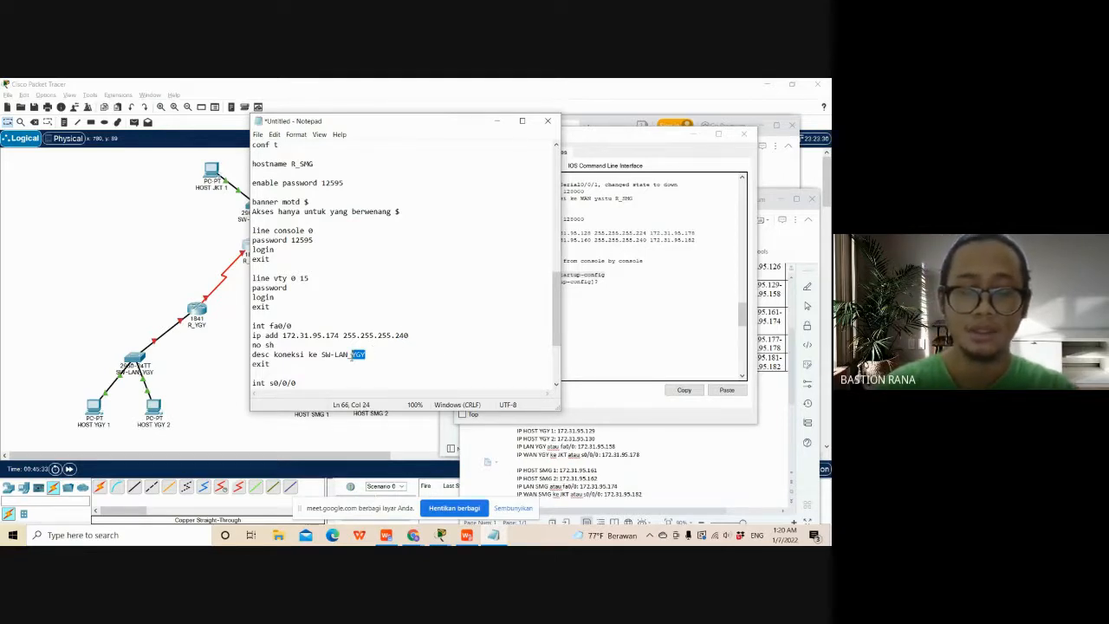
{"action": "type", "text": "SMG"}
- Select the last octet of the s0/0/0 IP address in the R_SMG script for replacement
{"action": "scroll", "coordinate": [355, 347], "scroll_direction": "down", "scroll_amount": 3}
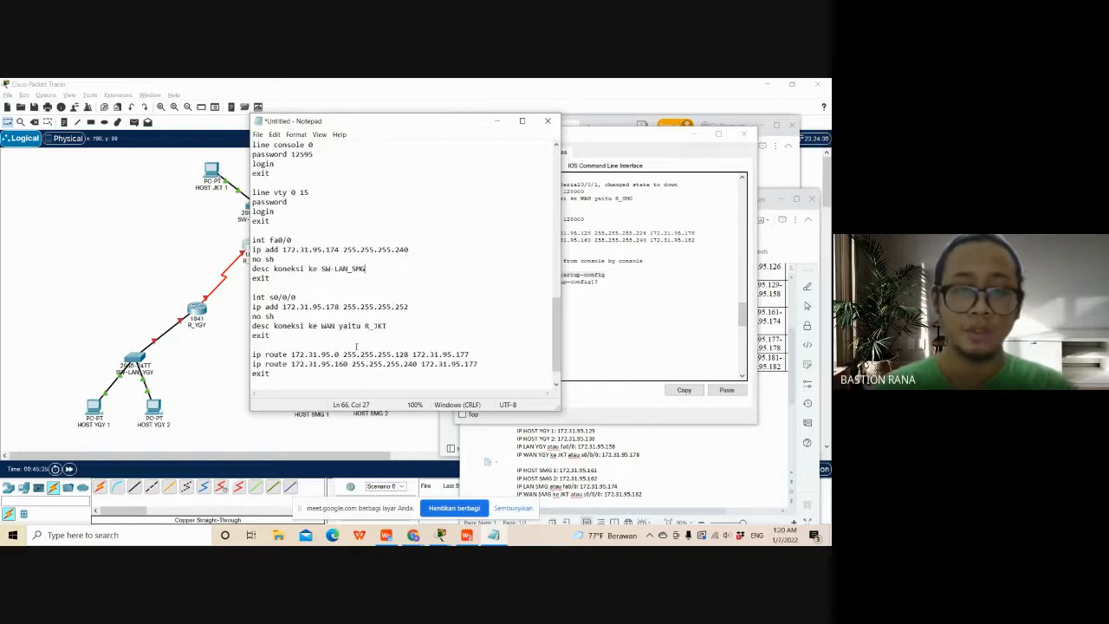
{"action": "left_click", "coordinate": [419, 333]}
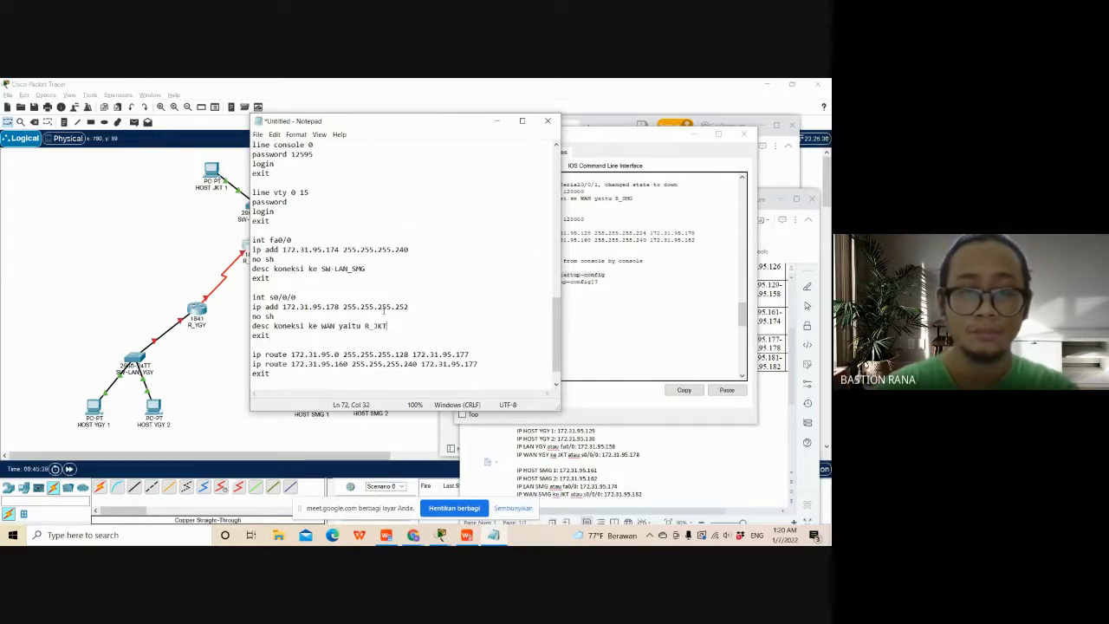
{"action": "left_click_drag", "start_coordinate": [340, 307], "coordinate": [327, 307]}
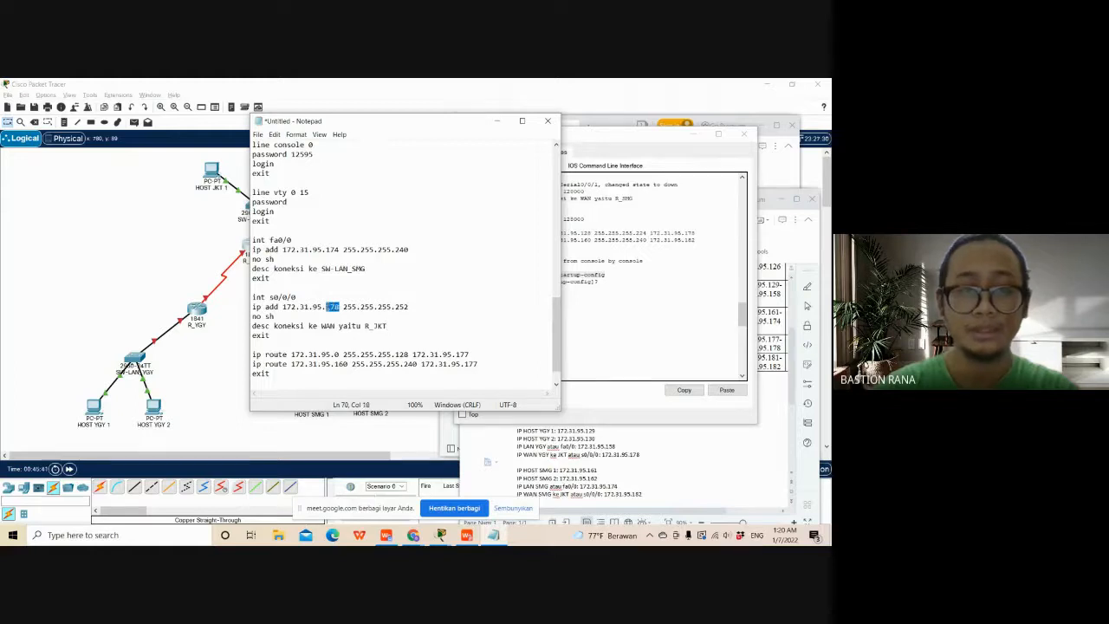
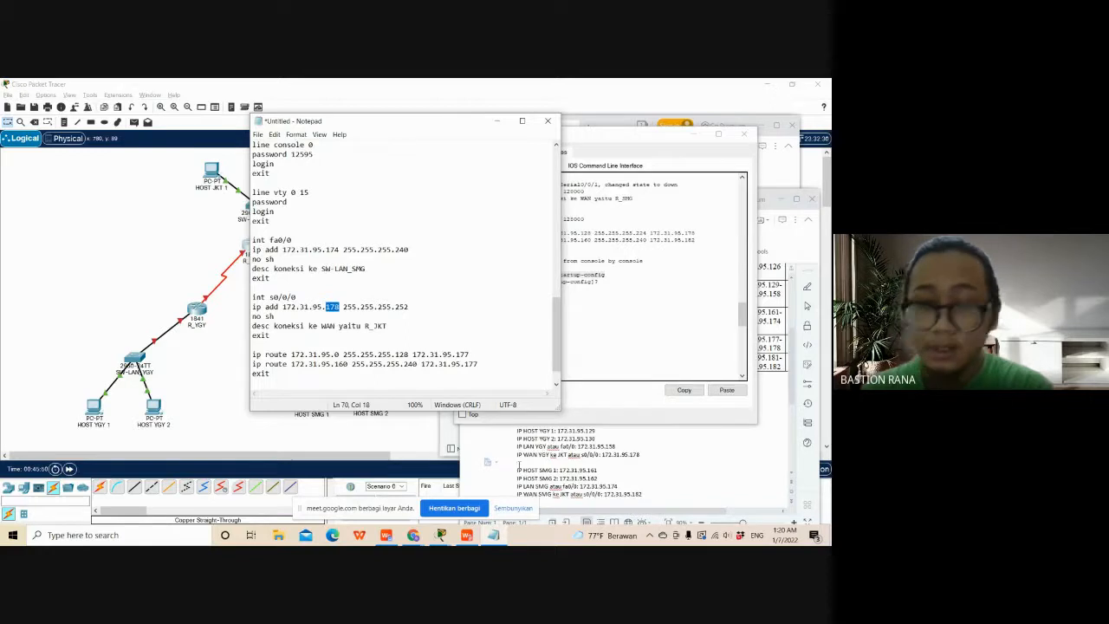
- Set the IP address of interface s0/0/0 in the R_SMG script to 172.31.95.182
{"action": "type", "text": "182"}
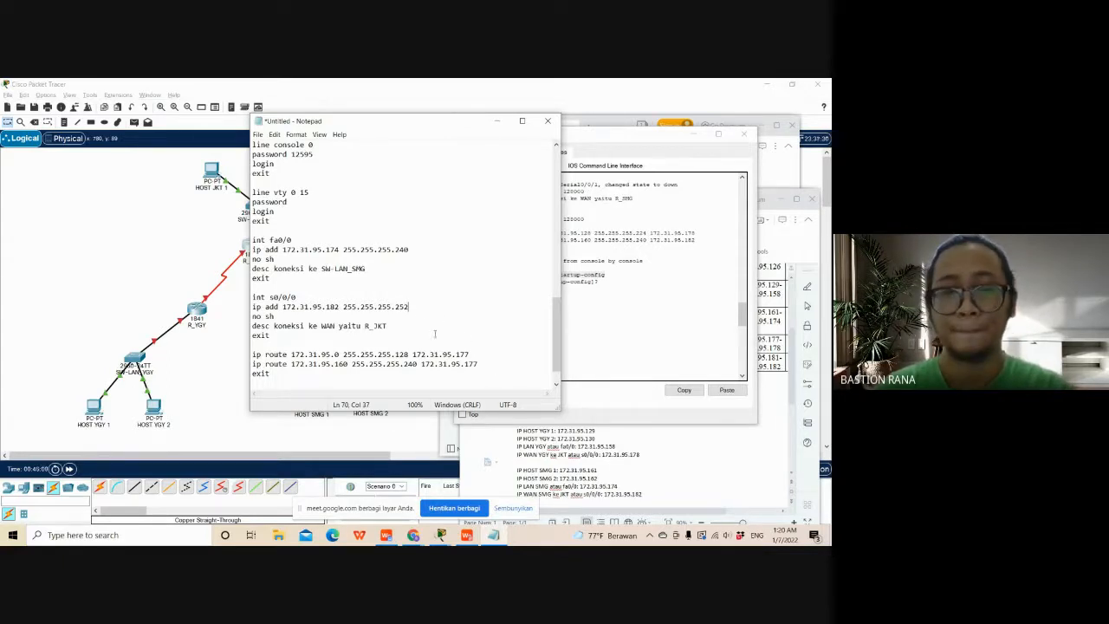
{"action": "left_click_drag", "start_coordinate": [388, 326], "coordinate": [377, 327]}
{"action": "left_click", "coordinate": [387, 327]}
{"action": "left_click", "coordinate": [417, 373]}
{"action": "type", "text": "copy running-config startup-config  exit"}
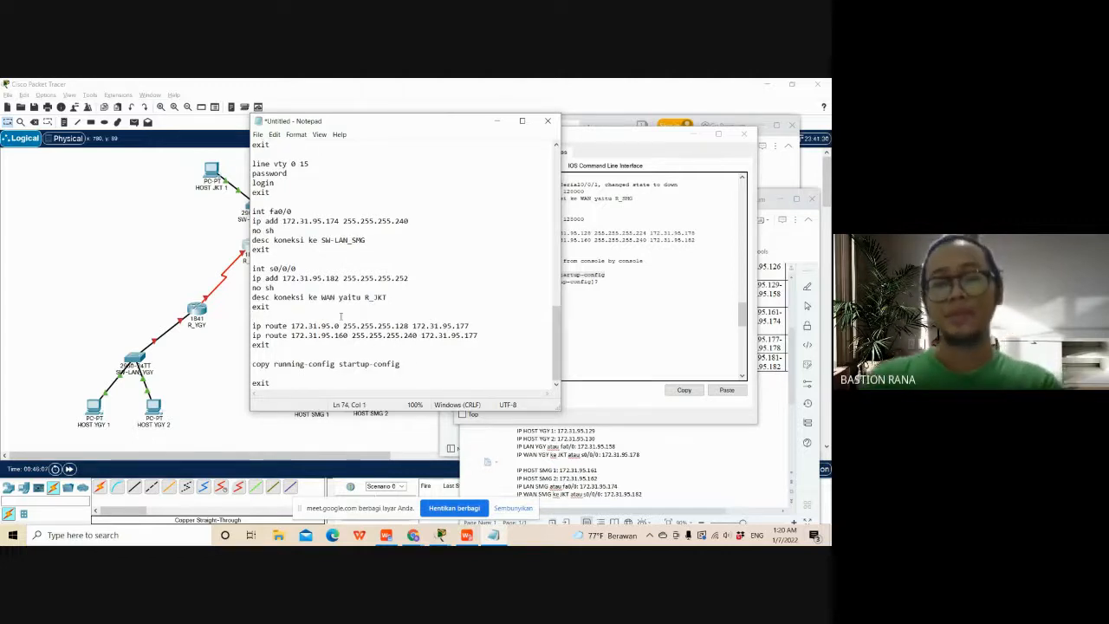
- Change the next hop of R_SMG's static route to network 172.31.95.0 to 172.31.95.181
{"action": "left_click", "coordinate": [338, 325]}
{"action": "left_click_drag", "start_coordinate": [338, 325], "coordinate": [333, 326]}
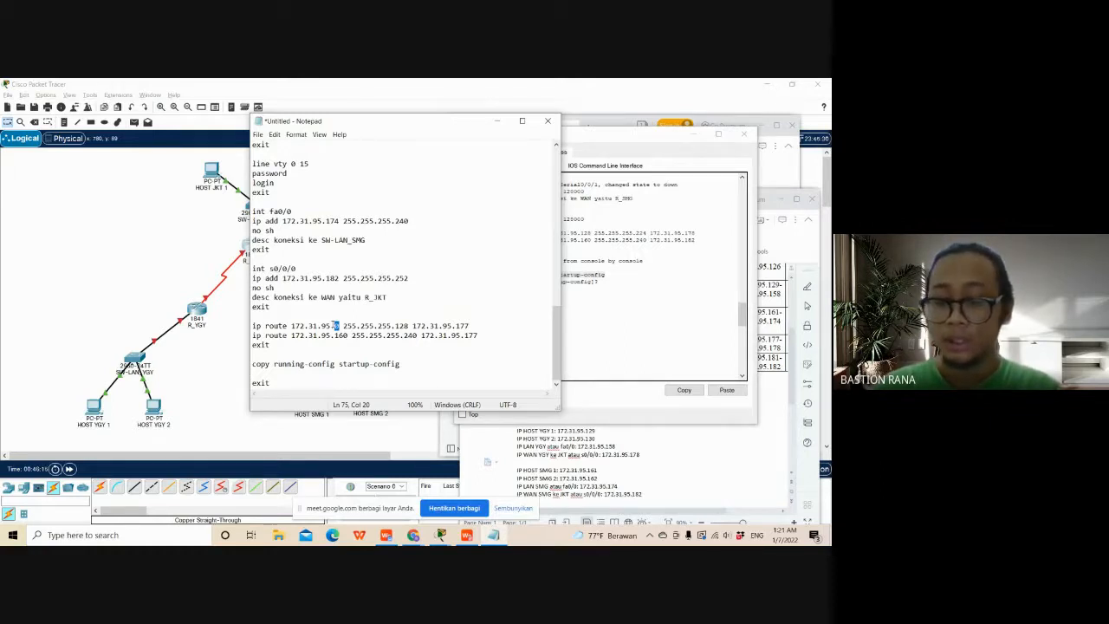
{"action": "left_click", "coordinate": [340, 328]}
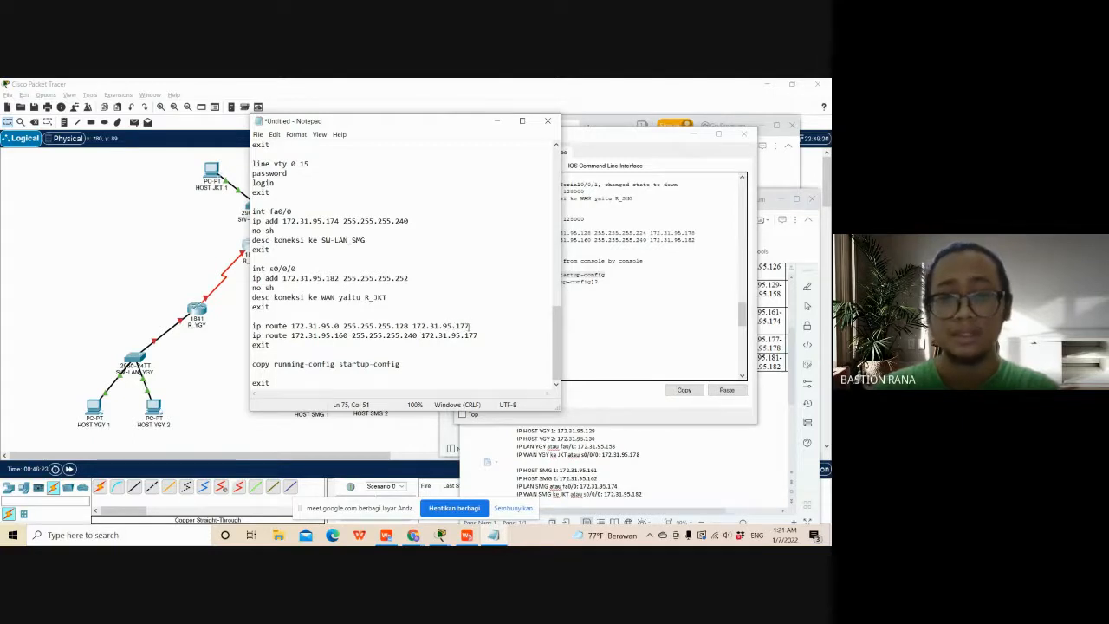
{"action": "key", "text": "shift+Left"}
{"action": "key", "text": "shift+Left"}
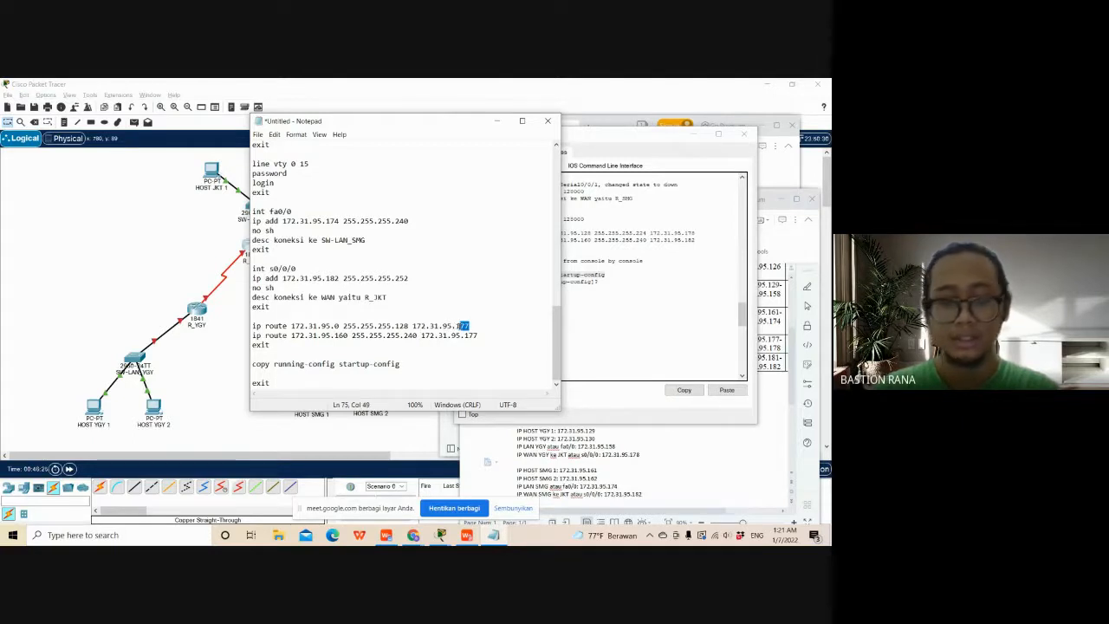
{"action": "type", "text": "81"}
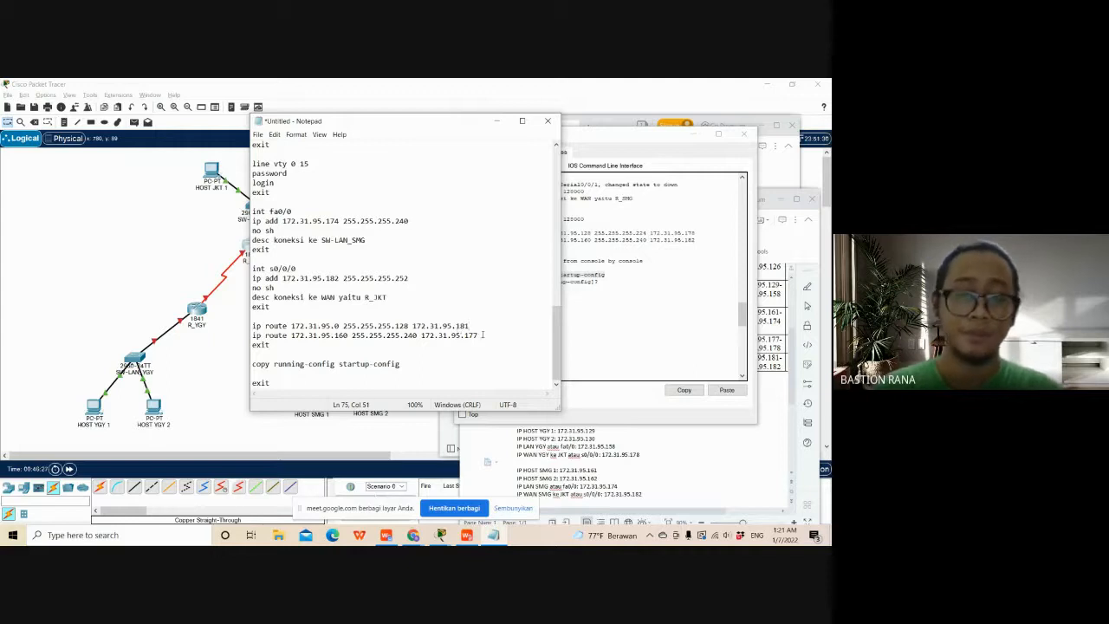
- Change R_SMG's second static route to network 172.31.95.128, mask 255.255.255.224, next hop 172.31.95.181
{"action": "left_click_drag", "start_coordinate": [347, 337], "coordinate": [334, 337]}
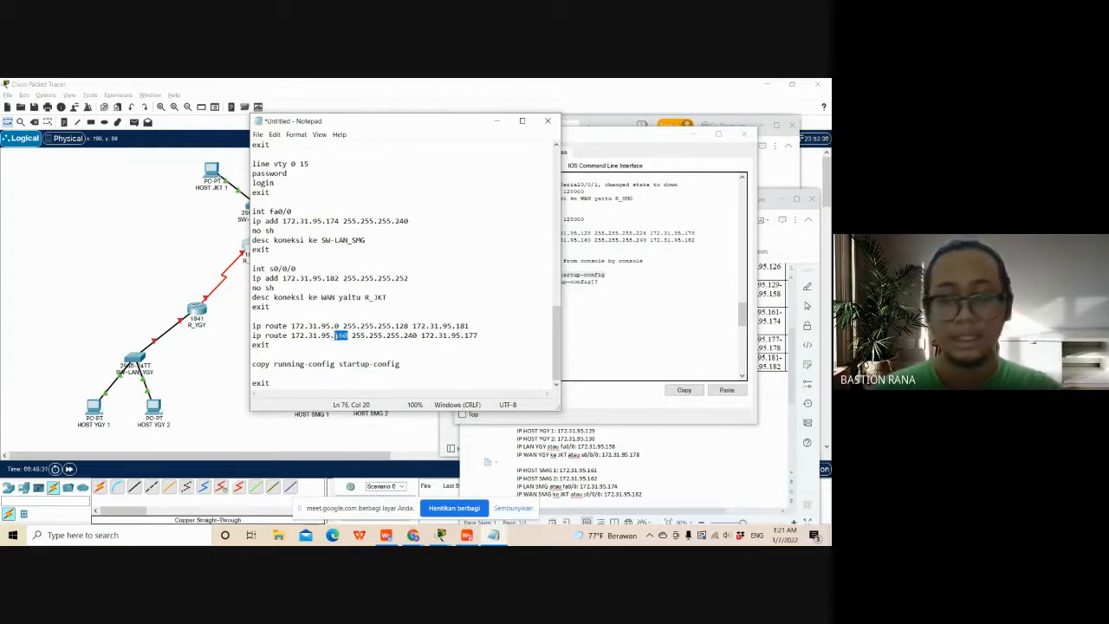
{"action": "type", "text": "128"}
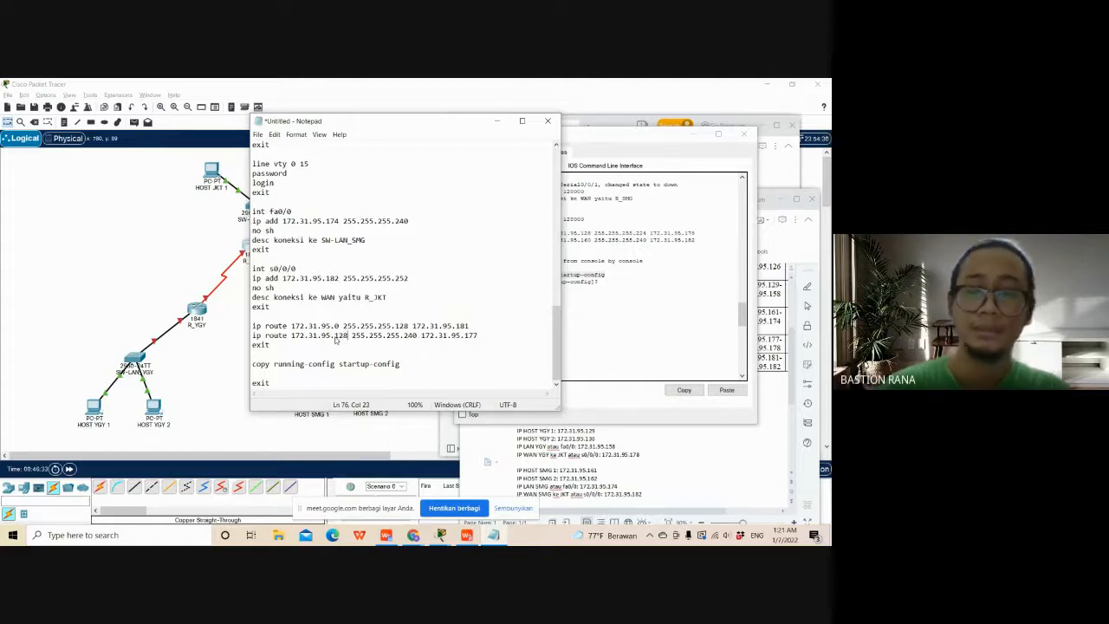
{"action": "left_click_drag", "start_coordinate": [418, 336], "coordinate": [409, 337]}
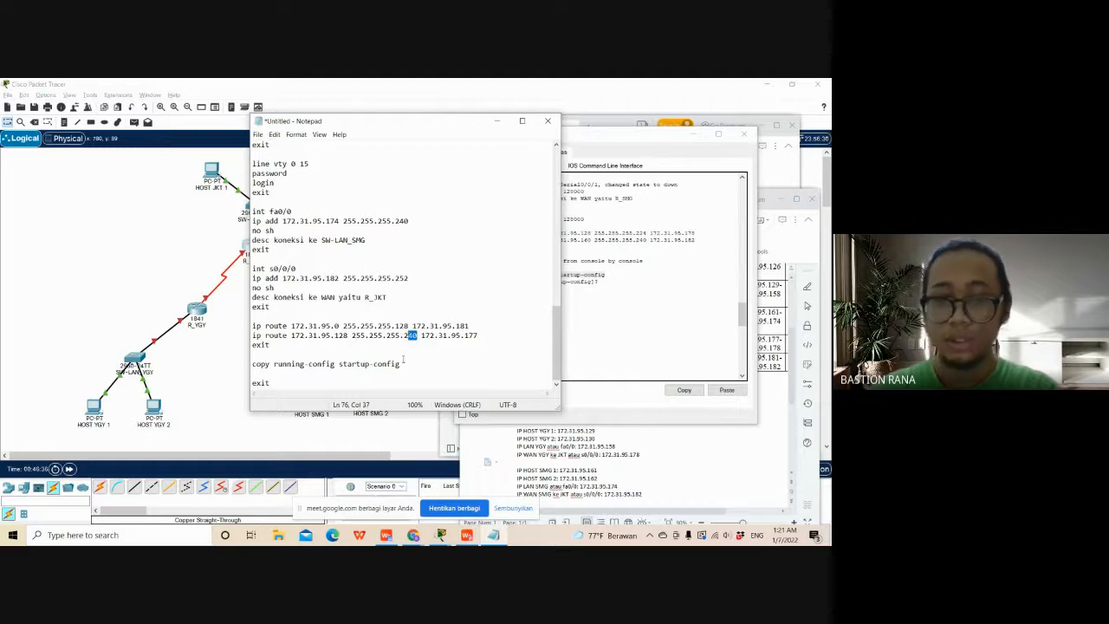
{"action": "type", "text": "24"}
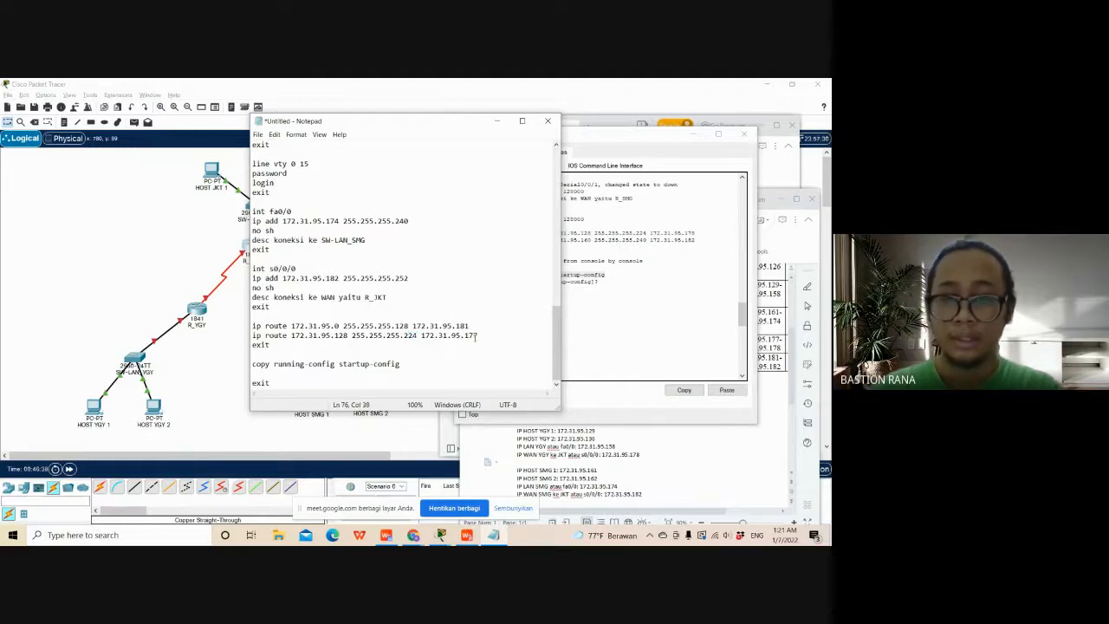
{"action": "left_click_drag", "start_coordinate": [478, 336], "coordinate": [474, 337]}
{"action": "type", "text": "181"}
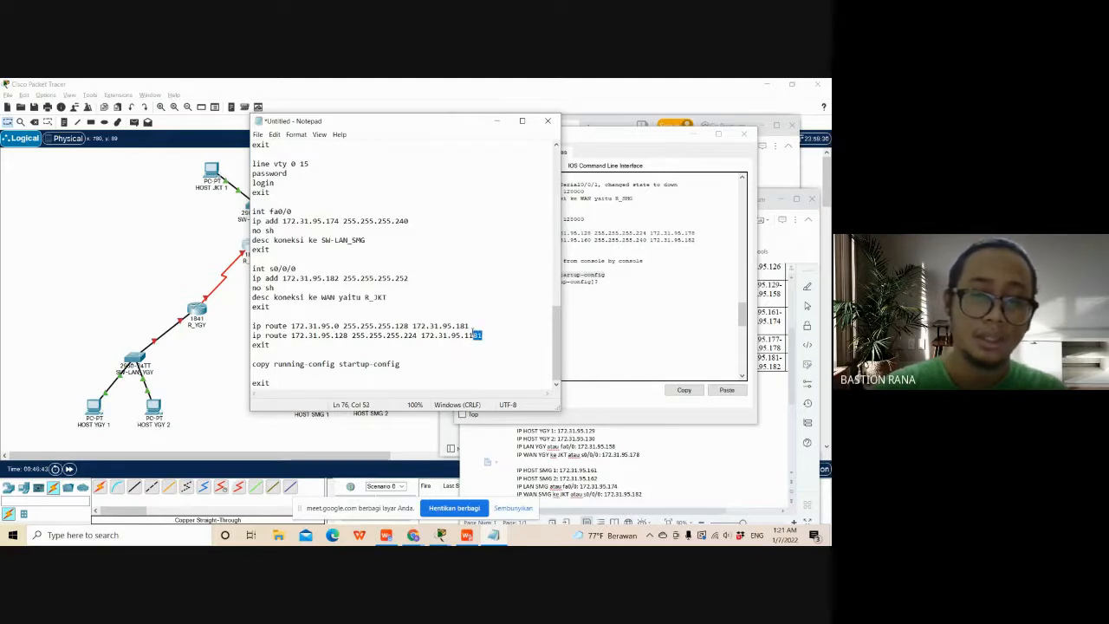
{"action": "key", "text": "BackSpace"}
{"action": "key", "text": "BackSpace"}
{"action": "type", "text": "81"}
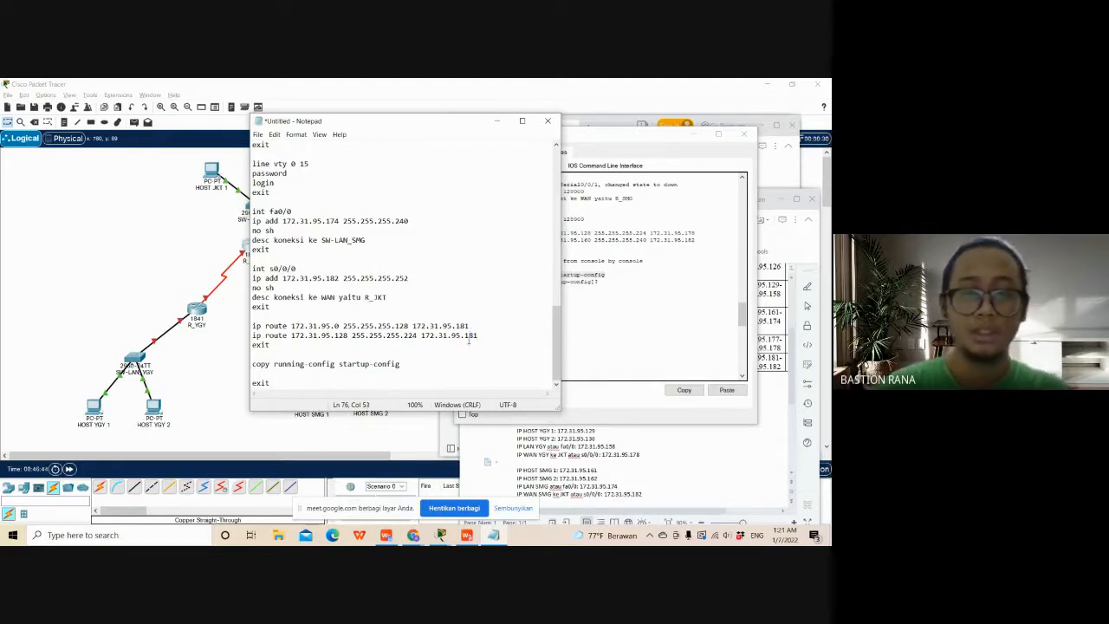
- Minimize the R_JKT and document windows, uncover the topology, and open the command-line interface of router R_YGY
{"action": "scroll", "coordinate": [466, 370], "scroll_direction": "up", "scroll_amount": 10}
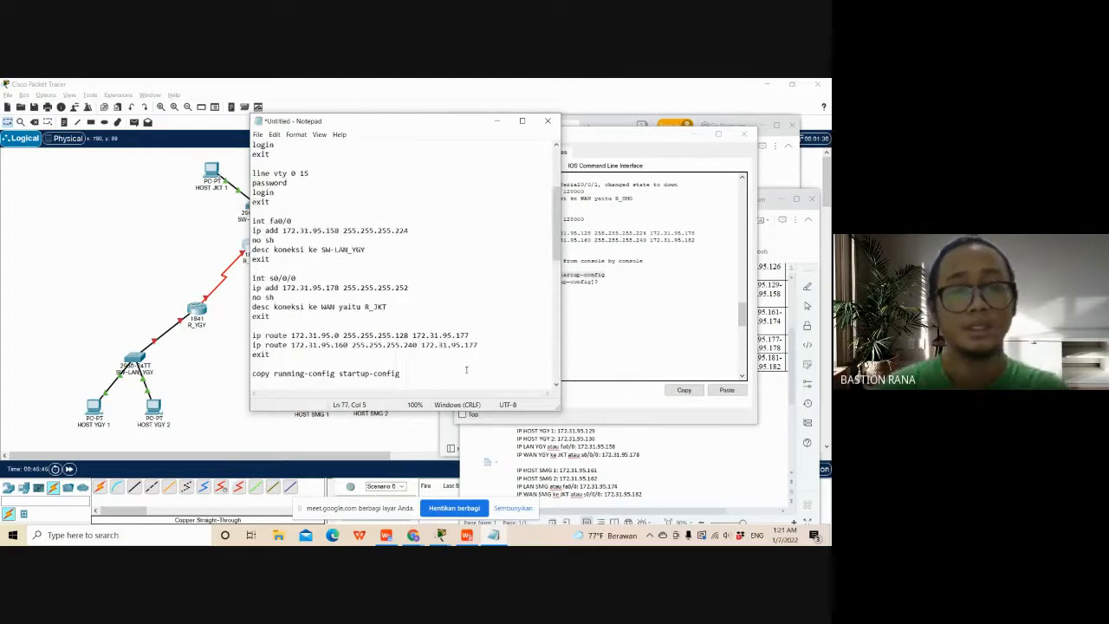
{"action": "left_click", "coordinate": [693, 134]}
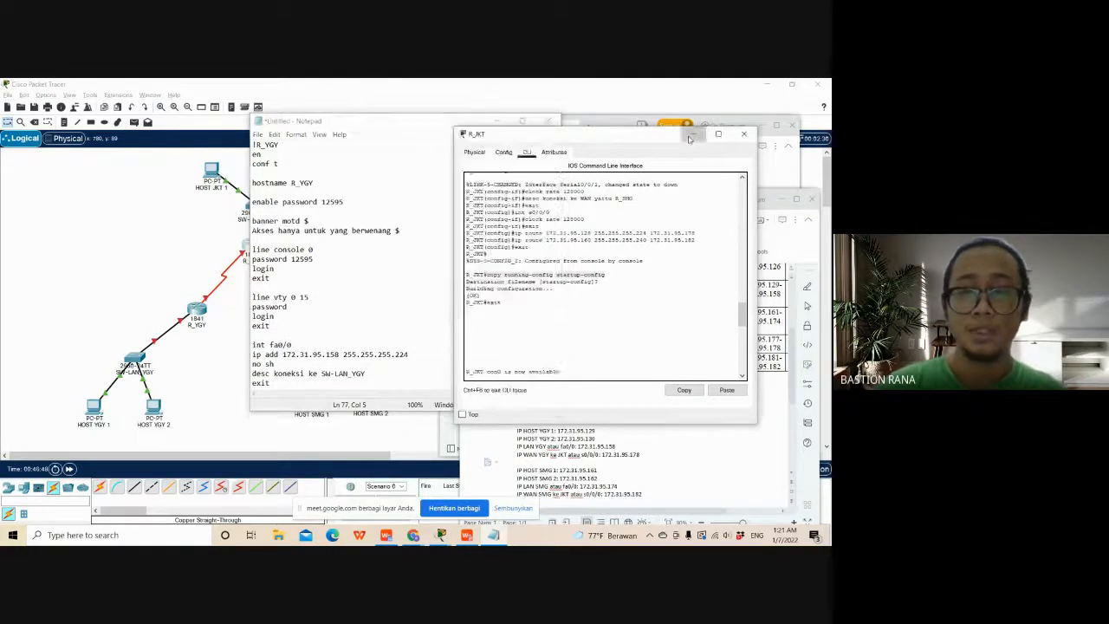
{"action": "left_click", "coordinate": [782, 198]}
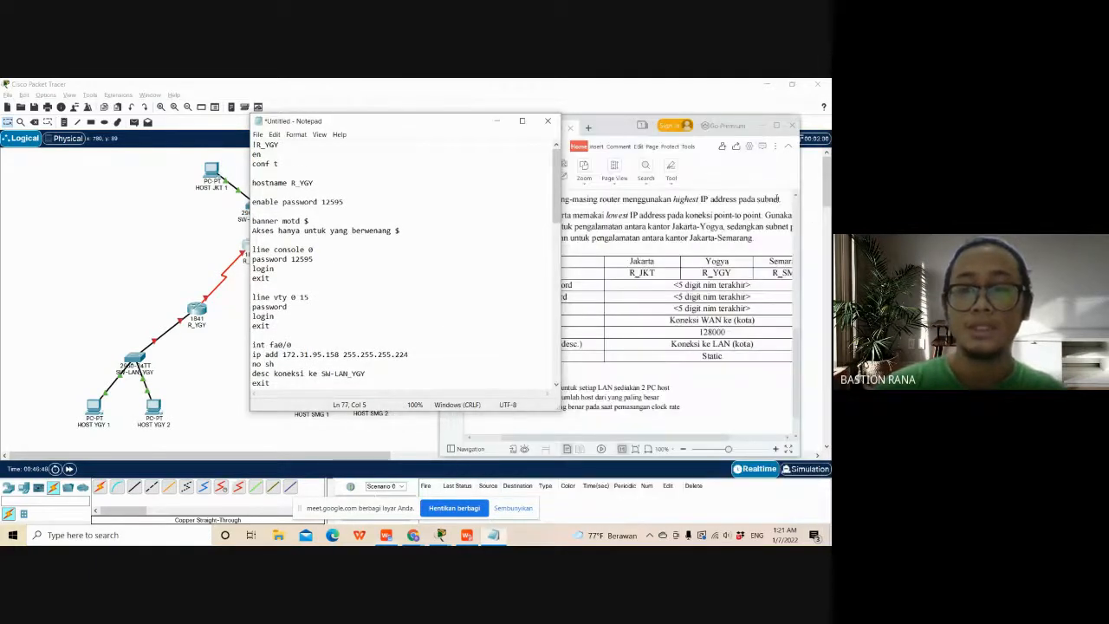
{"action": "left_click", "coordinate": [762, 127]}
{"action": "left_click_drag", "start_coordinate": [398, 123], "coordinate": [535, 120]}
{"action": "left_click", "coordinate": [197, 308]}
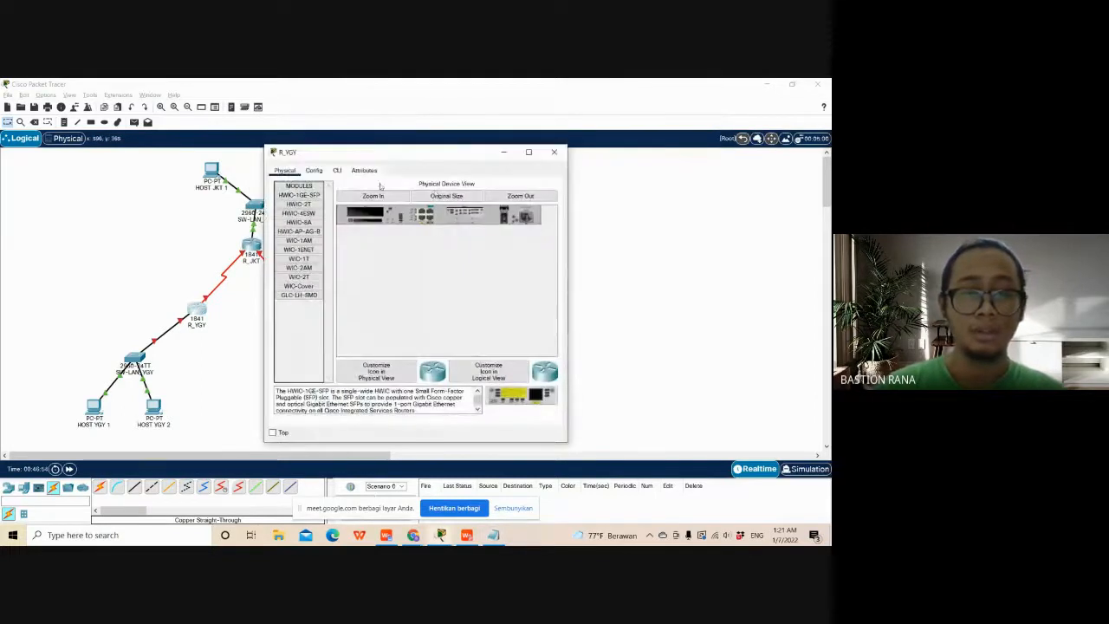
{"action": "left_click", "coordinate": [339, 170]}
{"action": "left_click_drag", "start_coordinate": [357, 153], "coordinate": [275, 133]}
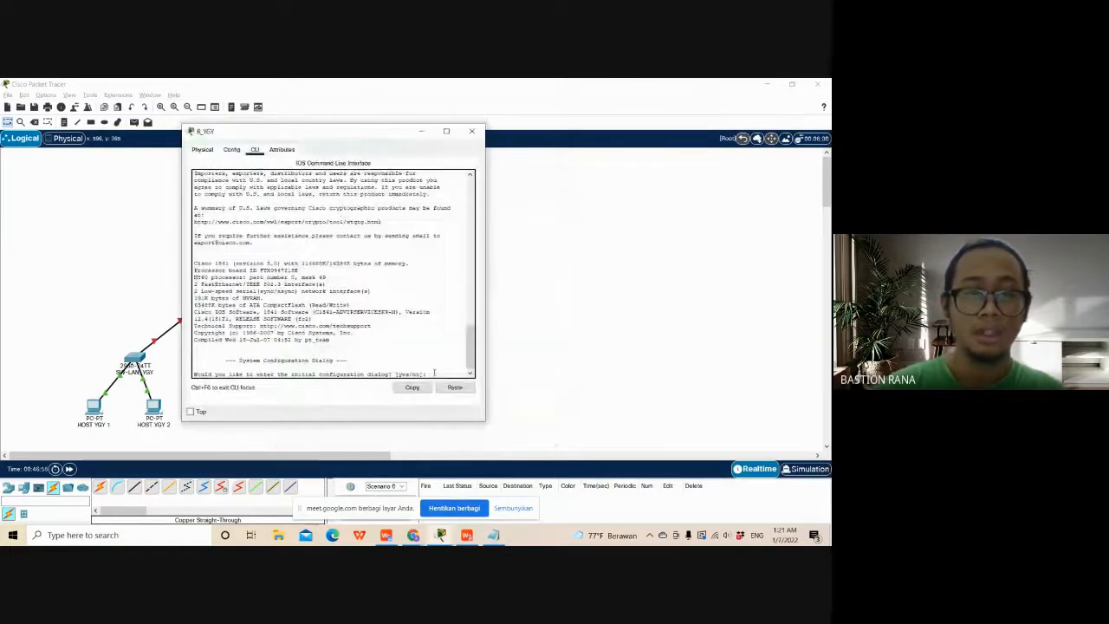
- Answer no to the initial configuration dialog on R_YGY and start the router's command prompt
{"action": "type", "text": "no"}
{"action": "key", "text": "Return"}
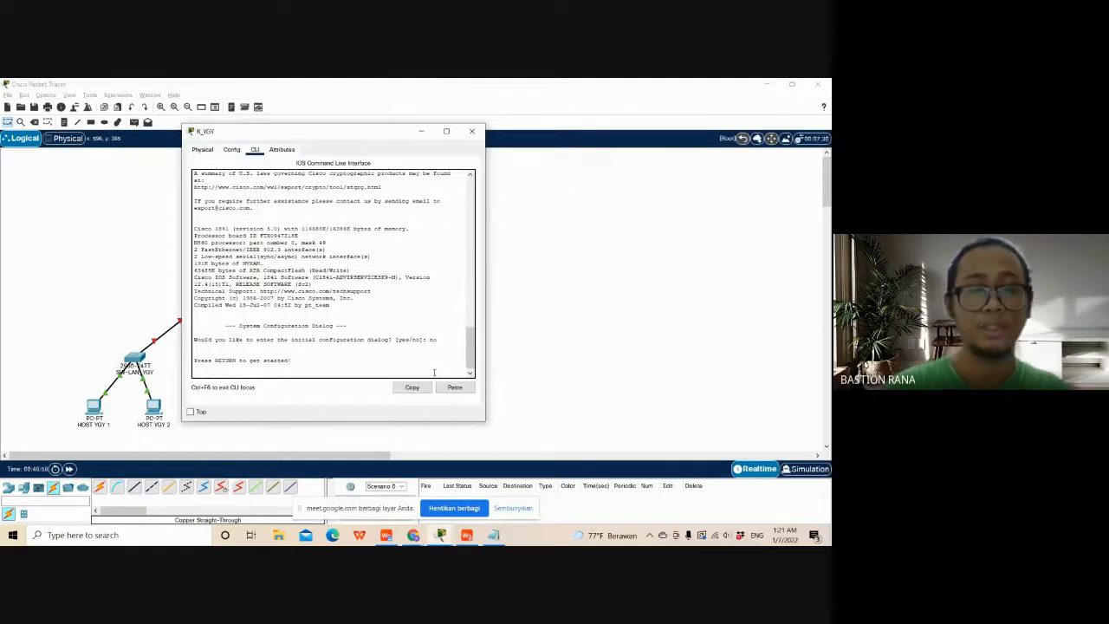
{"action": "key", "text": "Return"}
- Switch to Notepad and review the R_YGY and R_SMG command scripts, including their interface addresses and static routes
{"action": "key", "text": "alt+Tab"}
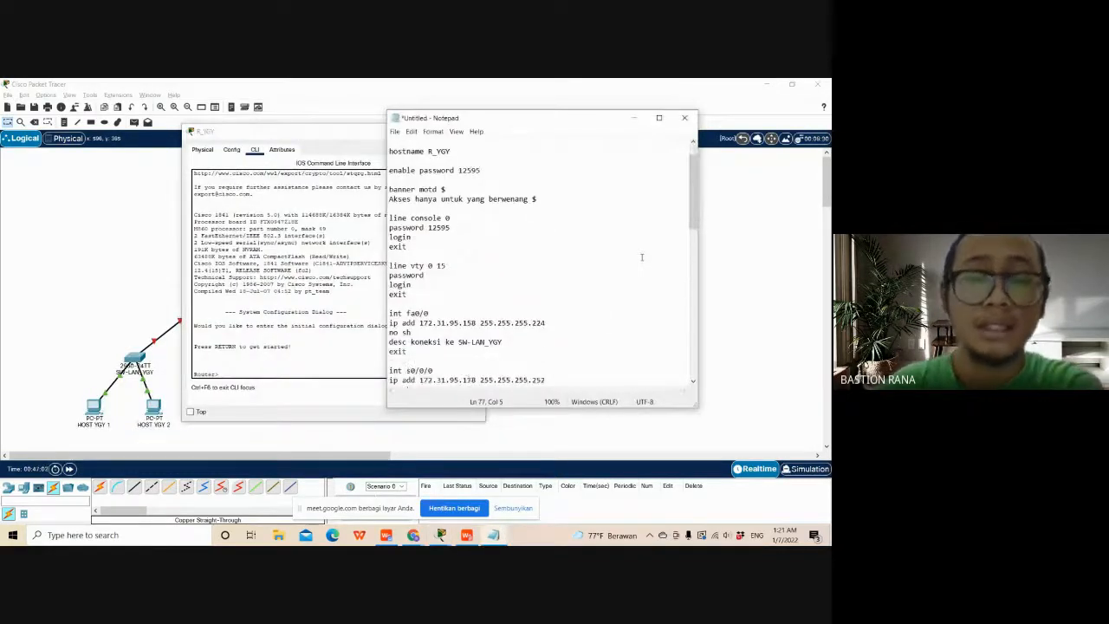
{"action": "scroll", "coordinate": [606, 269], "scroll_direction": "down", "scroll_amount": 4}
{"action": "scroll", "coordinate": [593, 279], "scroll_direction": "up", "scroll_amount": 6}
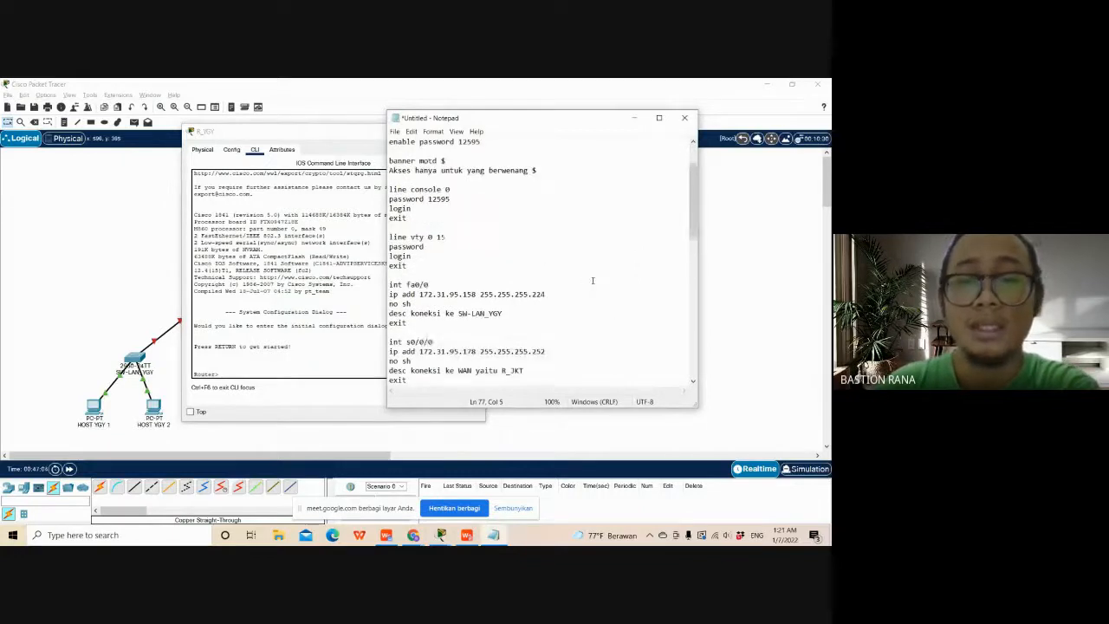
{"action": "scroll", "coordinate": [592, 280], "scroll_direction": "down", "scroll_amount": 4}
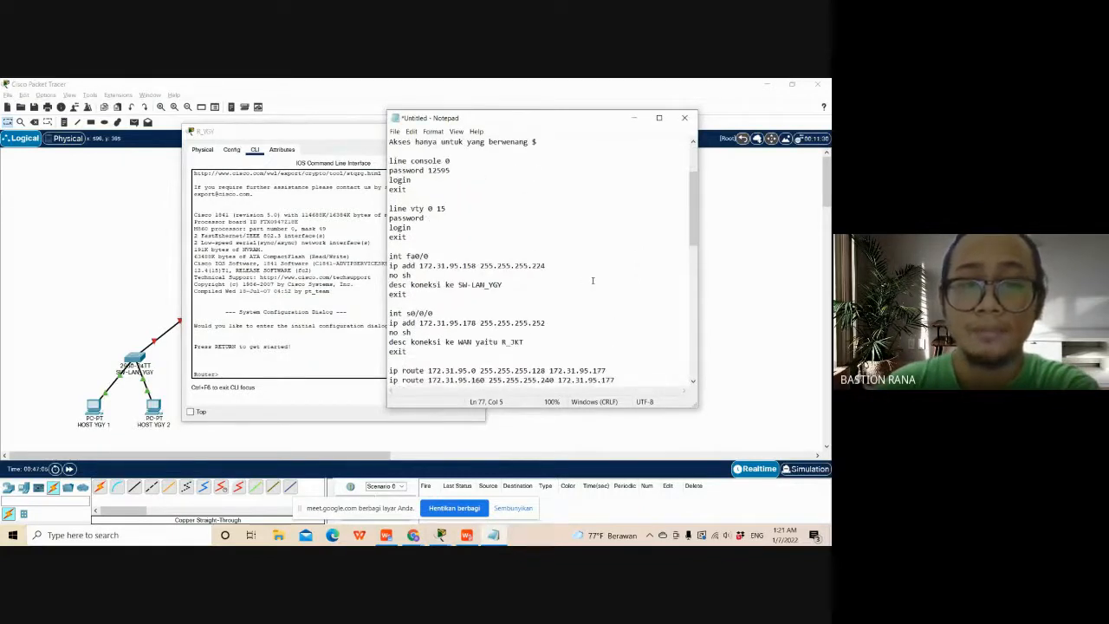
{"action": "scroll", "coordinate": [593, 280], "scroll_direction": "up", "scroll_amount": 3}
{"action": "scroll", "coordinate": [557, 269], "scroll_direction": "down", "scroll_amount": 5}
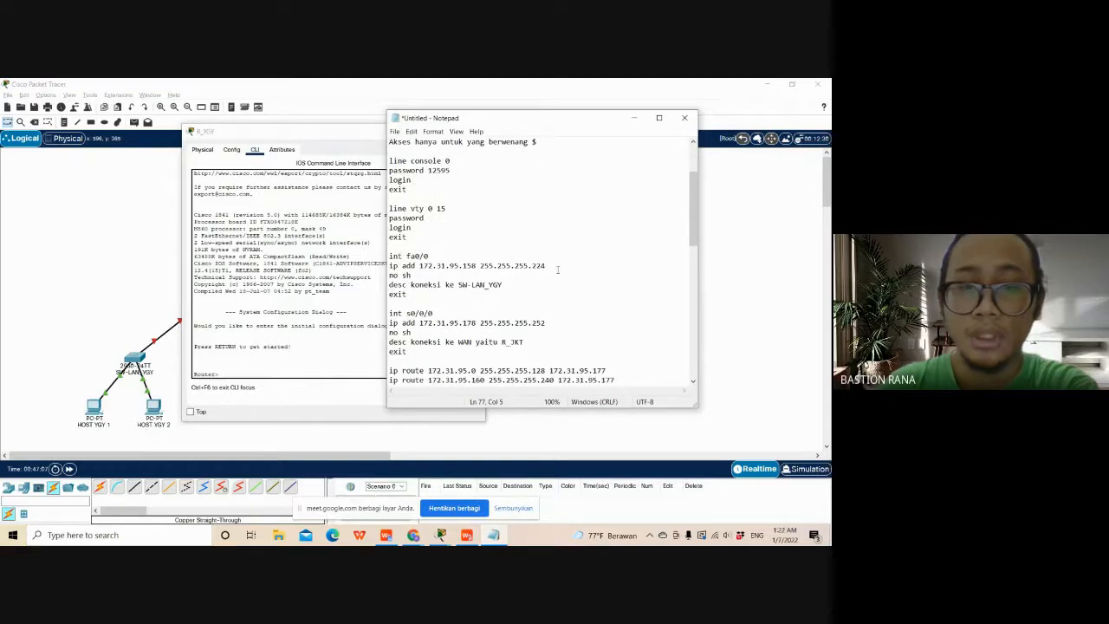
{"action": "scroll", "coordinate": [580, 304], "scroll_direction": "down", "scroll_amount": 11}
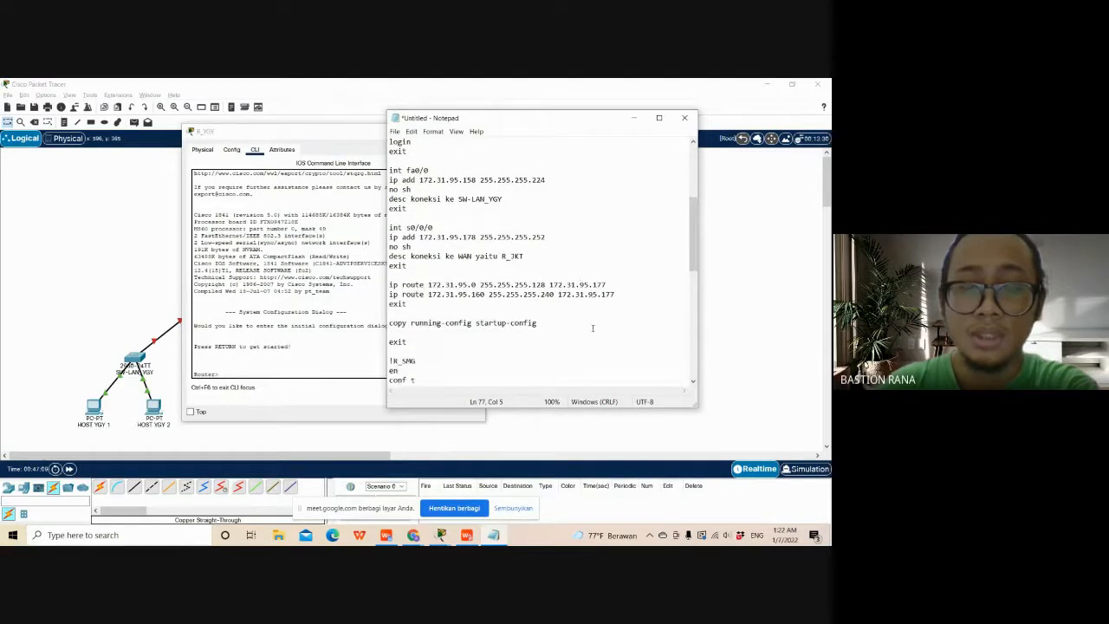
{"action": "scroll", "coordinate": [594, 328], "scroll_direction": "down", "scroll_amount": 3}
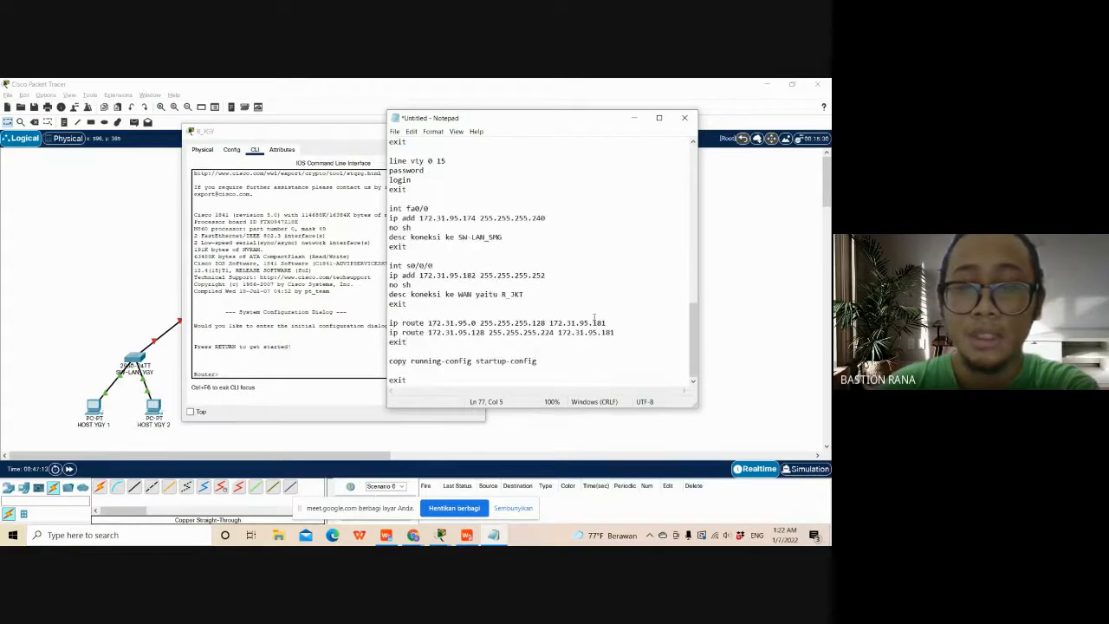
{"action": "scroll", "coordinate": [594, 317], "scroll_direction": "up", "scroll_amount": 8}
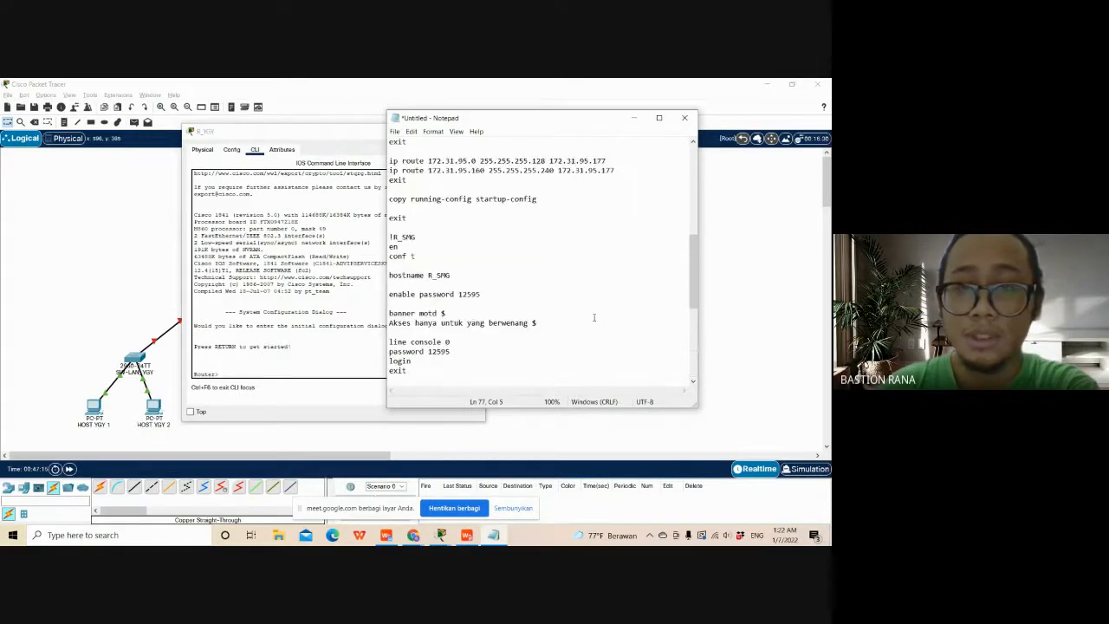
{"action": "scroll", "coordinate": [593, 317], "scroll_direction": "up", "scroll_amount": 2}
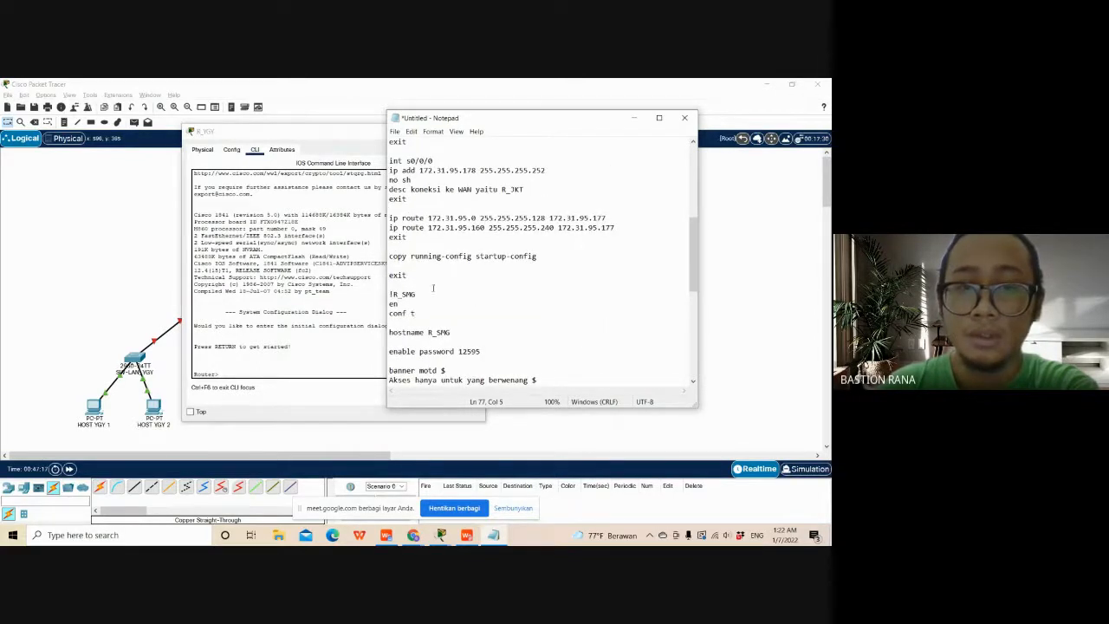
- Copy the R_YGY command block, including its enable and console passwords, and paste it into the R_YGY command line
{"action": "left_click", "coordinate": [424, 275]}
{"action": "key", "text": "ctrl+a"}
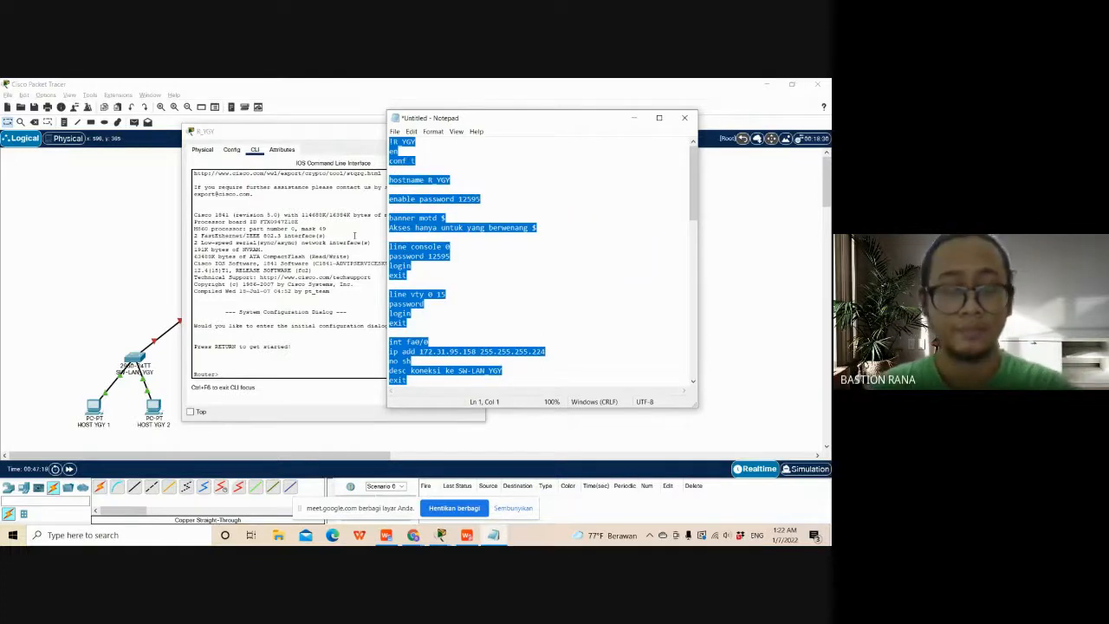
{"action": "left_click", "coordinate": [259, 371]}
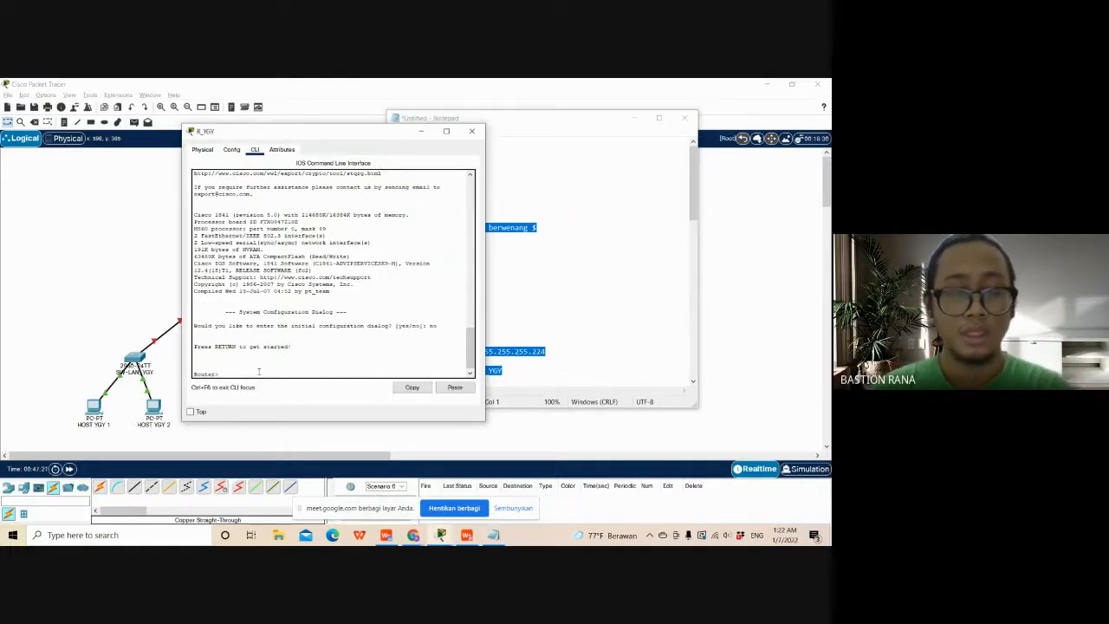
{"action": "left_click", "coordinate": [455, 388]}
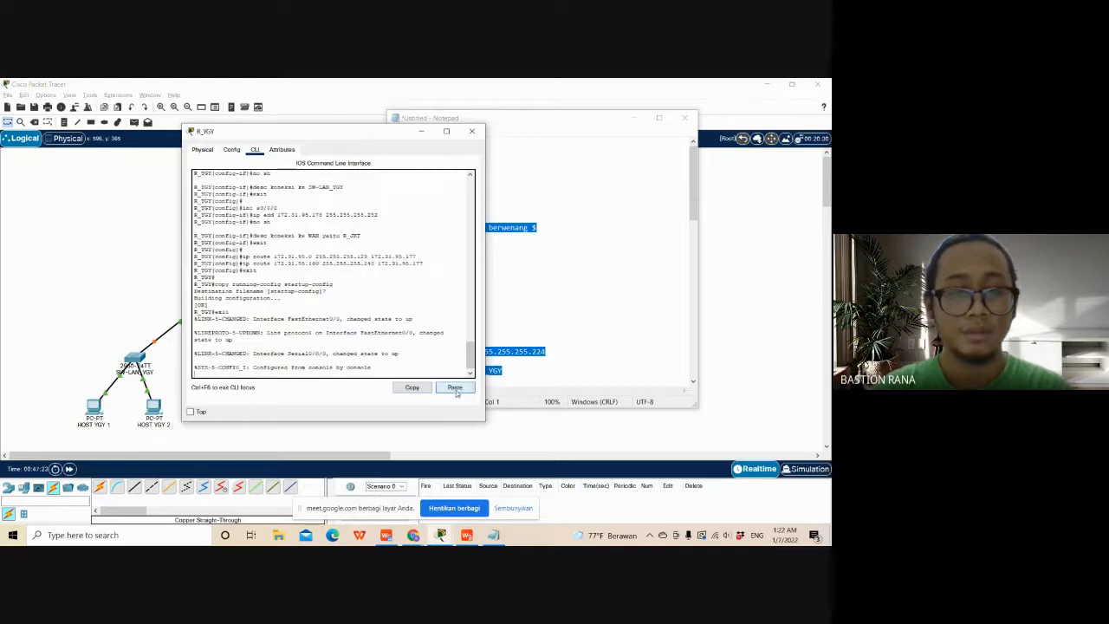
- Examine the R_YGY command-line output for the console and vty lines, interfaces, static routes and configuration save
{"action": "scroll", "coordinate": [406, 315], "scroll_direction": "up", "scroll_amount": 6}
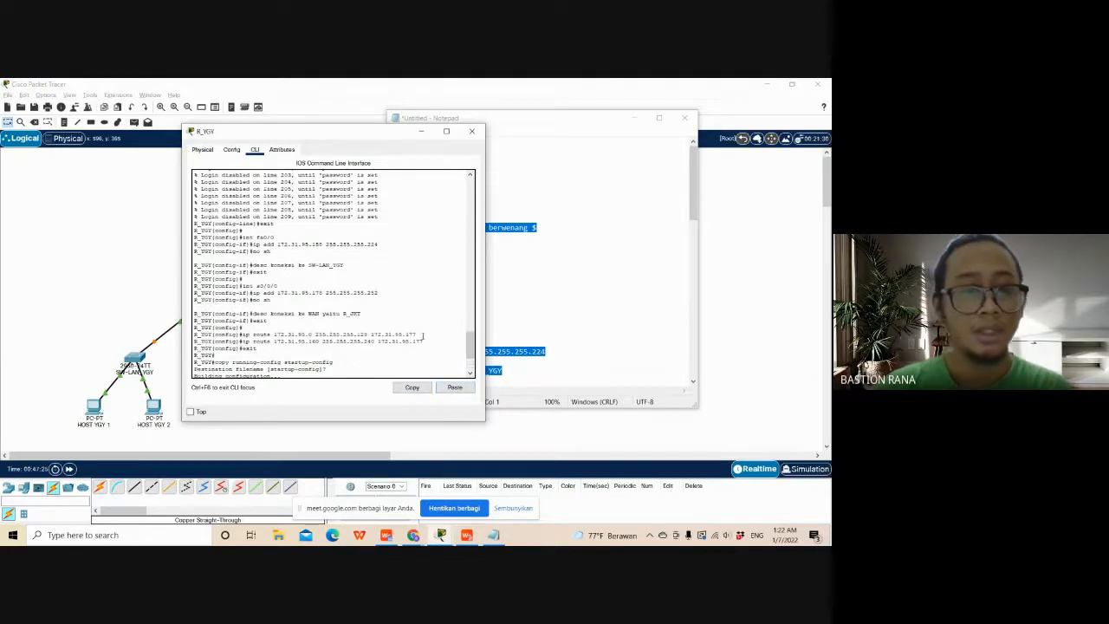
{"action": "scroll", "coordinate": [407, 315], "scroll_direction": "up", "scroll_amount": 2}
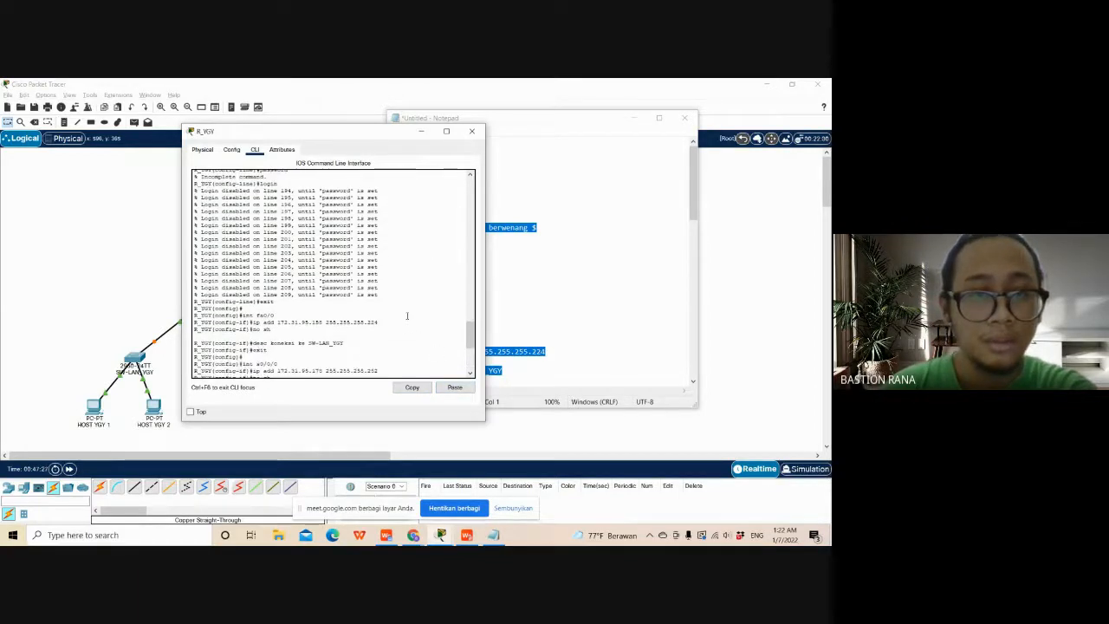
{"action": "scroll", "coordinate": [406, 315], "scroll_direction": "up", "scroll_amount": 3}
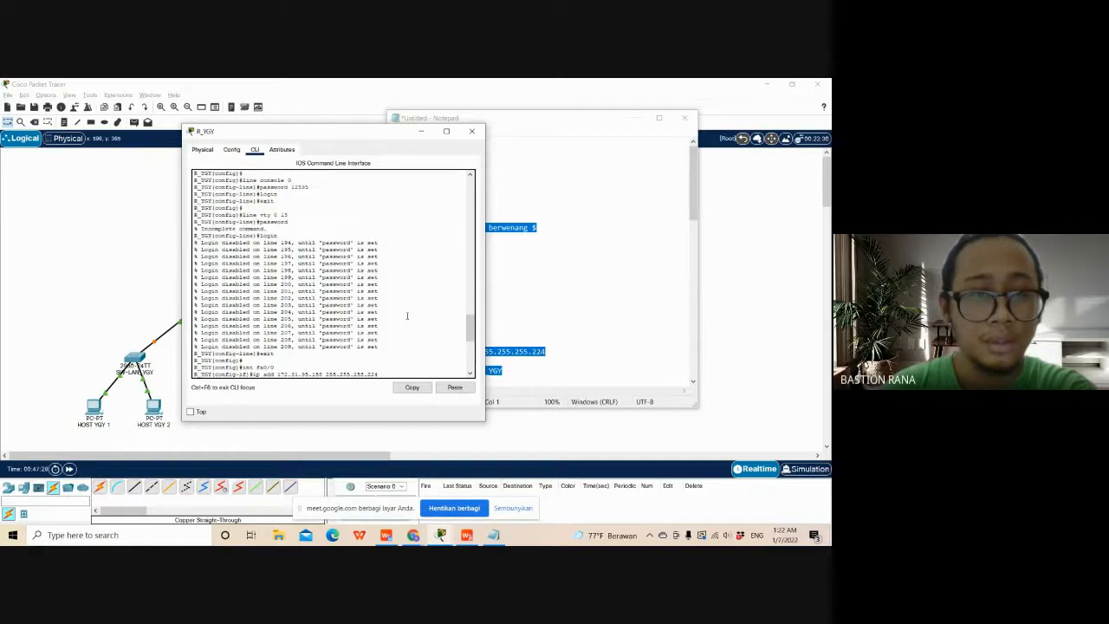
{"action": "scroll", "coordinate": [407, 316], "scroll_direction": "down", "scroll_amount": 10}
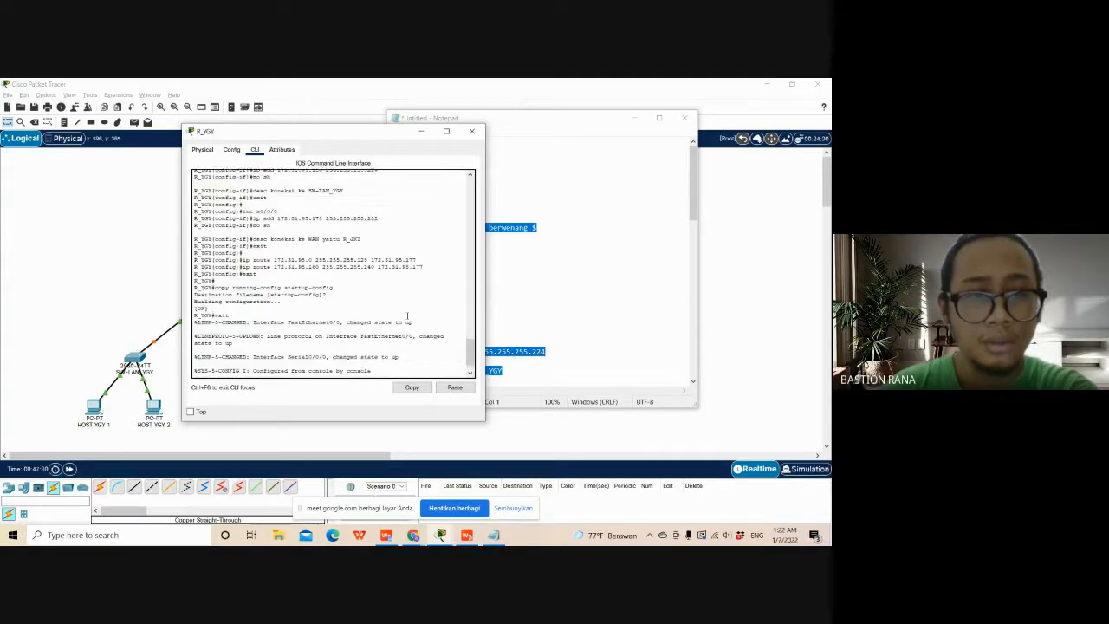
{"action": "scroll", "coordinate": [406, 315], "scroll_direction": "up", "scroll_amount": 8}
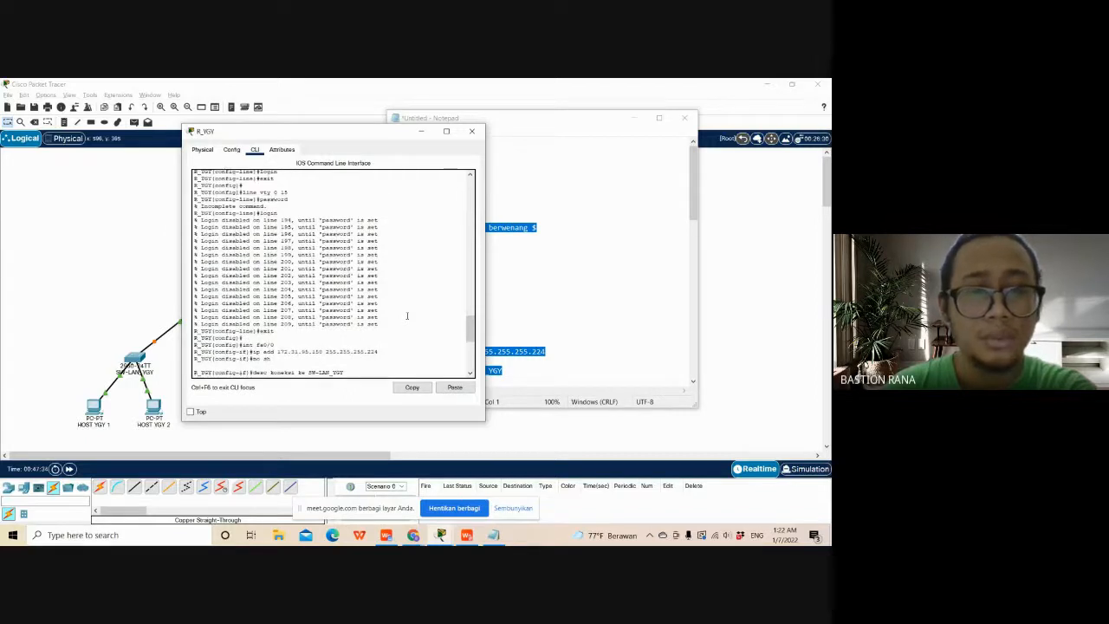
{"action": "scroll", "coordinate": [407, 315], "scroll_direction": "up", "scroll_amount": 1}
{"action": "scroll", "coordinate": [407, 316], "scroll_direction": "down", "scroll_amount": 10}
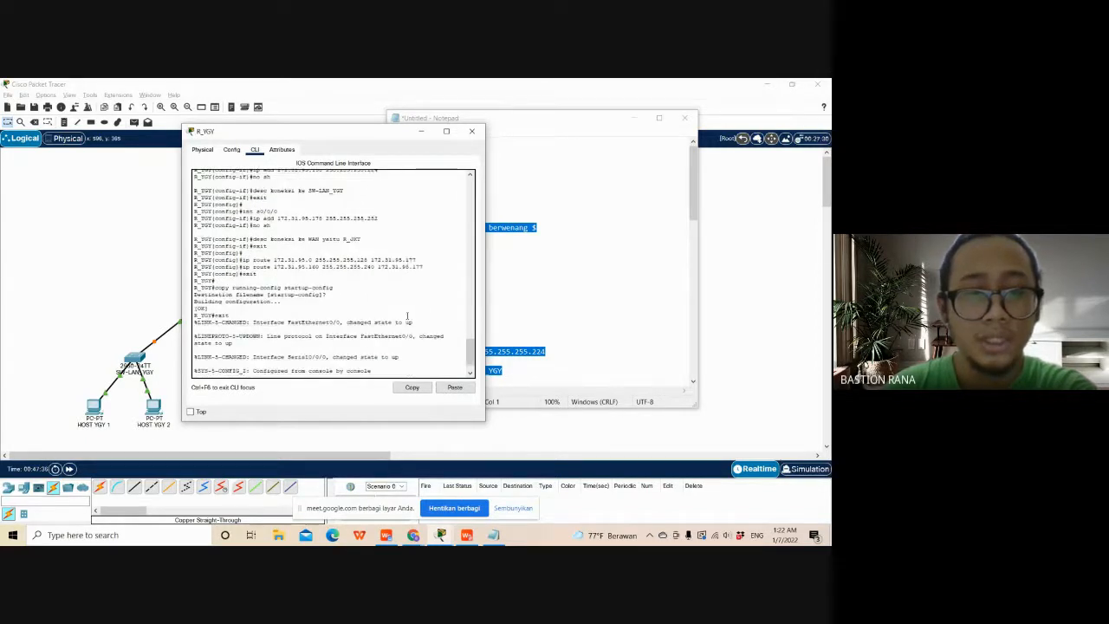
- Examine the R_YGY output again around the line console 0 and line vty 0 15 commands
{"action": "scroll", "coordinate": [406, 316], "scroll_direction": "up", "scroll_amount": 6}
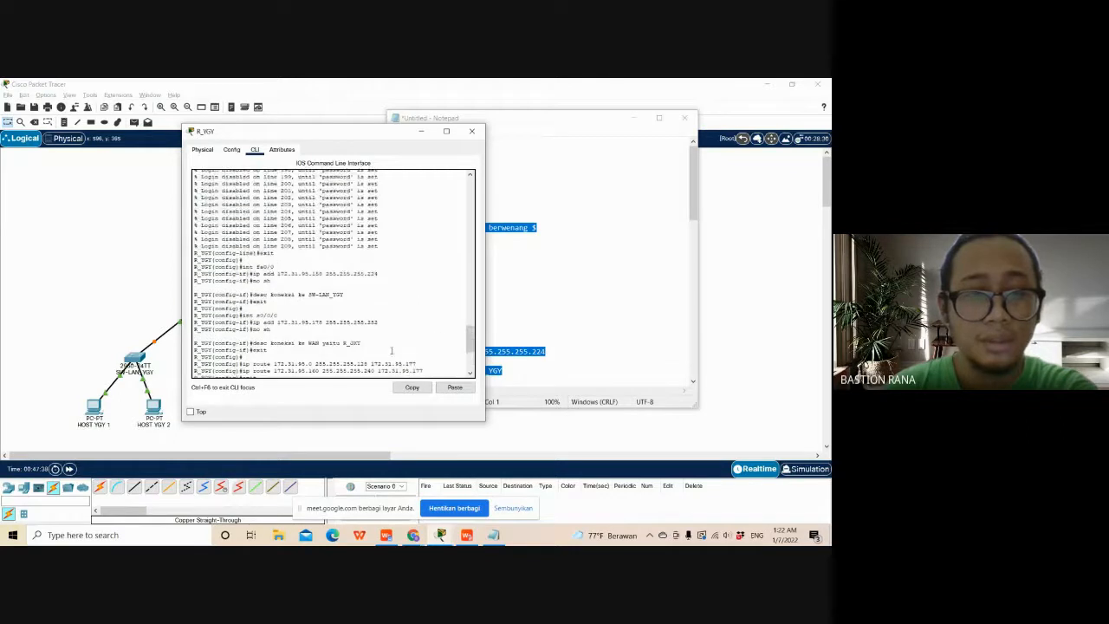
{"action": "scroll", "coordinate": [391, 350], "scroll_direction": "up", "scroll_amount": 2}
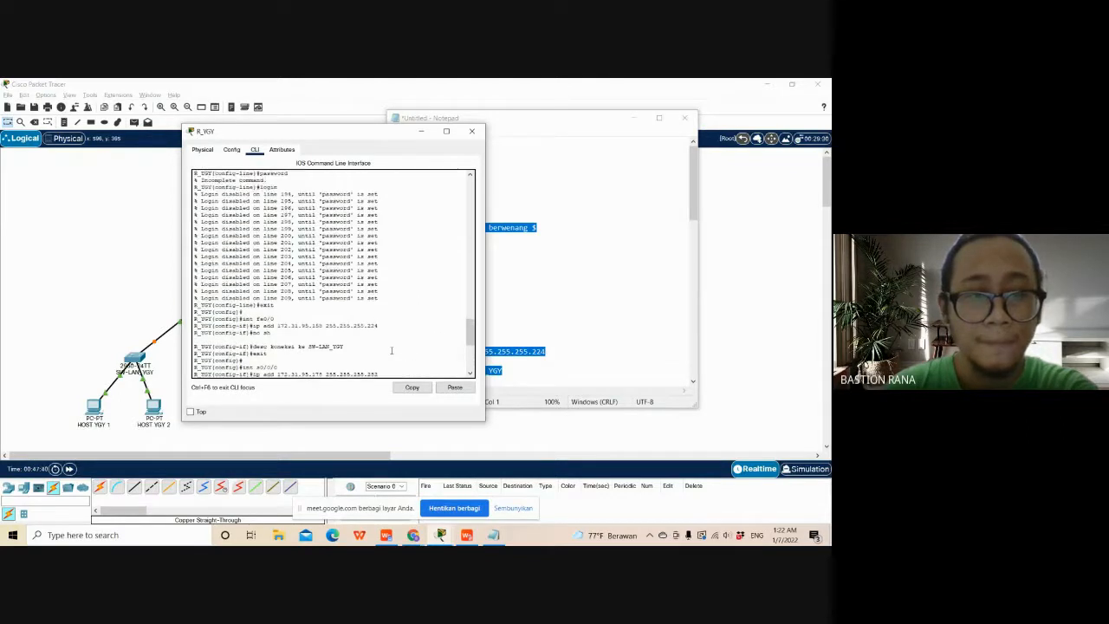
{"action": "scroll", "coordinate": [391, 350], "scroll_direction": "up", "scroll_amount": 10}
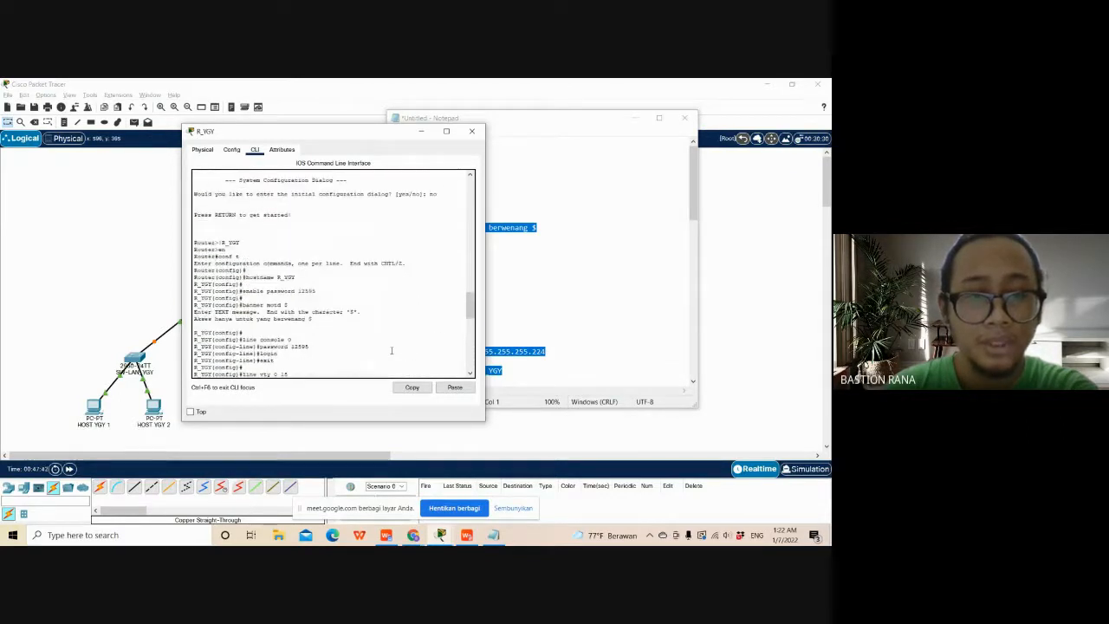
{"action": "scroll", "coordinate": [390, 350], "scroll_direction": "down", "scroll_amount": 1}
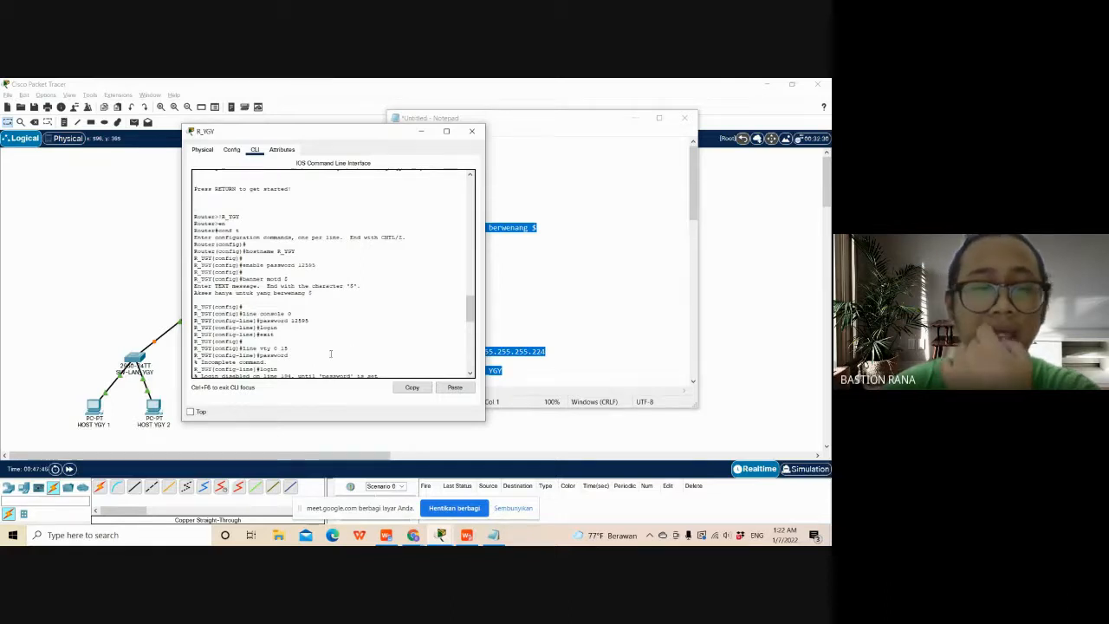
{"action": "scroll", "coordinate": [330, 354], "scroll_direction": "down", "scroll_amount": 5}
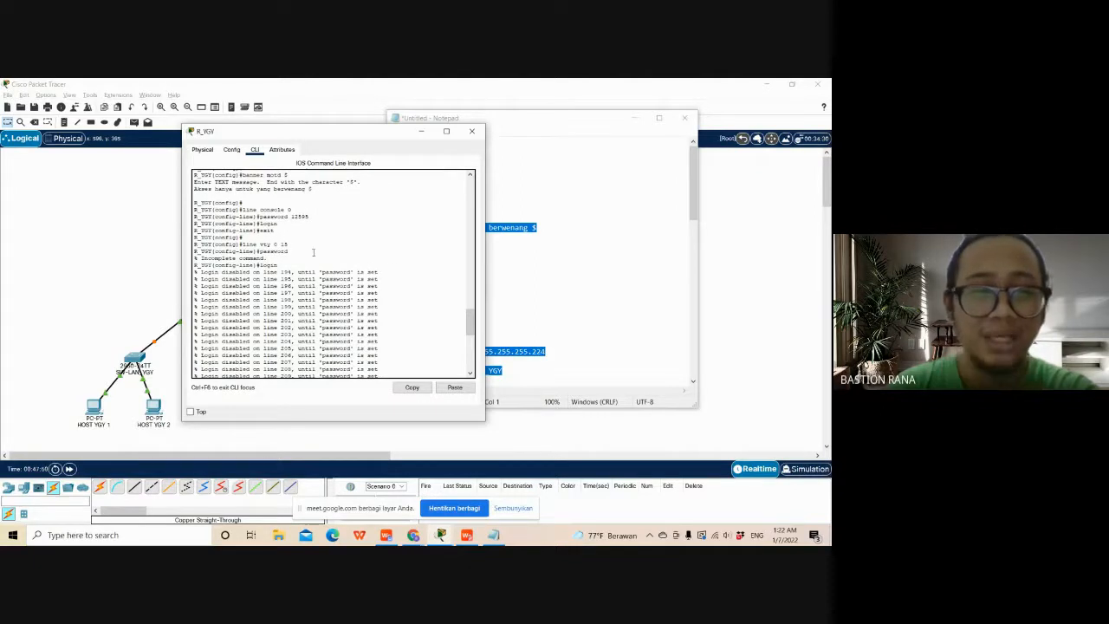
{"action": "scroll", "coordinate": [310, 253], "scroll_direction": "down", "scroll_amount": 2}
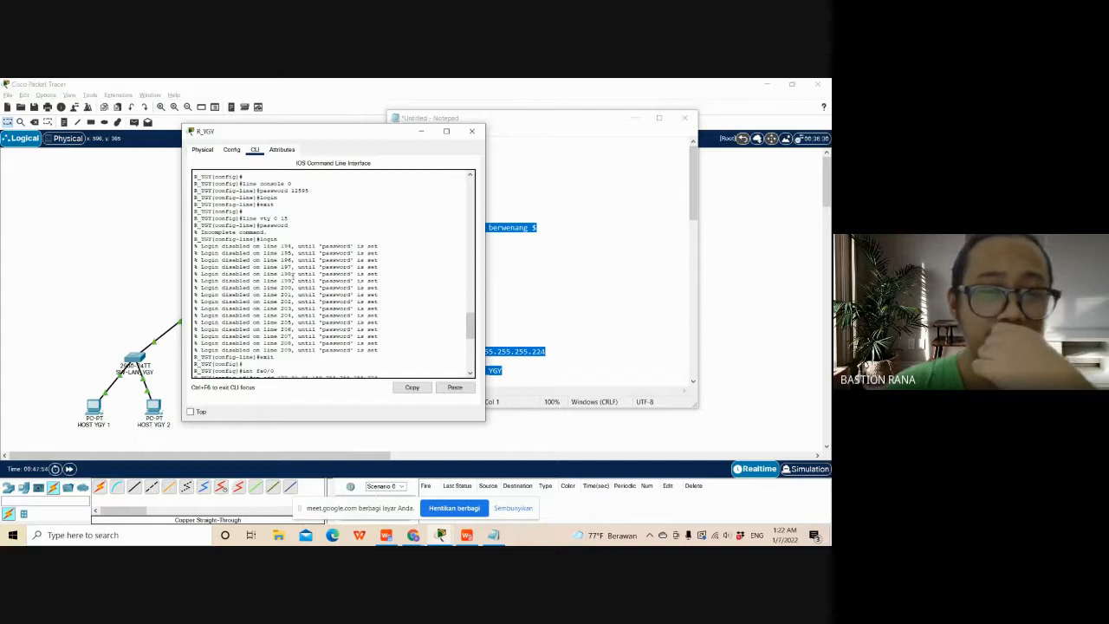
- Add the missing vty 0 15 line password to the R_YGY script in Notepad
{"action": "left_click", "coordinate": [542, 285]}
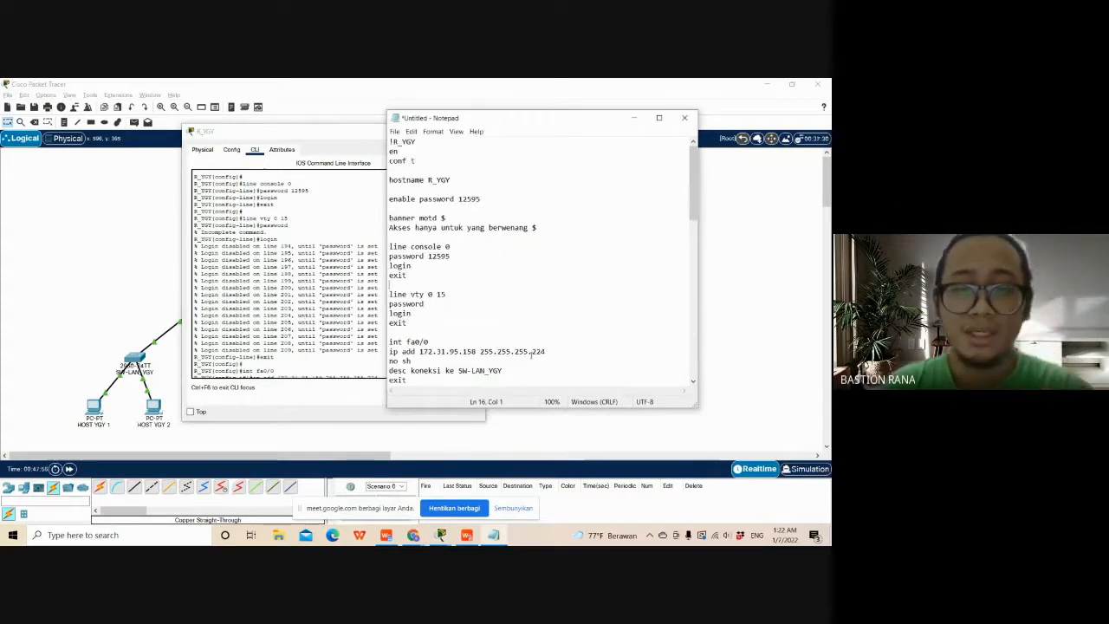
{"action": "scroll", "coordinate": [540, 345], "scroll_direction": "down", "scroll_amount": 1}
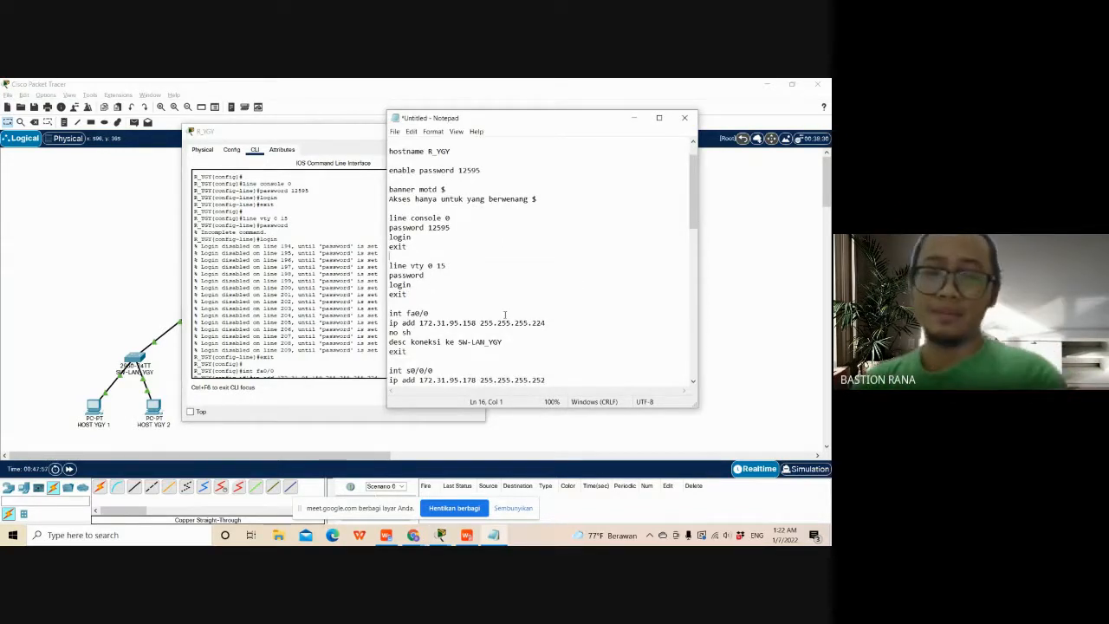
{"action": "left_click", "coordinate": [496, 276]}
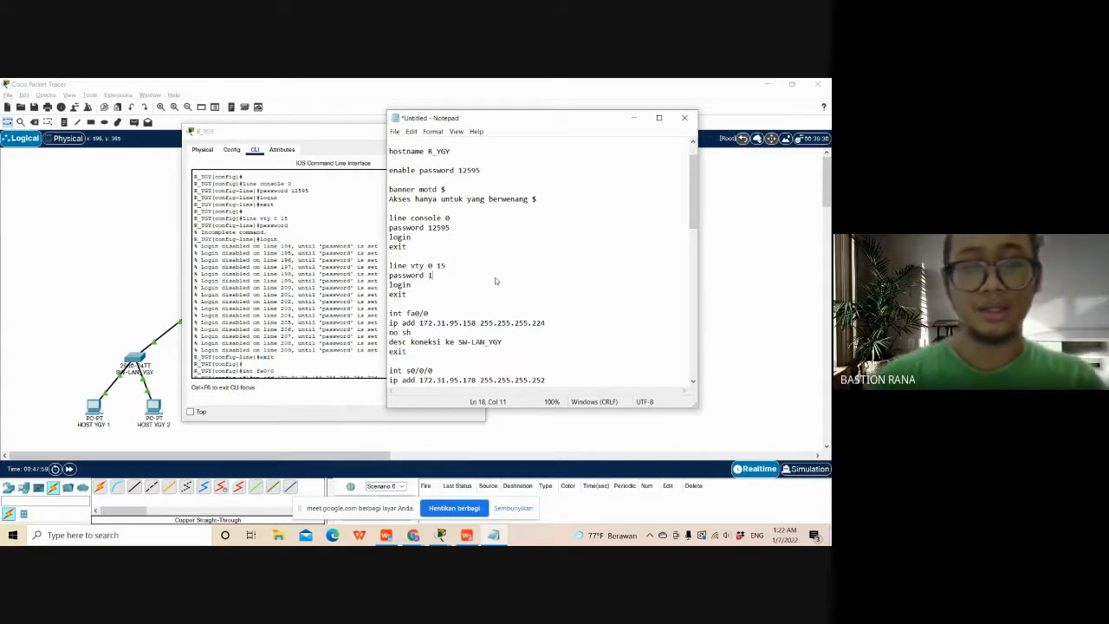
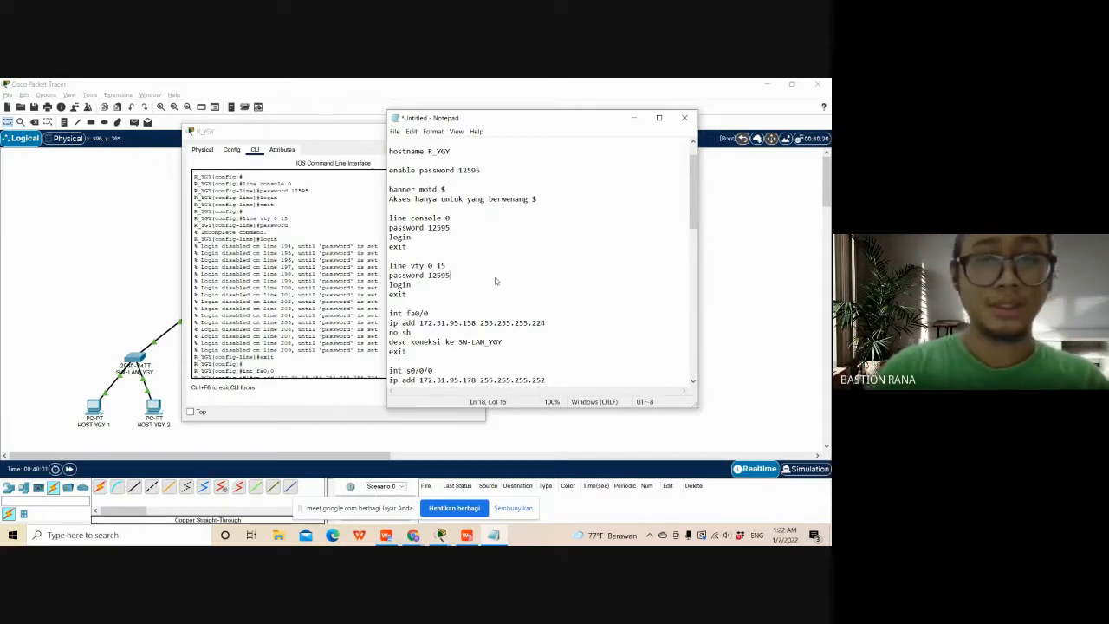
- Return to the R_YGY command line, log in with the console password, and enter privileged mode with the enable password
{"action": "key", "text": "ctrl+a"}
{"action": "key", "text": "ctrl+c"}
{"action": "left_click", "coordinate": [324, 364]}
{"action": "key", "text": "ctrl+v"}
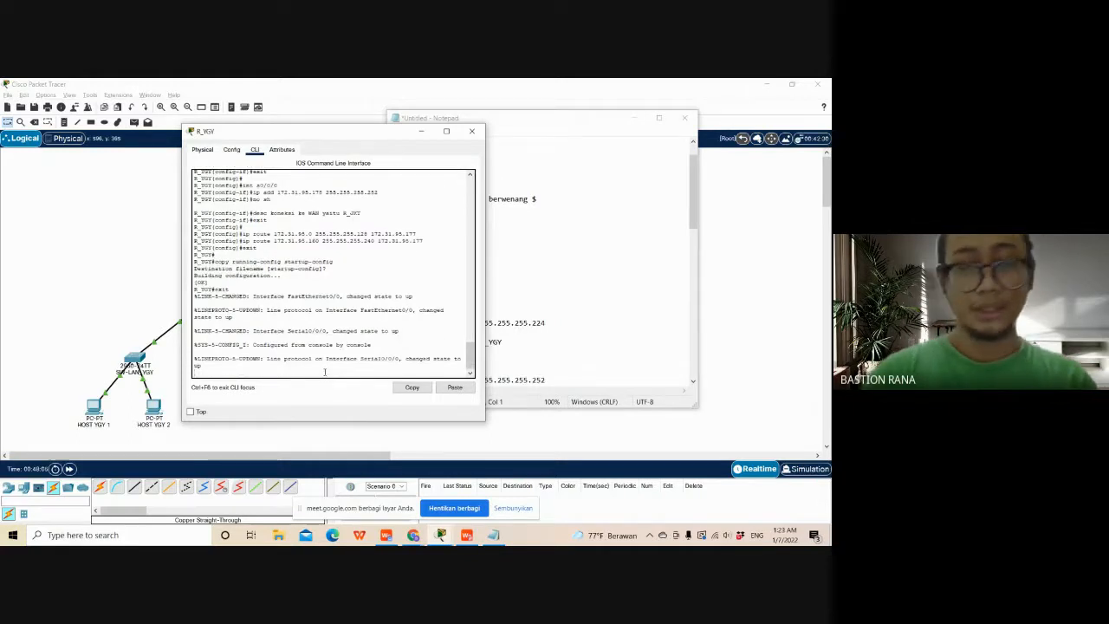
{"action": "key", "text": "Return"}
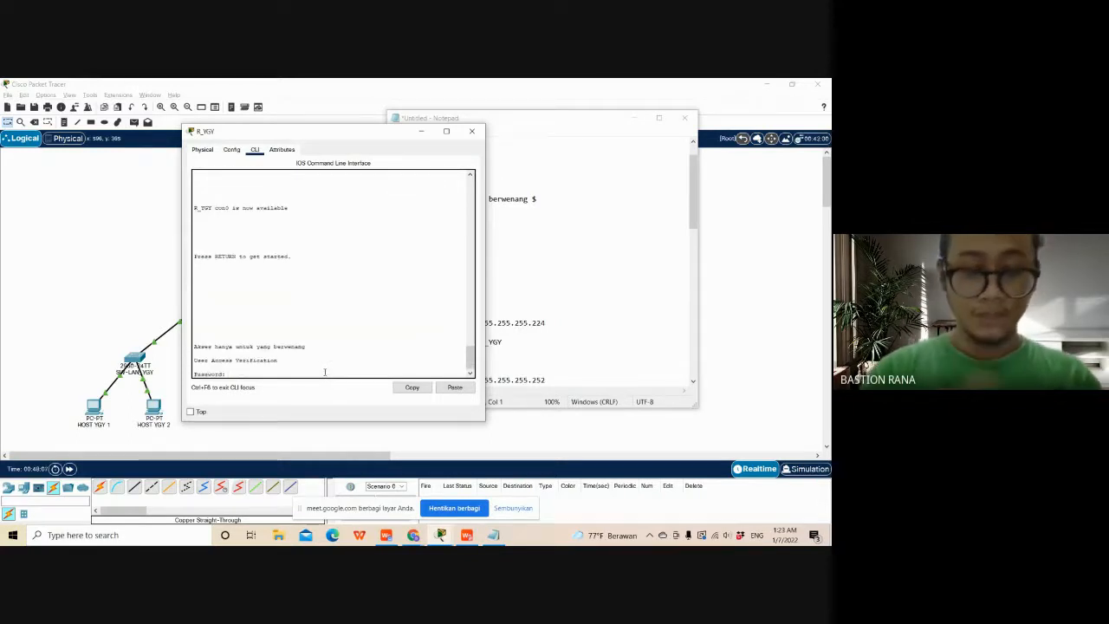
{"action": "key", "text": "Return"}
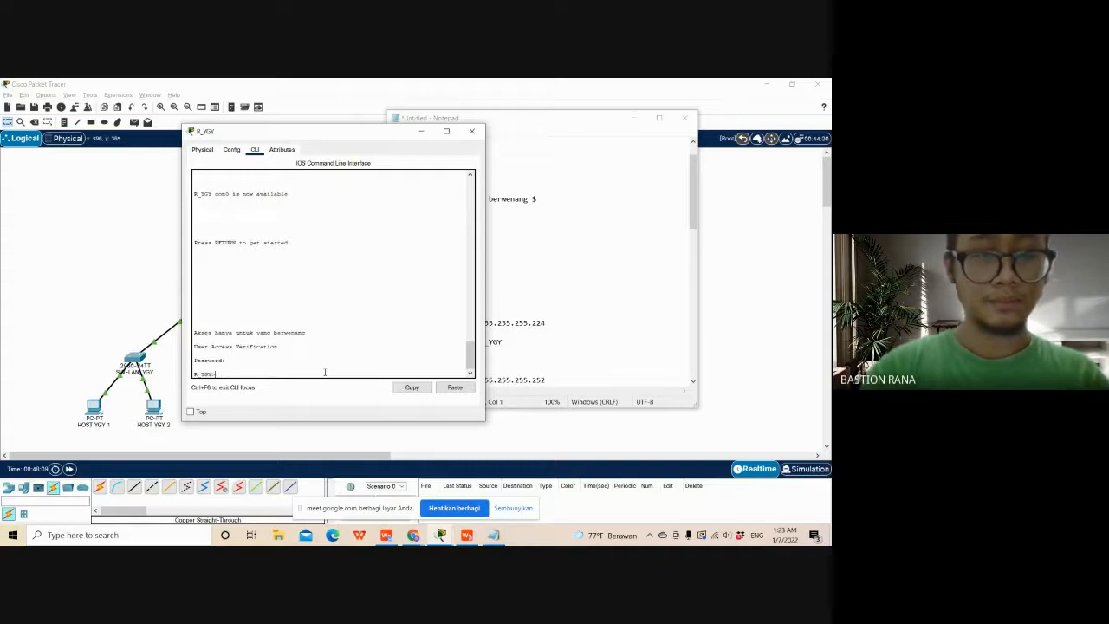
{"action": "type", "text": "en"}
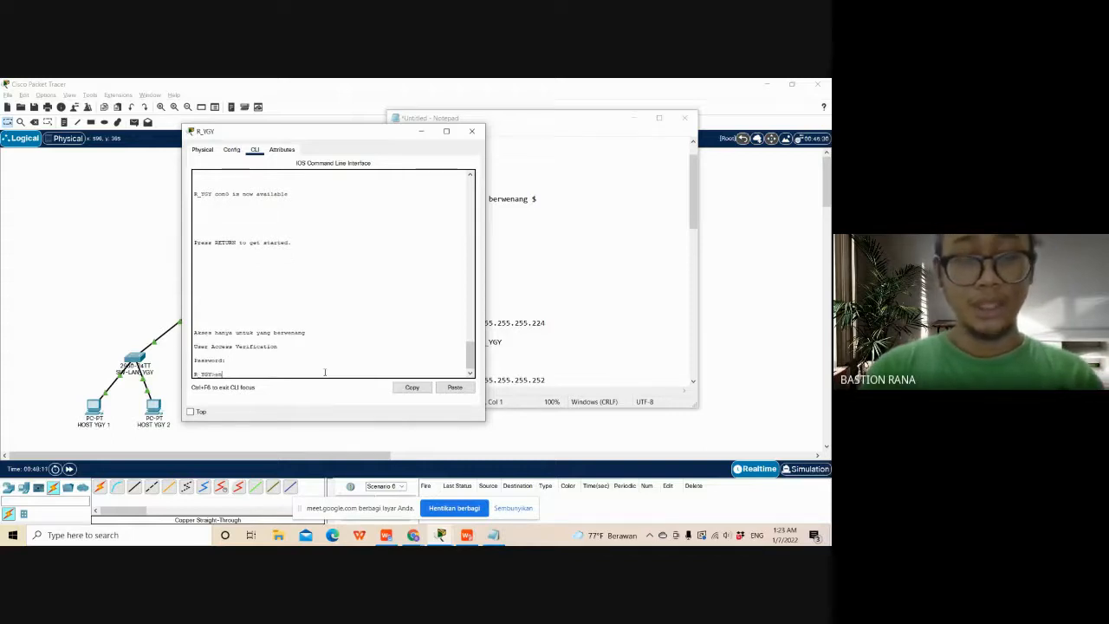
{"action": "key", "text": "Return"}
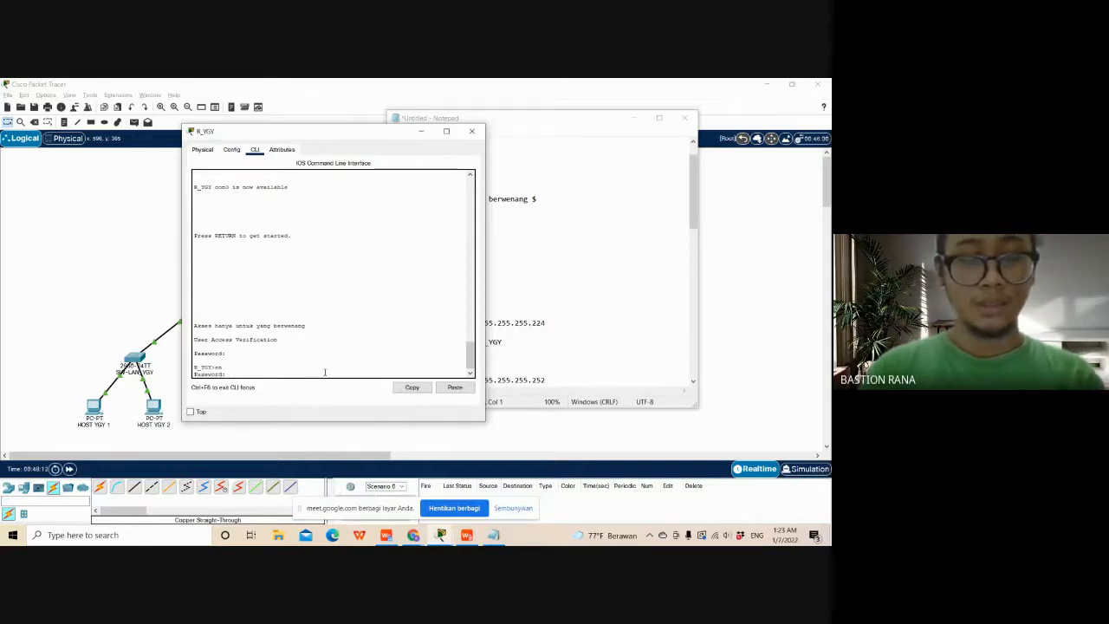
{"action": "key", "text": "Return"}
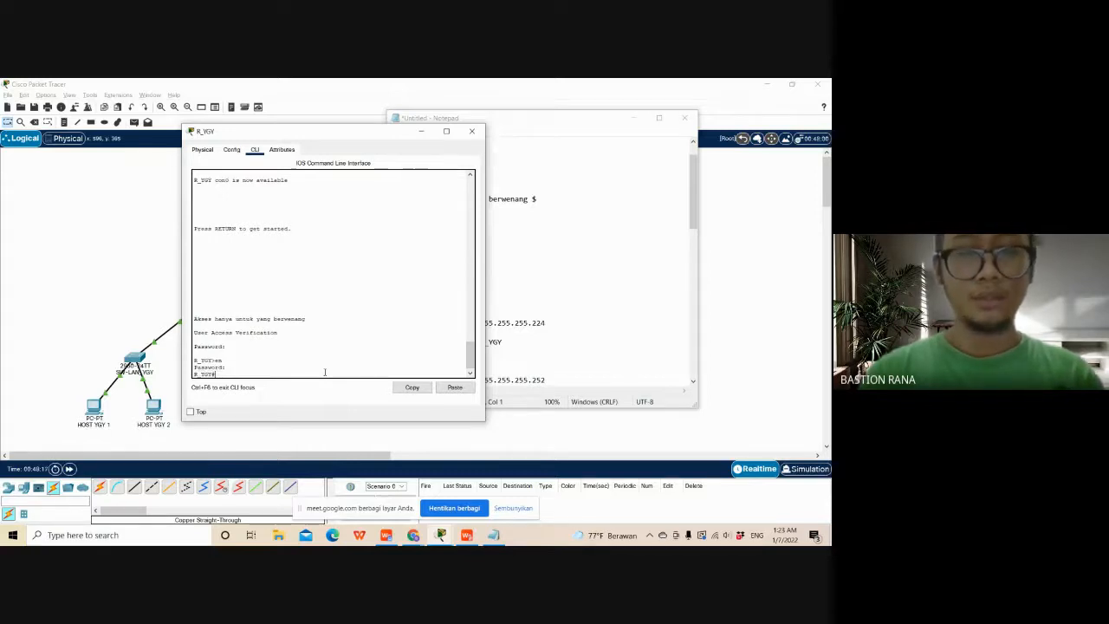
- Move the R_YGY window clear of the Notepad script and enter global configuration mode with conf t
{"action": "left_click_drag", "start_coordinate": [329, 136], "coordinate": [205, 92]}
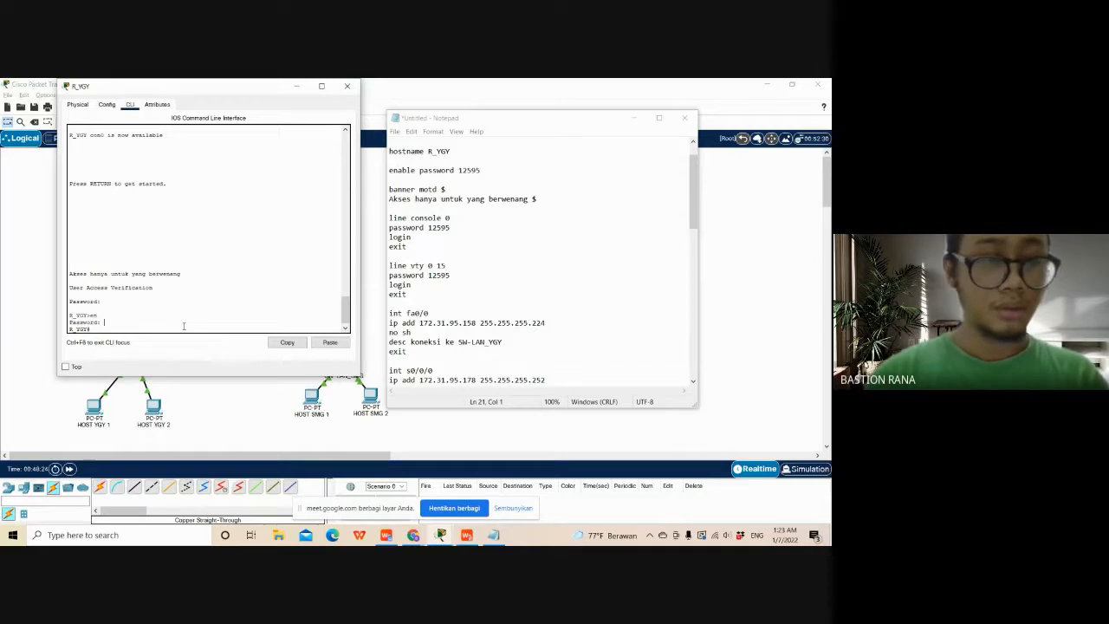
{"action": "left_click_drag", "start_coordinate": [184, 326], "coordinate": [157, 328]}
{"action": "left_click", "coordinate": [157, 329]}
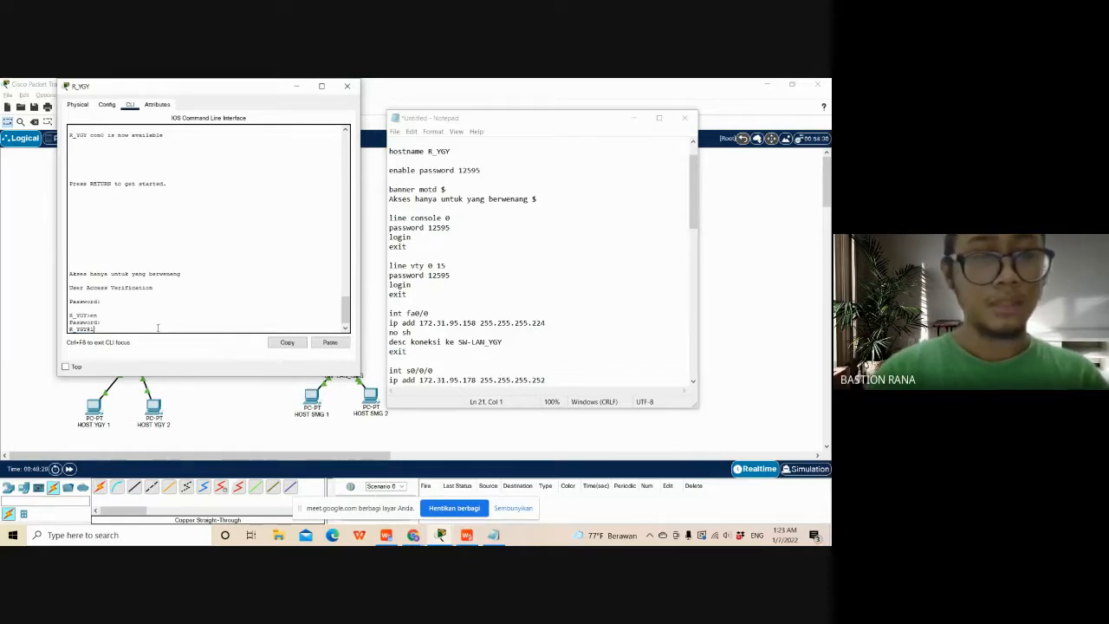
{"action": "key", "text": "BackSpace"}
{"action": "key", "text": "BackSpace"}
{"action": "type", "text": "conf"}
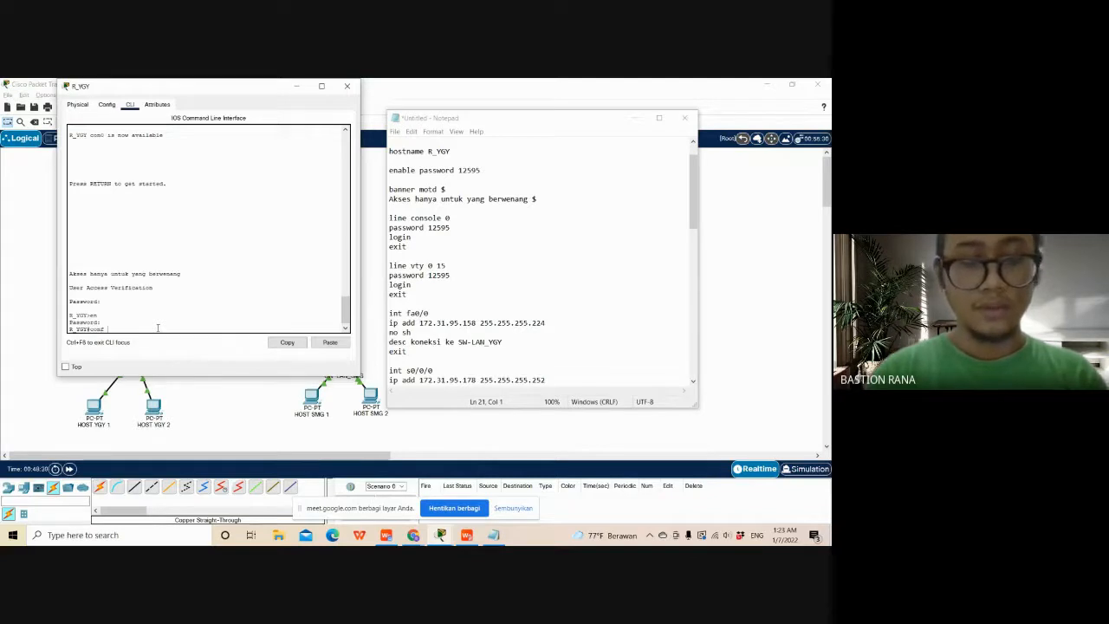
{"action": "type", "text": " t"}
{"action": "key", "text": "Return"}
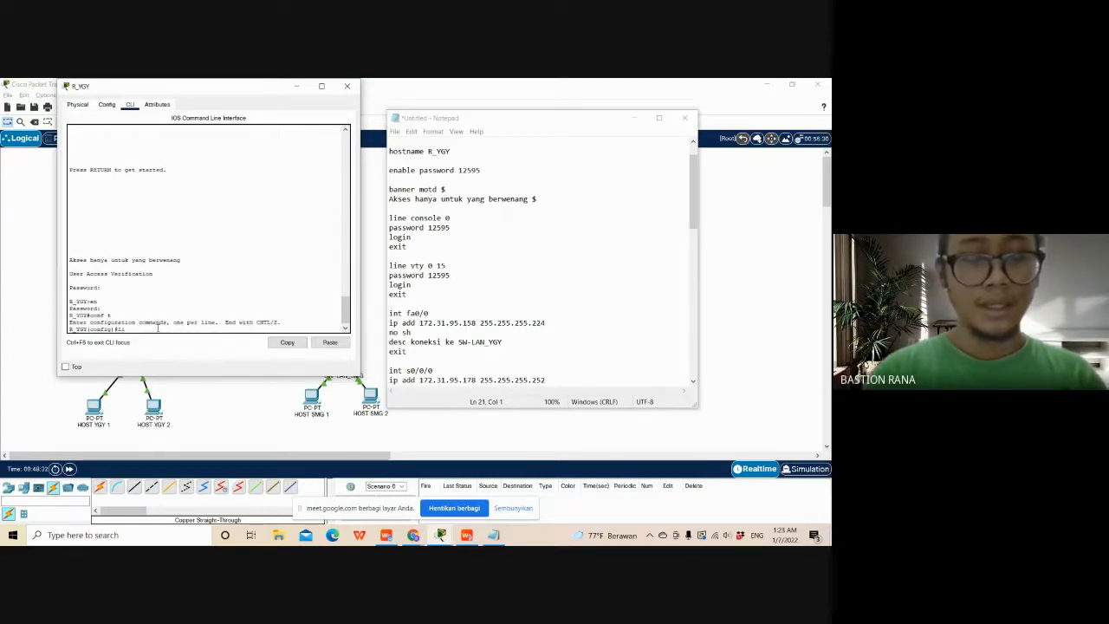
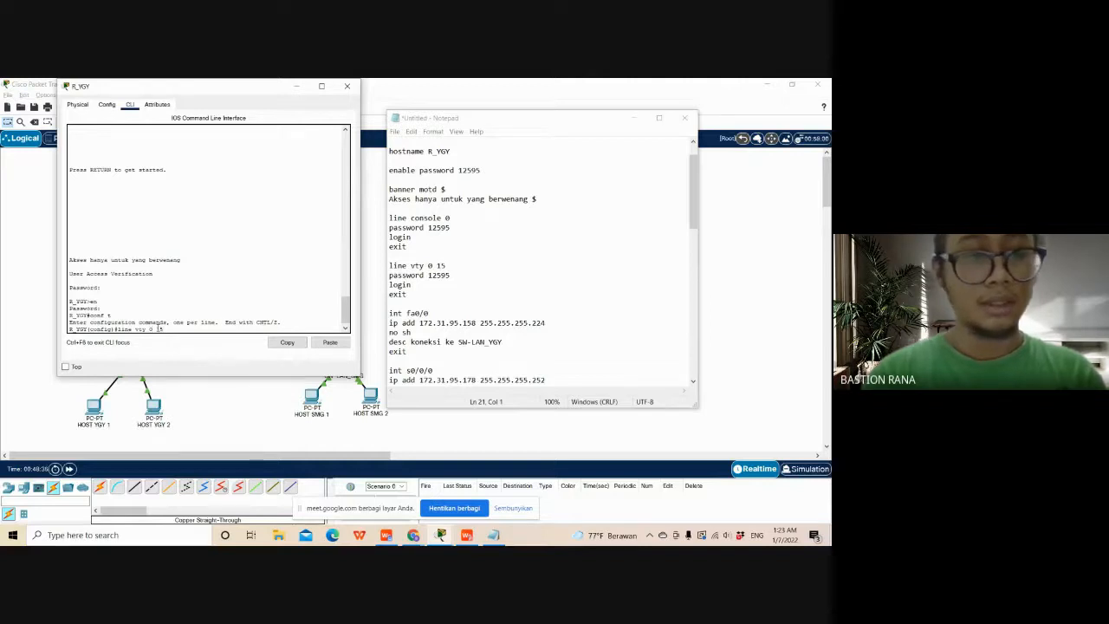
- Configure line vty 0 15 on R_YGY with the vty password and enable login
{"action": "key", "text": "Return"}
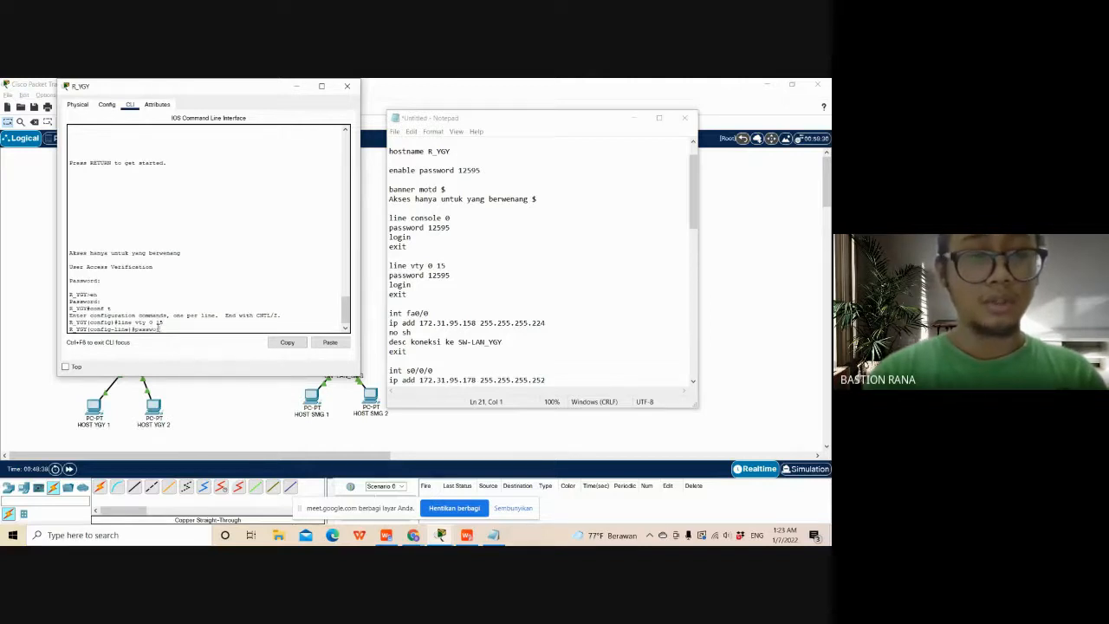
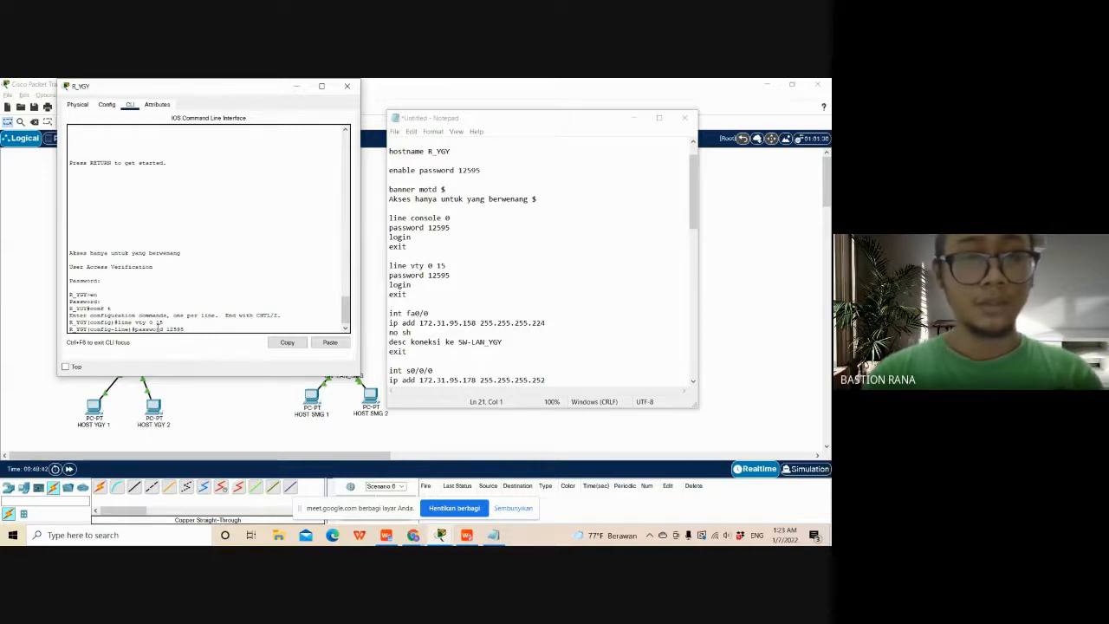
{"action": "key", "text": "Return"}
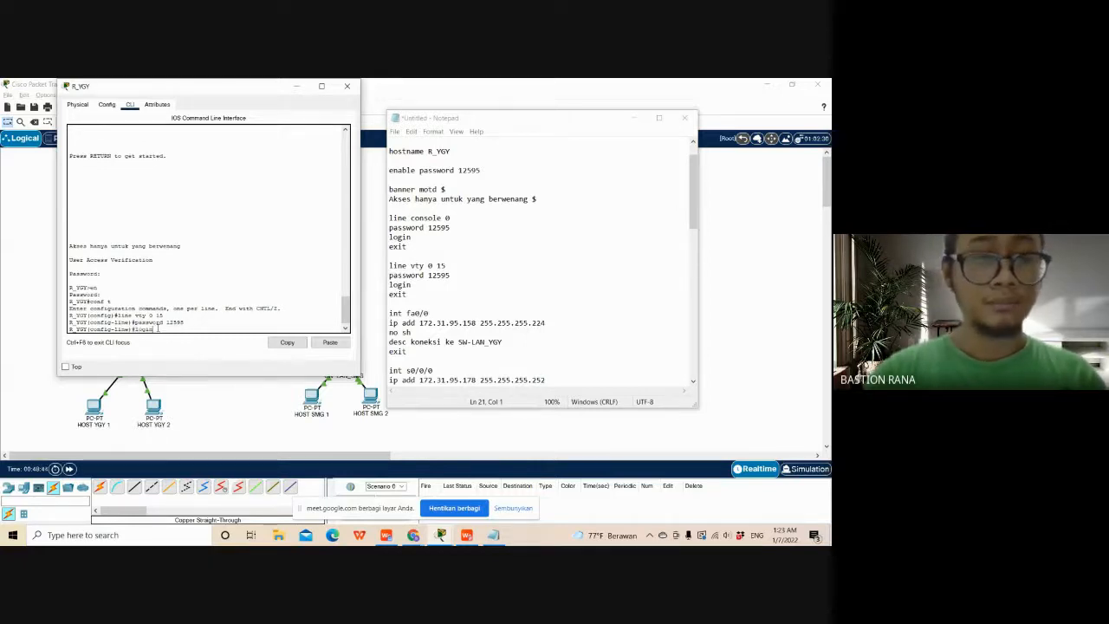
{"action": "key", "text": "Return"}
- Exit the line and global configuration modes on R_YGY and log out of the console session
{"action": "type", "text": "exit"}
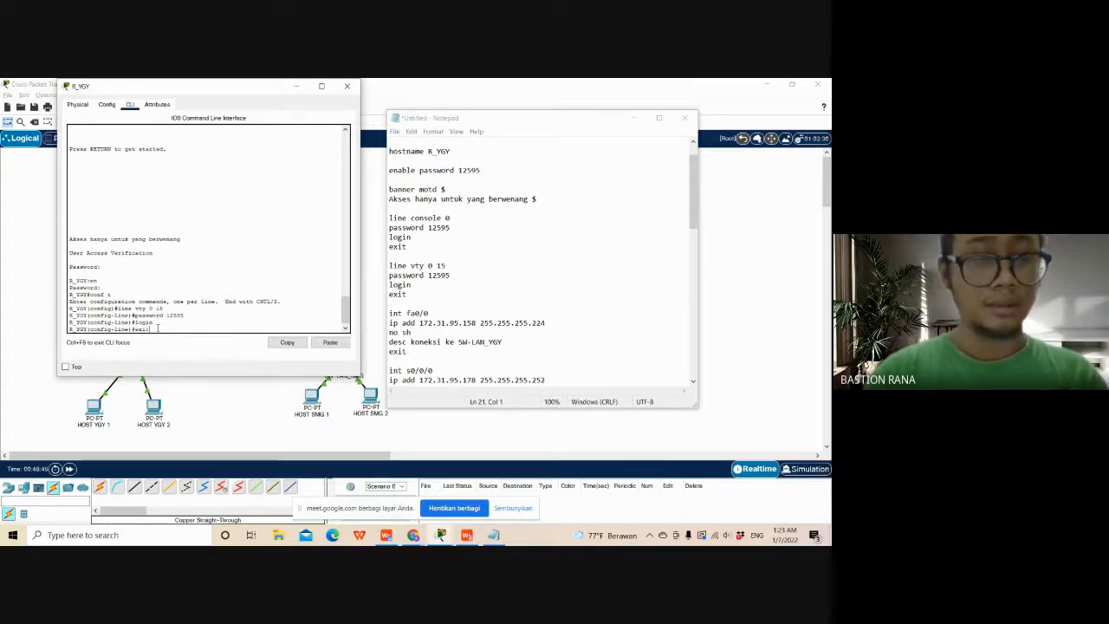
{"action": "key", "text": "Return"}
{"action": "type", "text": "e"}
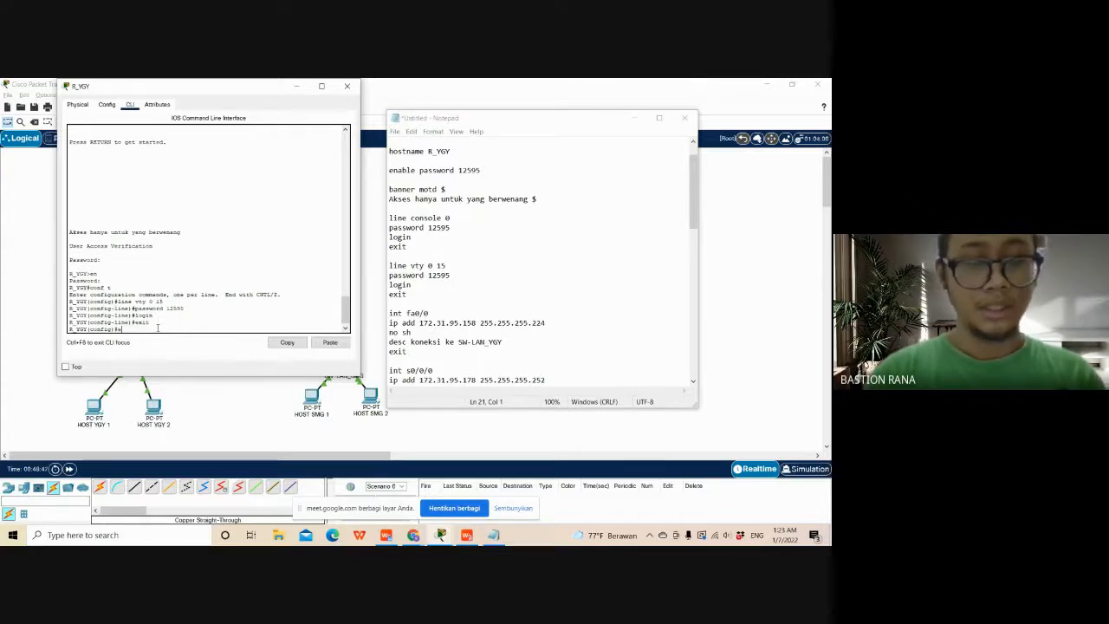
{"action": "type", "text": "xit"}
{"action": "key", "text": "Return"}
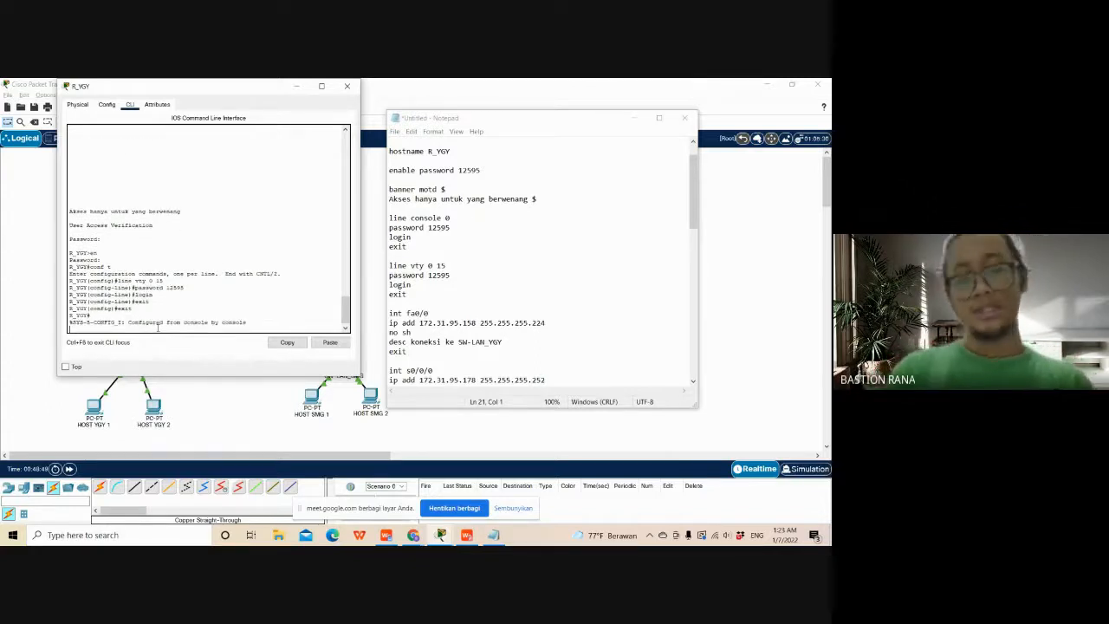
{"action": "key", "text": "Return"}
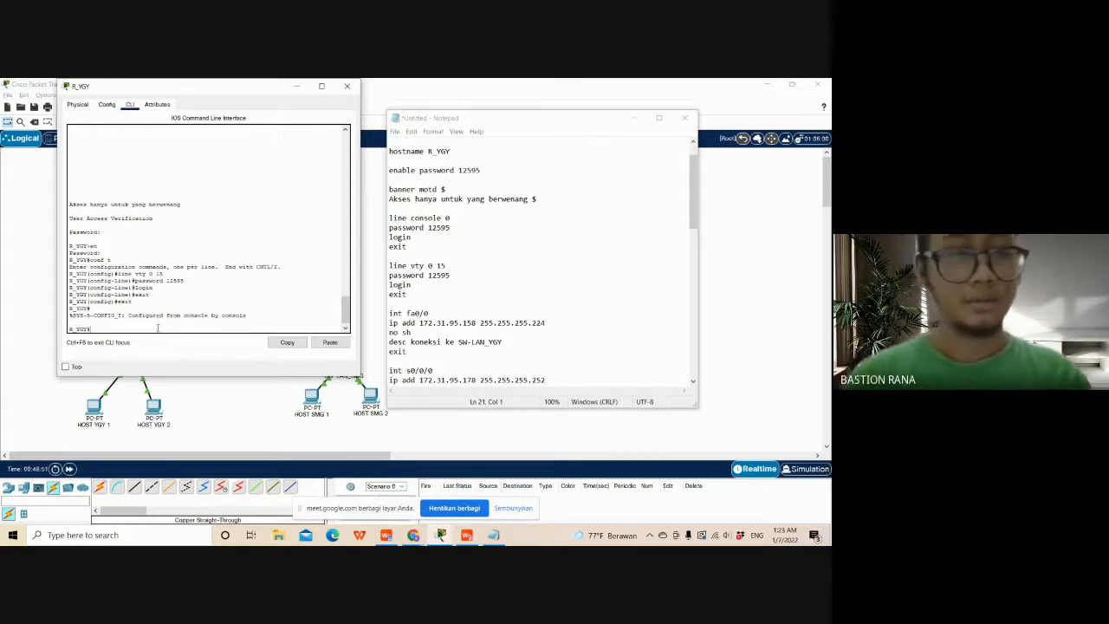
{"action": "type", "text": "writ"}
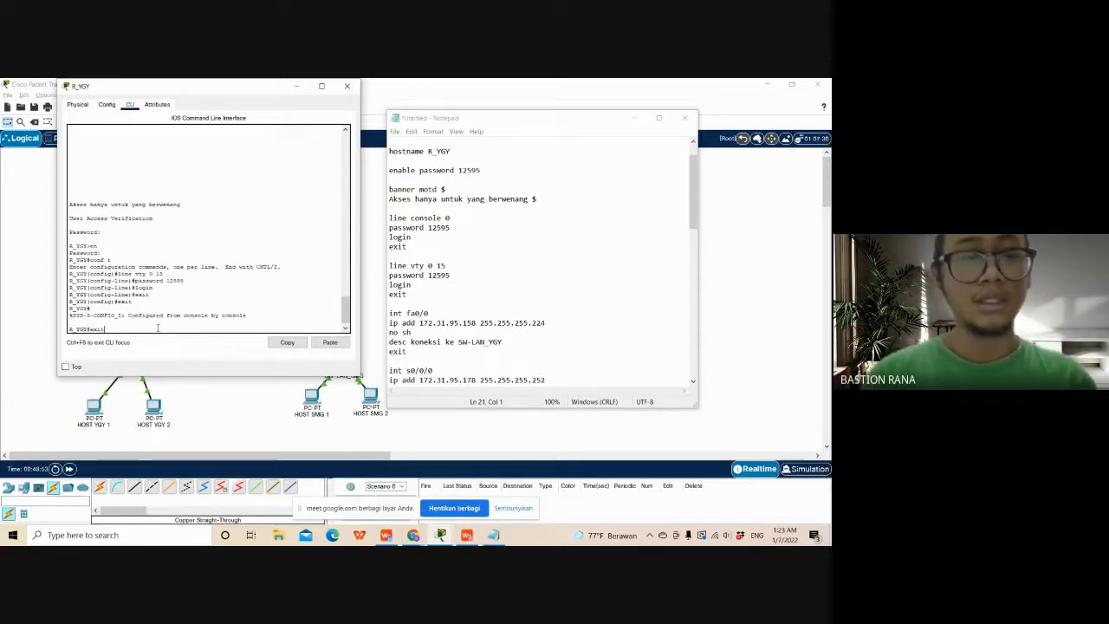
{"action": "key", "text": "Return"}
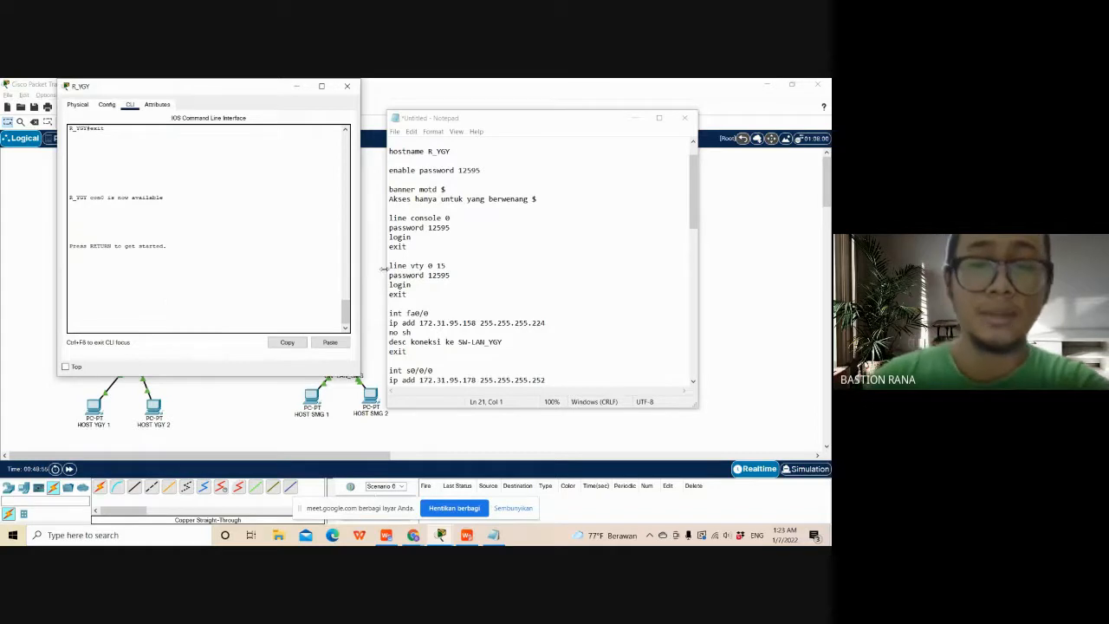
- Add the missing vty 0 15 line password to the R_SMG script in Notepad
{"action": "scroll", "coordinate": [537, 260], "scroll_direction": "down", "scroll_amount": 2}
{"action": "scroll", "coordinate": [538, 260], "scroll_direction": "up", "scroll_amount": 2}
{"action": "scroll", "coordinate": [645, 236], "scroll_direction": "down", "scroll_amount": 3}
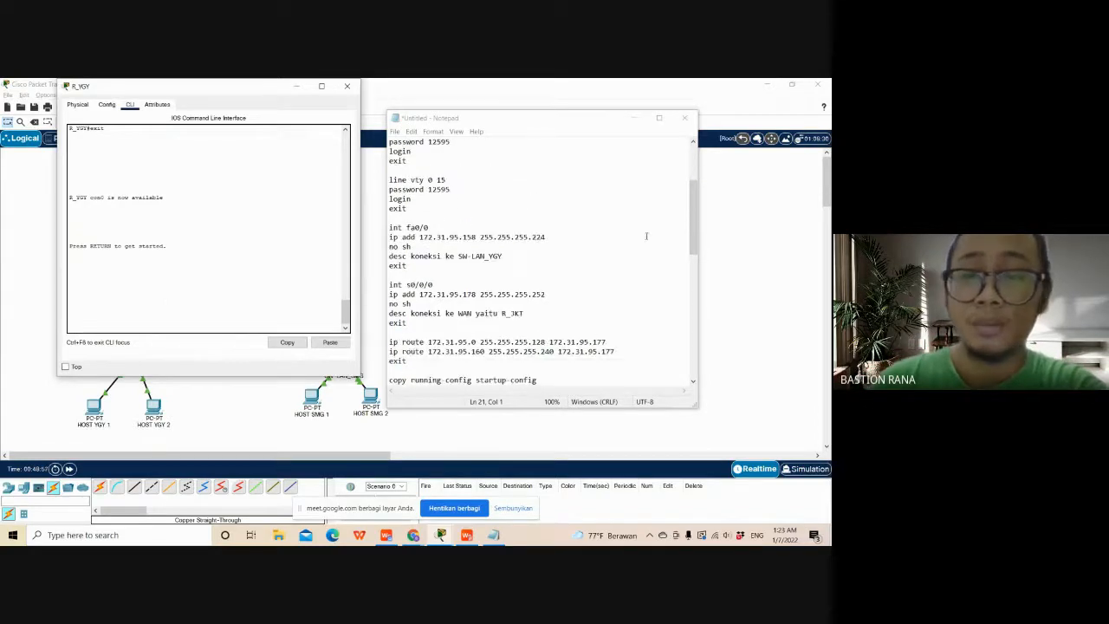
{"action": "scroll", "coordinate": [645, 236], "scroll_direction": "down", "scroll_amount": 12}
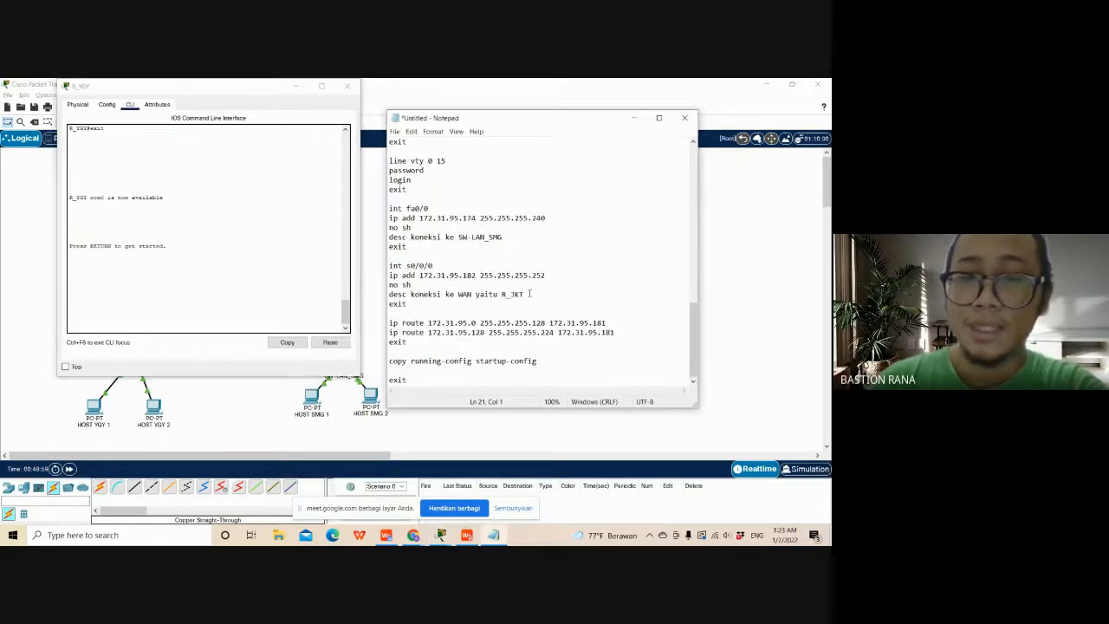
{"action": "scroll", "coordinate": [530, 294], "scroll_direction": "up", "scroll_amount": 3}
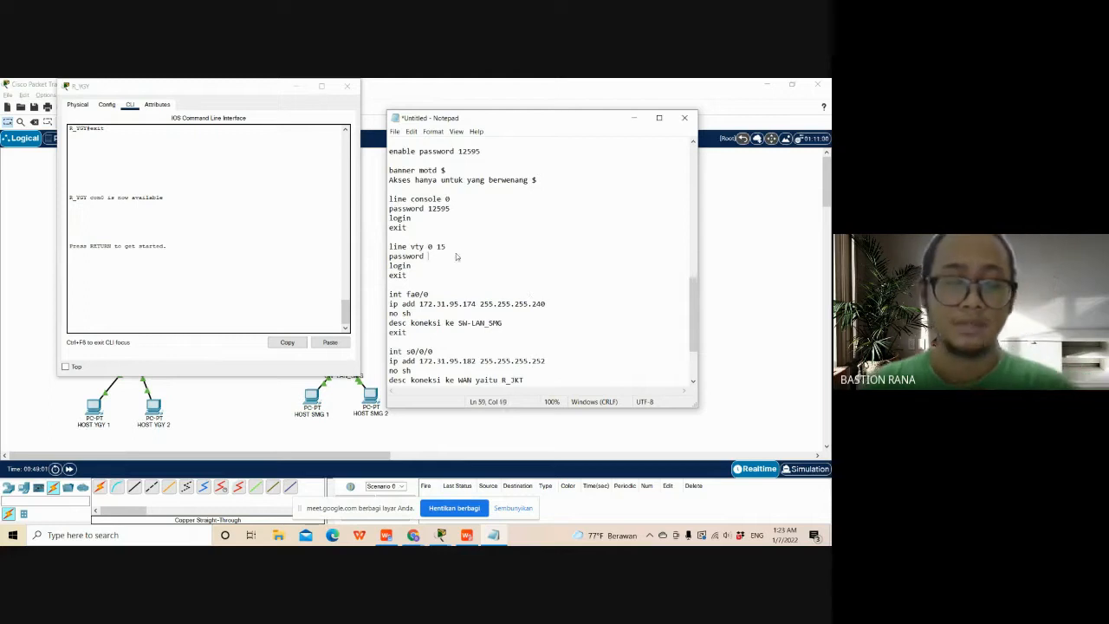
{"action": "type", "text": "12595"}
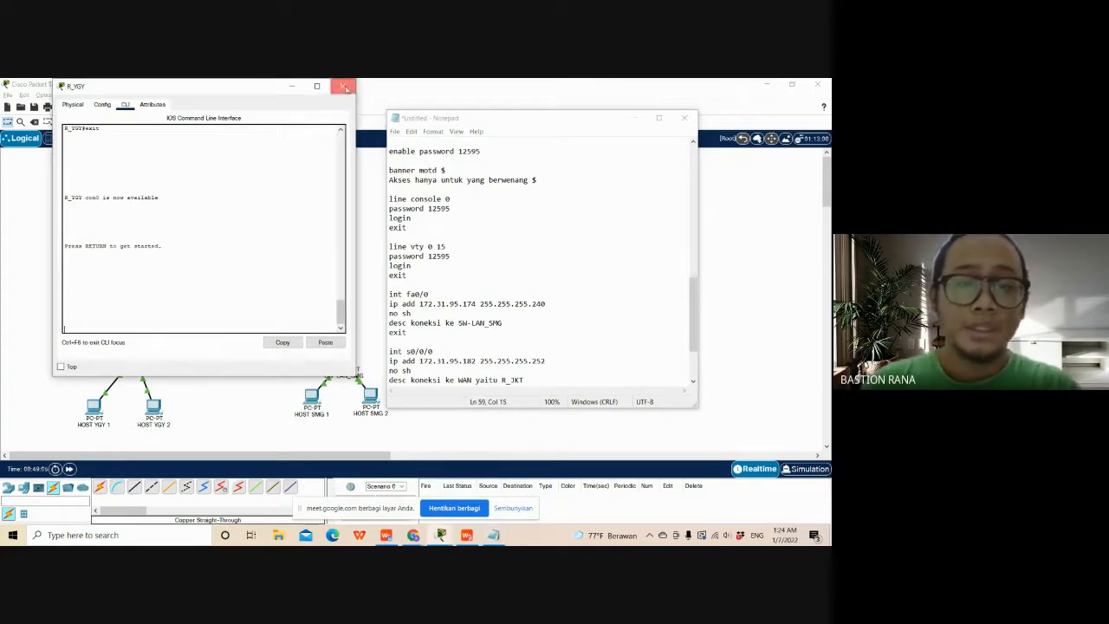
- Close the R_YGY window and copy the whole R_SMG configuration script from Notepad
{"action": "left_click", "coordinate": [347, 86]}
{"action": "scroll", "coordinate": [639, 371], "scroll_direction": "down", "scroll_amount": 3}
{"action": "left_click_drag", "start_coordinate": [640, 371], "coordinate": [389, 227]}
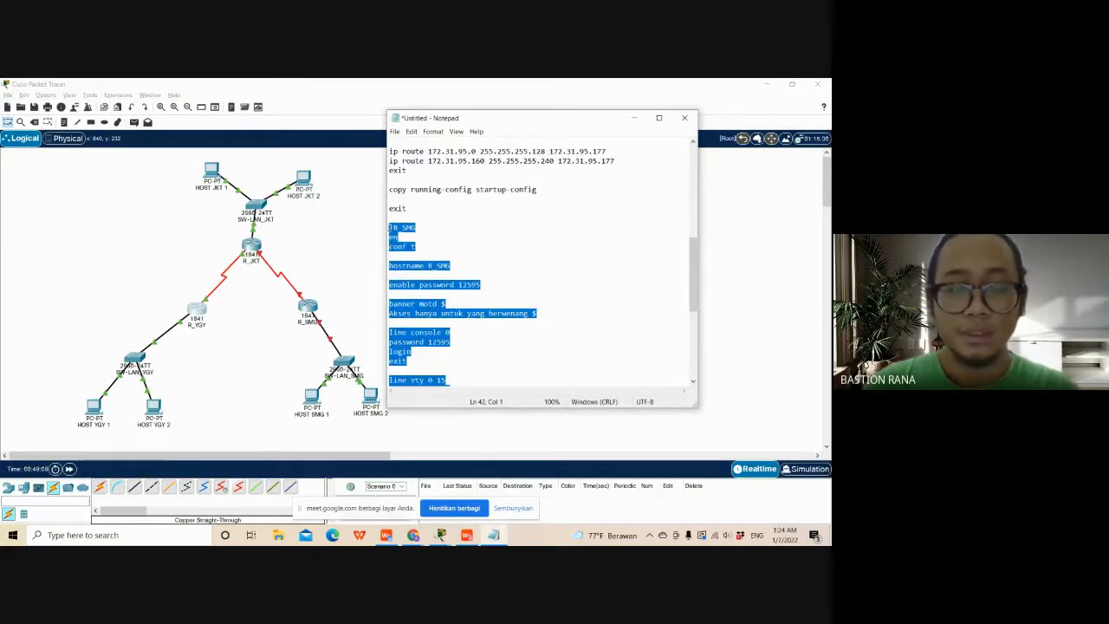
- Open the R_SMG router's command line, answer no to the initial configuration dialog and start the console session
{"action": "left_click", "coordinate": [308, 309]}
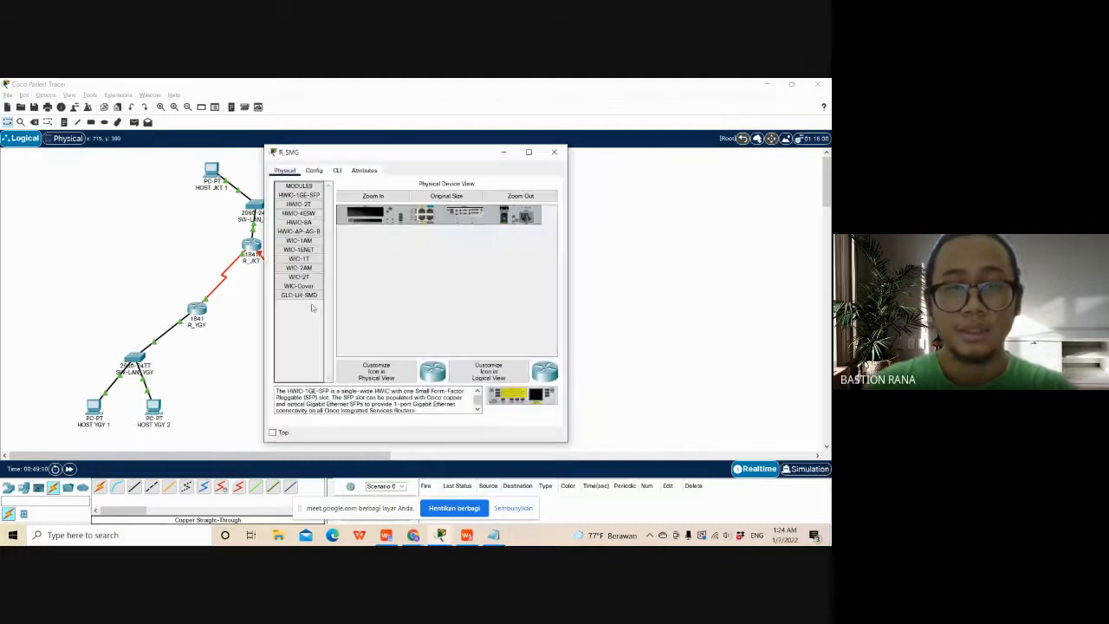
{"action": "left_click", "coordinate": [337, 171]}
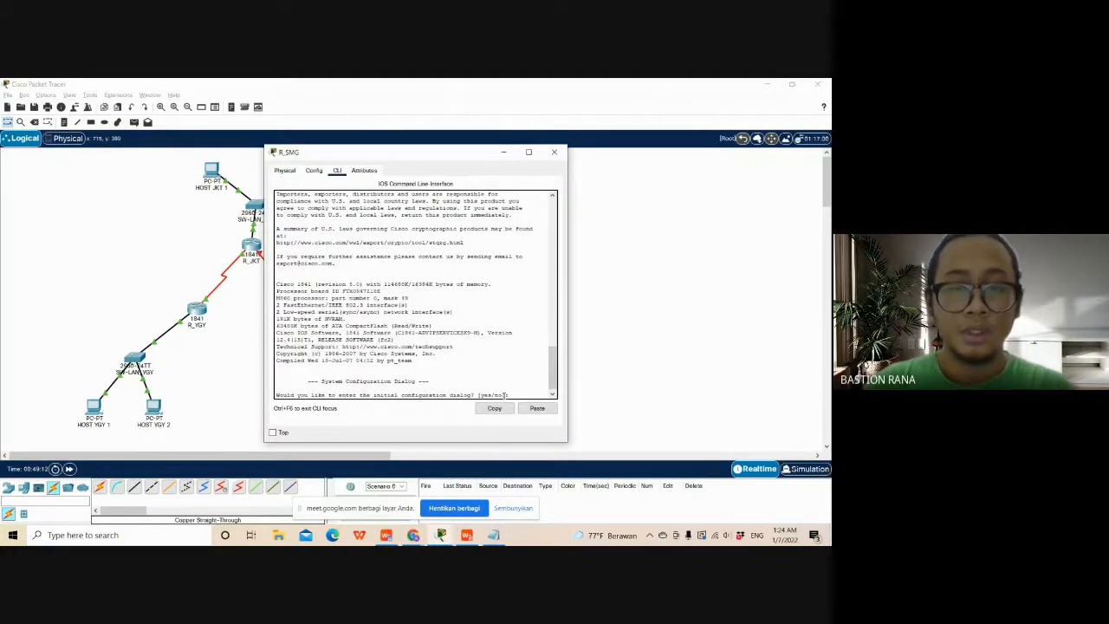
{"action": "type", "text": "no"}
{"action": "key", "text": "Return"}
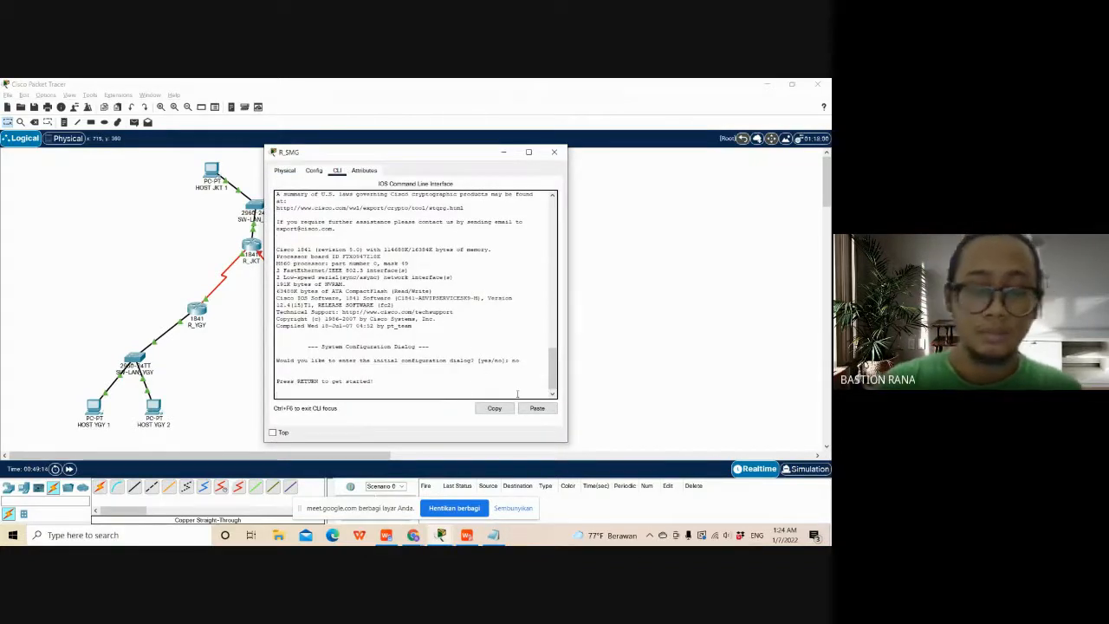
{"action": "key", "text": "Return"}
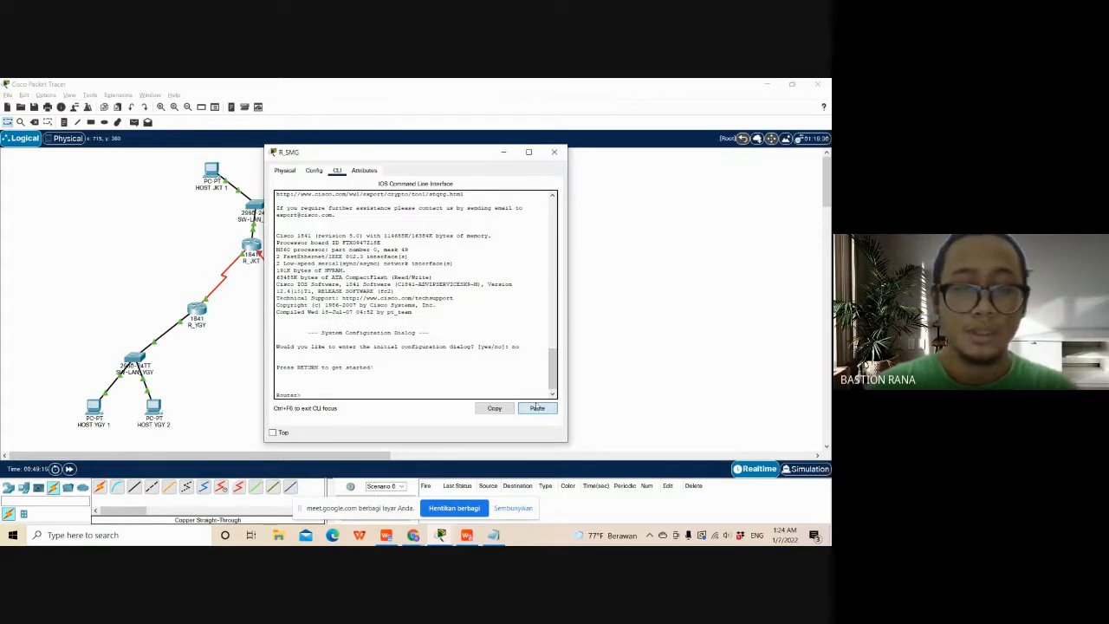
- Paste the script with its enable, console and vty passwords into R_SMG, check the applied static routes and close the router window
{"action": "left_click", "coordinate": [536, 408]}
{"action": "scroll", "coordinate": [530, 396], "scroll_direction": "up", "scroll_amount": 8}
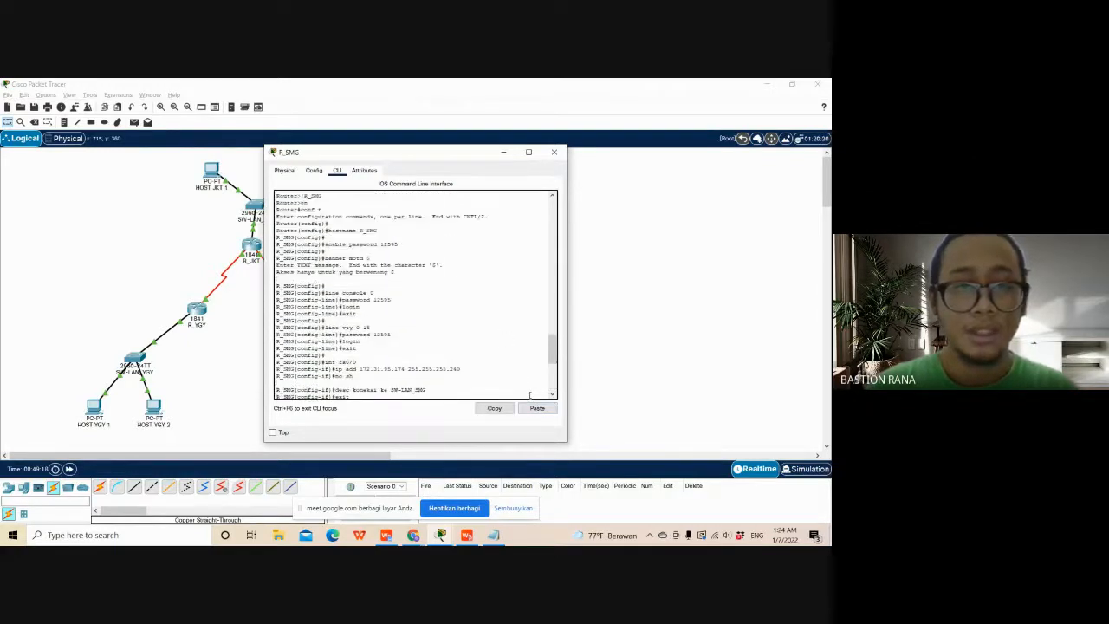
{"action": "scroll", "coordinate": [529, 386], "scroll_direction": "up", "scroll_amount": 2}
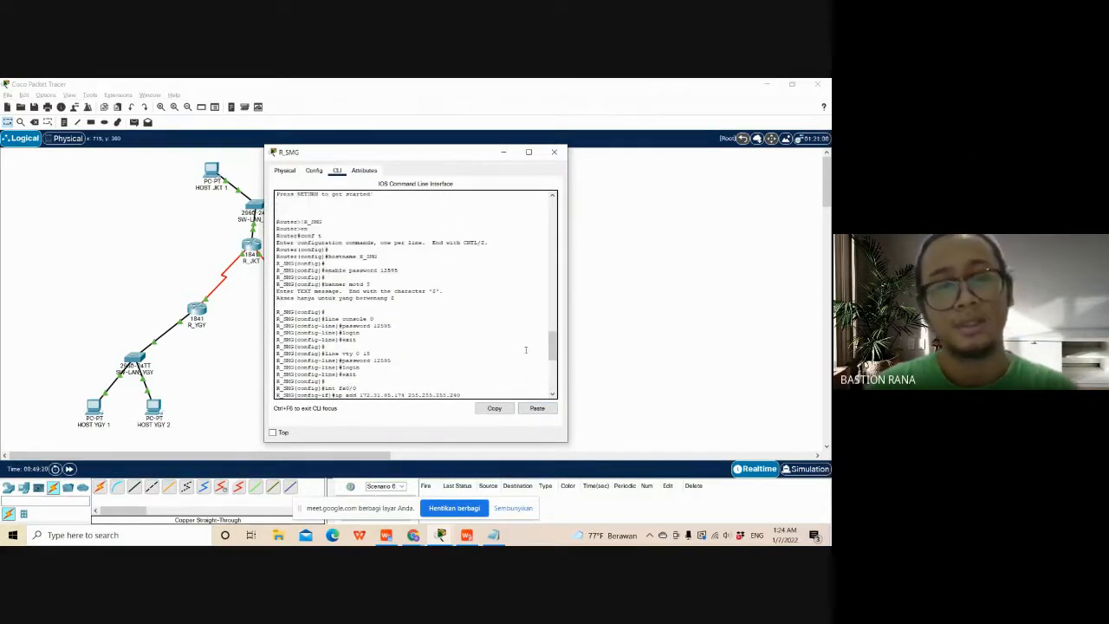
{"action": "scroll", "coordinate": [525, 350], "scroll_direction": "down", "scroll_amount": 10}
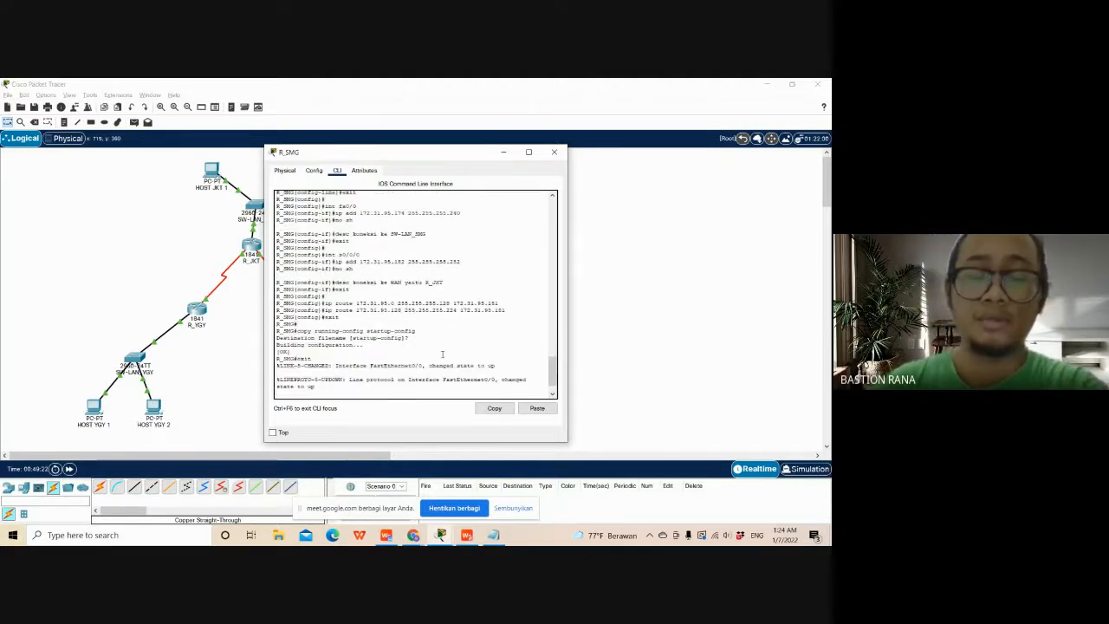
{"action": "scroll", "coordinate": [442, 355], "scroll_direction": "up", "scroll_amount": 3}
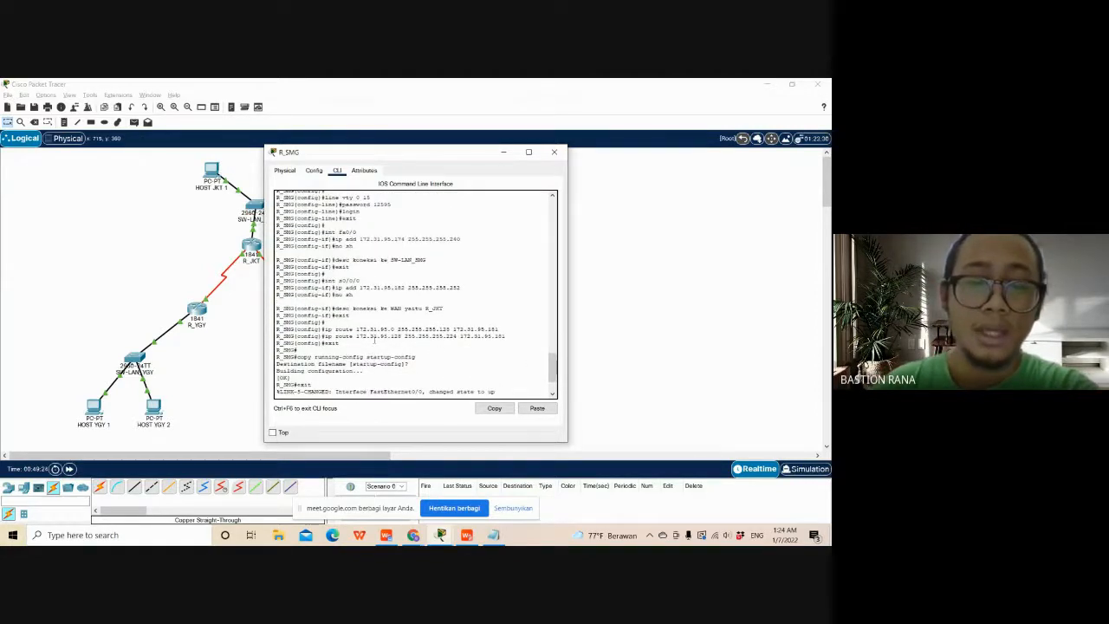
{"action": "left_click_drag", "start_coordinate": [509, 336], "coordinate": [361, 330]}
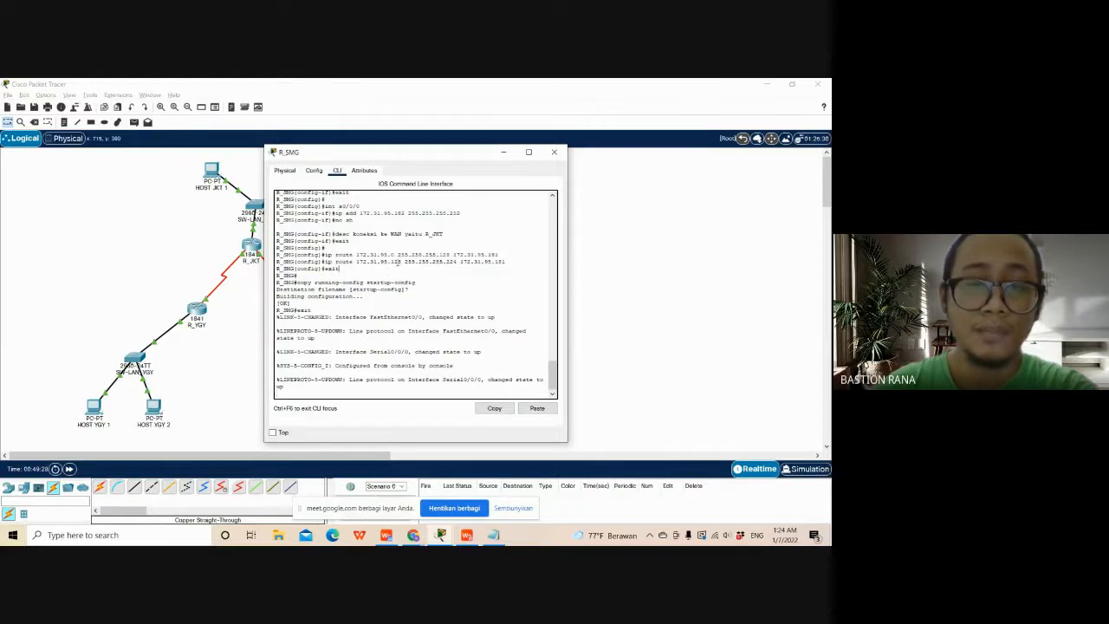
{"action": "left_click_drag", "start_coordinate": [404, 152], "coordinate": [534, 143]}
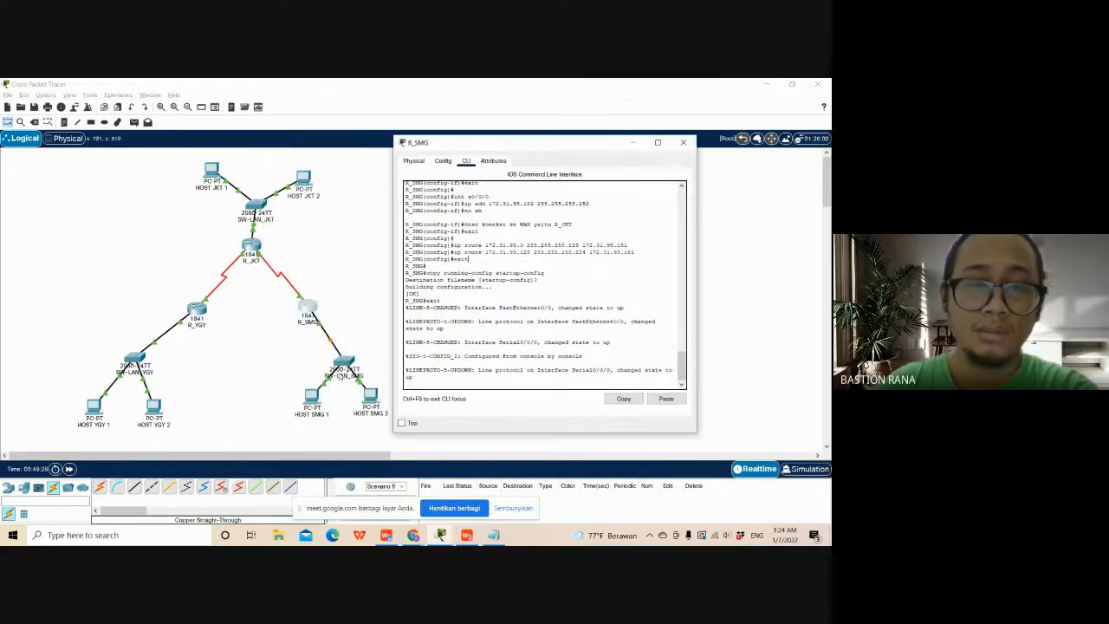
{"action": "left_click", "coordinate": [685, 145]}
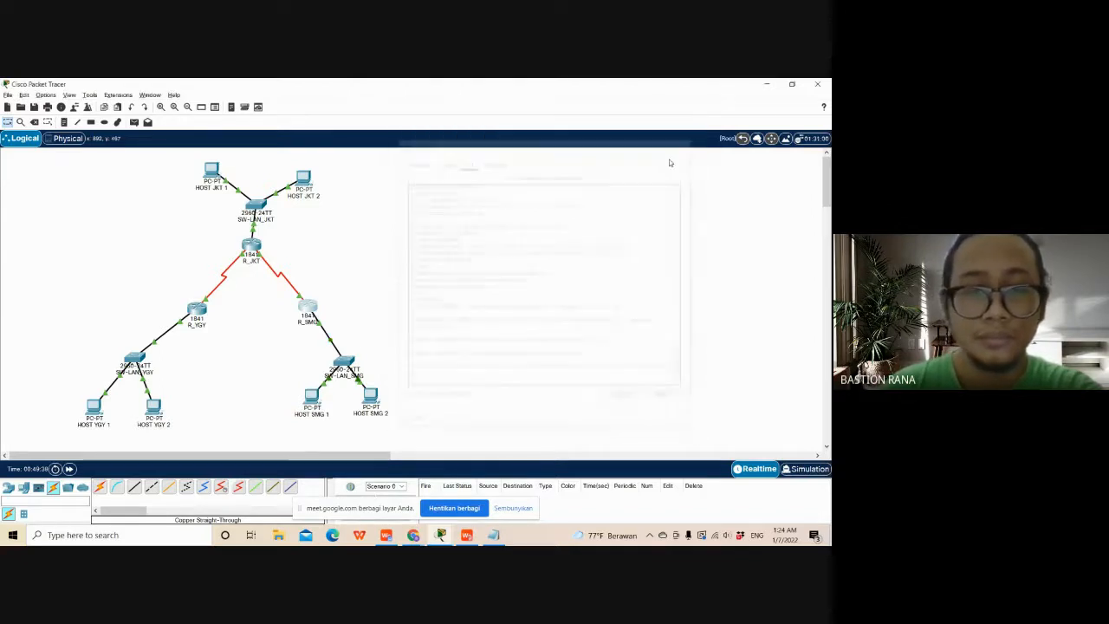
{"action": "left_click", "coordinate": [311, 396]}
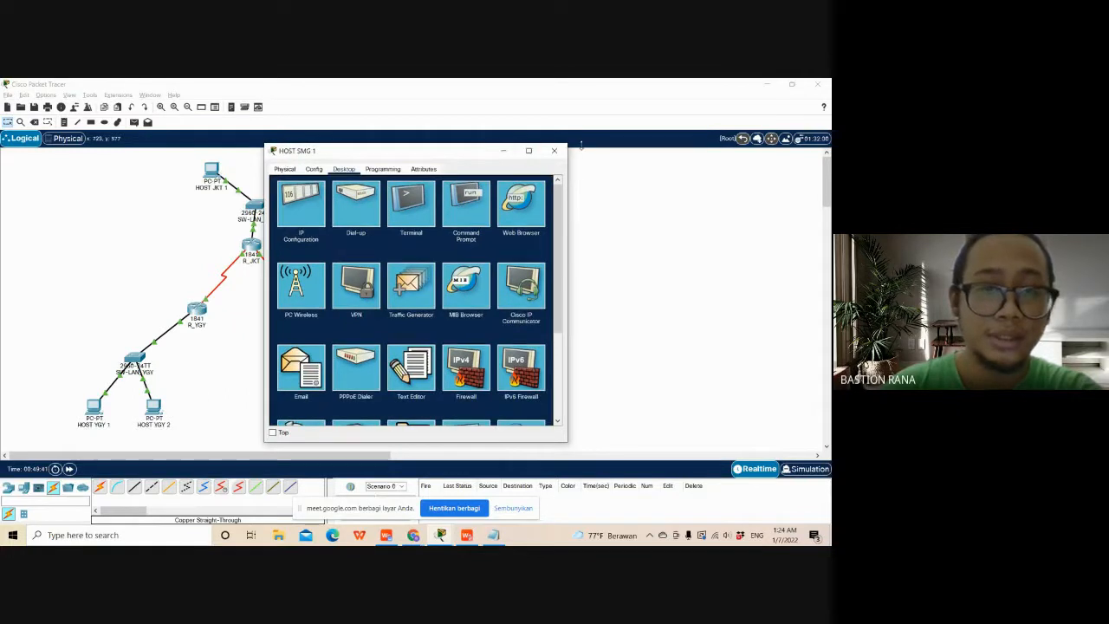
{"action": "left_click_drag", "start_coordinate": [430, 148], "coordinate": [570, 155]}
{"action": "left_click", "coordinate": [701, 163]}
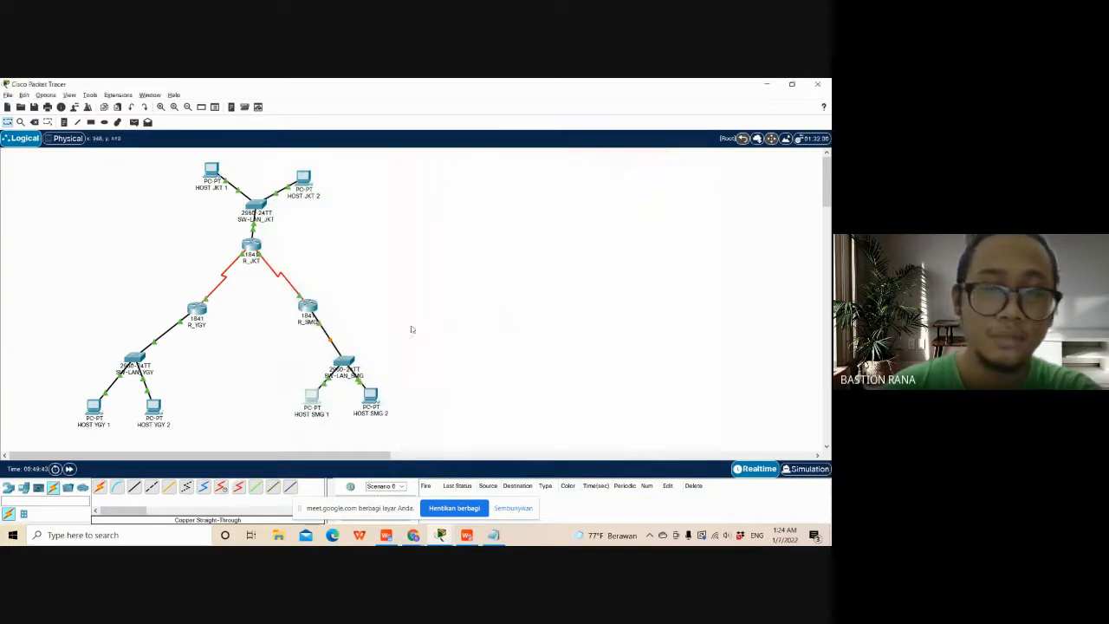
- Open the Command Prompt on HOST YGY 1 in a window that leaves the topology partly visible
{"action": "left_click", "coordinate": [96, 406]}
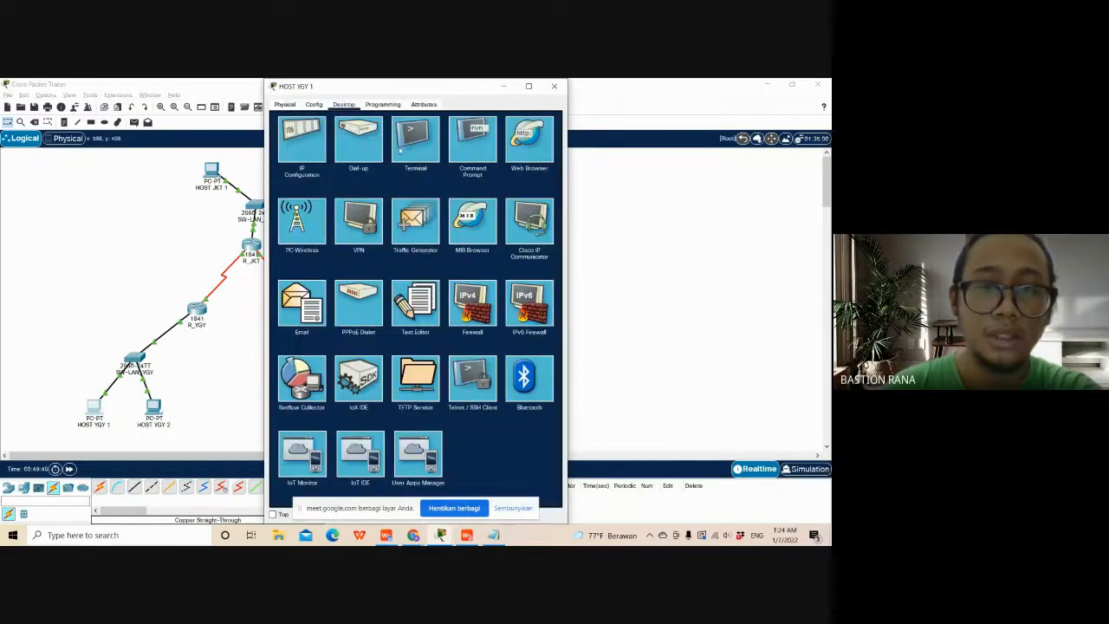
{"action": "left_click", "coordinate": [529, 86]}
{"action": "left_click", "coordinate": [774, 84]}
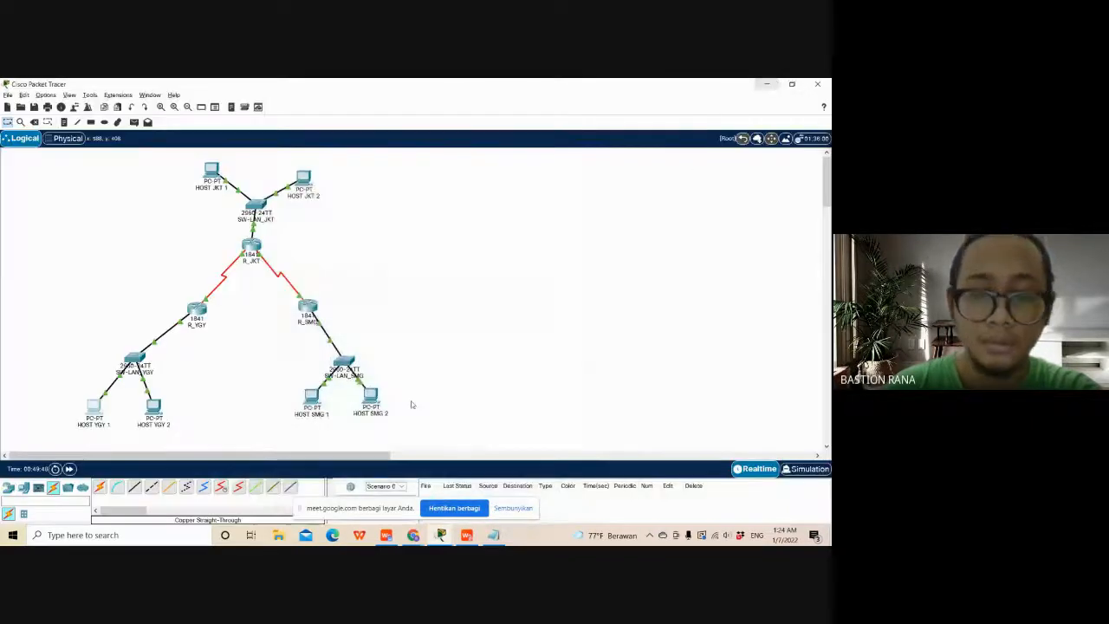
{"action": "mouse_move", "coordinate": [450, 538]}
{"action": "left_click", "coordinate": [534, 490]}
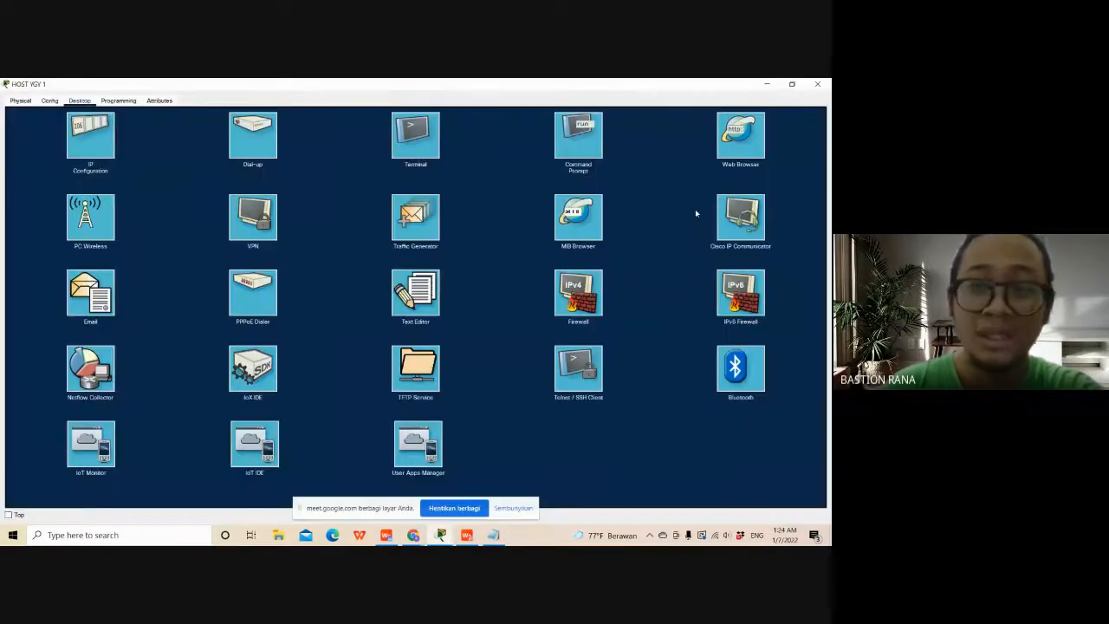
{"action": "left_click", "coordinate": [792, 84]}
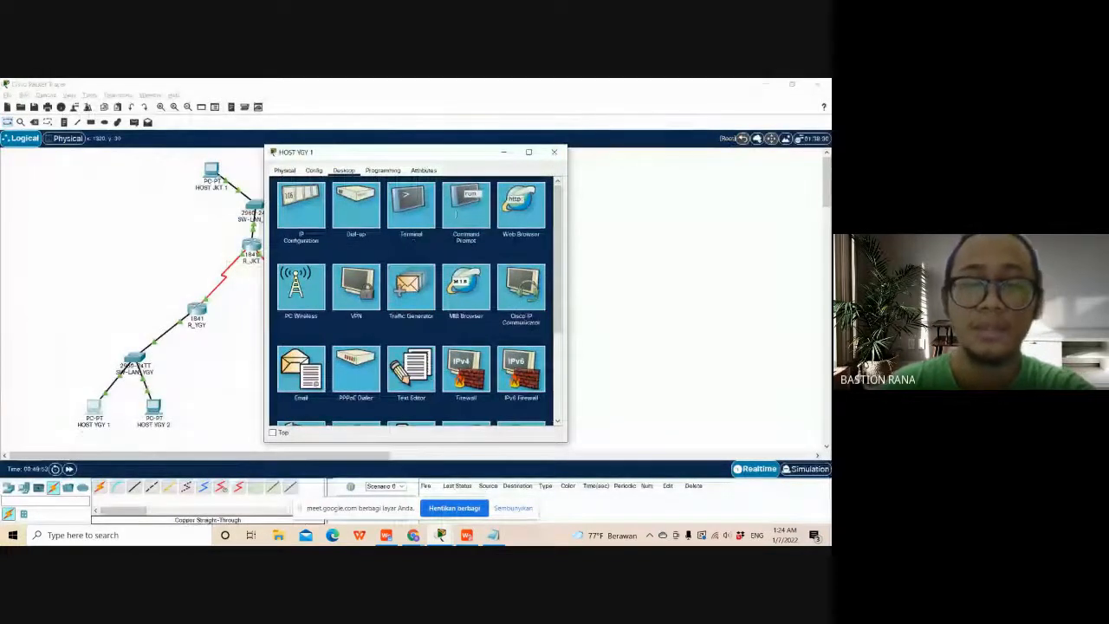
{"action": "left_click", "coordinate": [465, 196]}
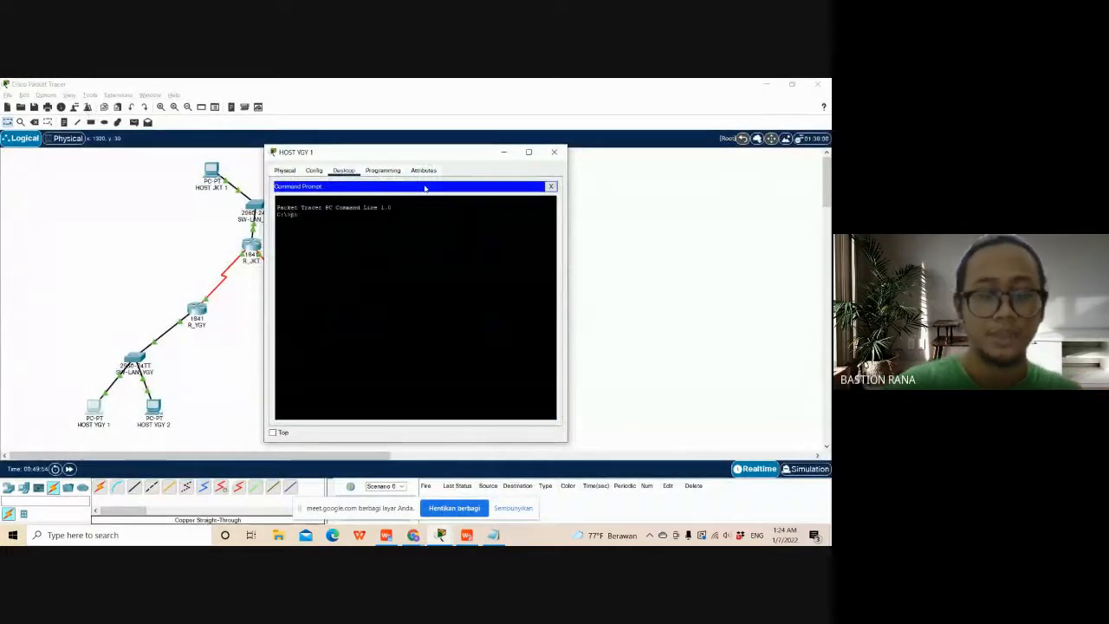
- Ping 172.31.95.1 from HOST YGY 1, wait for all four requests to complete and close the host window
{"action": "type", "text": "ping"}
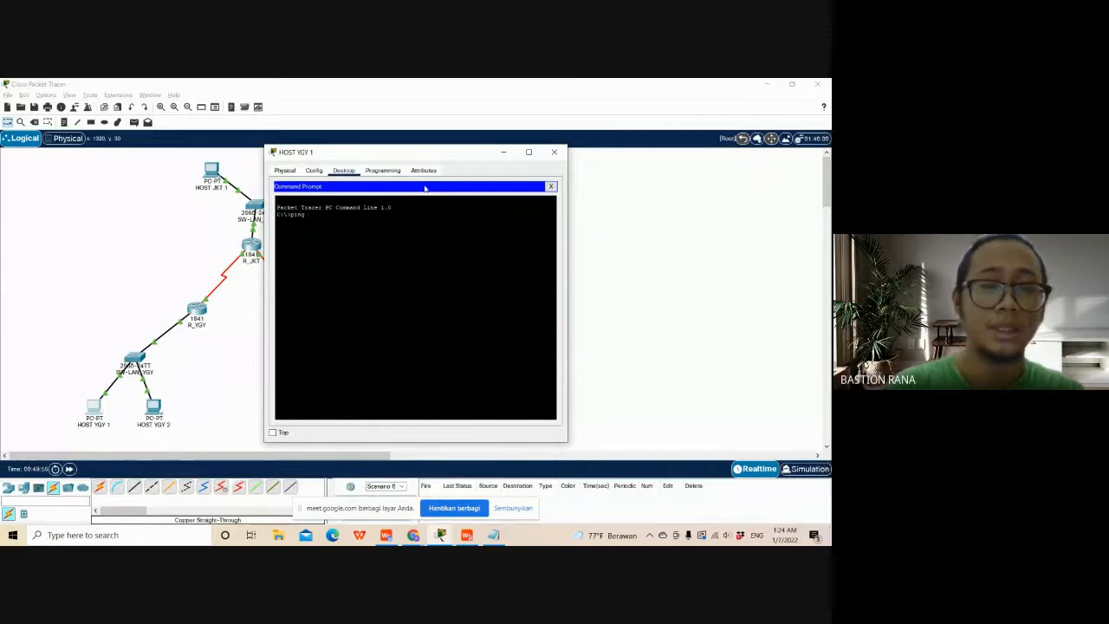
{"action": "left_click_drag", "start_coordinate": [422, 161], "coordinate": [470, 161]}
{"action": "type", "text": "1"}
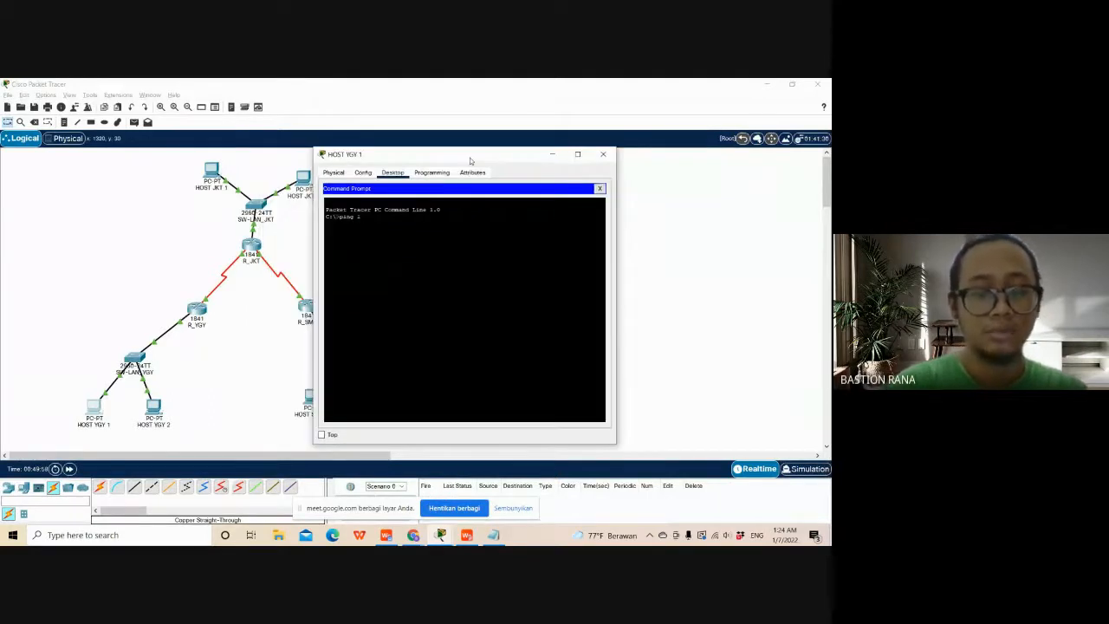
{"action": "type", "text": "72."}
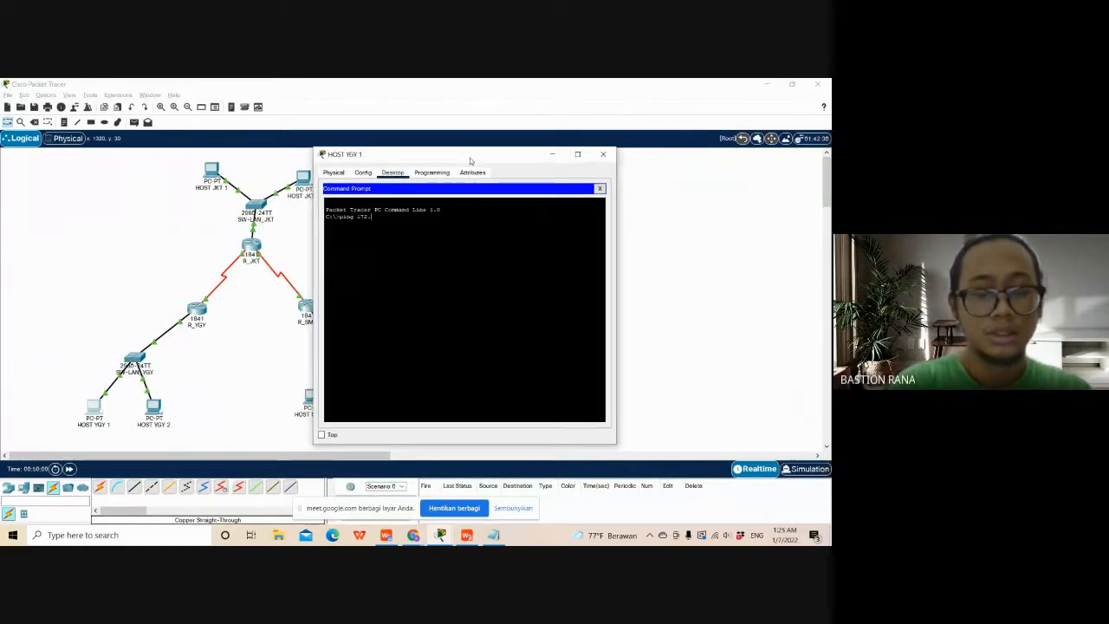
{"action": "type", "text": "11.95."}
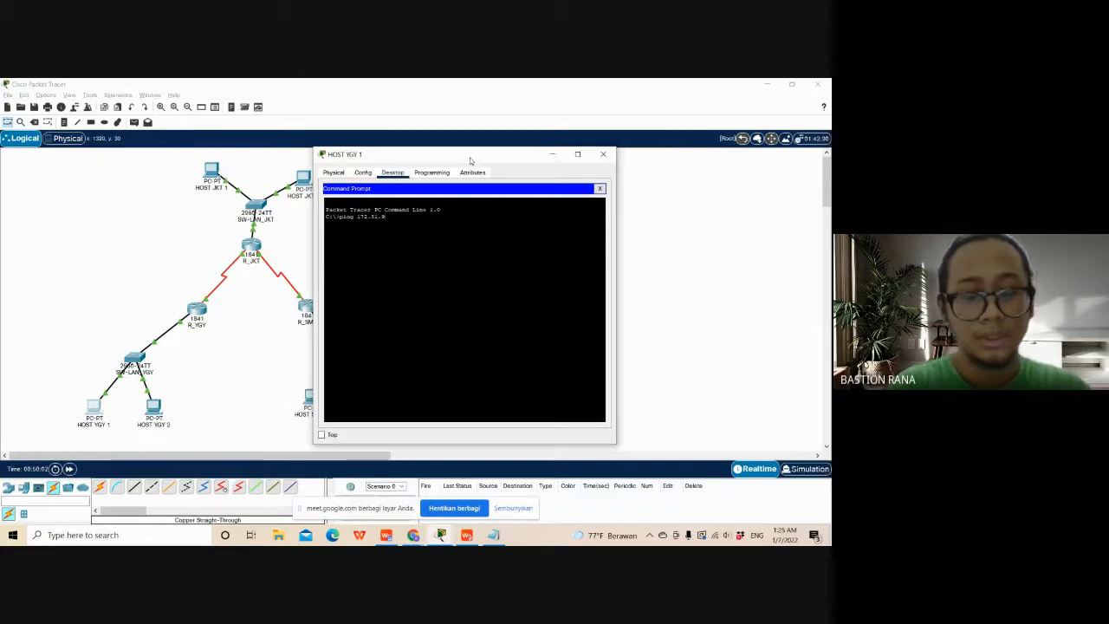
{"action": "type", "text": "1"}
{"action": "key", "text": "Return"}
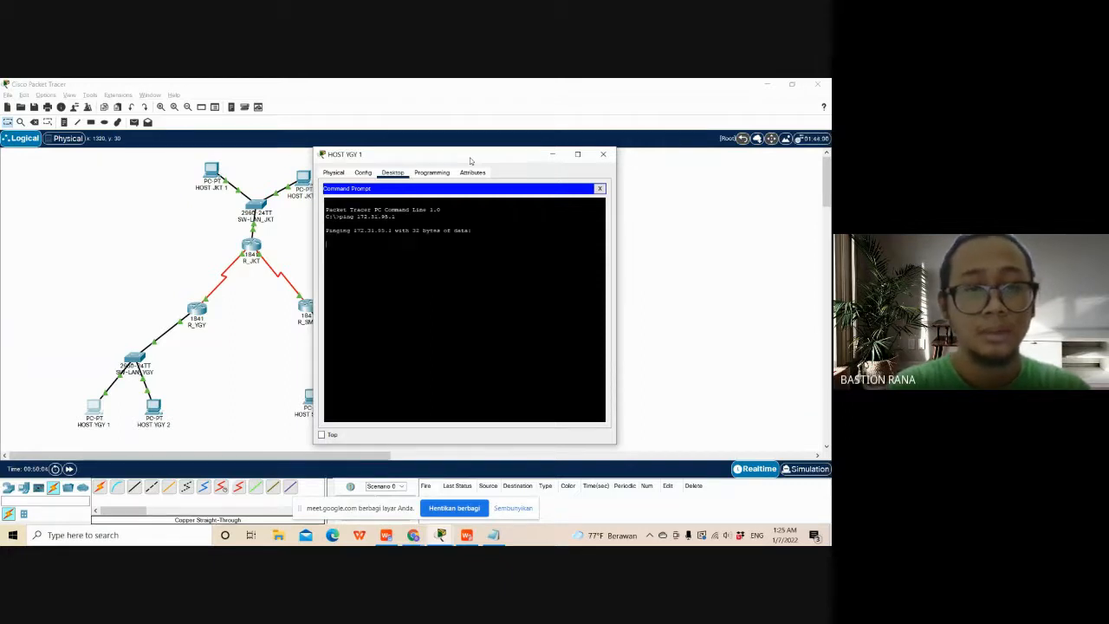
{"action": "left_click_drag", "start_coordinate": [471, 161], "coordinate": [545, 146]}
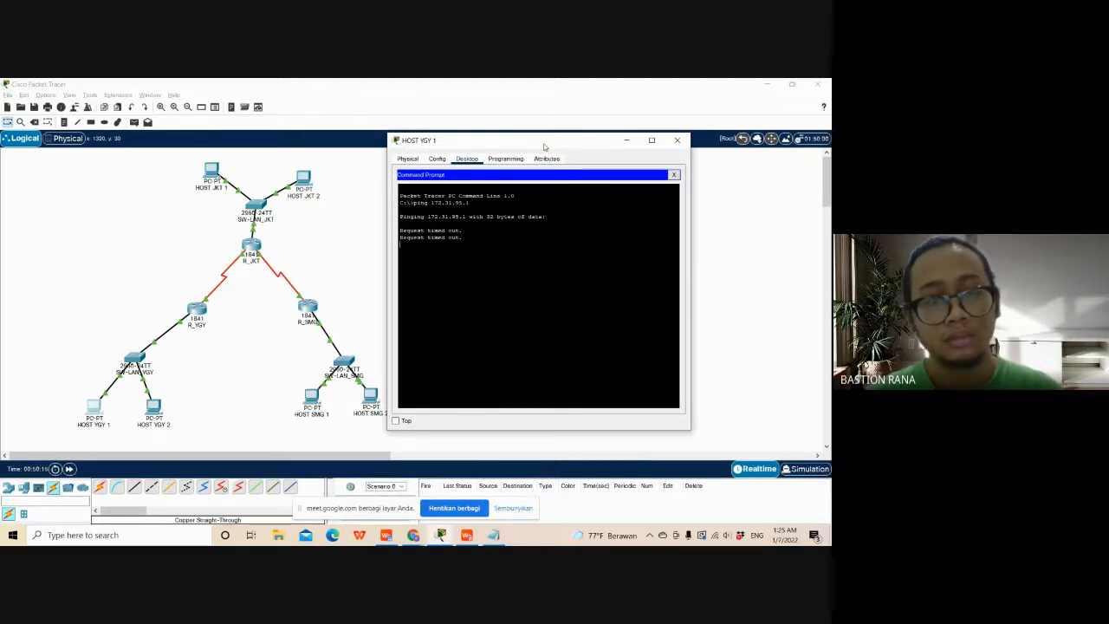
{"action": "left_click_drag", "start_coordinate": [545, 147], "coordinate": [558, 138]}
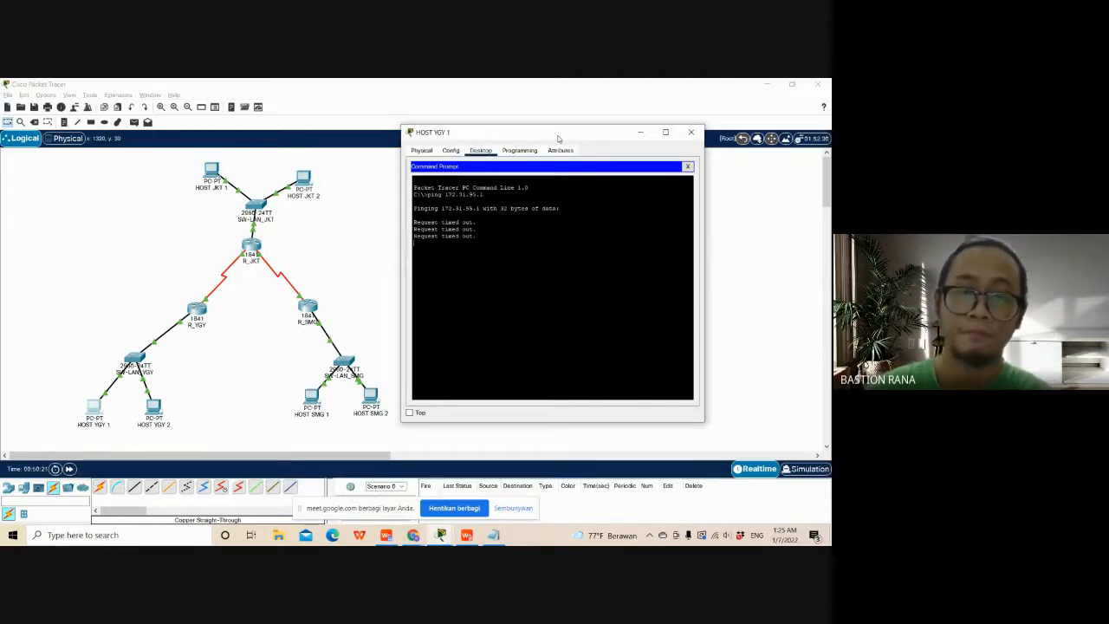
{"action": "left_click_drag", "start_coordinate": [559, 139], "coordinate": [522, 136]}
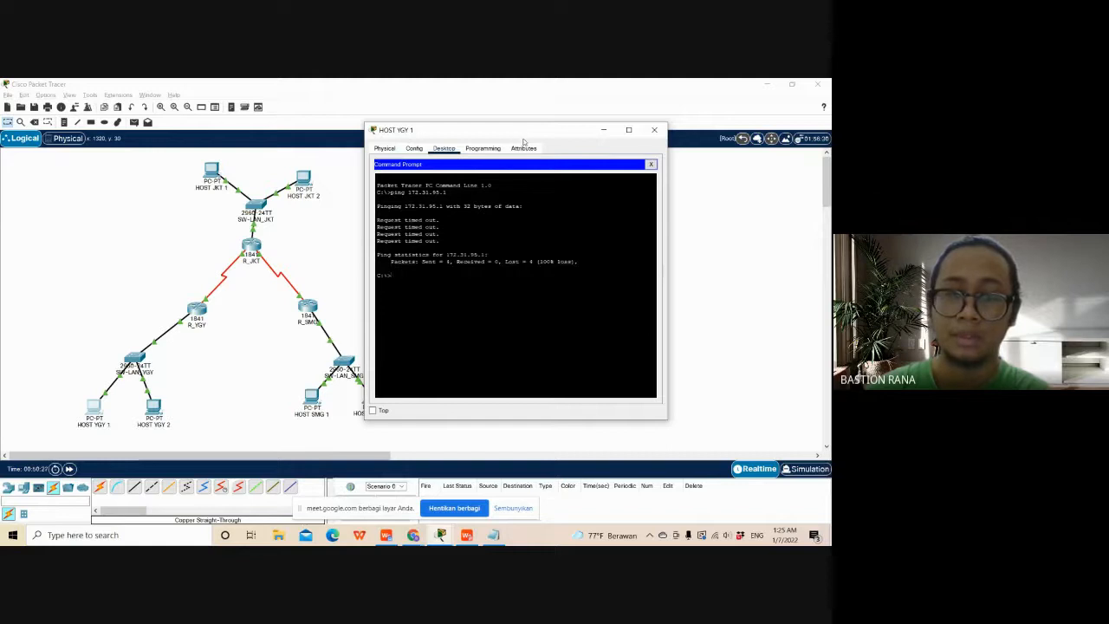
{"action": "left_click_drag", "start_coordinate": [522, 136], "coordinate": [208, 121]}
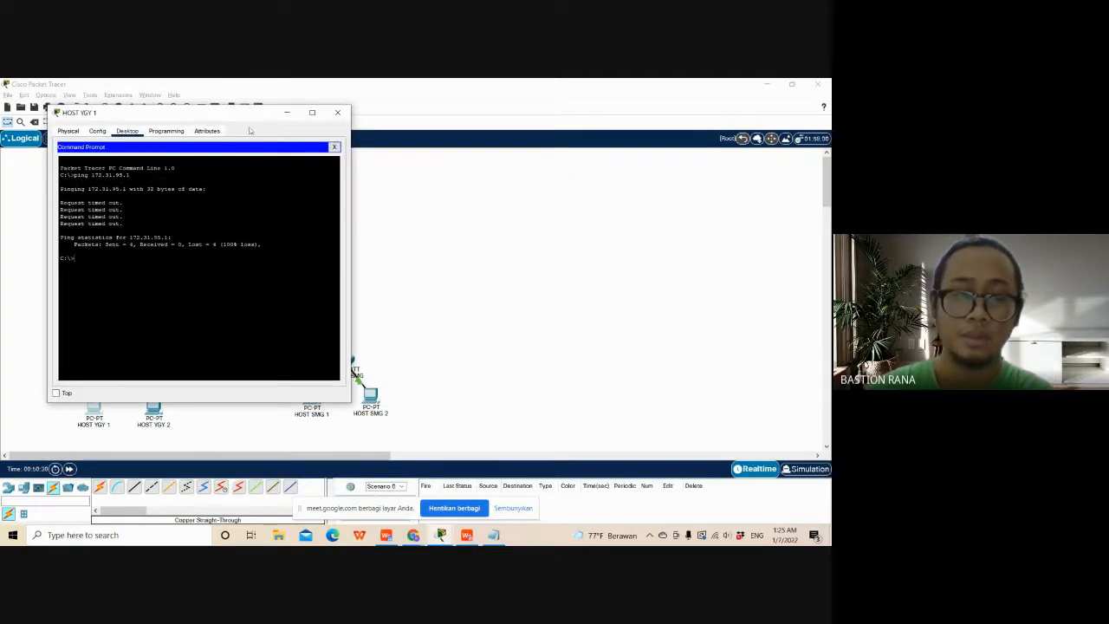
{"action": "left_click", "coordinate": [338, 114]}
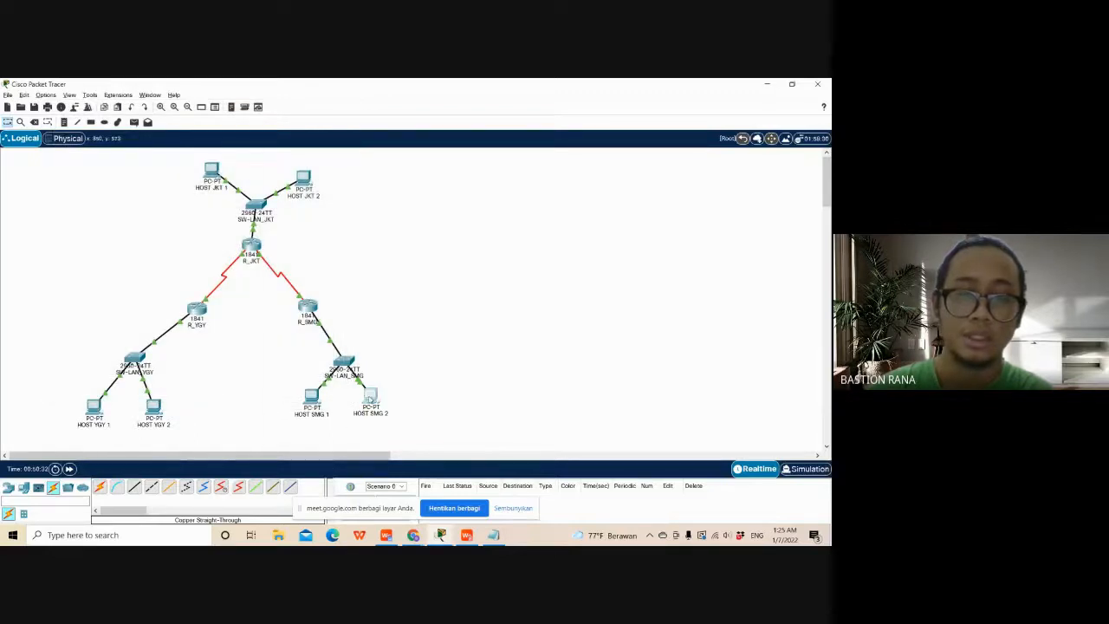
- Ping 172.31.95.1 from the Command Prompt of HOST SMG 2 and close the host window
{"action": "left_click", "coordinate": [370, 397]}
{"action": "left_click", "coordinate": [468, 208]}
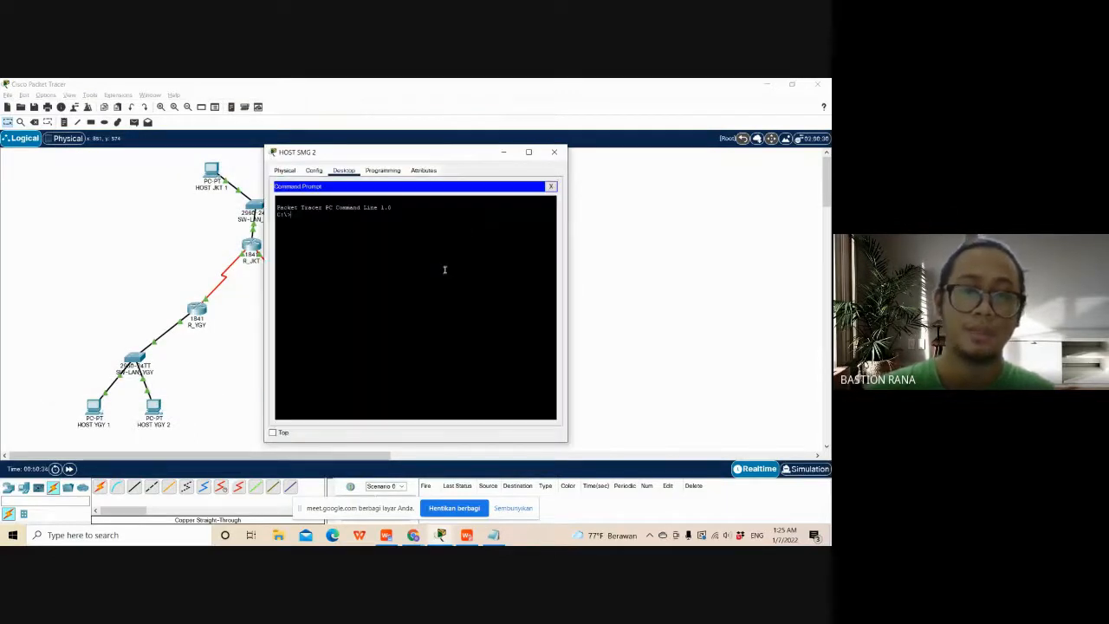
{"action": "type", "text": "ping "}
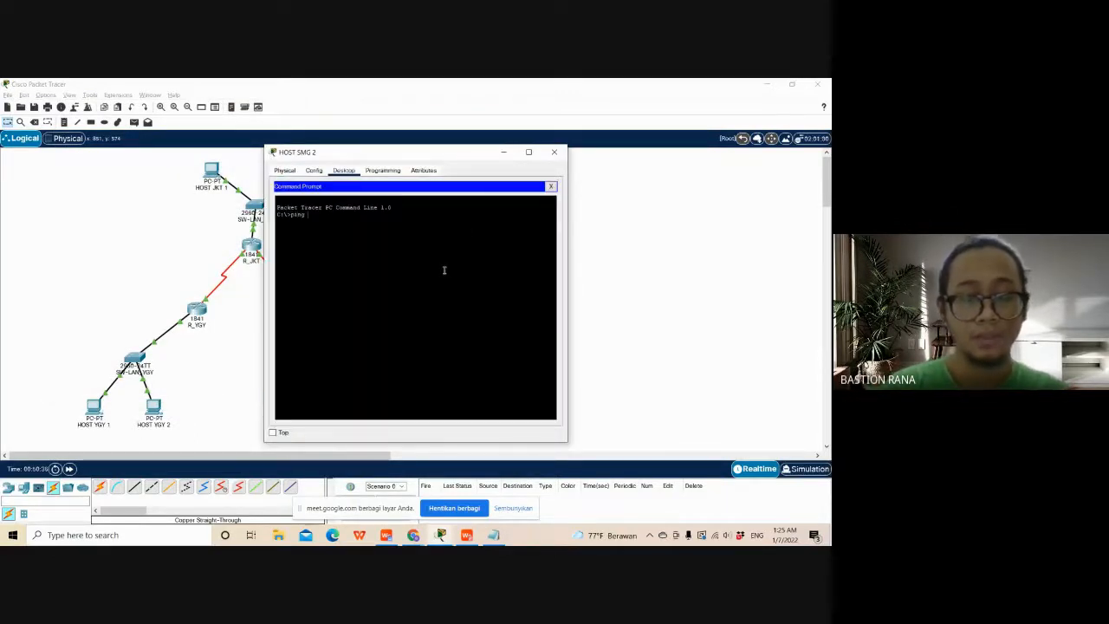
{"action": "type", "text": "172."}
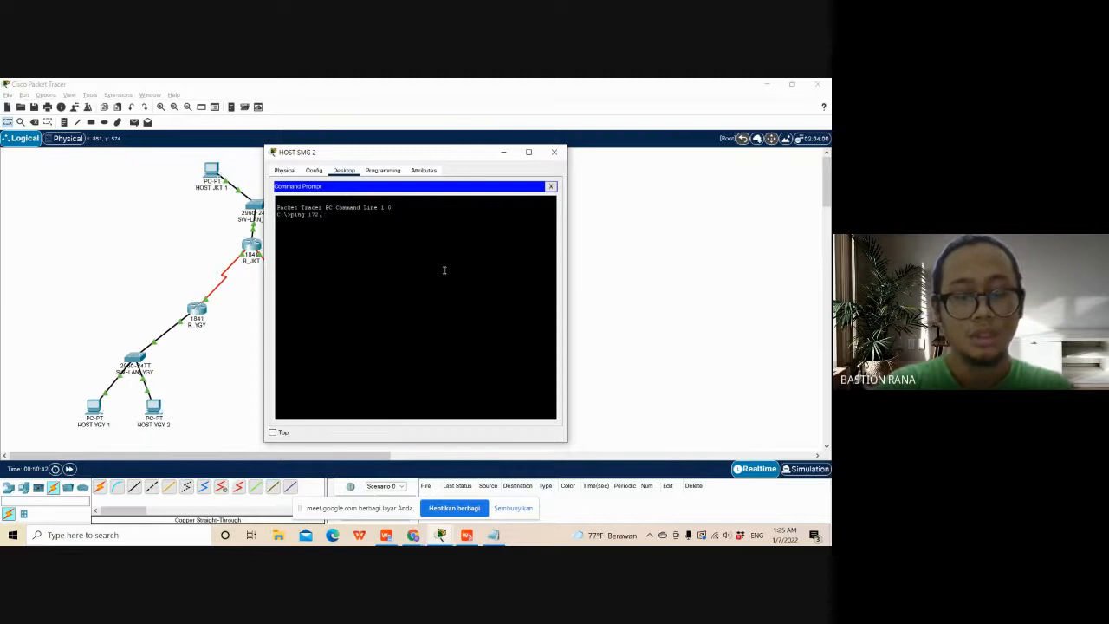
{"action": "type", "text": "3"}
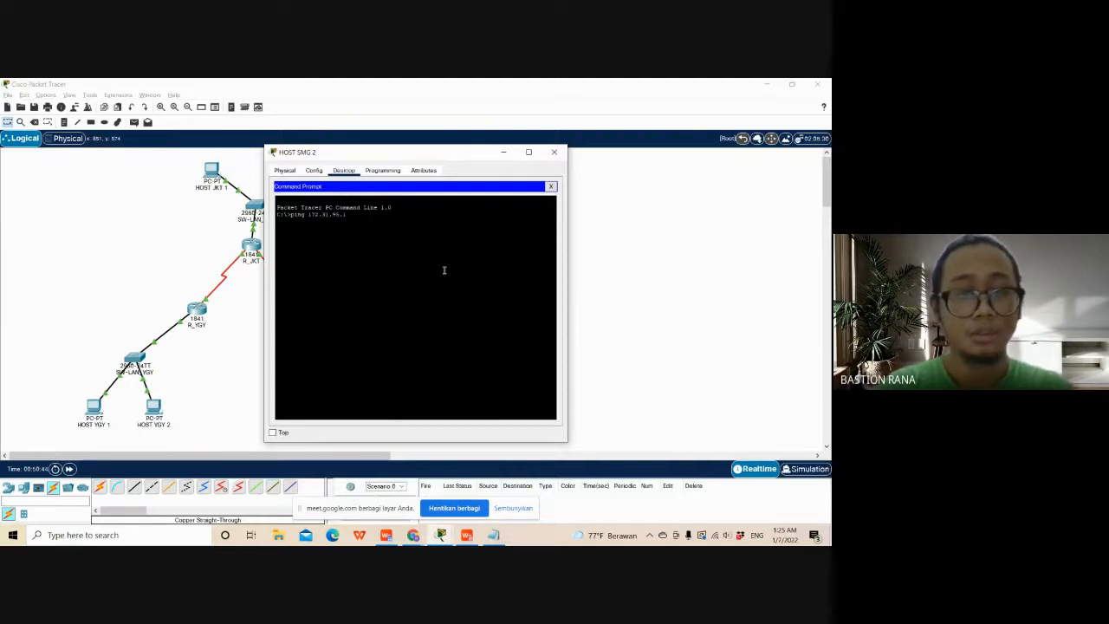
{"action": "type", "text": "1.95.1"}
{"action": "key", "text": "Return"}
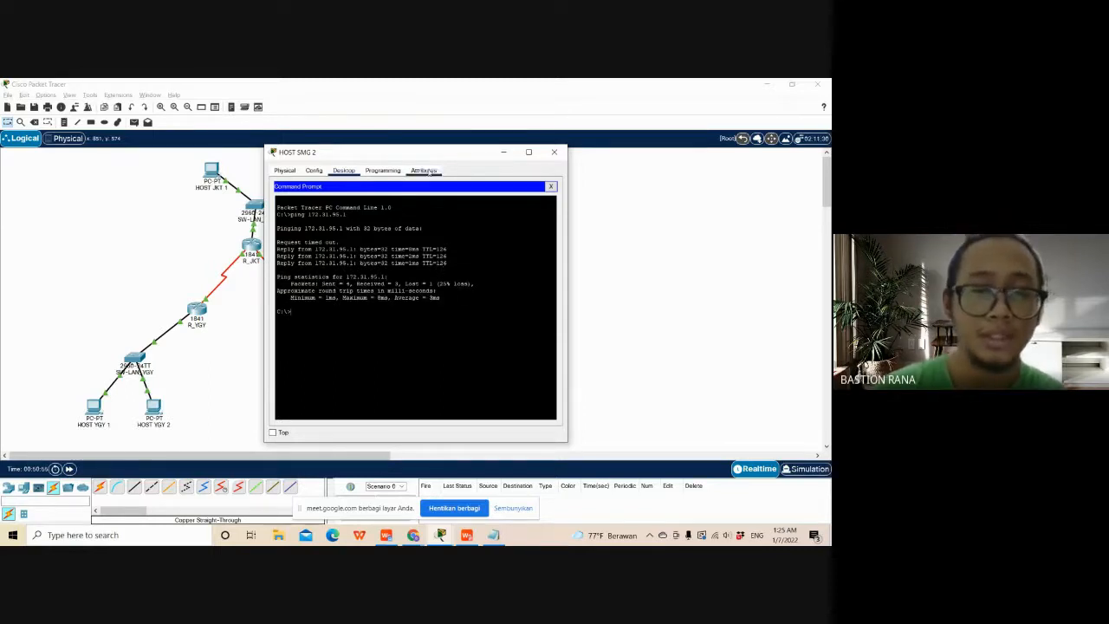
{"action": "left_click_drag", "start_coordinate": [433, 157], "coordinate": [471, 131]}
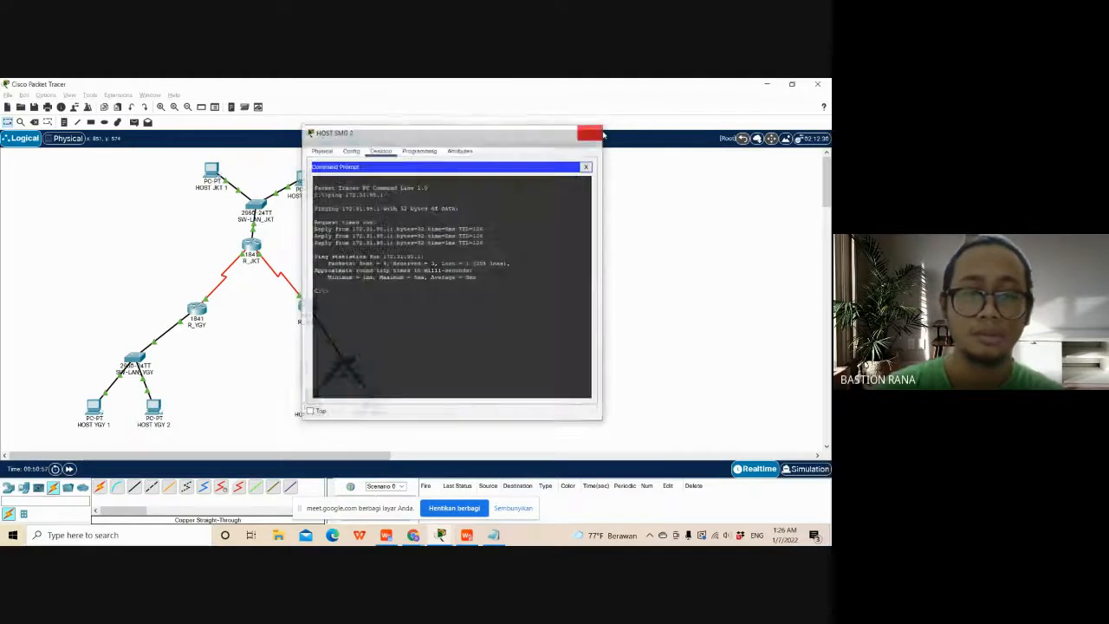
- Close the HOST SMG 2 window and open the Command Prompt on HOST SMG 1
{"action": "left_click", "coordinate": [592, 129]}
{"action": "left_click_drag", "start_coordinate": [372, 397], "coordinate": [387, 384]}
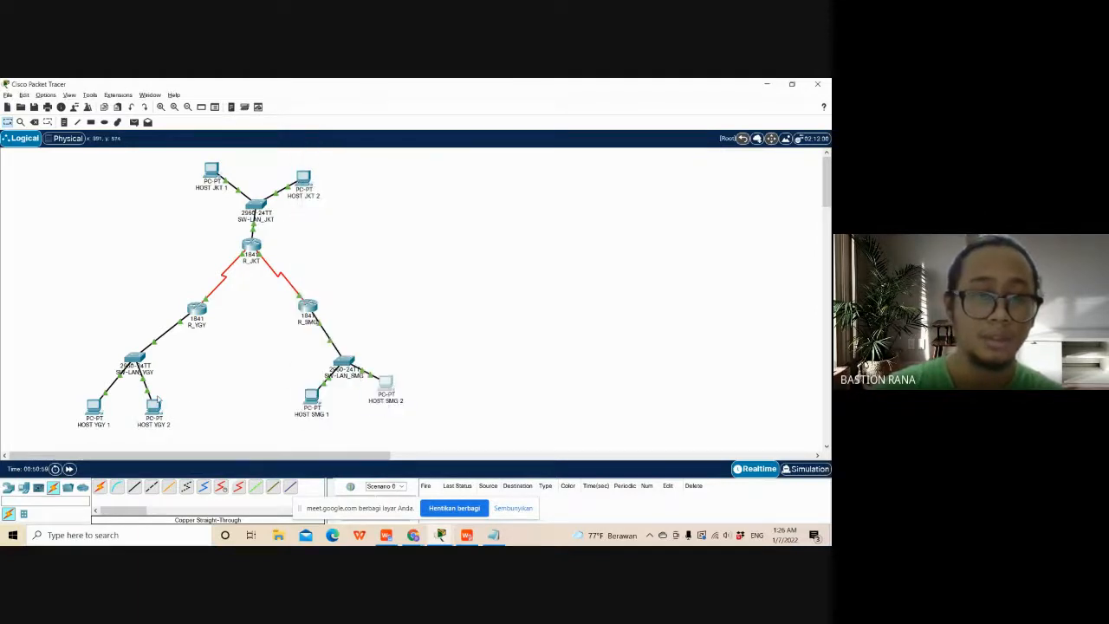
{"action": "left_click", "coordinate": [319, 407]}
{"action": "left_click", "coordinate": [456, 217]}
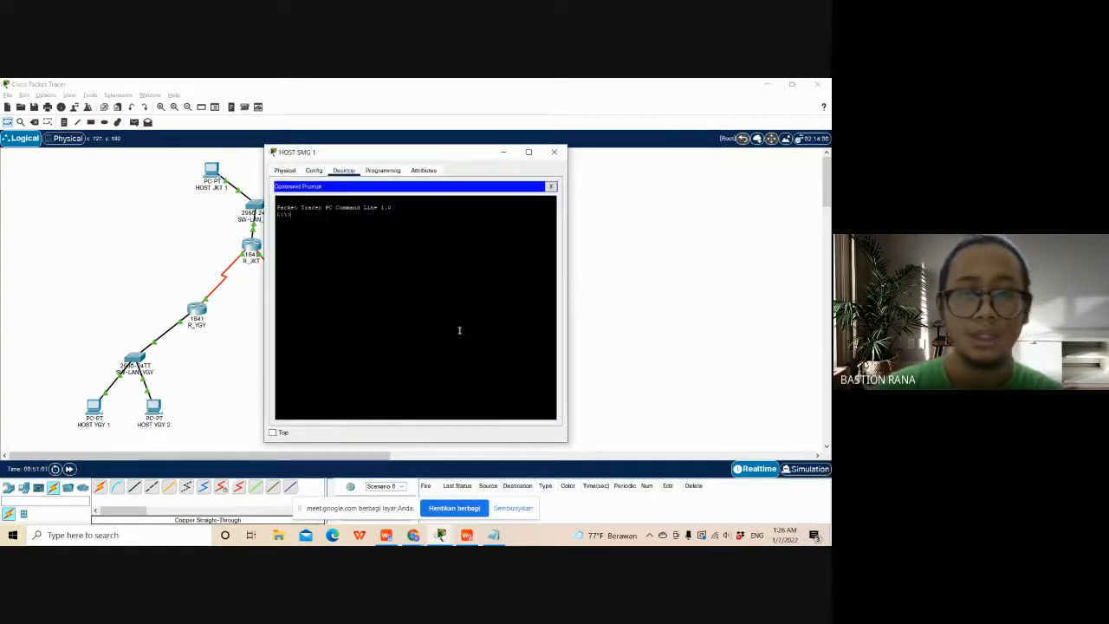
- Ping 172.31.95.1 from HOST SMG 1 with its window clear of the topology, wait for all four requests and close the host window
{"action": "type", "text": "ping"}
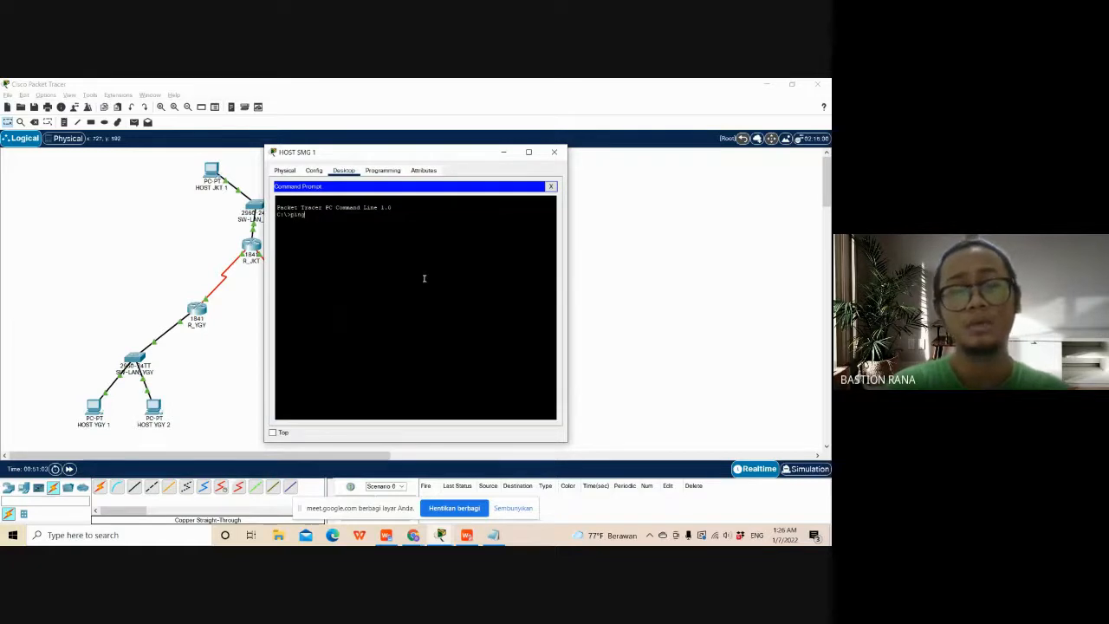
{"action": "type", "text": " 172."}
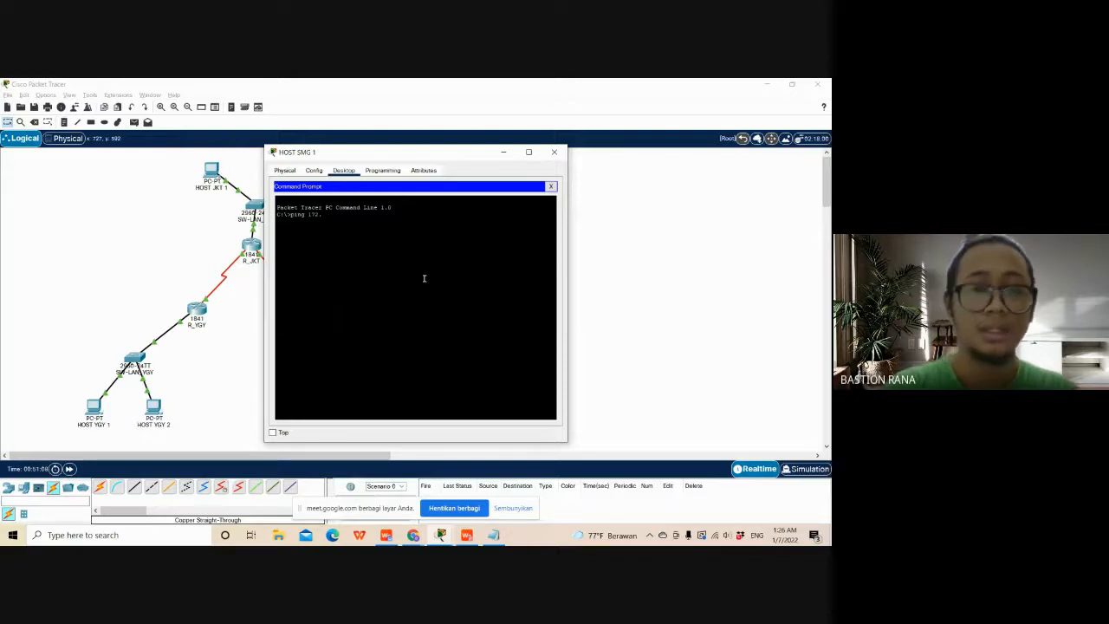
{"action": "left_click_drag", "start_coordinate": [443, 153], "coordinate": [587, 133]}
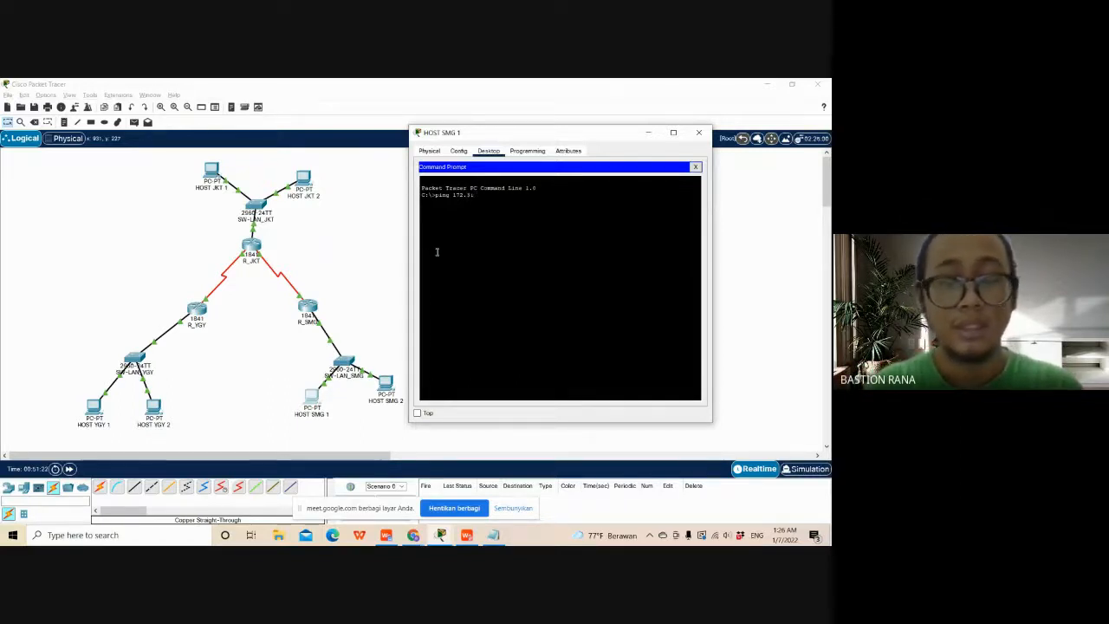
{"action": "type", "text": "1.95.1"}
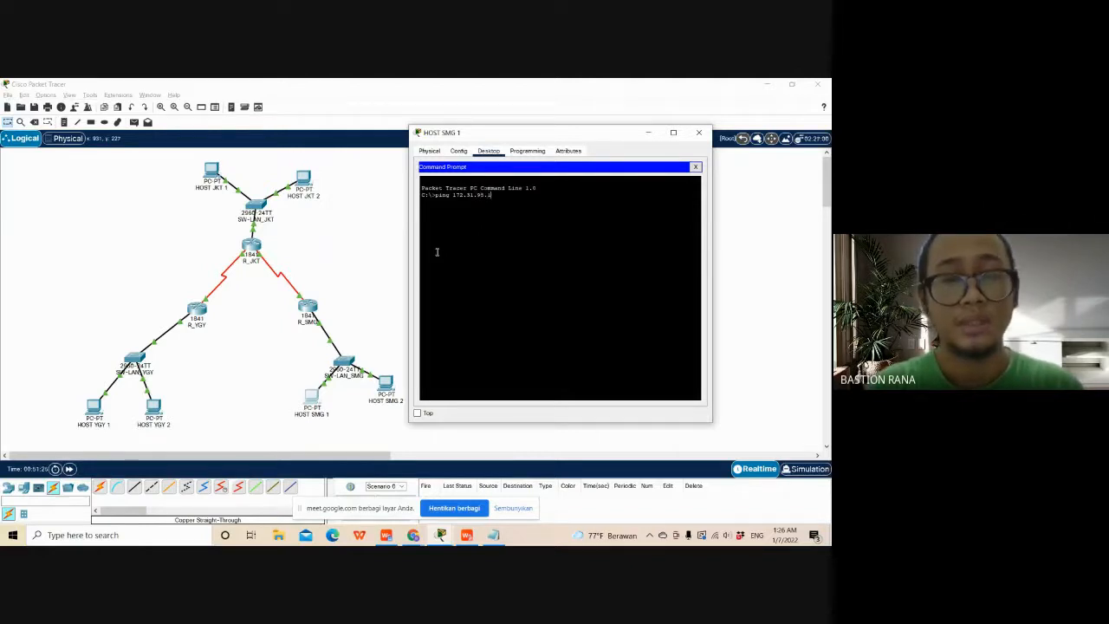
{"action": "key", "text": "Return"}
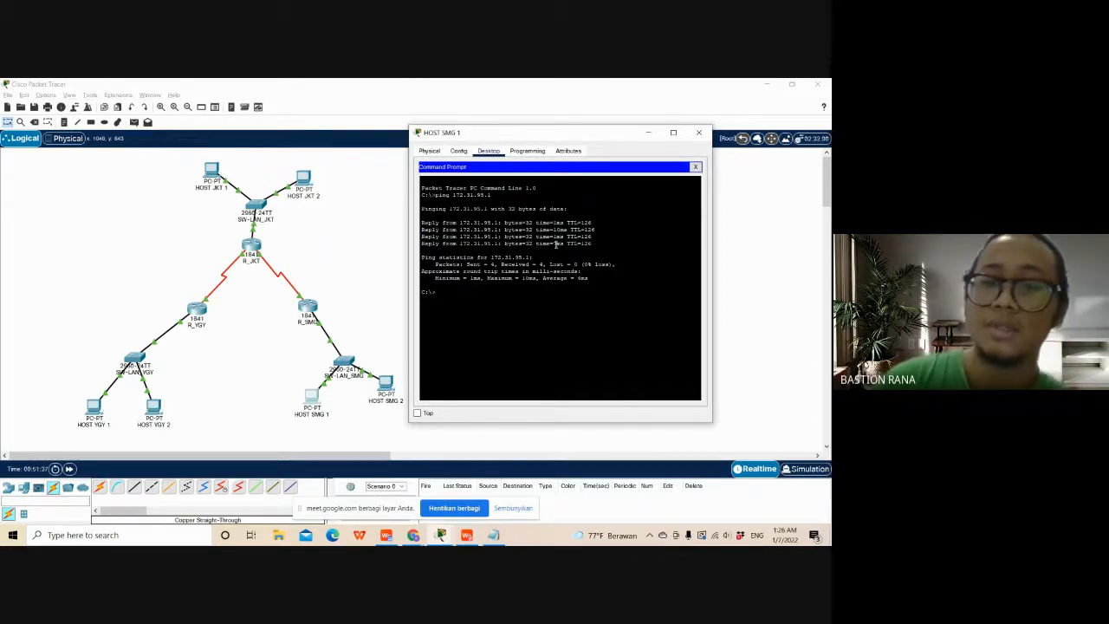
{"action": "left_click_drag", "start_coordinate": [576, 138], "coordinate": [559, 127]}
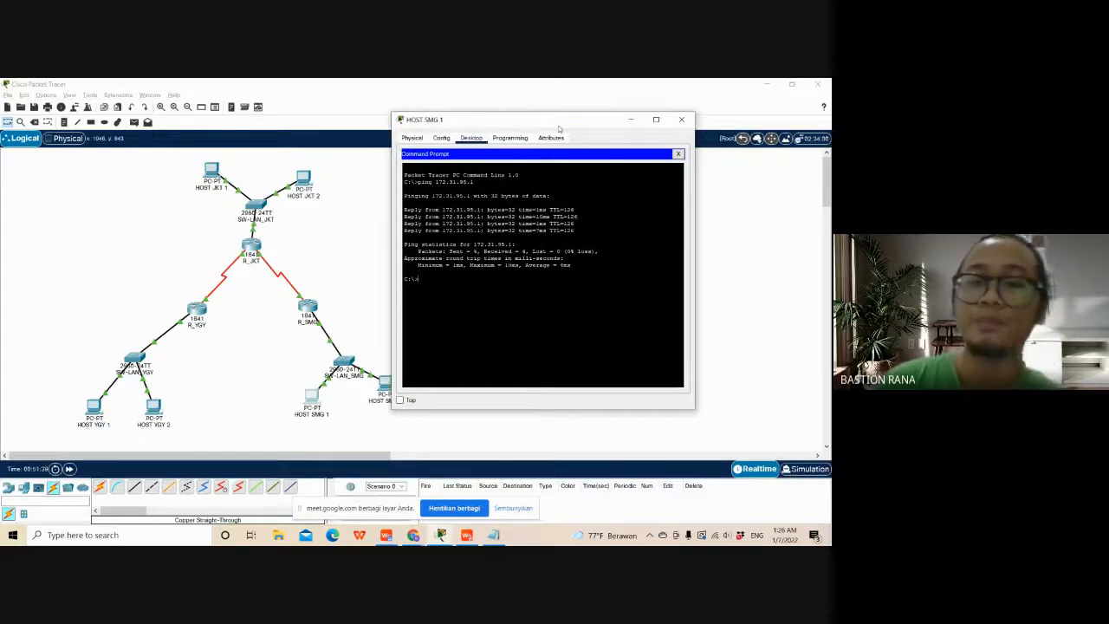
{"action": "left_click", "coordinate": [684, 122]}
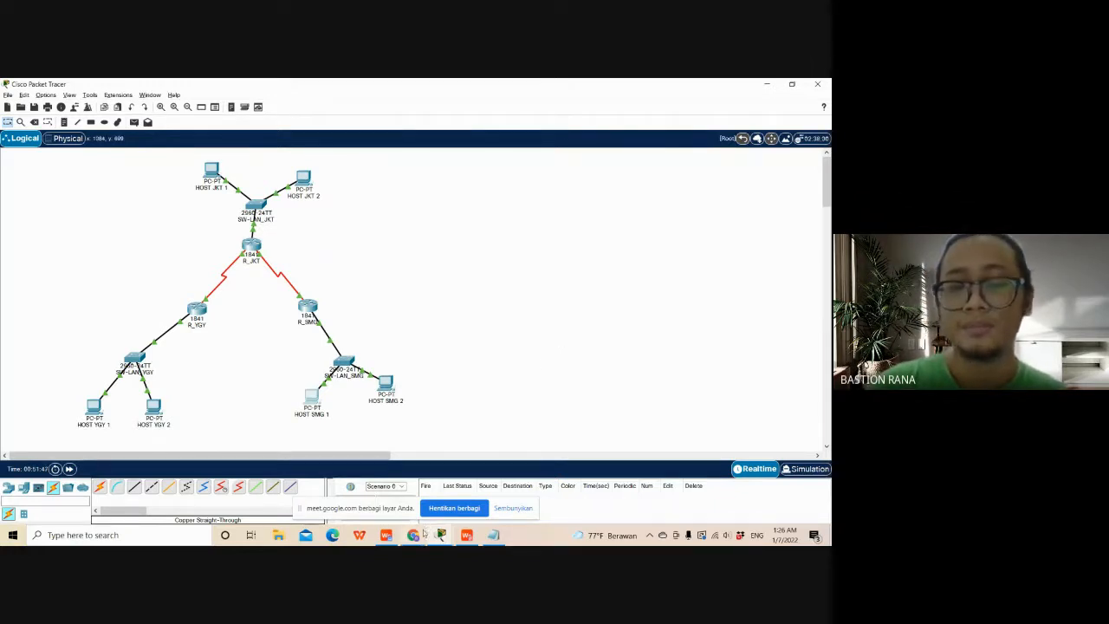
- Switch to the Google Meet window in Chrome and stop sharing the screen
{"action": "mouse_move", "coordinate": [424, 533]}
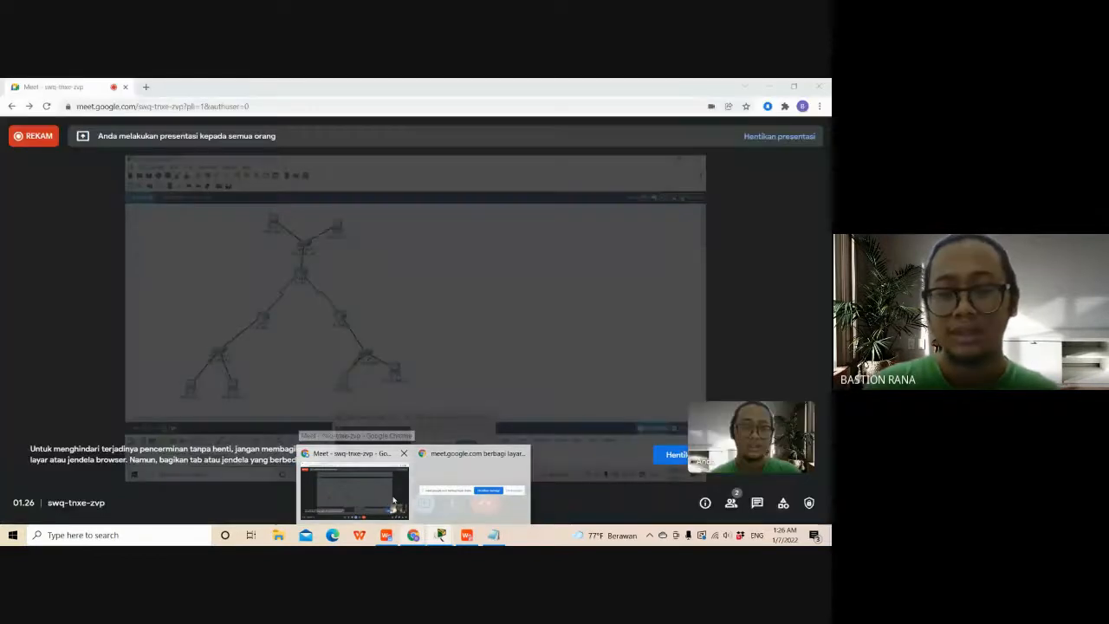
{"action": "left_click", "coordinate": [392, 500]}
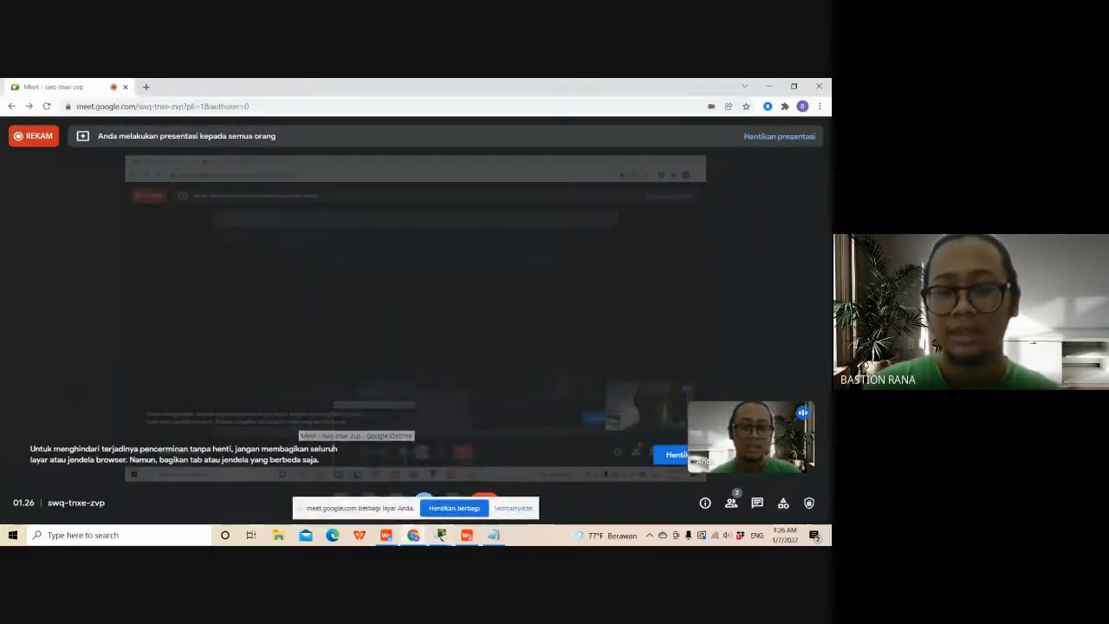
{"action": "left_click", "coordinate": [440, 511]}
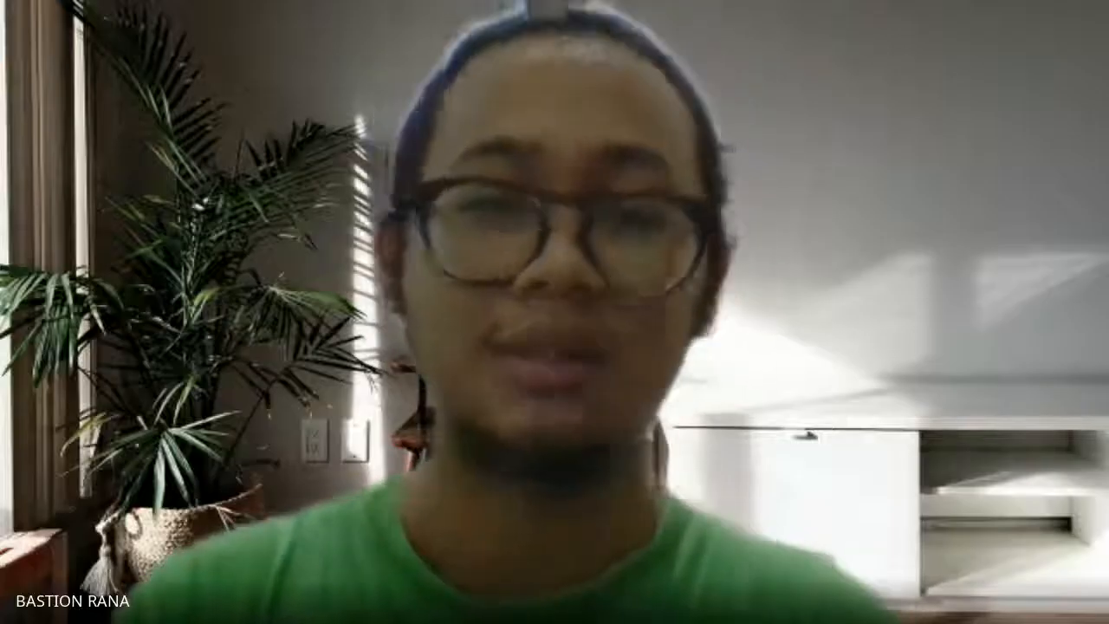